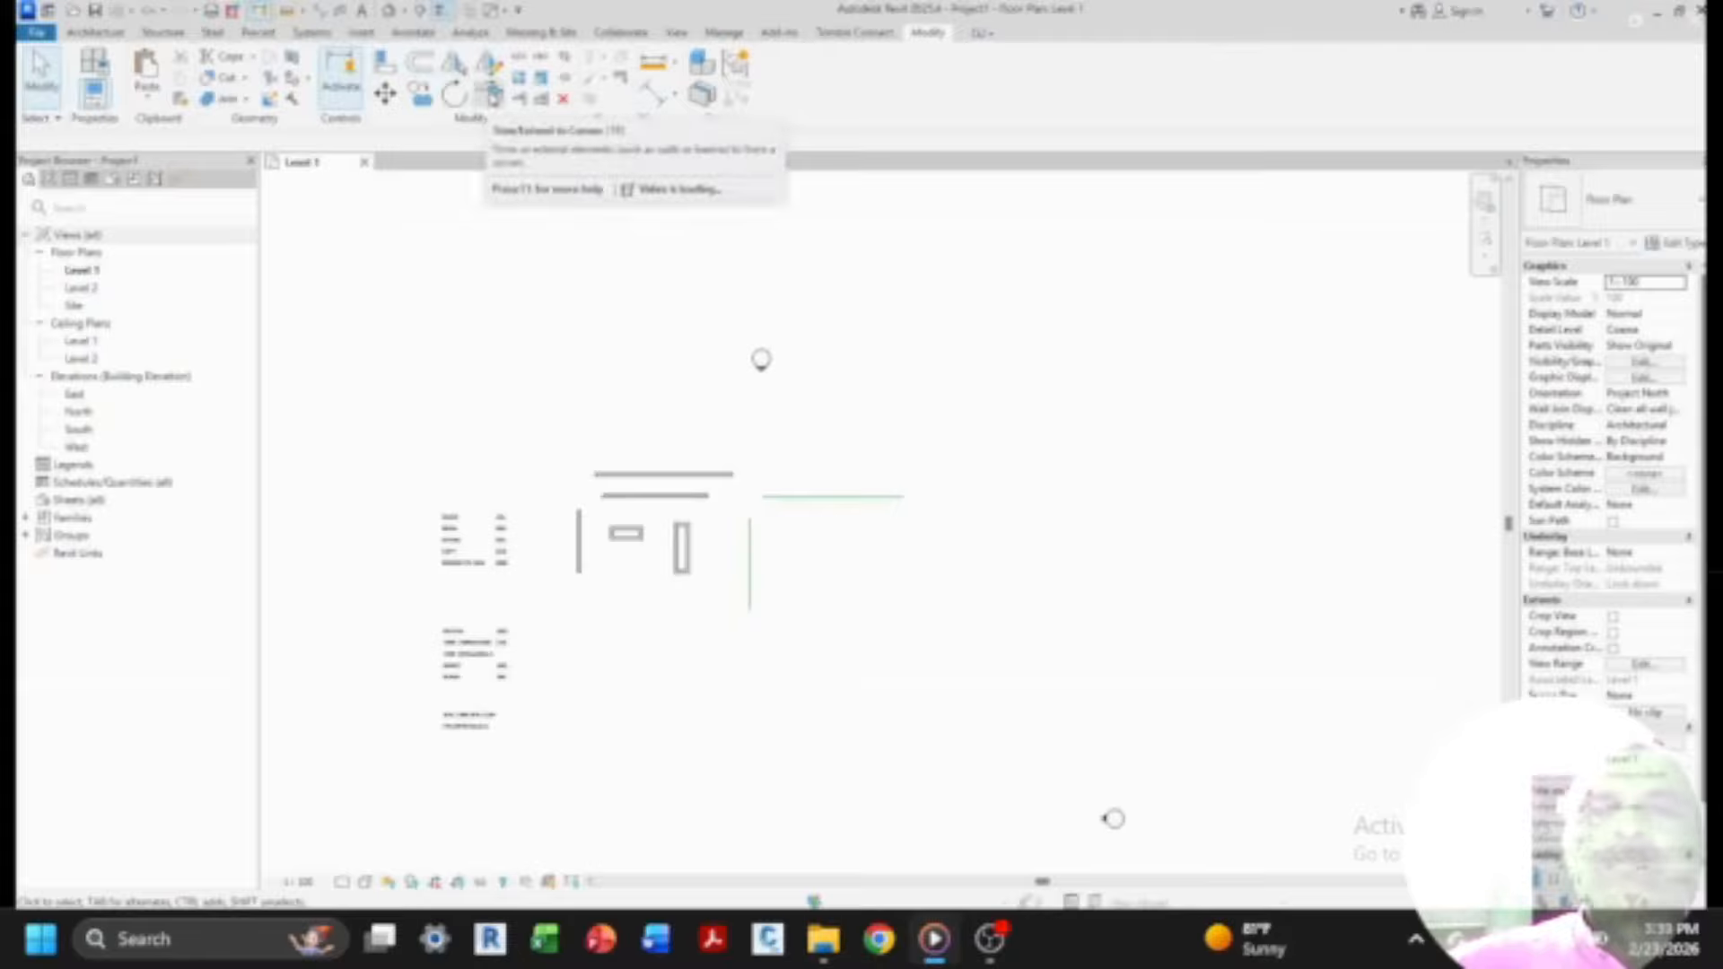
- Align the top end of the vertical wall with the lower face of the upper horizontal wall
{"action": "scroll", "coordinate": [558, 635], "scroll_direction": "up", "scroll_amount": 2}
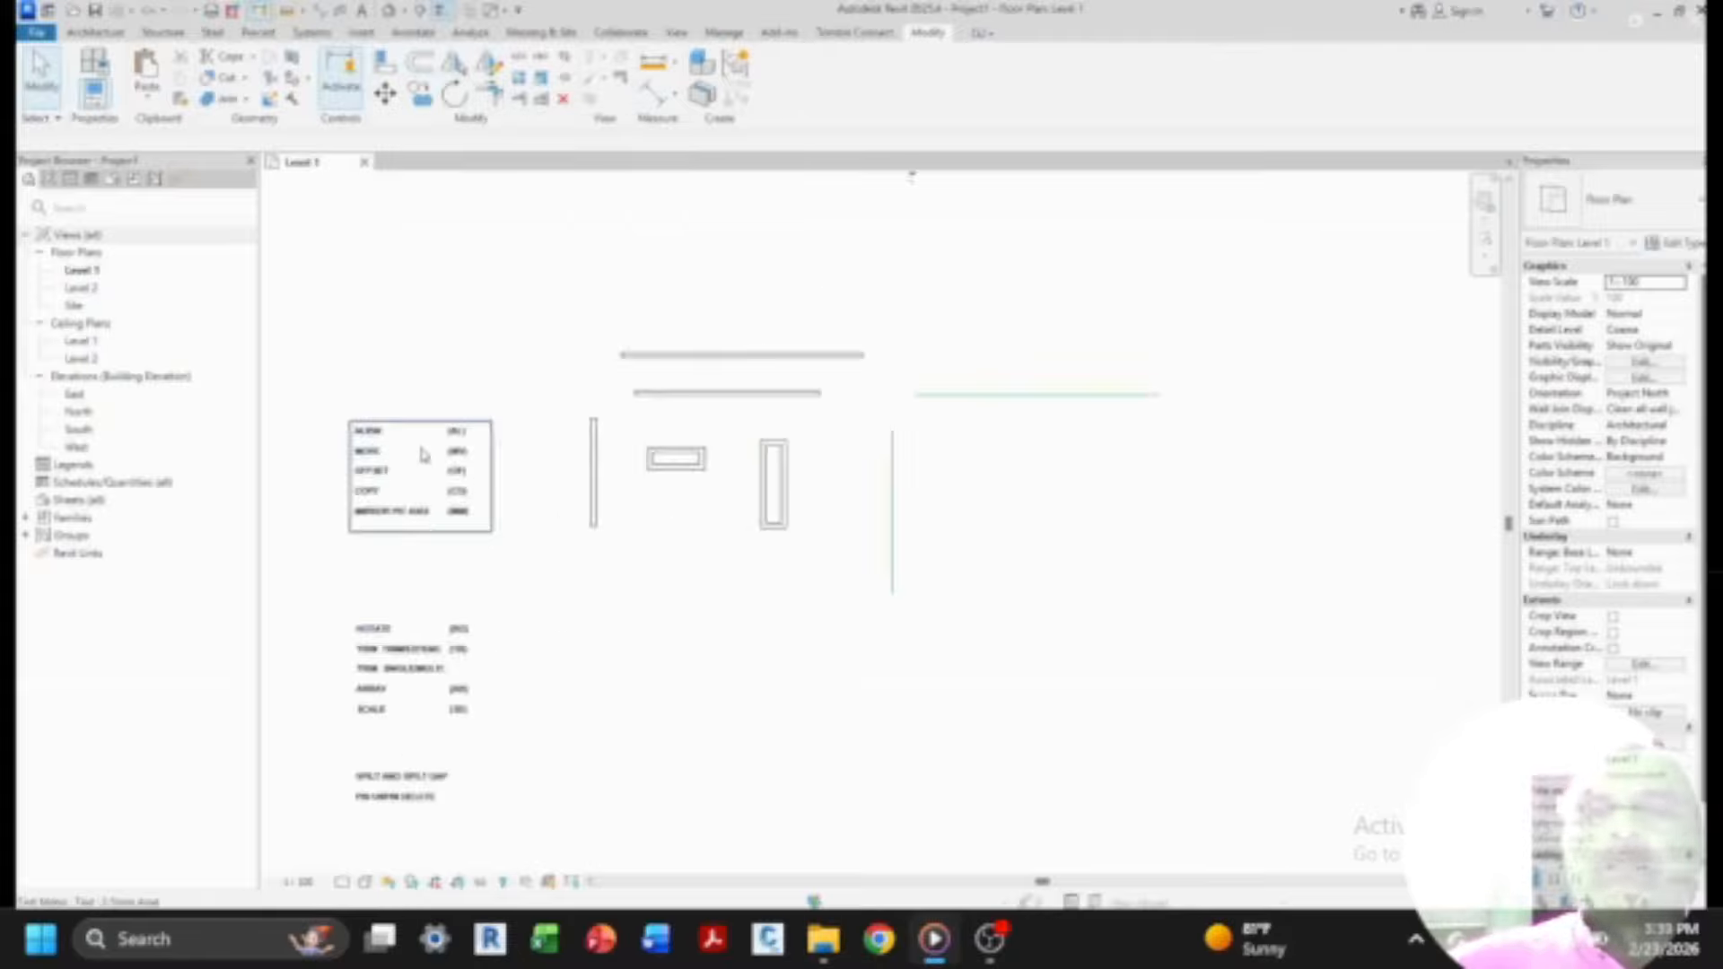
{"action": "scroll", "coordinate": [424, 476], "scroll_direction": "up", "scroll_amount": 1}
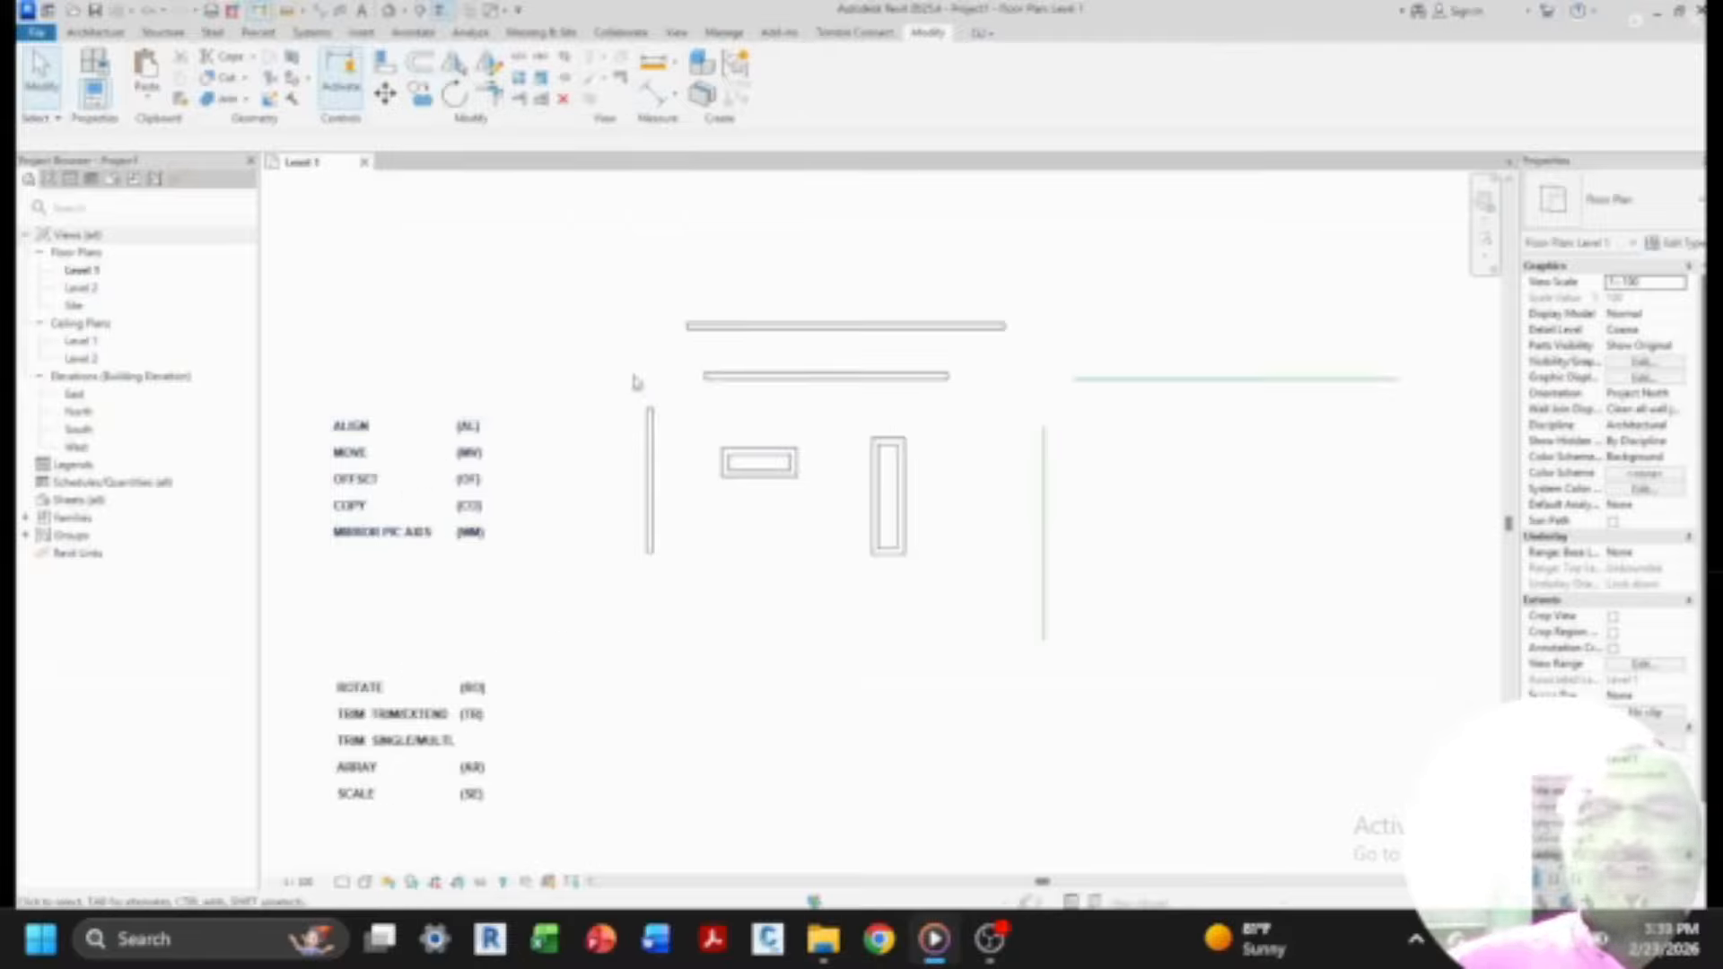
{"action": "left_click", "coordinate": [384, 62]}
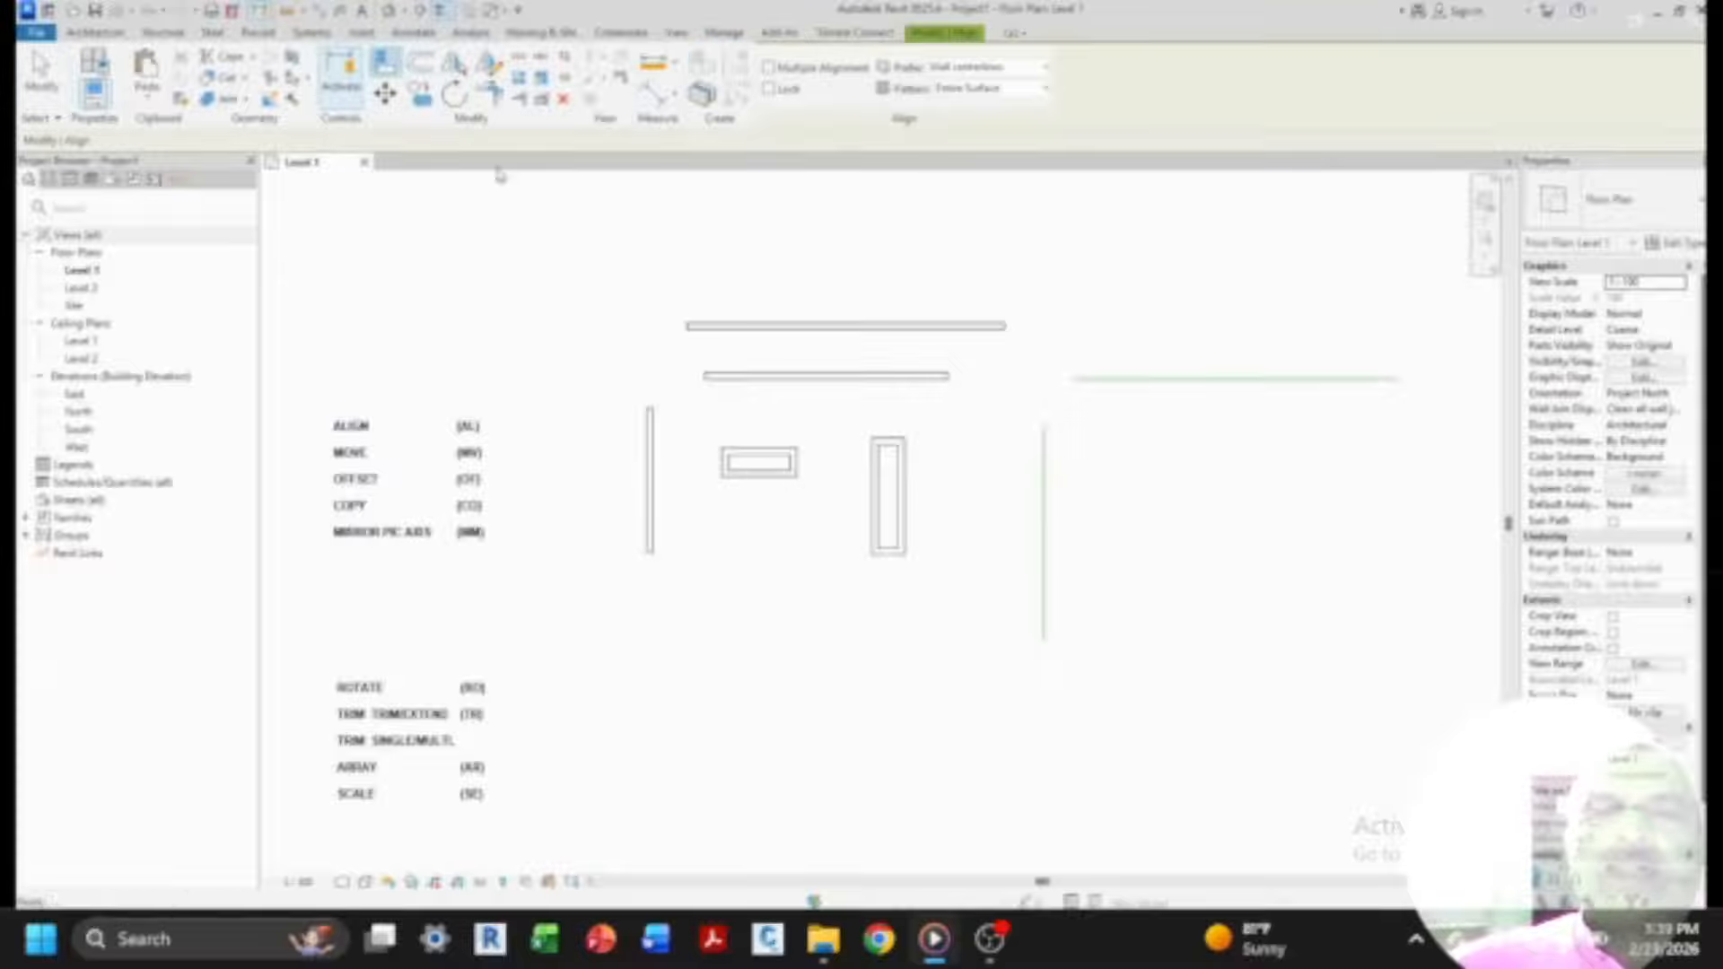
{"action": "left_click", "coordinate": [732, 331]}
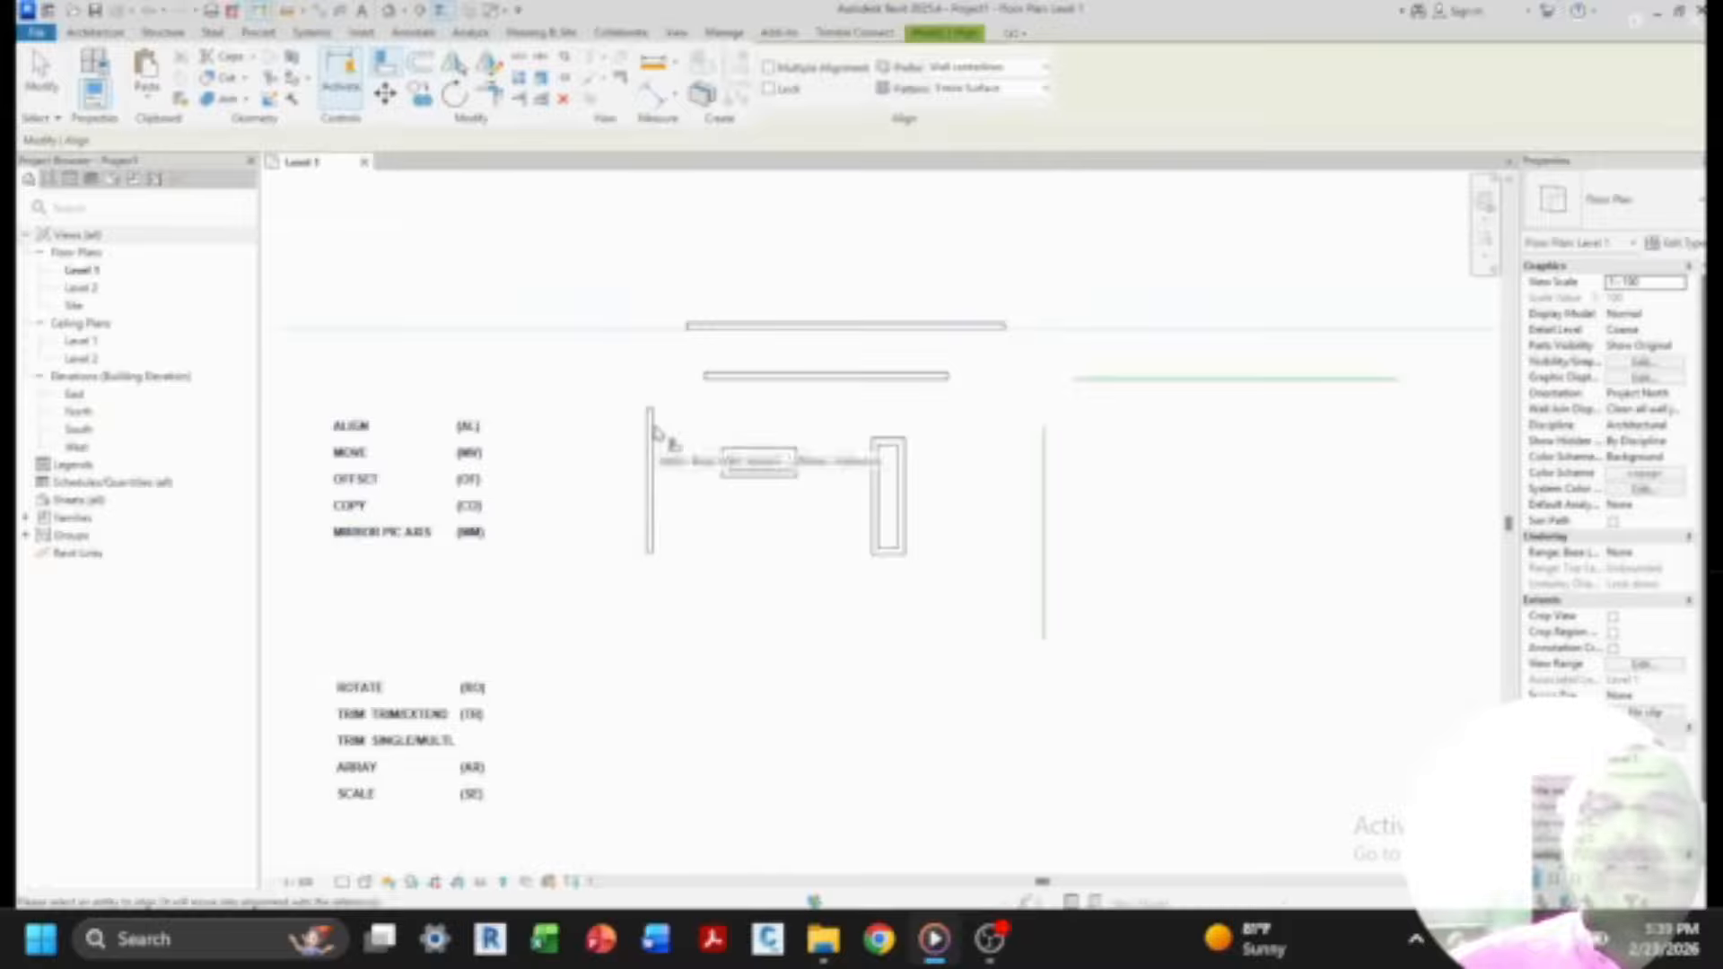
{"action": "scroll", "coordinate": [652, 419], "scroll_direction": "up", "scroll_amount": 2}
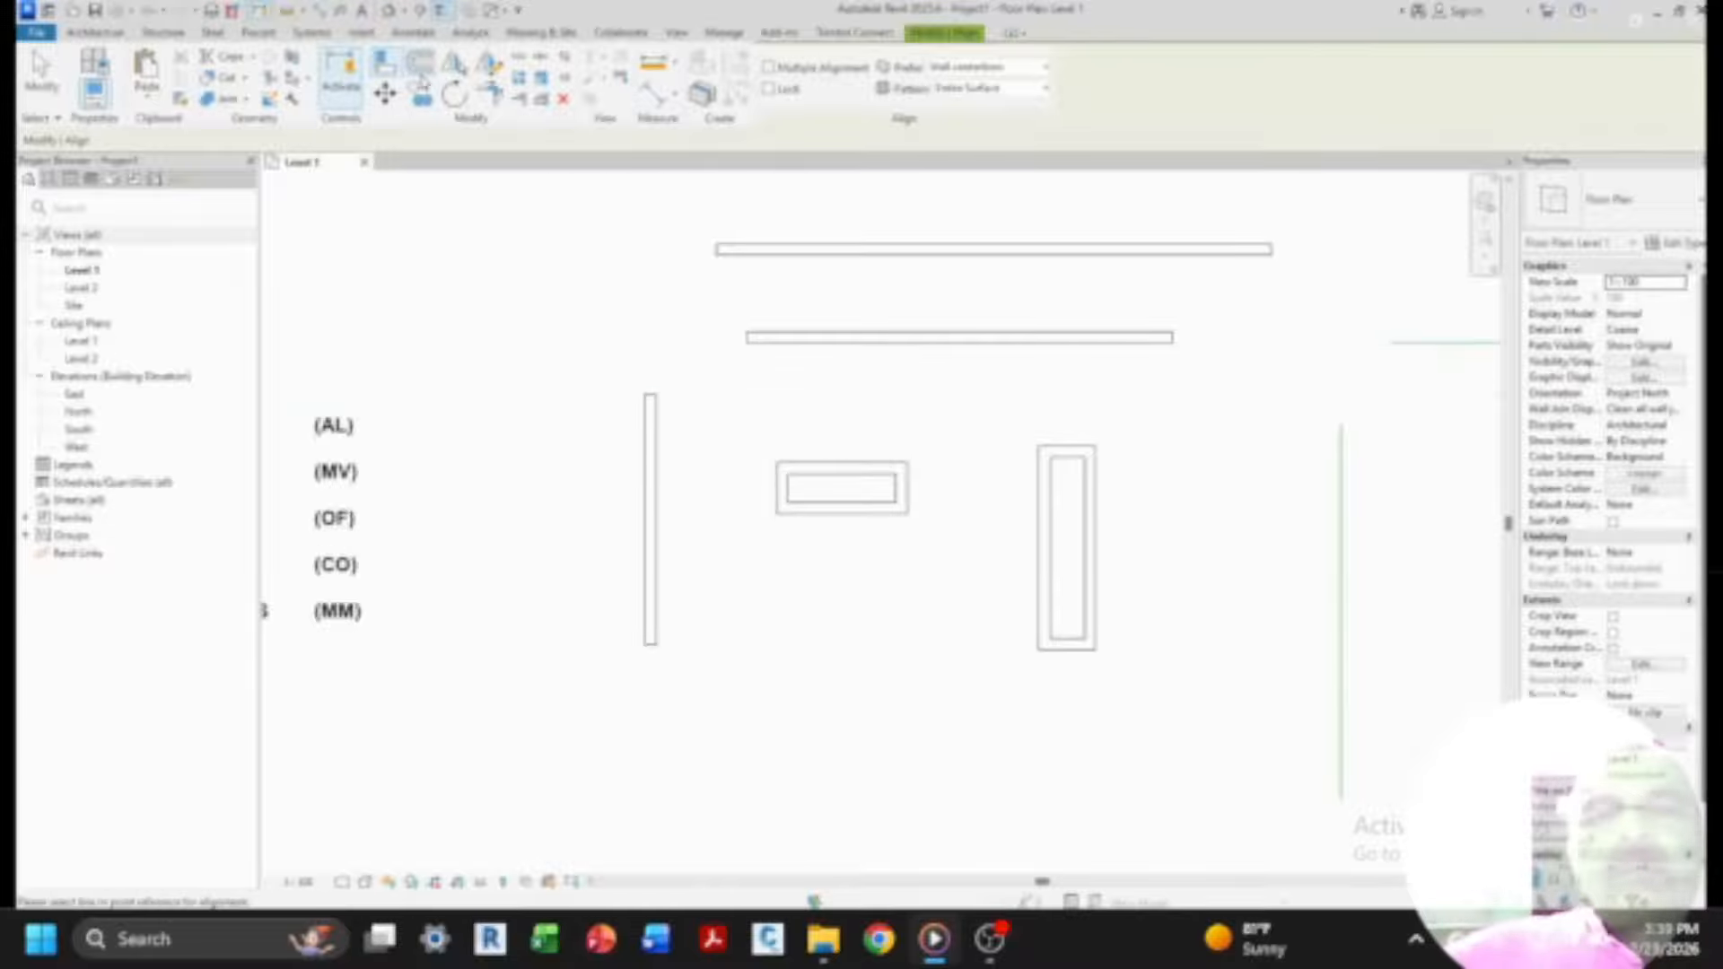
{"action": "left_click", "coordinate": [385, 65]}
{"action": "left_click", "coordinate": [755, 256]}
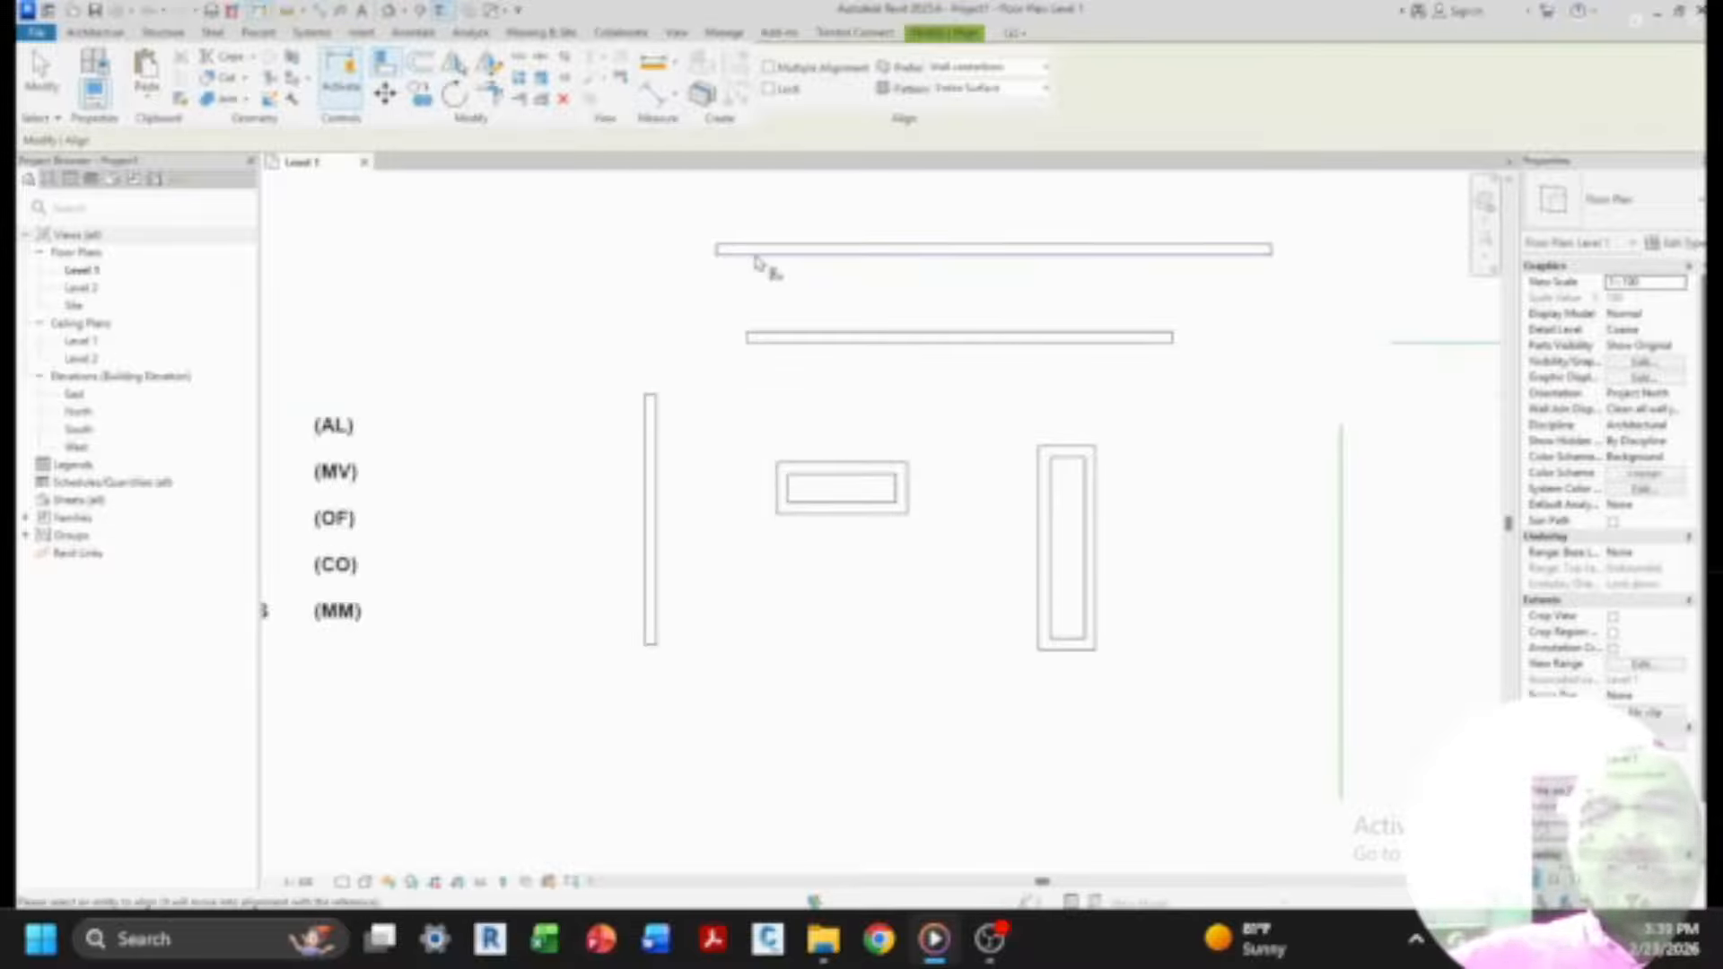
{"action": "left_click", "coordinate": [650, 397]}
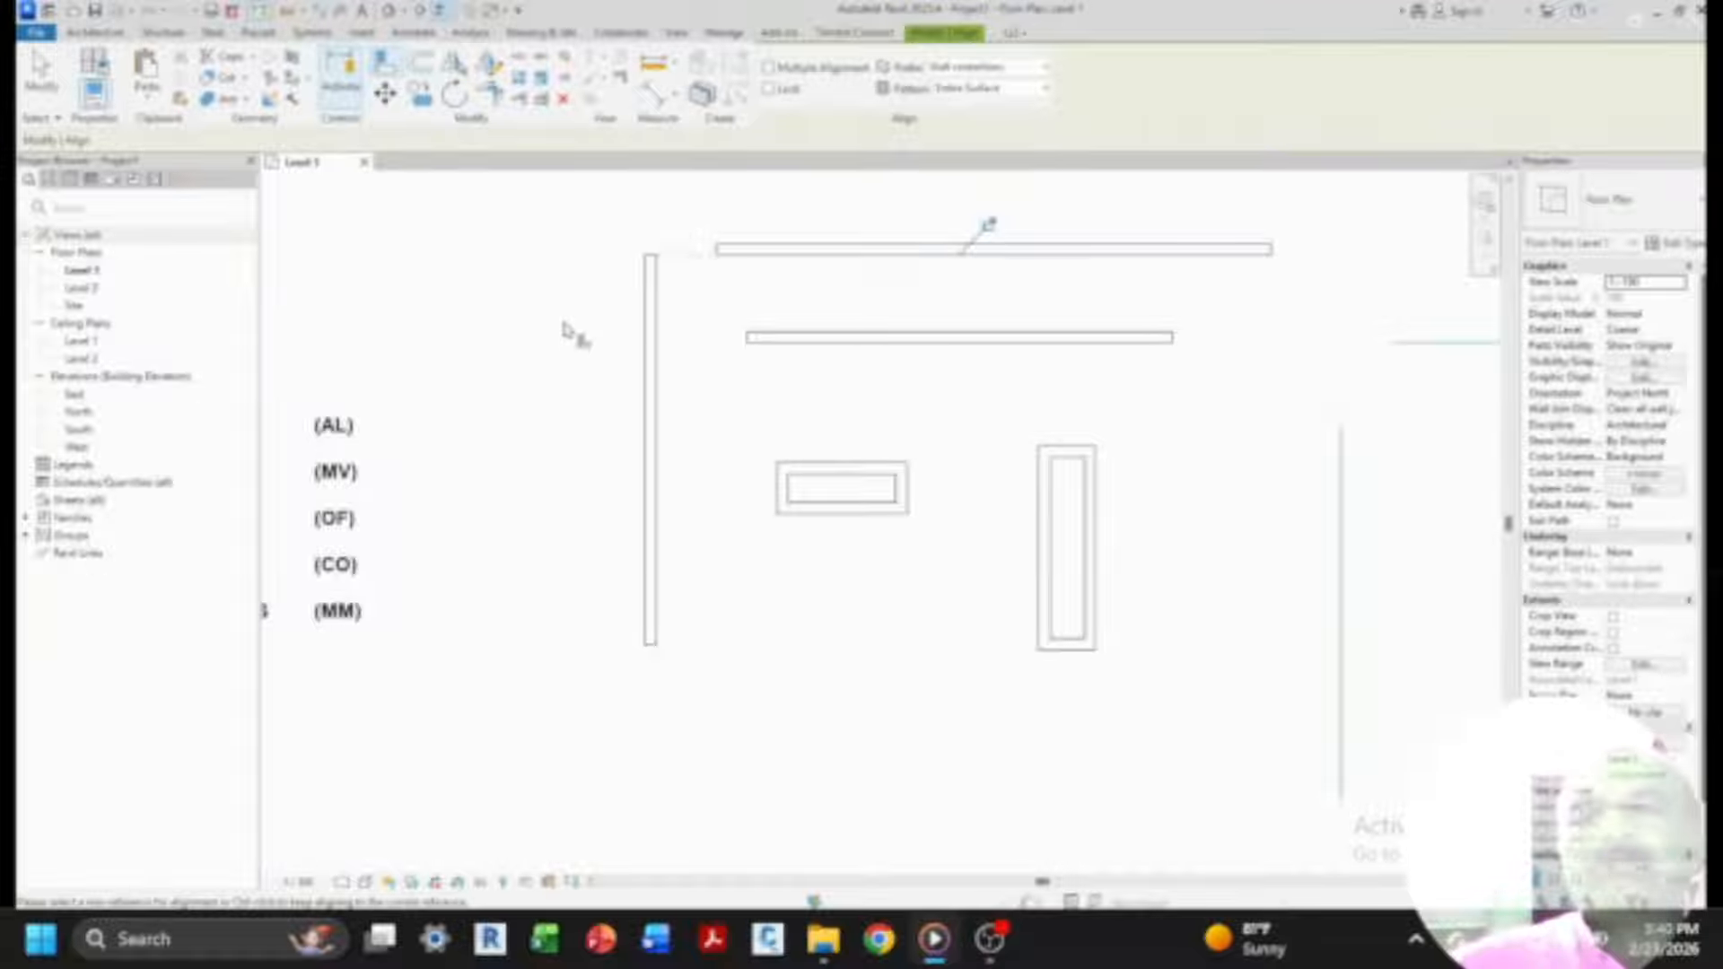
{"action": "scroll", "coordinate": [664, 301], "scroll_direction": "down", "scroll_amount": 2}
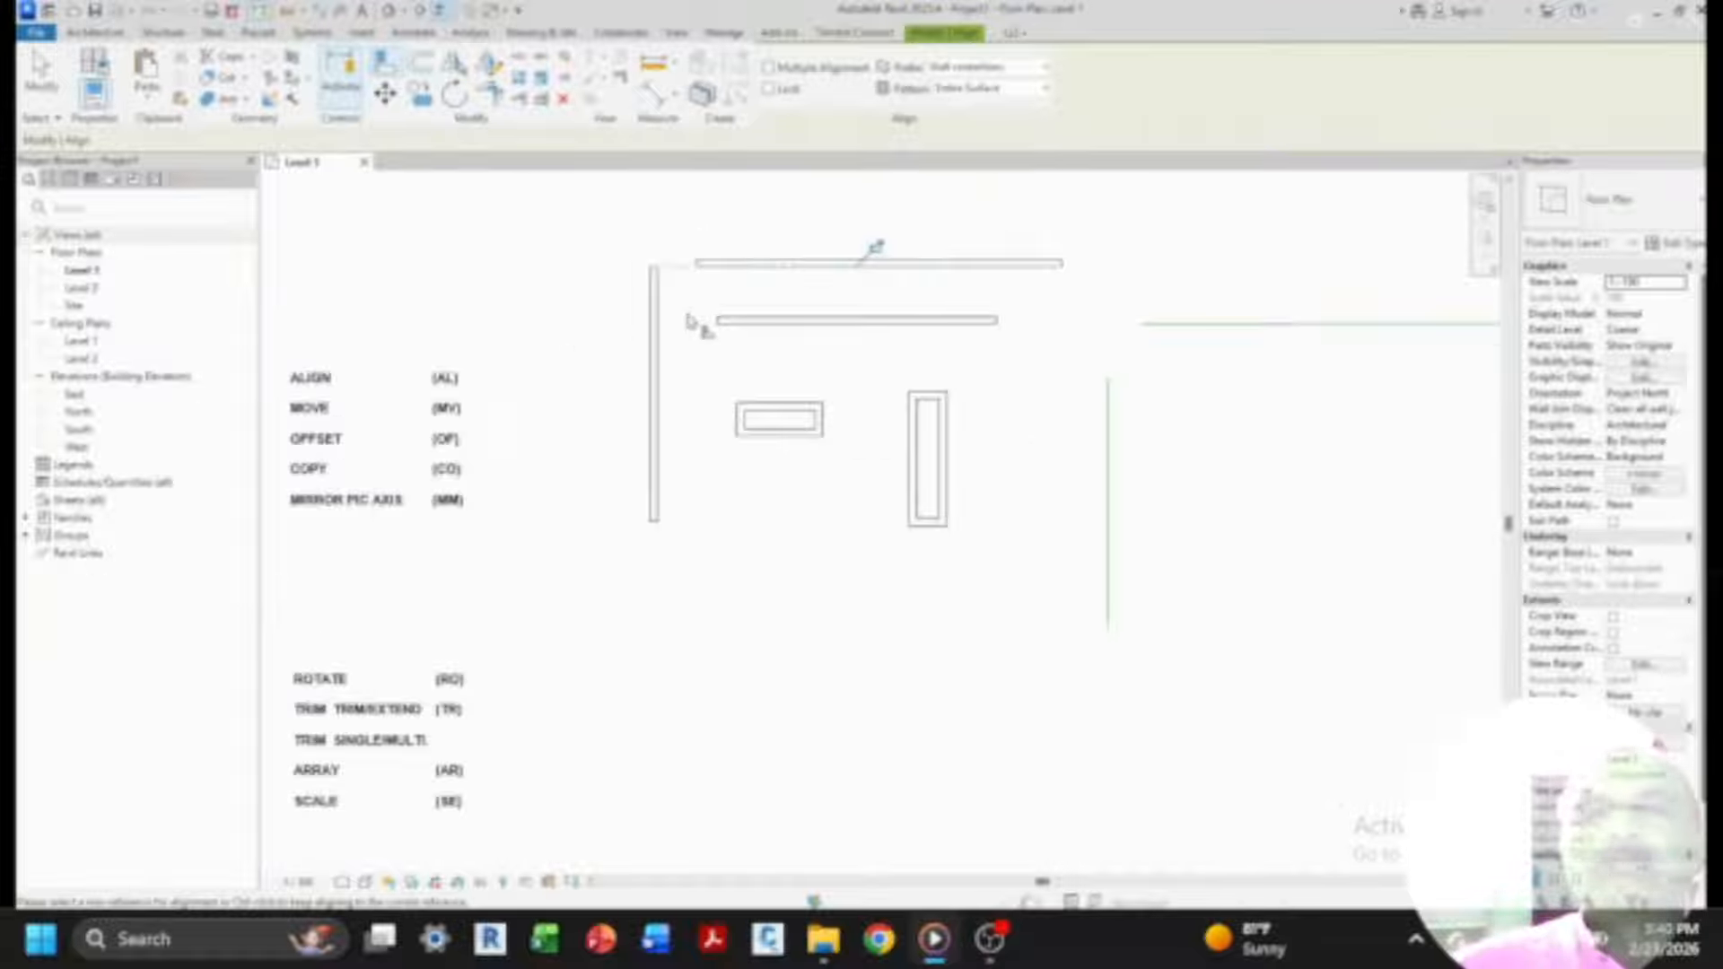
{"action": "scroll", "coordinate": [731, 484], "scroll_direction": "down", "scroll_amount": 2}
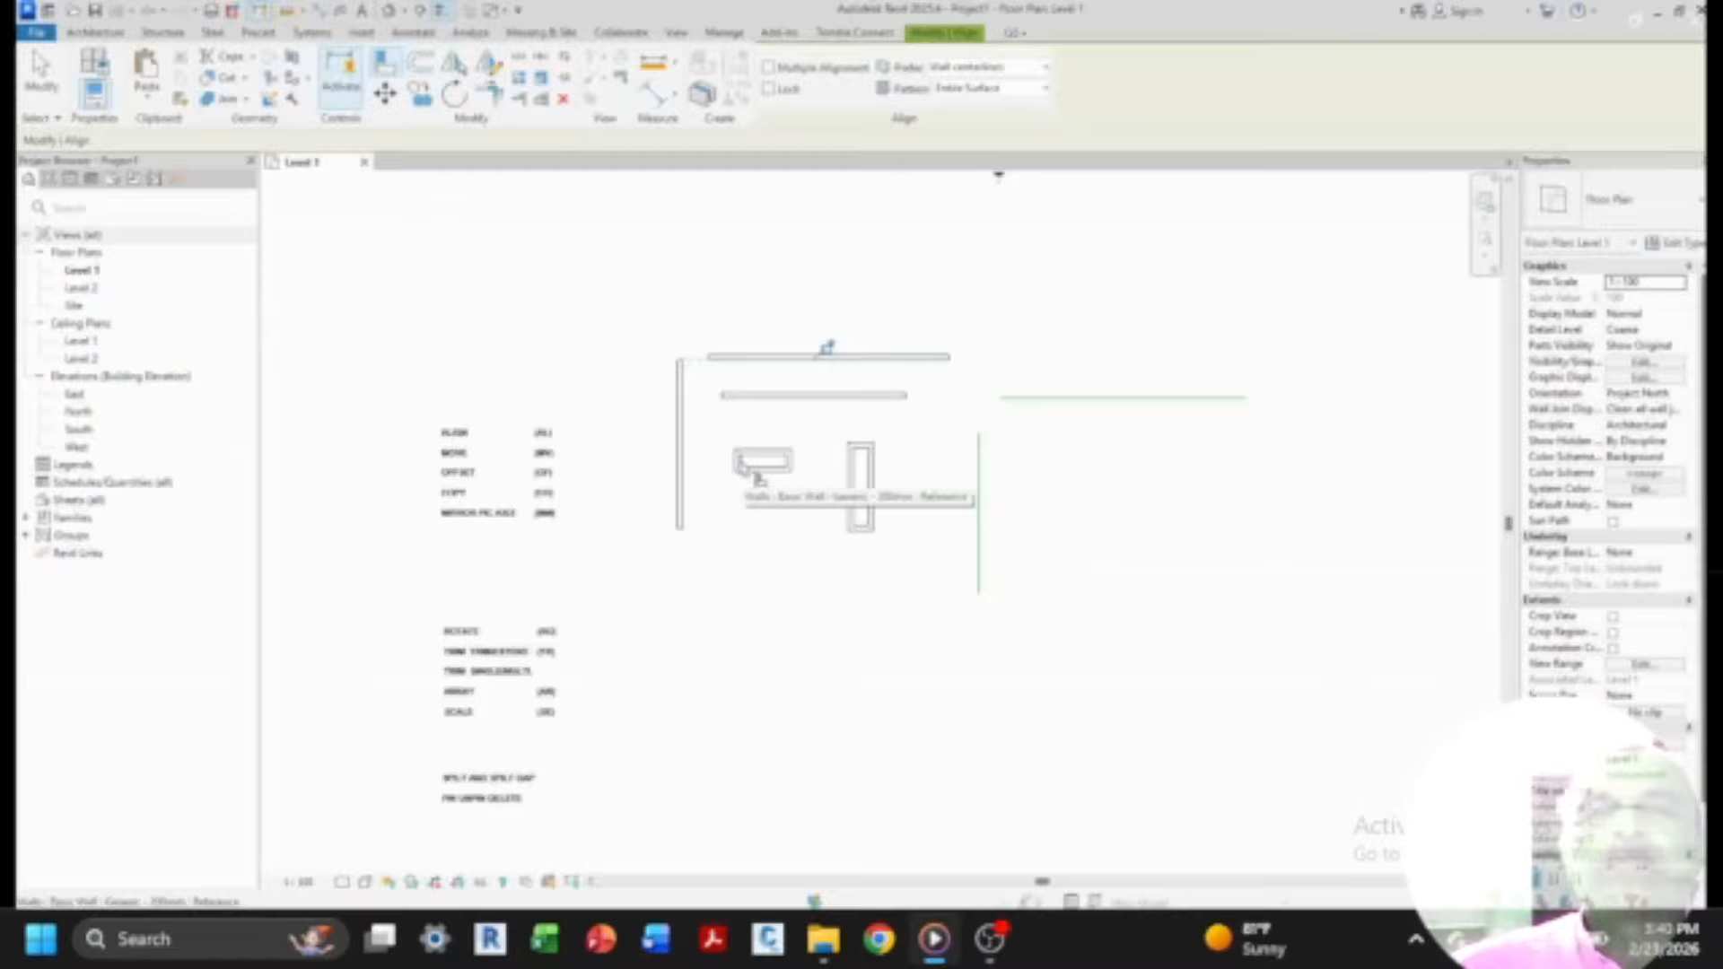
{"action": "scroll", "coordinate": [741, 461], "scroll_direction": "up", "scroll_amount": 1}
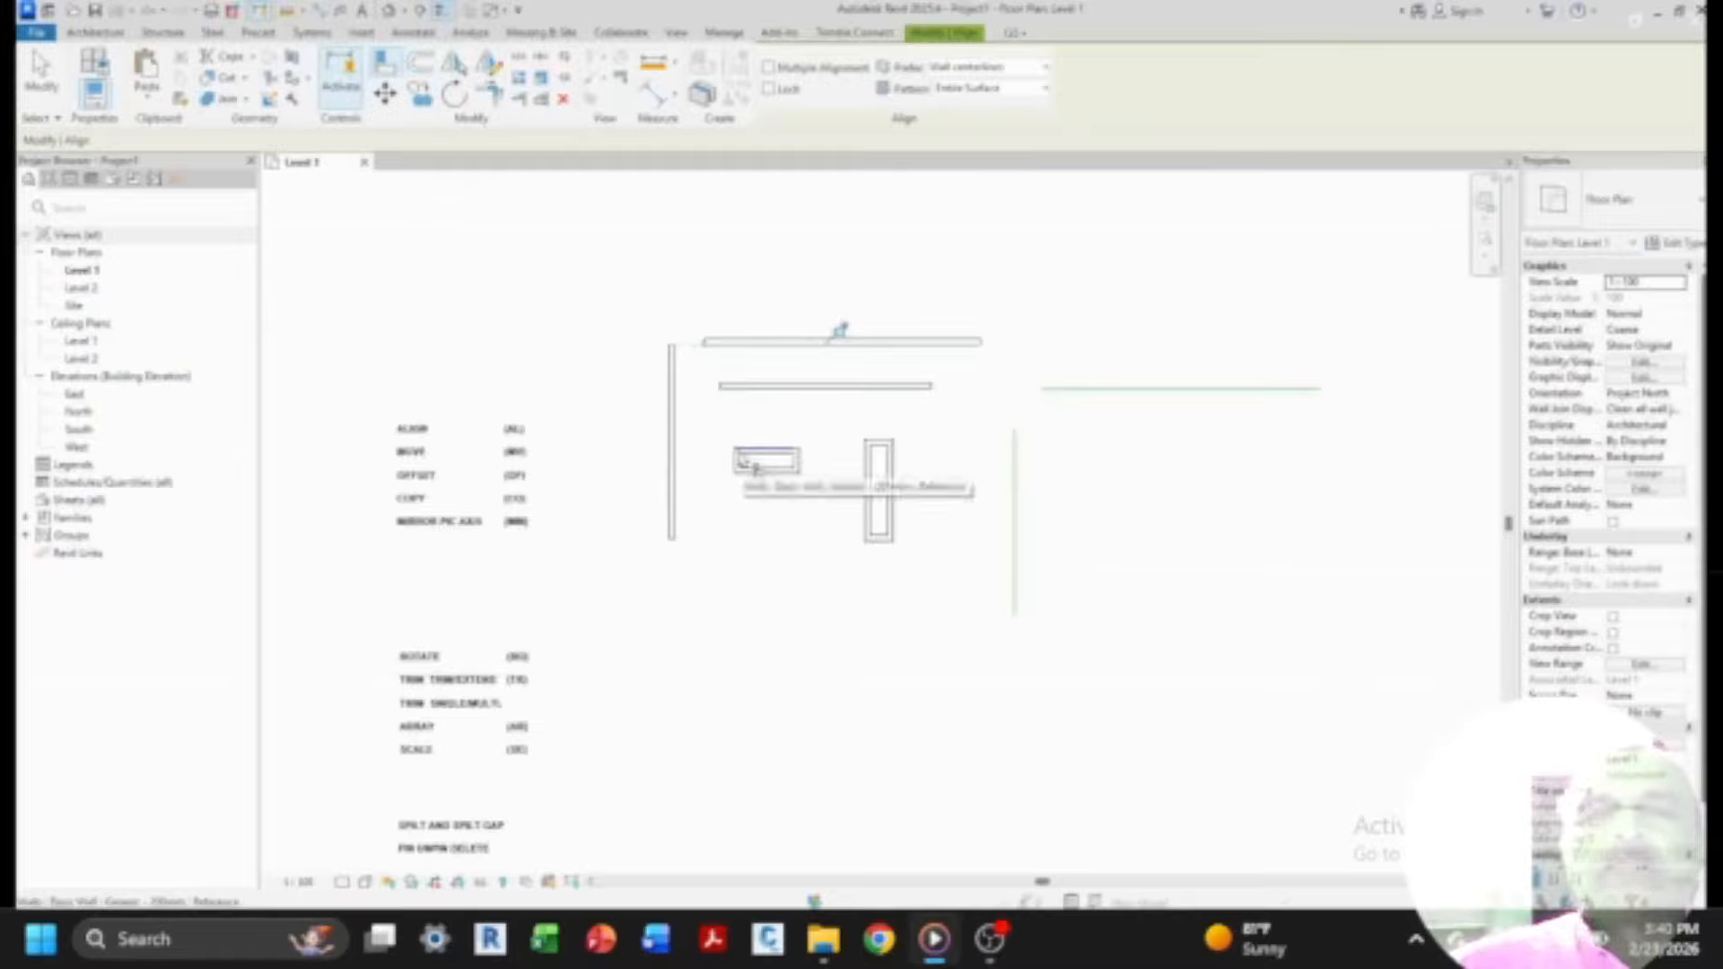
{"action": "key", "text": "Escape"}
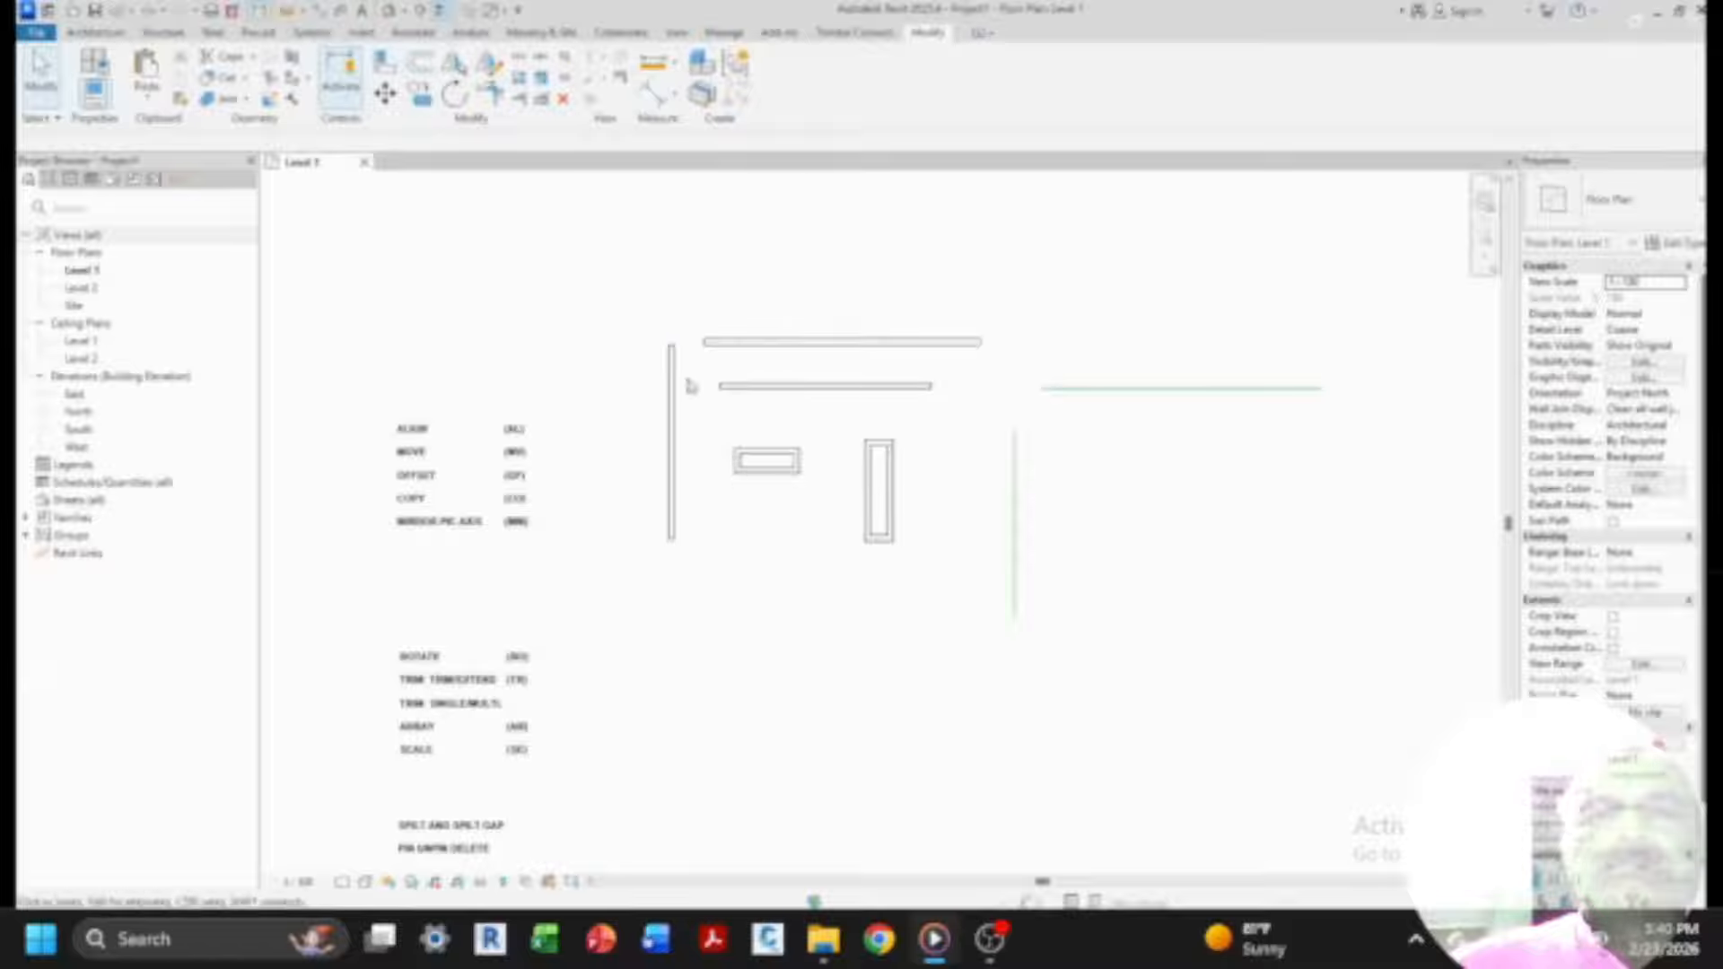
- Try aligning the lower horizontal wall's left end with the inner face of the vertical wall
{"action": "scroll", "coordinate": [731, 386], "scroll_direction": "up", "scroll_amount": 2}
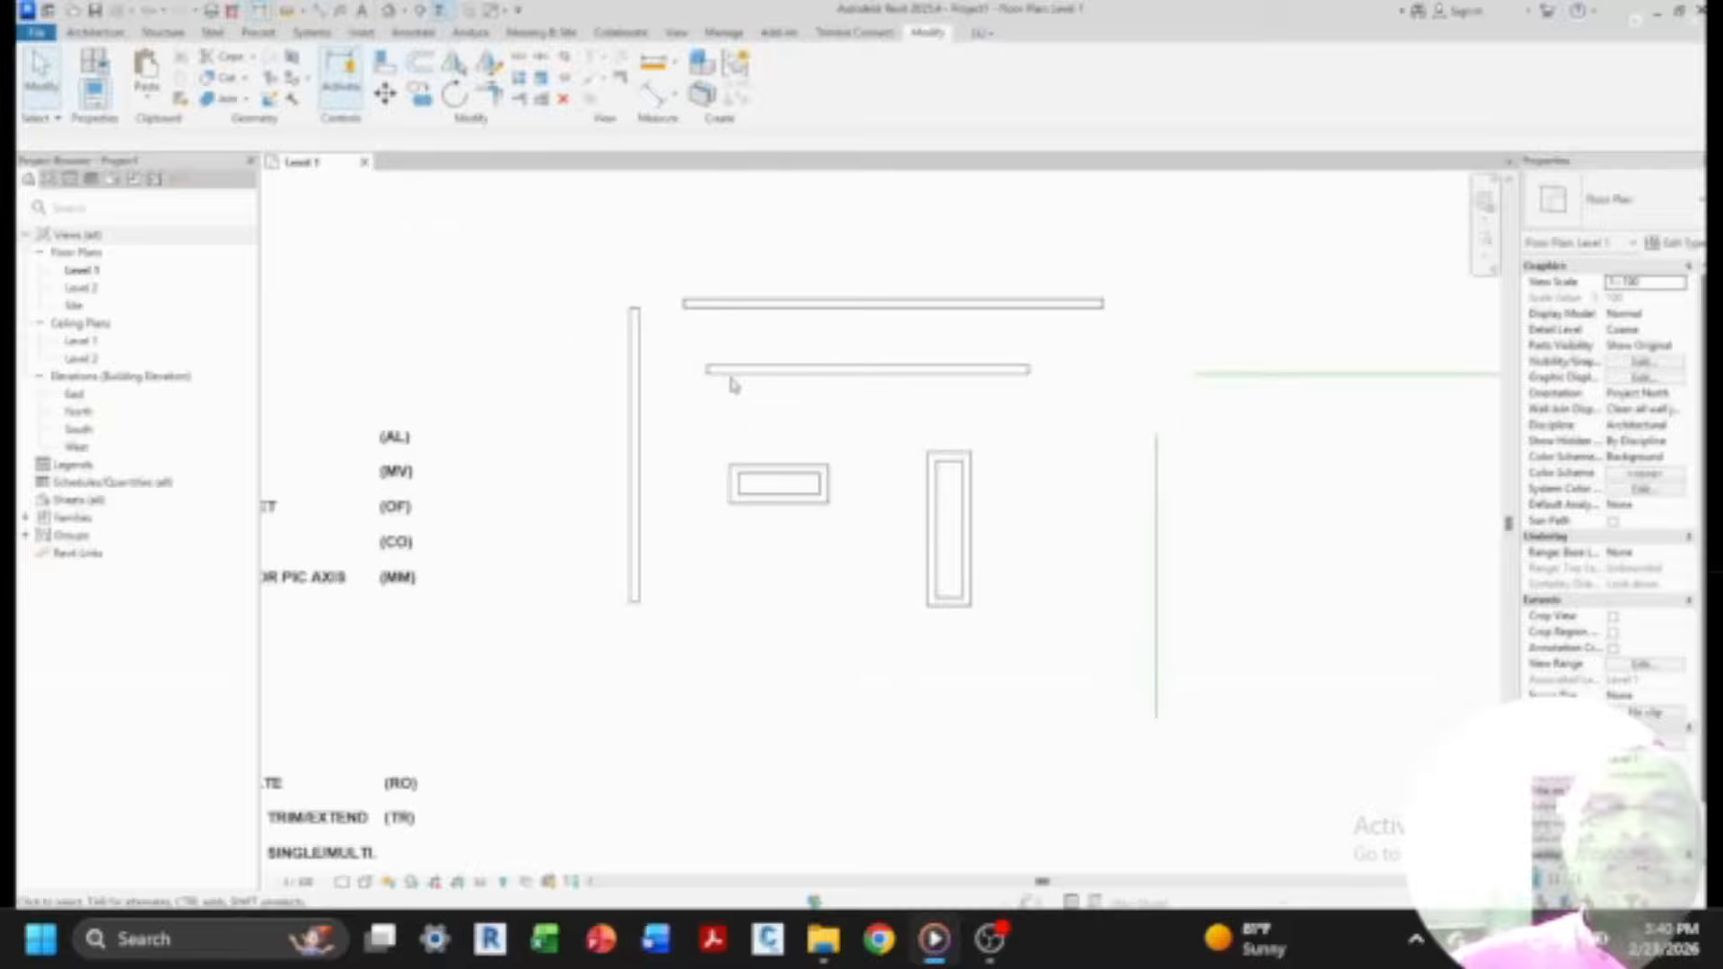
{"action": "key", "text": "a"}
{"action": "key", "text": "l"}
{"action": "left_click", "coordinate": [638, 386]}
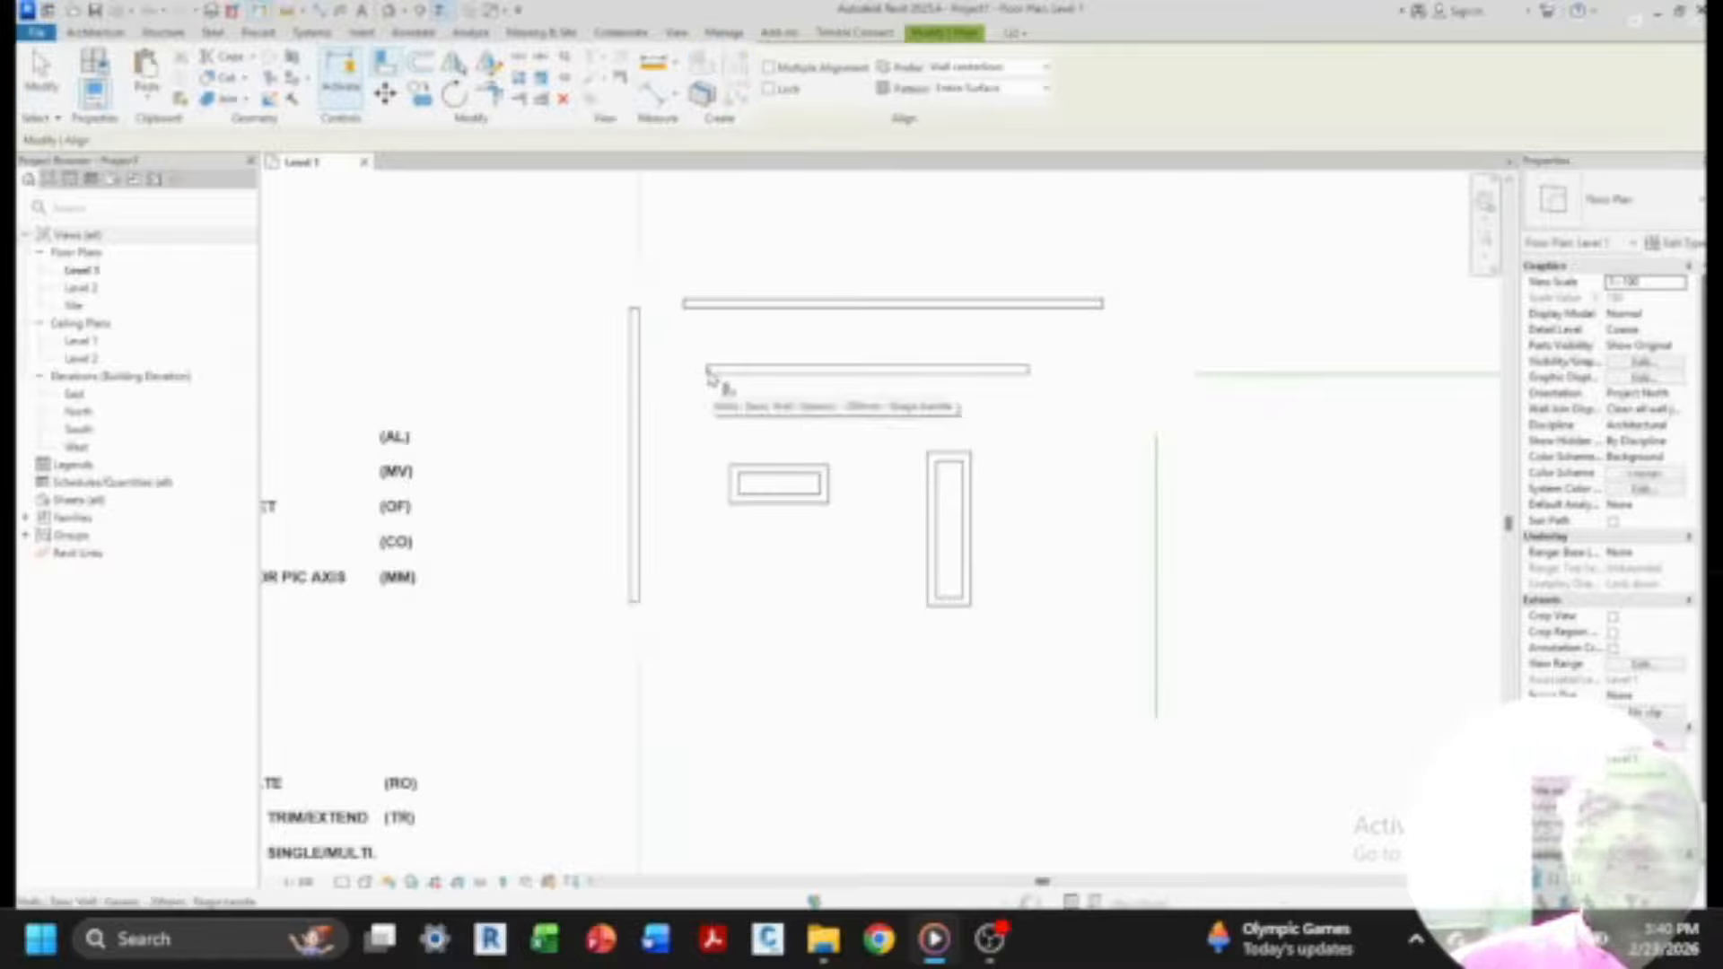
{"action": "left_click", "coordinate": [710, 375]}
{"action": "scroll", "coordinate": [785, 381], "scroll_direction": "down", "scroll_amount": 2}
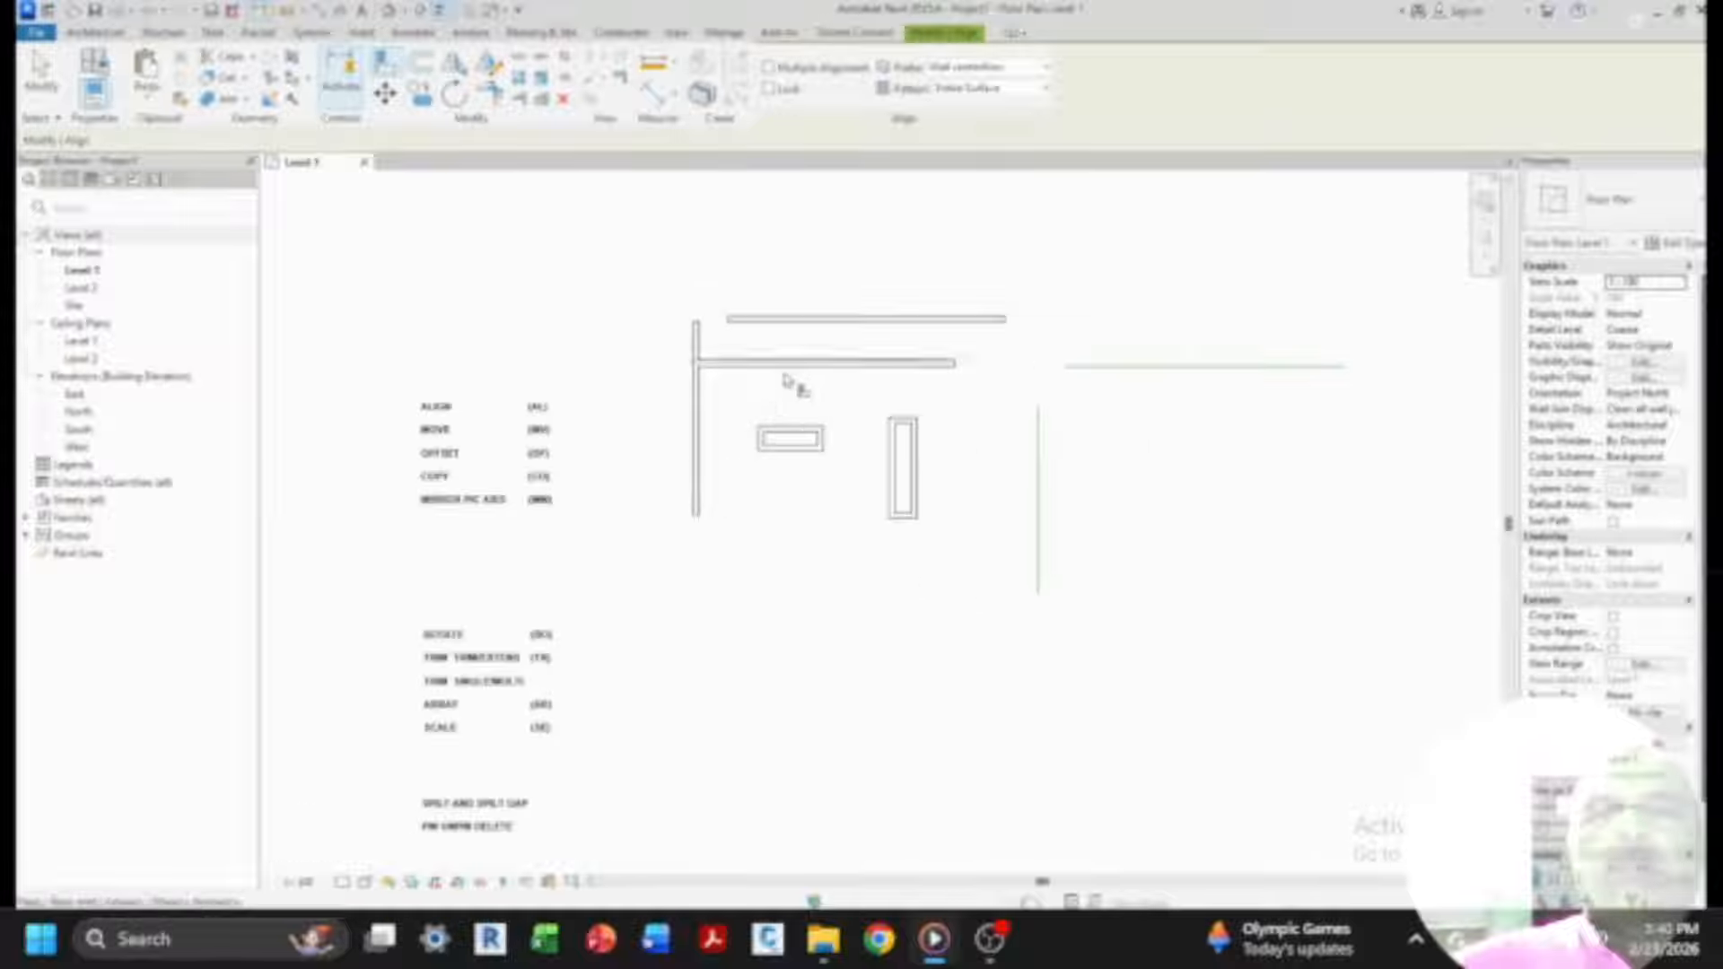
{"action": "scroll", "coordinate": [763, 386], "scroll_direction": "up", "scroll_amount": 1}
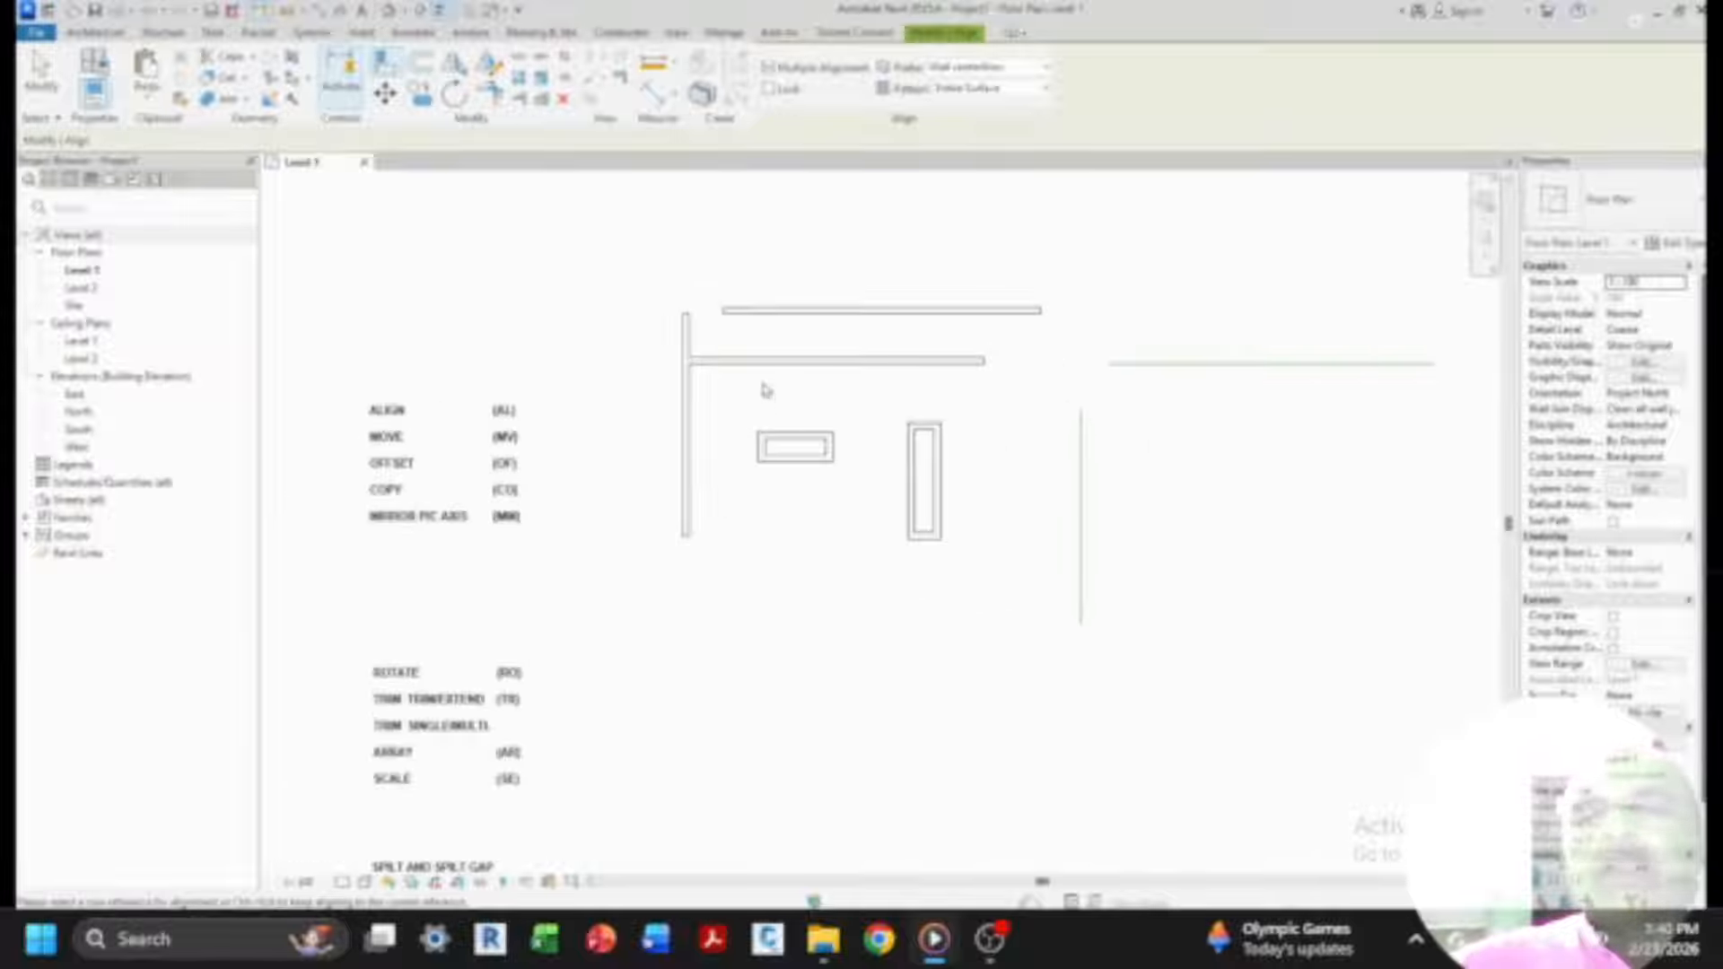
{"action": "scroll", "coordinate": [766, 390], "scroll_direction": "up", "scroll_amount": 1}
{"action": "scroll", "coordinate": [766, 392], "scroll_direction": "down", "scroll_amount": 2}
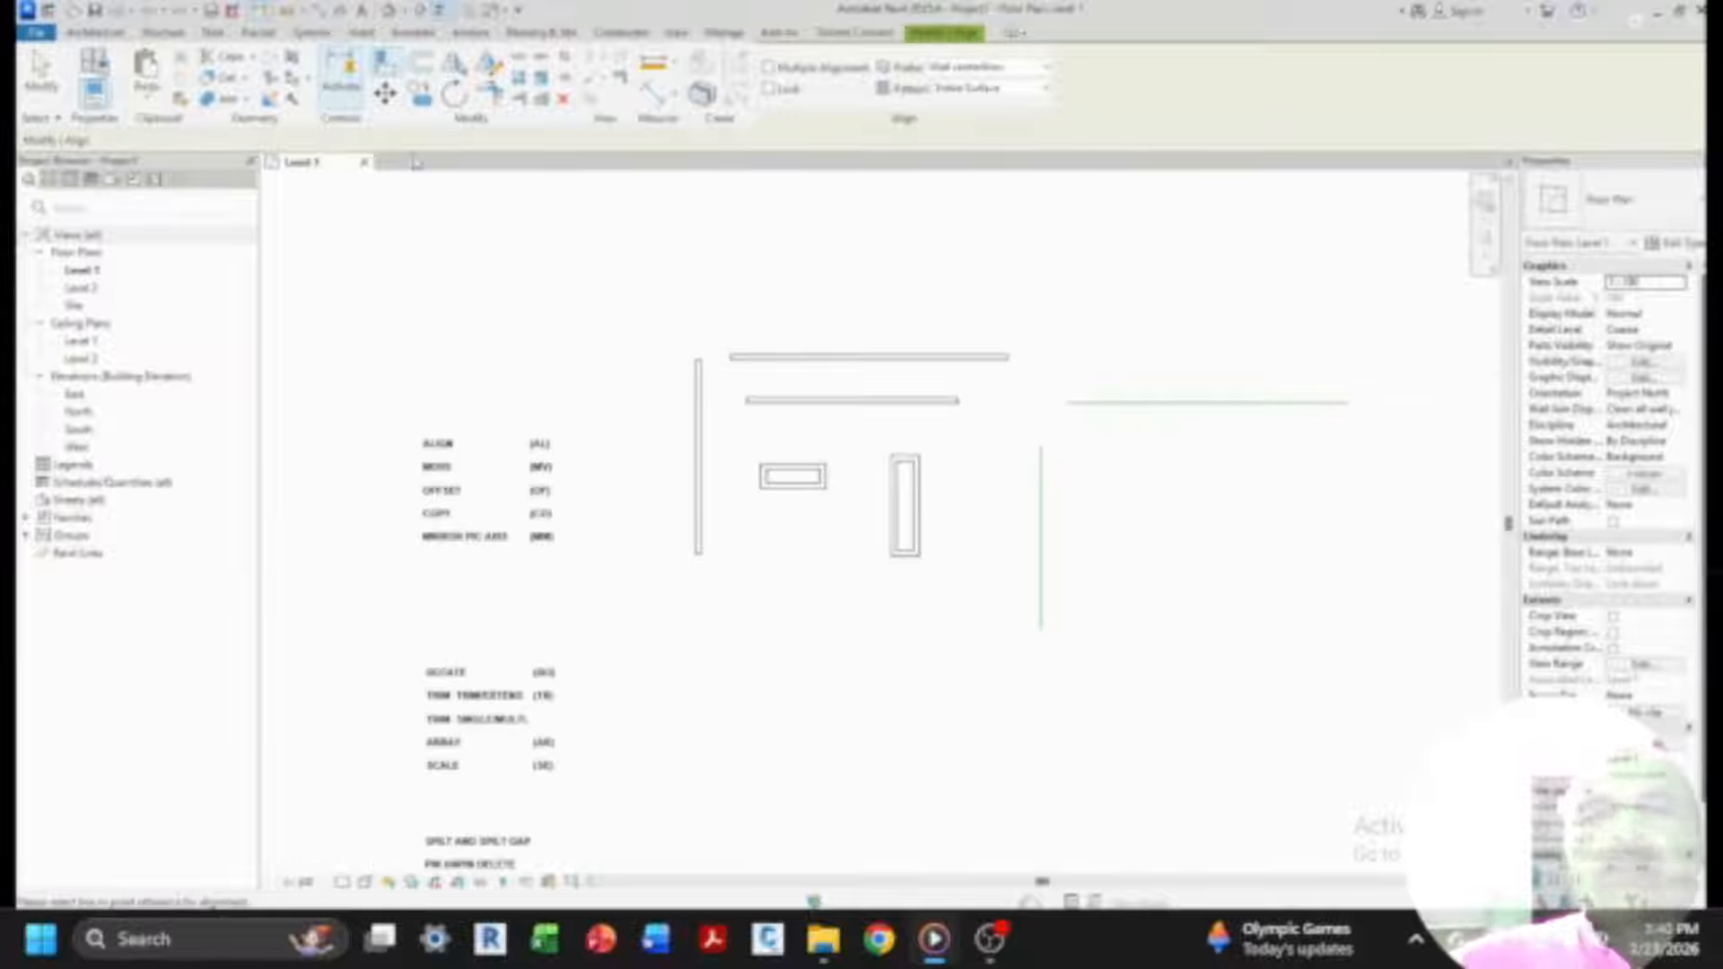
- Move the lower horizontal wall straight to the right until its right end is nearly under the upper wall's right end
{"action": "left_click", "coordinate": [386, 94]}
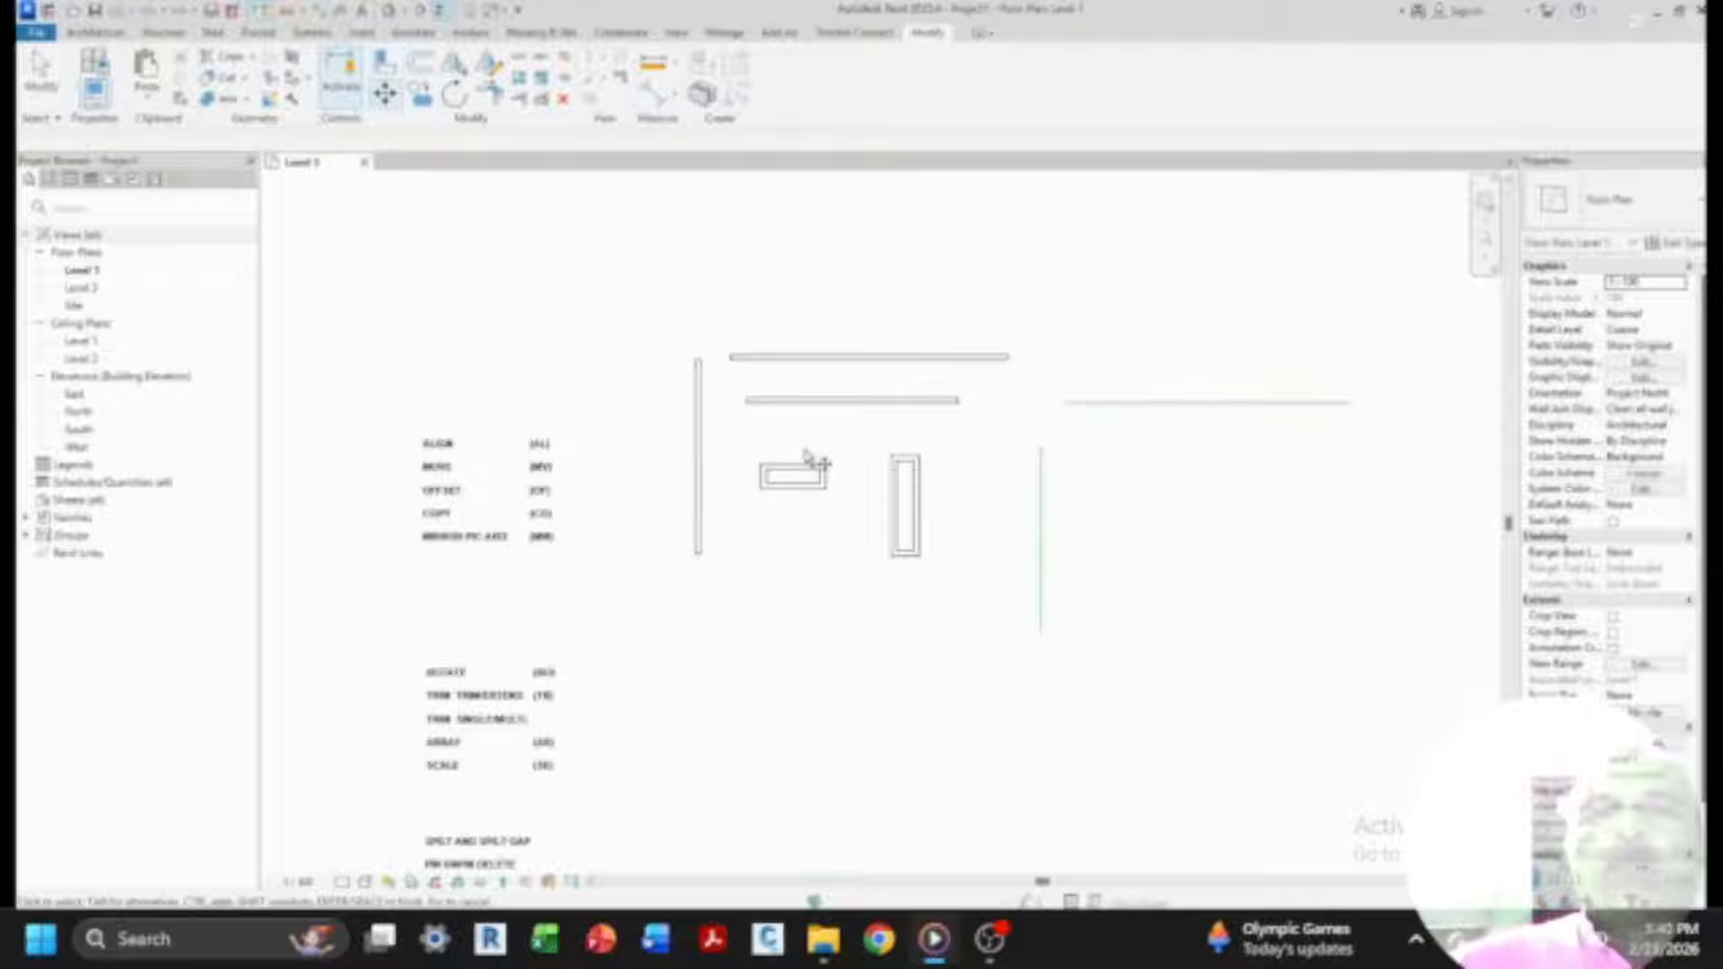
{"action": "left_click", "coordinate": [817, 406]}
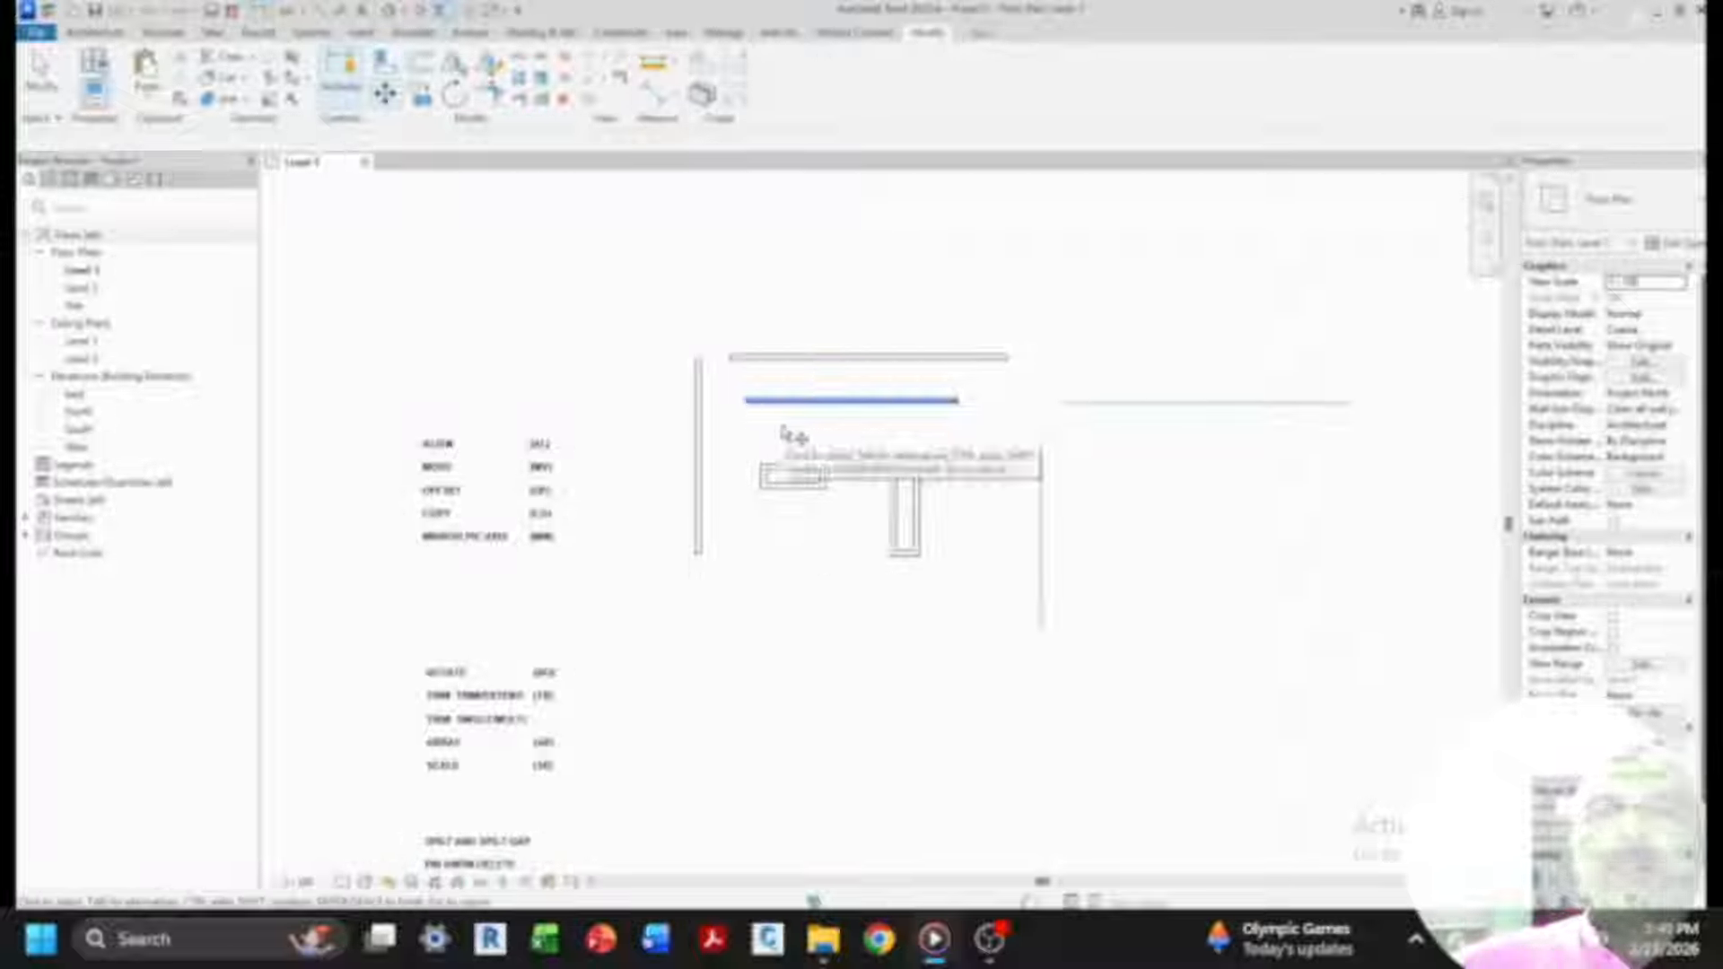
{"action": "key", "text": "Return"}
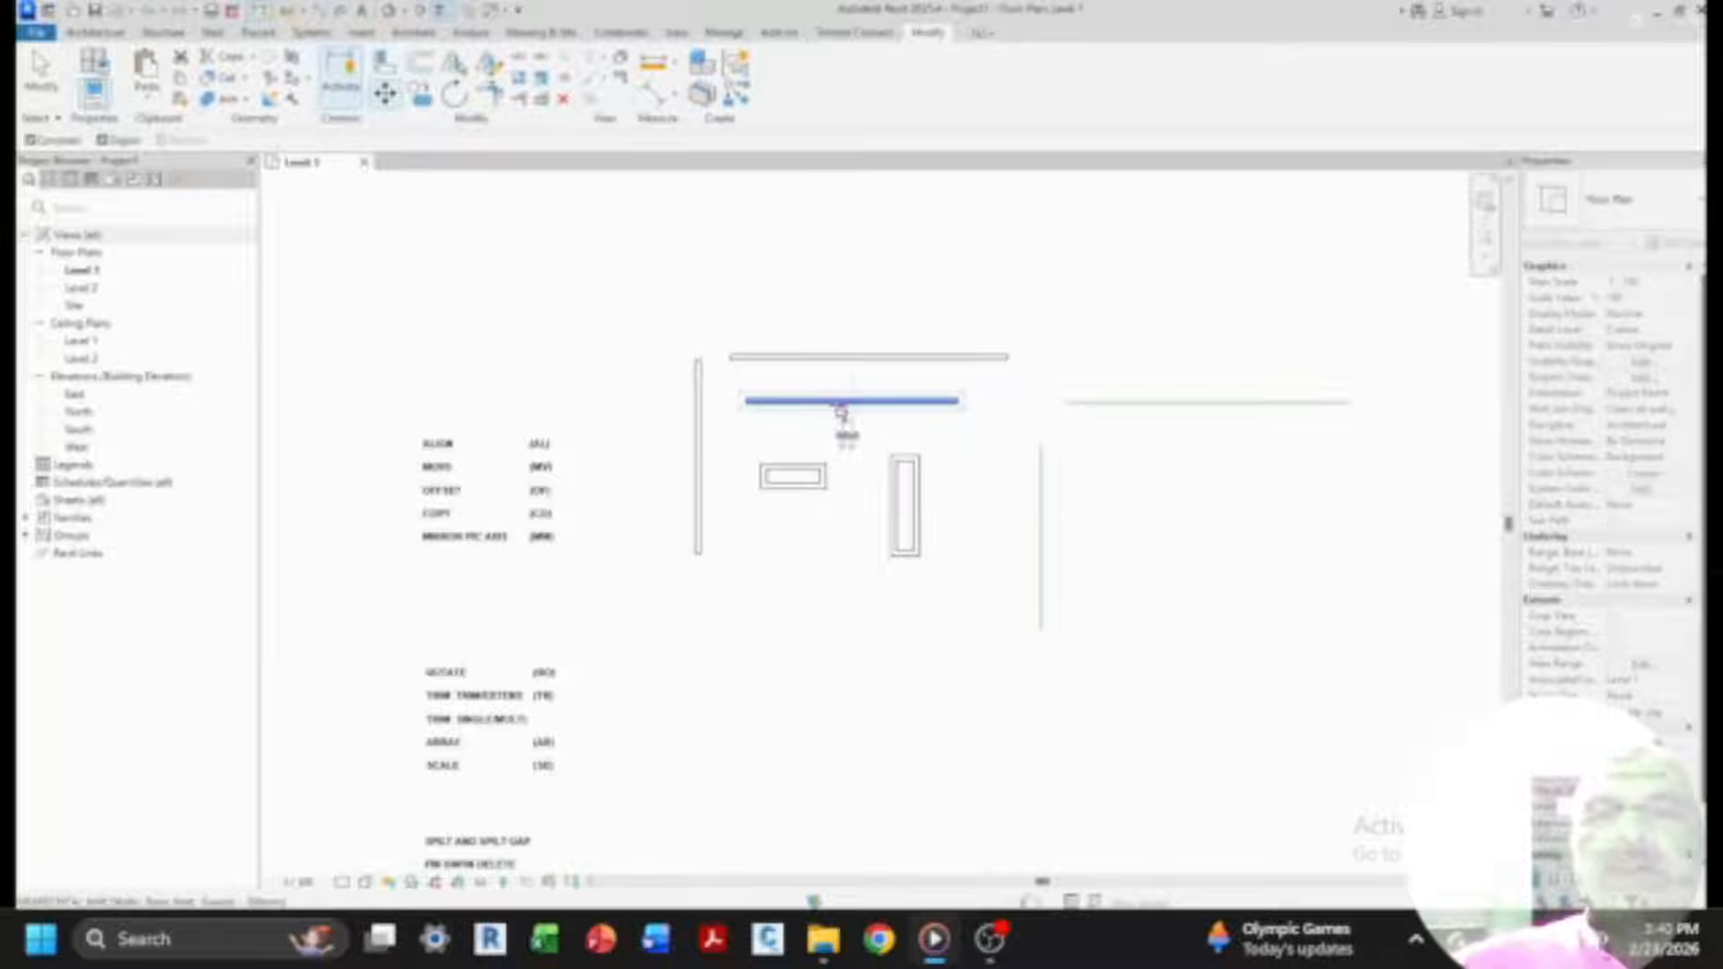
{"action": "left_click", "coordinate": [854, 401]}
{"action": "left_click", "coordinate": [898, 401]}
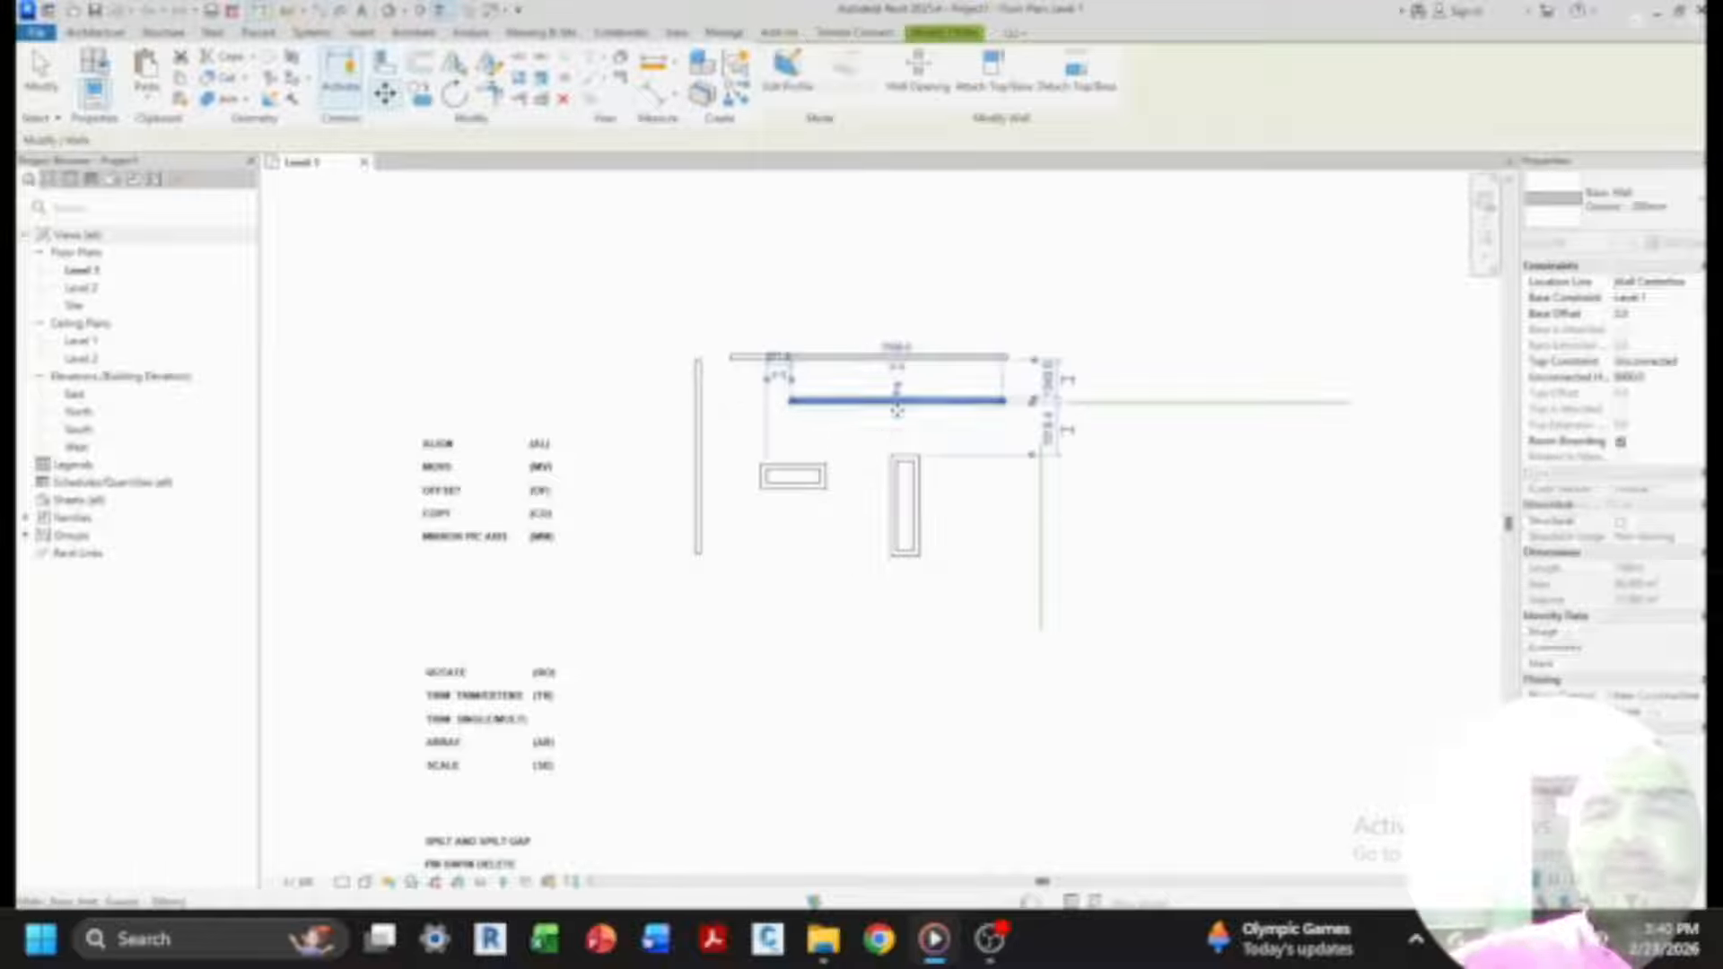
{"action": "left_click", "coordinate": [786, 548]}
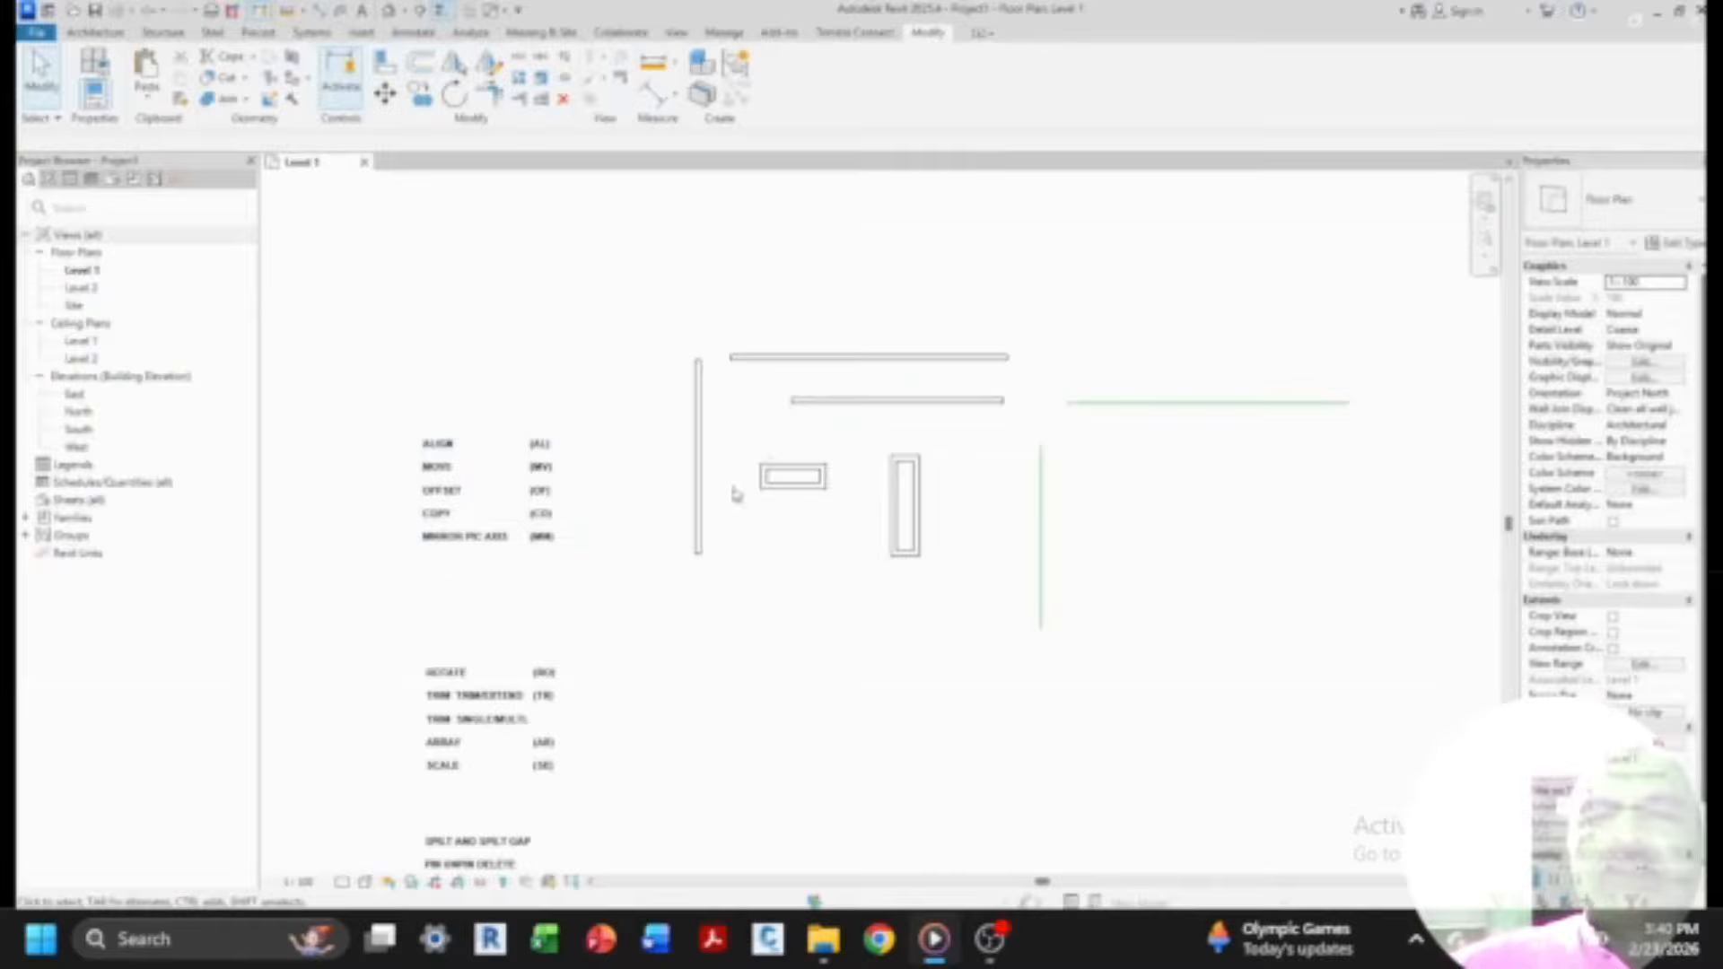
- Try moving the small rectangular wall loop straight down to the level of the vertical wall's bottom end, and undo it
{"action": "left_click", "coordinate": [795, 488]}
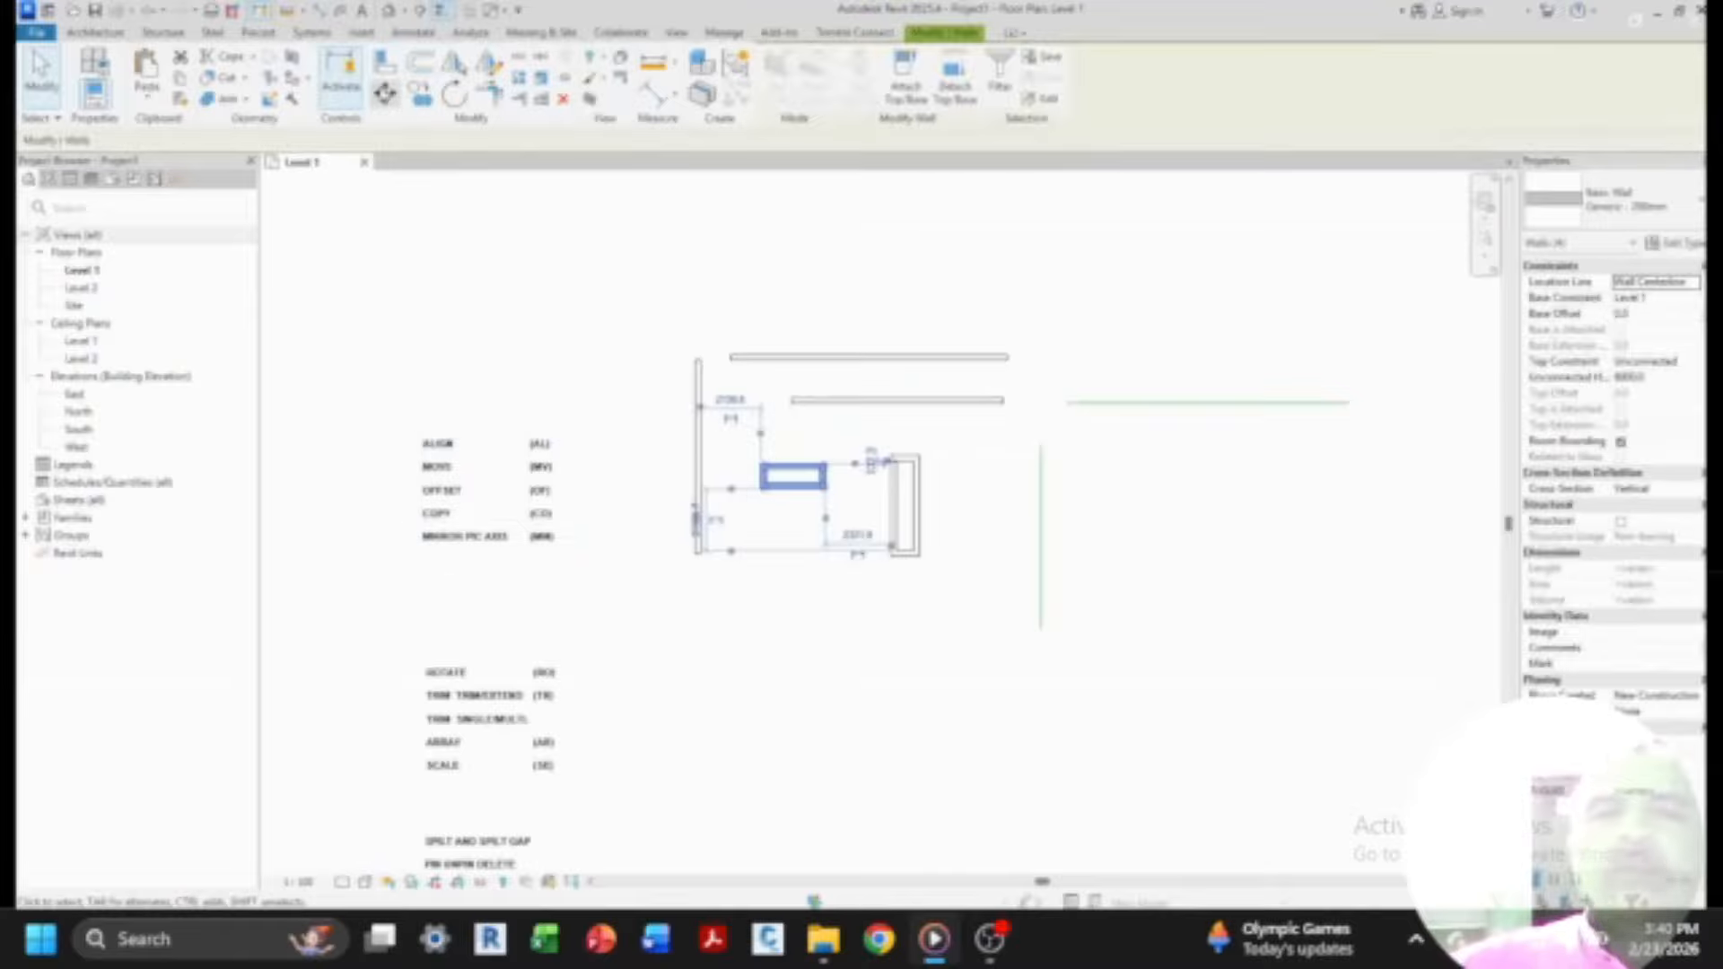
{"action": "left_click", "coordinate": [385, 93]}
{"action": "left_click", "coordinate": [796, 488]}
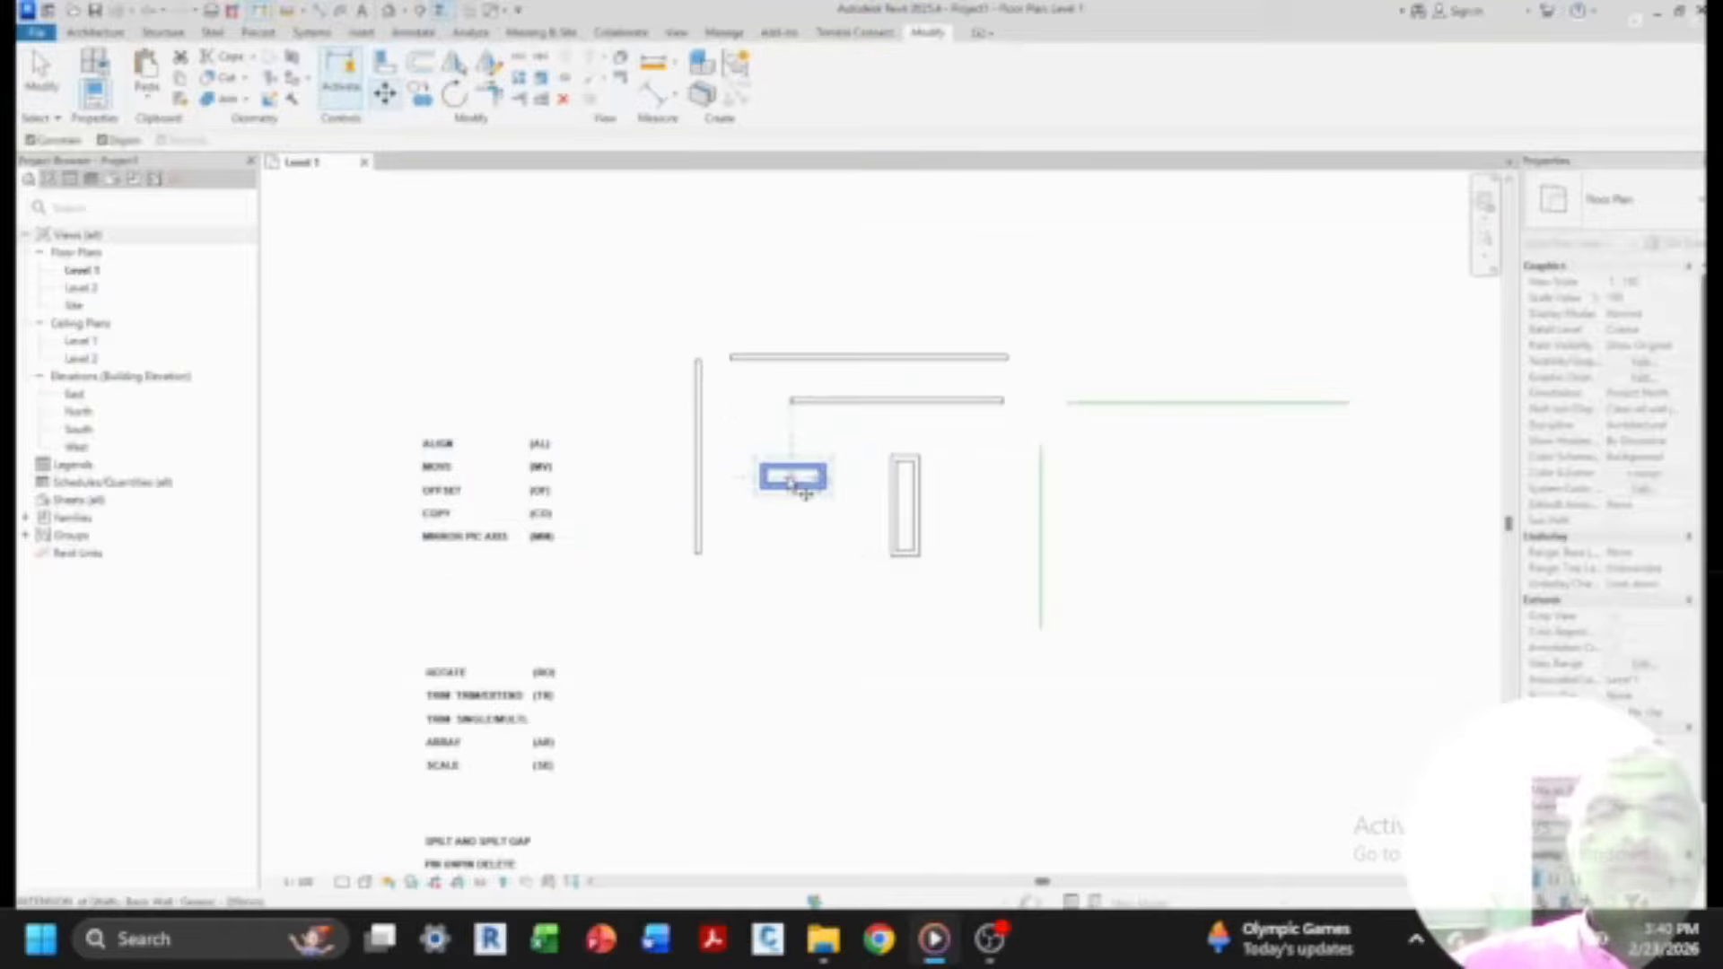
{"action": "left_click", "coordinate": [795, 557]}
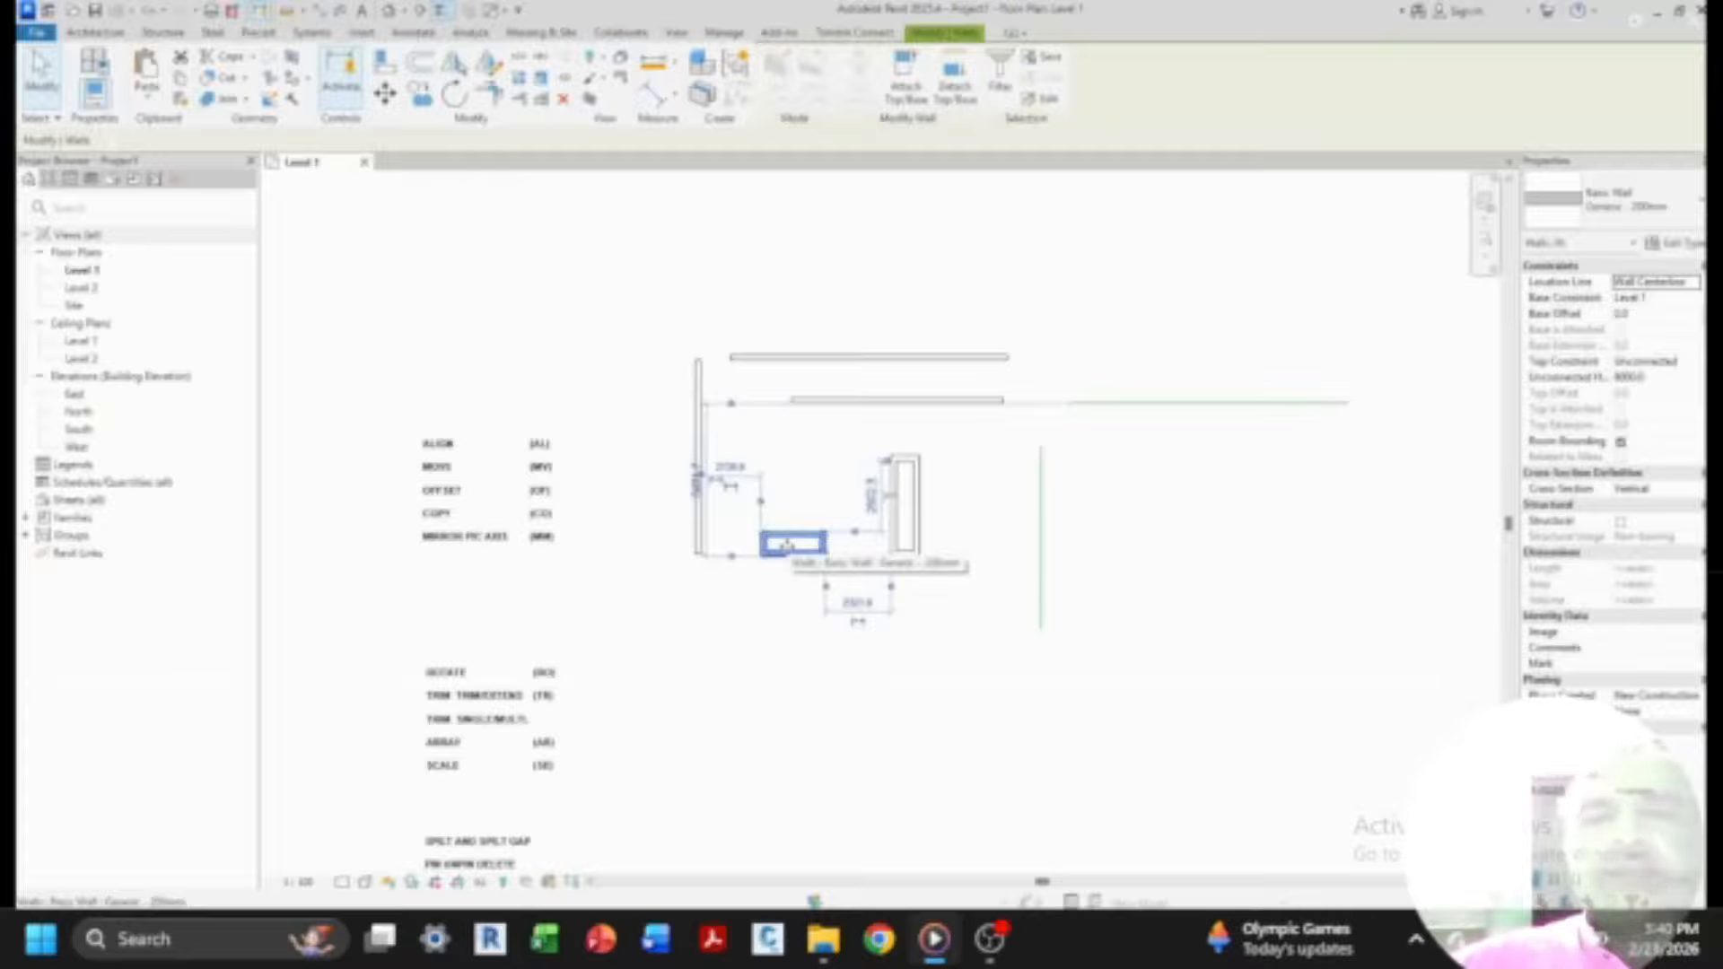
{"action": "key", "text": "ctrl+z"}
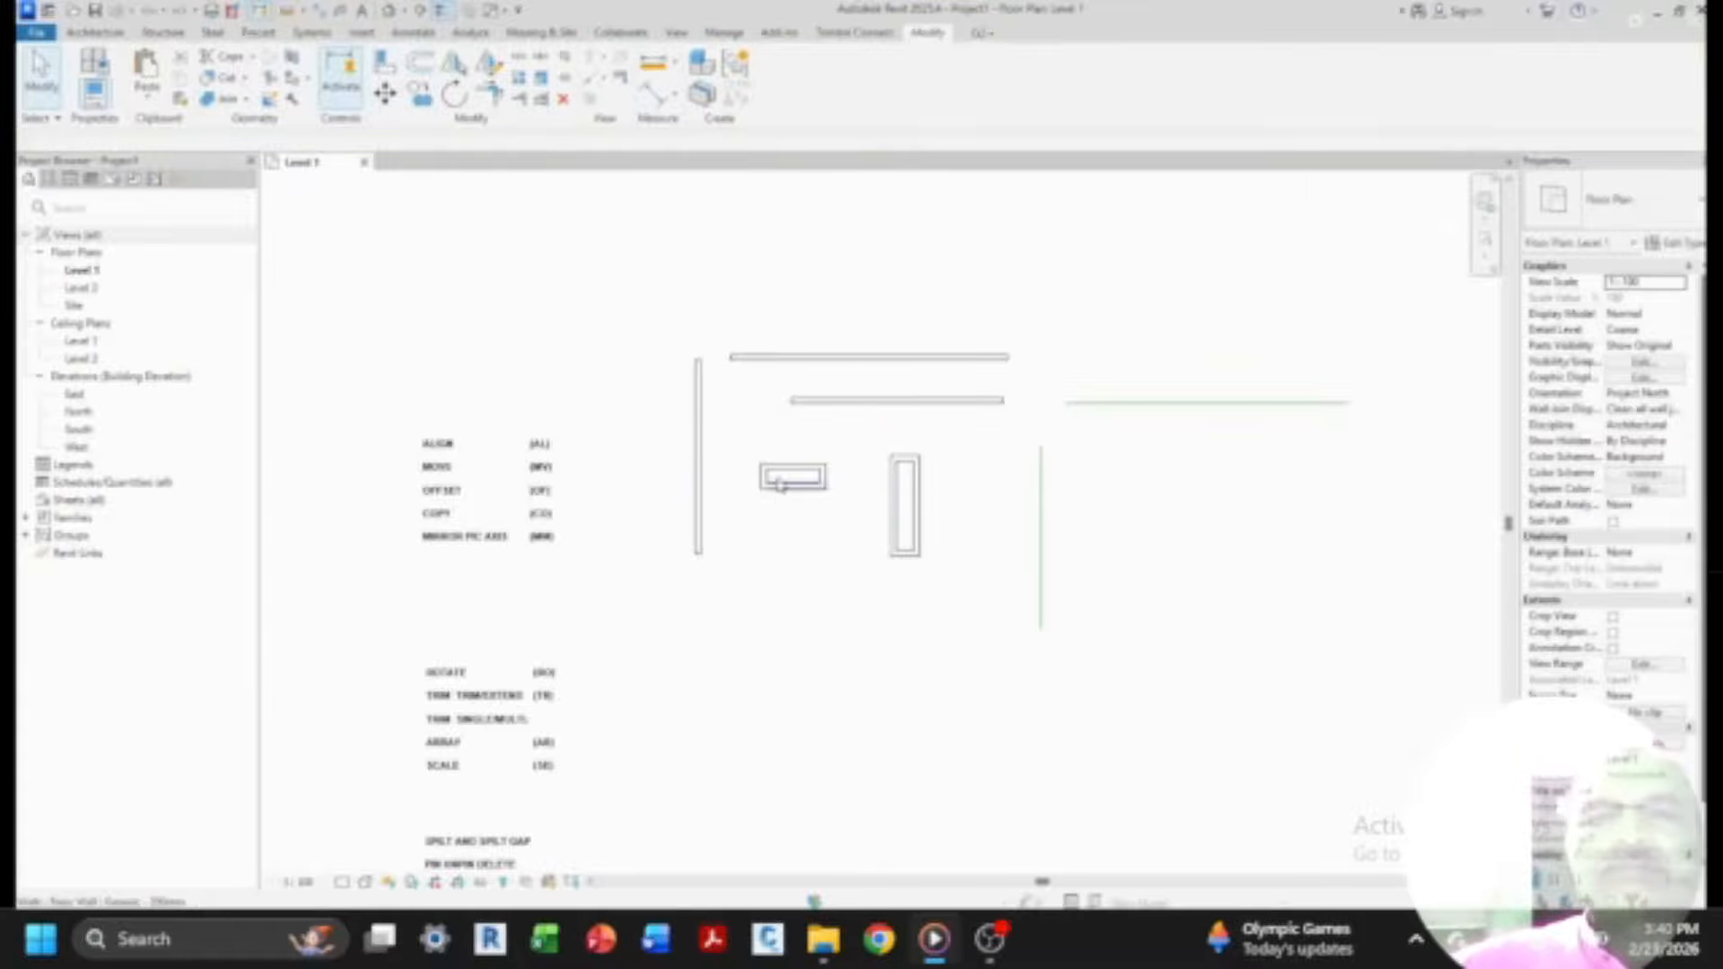
- Move all four walls of the small rectangle horizontally left, close to the vertical wall
{"action": "left_click", "coordinate": [779, 482]}
{"action": "left_click", "coordinate": [787, 579]}
{"action": "left_click_drag", "start_coordinate": [725, 447], "coordinate": [859, 521]}
{"action": "left_click", "coordinate": [385, 94]}
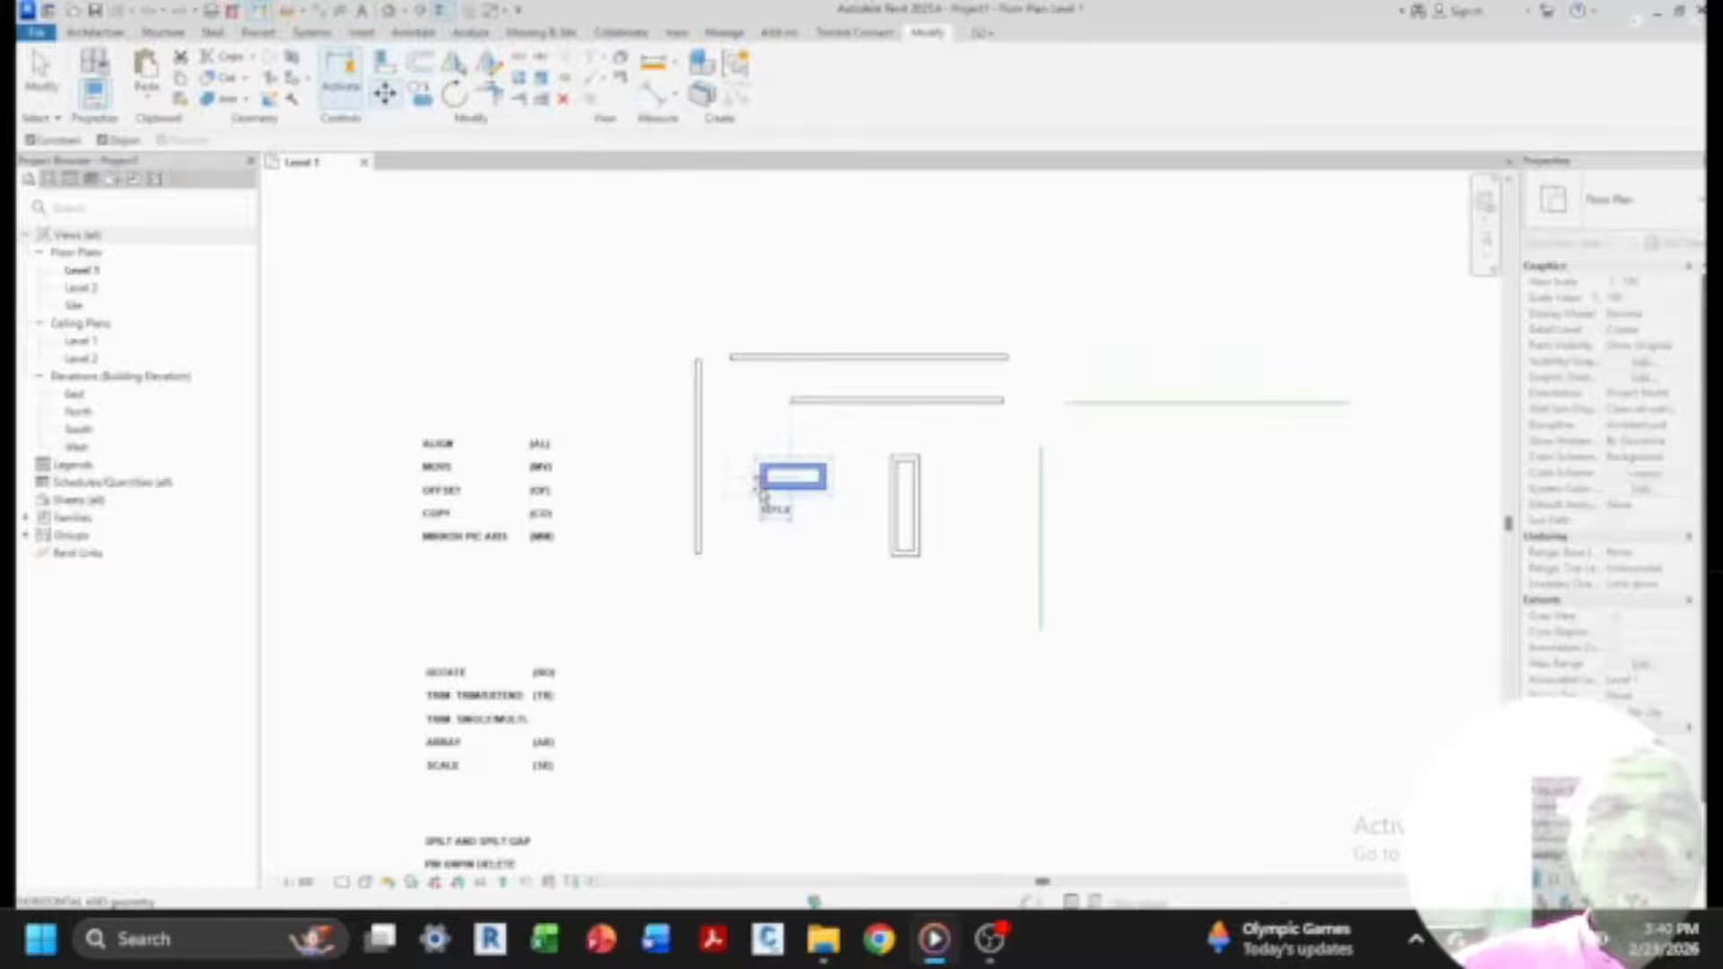
{"action": "left_click", "coordinate": [746, 485]}
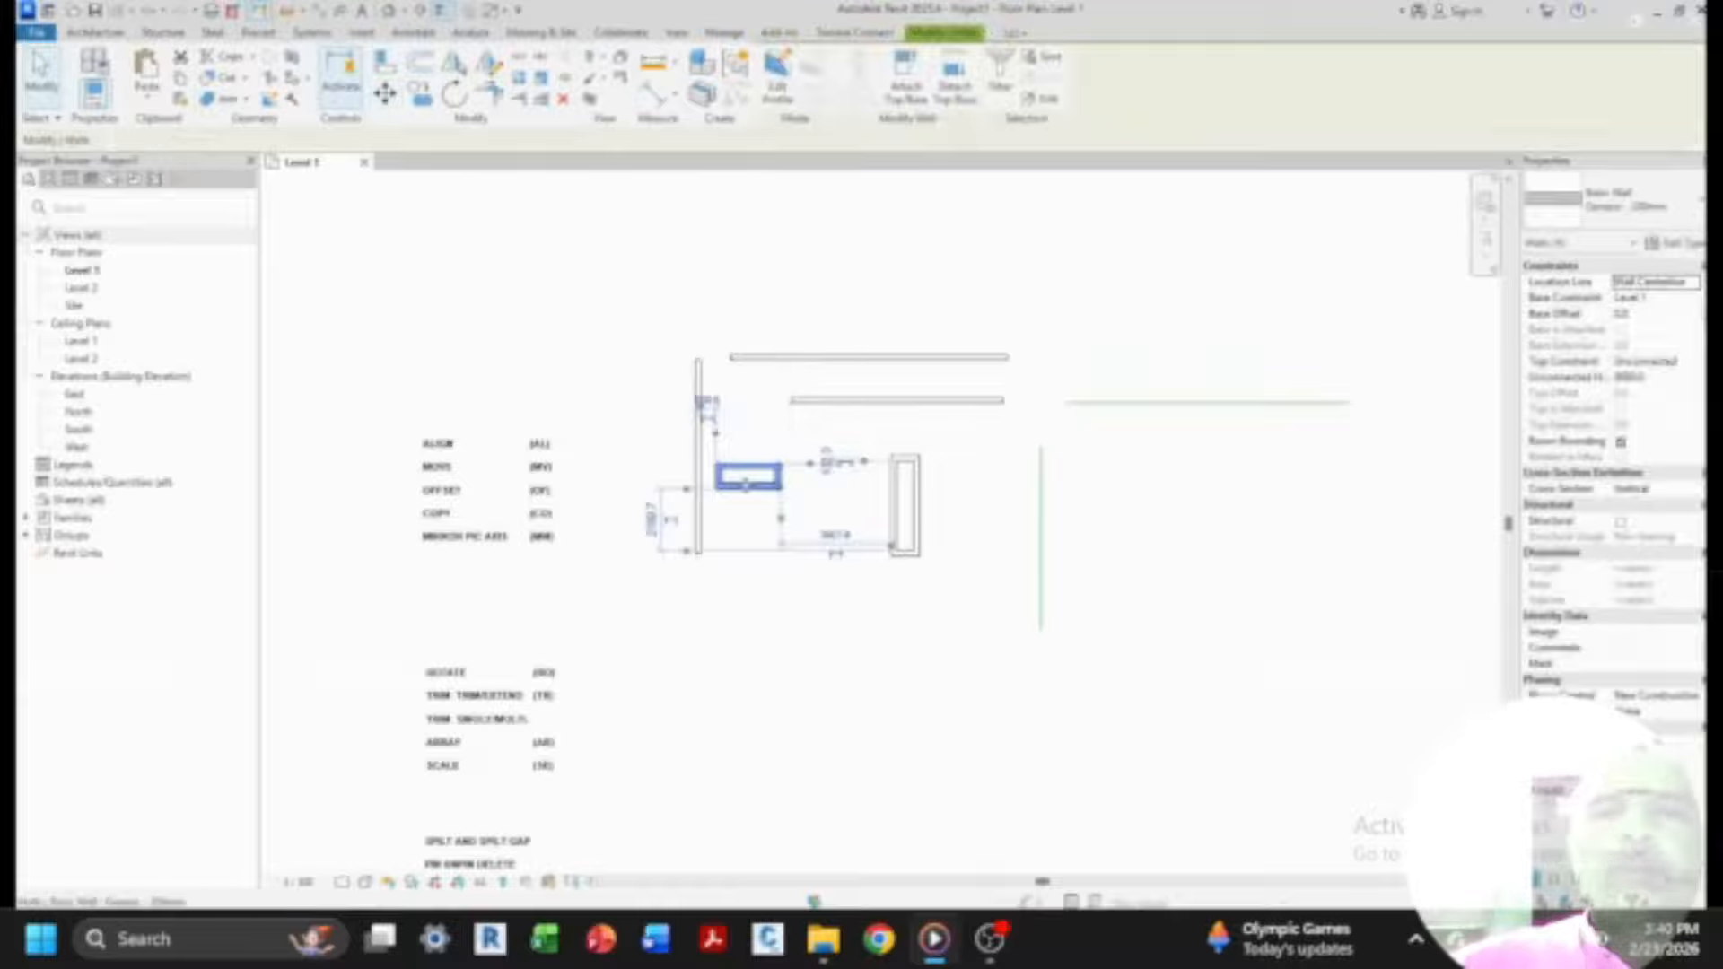
{"action": "left_click", "coordinate": [889, 579]}
- Move all four walls of the tall rectangle a short distance straight up, towards the lower horizontal wall
{"action": "left_click_drag", "start_coordinate": [876, 431], "coordinate": [967, 627]}
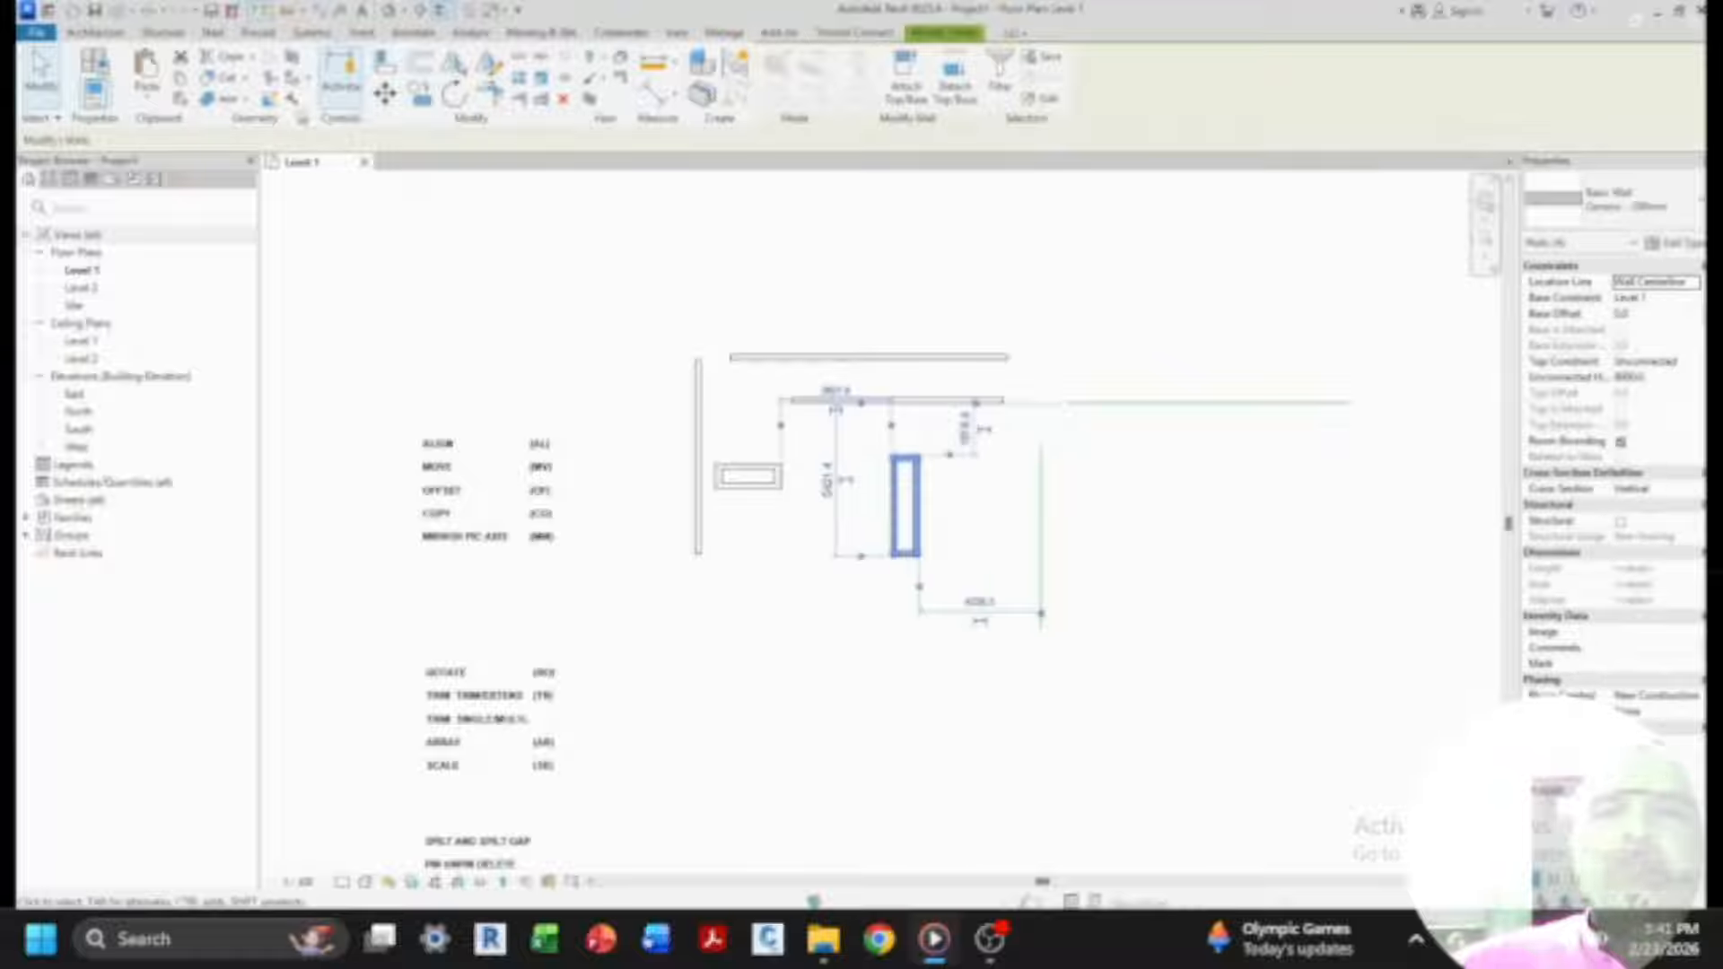
{"action": "left_click", "coordinate": [384, 94]}
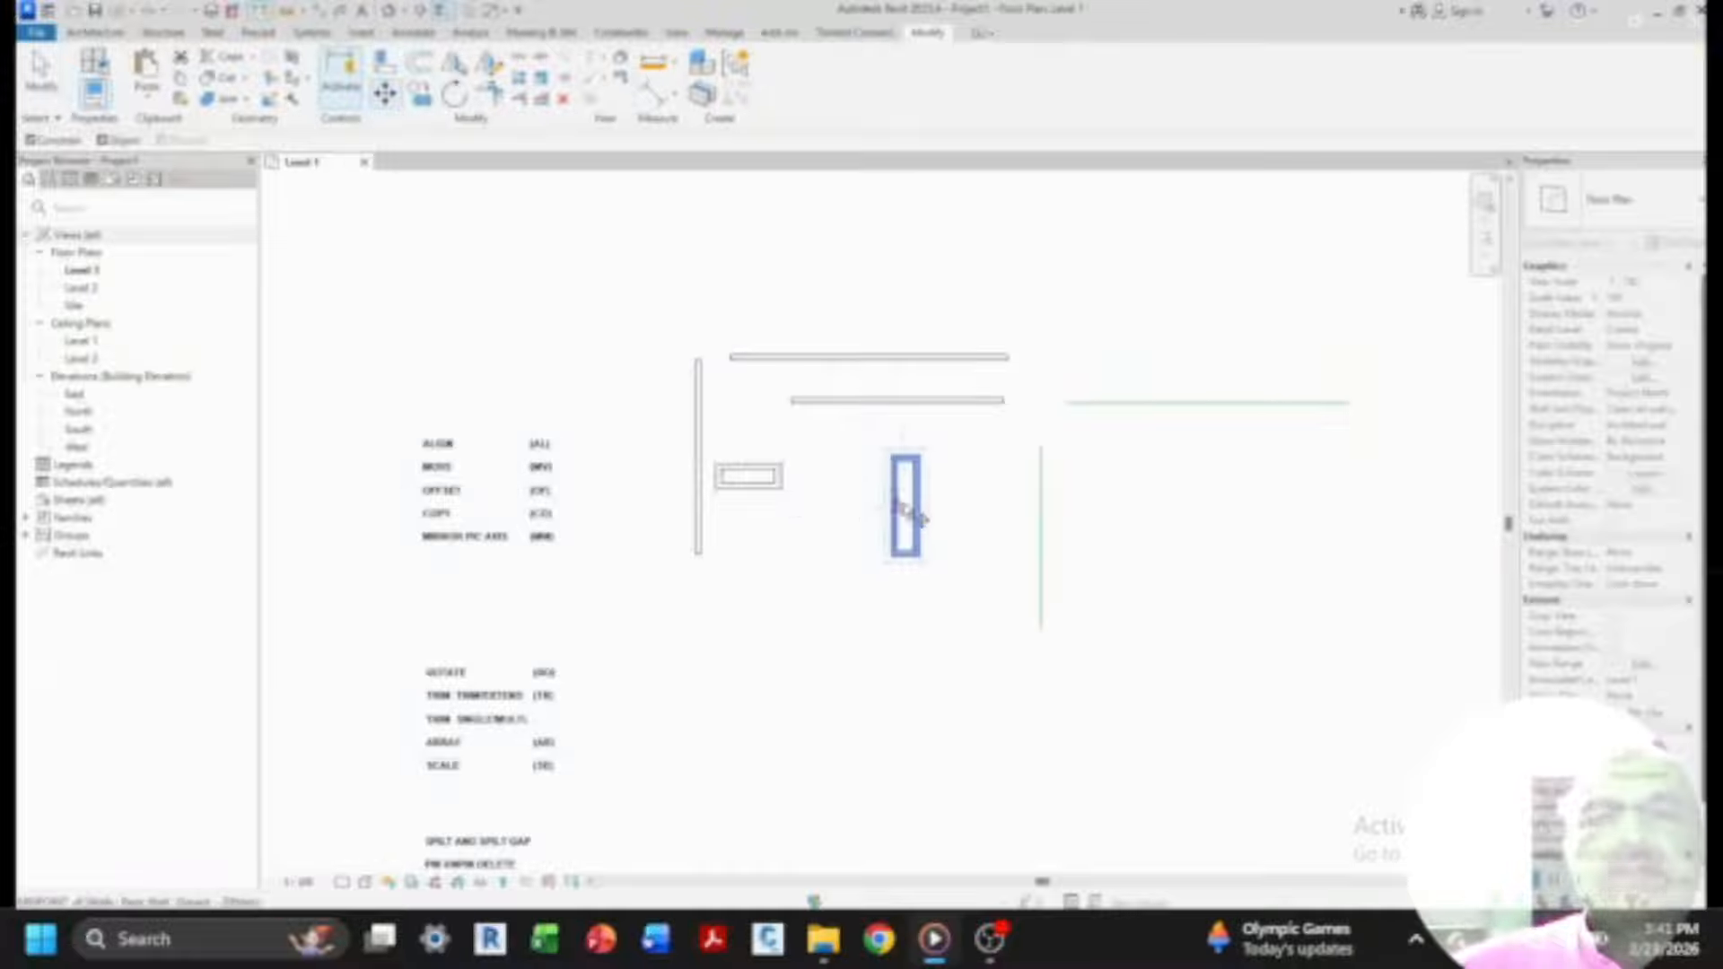
{"action": "left_click", "coordinate": [905, 509]}
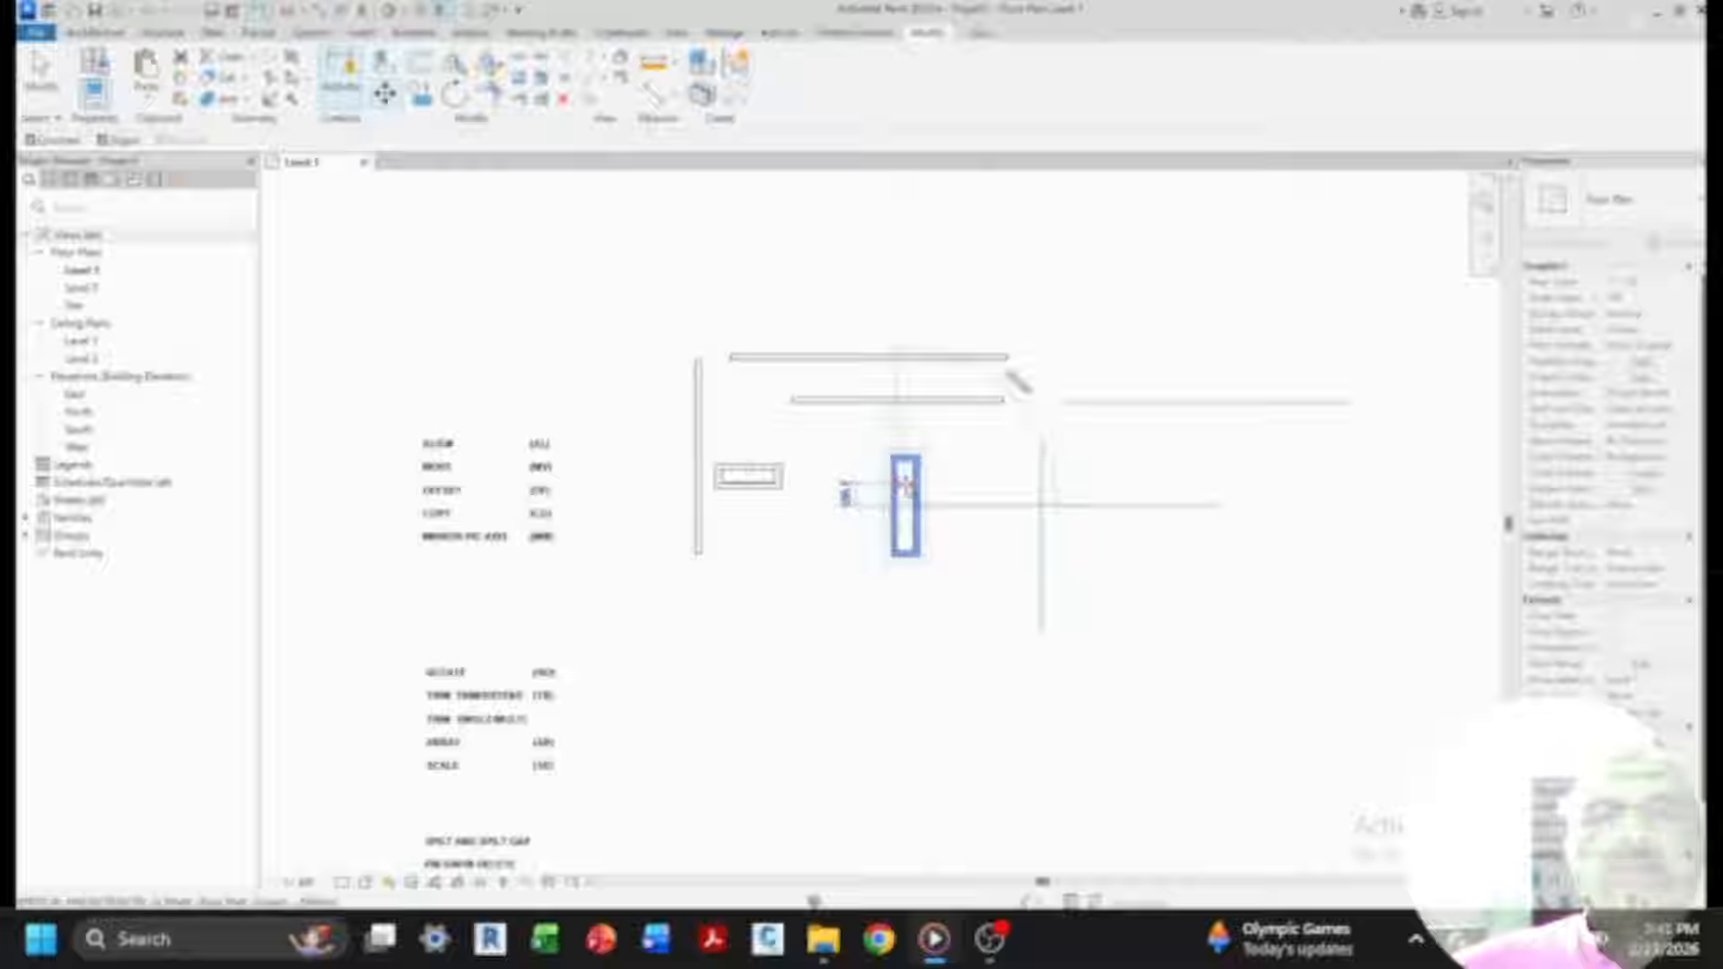
{"action": "left_click", "coordinate": [906, 487]}
{"action": "left_click", "coordinate": [876, 653]}
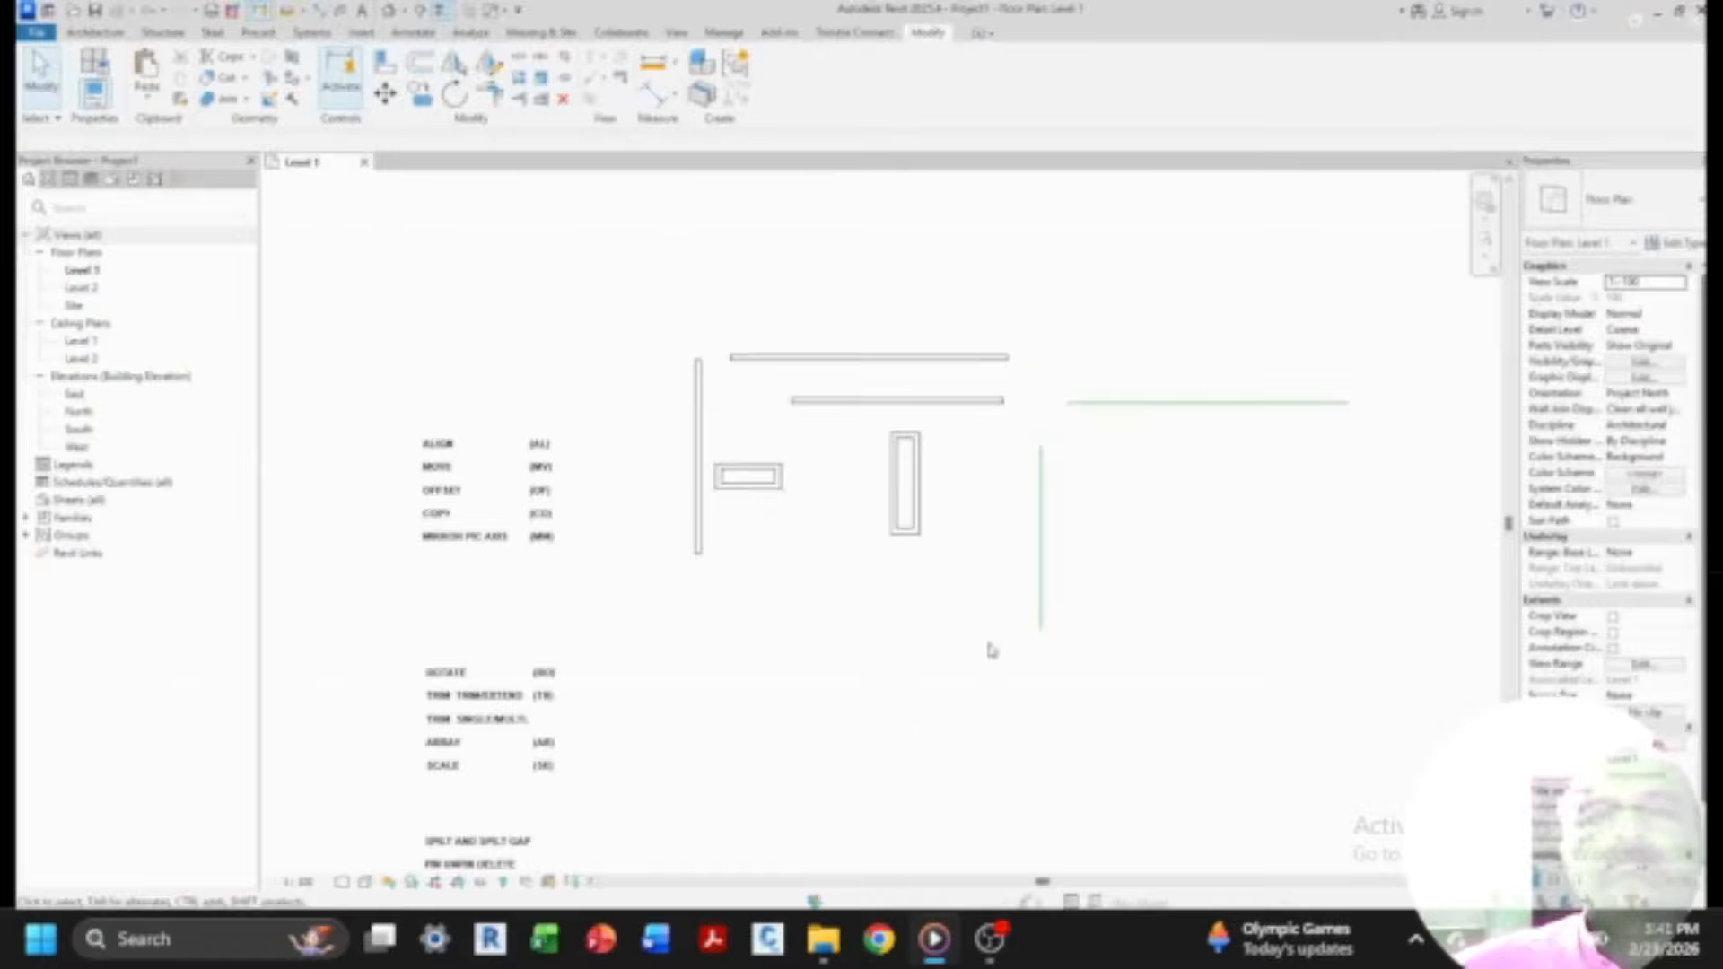
- Offset copies of the original horizontal green line, one 1000.0 above it and one 2000.0 below it
{"action": "left_click", "coordinate": [418, 68]}
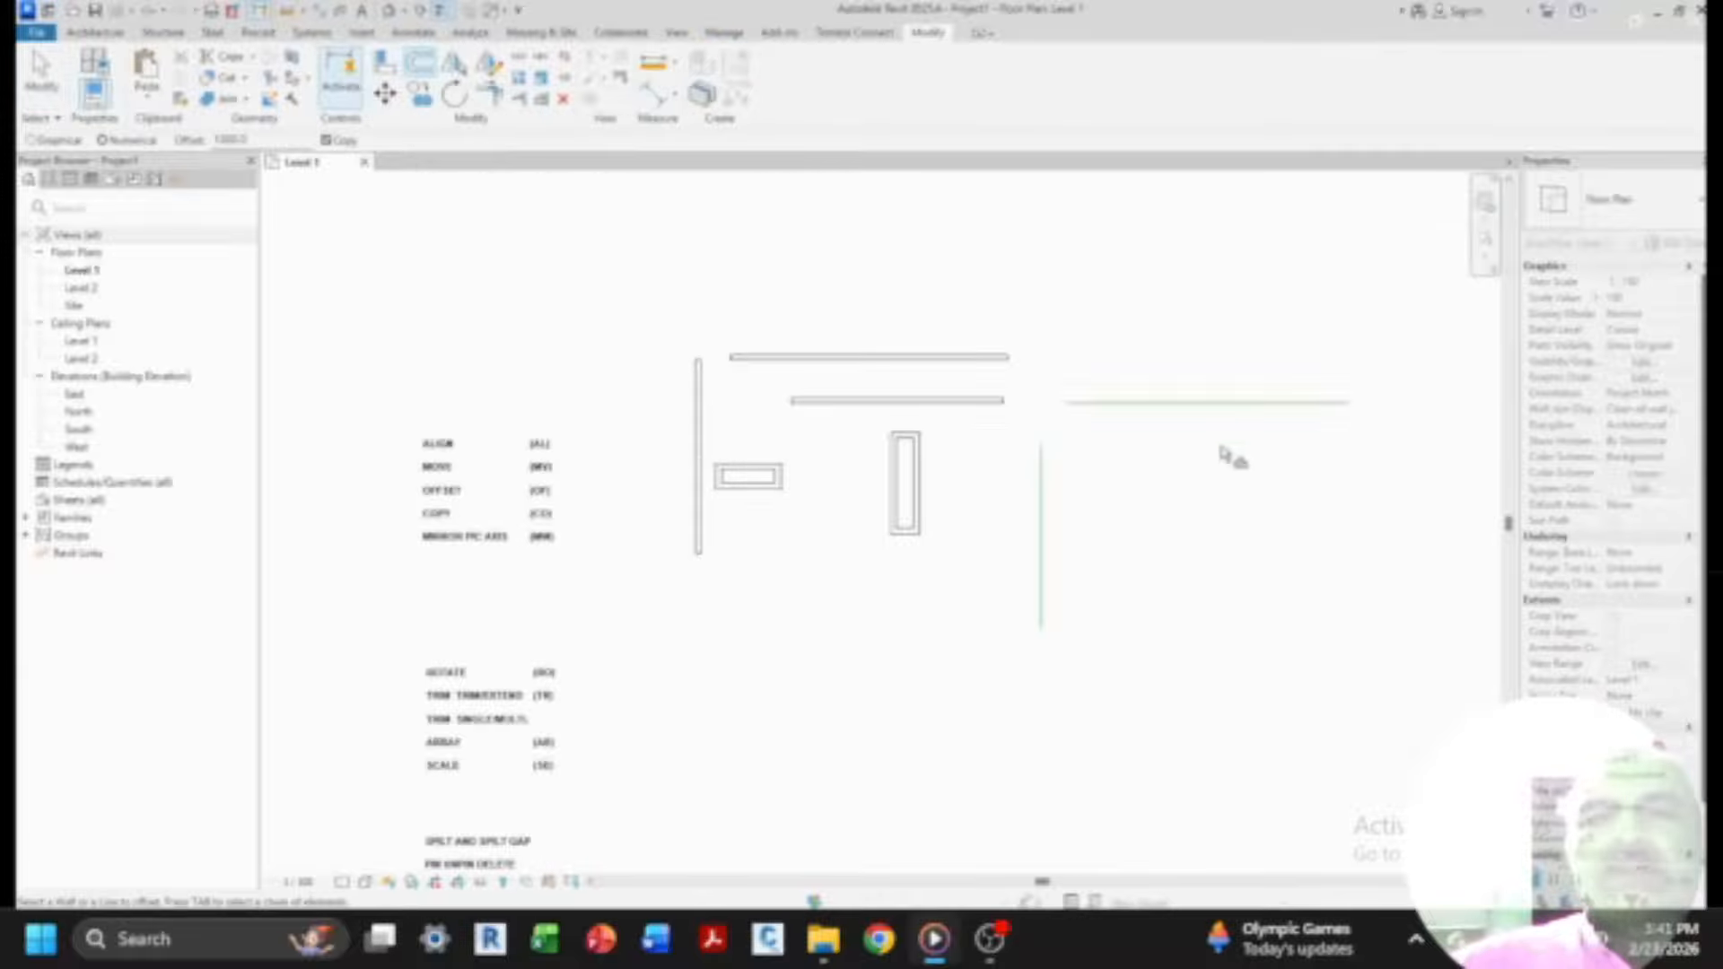
{"action": "left_click", "coordinate": [1198, 402]}
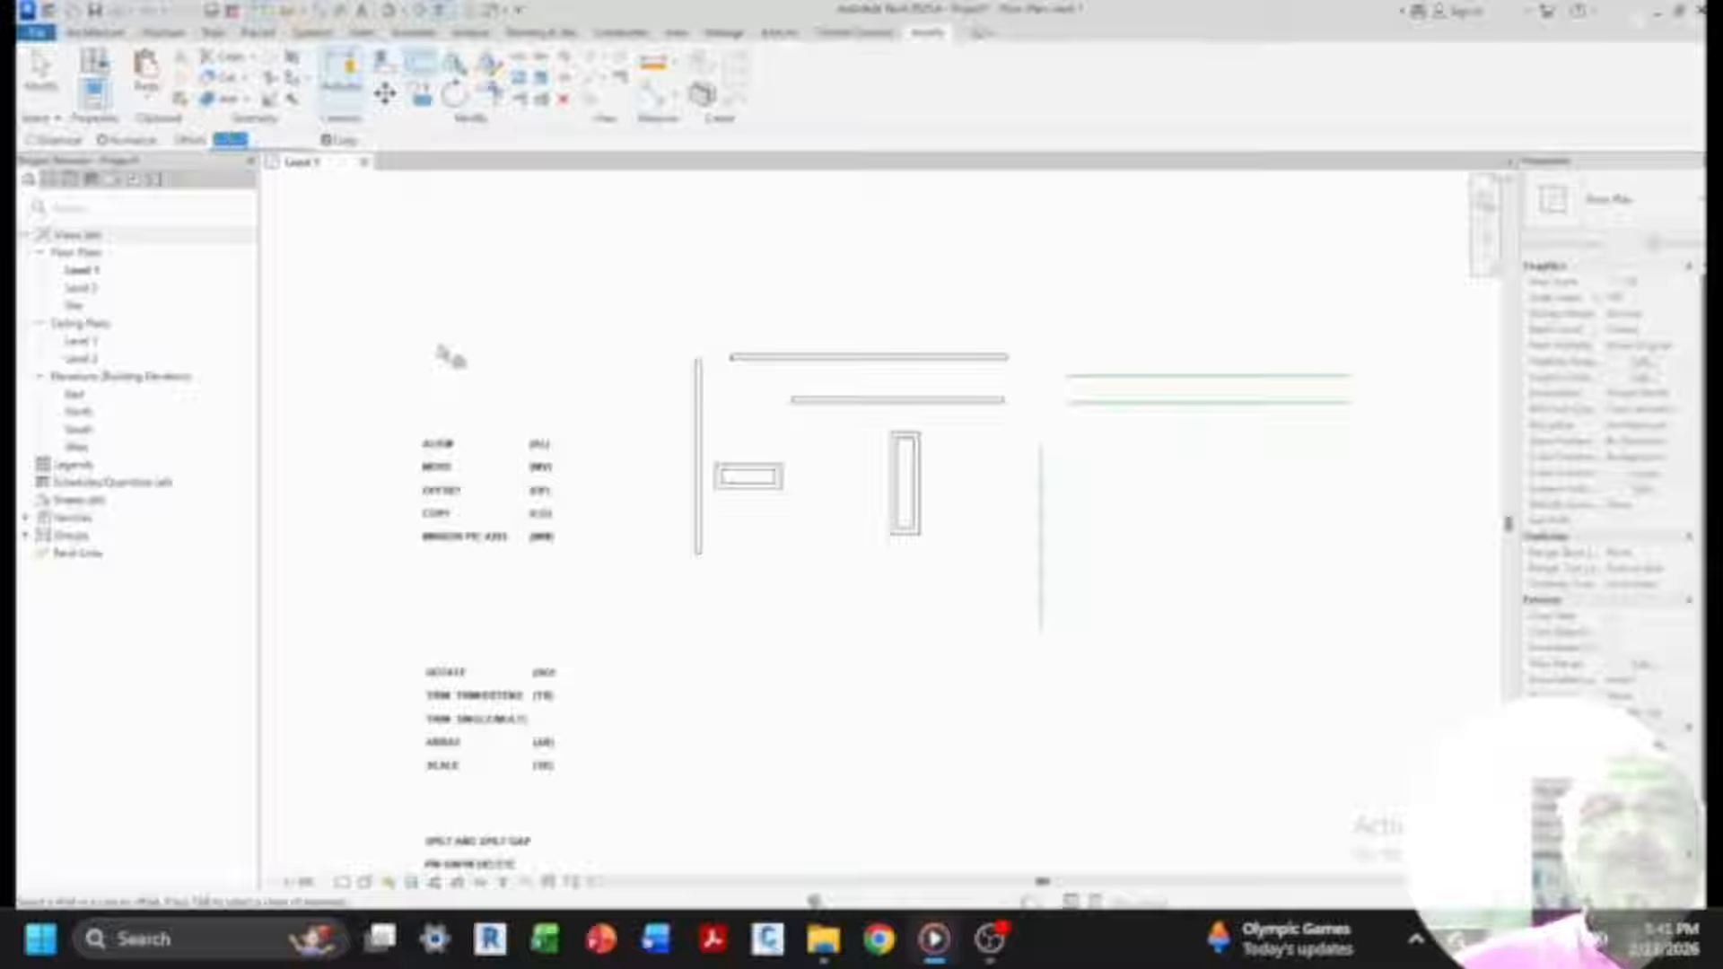
{"action": "type", "text": "300.0"}
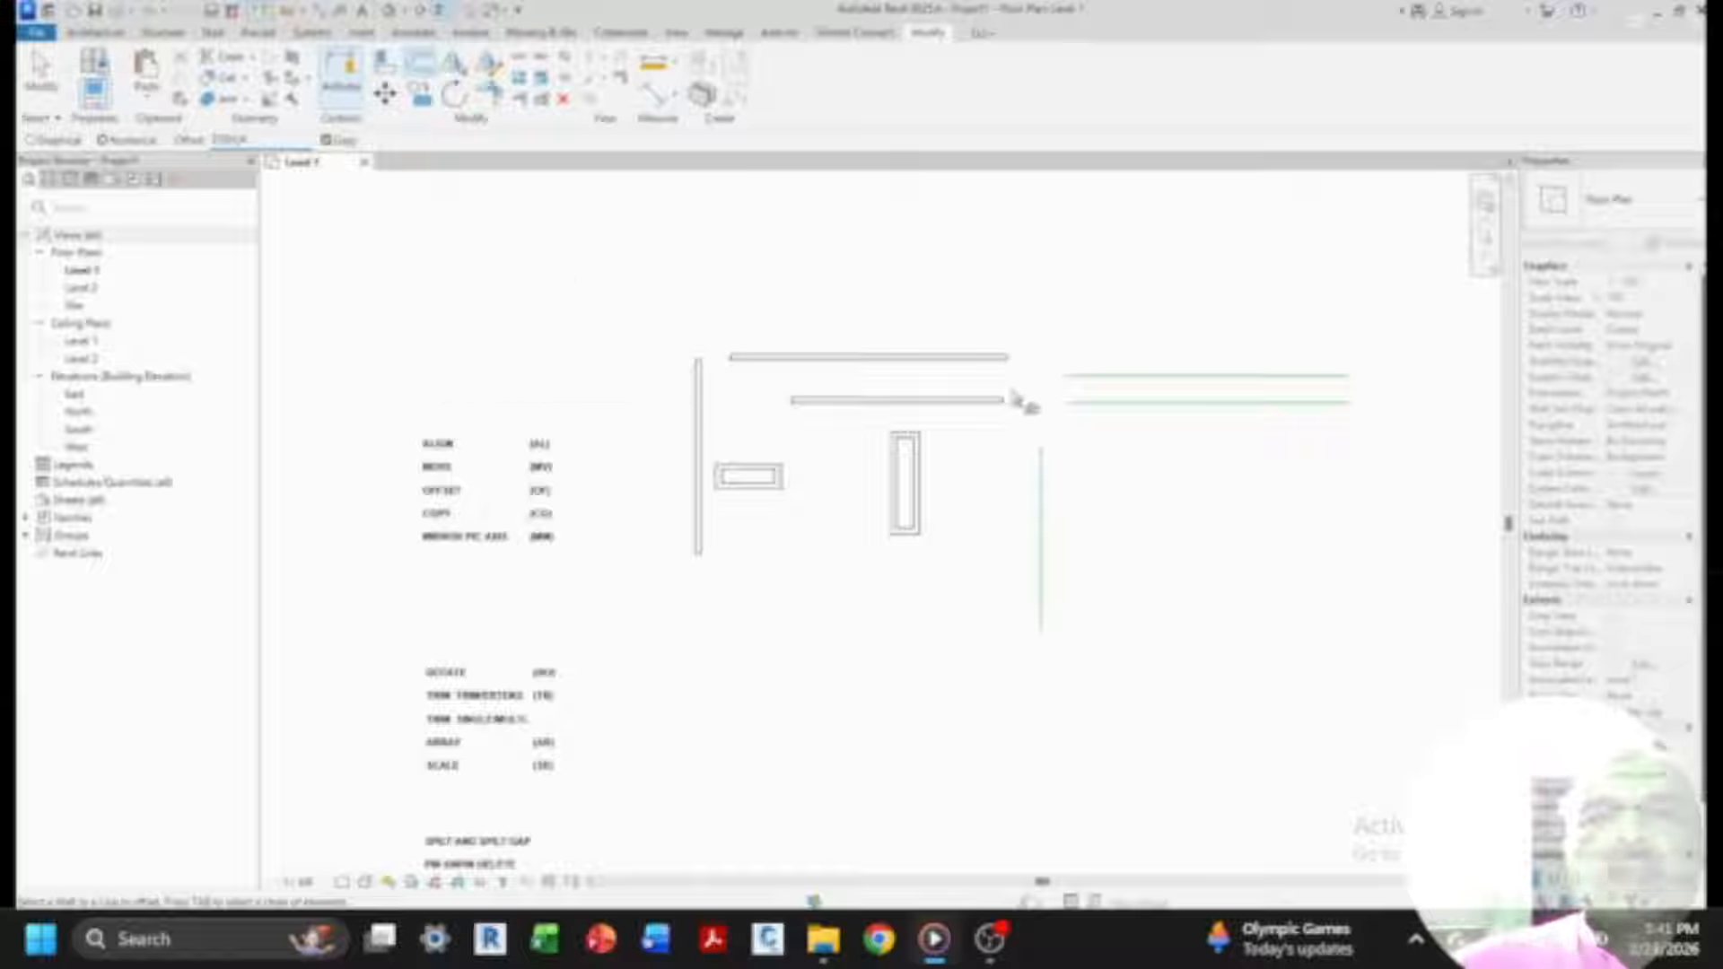
{"action": "left_click", "coordinate": [1153, 415]}
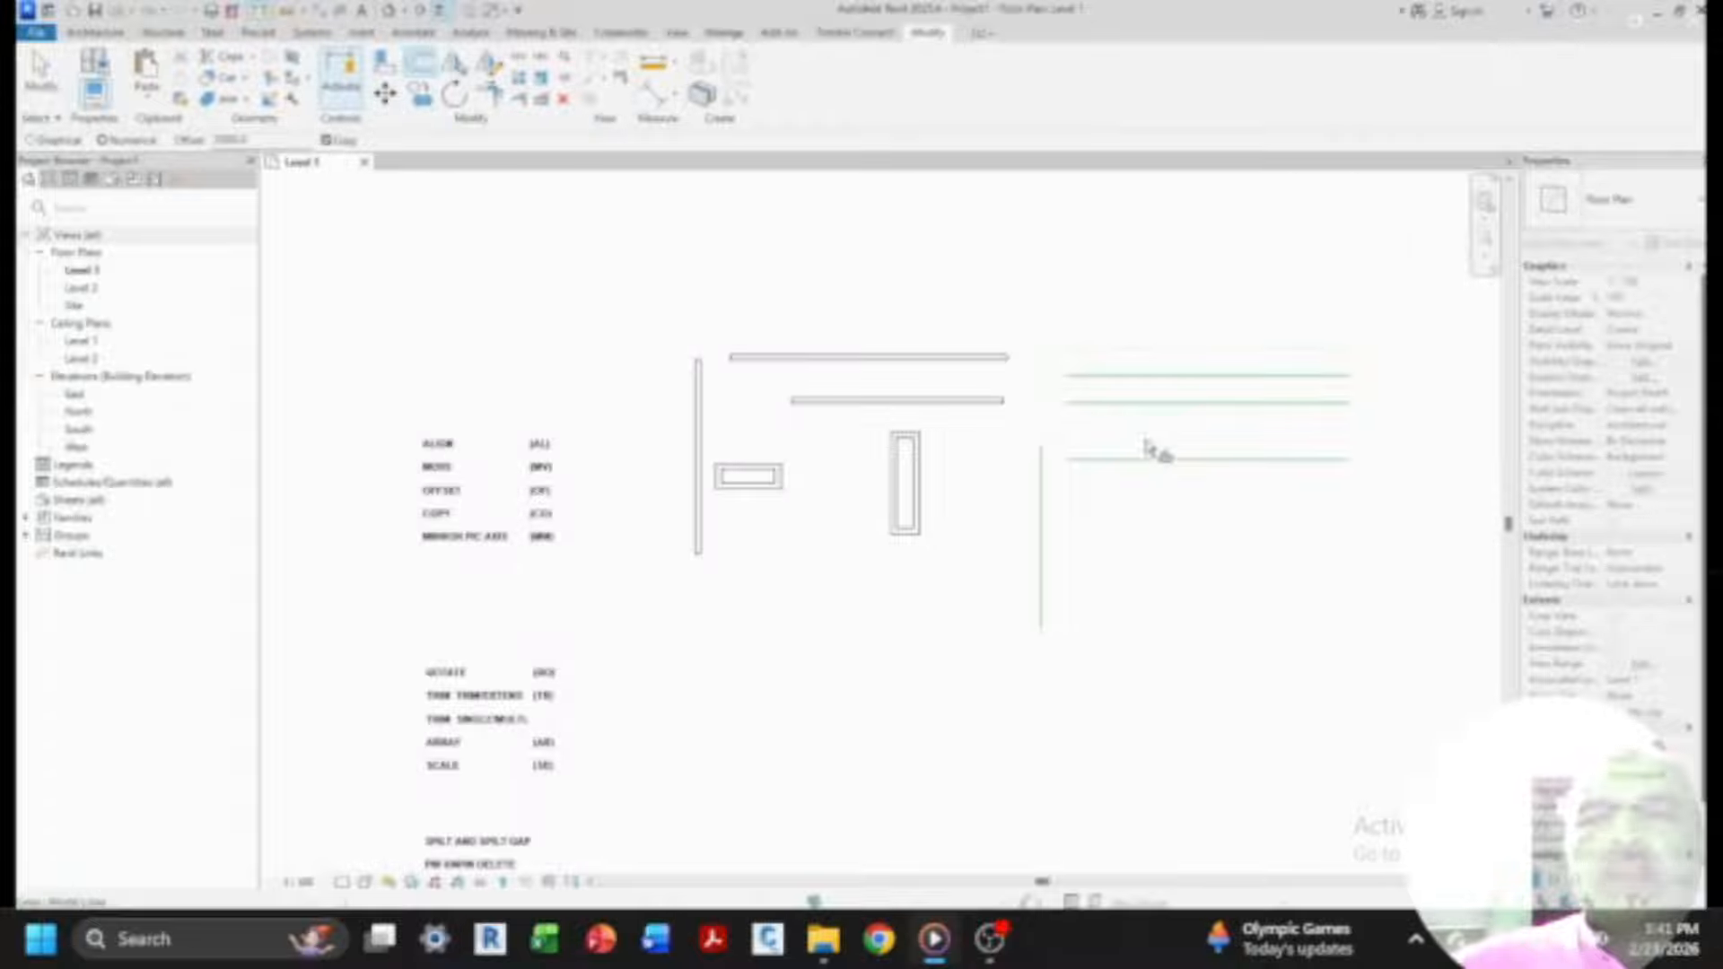
- Offset a copy of the lowest horizontal green line 500.0 below it
{"action": "double_click", "coordinate": [230, 139]}
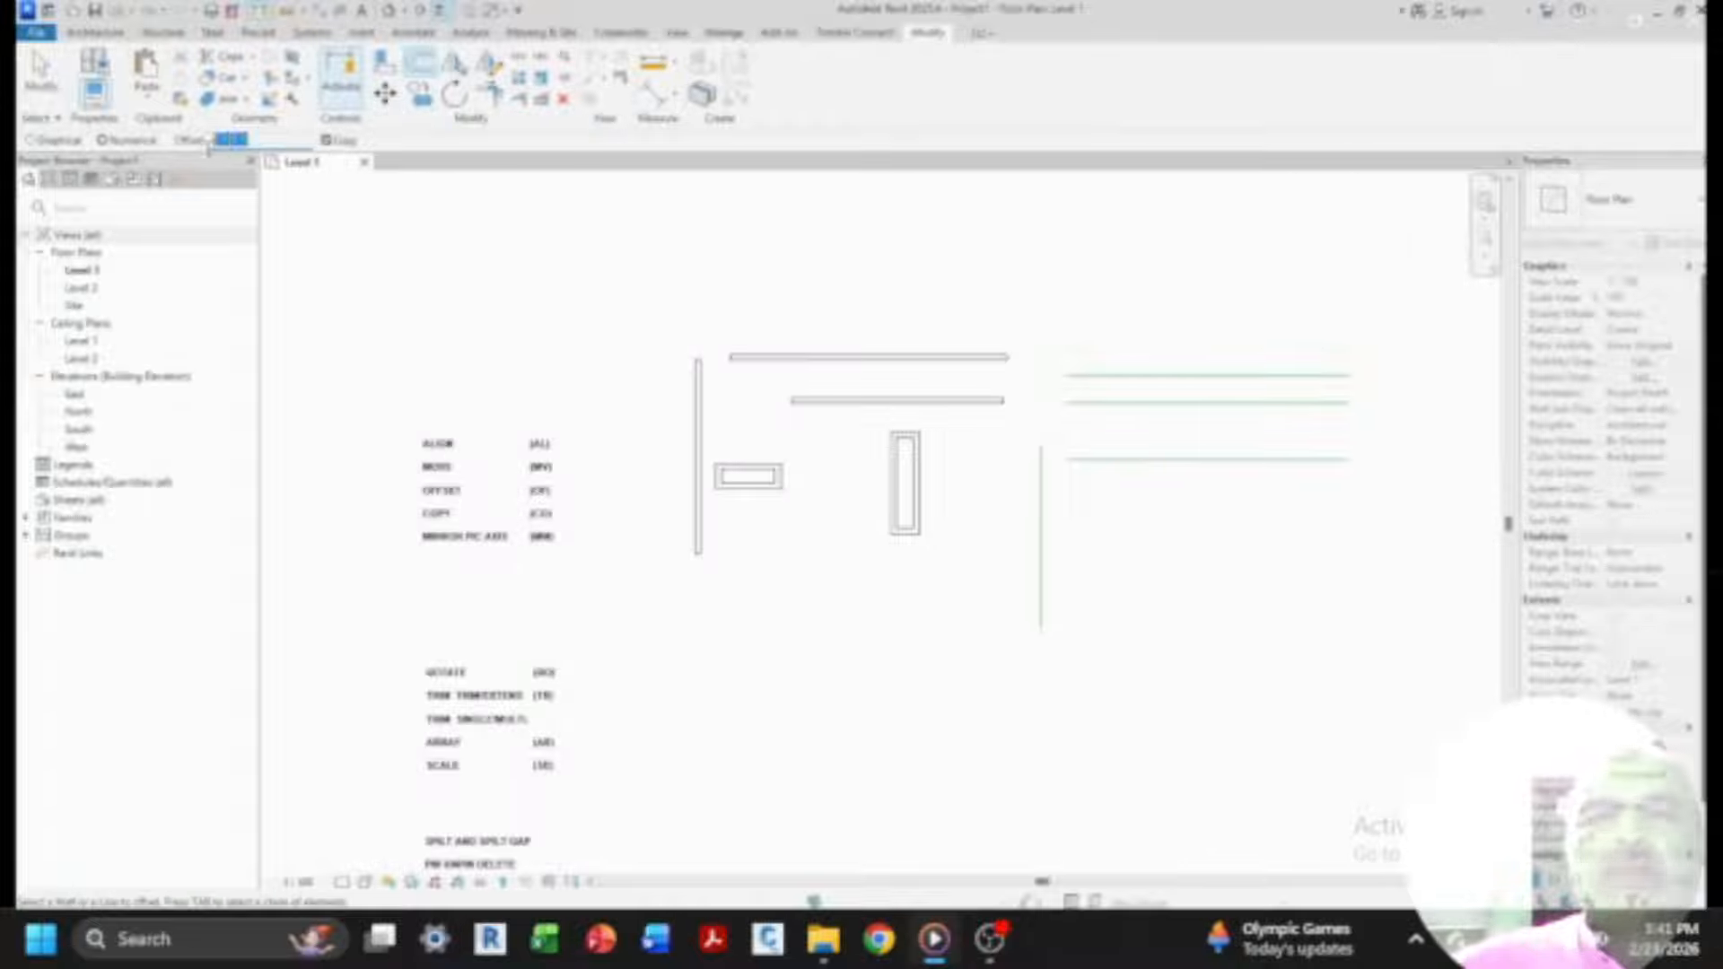
{"action": "type", "text": "50"}
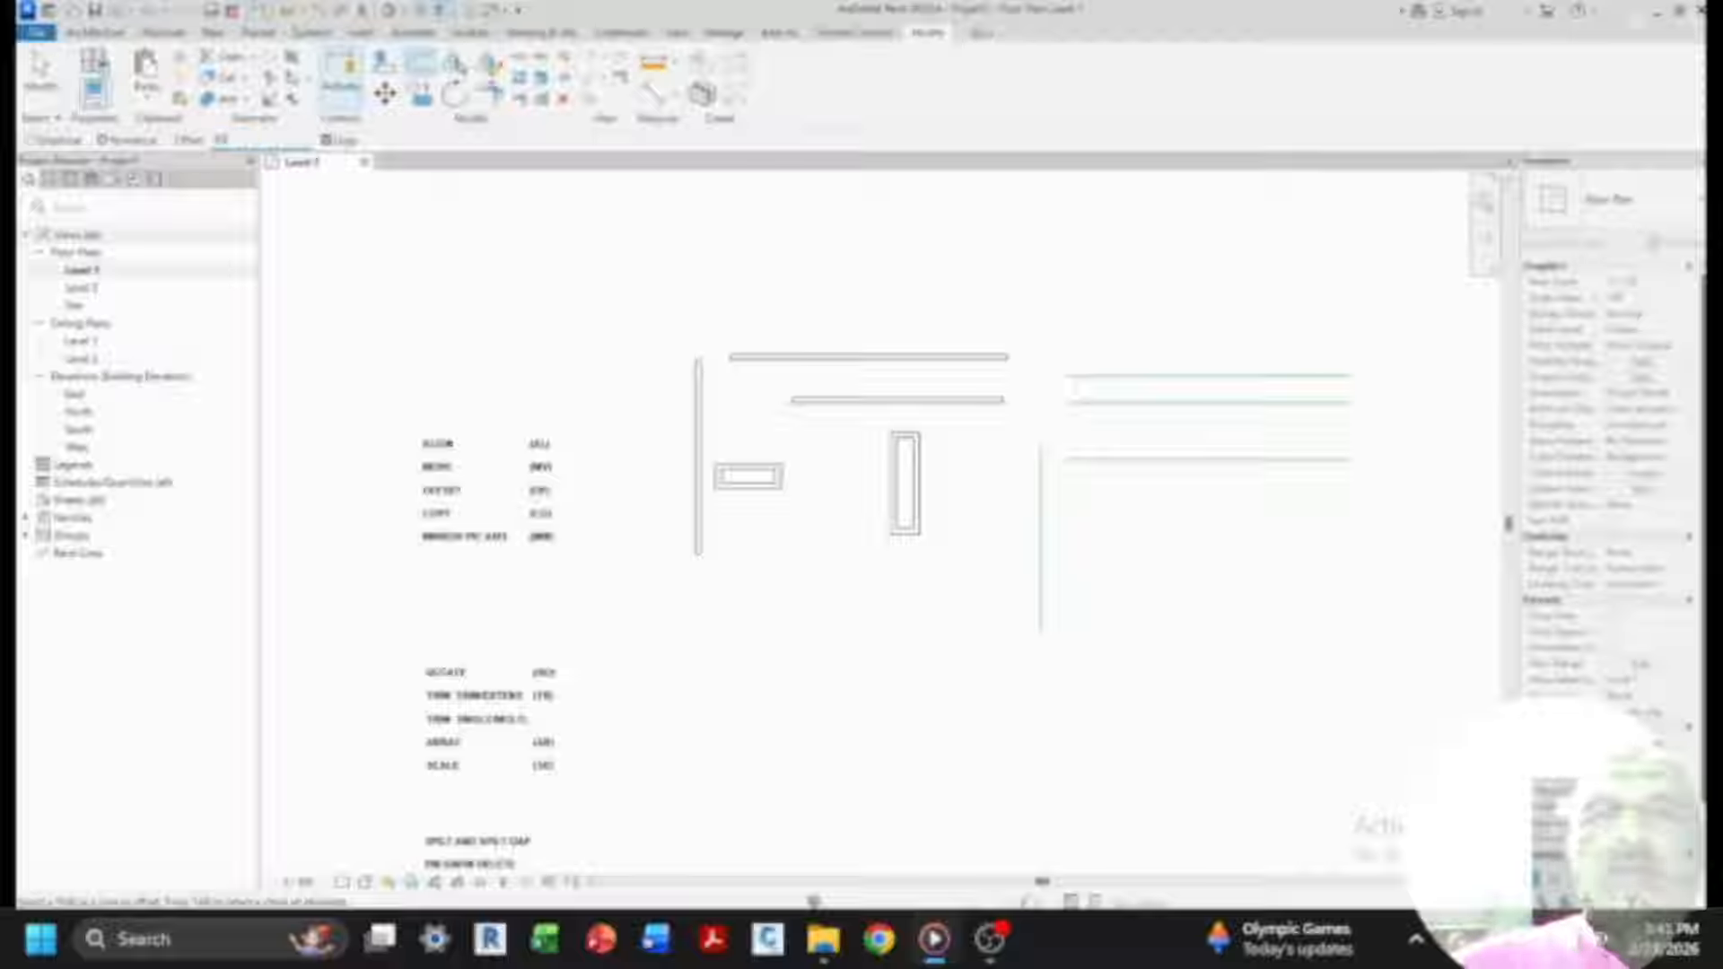
{"action": "left_click", "coordinate": [1172, 470]}
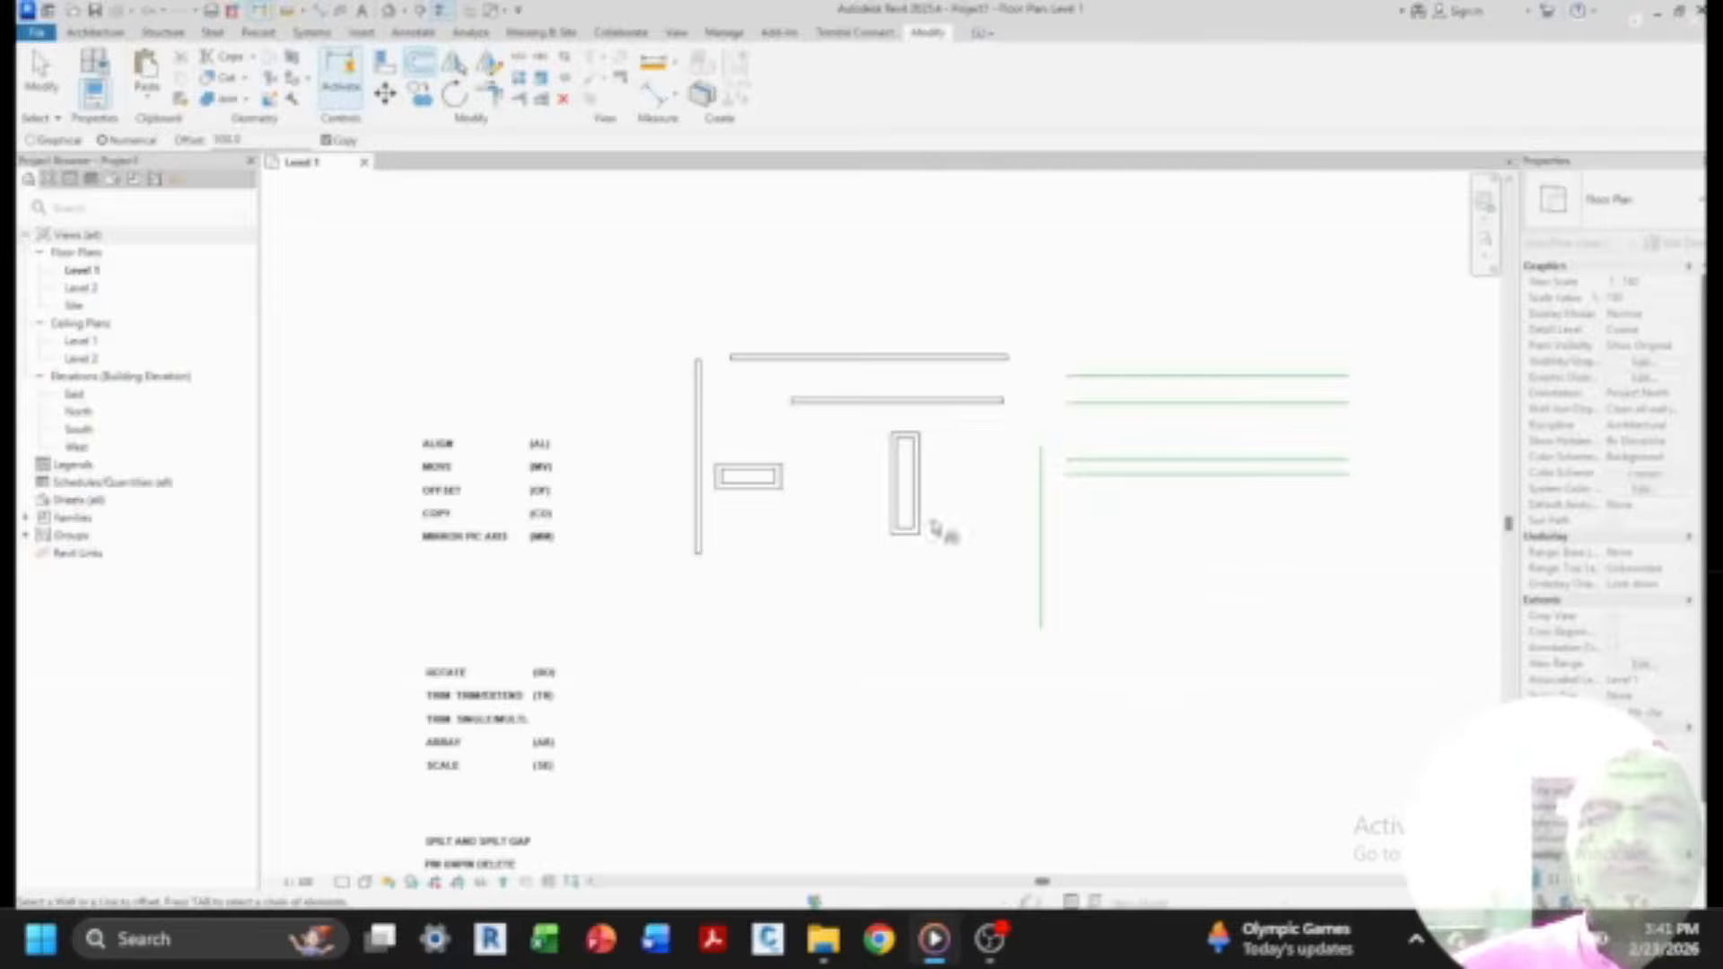
{"action": "key", "text": "Escape"}
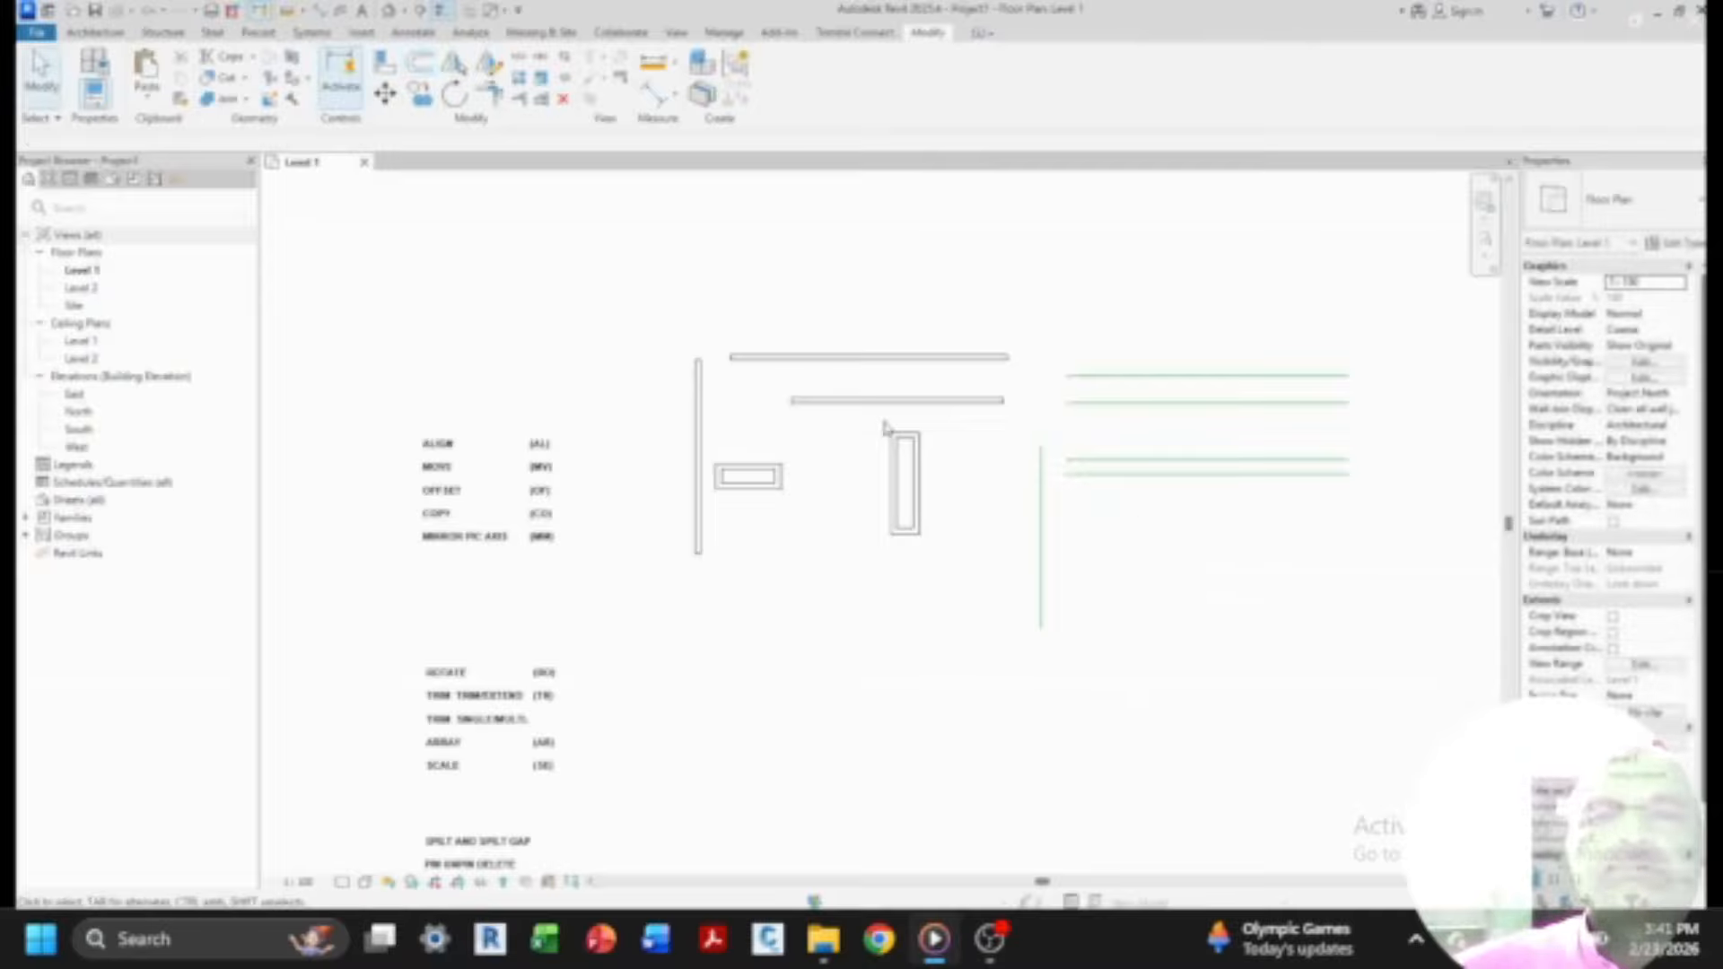
- Copy all four walls of the tall rectangle straight down three times with Constrain and Multiple on, forming a column of spaced copies
{"action": "left_click", "coordinate": [917, 538]}
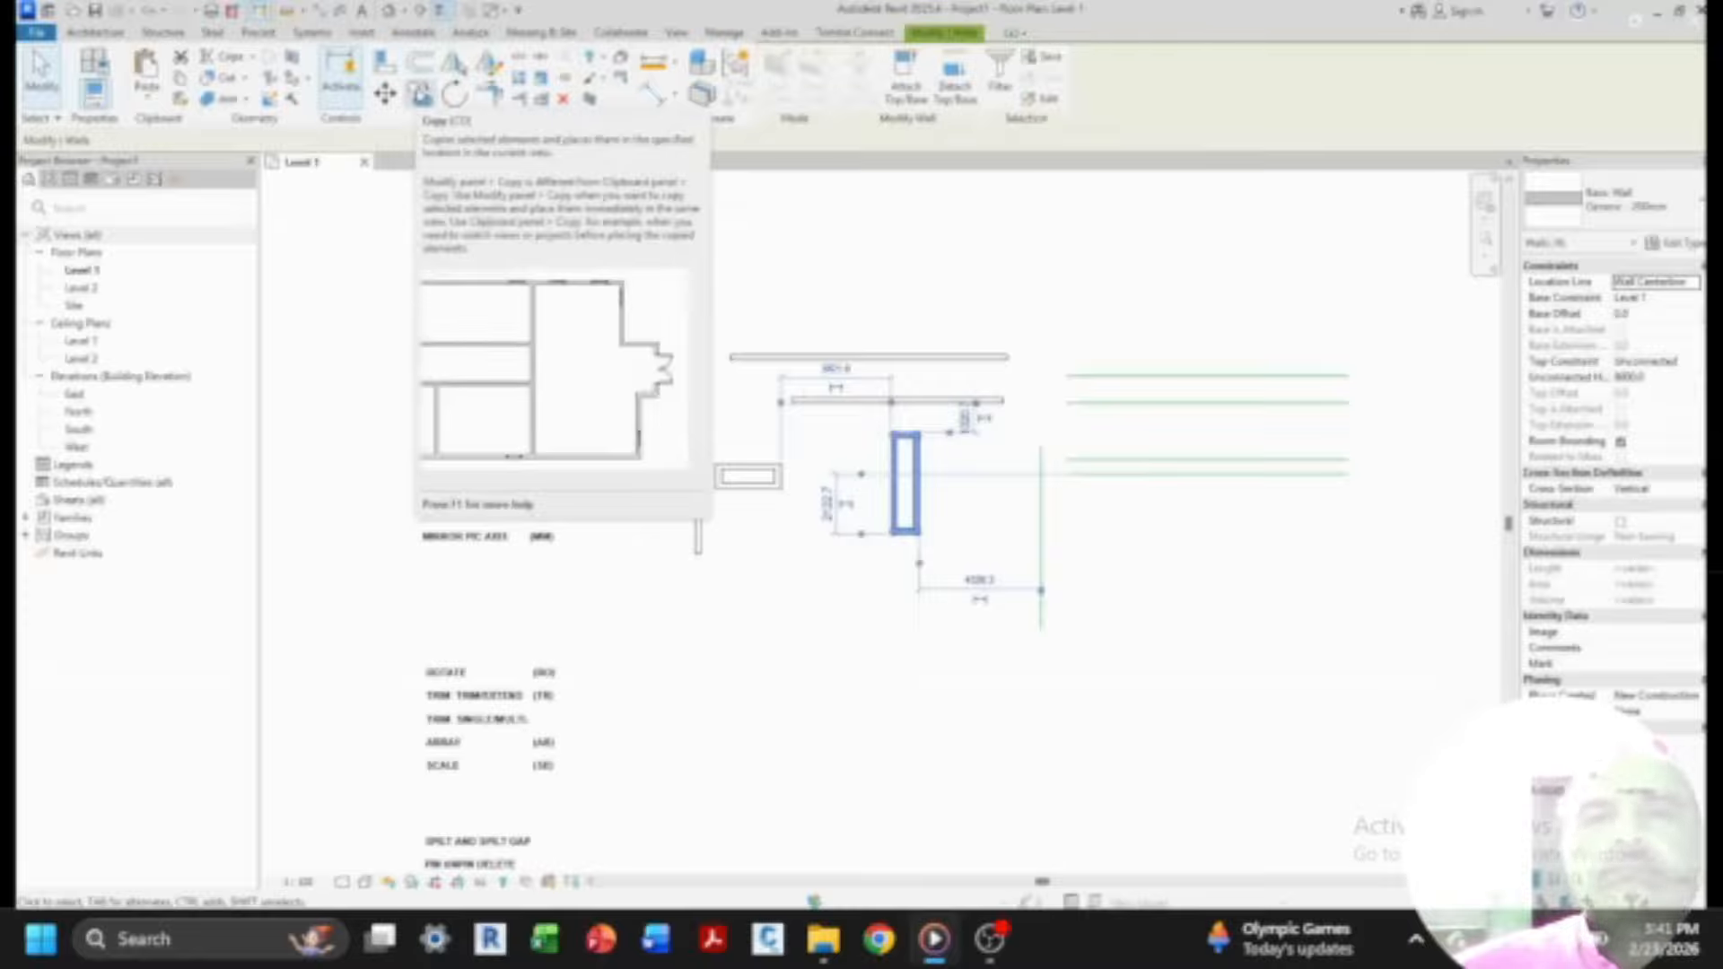
{"action": "left_click", "coordinate": [421, 94]}
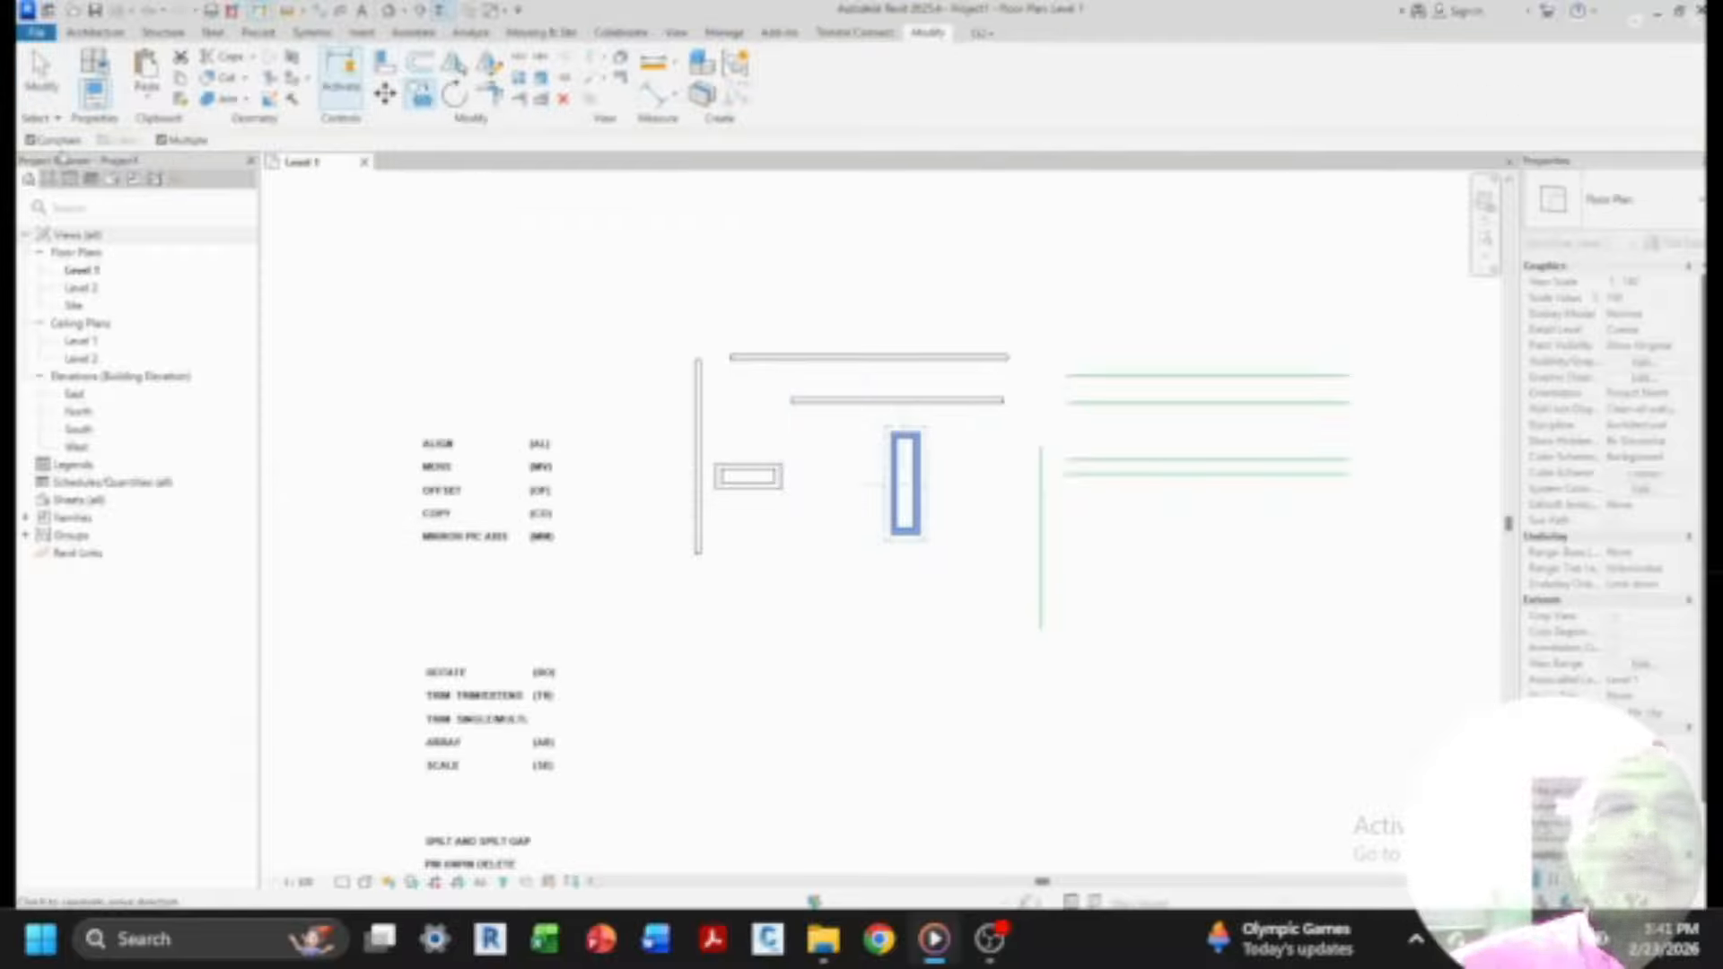
{"action": "left_click", "coordinate": [907, 485]}
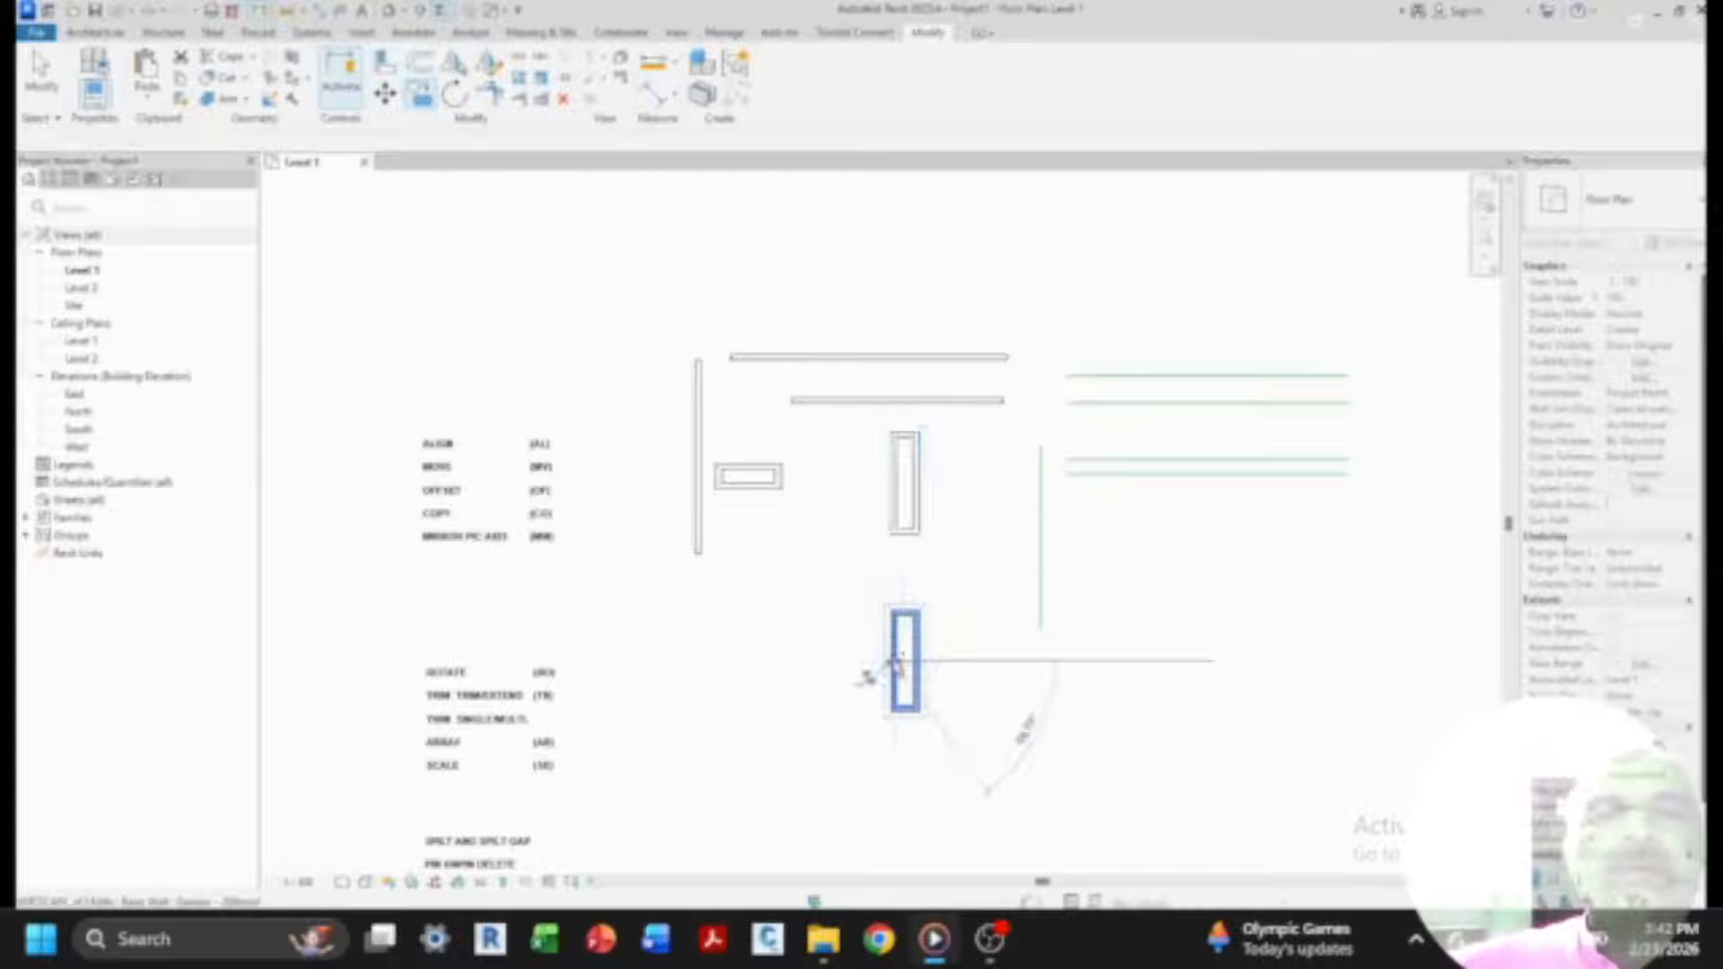
{"action": "scroll", "coordinate": [916, 709], "scroll_direction": "down", "scroll_amount": 2}
{"action": "left_click", "coordinate": [925, 723]}
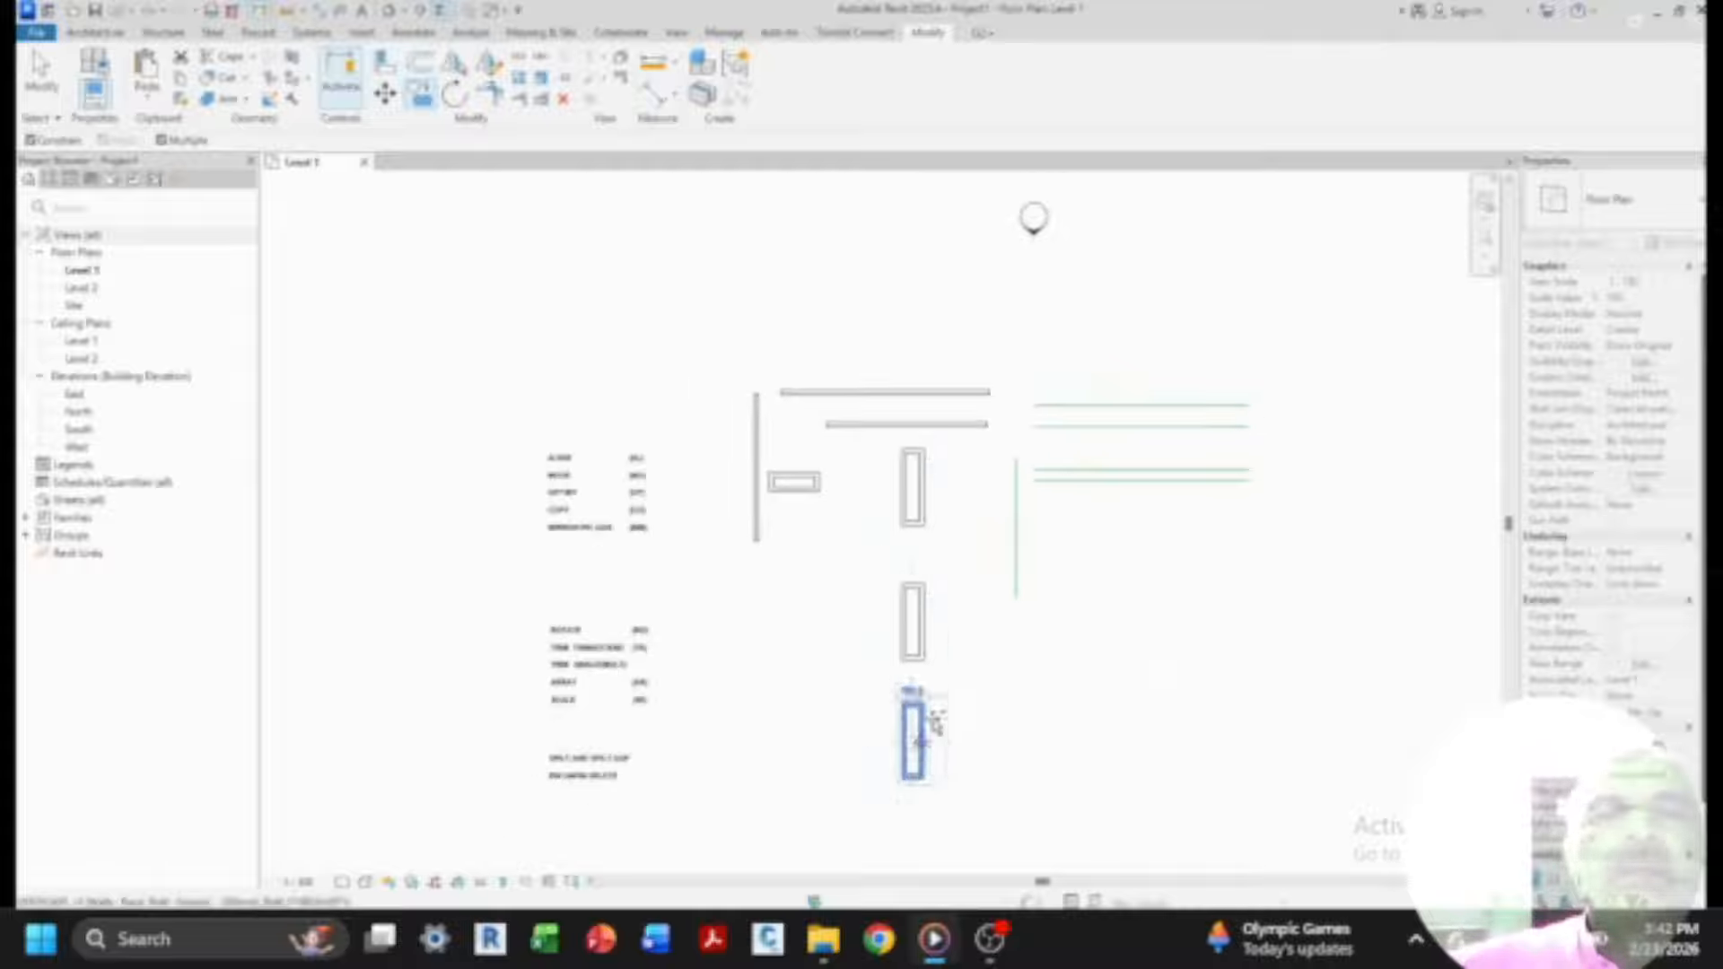
{"action": "scroll", "coordinate": [933, 718], "scroll_direction": "down", "scroll_amount": 2}
{"action": "left_click", "coordinate": [935, 754]}
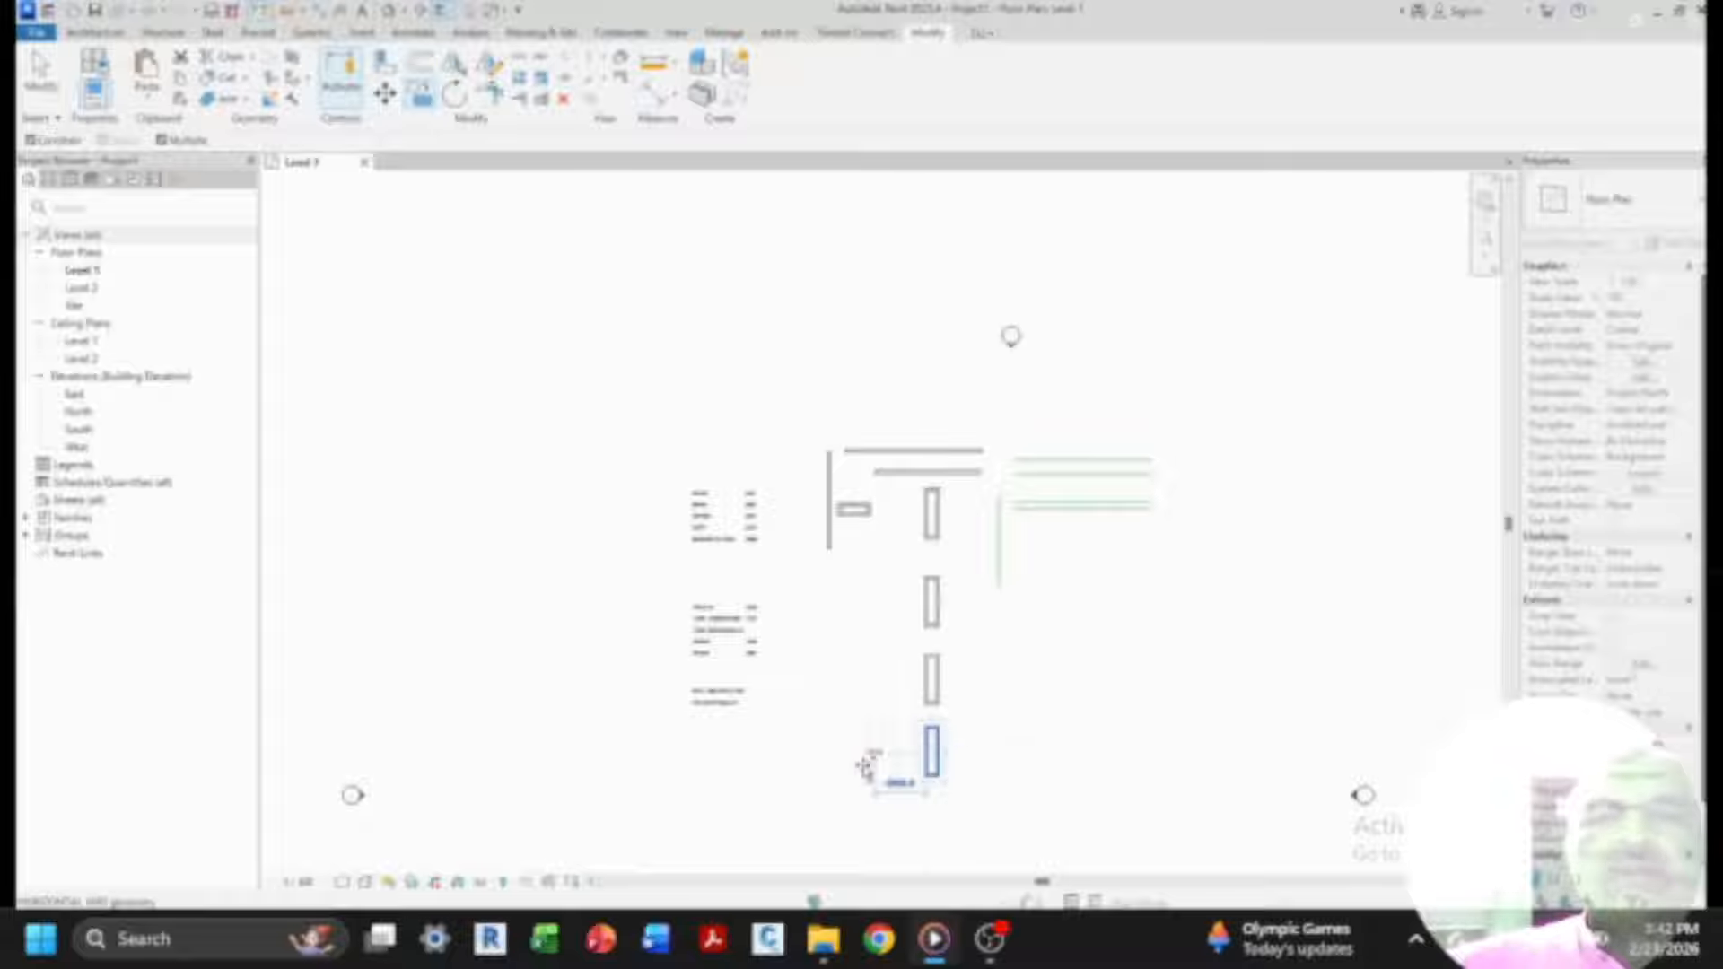
- Place two more copies of the tall wall rectangle, one on each side of the lowest copy, and end the Copy command
{"action": "left_click", "coordinate": [826, 766]}
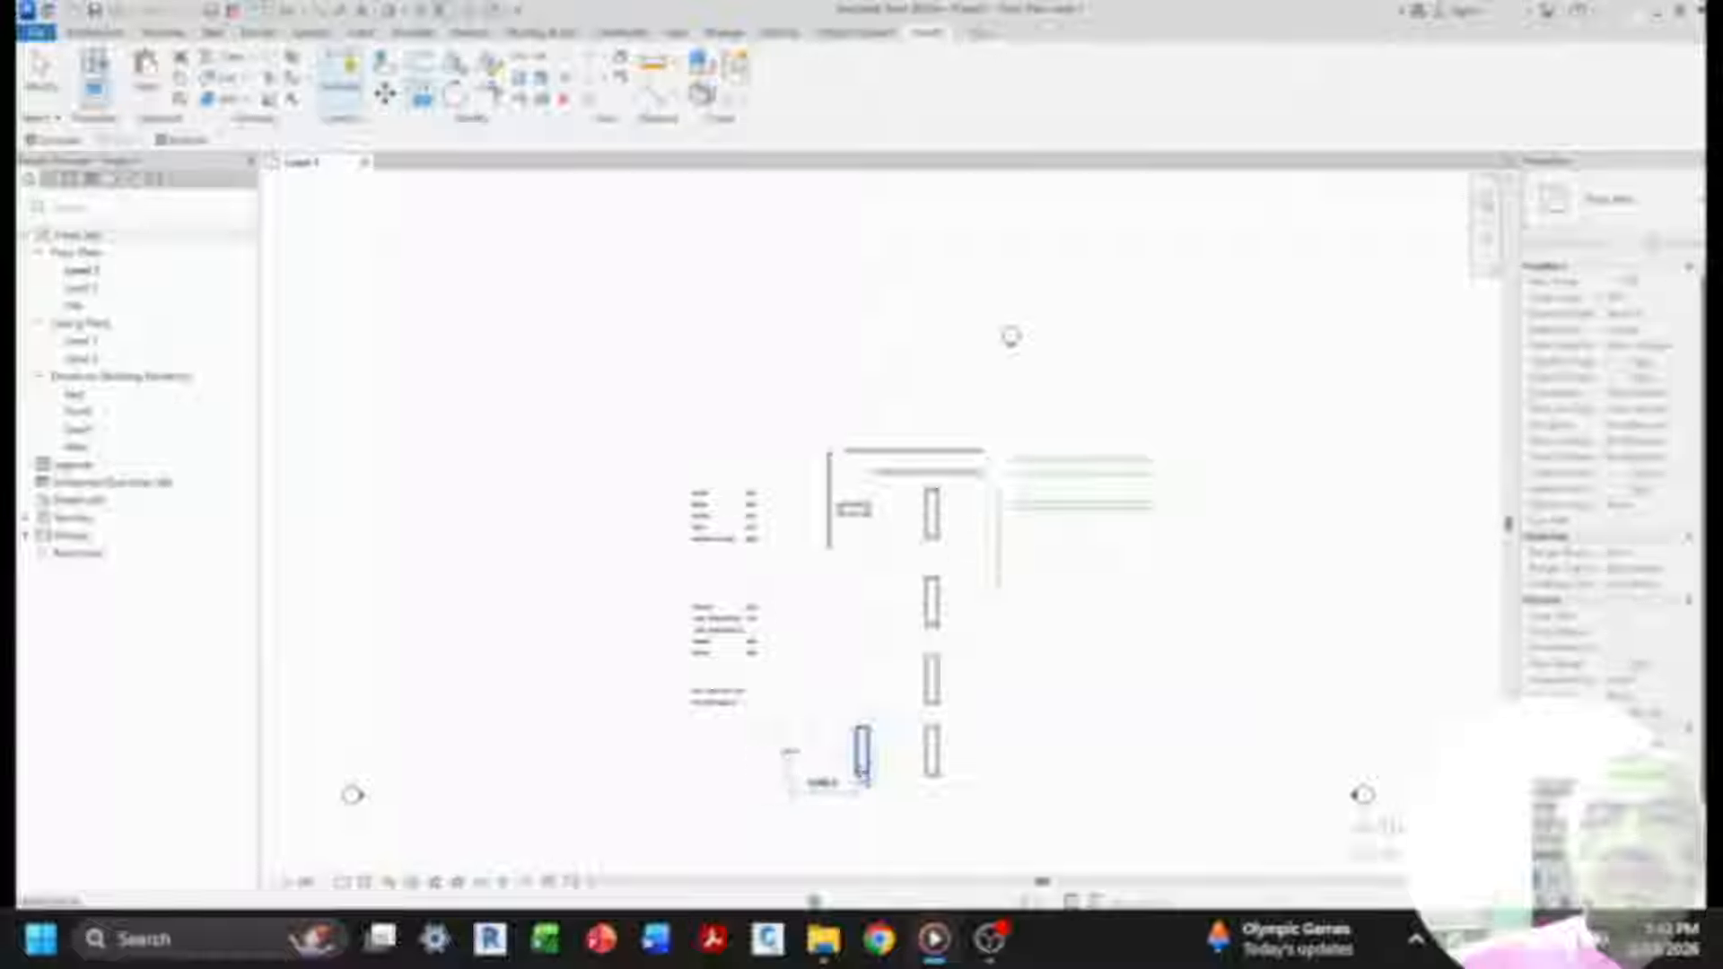
{"action": "left_click", "coordinate": [967, 779]}
{"action": "key", "text": "Escape"}
{"action": "scroll", "coordinate": [880, 483], "scroll_direction": "up", "scroll_amount": 4}
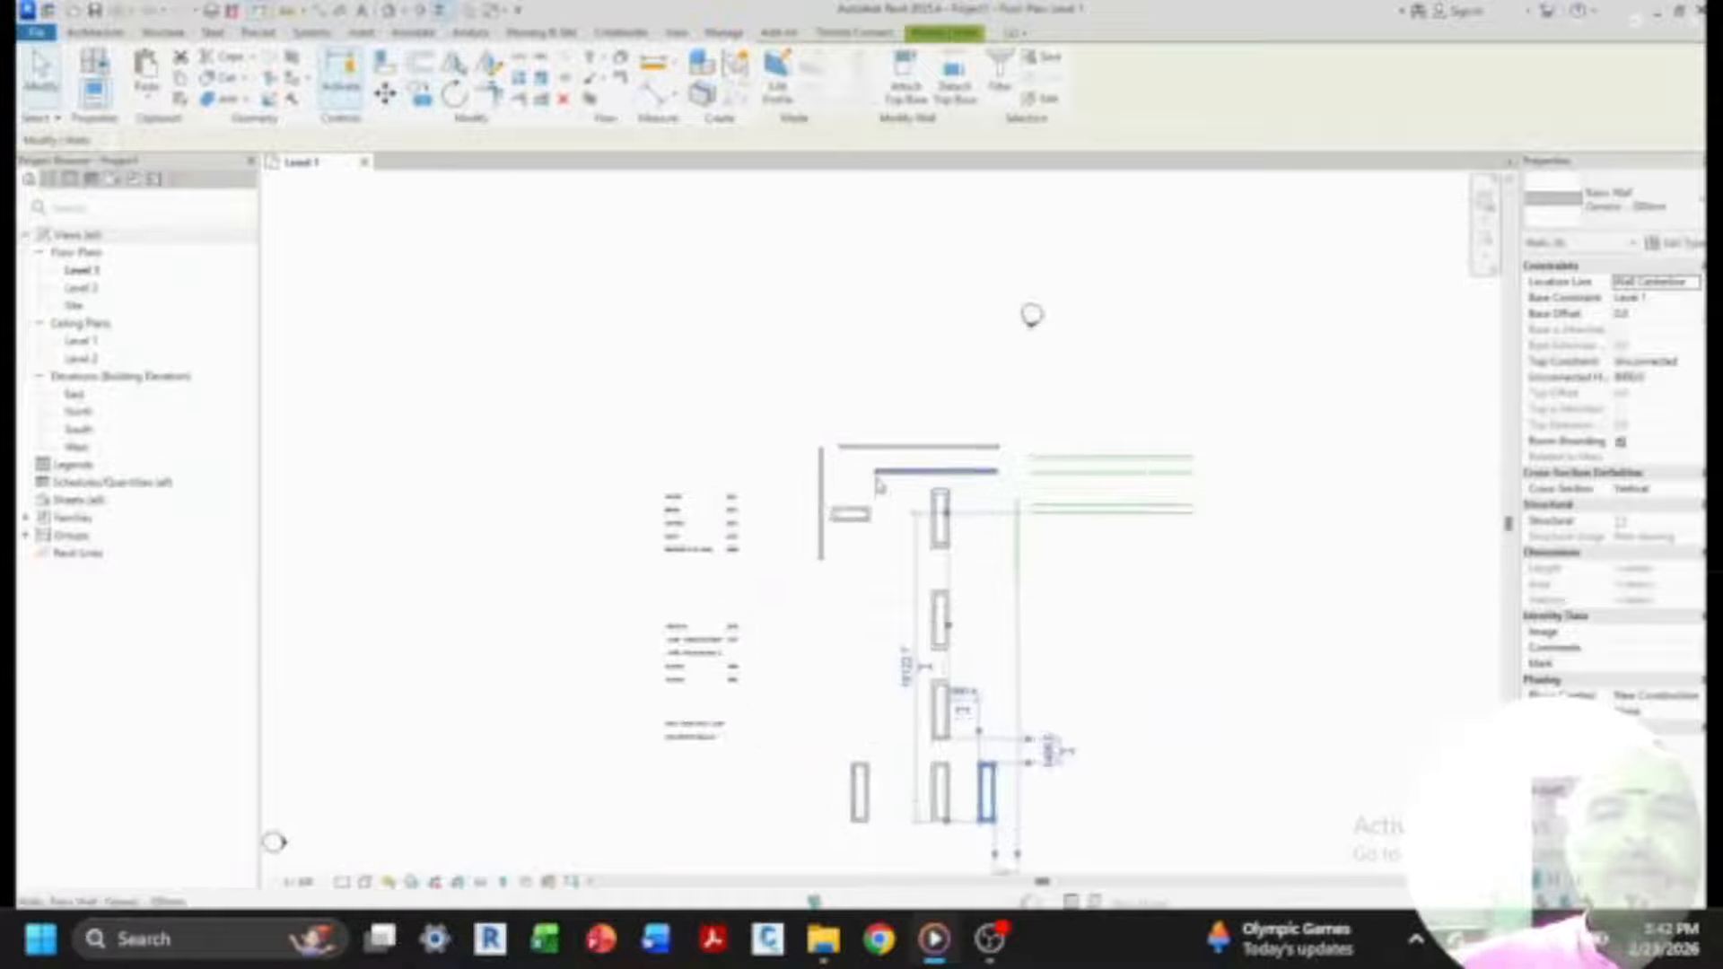
{"action": "key", "text": "Escape"}
{"action": "scroll", "coordinate": [799, 359], "scroll_direction": "down", "scroll_amount": 4}
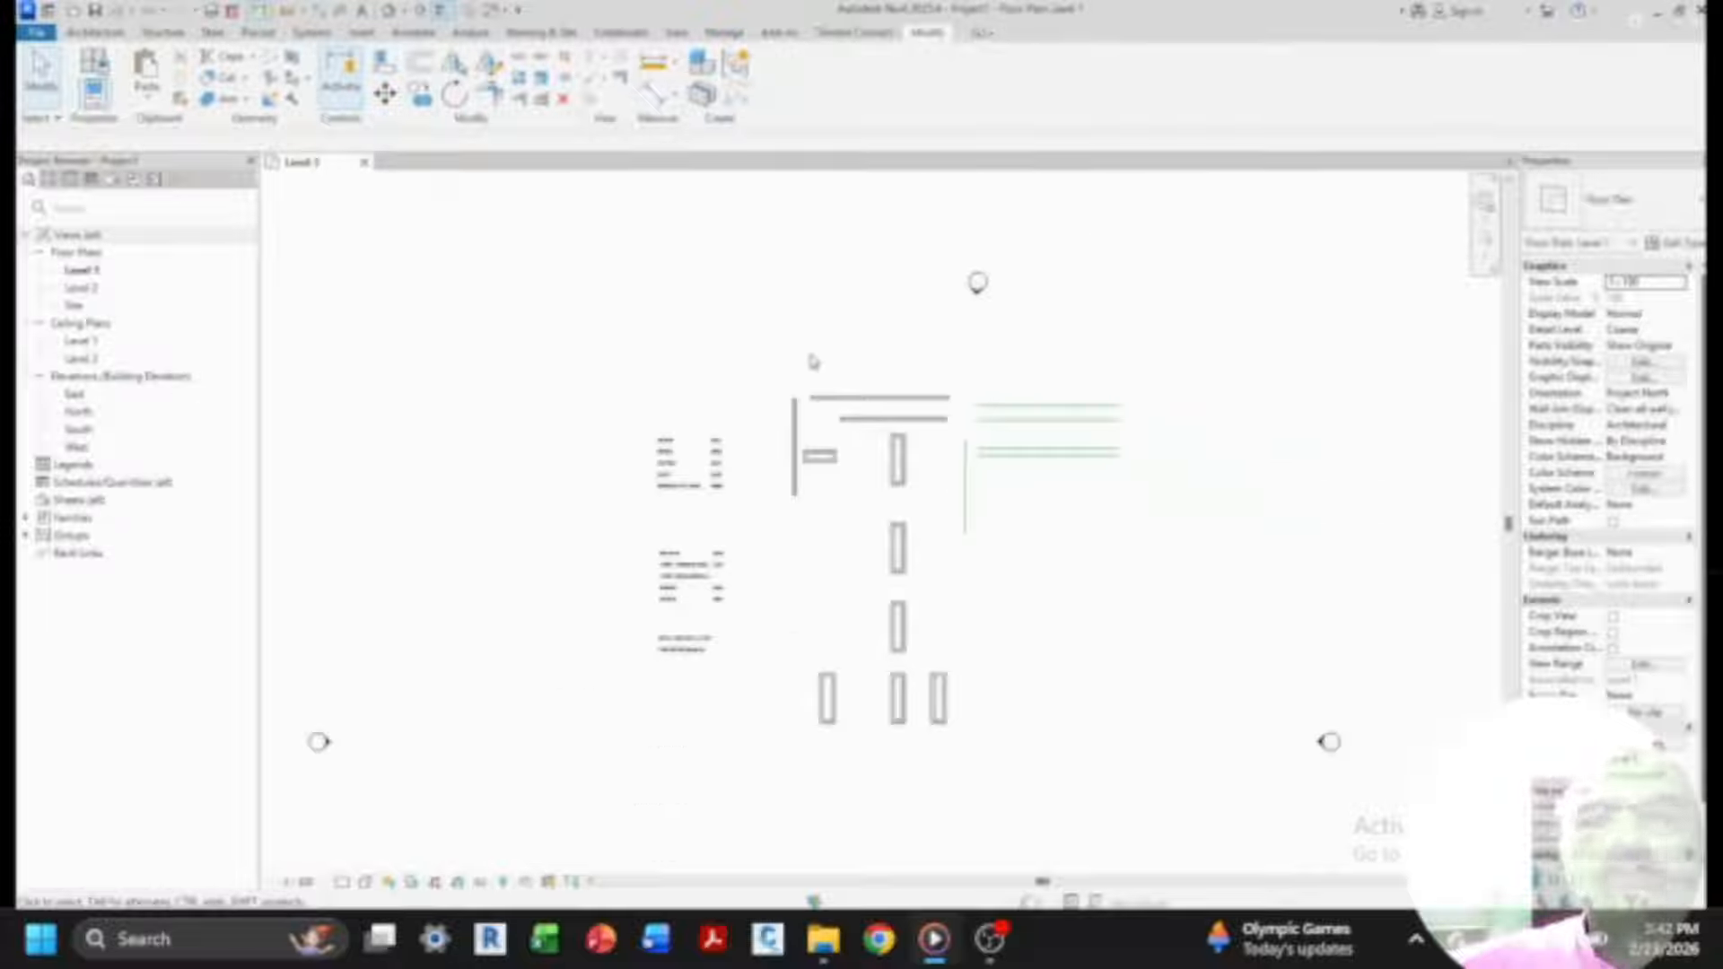
- Draw a small horizontal rectangle of model lines in the empty area above the tool list
{"action": "scroll", "coordinate": [853, 431], "scroll_direction": "up", "scroll_amount": 3}
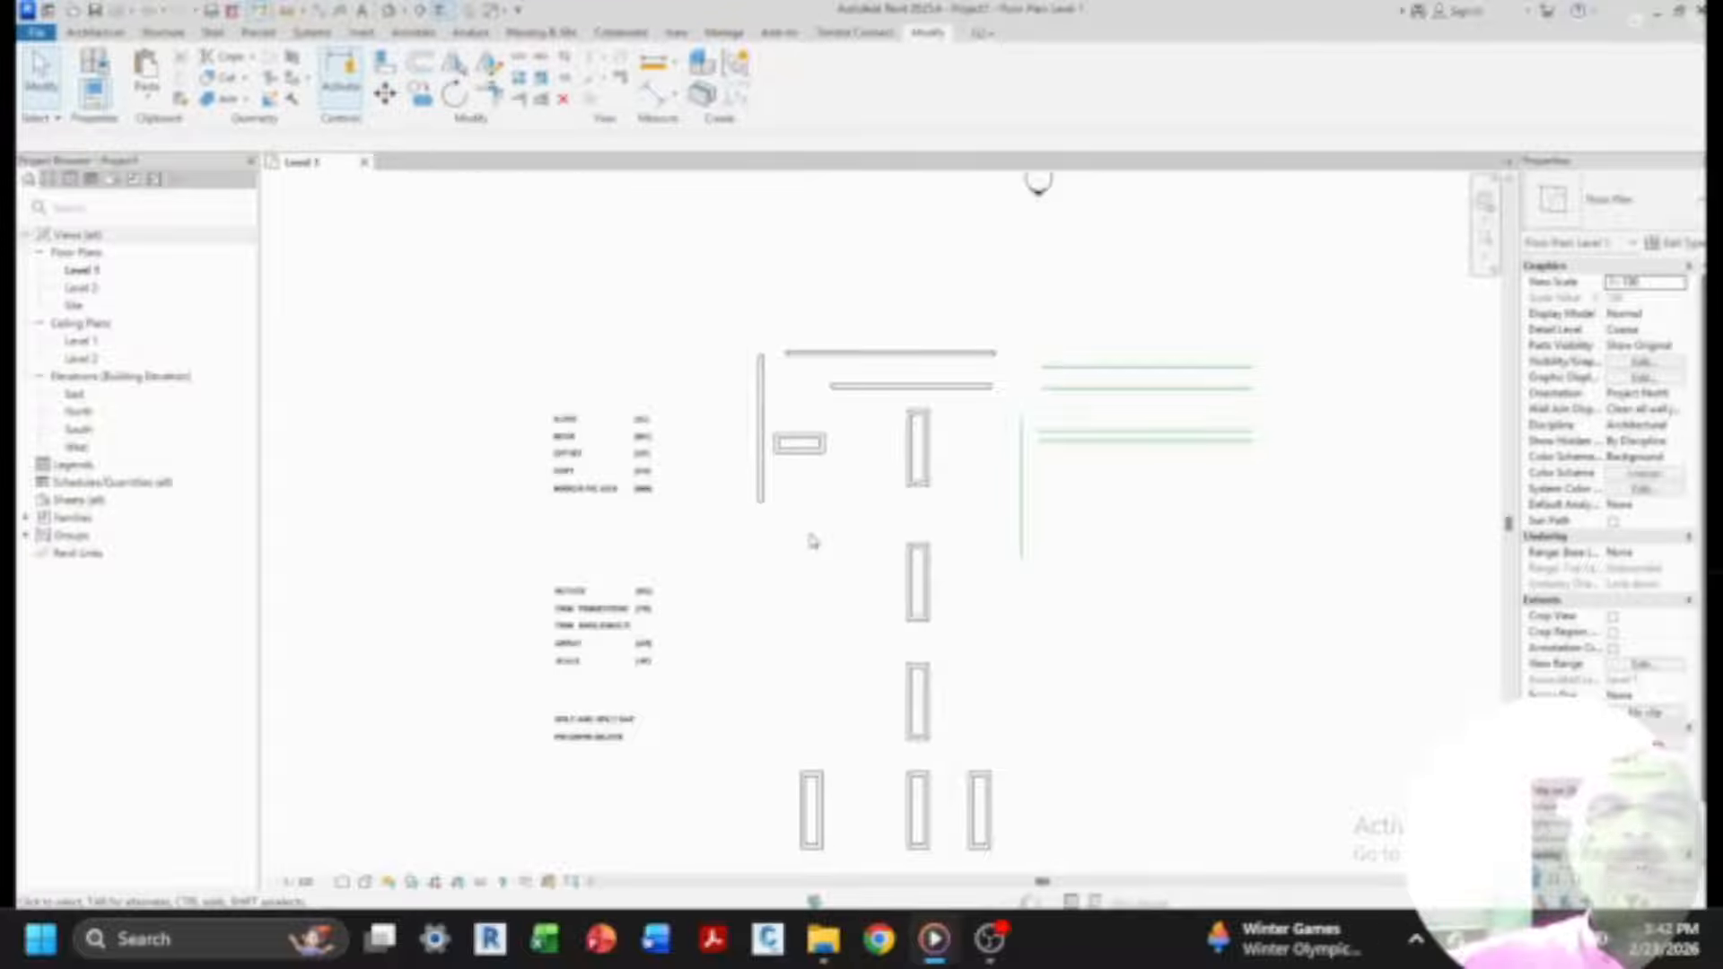
{"action": "scroll", "coordinate": [802, 512], "scroll_direction": "down", "scroll_amount": 2}
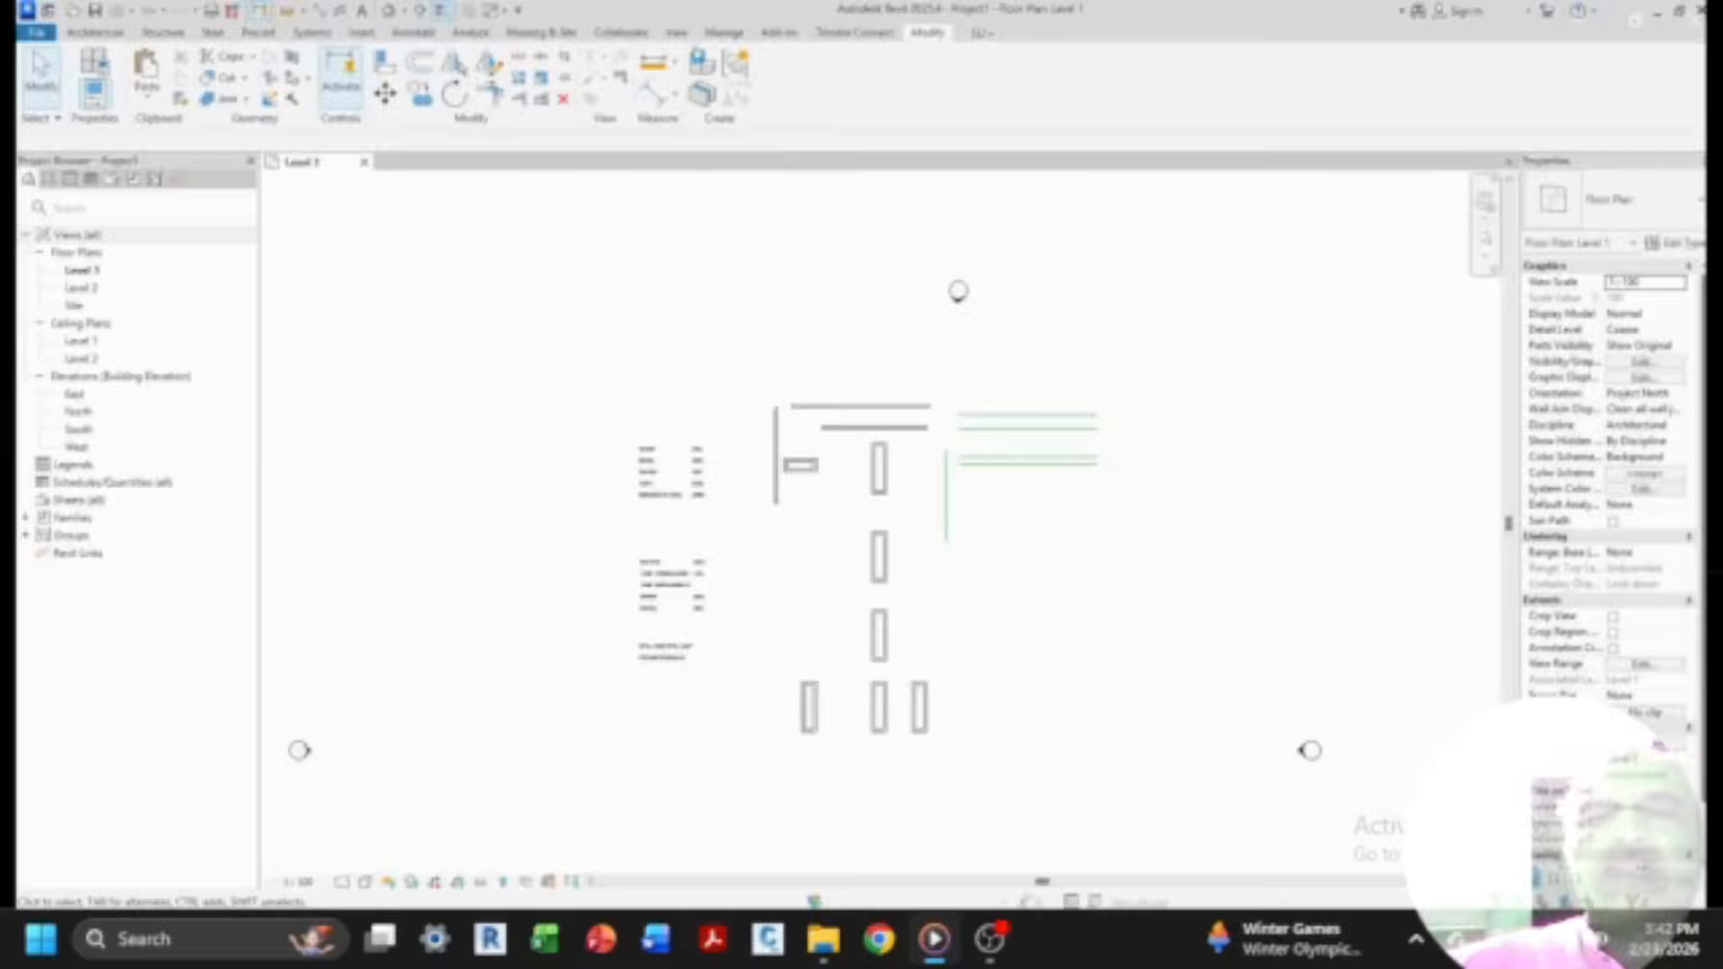
{"action": "left_click", "coordinate": [95, 32]}
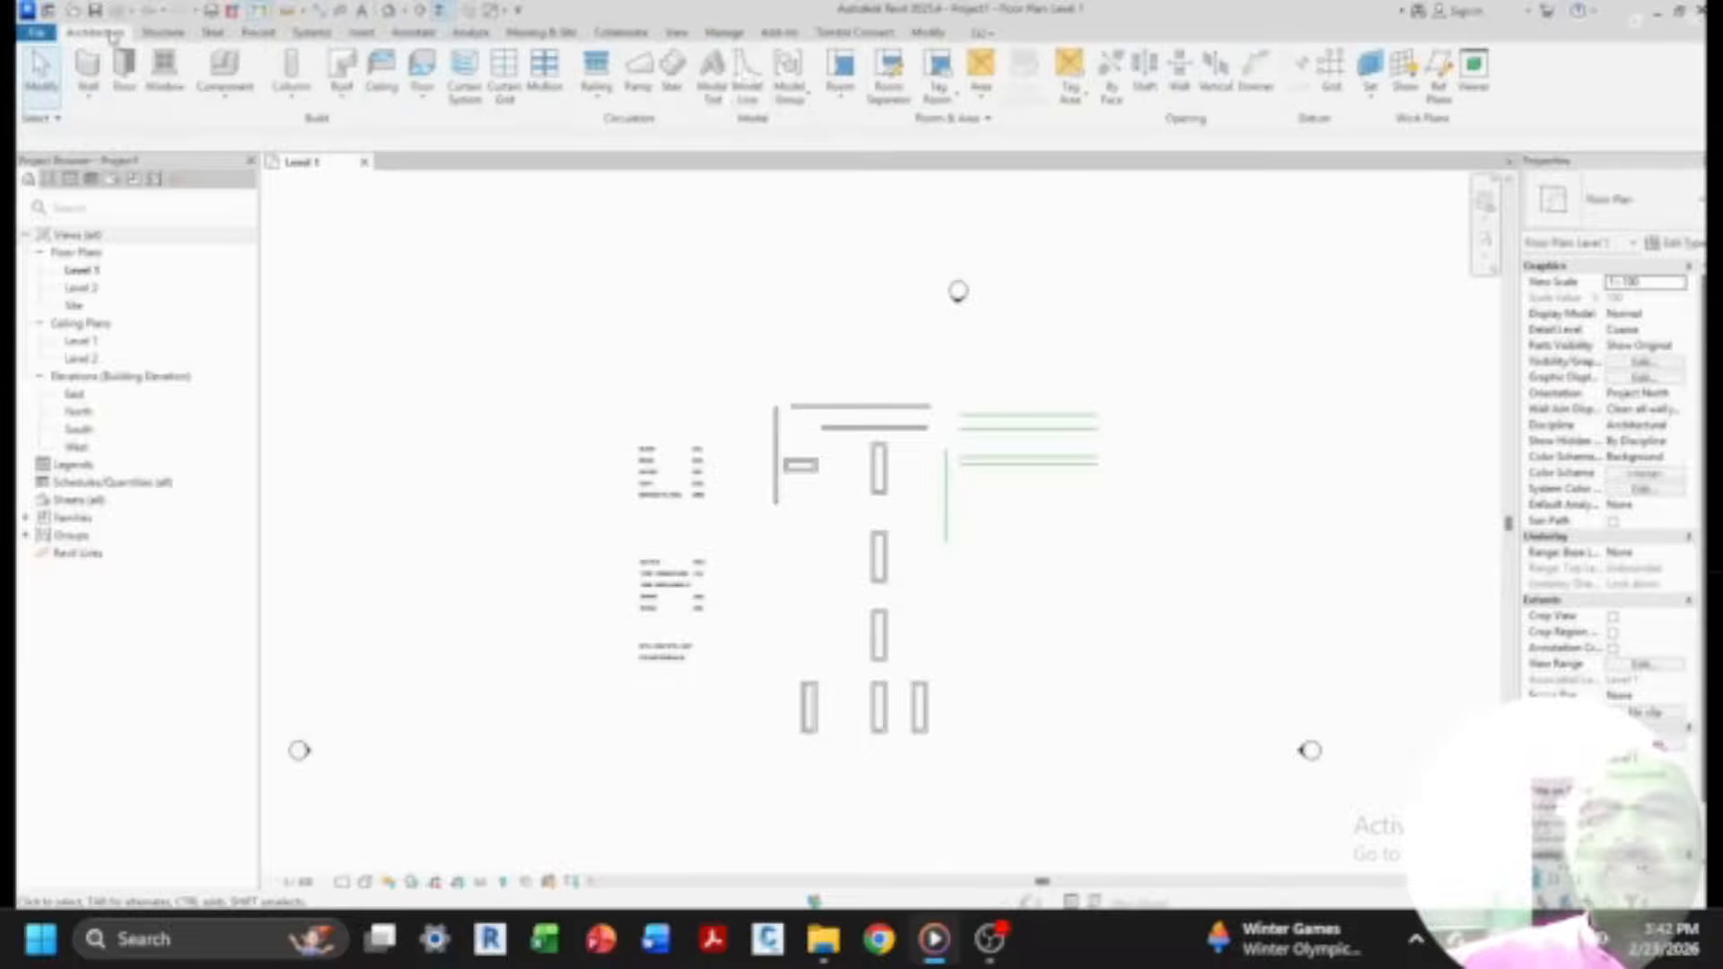
{"action": "left_click", "coordinate": [734, 74]}
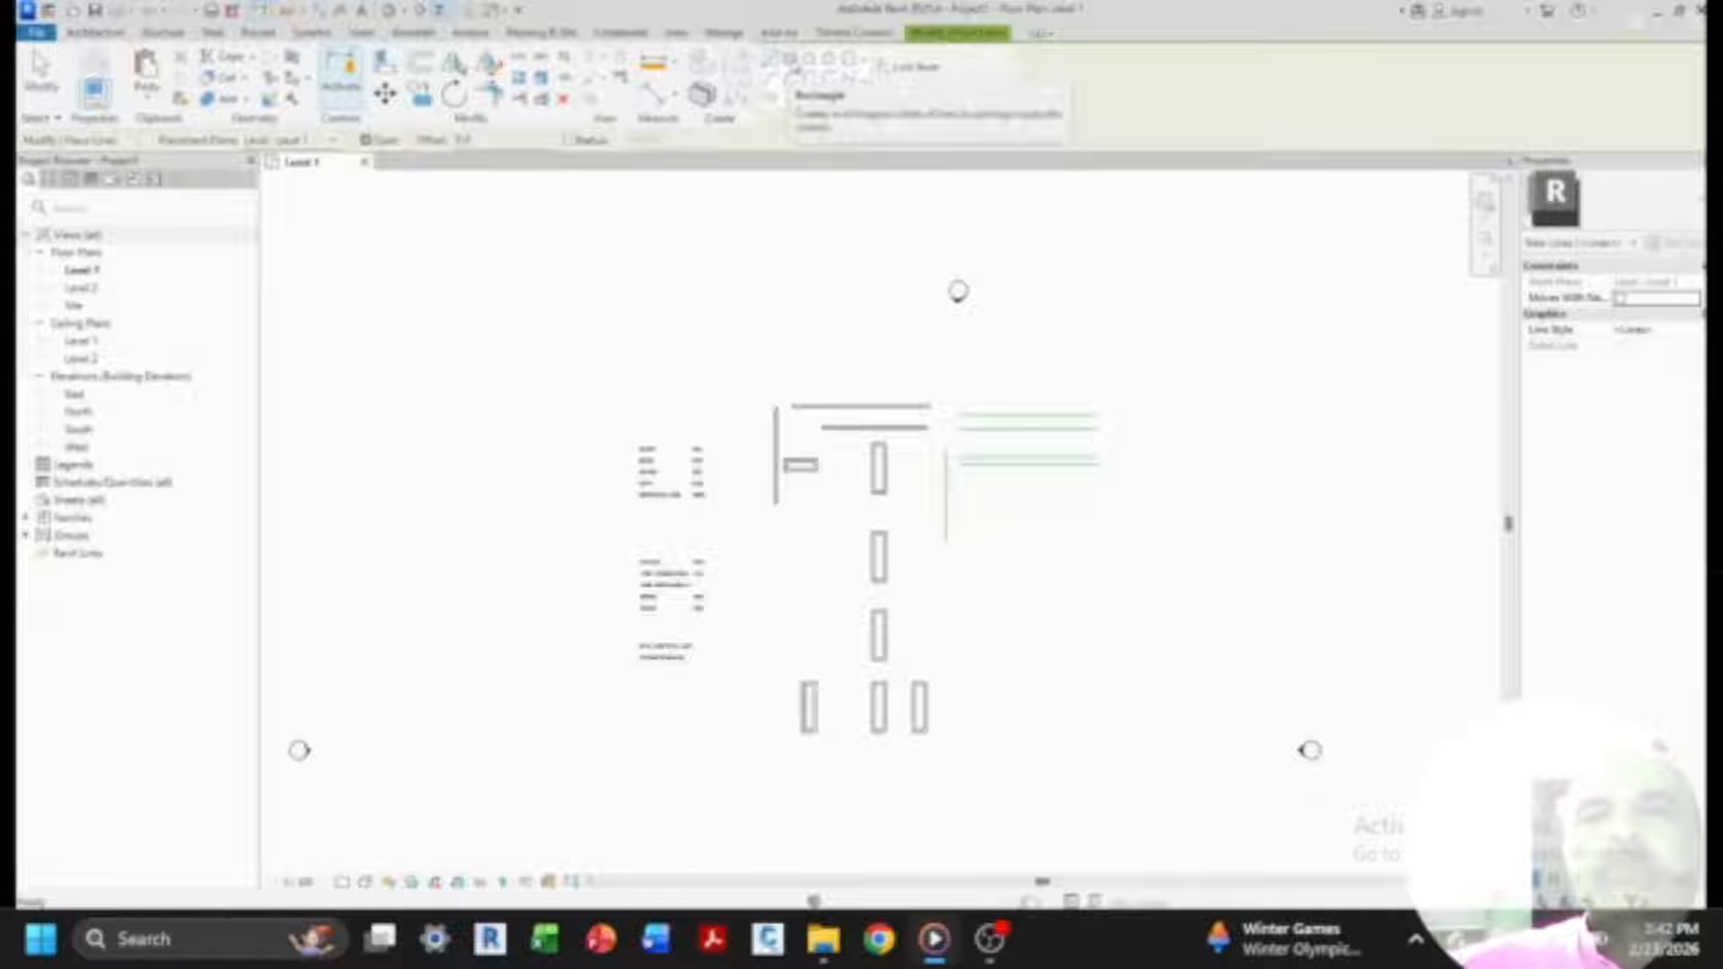
{"action": "left_click", "coordinate": [789, 60]}
{"action": "scroll", "coordinate": [665, 389], "scroll_direction": "down", "scroll_amount": 2}
{"action": "scroll", "coordinate": [638, 369], "scroll_direction": "up", "scroll_amount": 1}
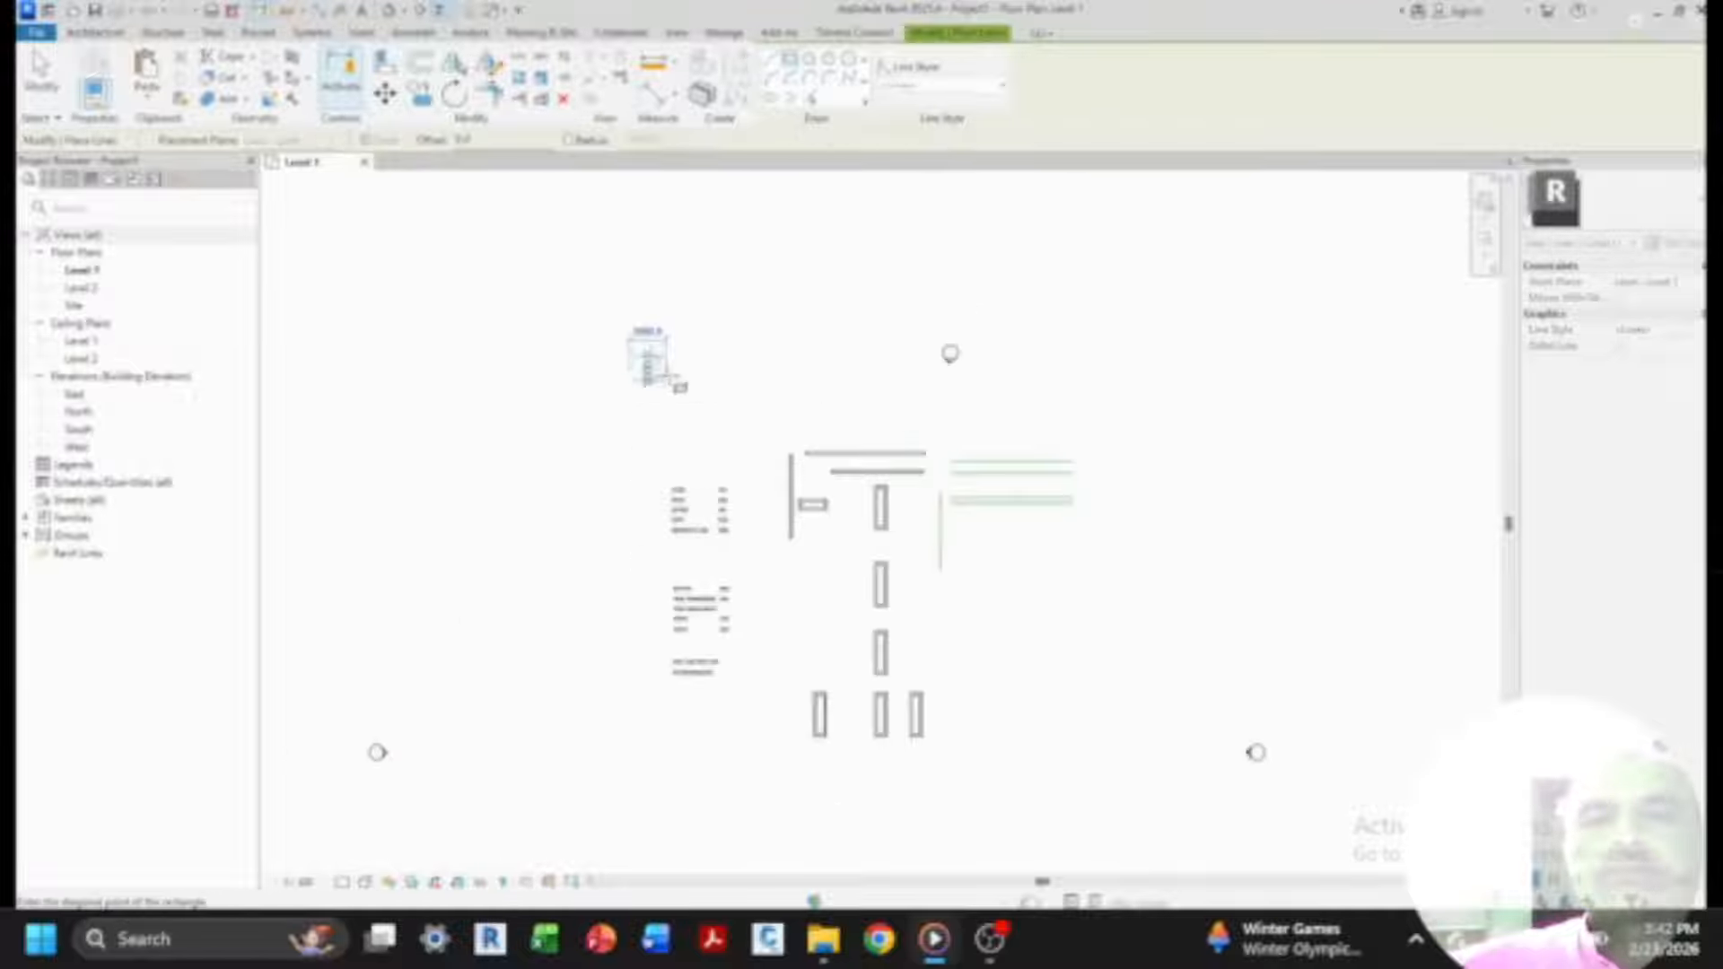
{"action": "scroll", "coordinate": [669, 377], "scroll_direction": "up", "scroll_amount": 3}
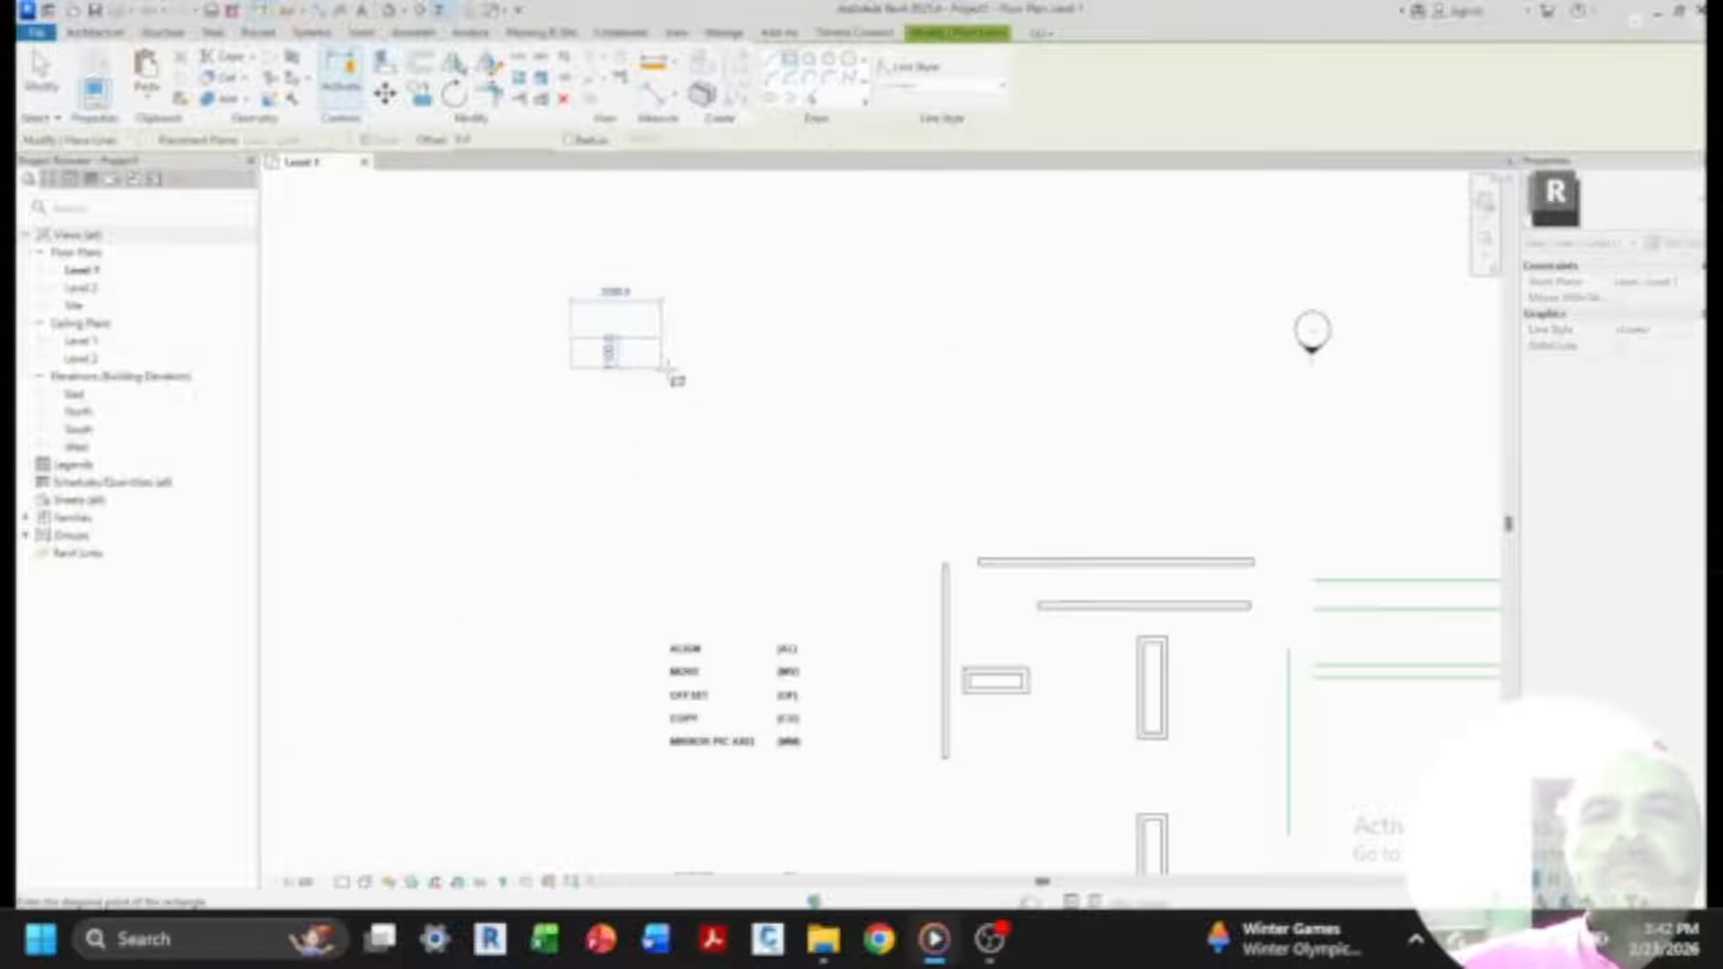
{"action": "left_click", "coordinate": [653, 371]}
{"action": "scroll", "coordinate": [878, 404], "scroll_direction": "down", "scroll_amount": 2}
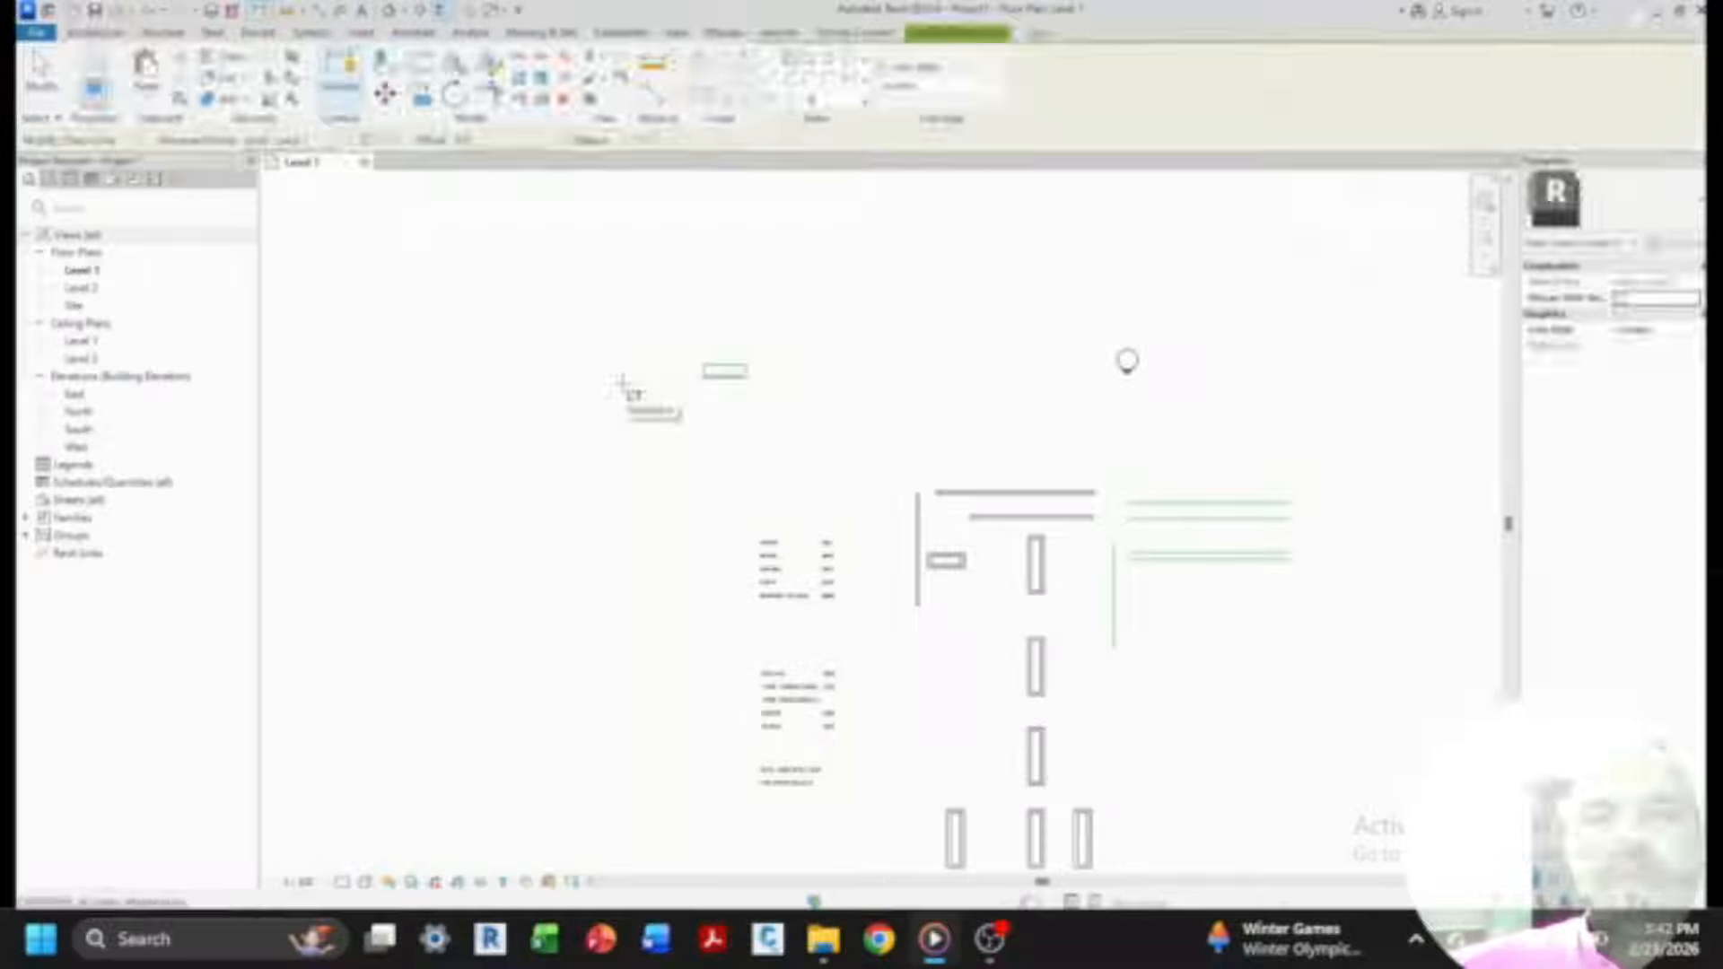
{"action": "key", "text": "Escape"}
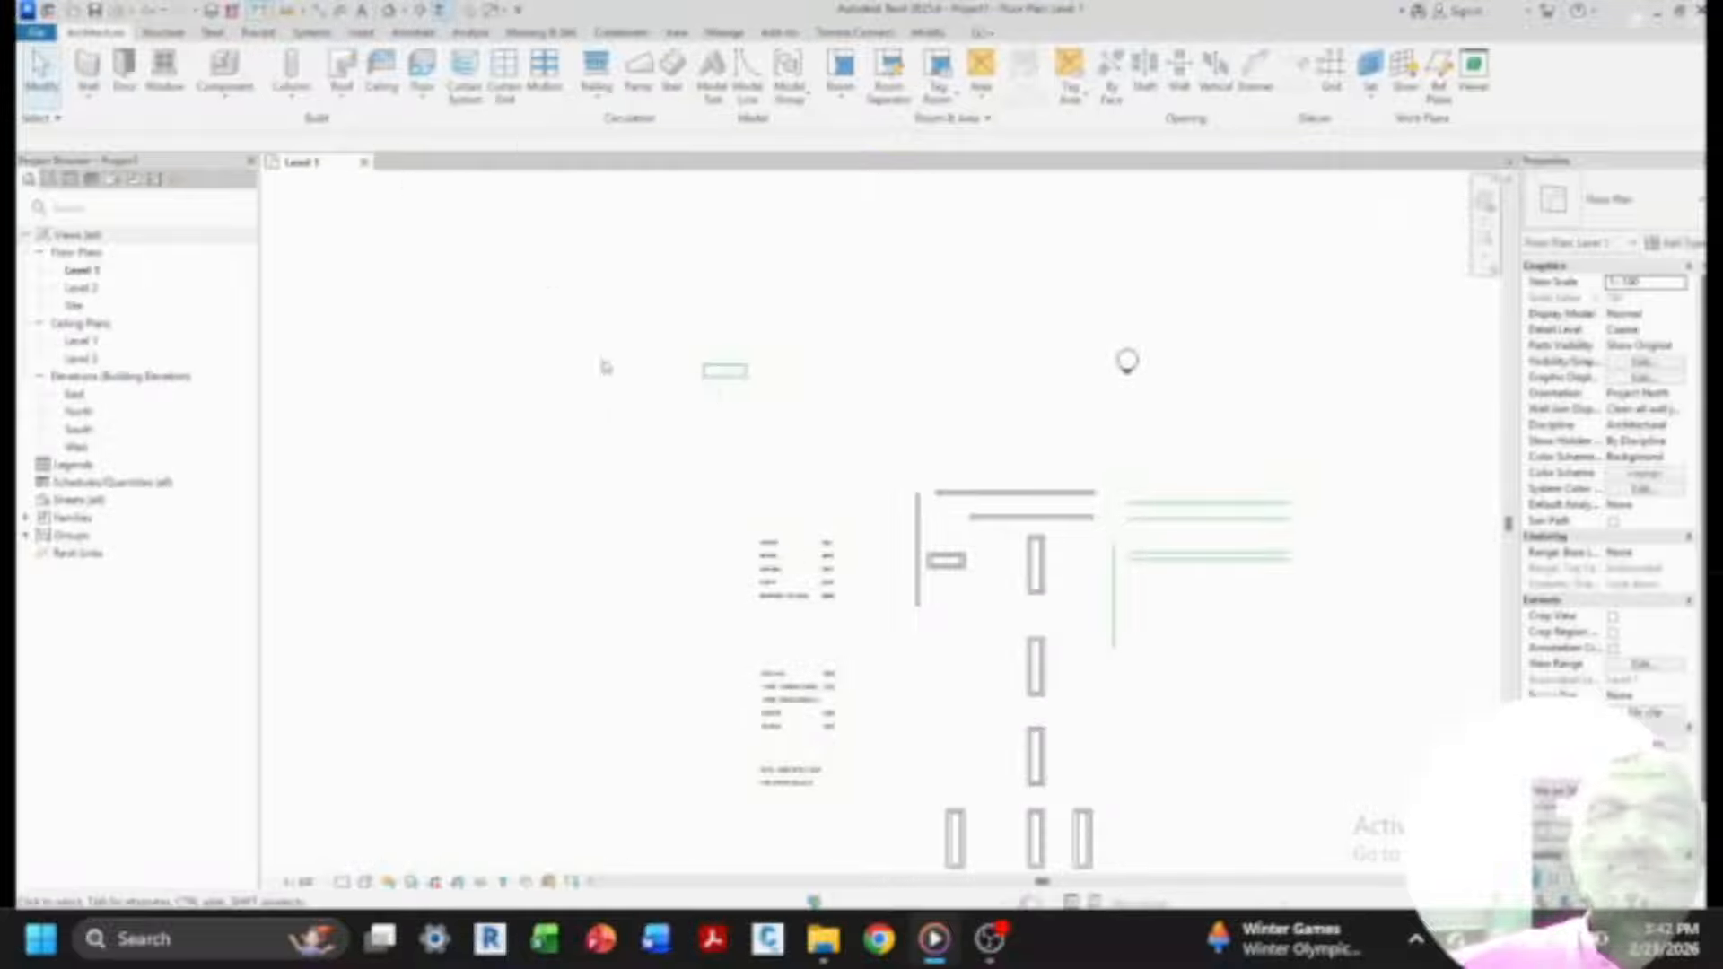
- Try to mirror the small model-line rectangle with the Mirror - Pick Axis tool
{"action": "left_click", "coordinate": [927, 33]}
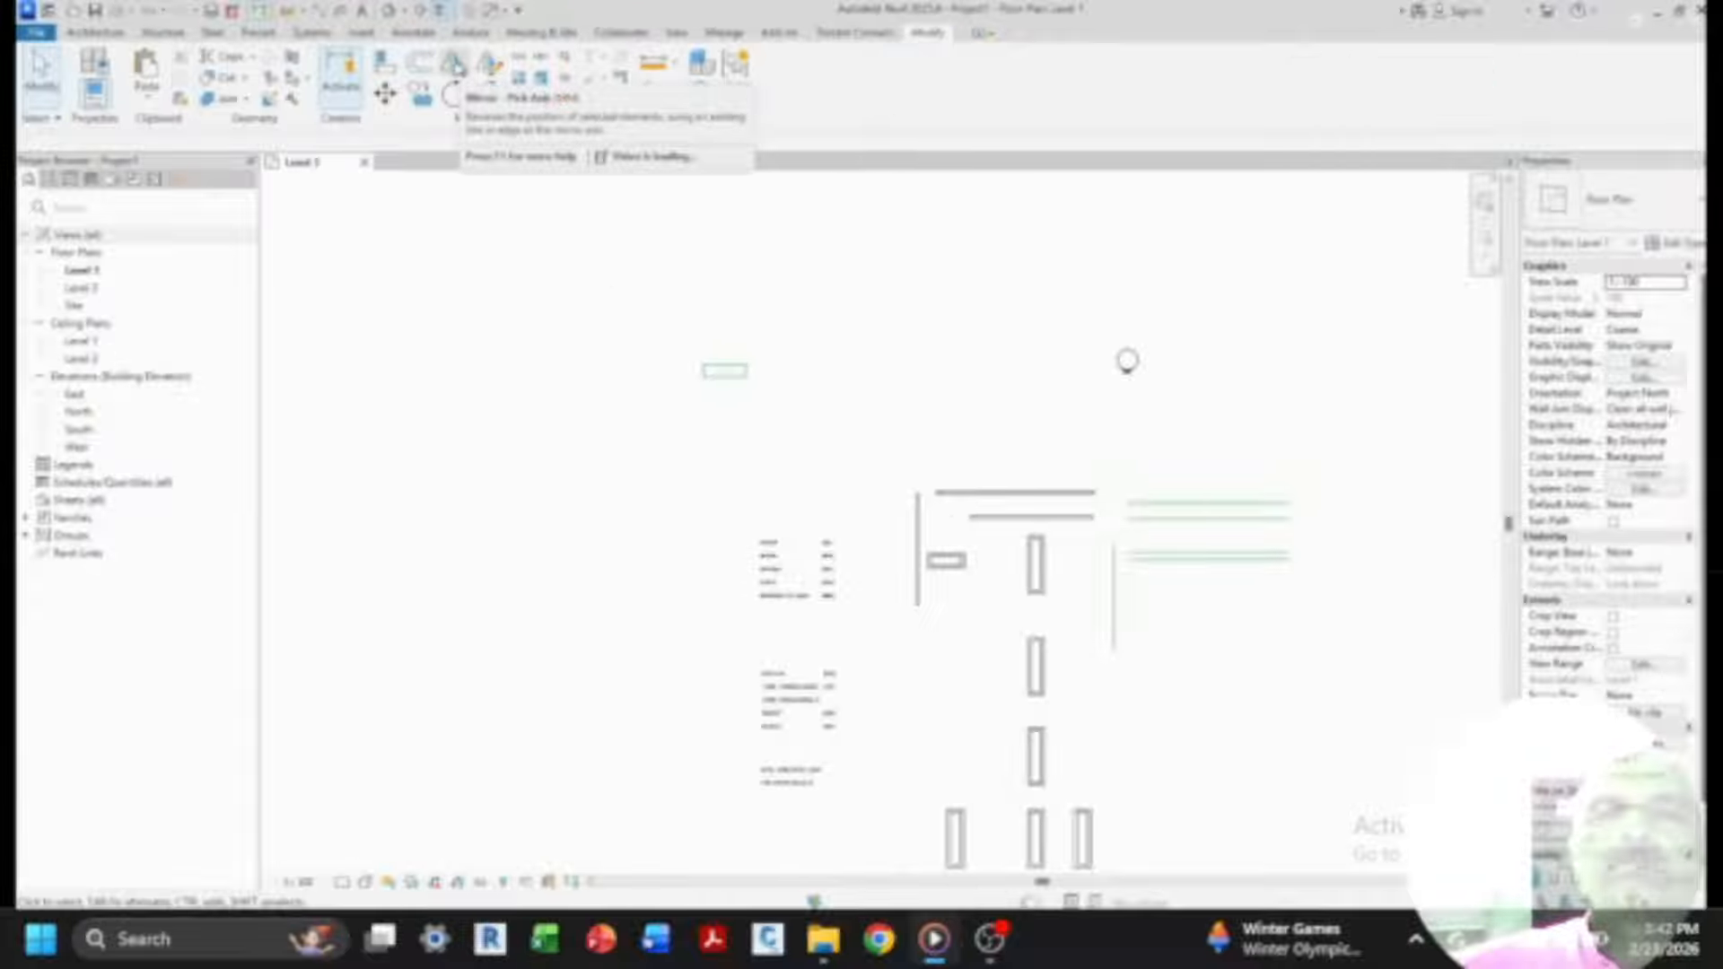
{"action": "left_click_drag", "start_coordinate": [692, 353], "coordinate": [769, 406]}
{"action": "key", "text": "Return"}
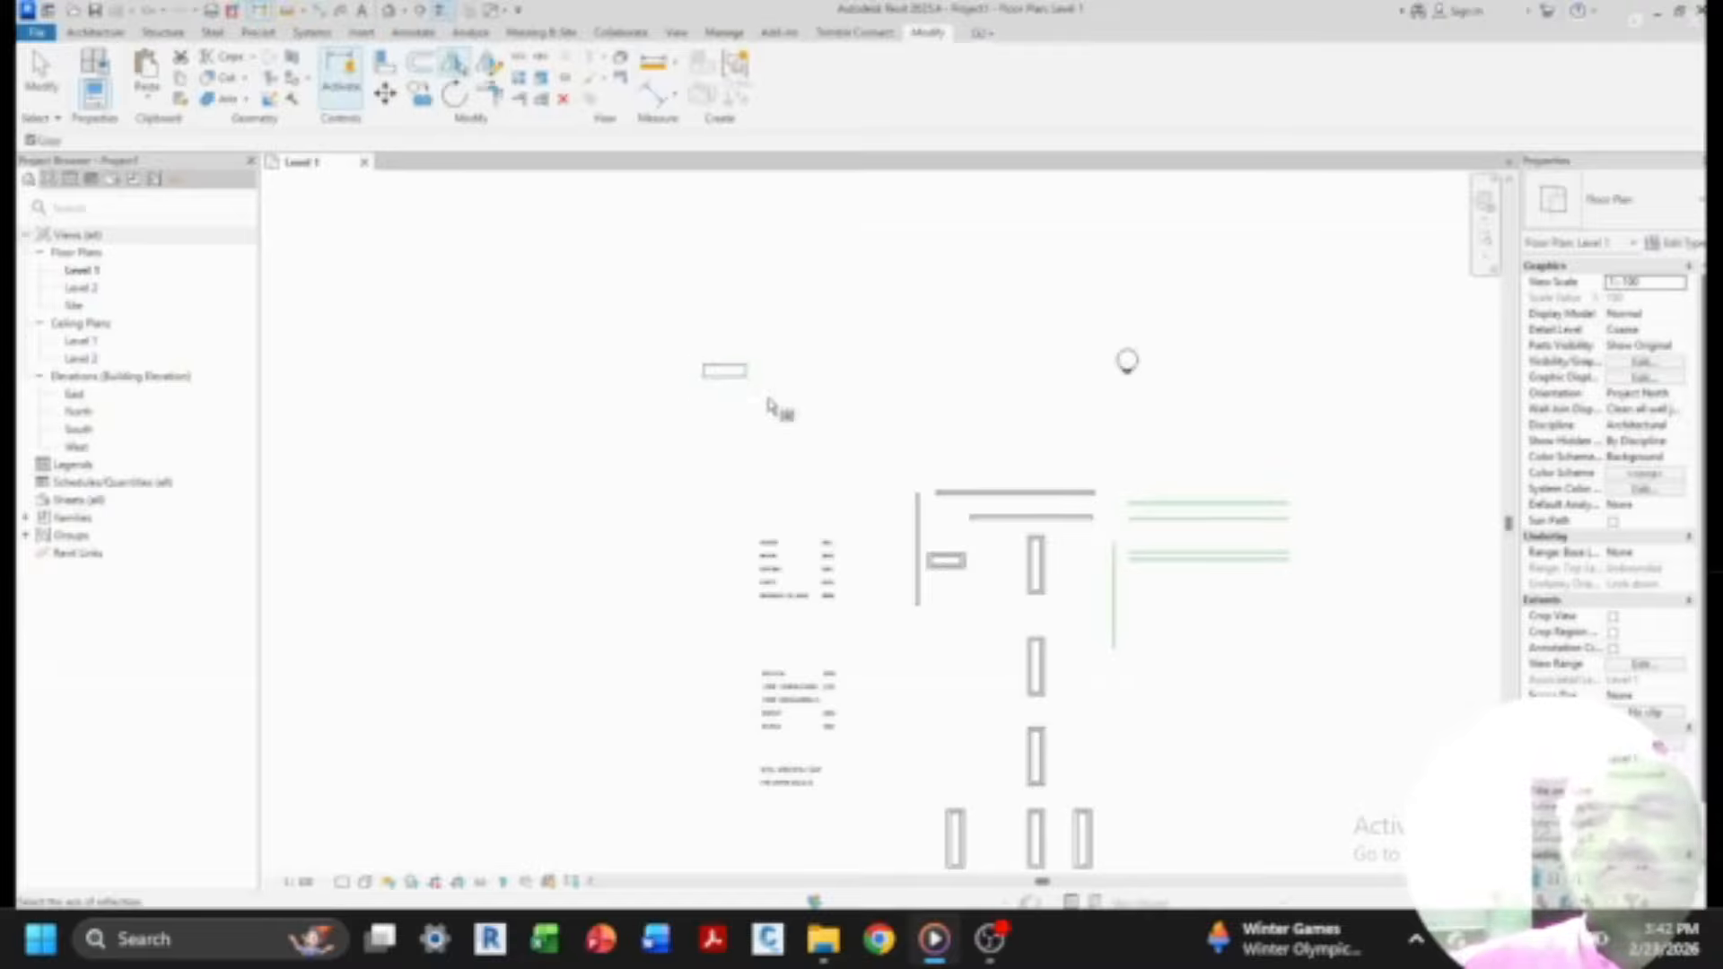
{"action": "scroll", "coordinate": [647, 481], "scroll_direction": "down", "scroll_amount": 1}
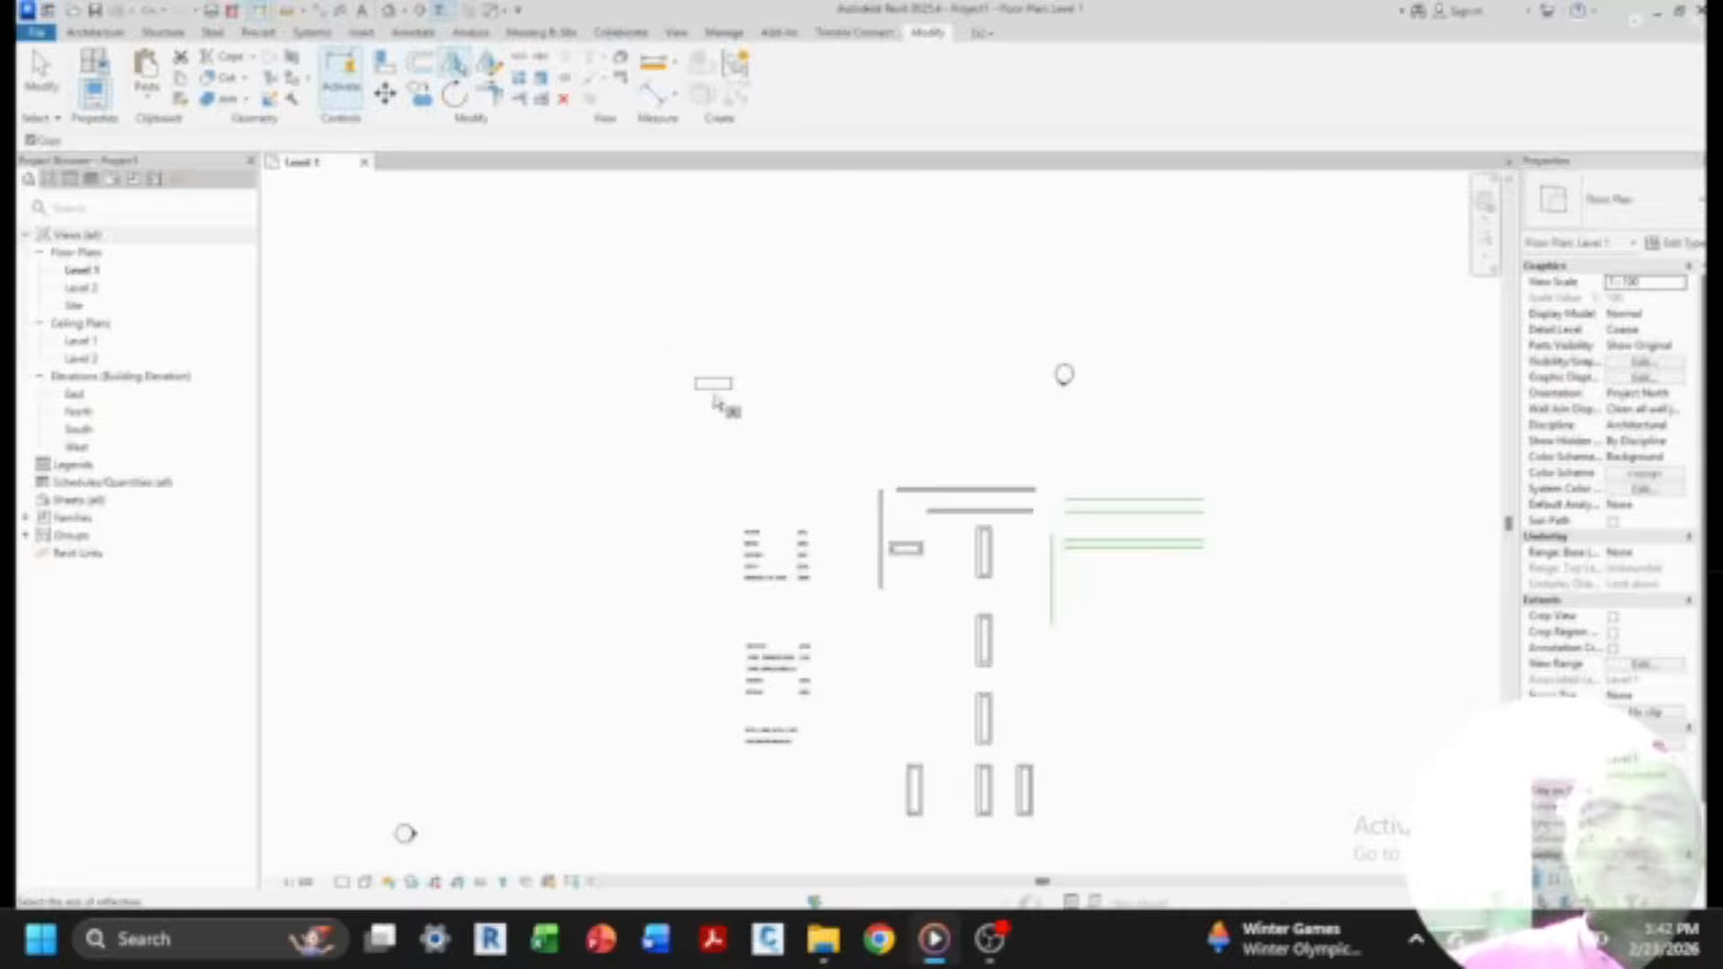
{"action": "key", "text": "Escape"}
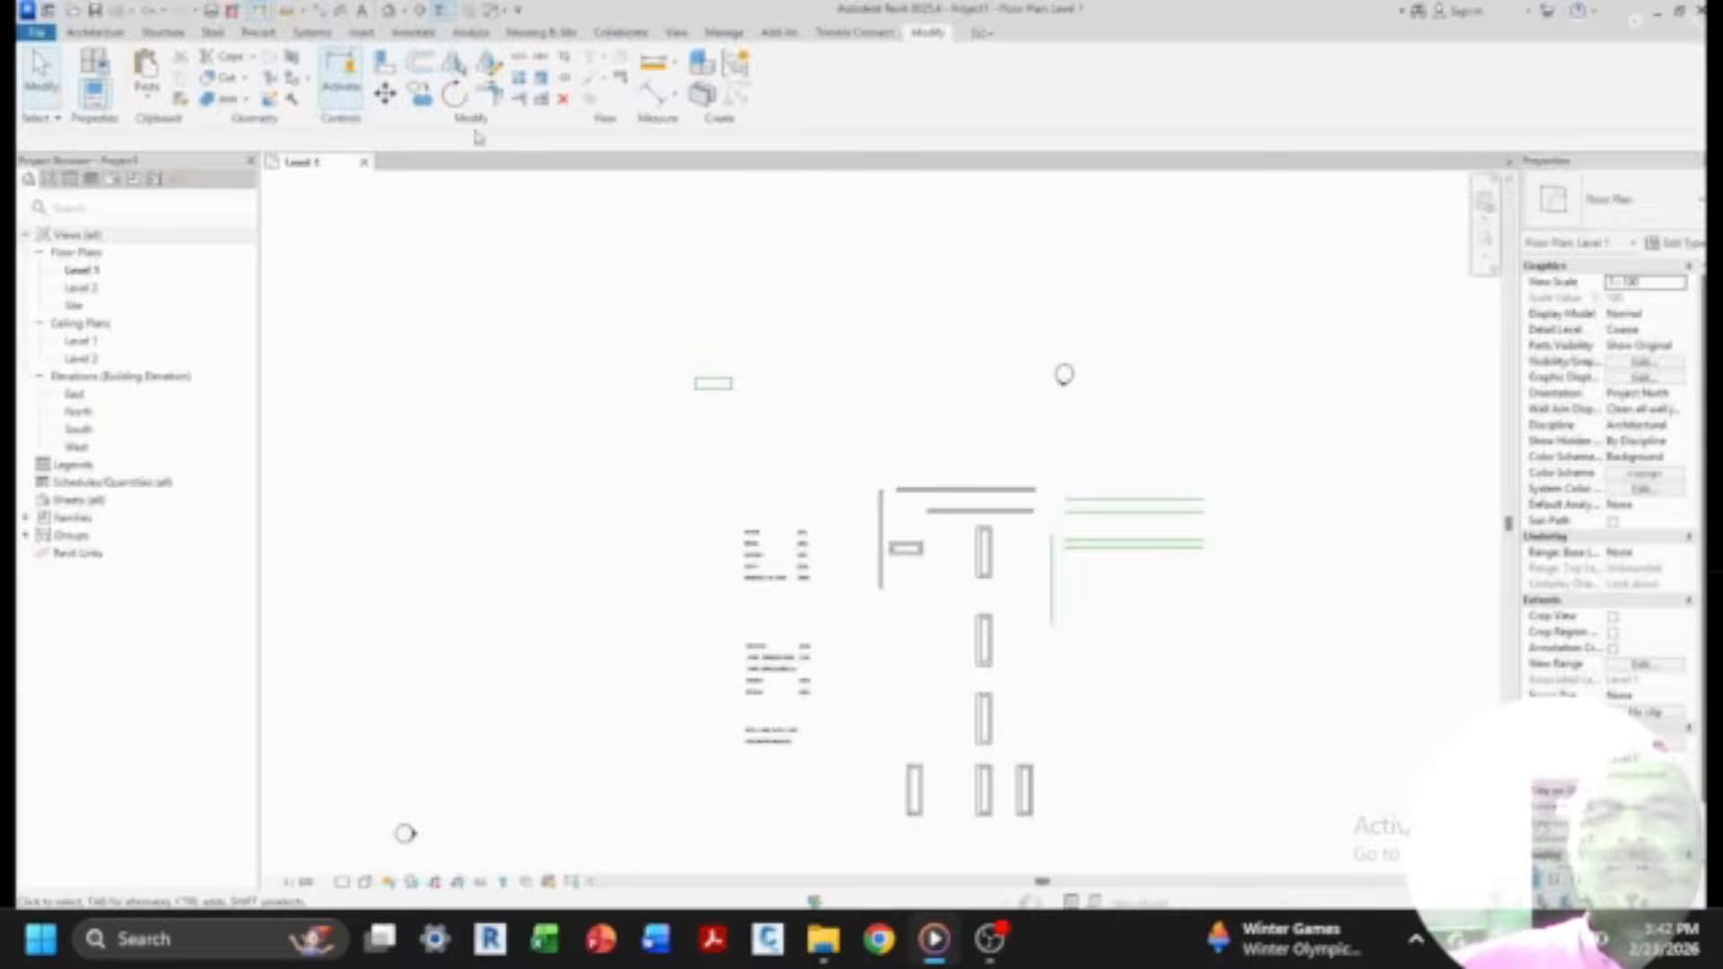
{"action": "left_click", "coordinate": [454, 62]}
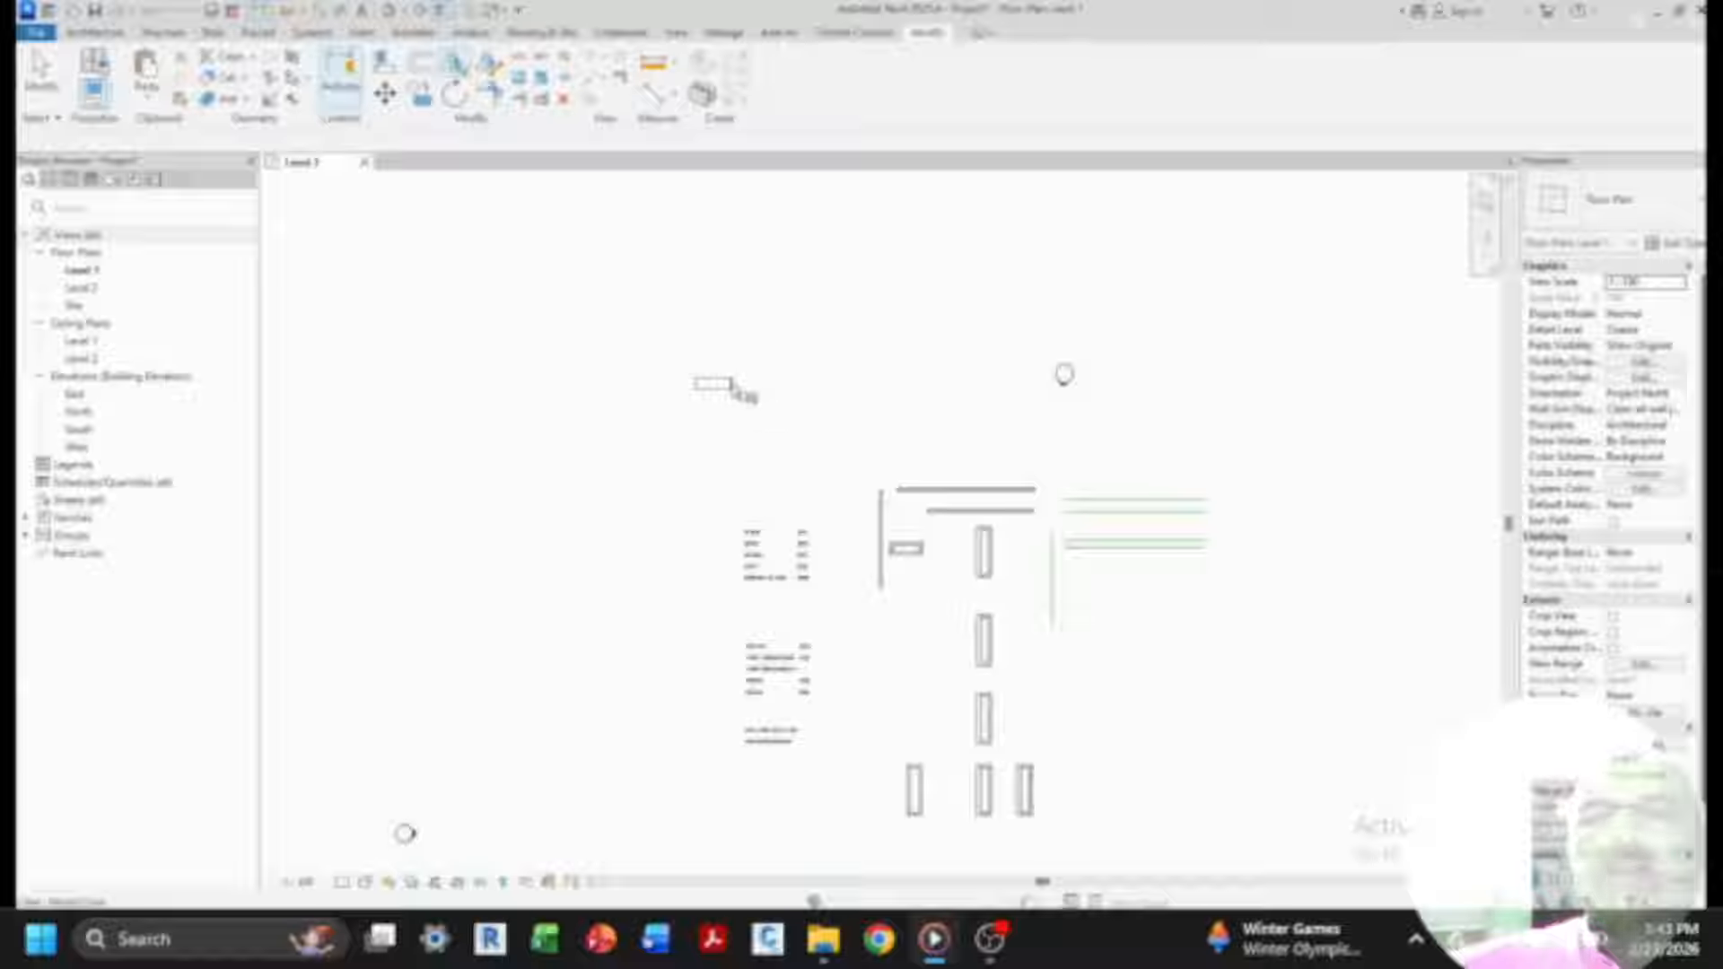
{"action": "scroll", "coordinate": [774, 408], "scroll_direction": "up", "scroll_amount": 3}
{"action": "scroll", "coordinate": [709, 413], "scroll_direction": "down", "scroll_amount": 2}
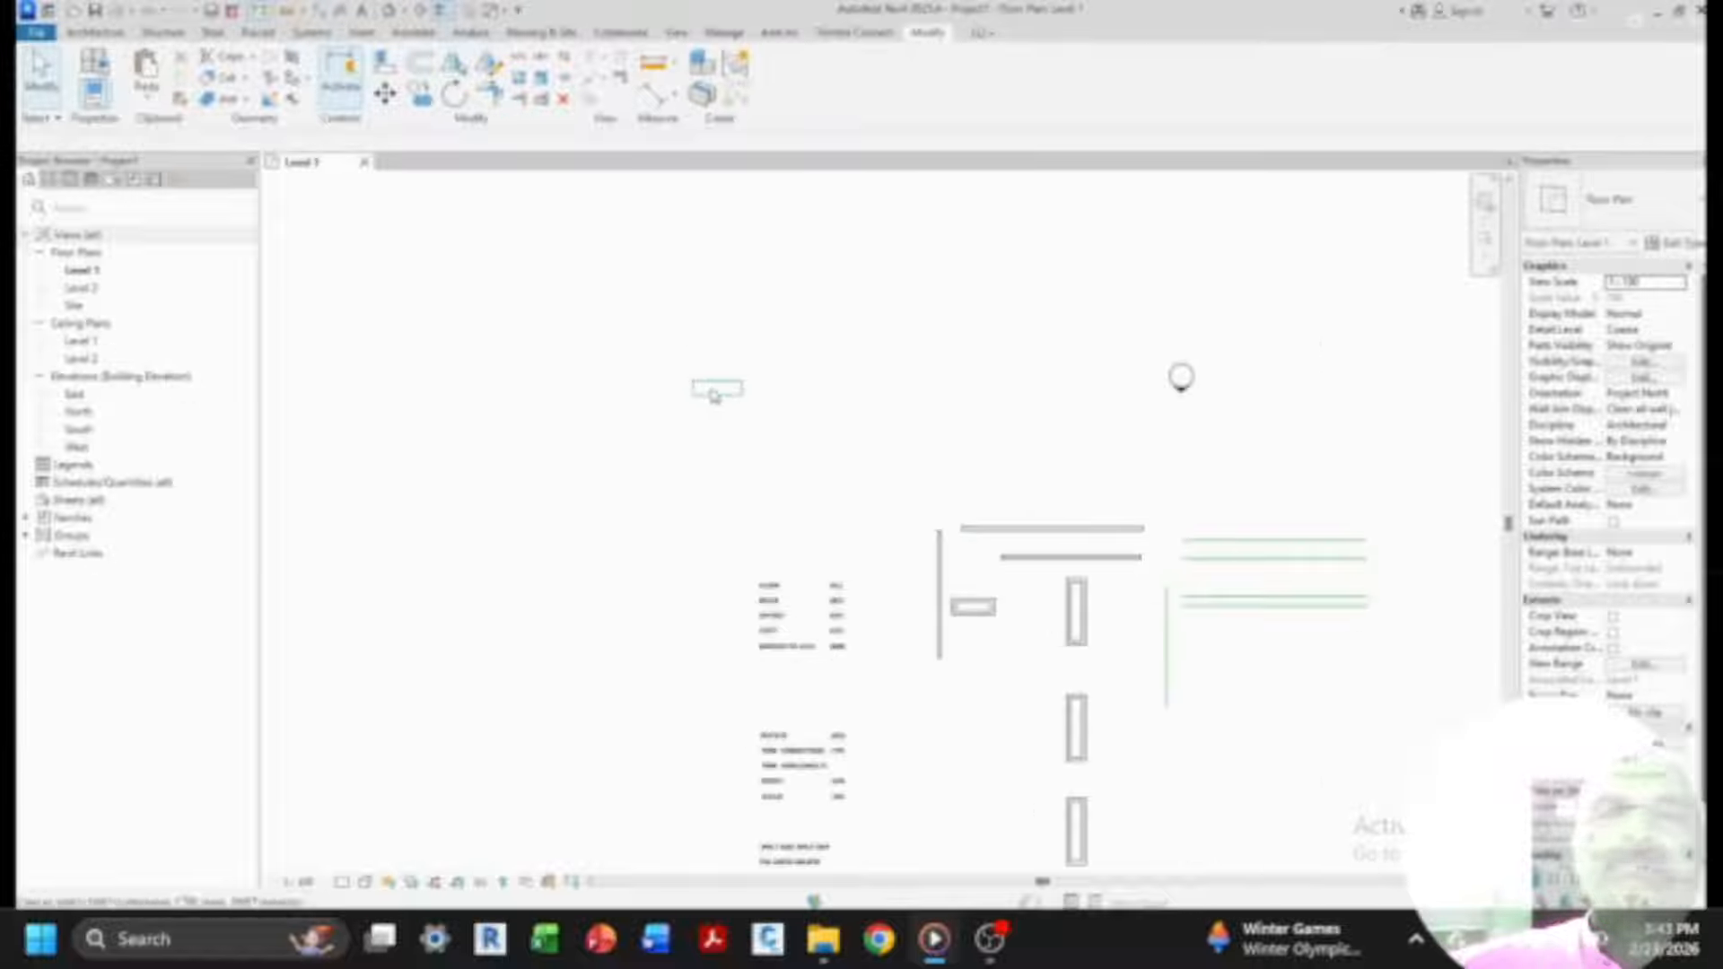
{"action": "scroll", "coordinate": [714, 408], "scroll_direction": "up", "scroll_amount": 2}
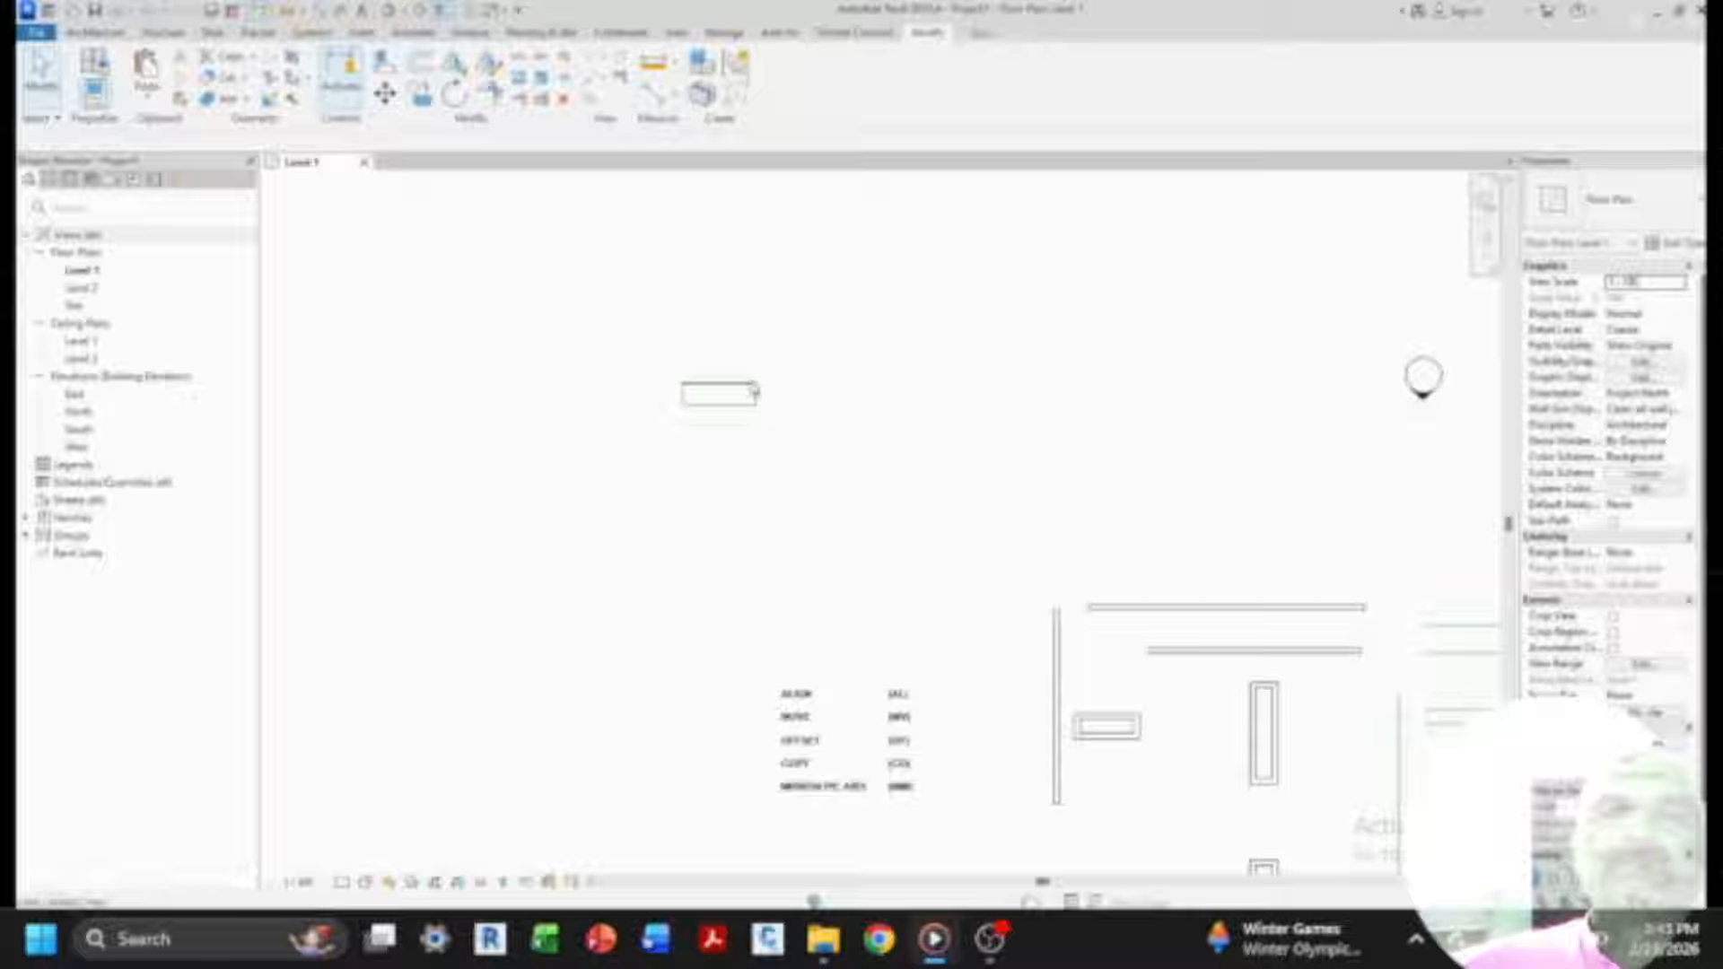
{"action": "left_click", "coordinate": [750, 398]}
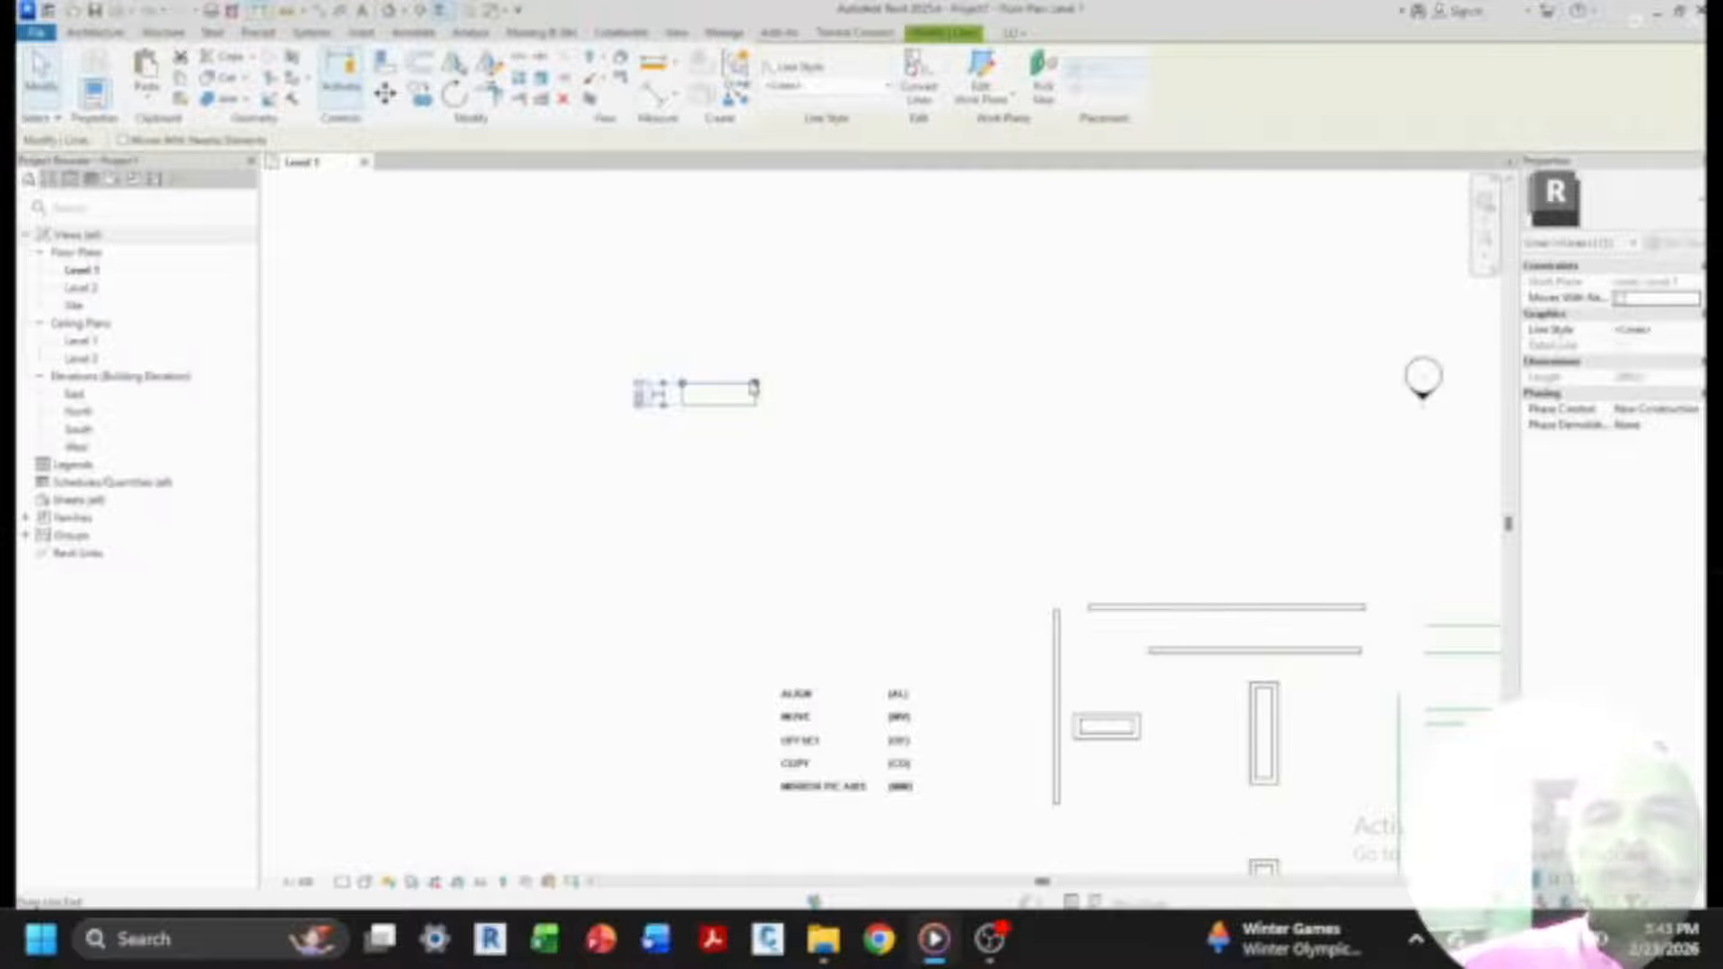
{"action": "key", "text": "Escape"}
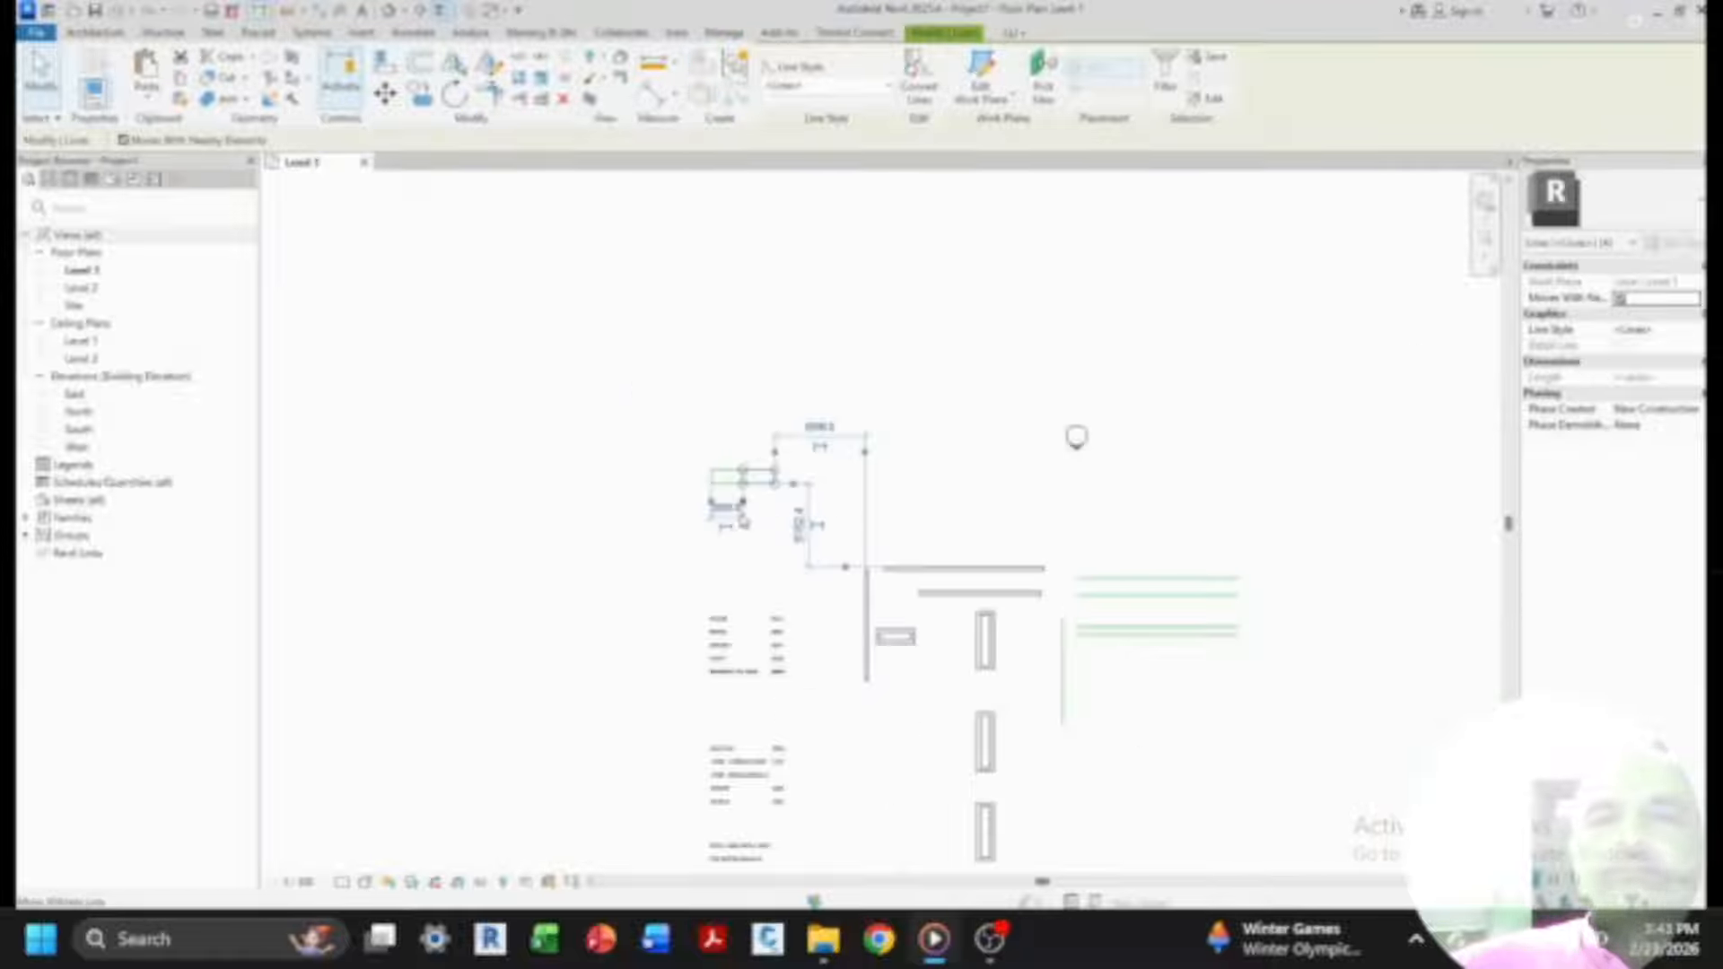
{"action": "left_click", "coordinate": [736, 514]}
{"action": "left_click", "coordinate": [750, 570]}
{"action": "left_click", "coordinate": [800, 528]}
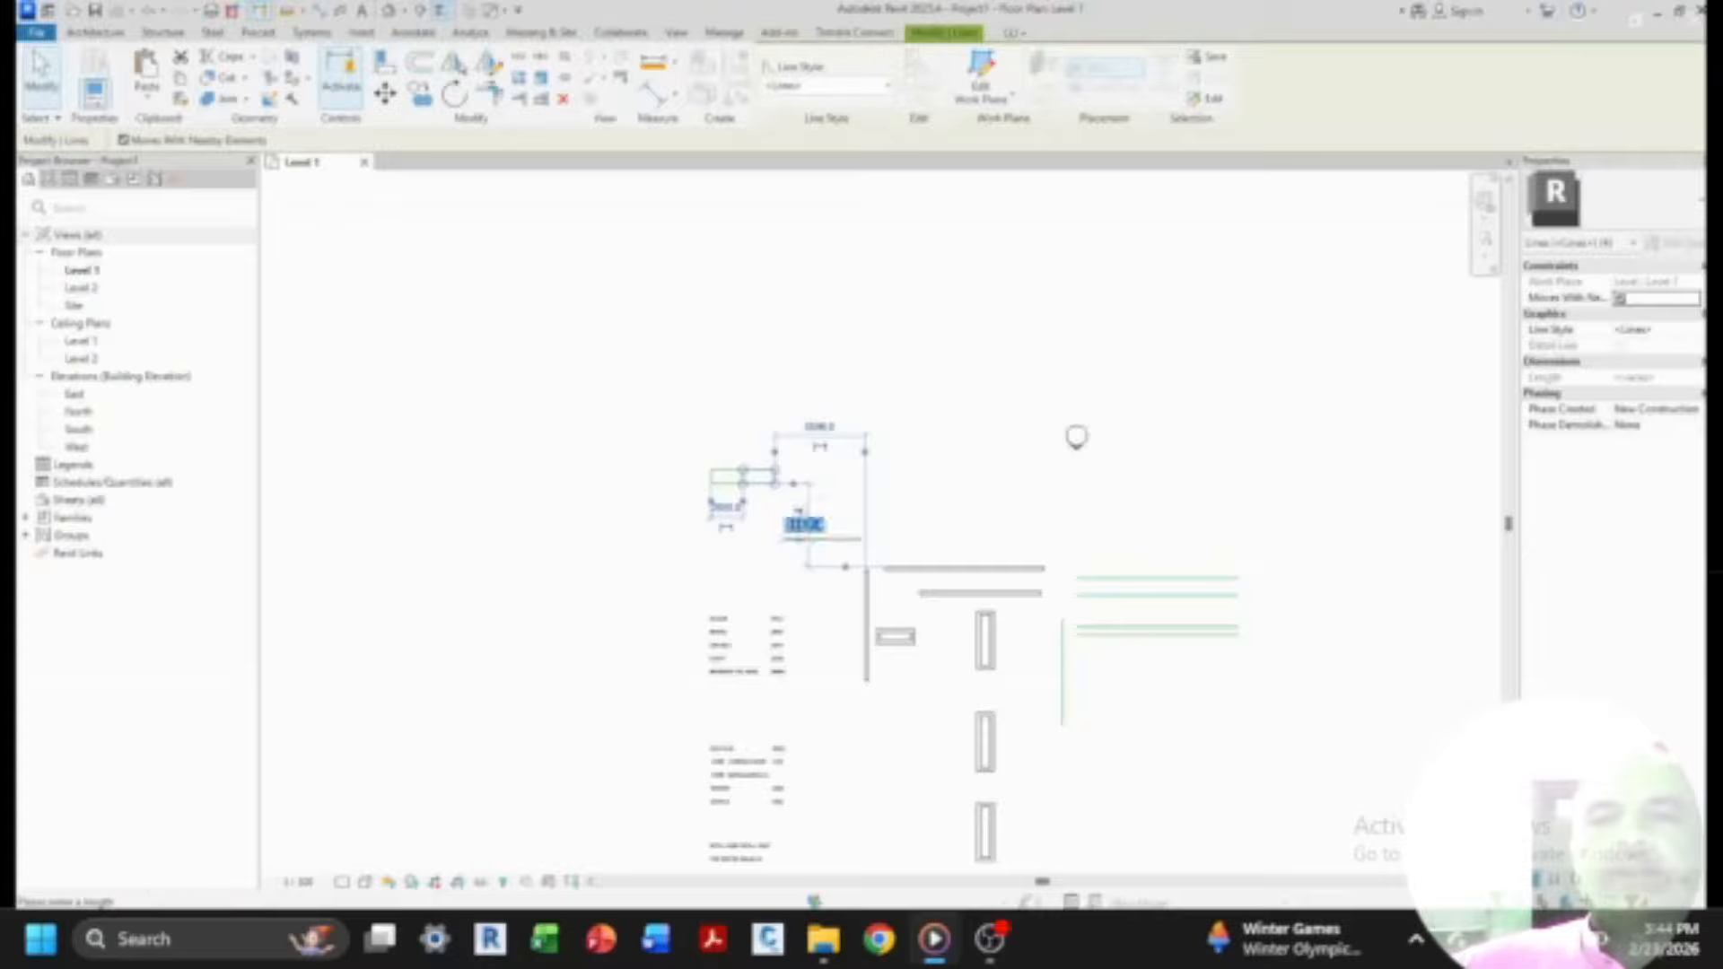
{"action": "scroll", "coordinate": [791, 354], "scroll_direction": "down", "scroll_amount": 3}
{"action": "key", "text": "Escape"}
{"action": "scroll", "coordinate": [885, 378], "scroll_direction": "up", "scroll_amount": 2}
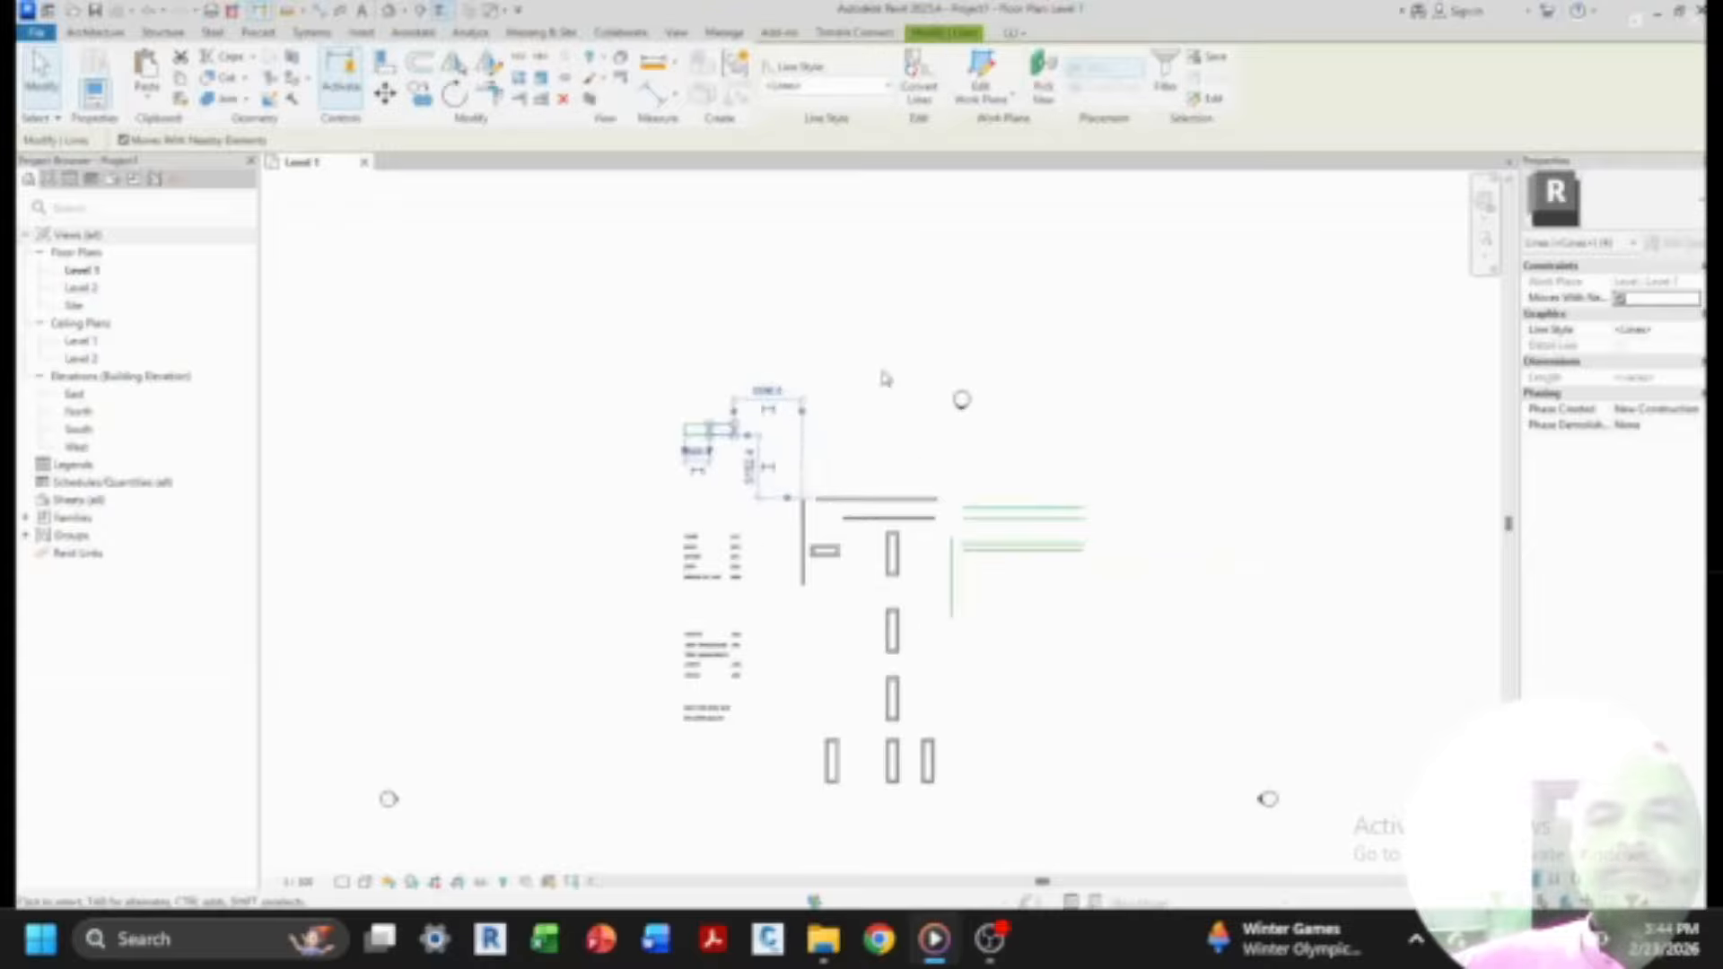
- Delete both adjoining model-line rectangles above the tool list
{"action": "key", "text": "Delete"}
{"action": "scroll", "coordinate": [644, 448], "scroll_direction": "up", "scroll_amount": 5}
{"action": "scroll", "coordinate": [851, 418], "scroll_direction": "up", "scroll_amount": 3}
{"action": "left_click", "coordinate": [736, 412]}
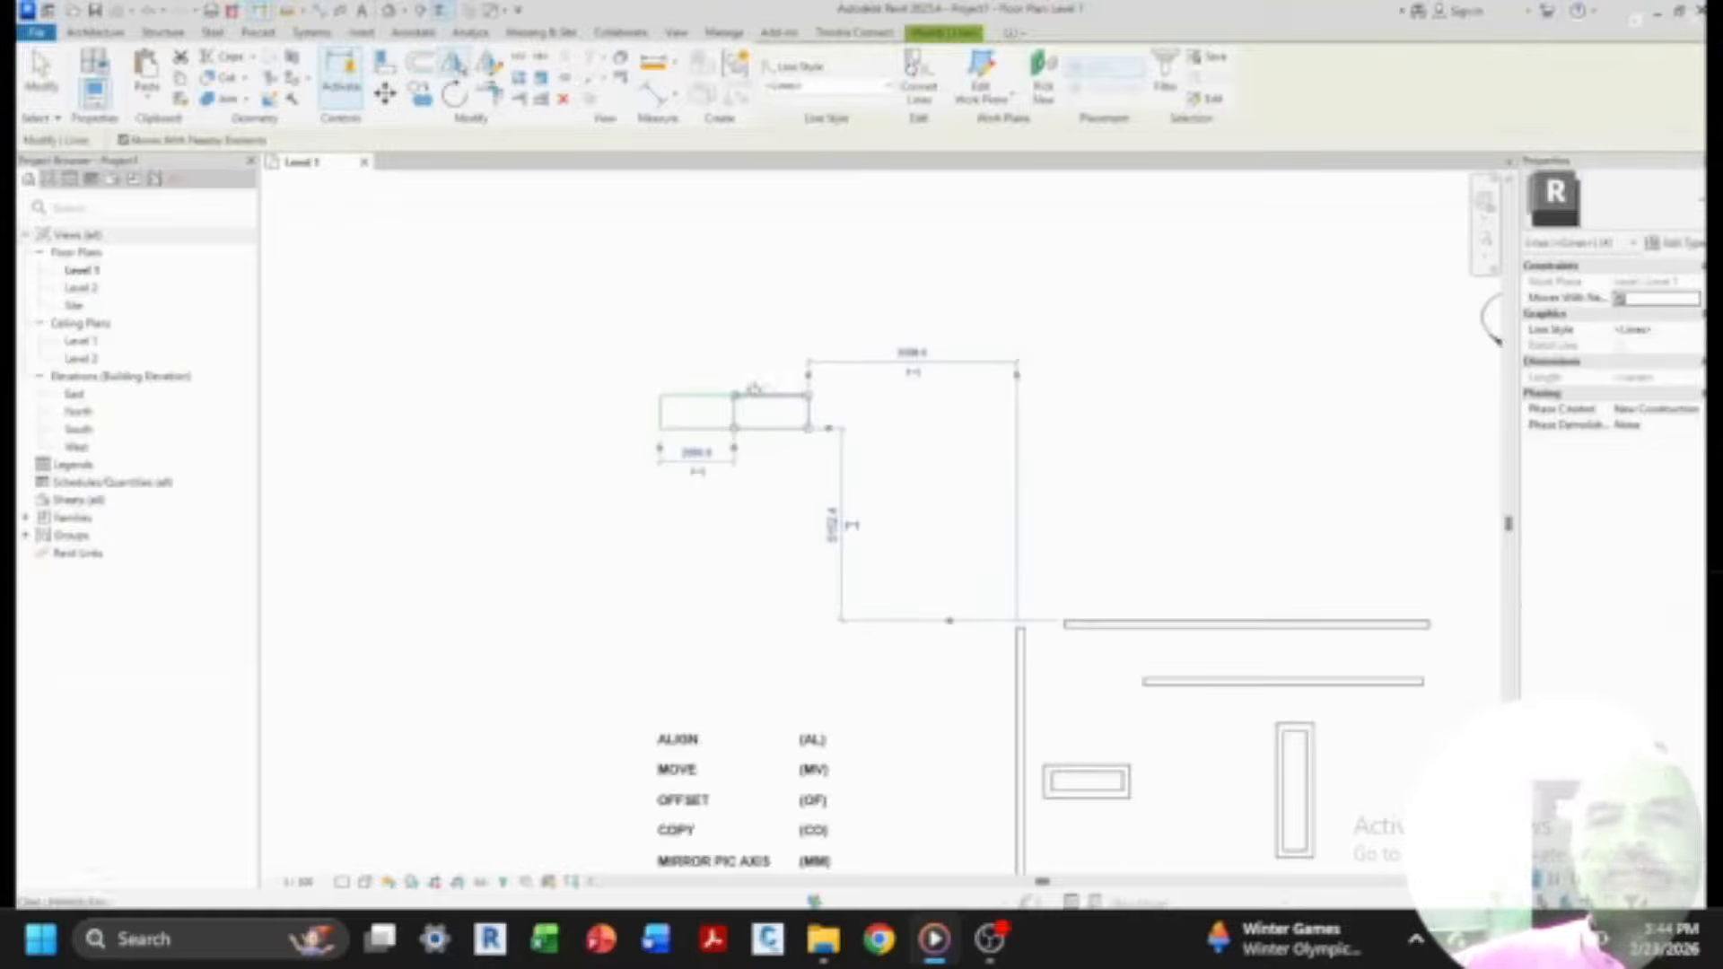
{"action": "left_click", "coordinate": [716, 552]}
{"action": "scroll", "coordinate": [804, 417], "scroll_direction": "up", "scroll_amount": 1}
{"action": "scroll", "coordinate": [805, 421], "scroll_direction": "up", "scroll_amount": 1}
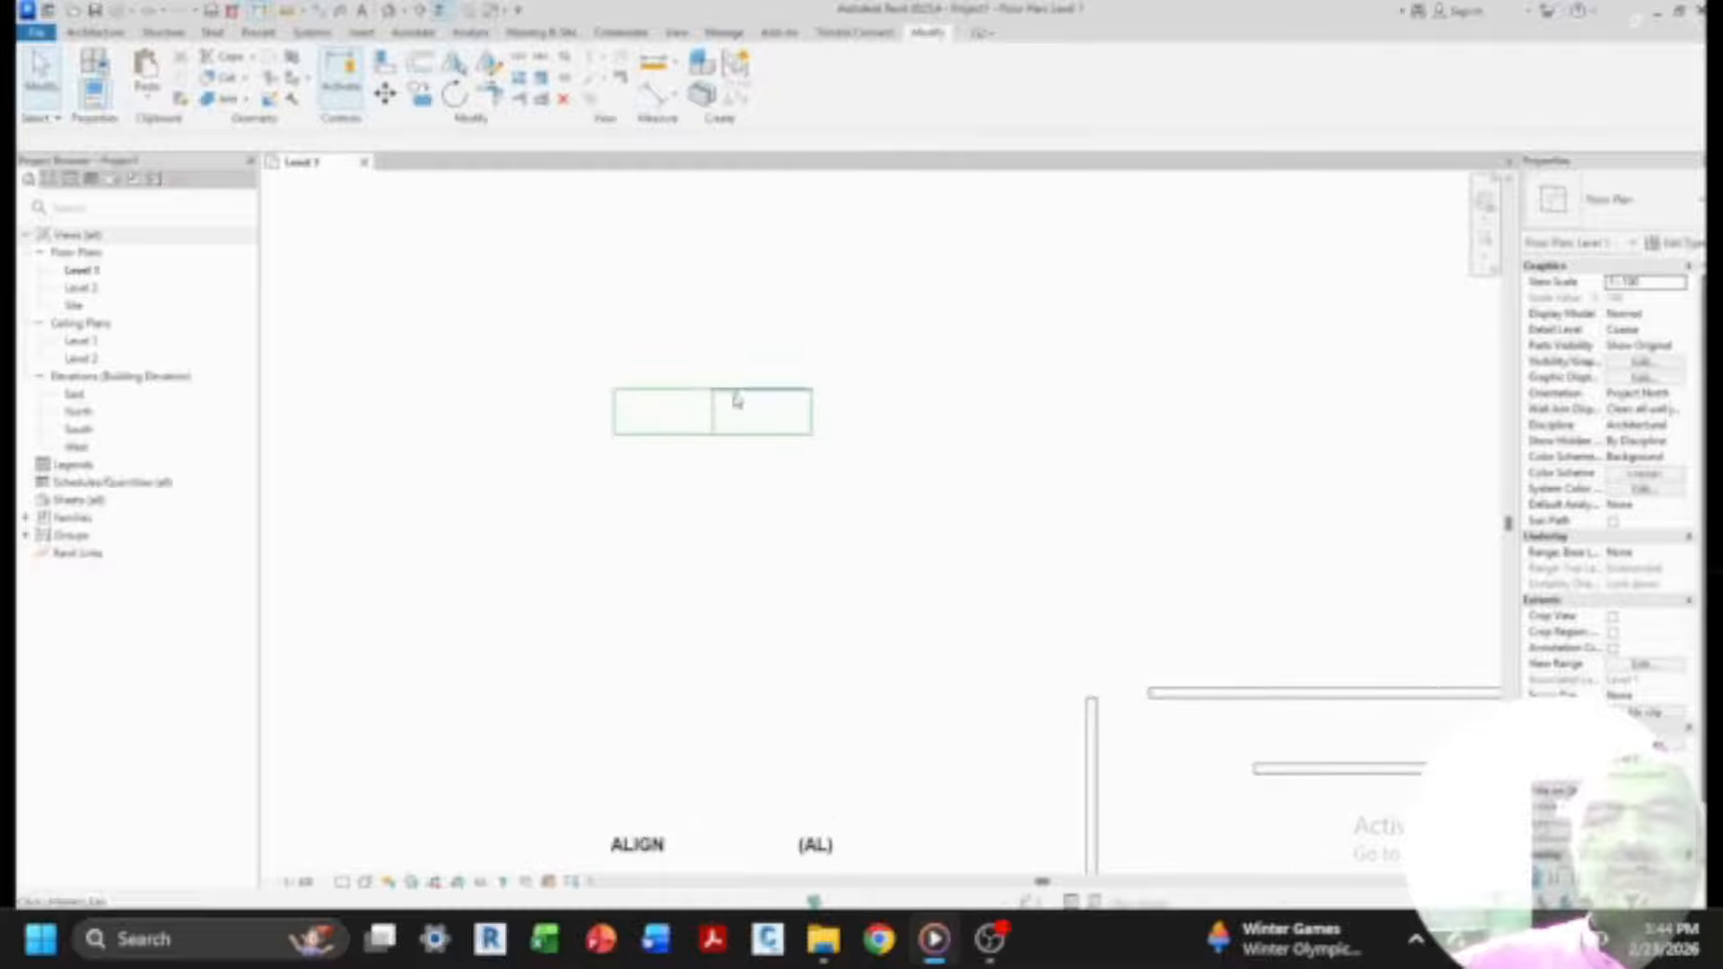
{"action": "scroll", "coordinate": [765, 414], "scroll_direction": "down", "scroll_amount": 3}
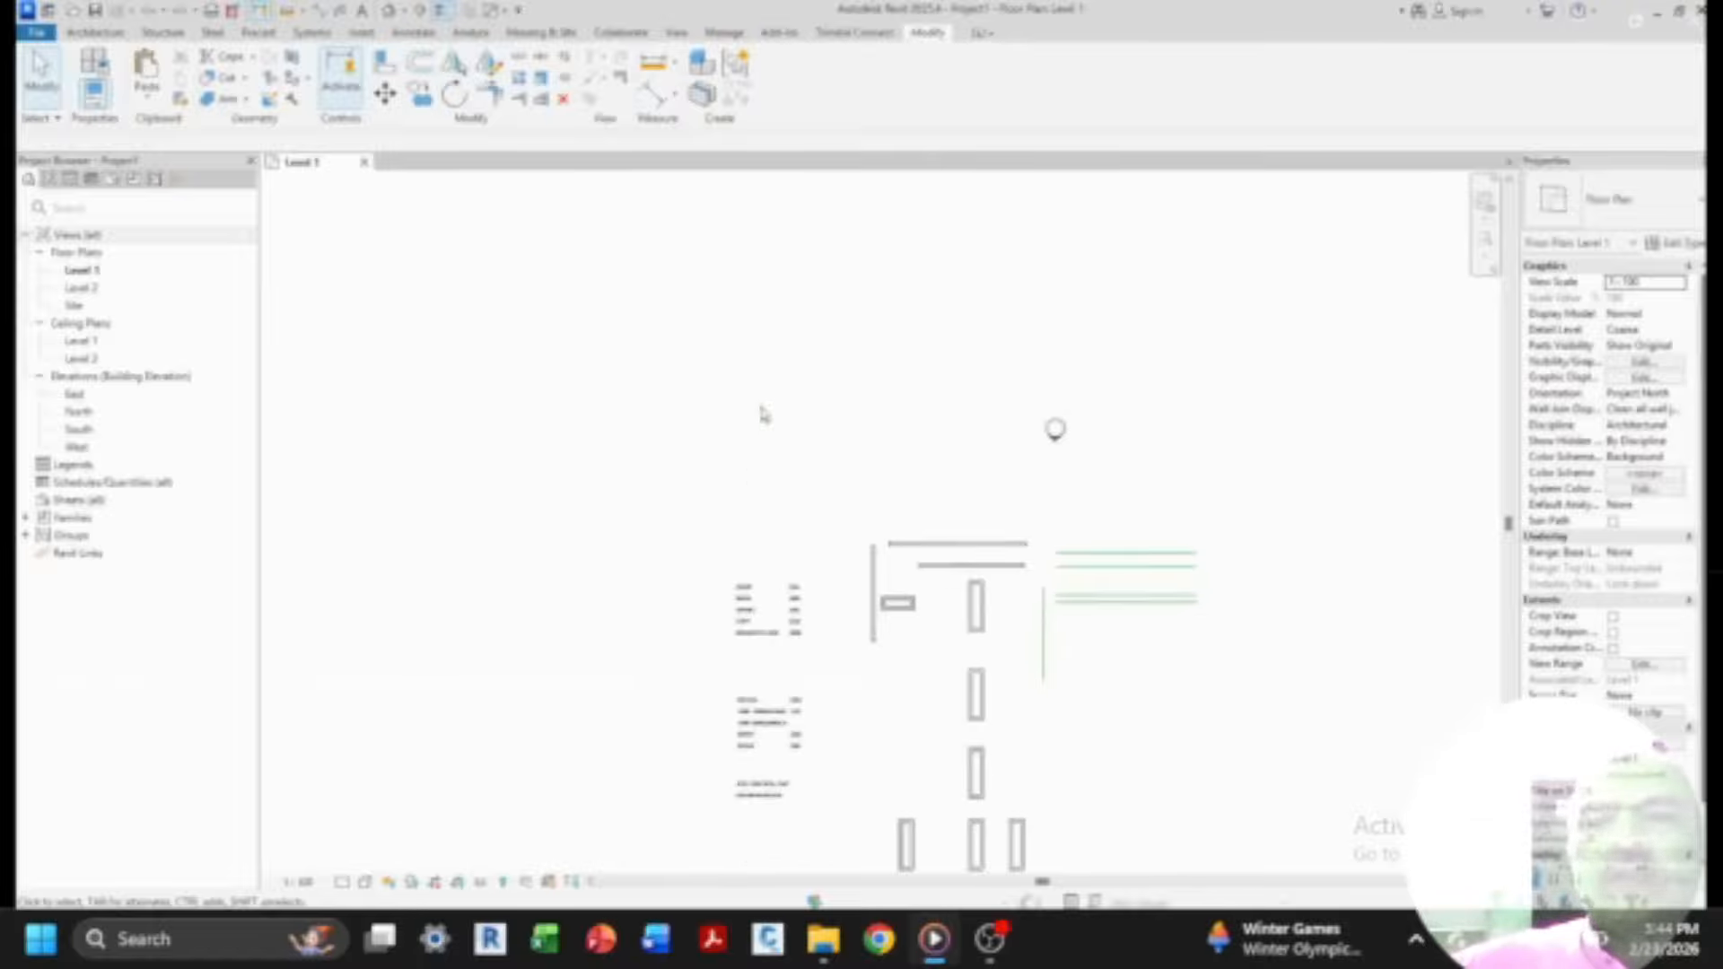
- Draw a horizontal model line about 5200 mm long in the empty area above the tool list
{"action": "left_click", "coordinate": [96, 33]}
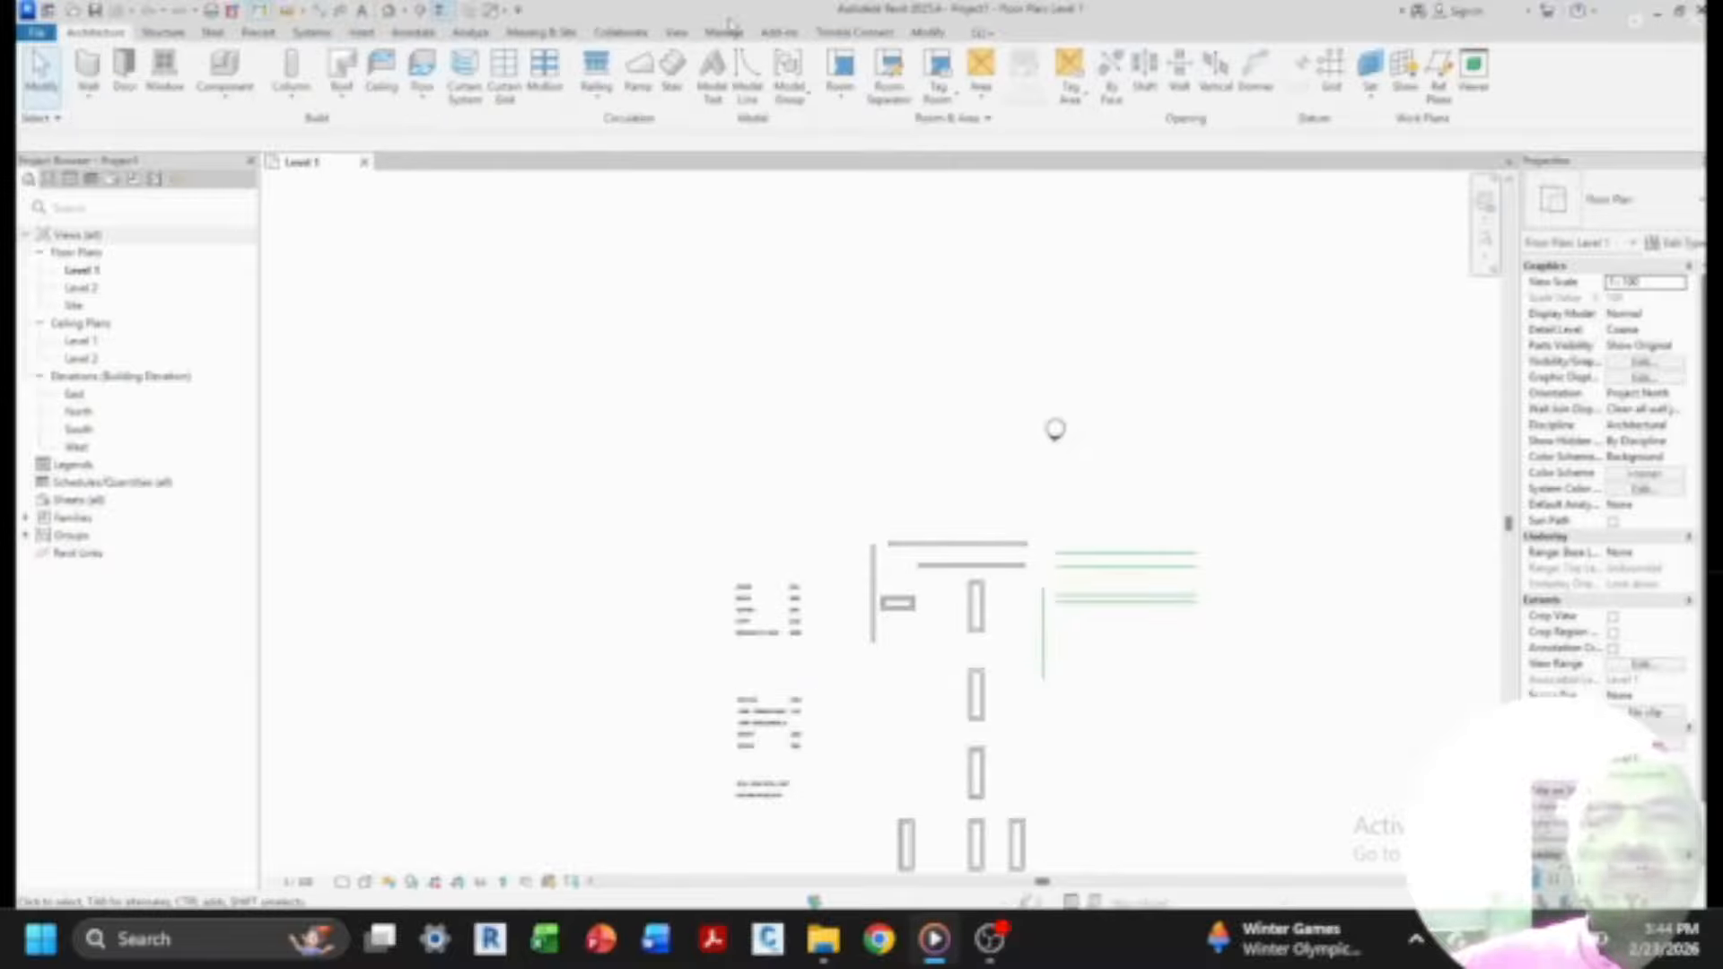
{"action": "left_click", "coordinate": [748, 85]}
{"action": "left_click", "coordinate": [796, 485]}
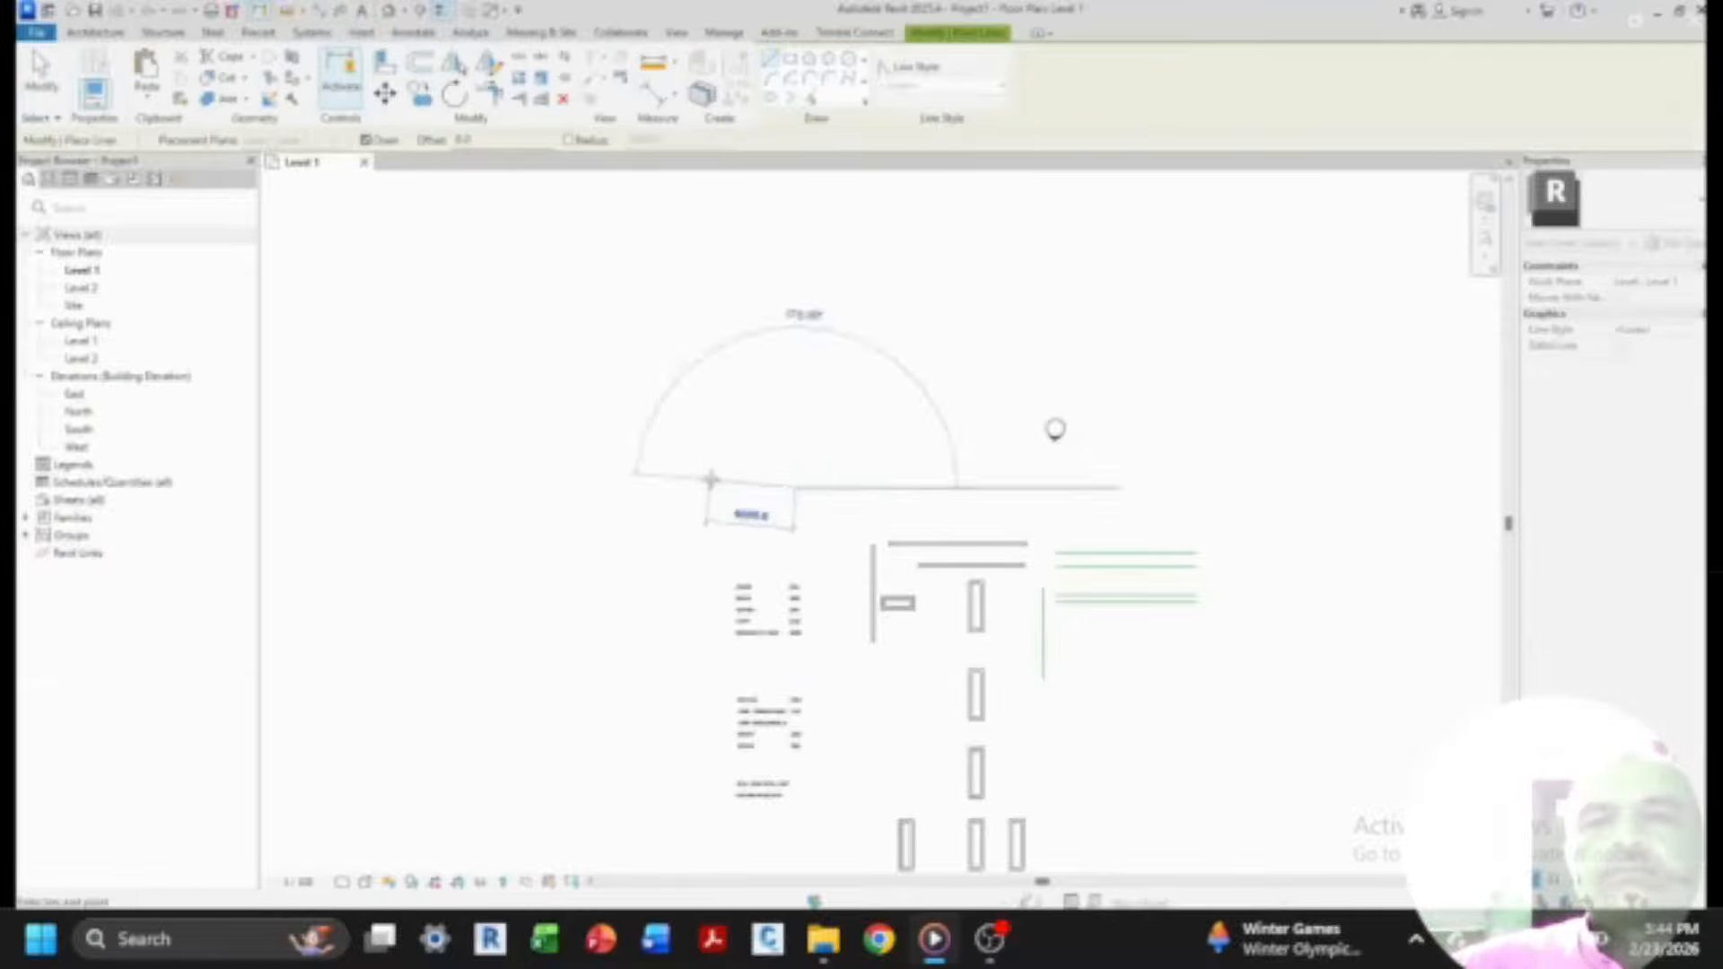
{"action": "key", "text": "Escape"}
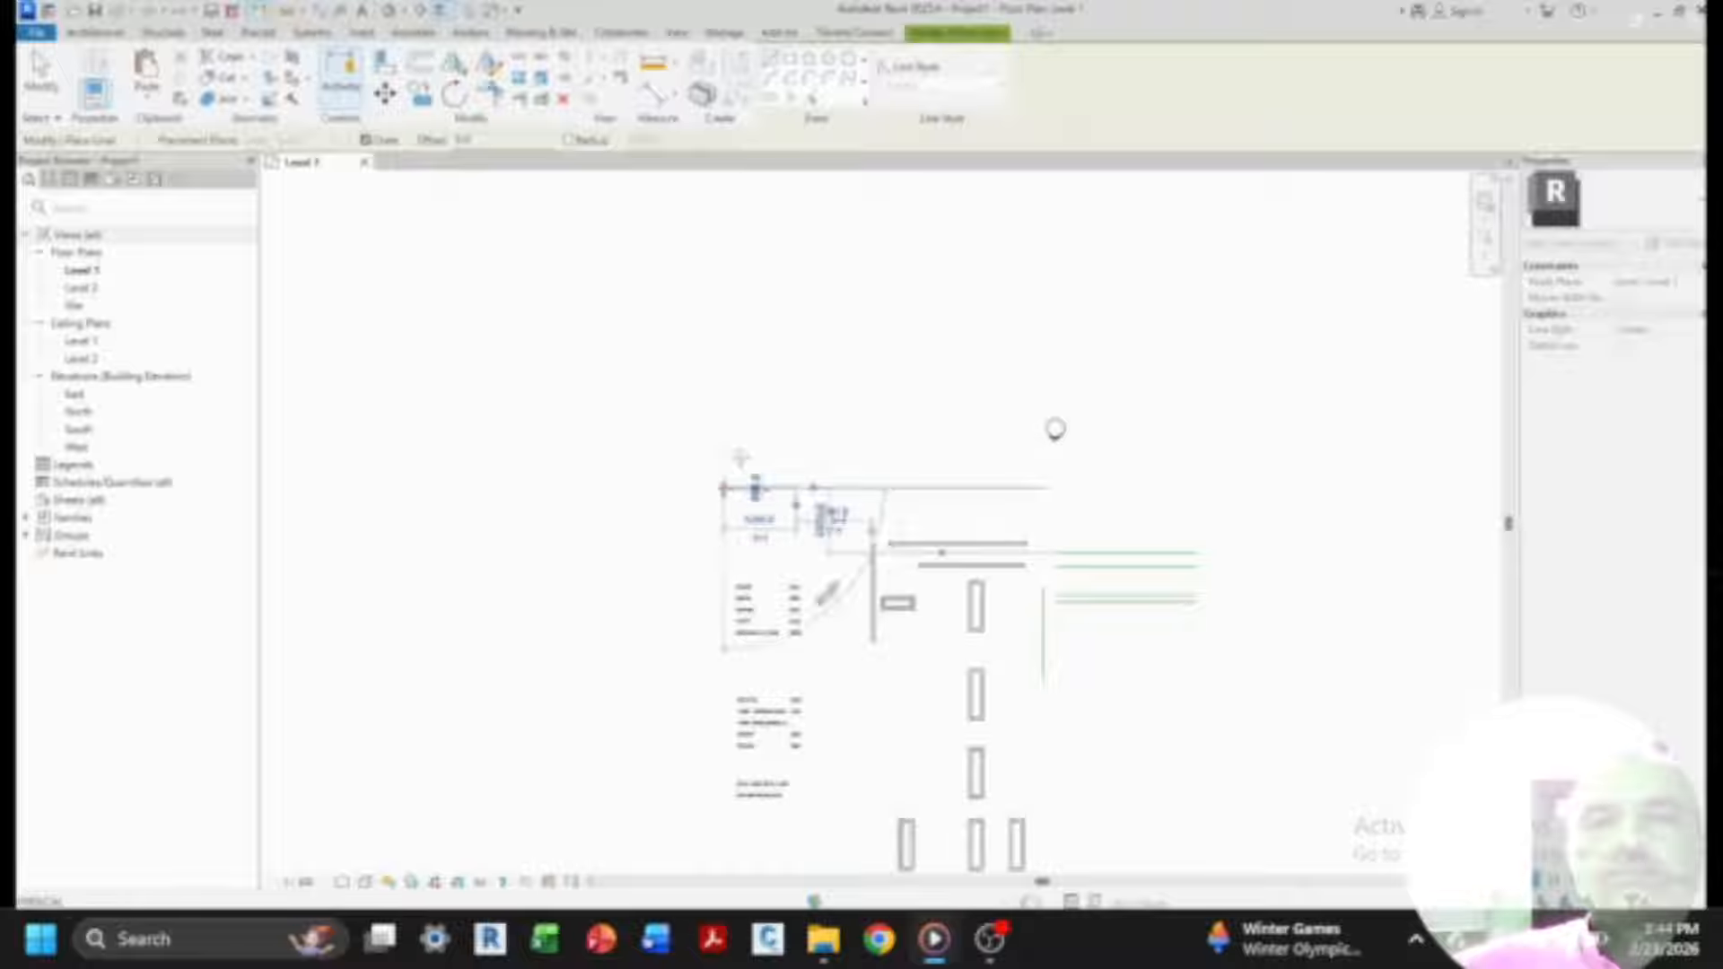
{"action": "key", "text": "Escape"}
- Mirror the model line downward with Mirror - Pick Axis, using the upper end edge of the tall vertical wall as the axis
{"action": "left_click", "coordinate": [766, 492]}
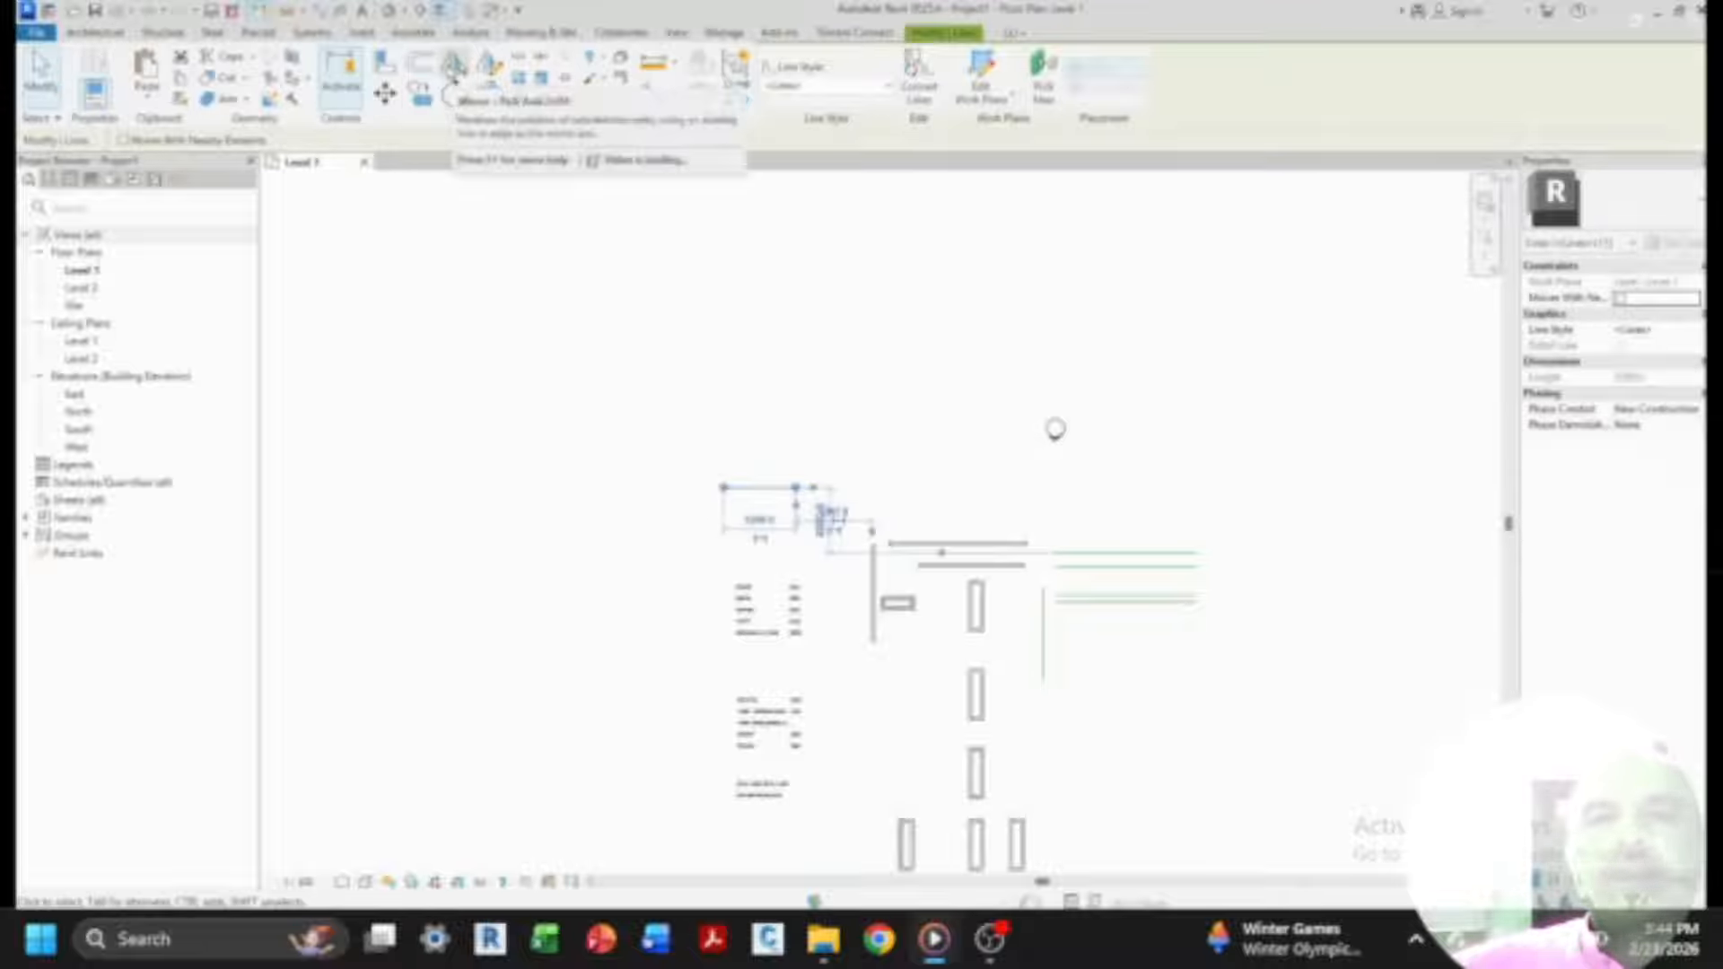
{"action": "key", "text": "Escape"}
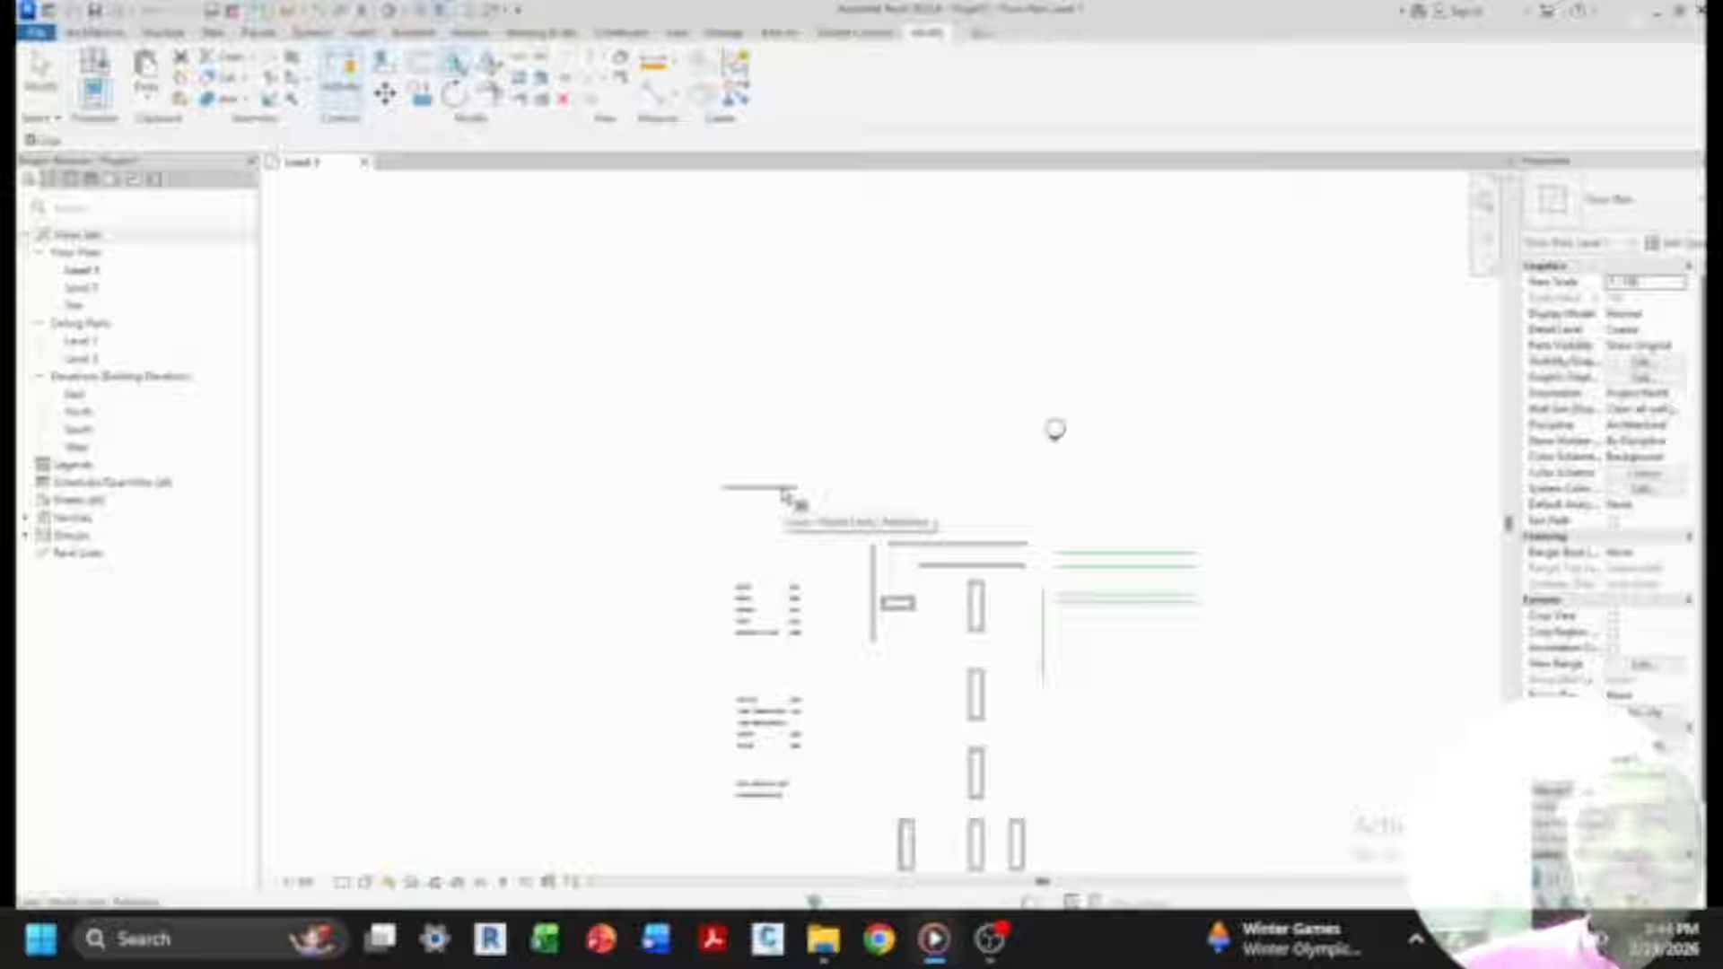
{"action": "scroll", "coordinate": [789, 502], "scroll_direction": "up", "scroll_amount": 2}
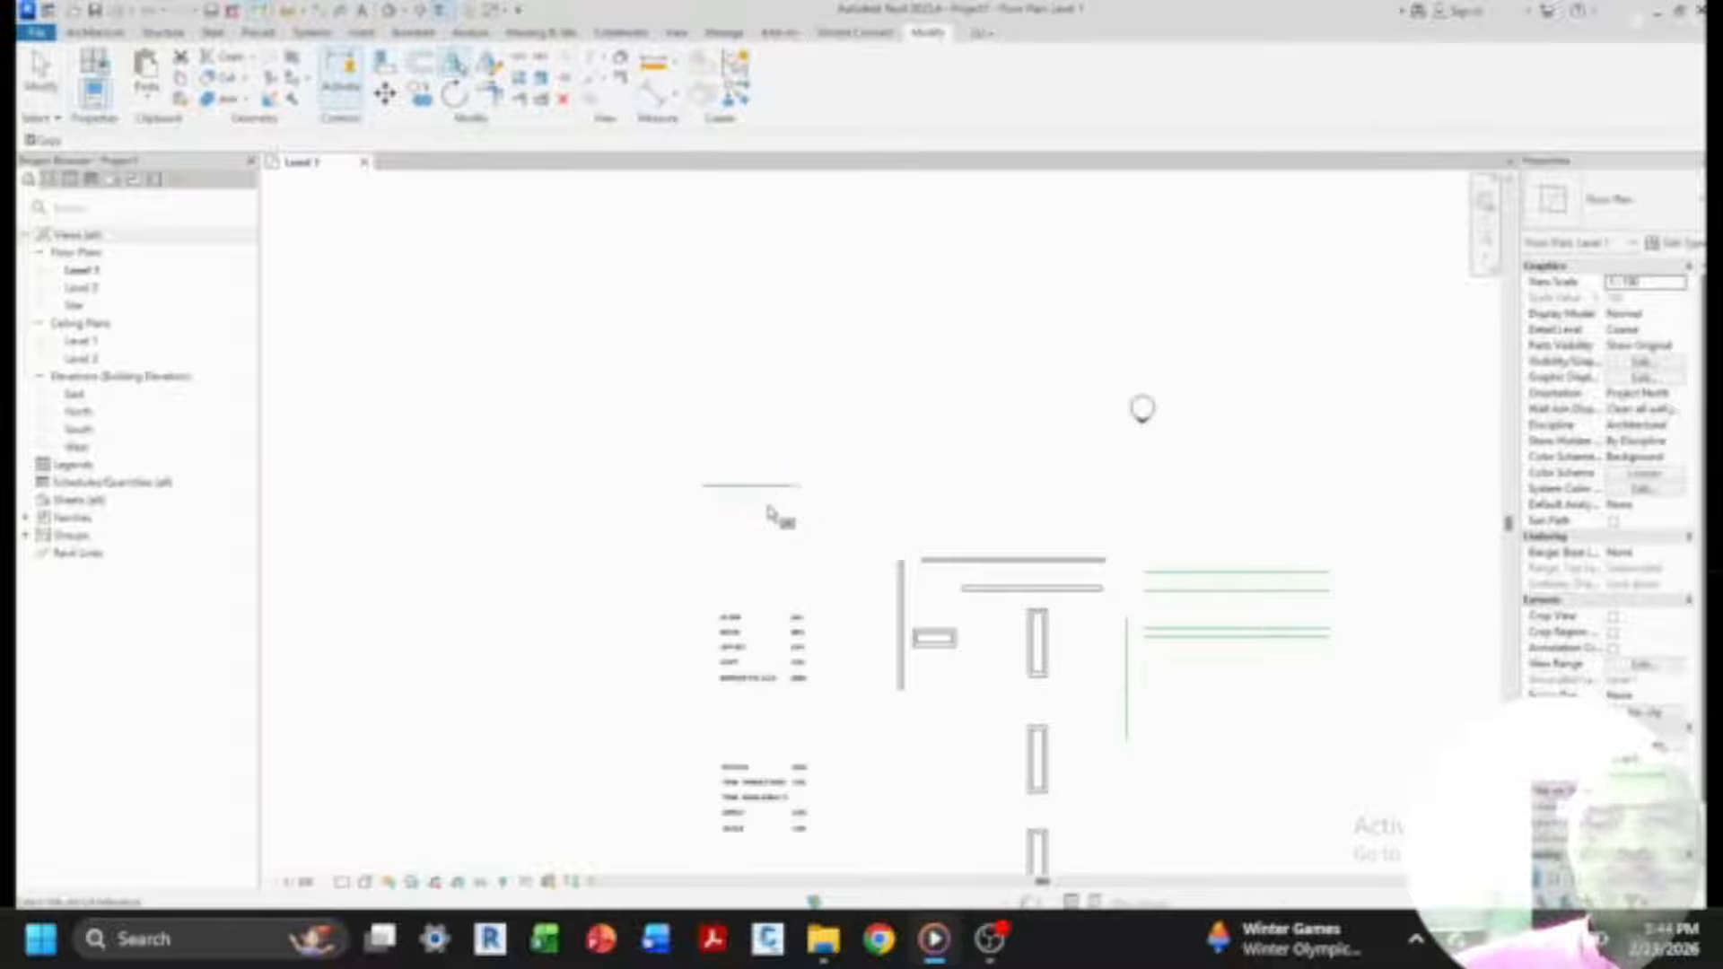
{"action": "left_click", "coordinate": [792, 495]}
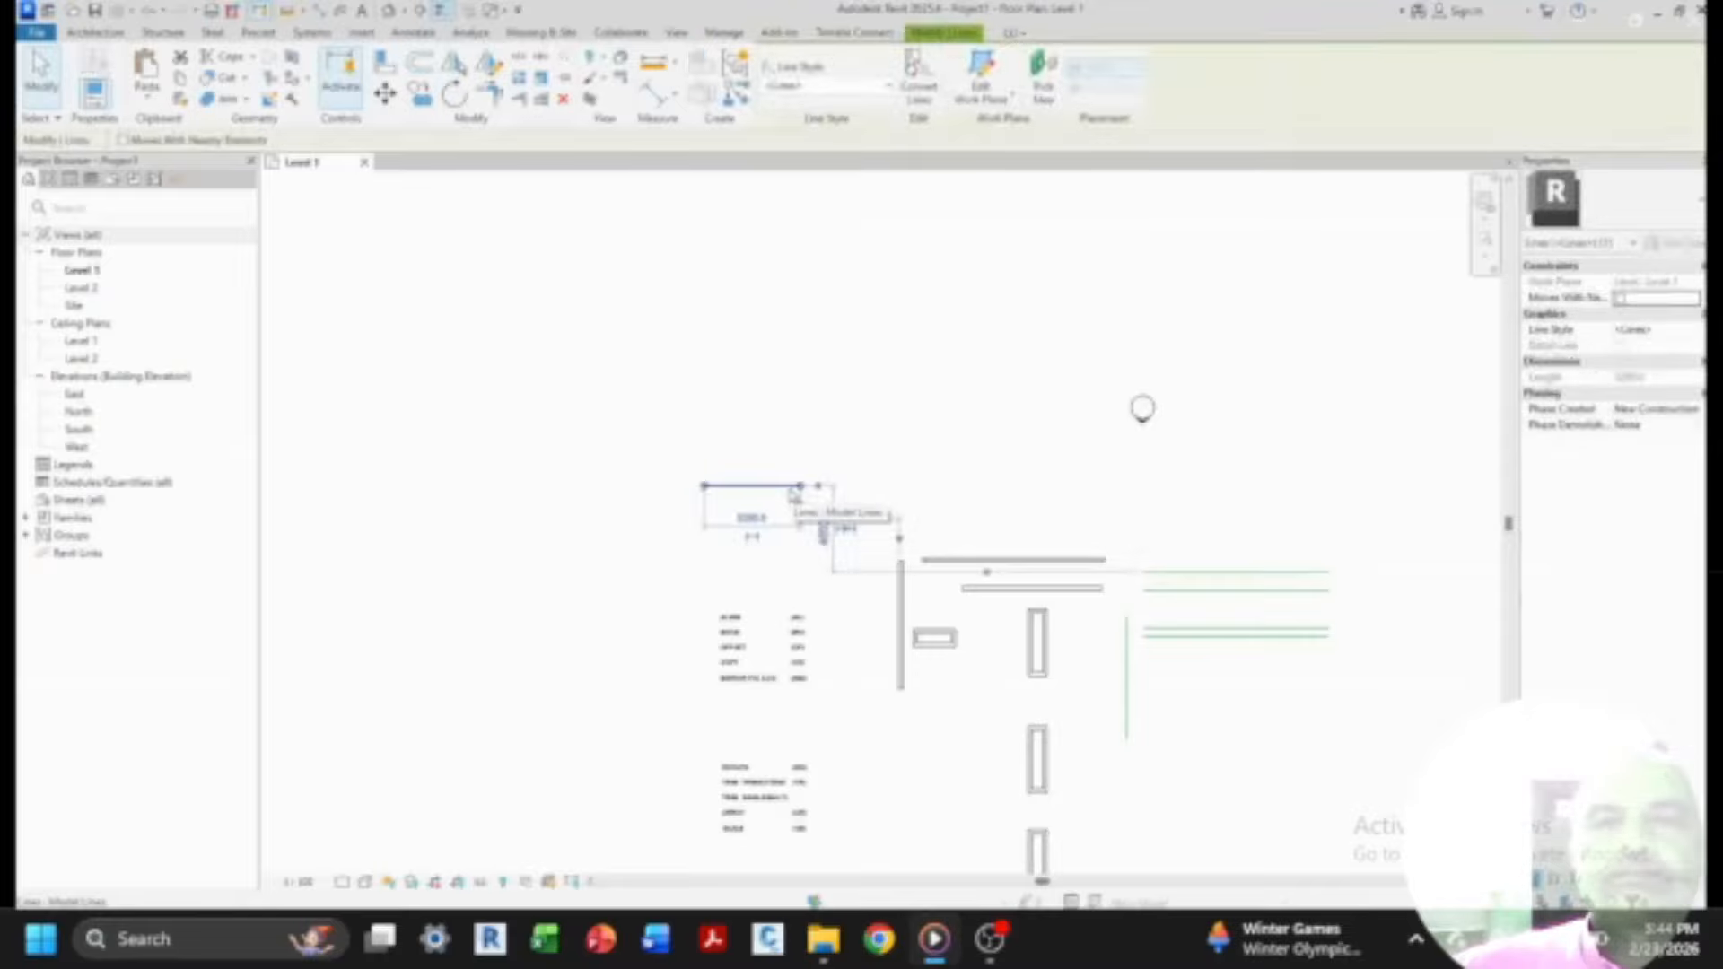
{"action": "key", "text": "m"}
{"action": "key", "text": "m"}
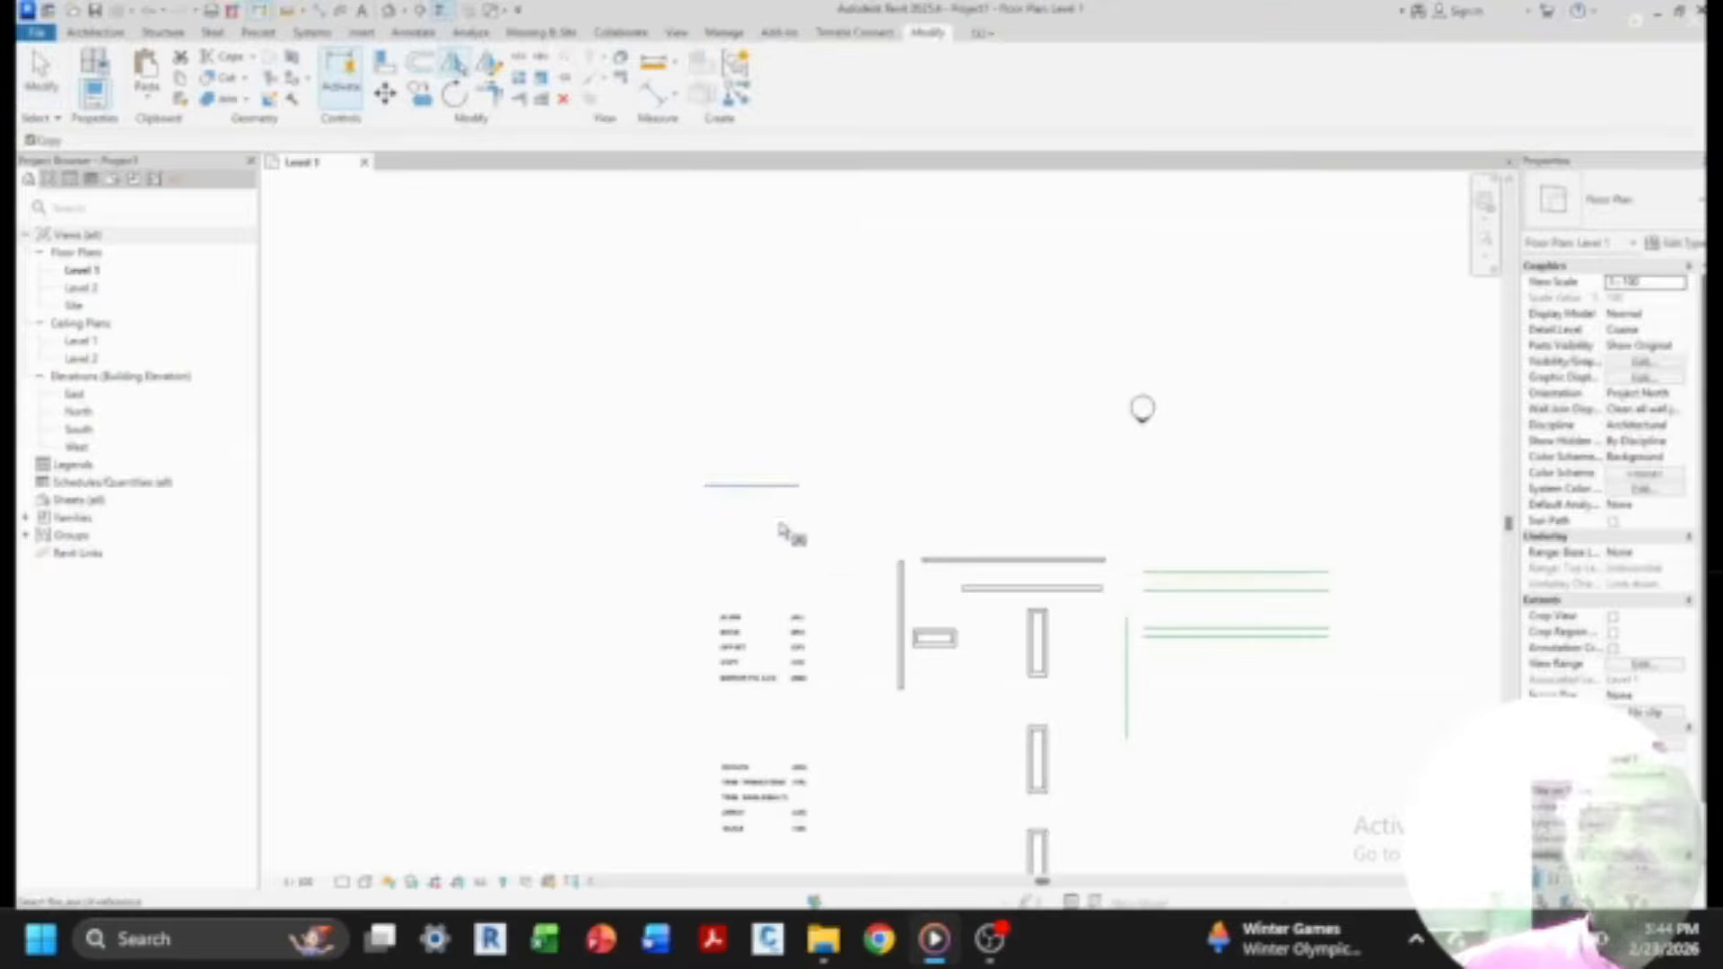
{"action": "left_click", "coordinate": [904, 567]}
{"action": "key", "text": "Escape"}
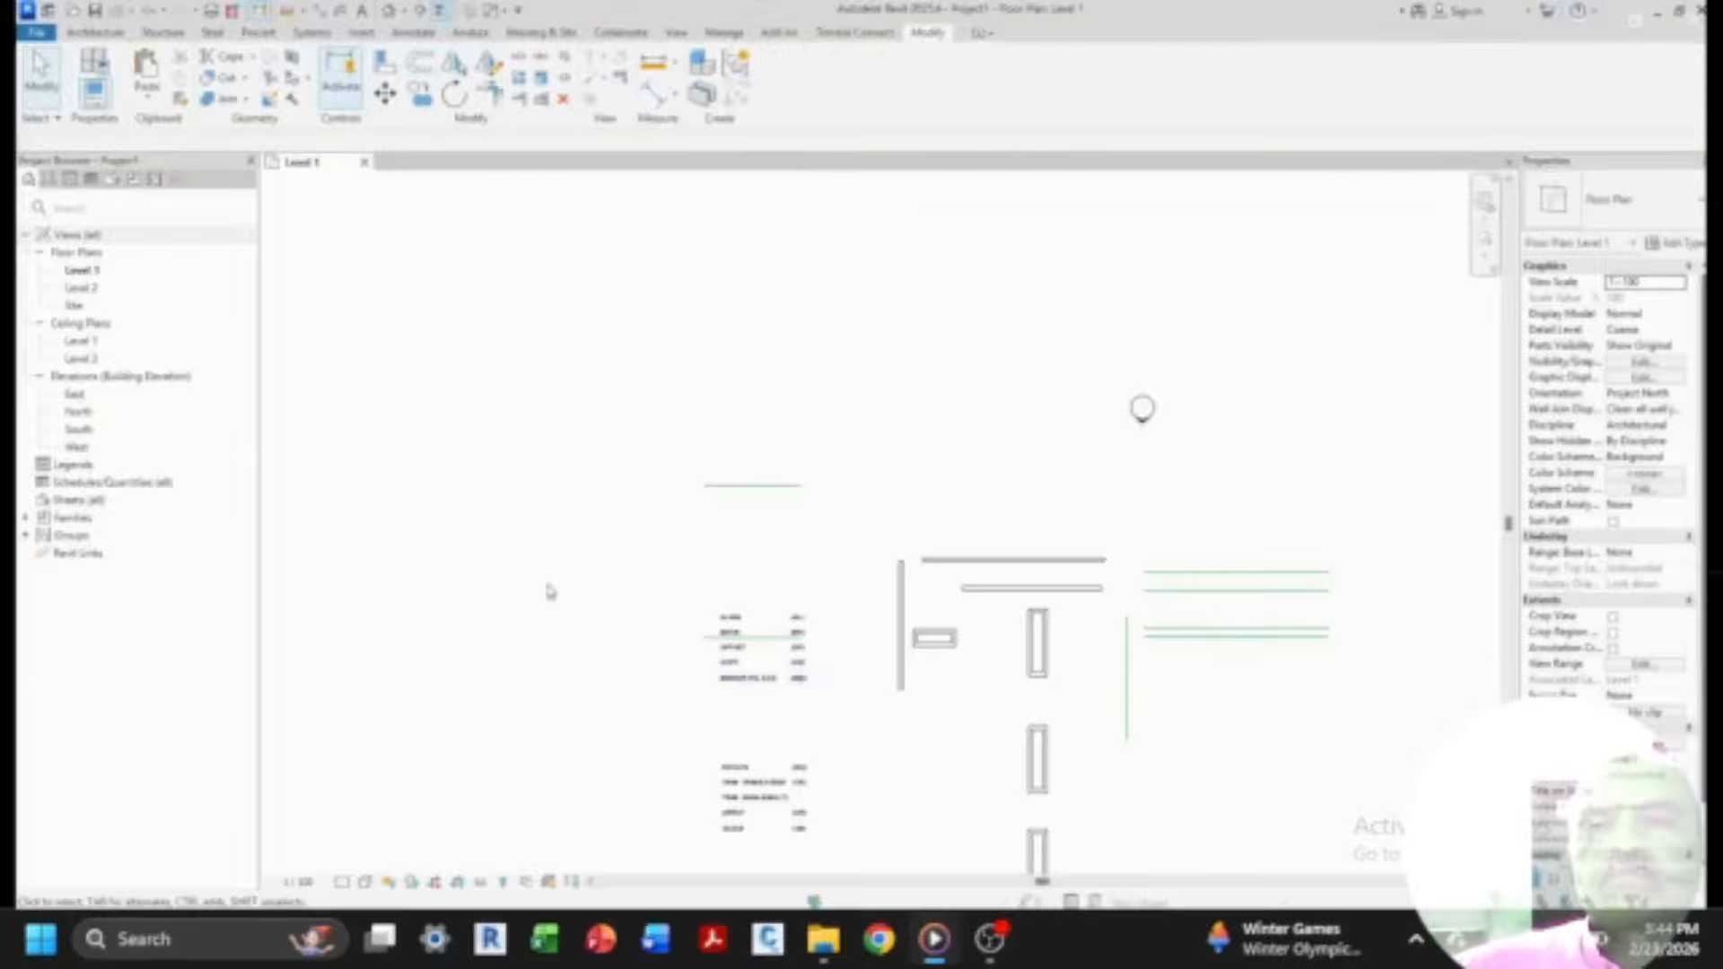
- Delete the mirrored model line that crosses the tool list
{"action": "scroll", "coordinate": [696, 669], "scroll_direction": "up", "scroll_amount": 2}
{"action": "left_click", "coordinate": [718, 630]}
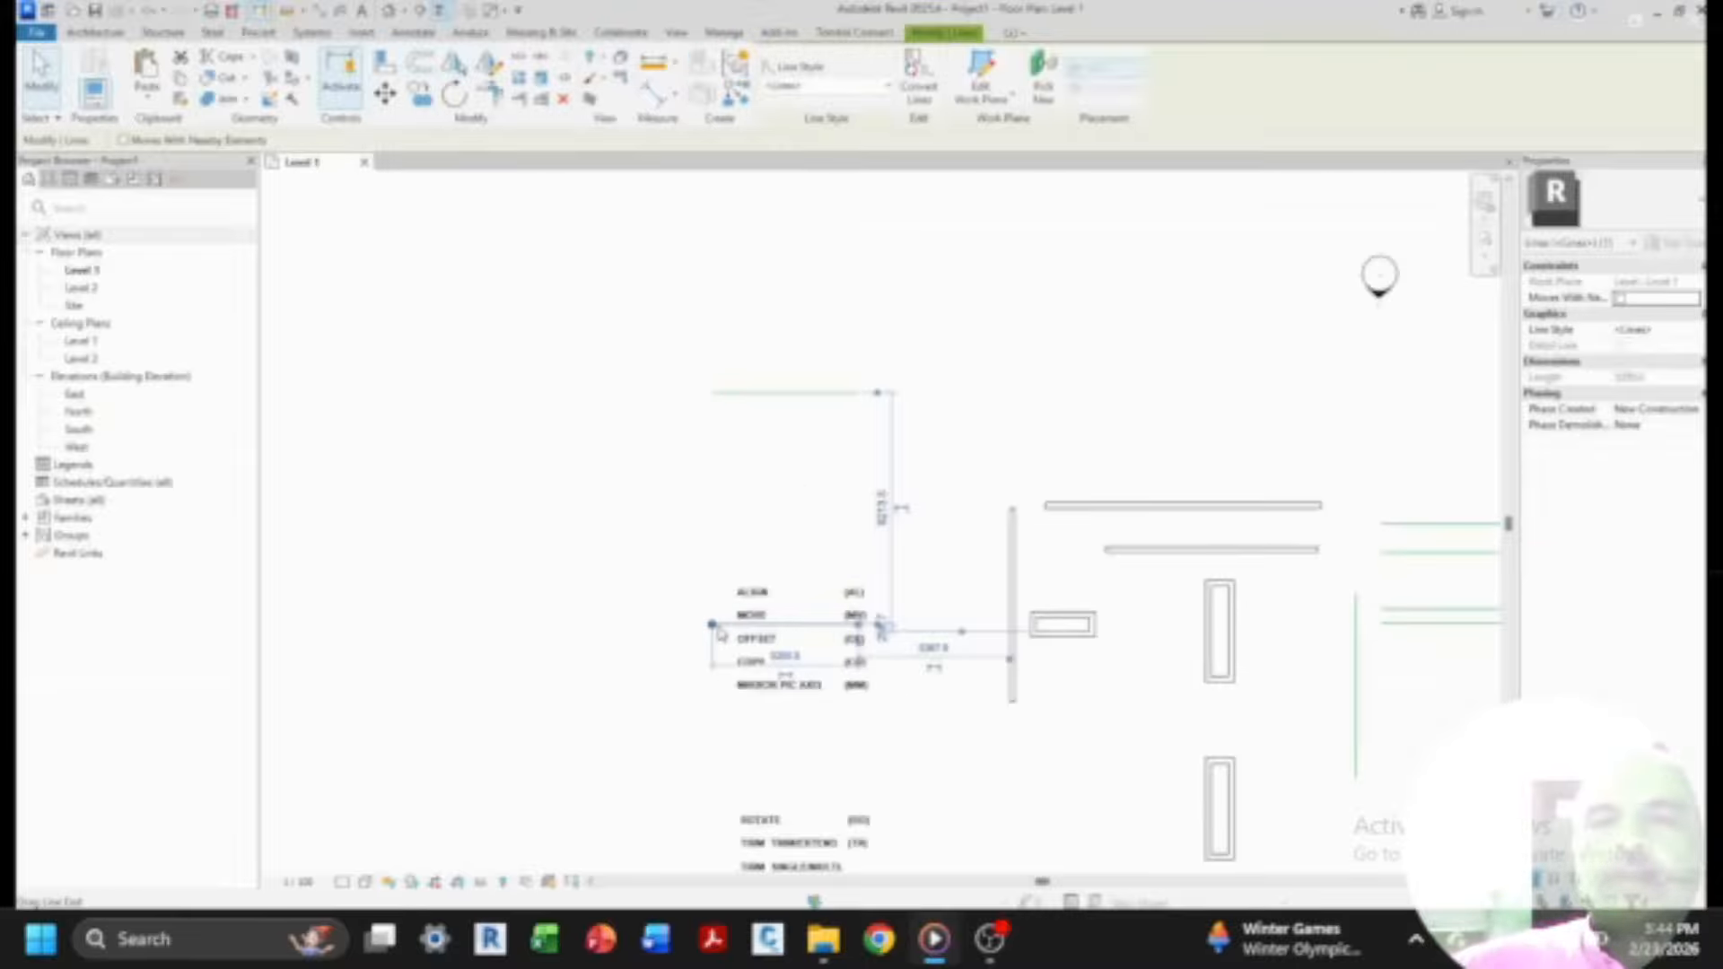
{"action": "key", "text": "Escape"}
{"action": "scroll", "coordinate": [675, 377], "scroll_direction": "down", "scroll_amount": 3}
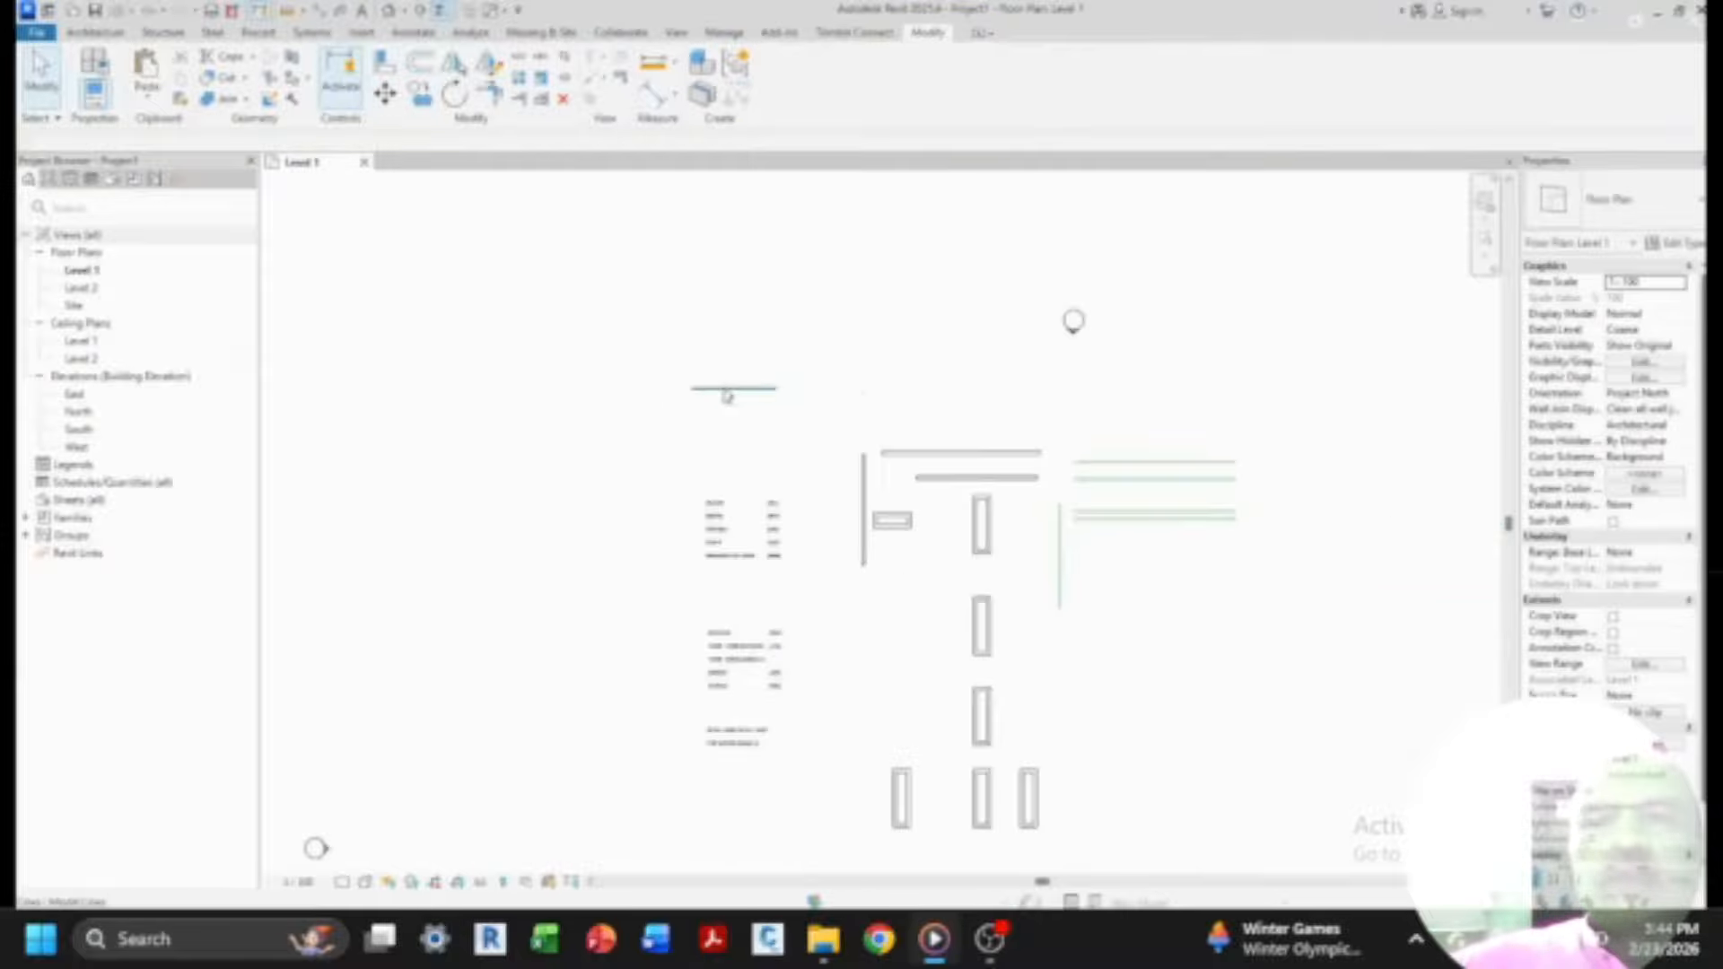
- Mirror the tall vertical wall upward with Mirror - Pick Axis, using the upper horizontal wall as the axis
{"action": "scroll", "coordinate": [727, 399], "scroll_direction": "up", "scroll_amount": 2}
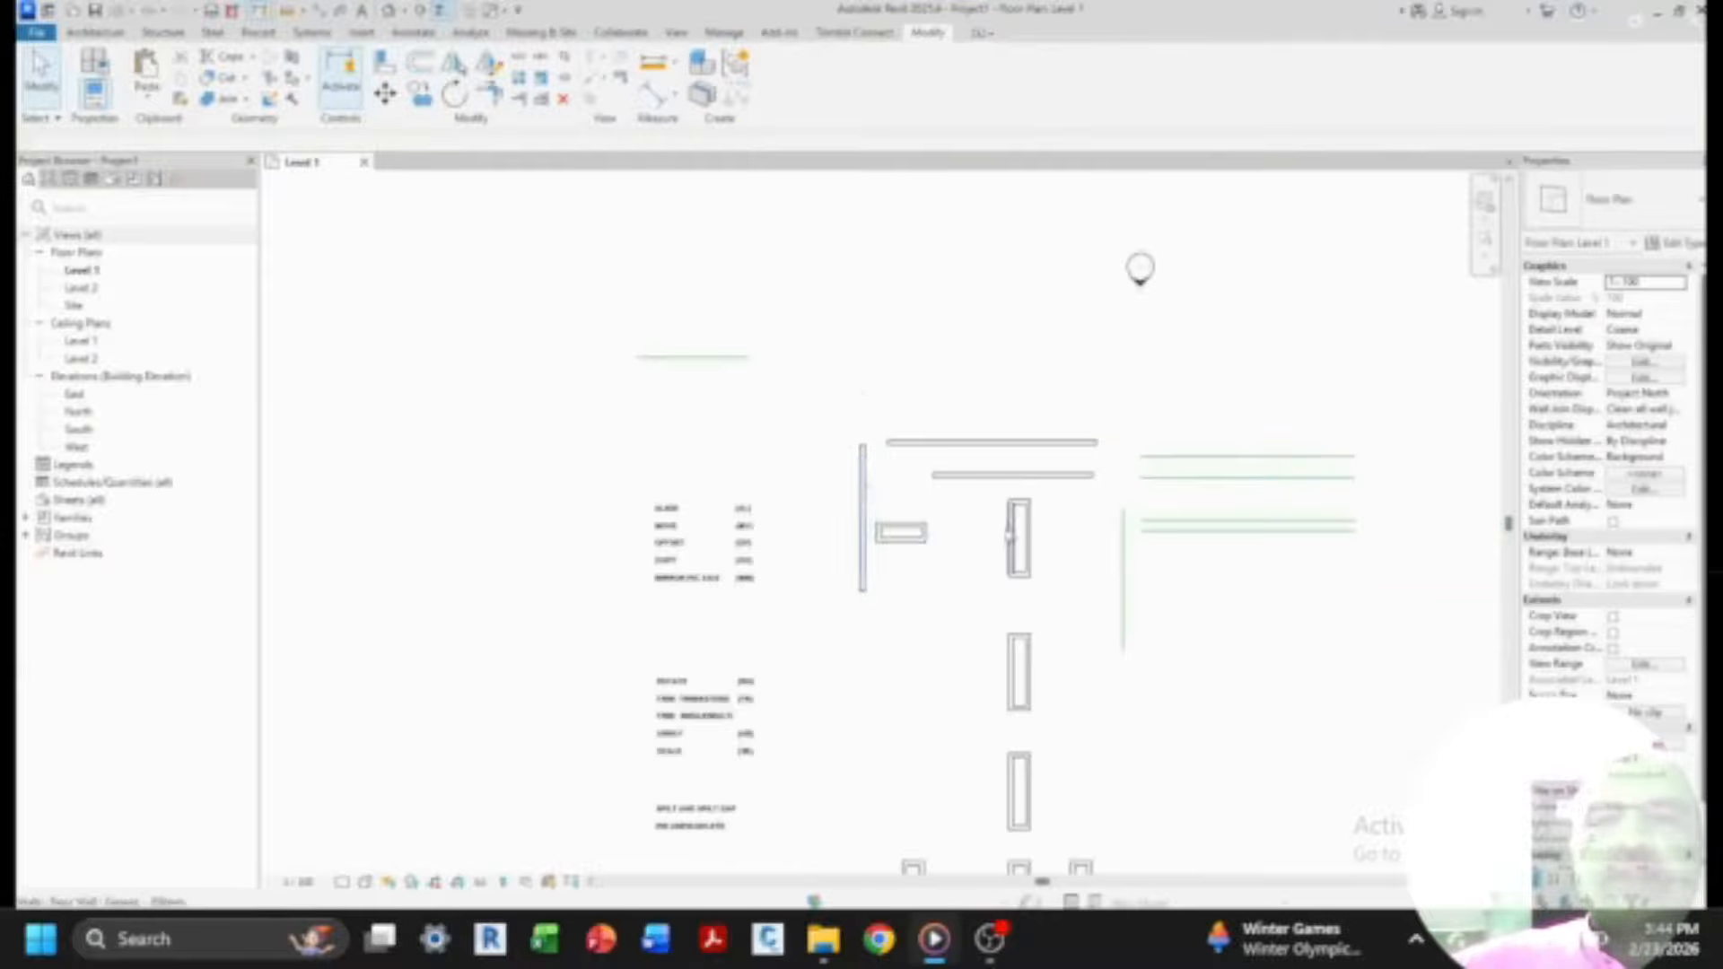
{"action": "scroll", "coordinate": [722, 415], "scroll_direction": "up", "scroll_amount": 2}
{"action": "left_click", "coordinate": [788, 503]}
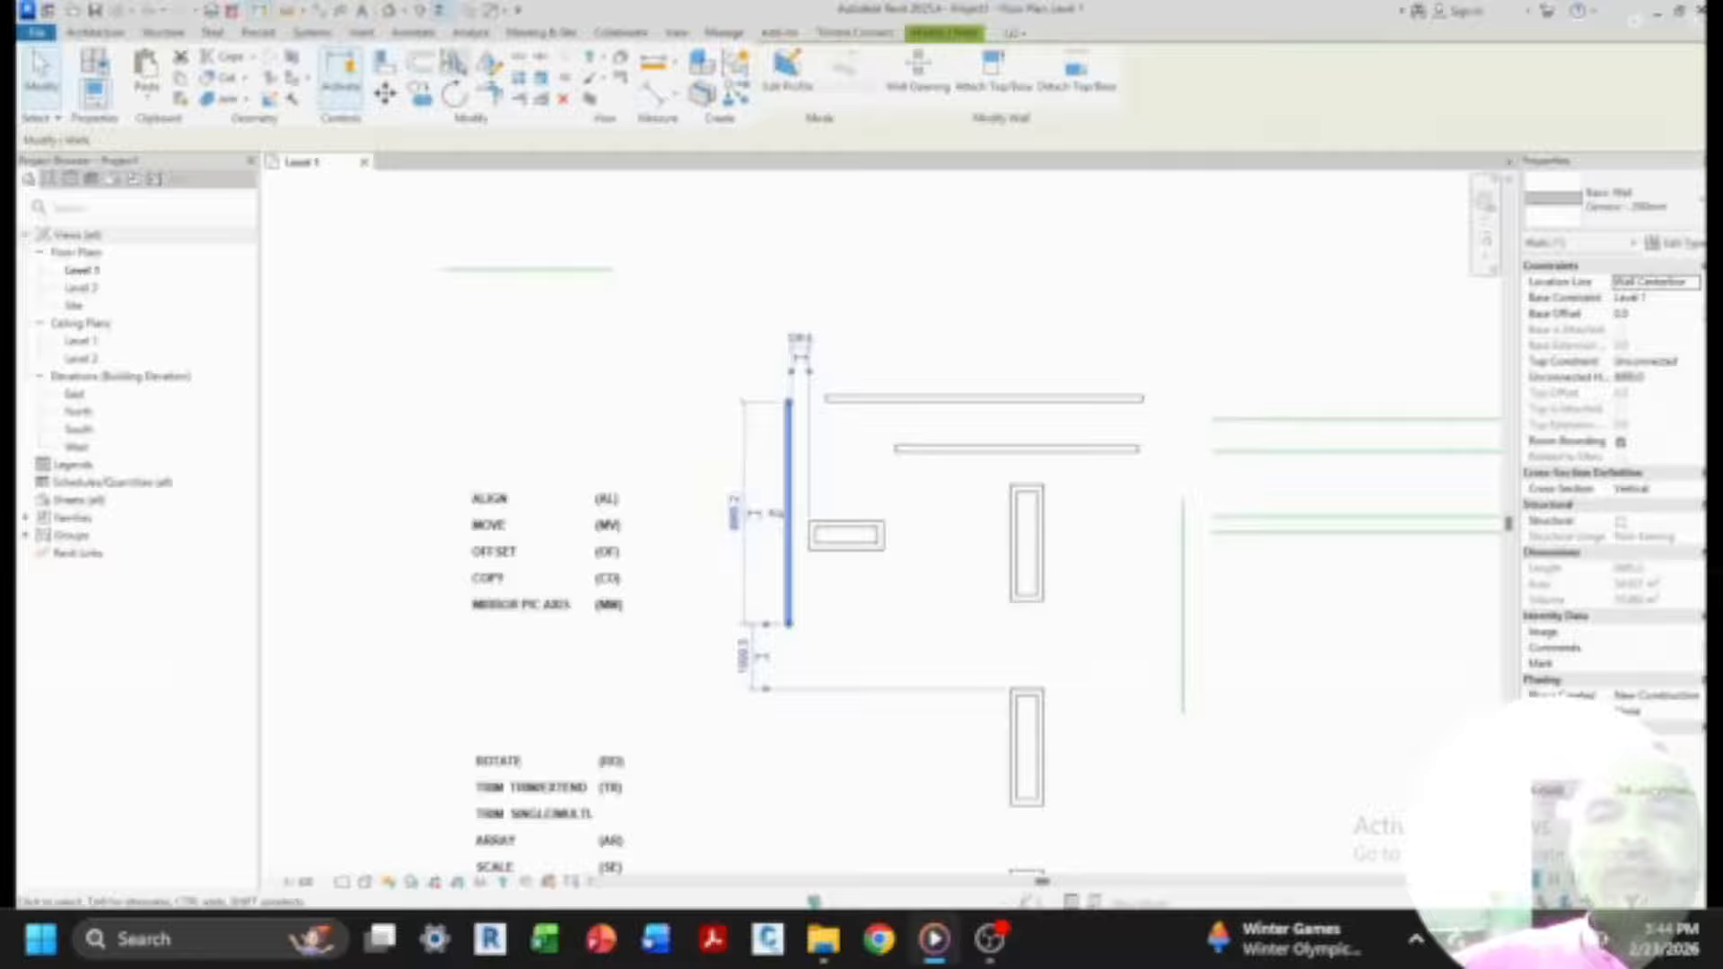
{"action": "key", "text": "c"}
{"action": "key", "text": "o"}
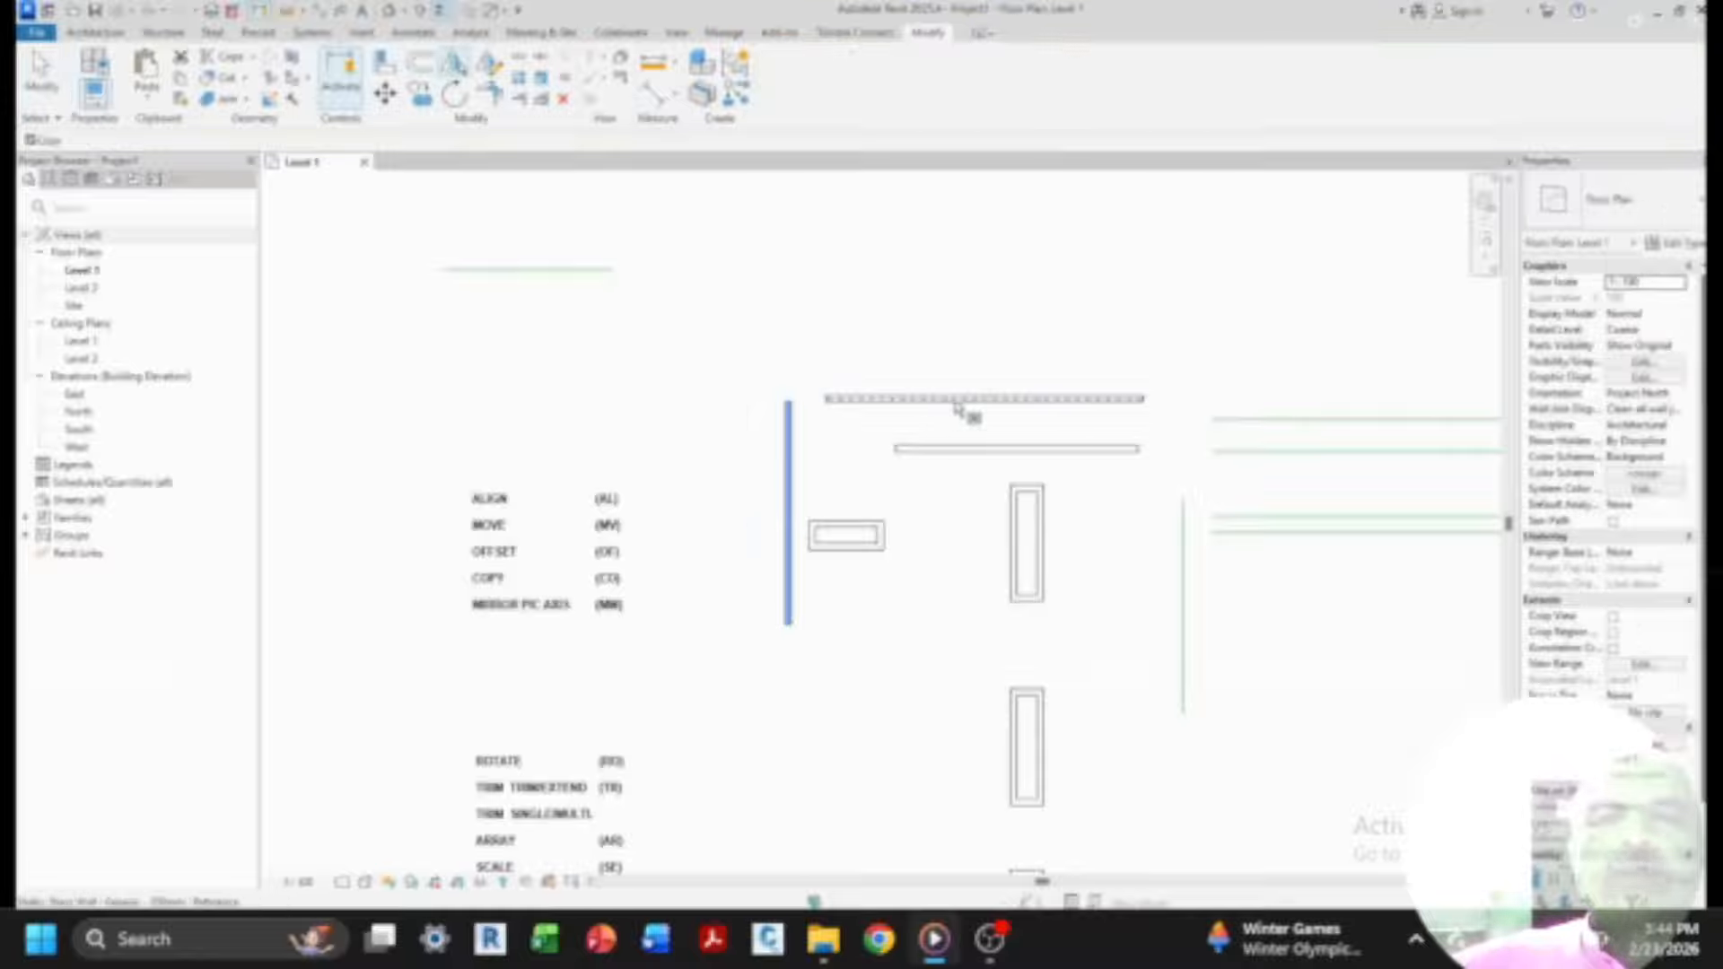
{"action": "left_click", "coordinate": [980, 400]}
{"action": "scroll", "coordinate": [904, 575], "scroll_direction": "down", "scroll_amount": 2}
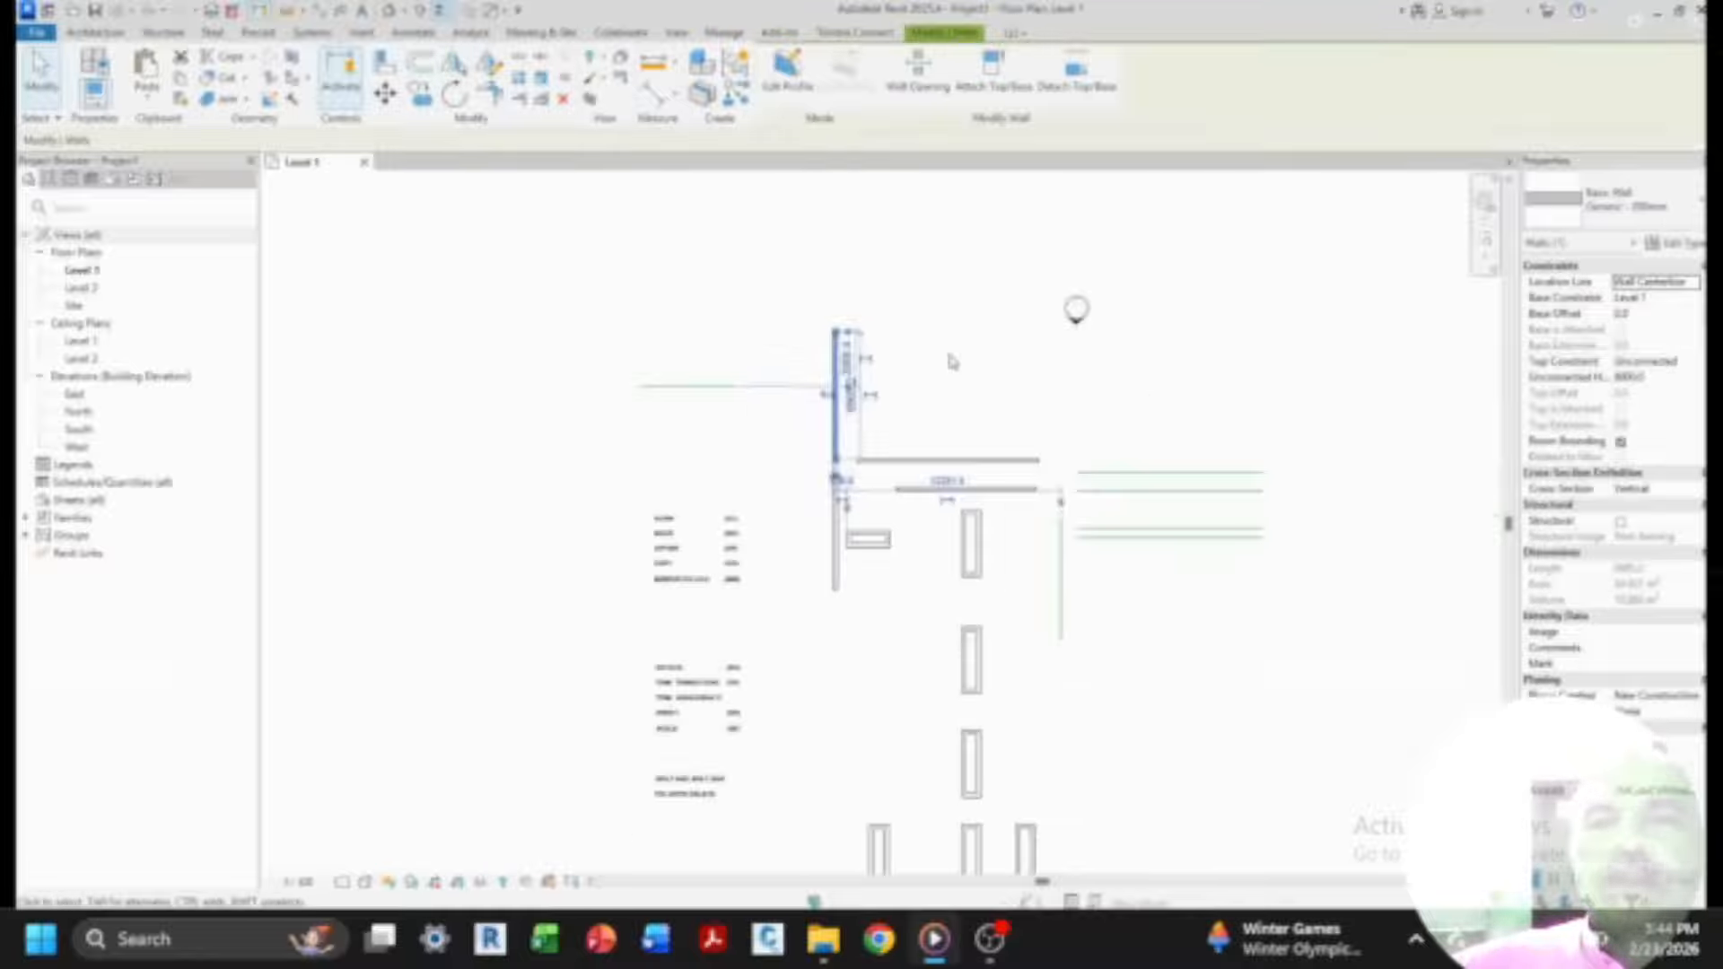
{"action": "key", "text": "Escape"}
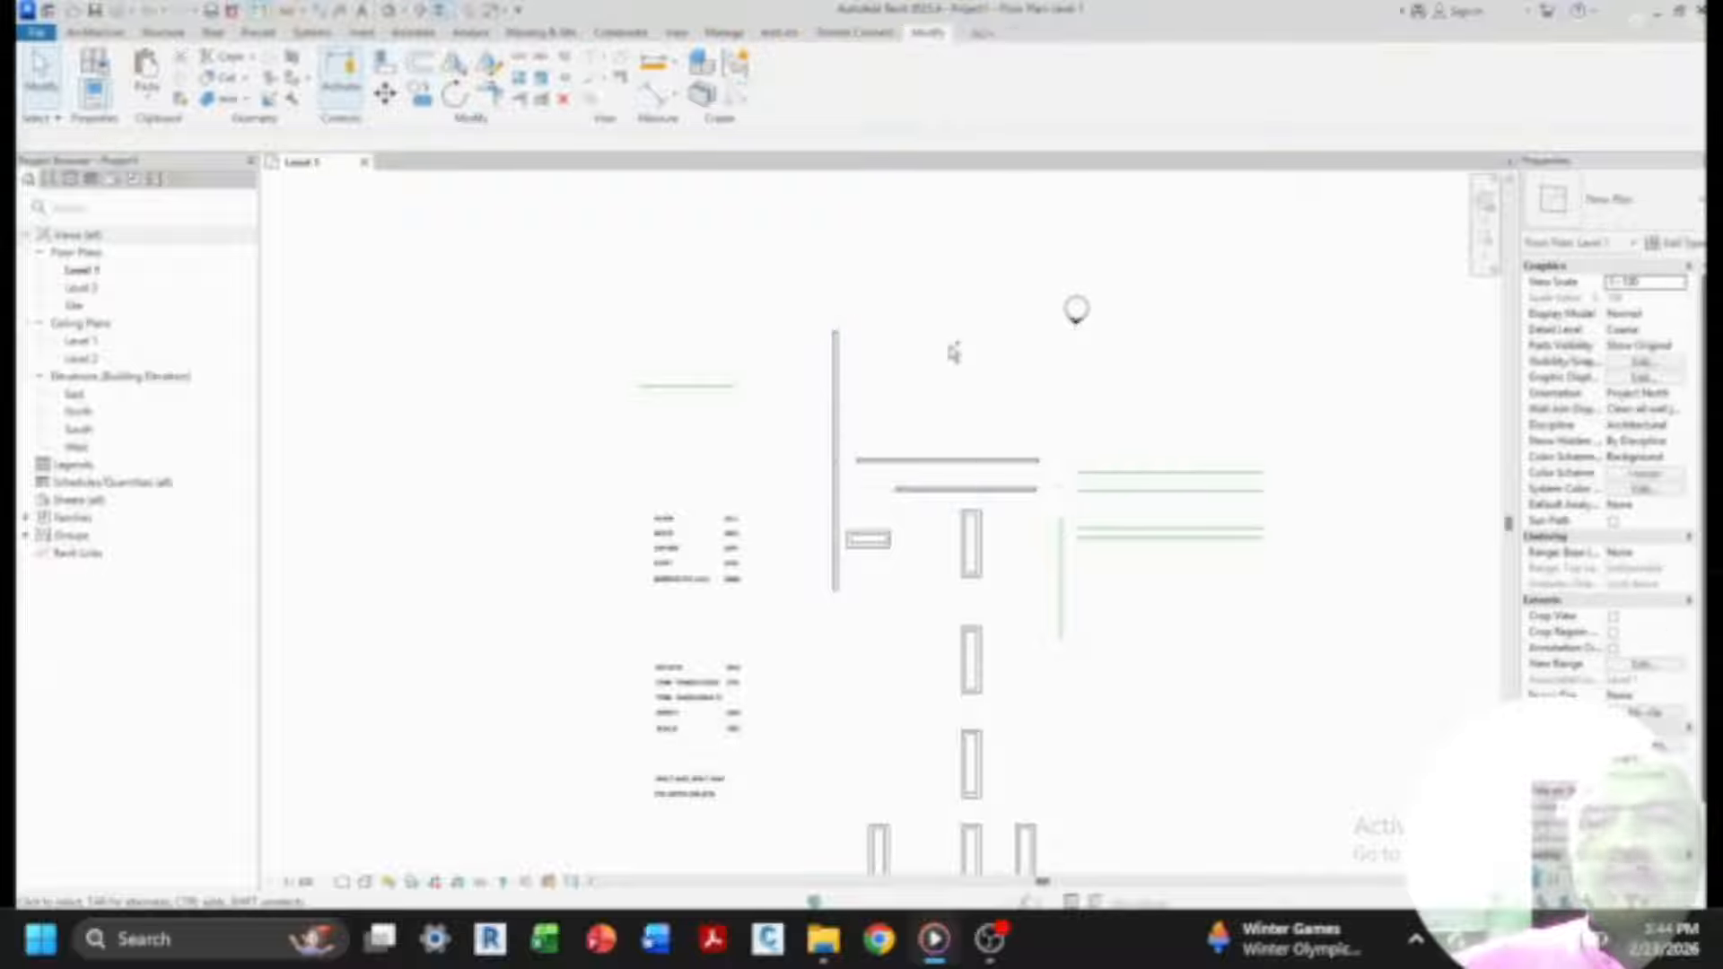
- Rotate a copy of the tall vertical wall about its upper endpoint by about 29° toward the tool list
{"action": "scroll", "coordinate": [953, 353], "scroll_direction": "up", "scroll_amount": 2}
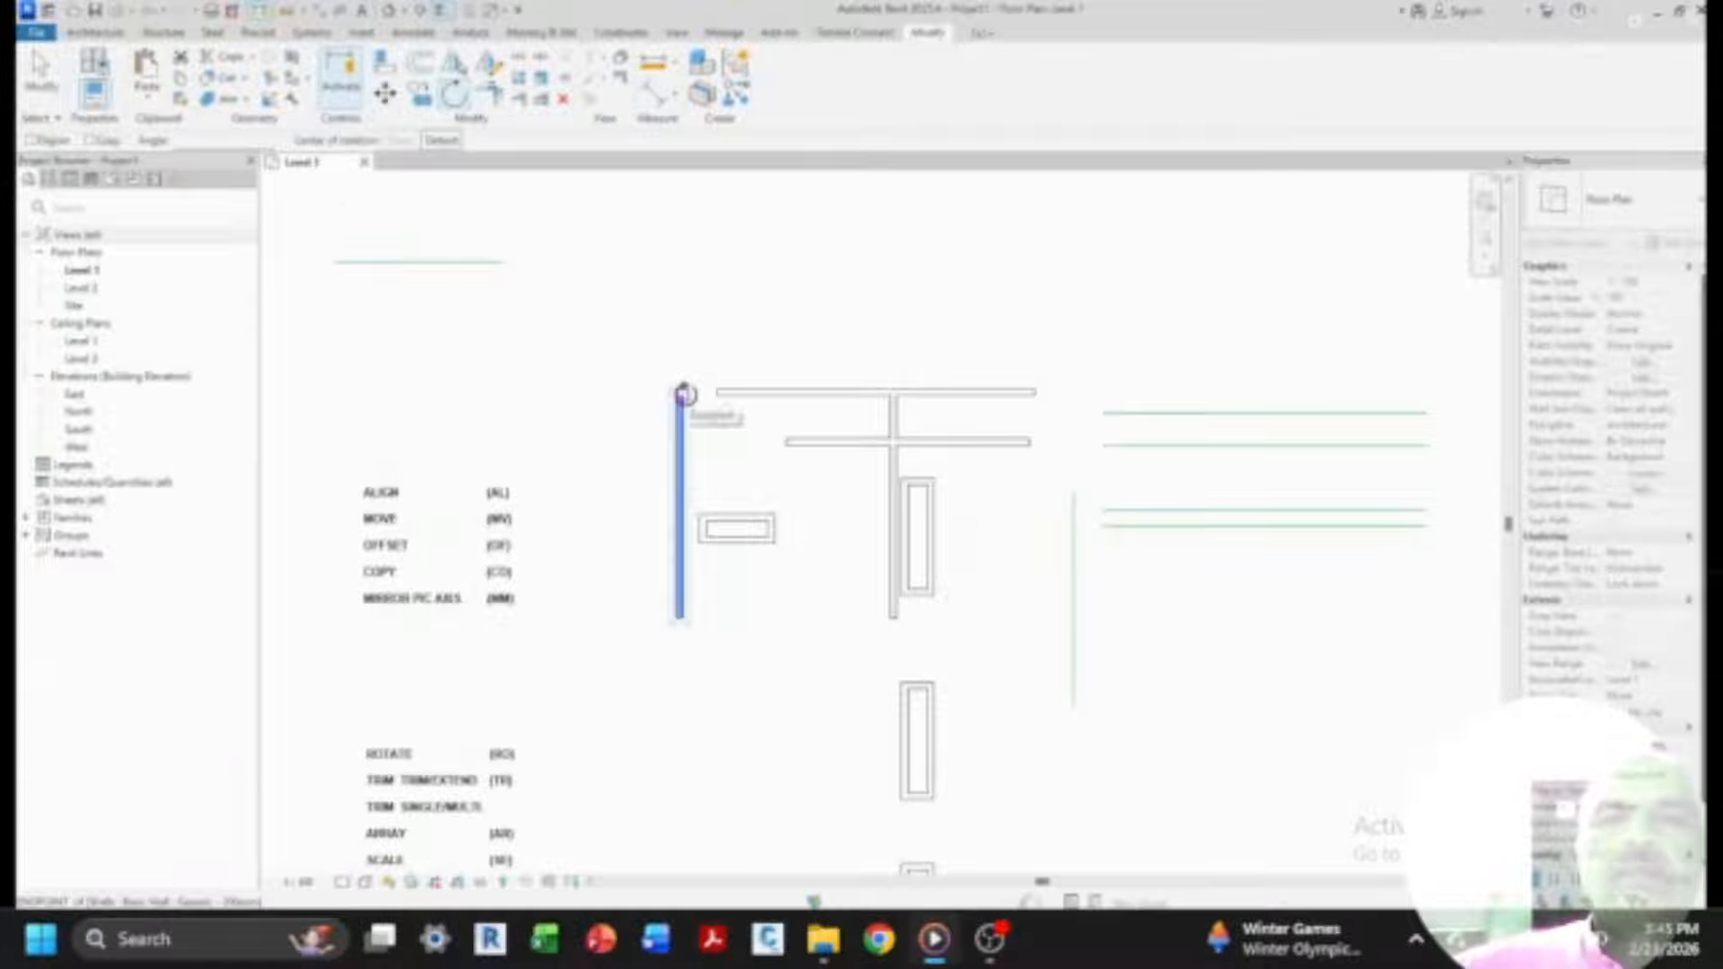
{"action": "left_click", "coordinate": [684, 393]}
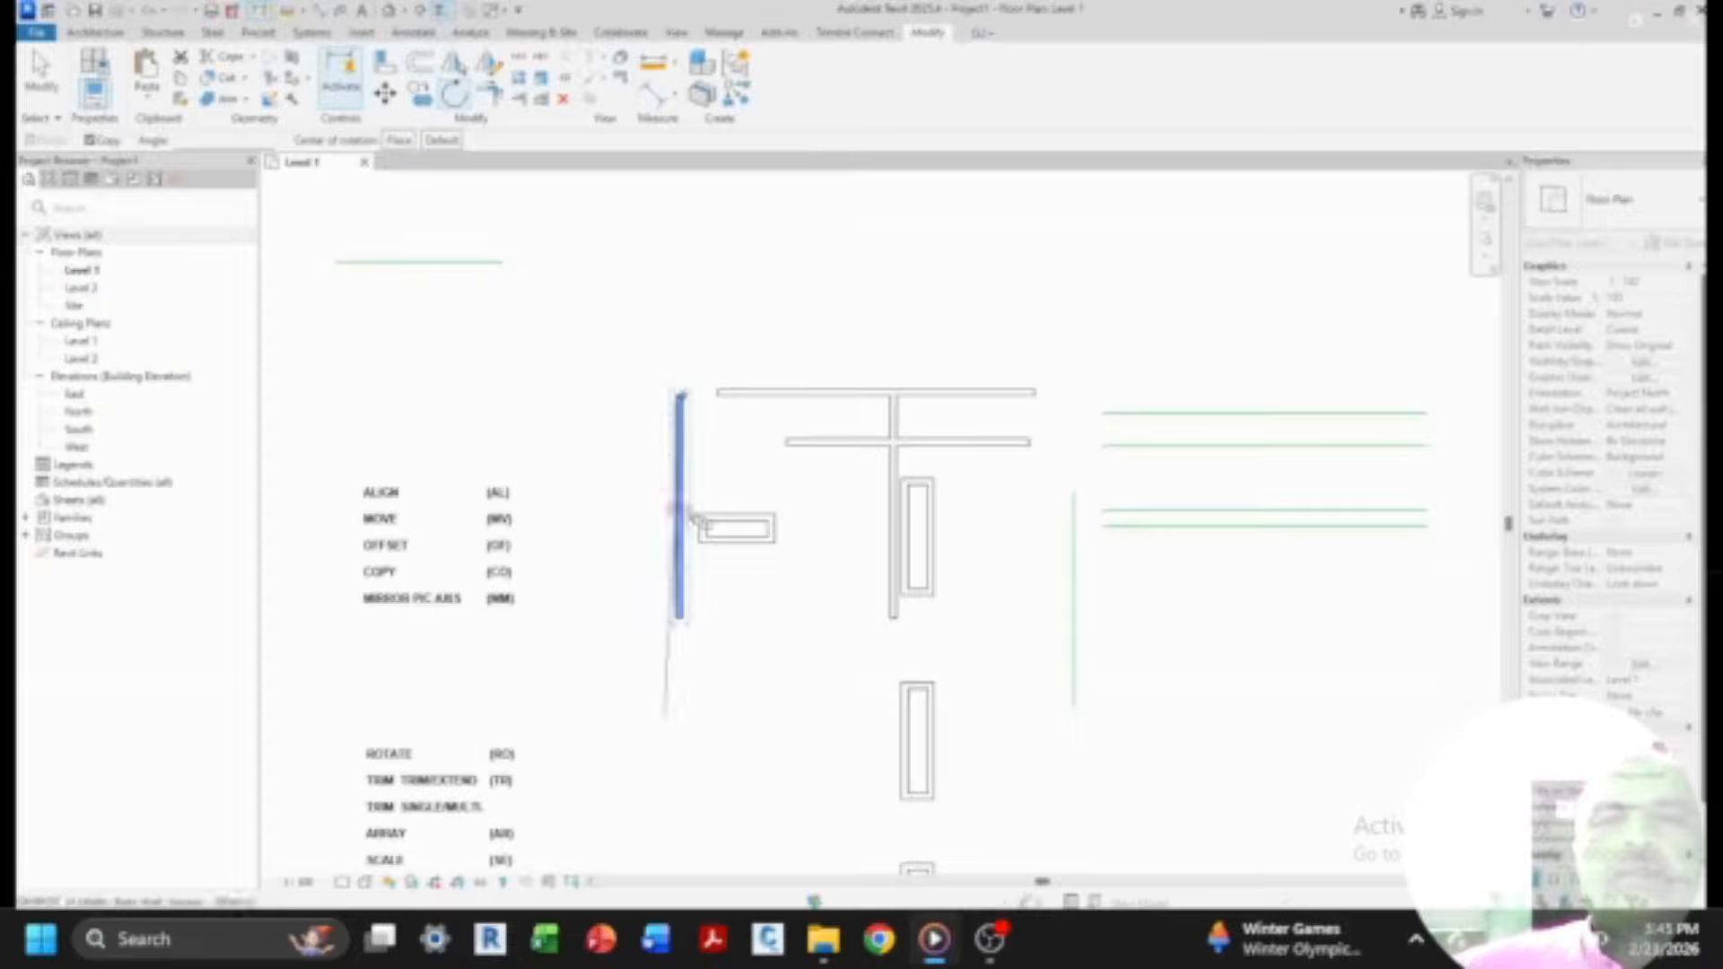
{"action": "left_click", "coordinate": [682, 619]}
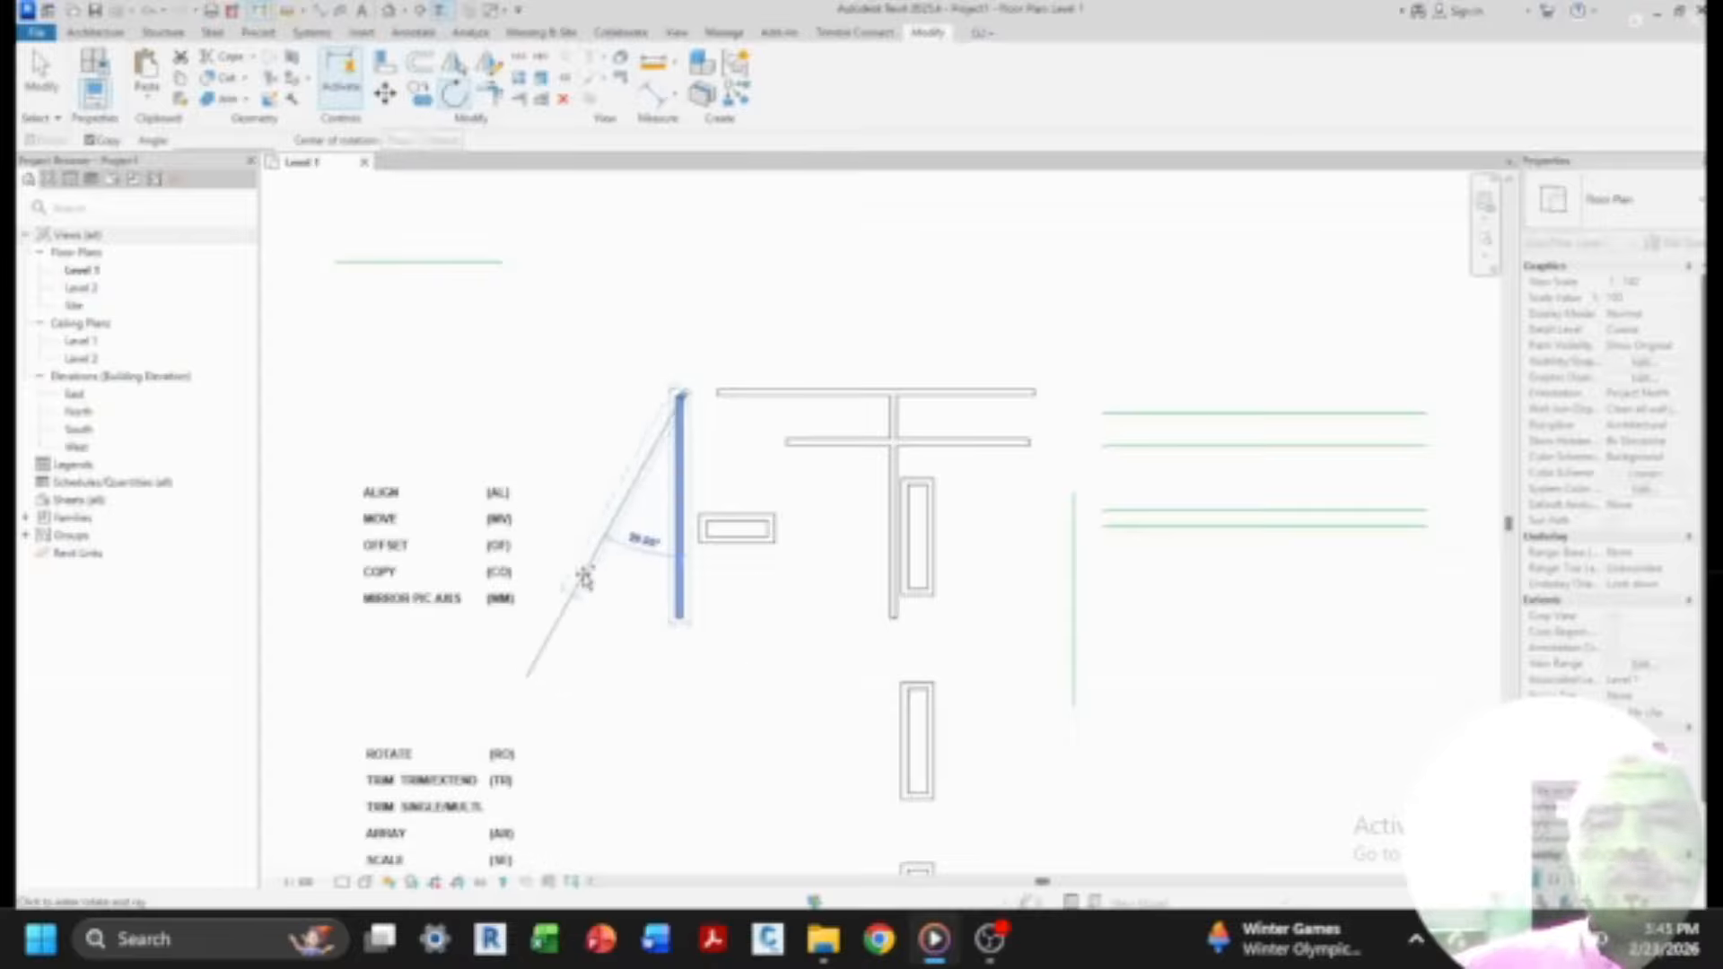
{"action": "left_click", "coordinate": [584, 572]}
{"action": "left_click", "coordinate": [808, 681]}
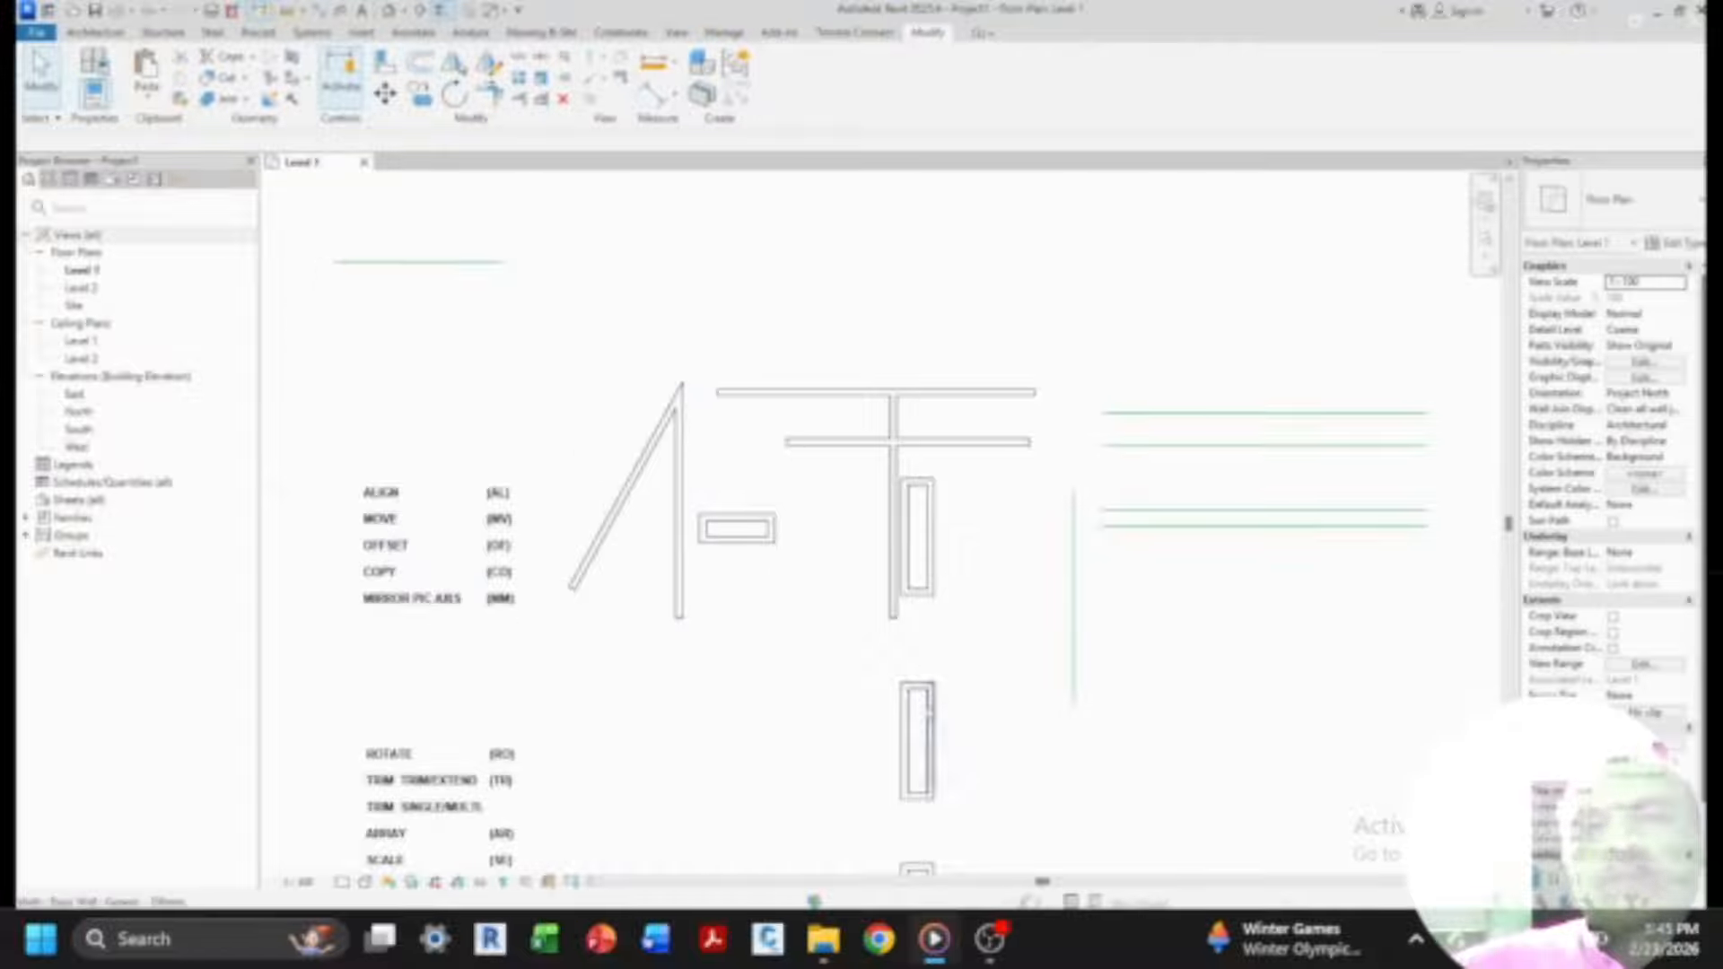
- Rotate a copy of the slanted wall about the shared upper endpoint by about 45°, placing the rotation centre there
{"action": "left_click", "coordinate": [623, 539]}
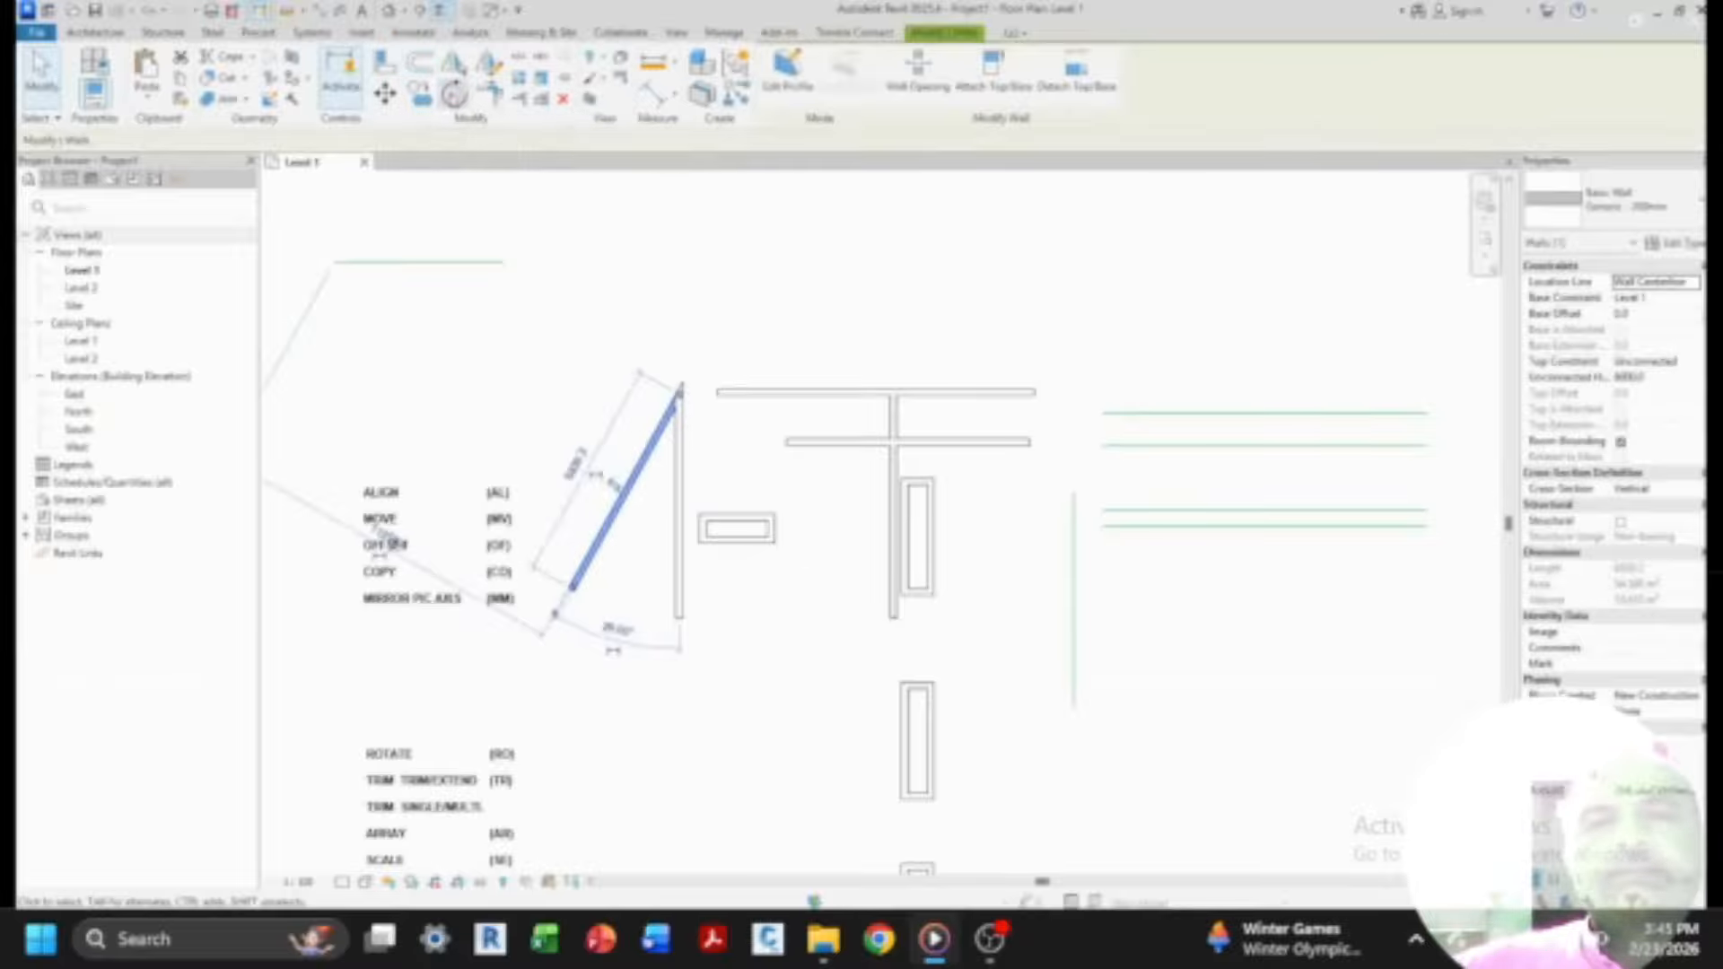
{"action": "left_click", "coordinate": [454, 93]}
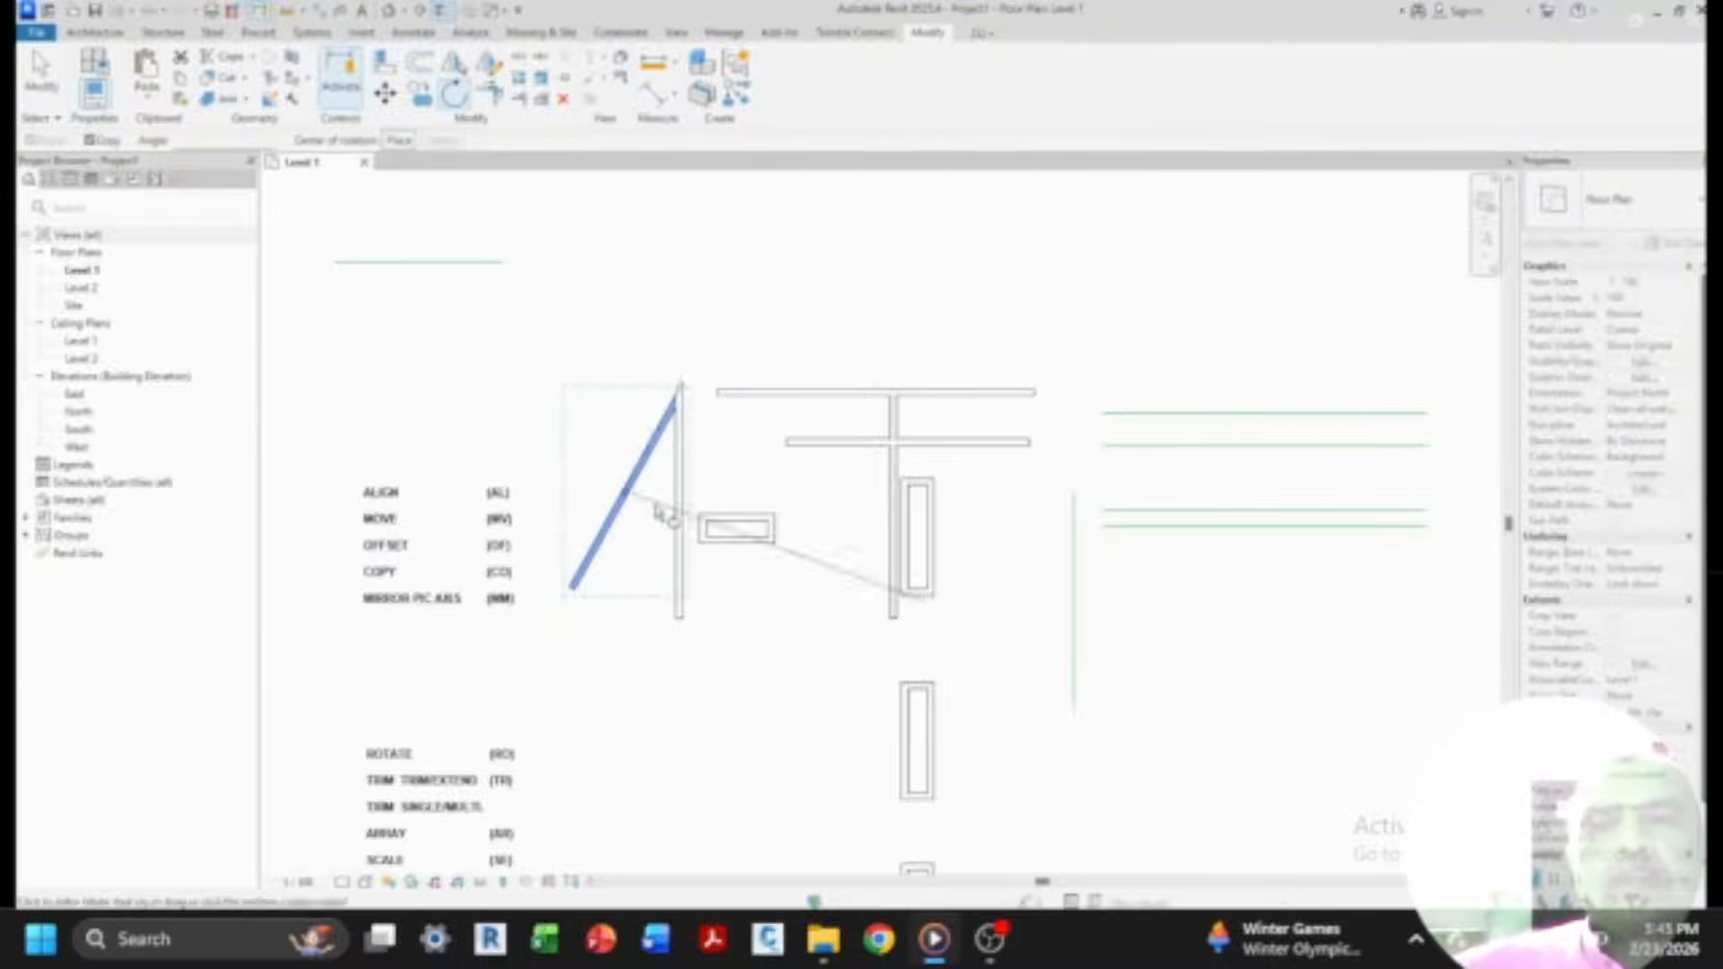
{"action": "left_click", "coordinate": [399, 140]}
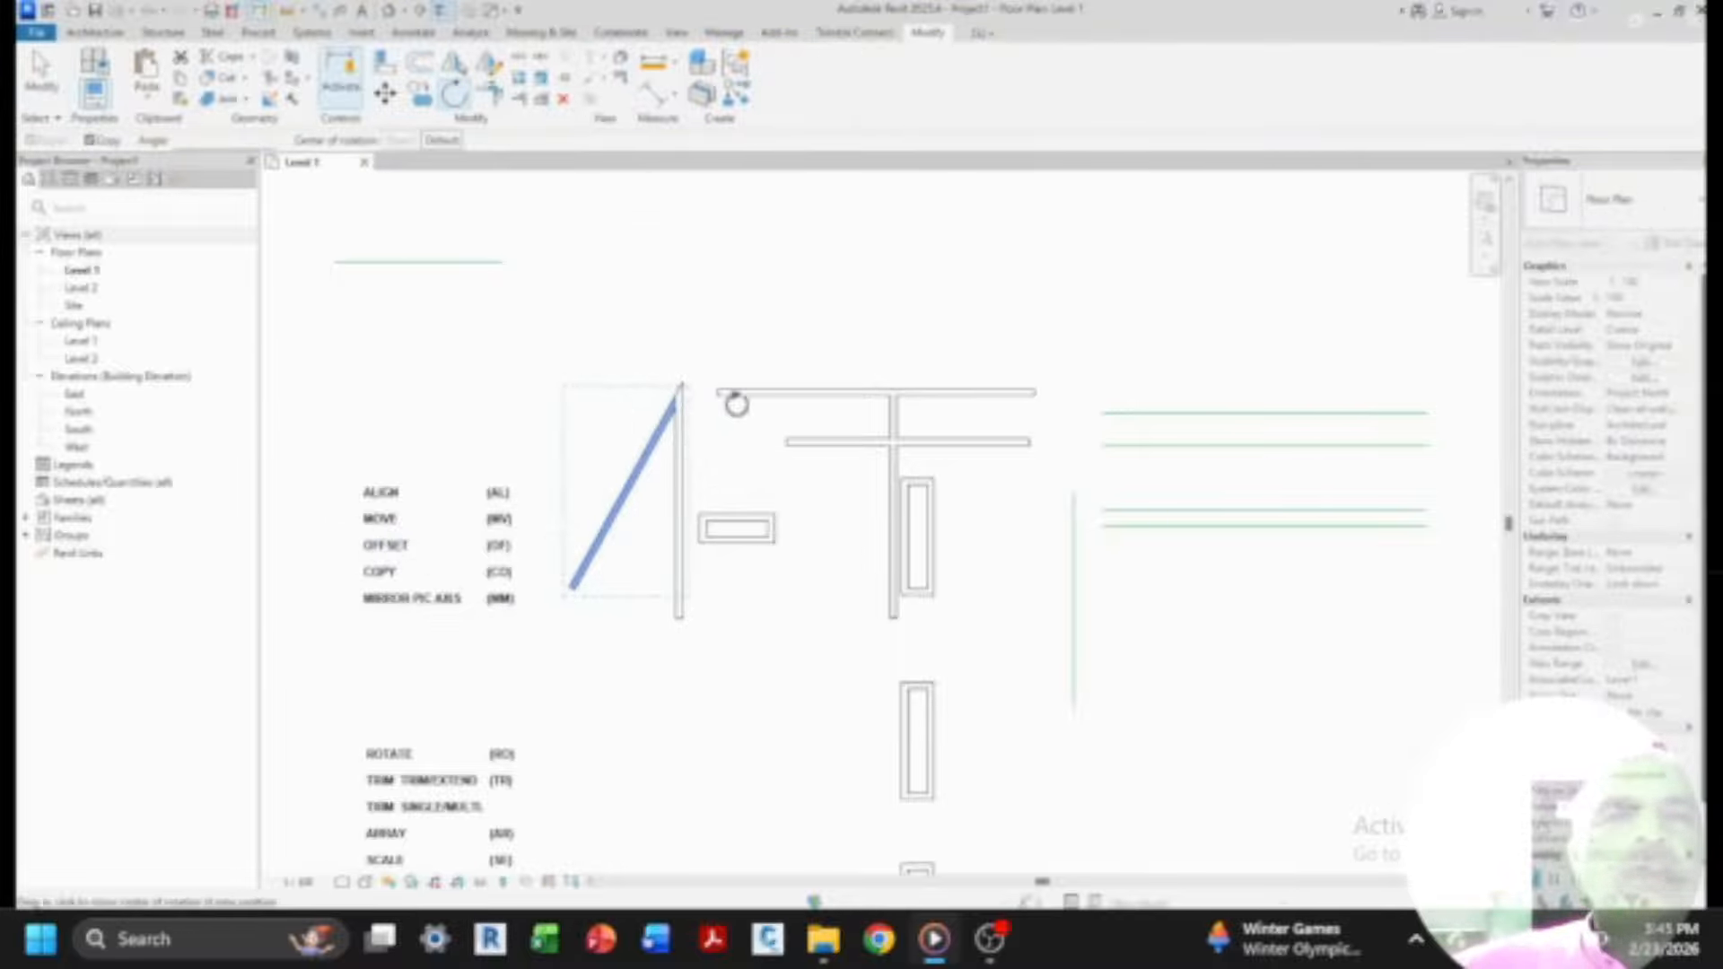
{"action": "left_click", "coordinate": [682, 379]}
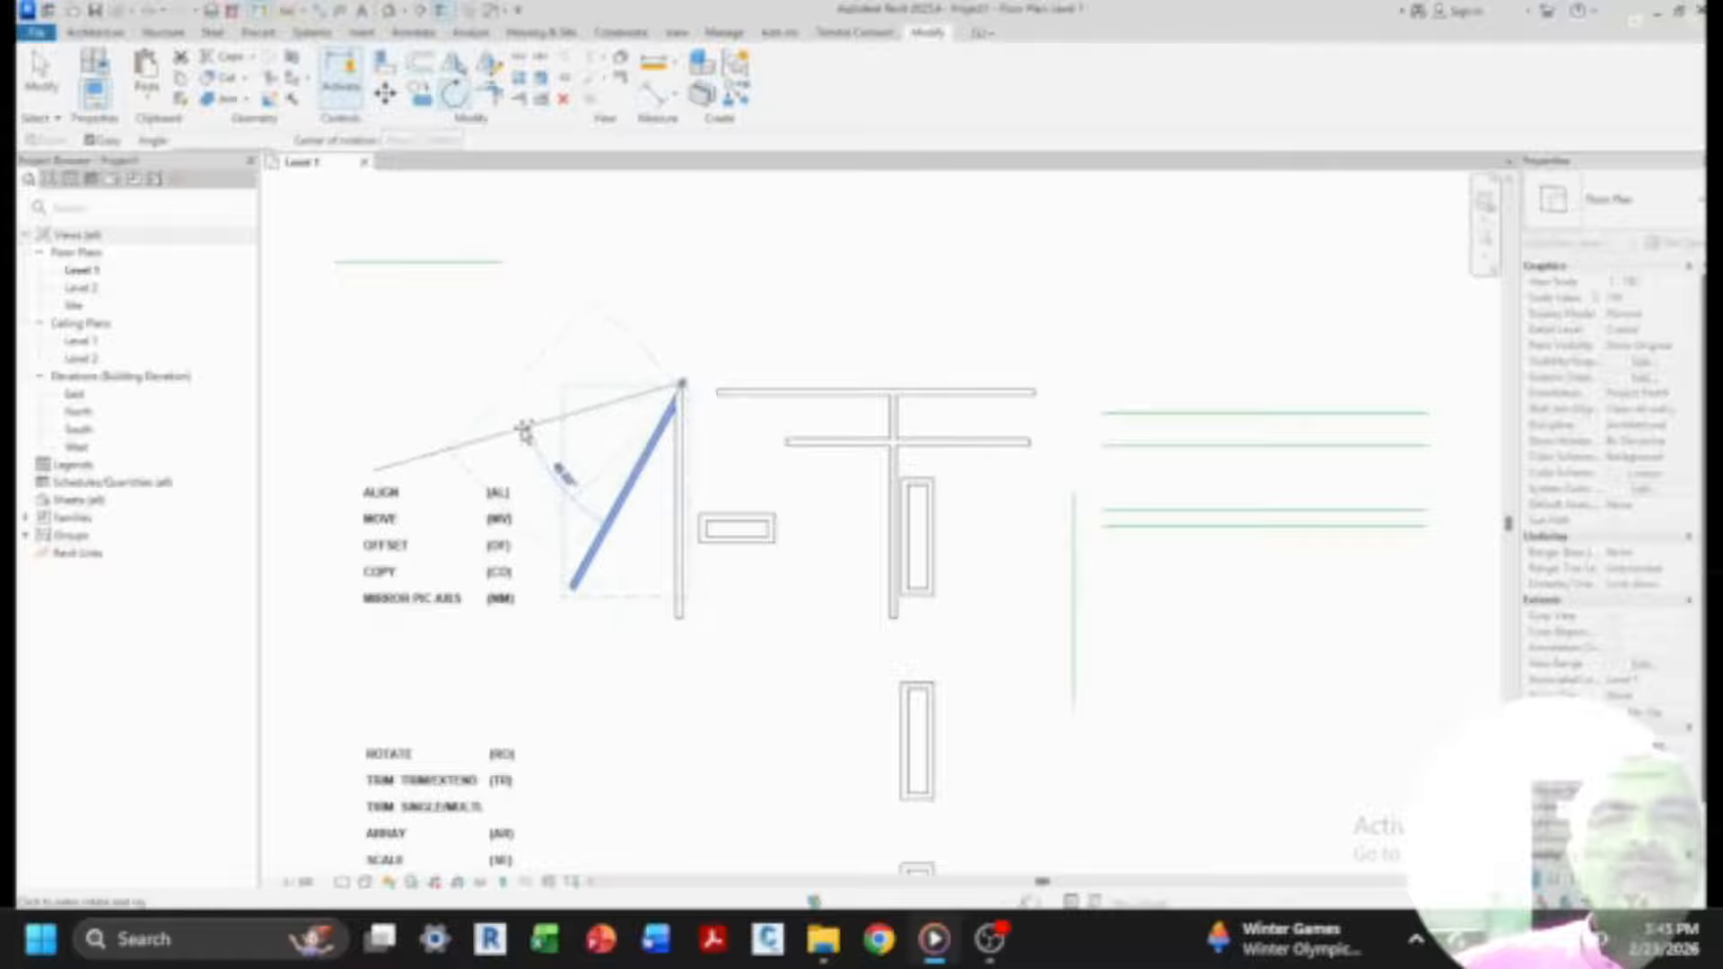
{"action": "left_click", "coordinate": [525, 431]}
{"action": "key", "text": "Escape"}
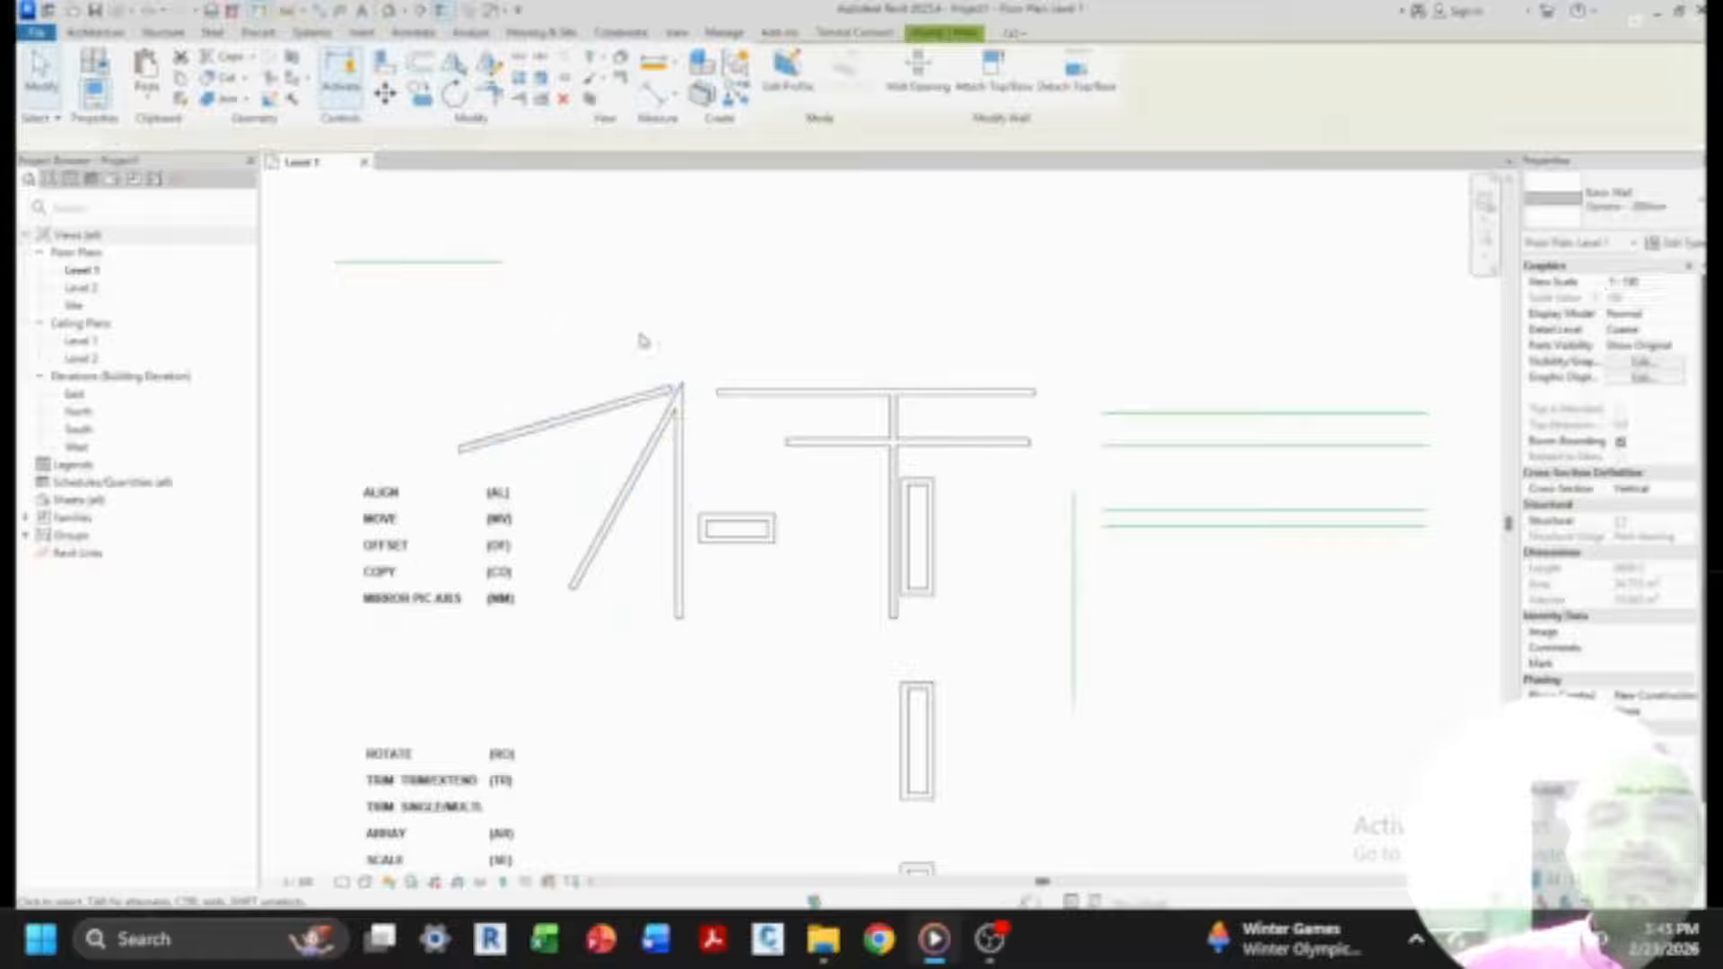
- Try to stretch the inner end of the flatter slanted wall to the shared corner of the other two walls
{"action": "scroll", "coordinate": [682, 359], "scroll_direction": "up", "scroll_amount": 3}
{"action": "left_click", "coordinate": [476, 462]}
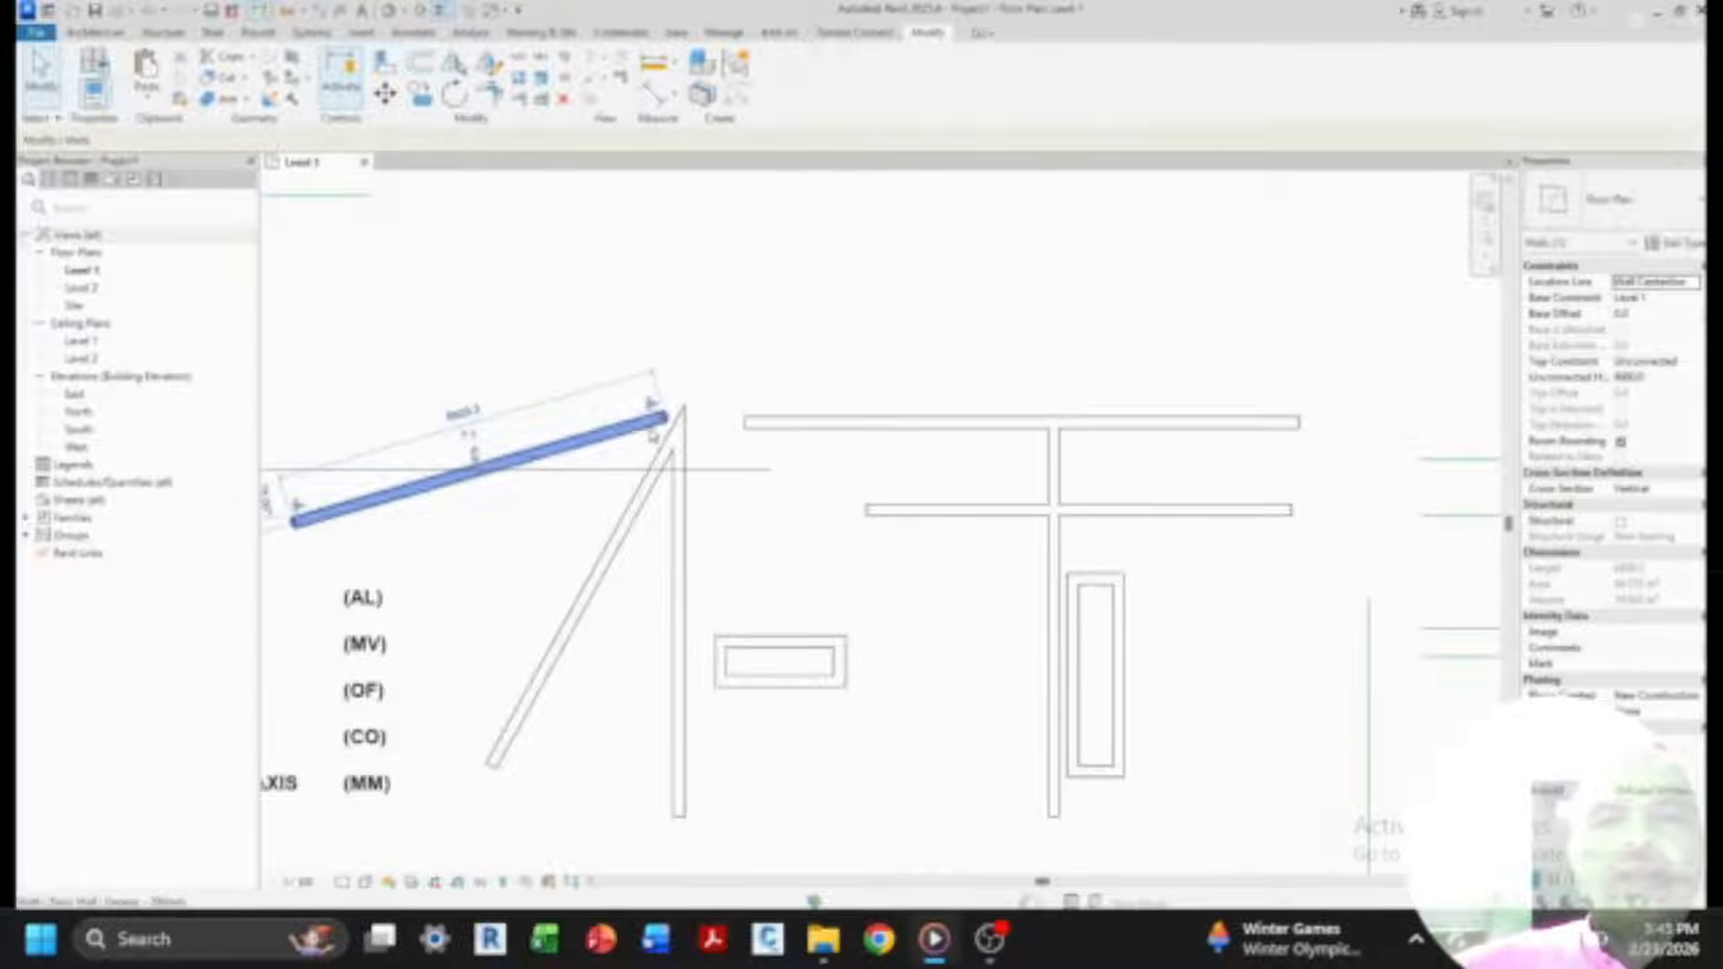
{"action": "left_click_drag", "start_coordinate": [667, 417], "coordinate": [687, 409]}
{"action": "key", "text": "Escape"}
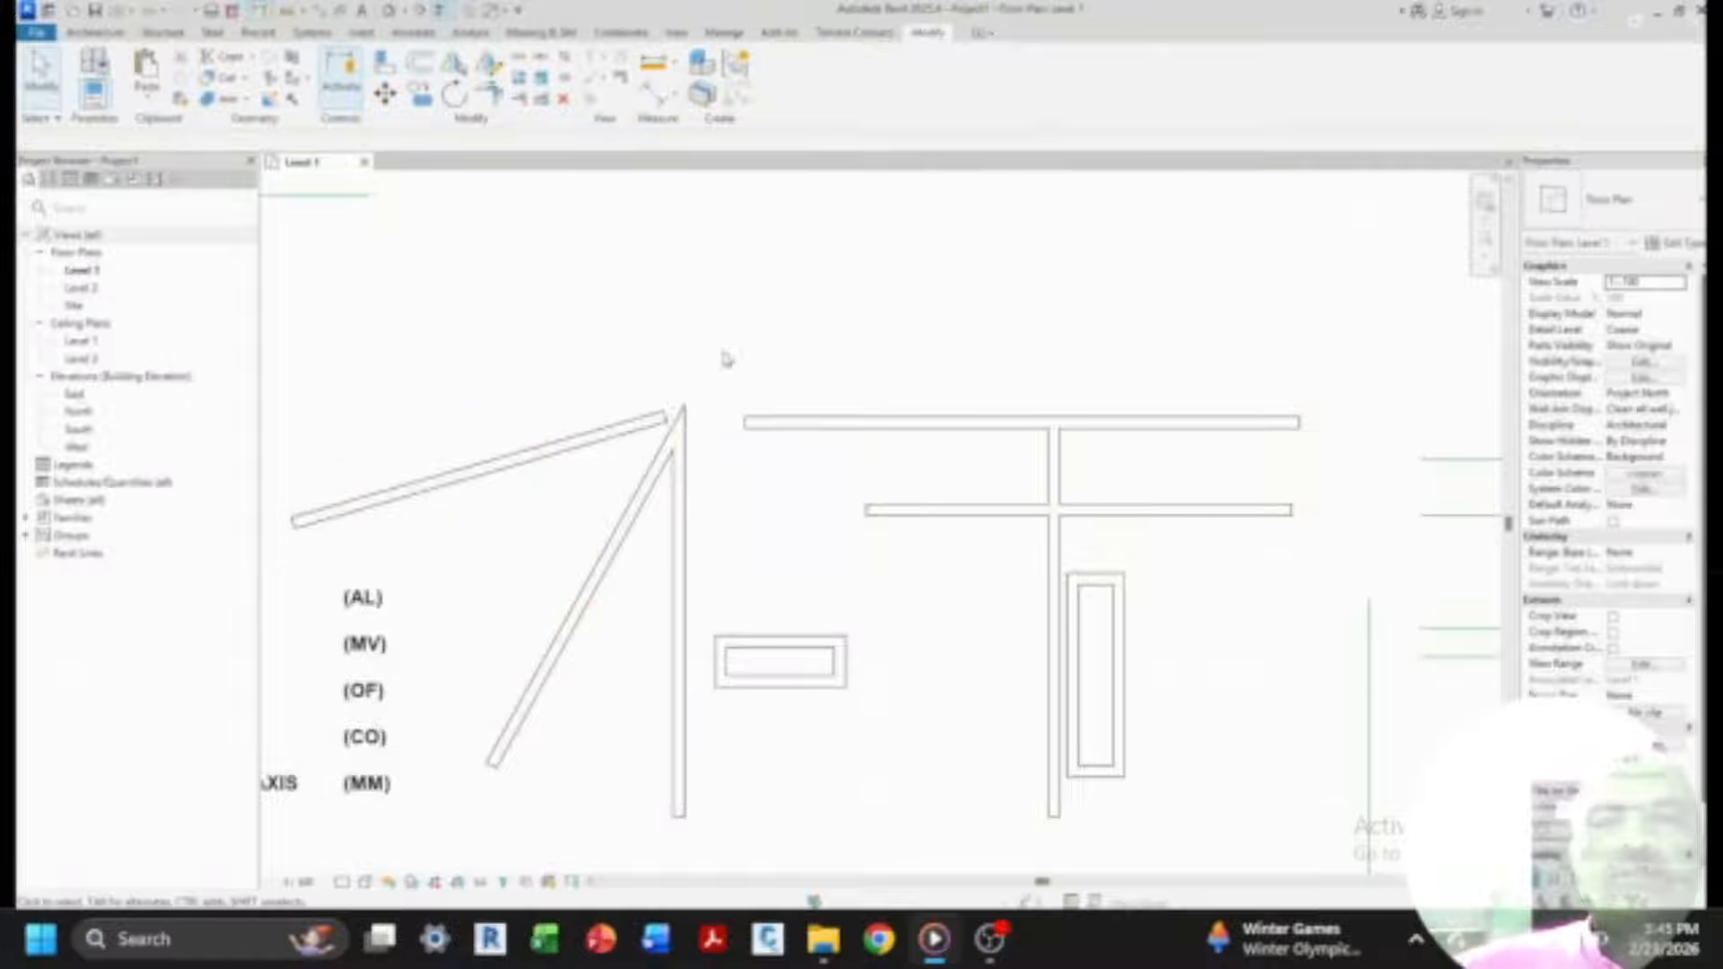
- Delete the flatter slanted wall above the tool list
{"action": "scroll", "coordinate": [675, 411], "scroll_direction": "down", "scroll_amount": 3}
{"action": "left_click", "coordinate": [594, 447]}
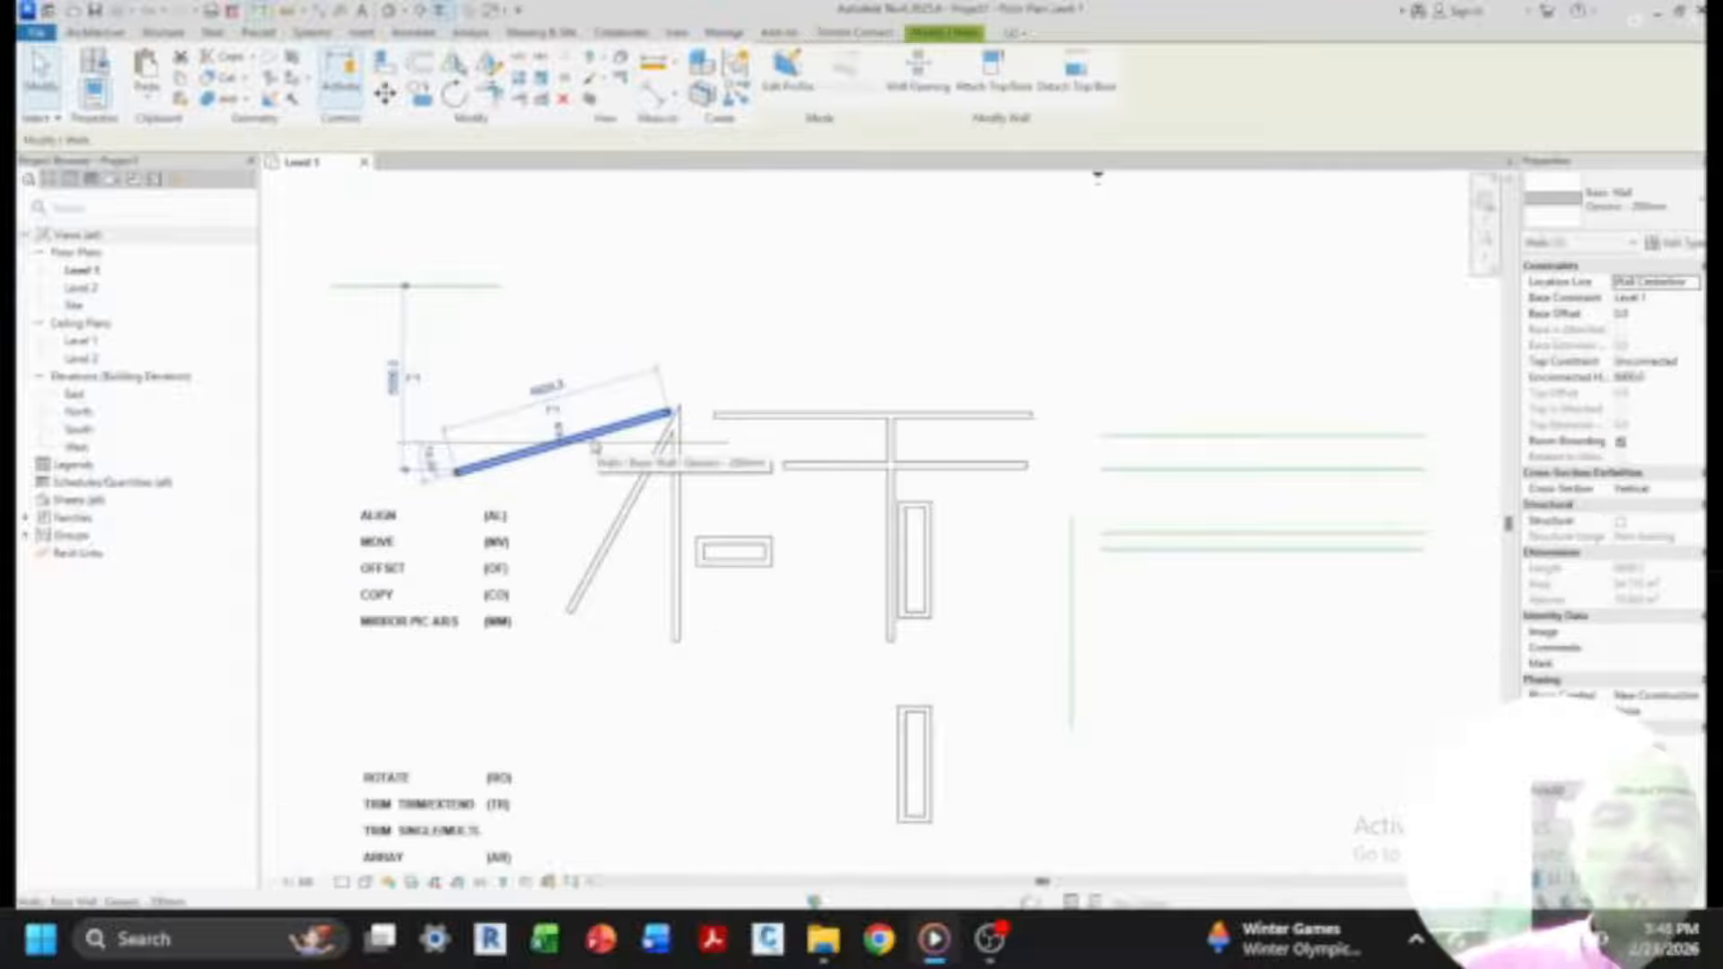
{"action": "key", "text": "Delete"}
- Rotate a copy of the remaining slanted wall by about 16° around the corner it shares with the vertical wall
{"action": "left_click", "coordinate": [633, 508]}
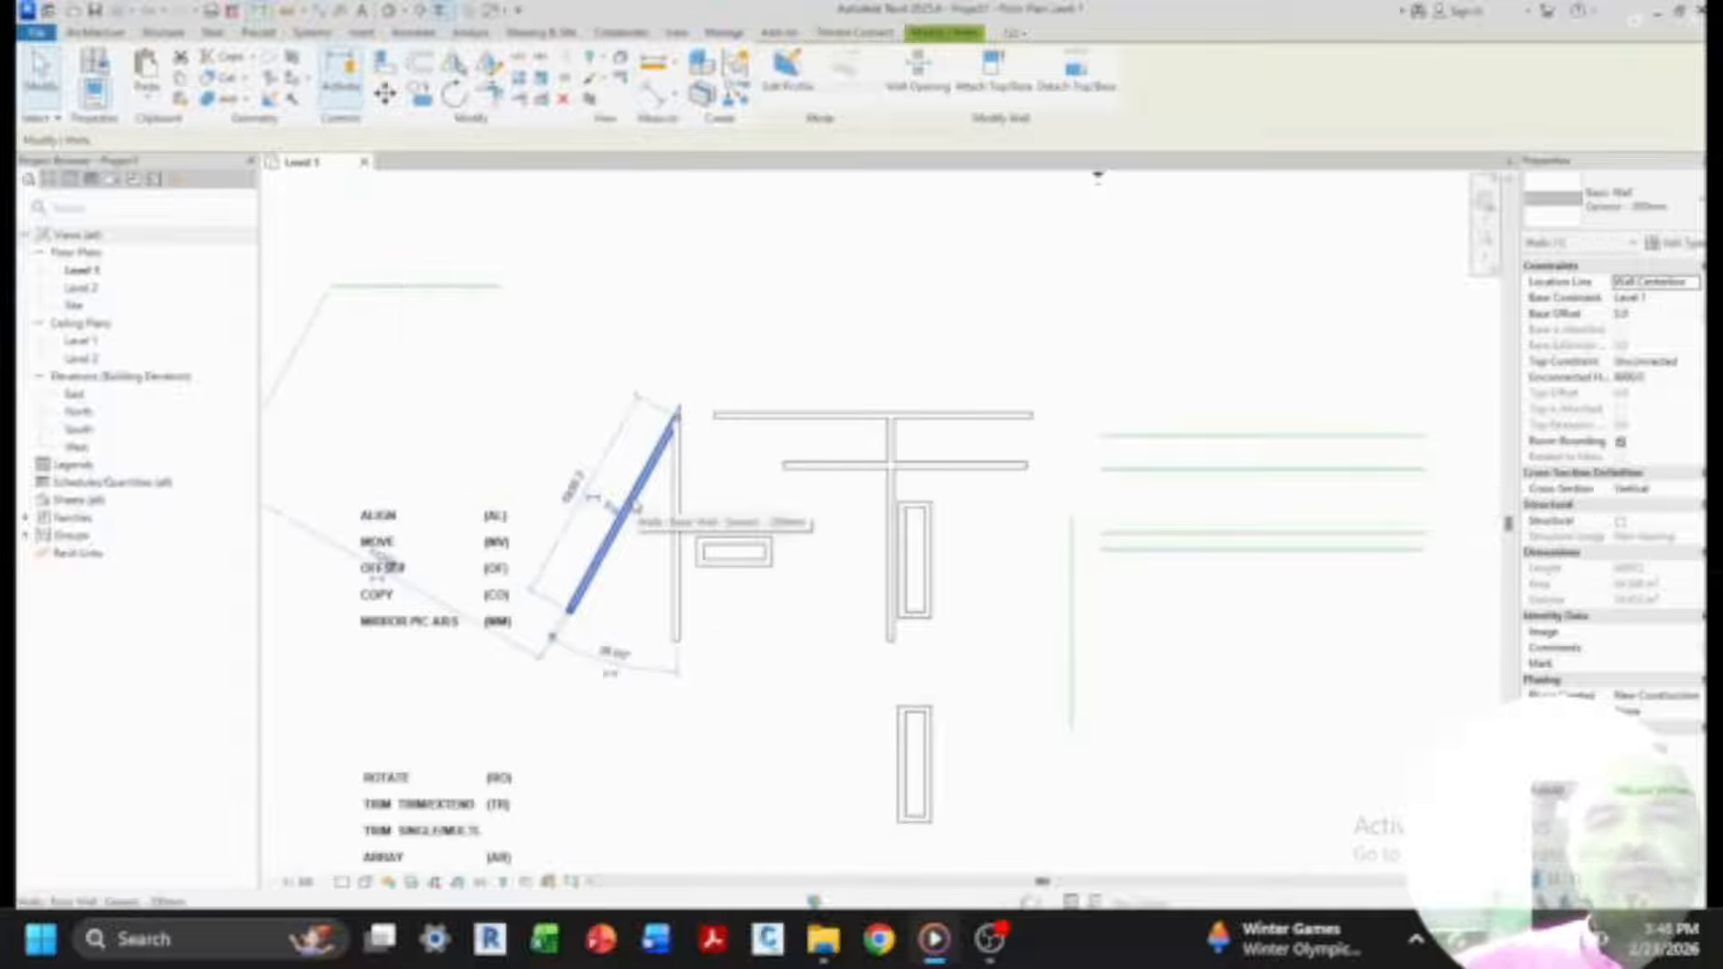
{"action": "left_click", "coordinate": [454, 93]}
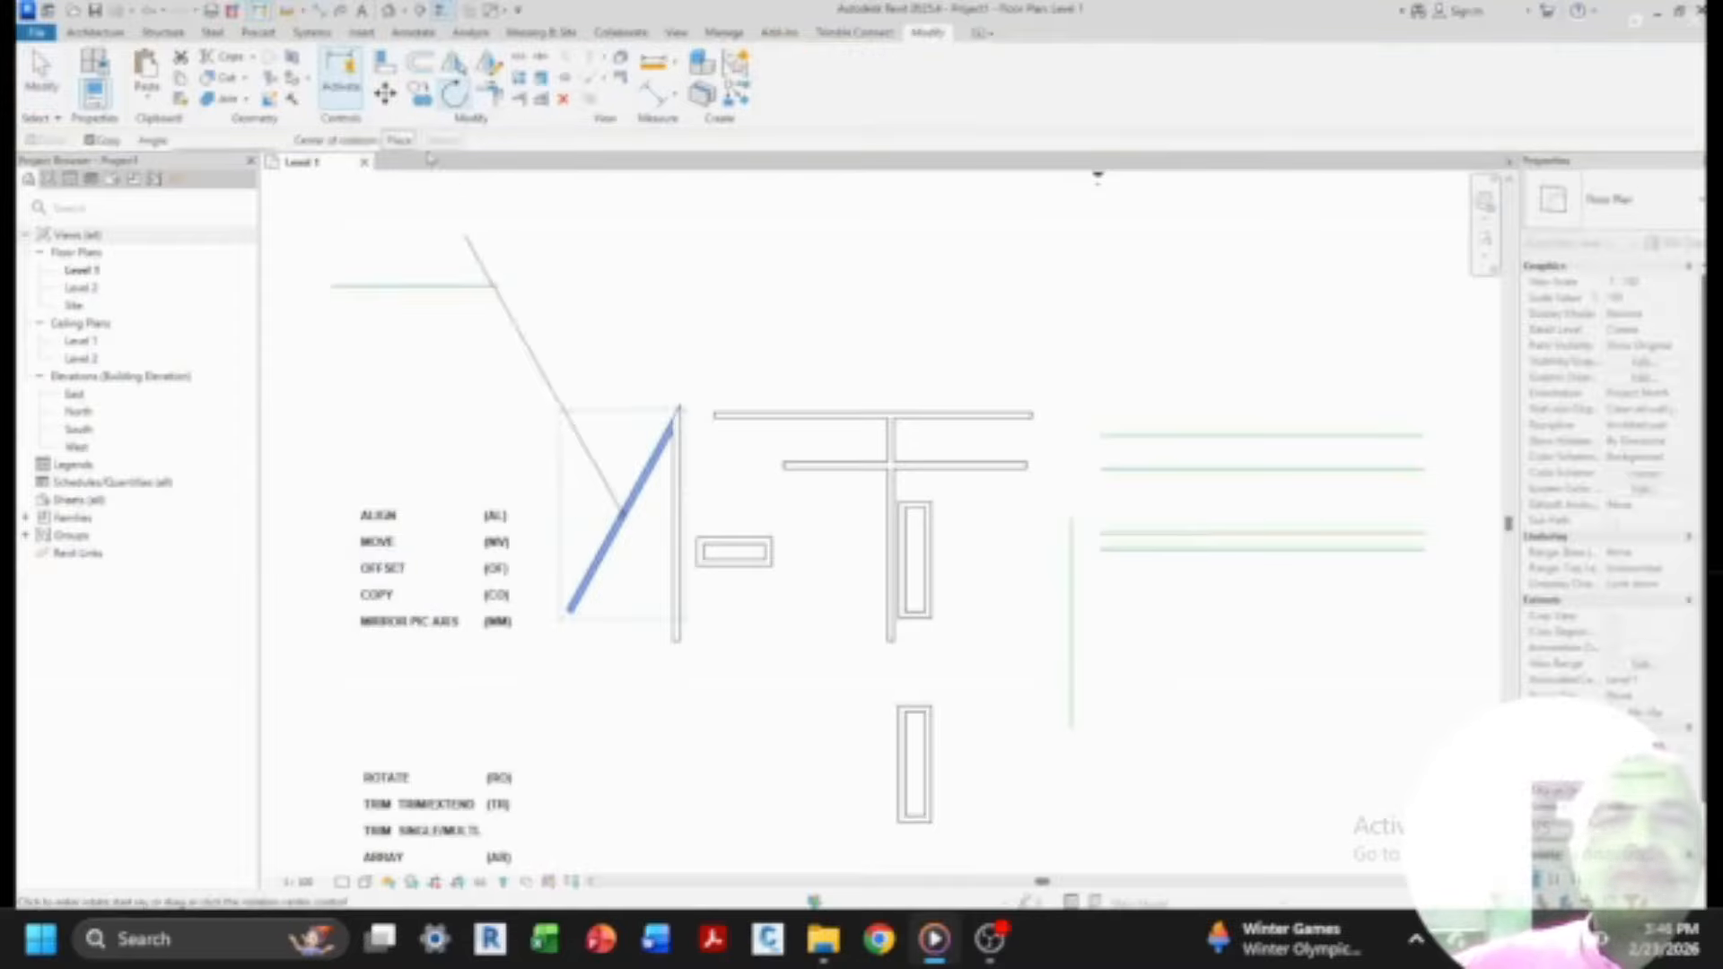
{"action": "scroll", "coordinate": [639, 403], "scroll_direction": "up", "scroll_amount": 3}
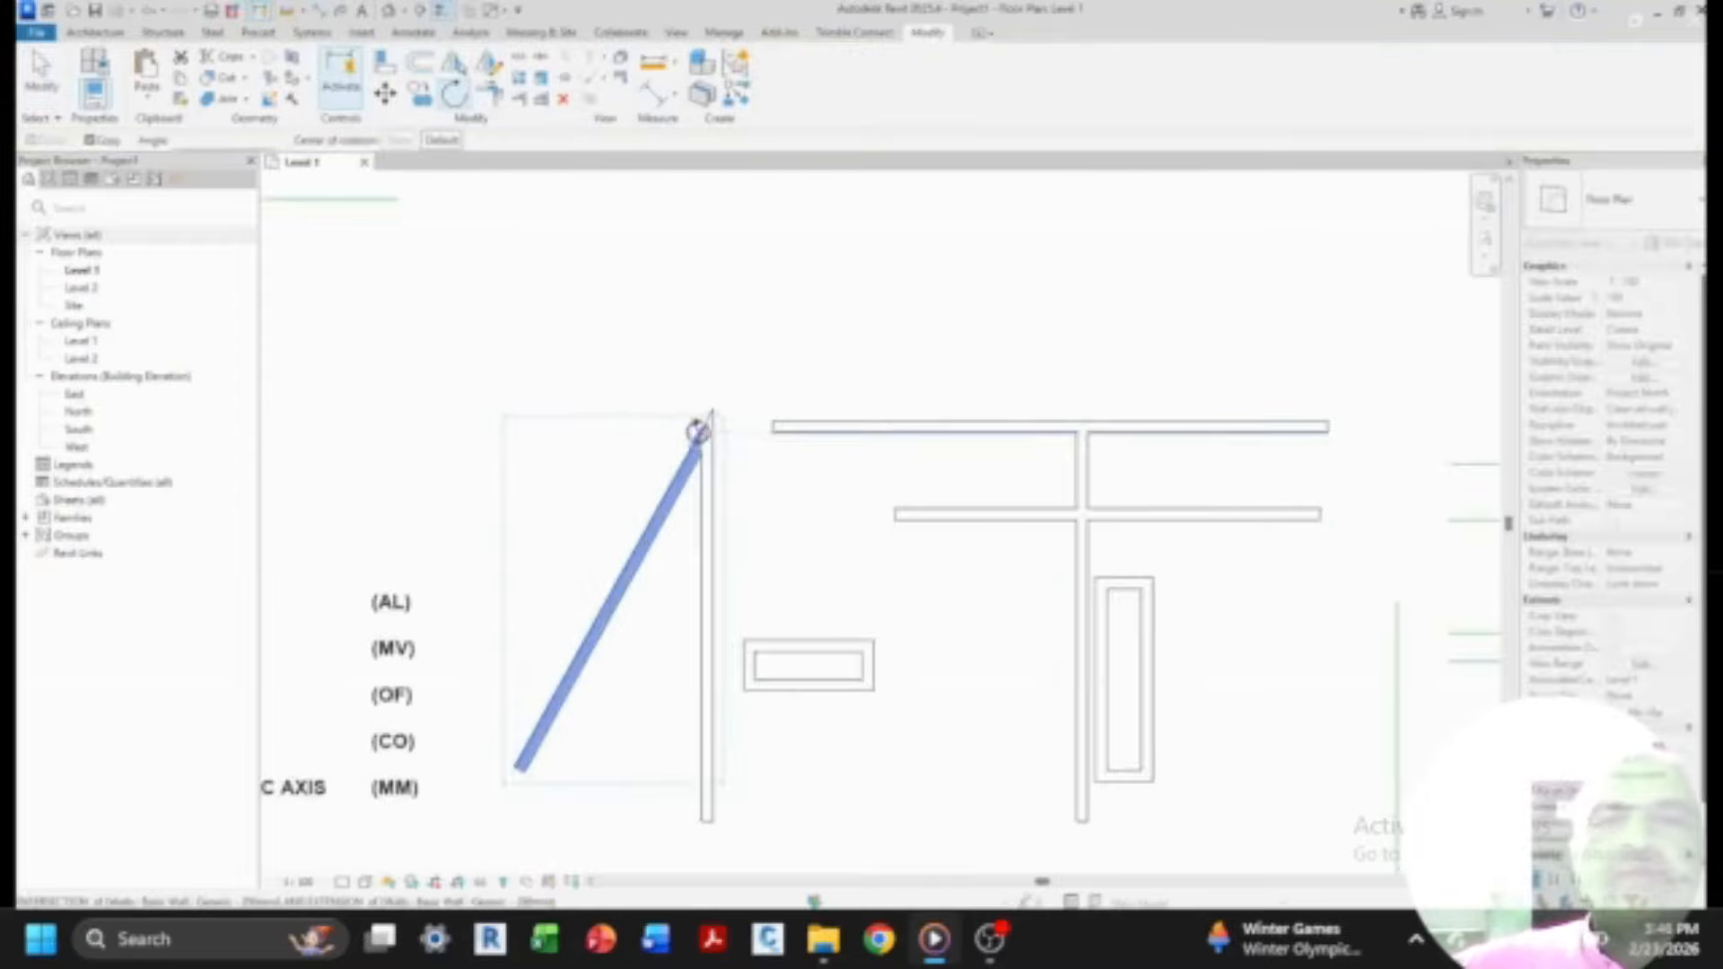
{"action": "left_click", "coordinate": [709, 414]}
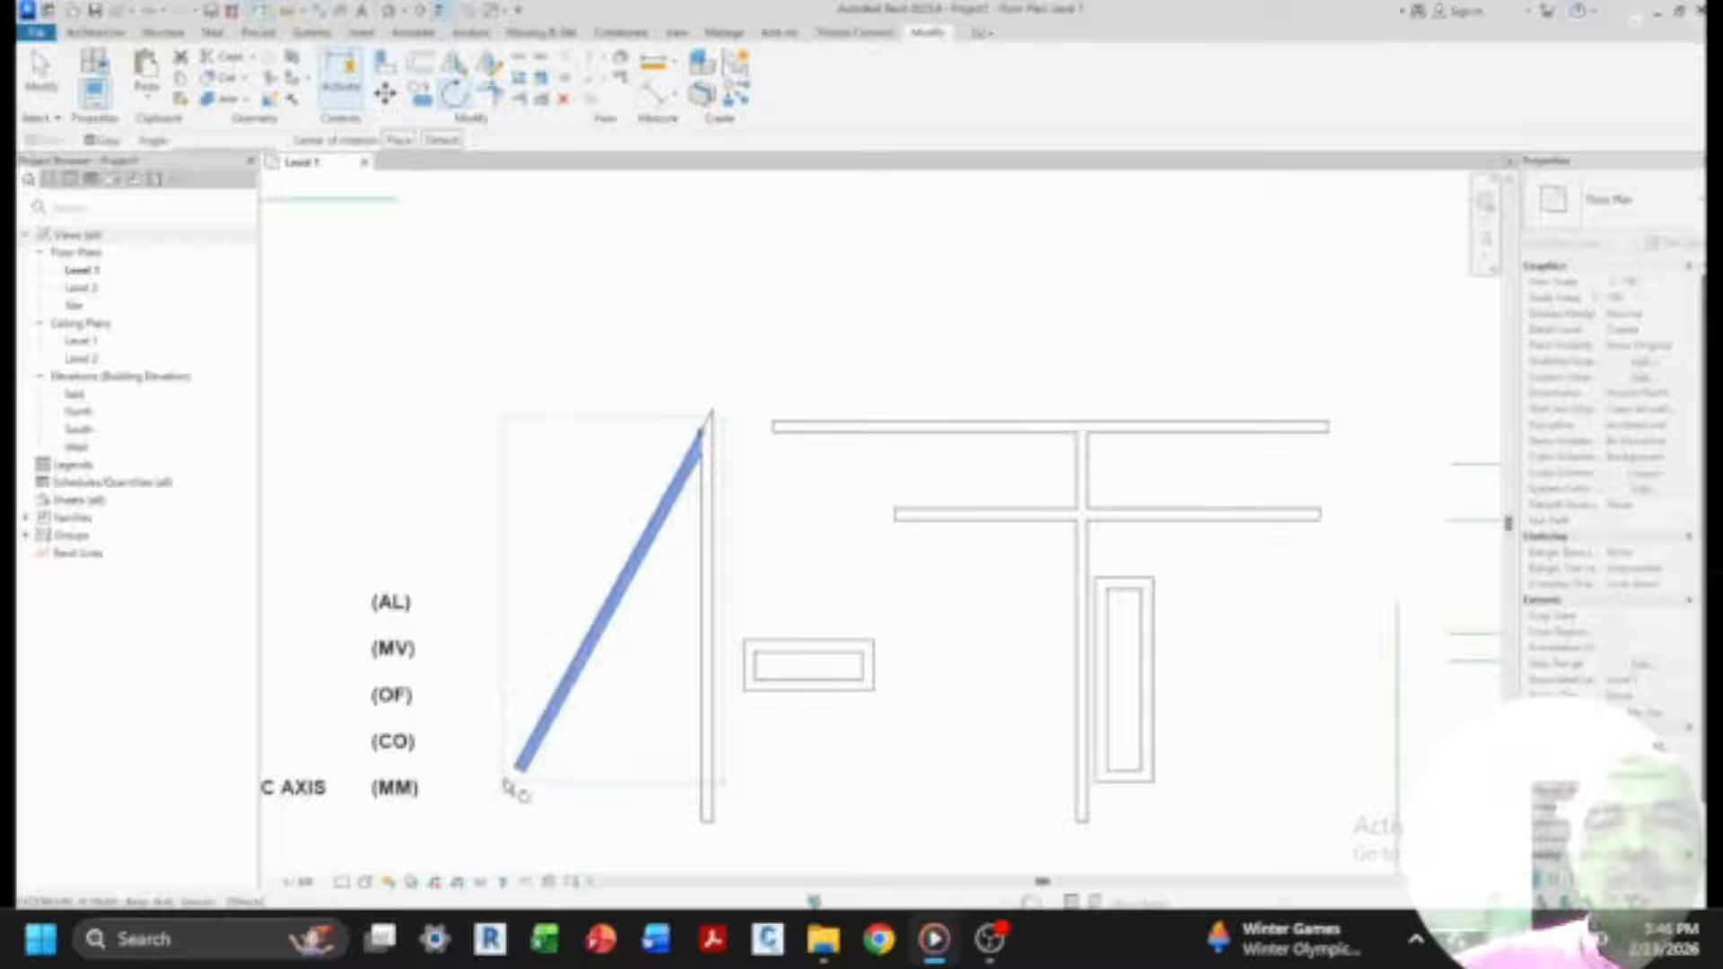
{"action": "left_click", "coordinate": [498, 743]}
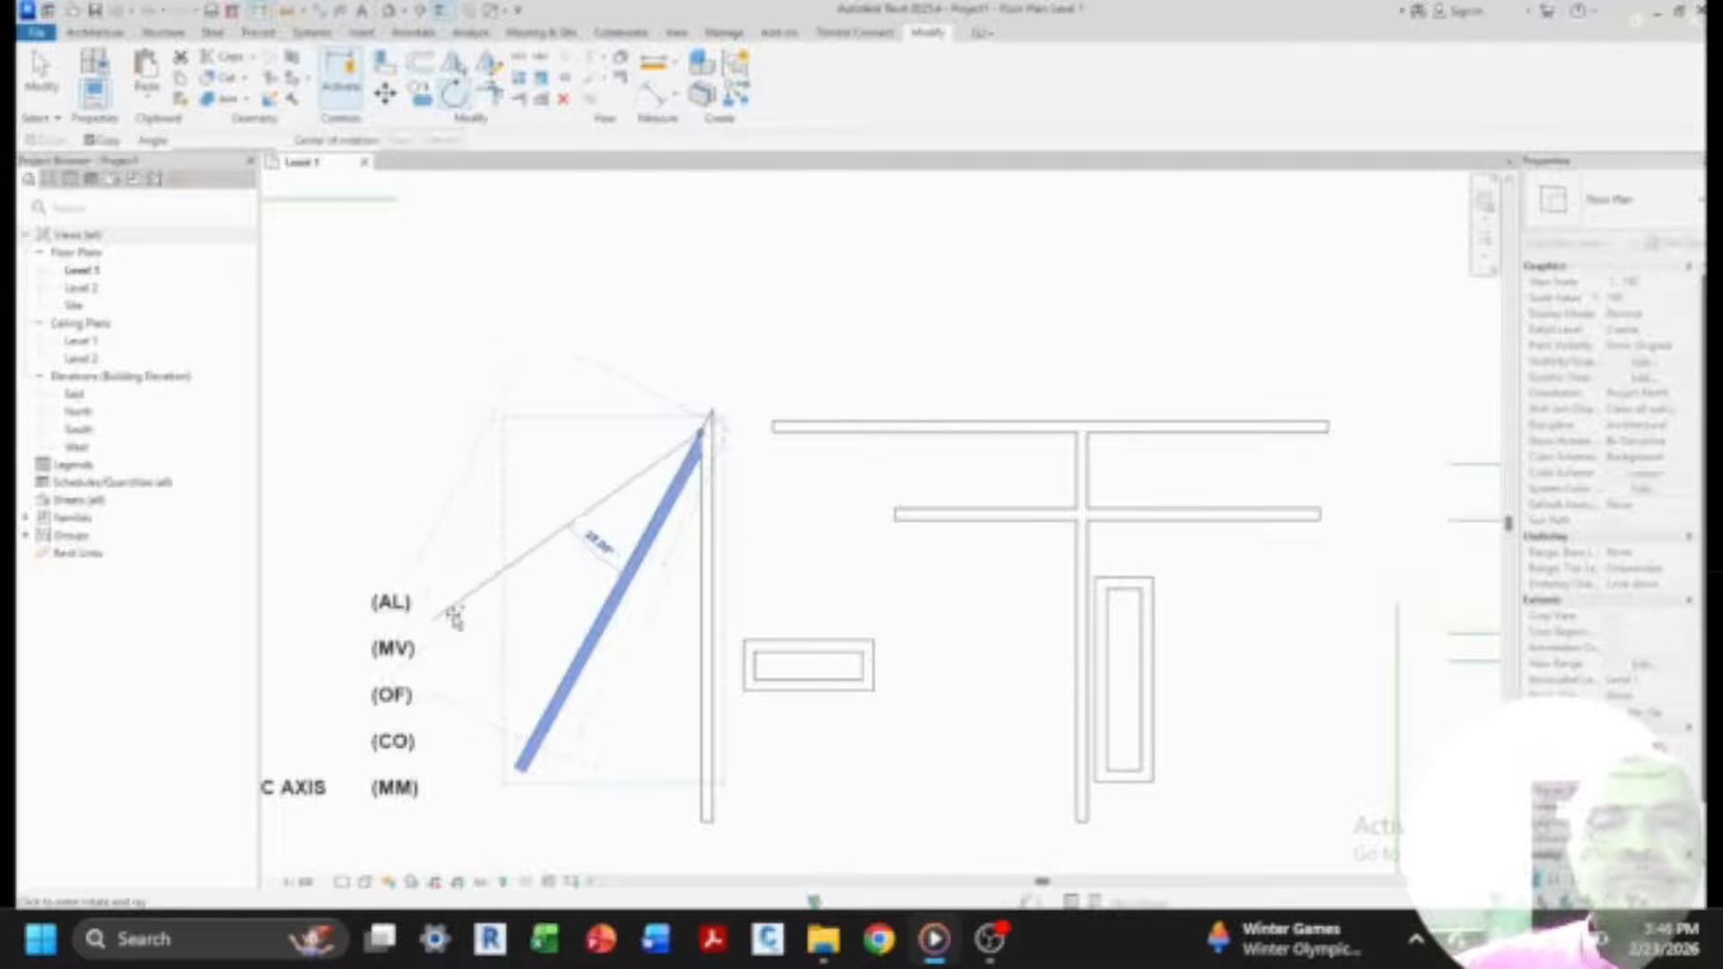
{"action": "left_click", "coordinate": [480, 647]}
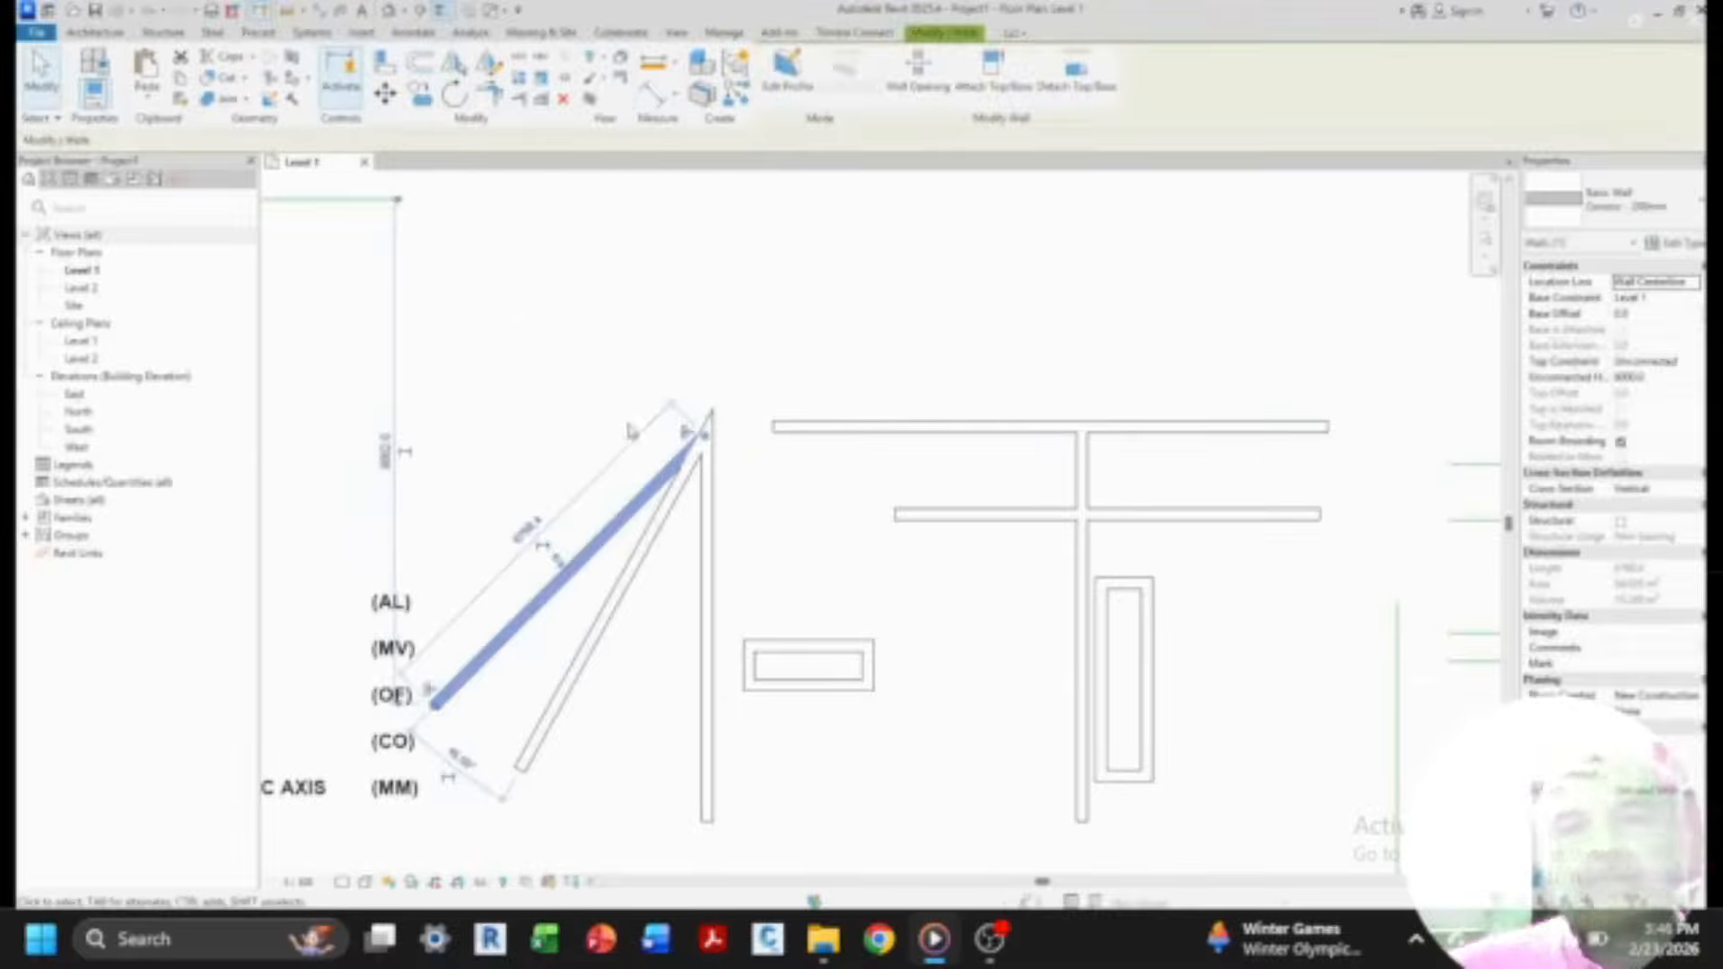
{"action": "left_click", "coordinate": [683, 304]}
{"action": "scroll", "coordinate": [695, 305], "scroll_direction": "down", "scroll_amount": 3}
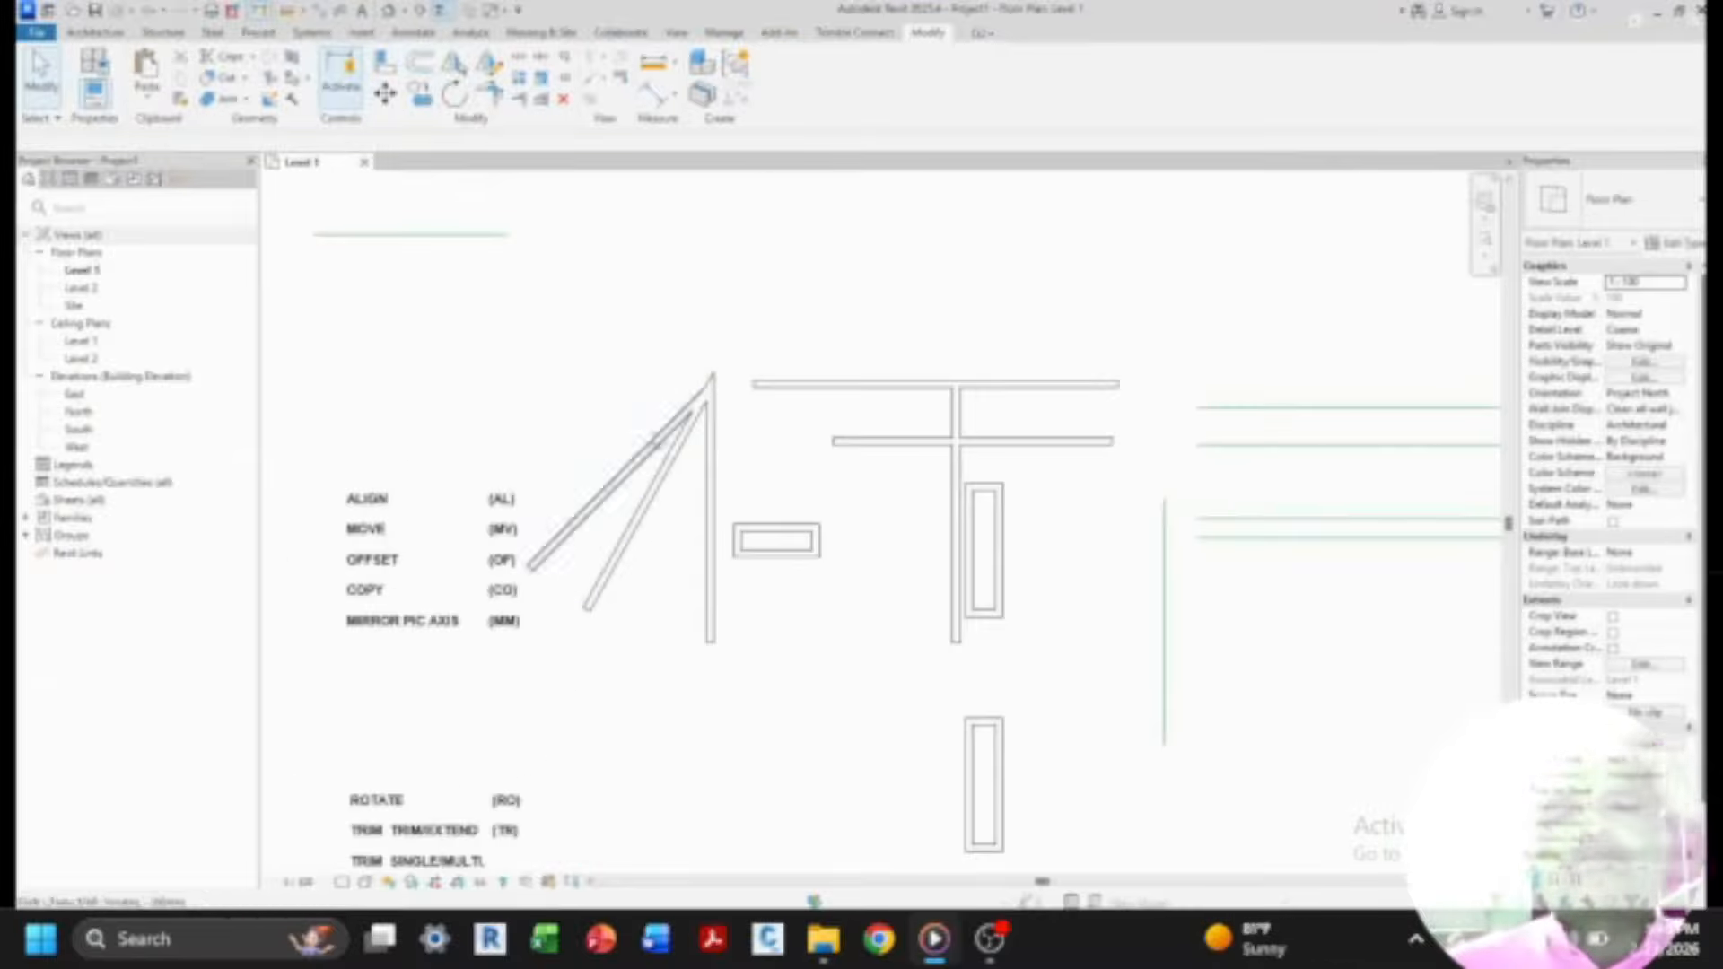
- Trim the lower crossing horizontal wall and the vertical wall to a corner, keeping the left and lower portions, and undo the trim
{"action": "scroll", "coordinate": [584, 270], "scroll_direction": "down", "scroll_amount": 2}
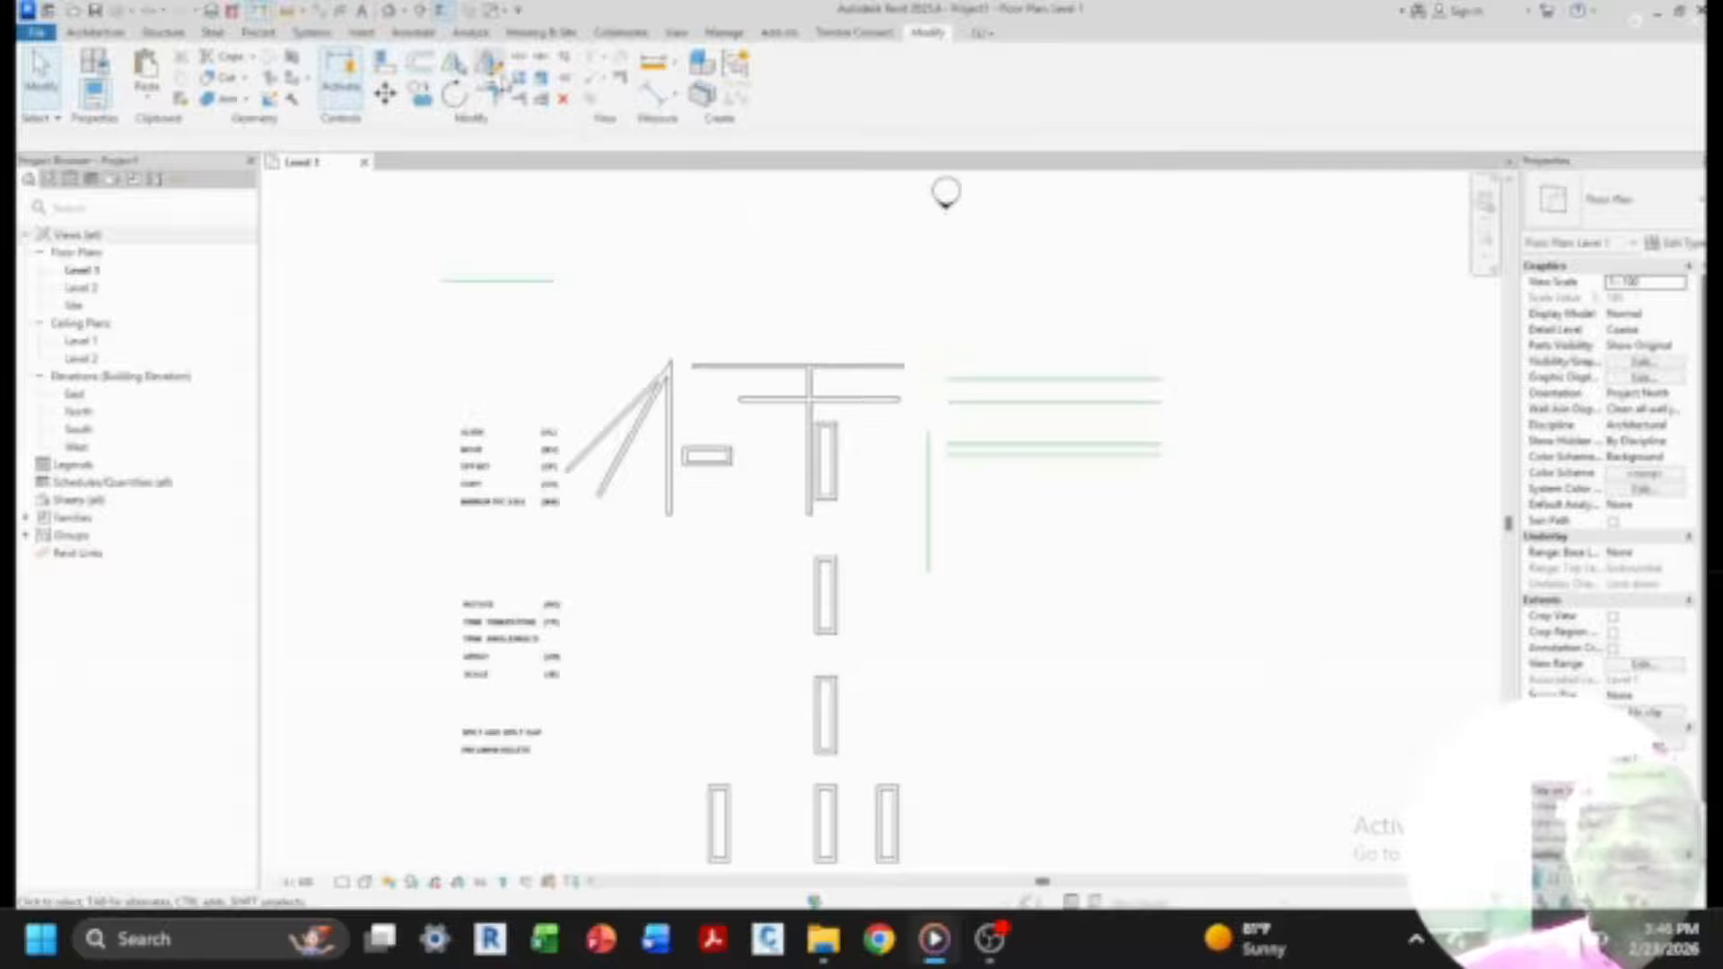
{"action": "scroll", "coordinate": [765, 399], "scroll_direction": "up", "scroll_amount": 2}
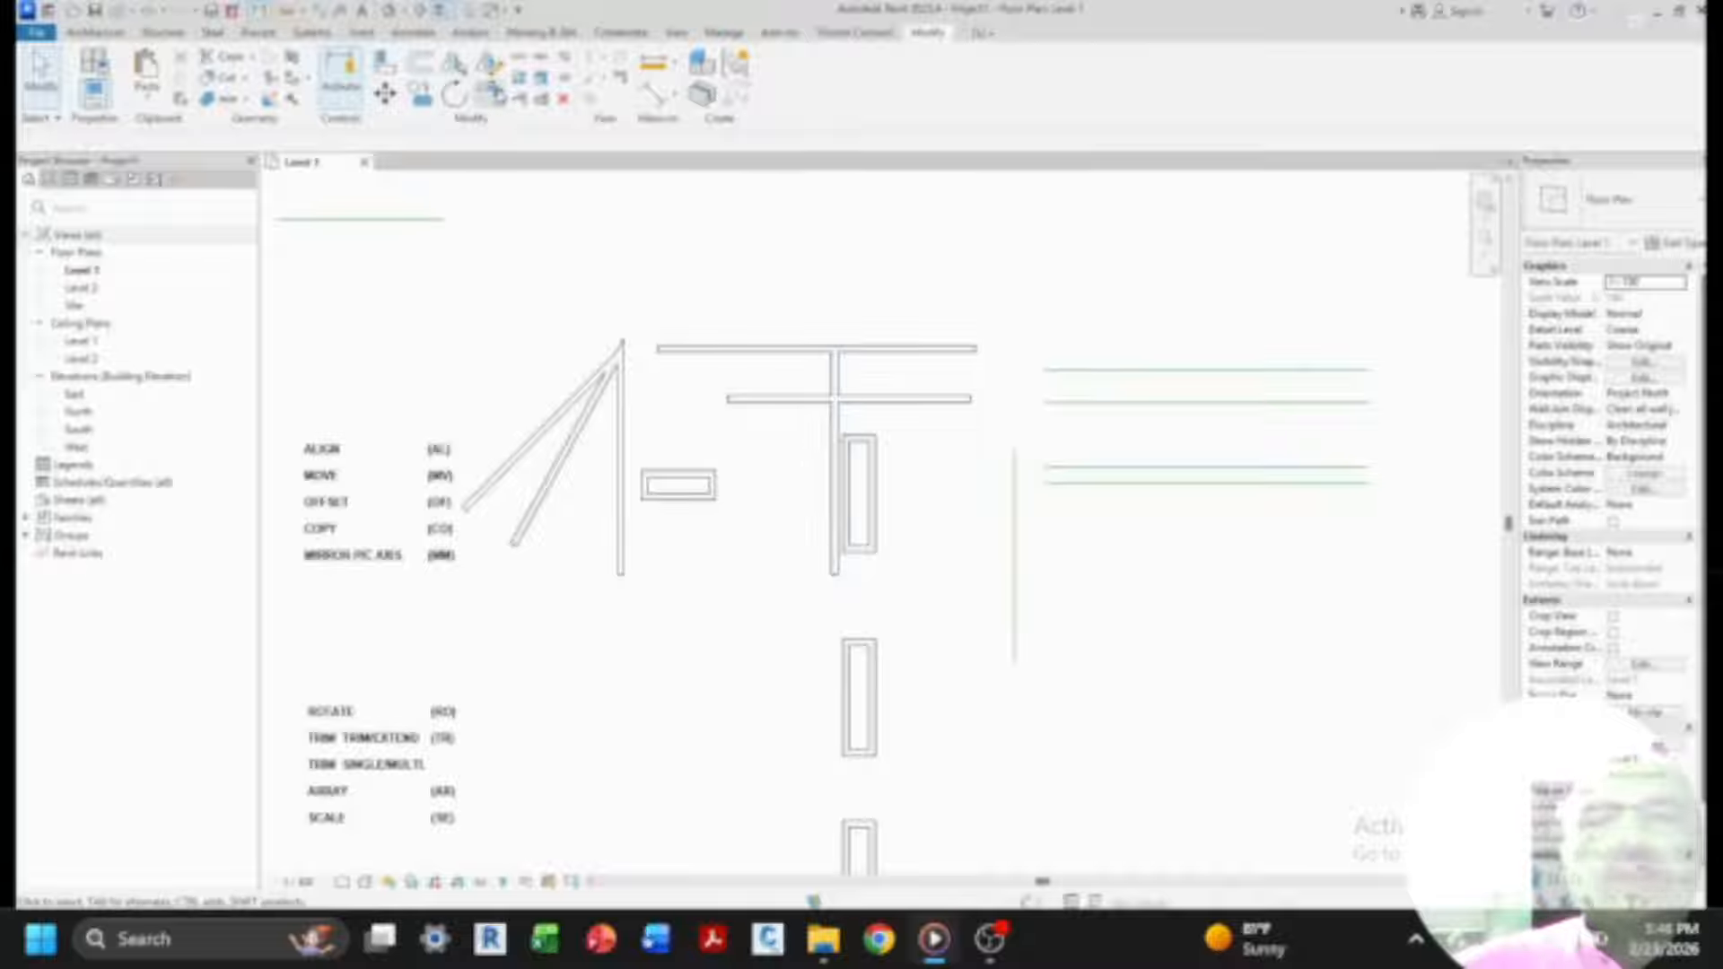
{"action": "left_click", "coordinate": [492, 94]}
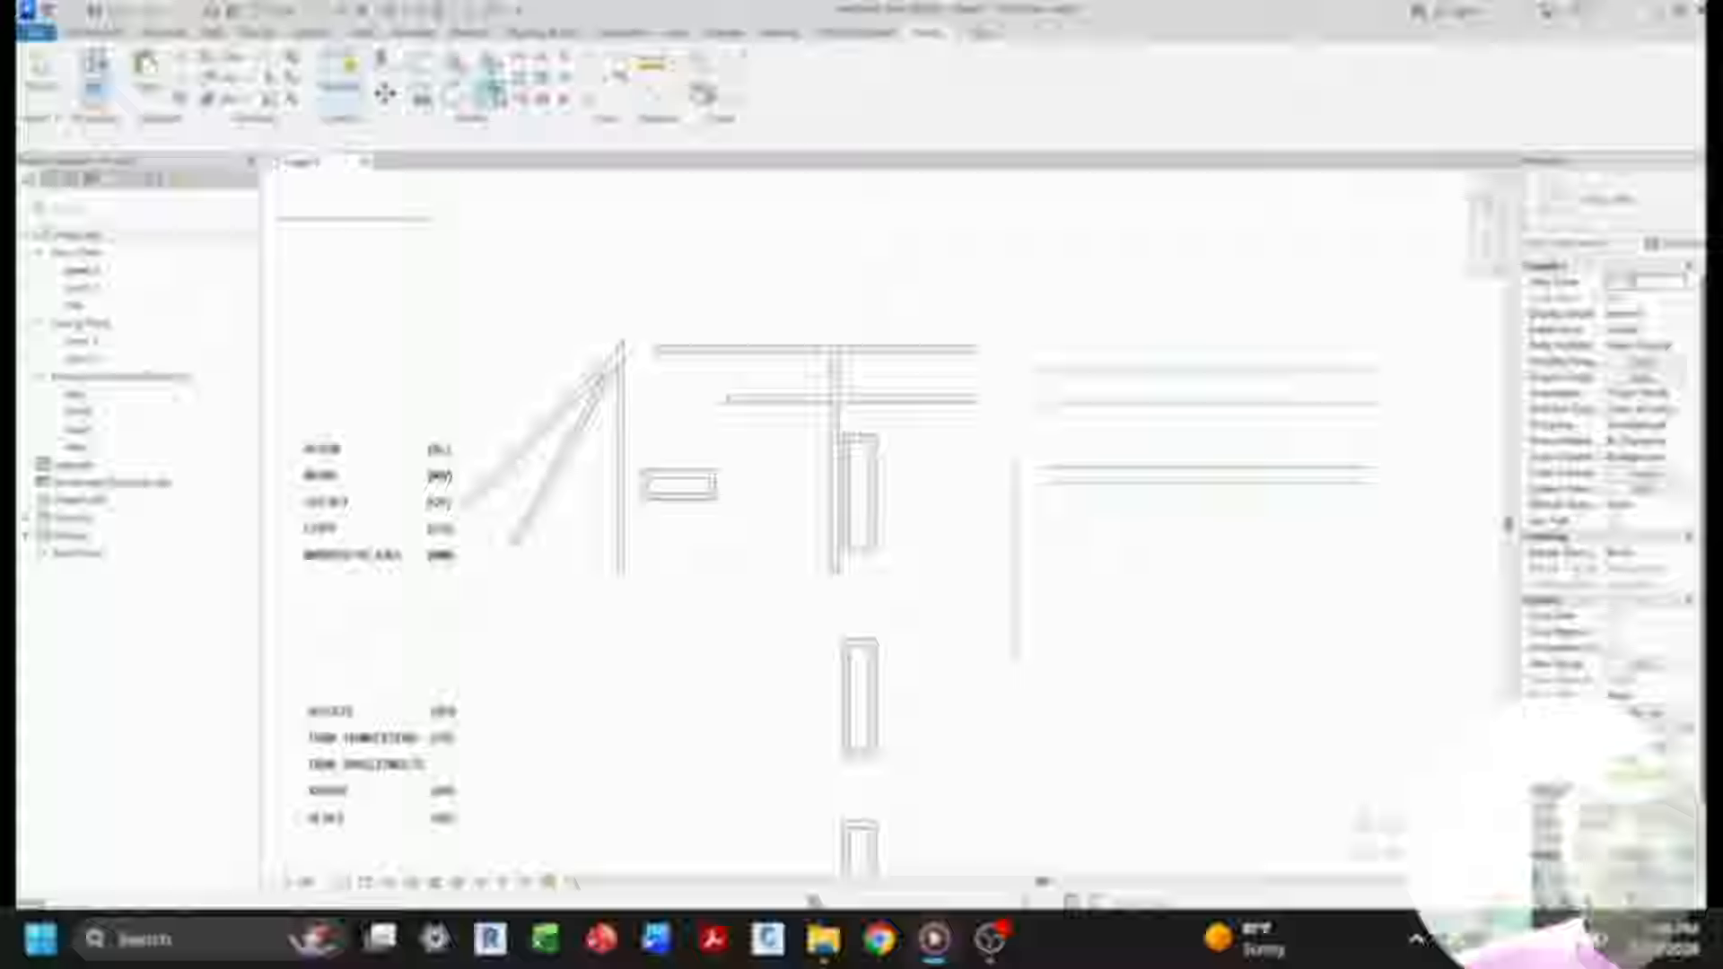
{"action": "left_click", "coordinate": [812, 400]}
{"action": "left_click", "coordinate": [834, 485]}
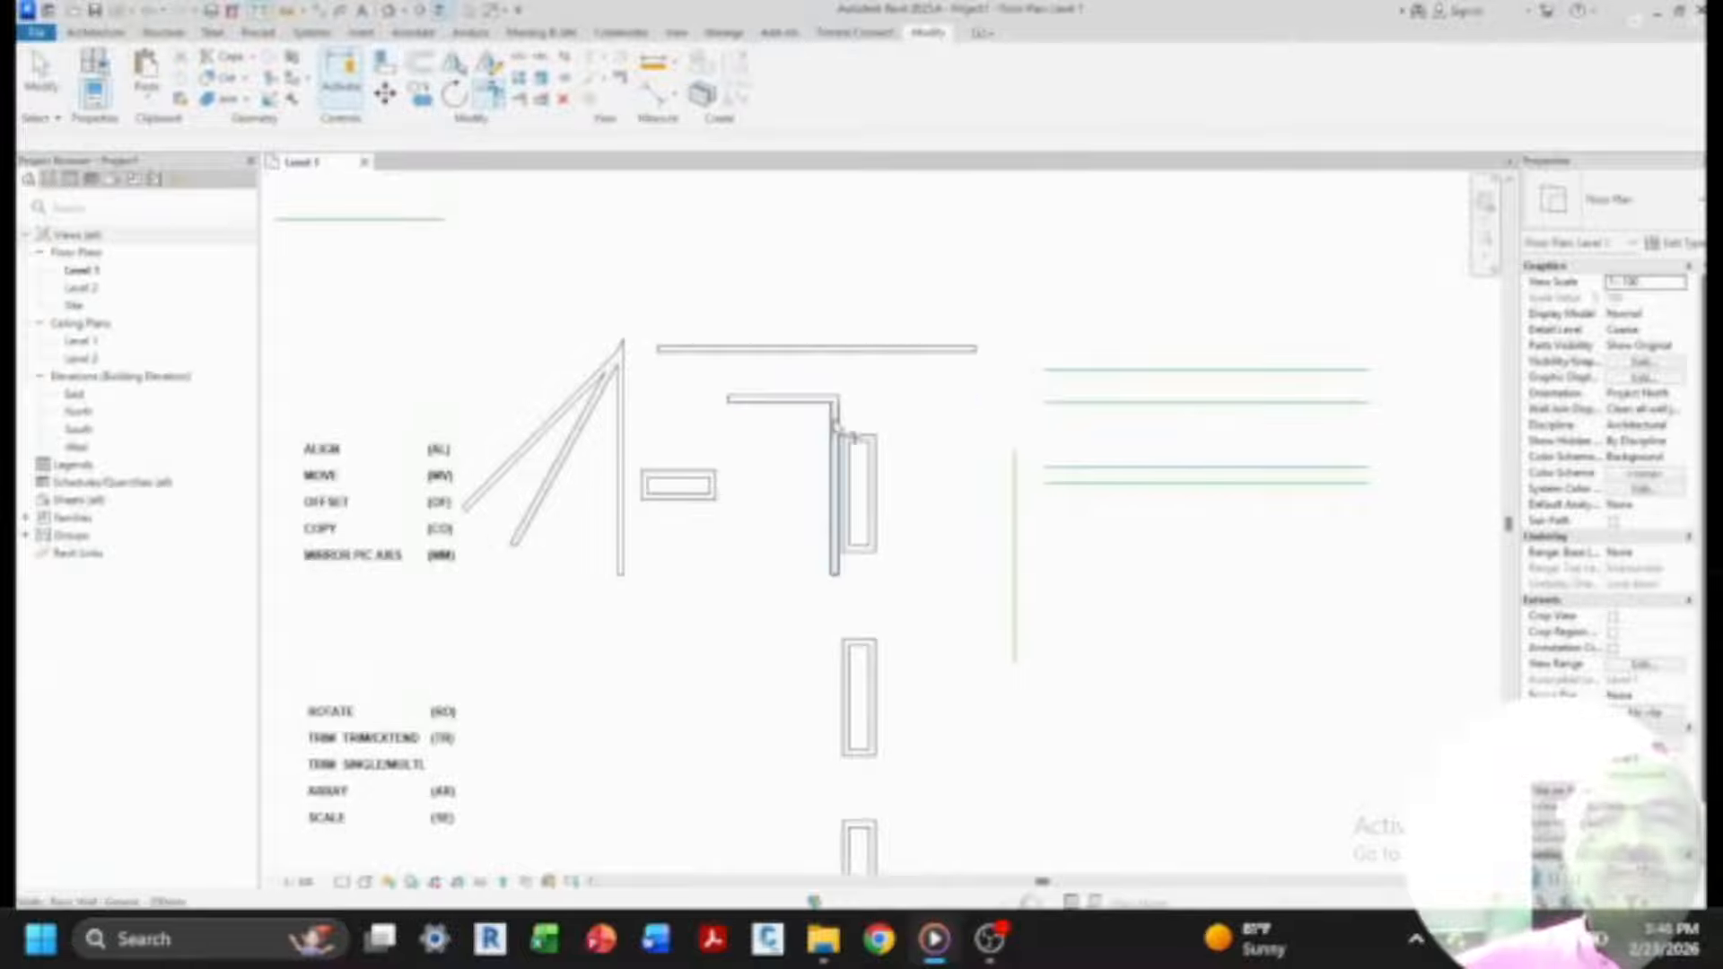
{"action": "scroll", "coordinate": [880, 422], "scroll_direction": "up", "scroll_amount": 3}
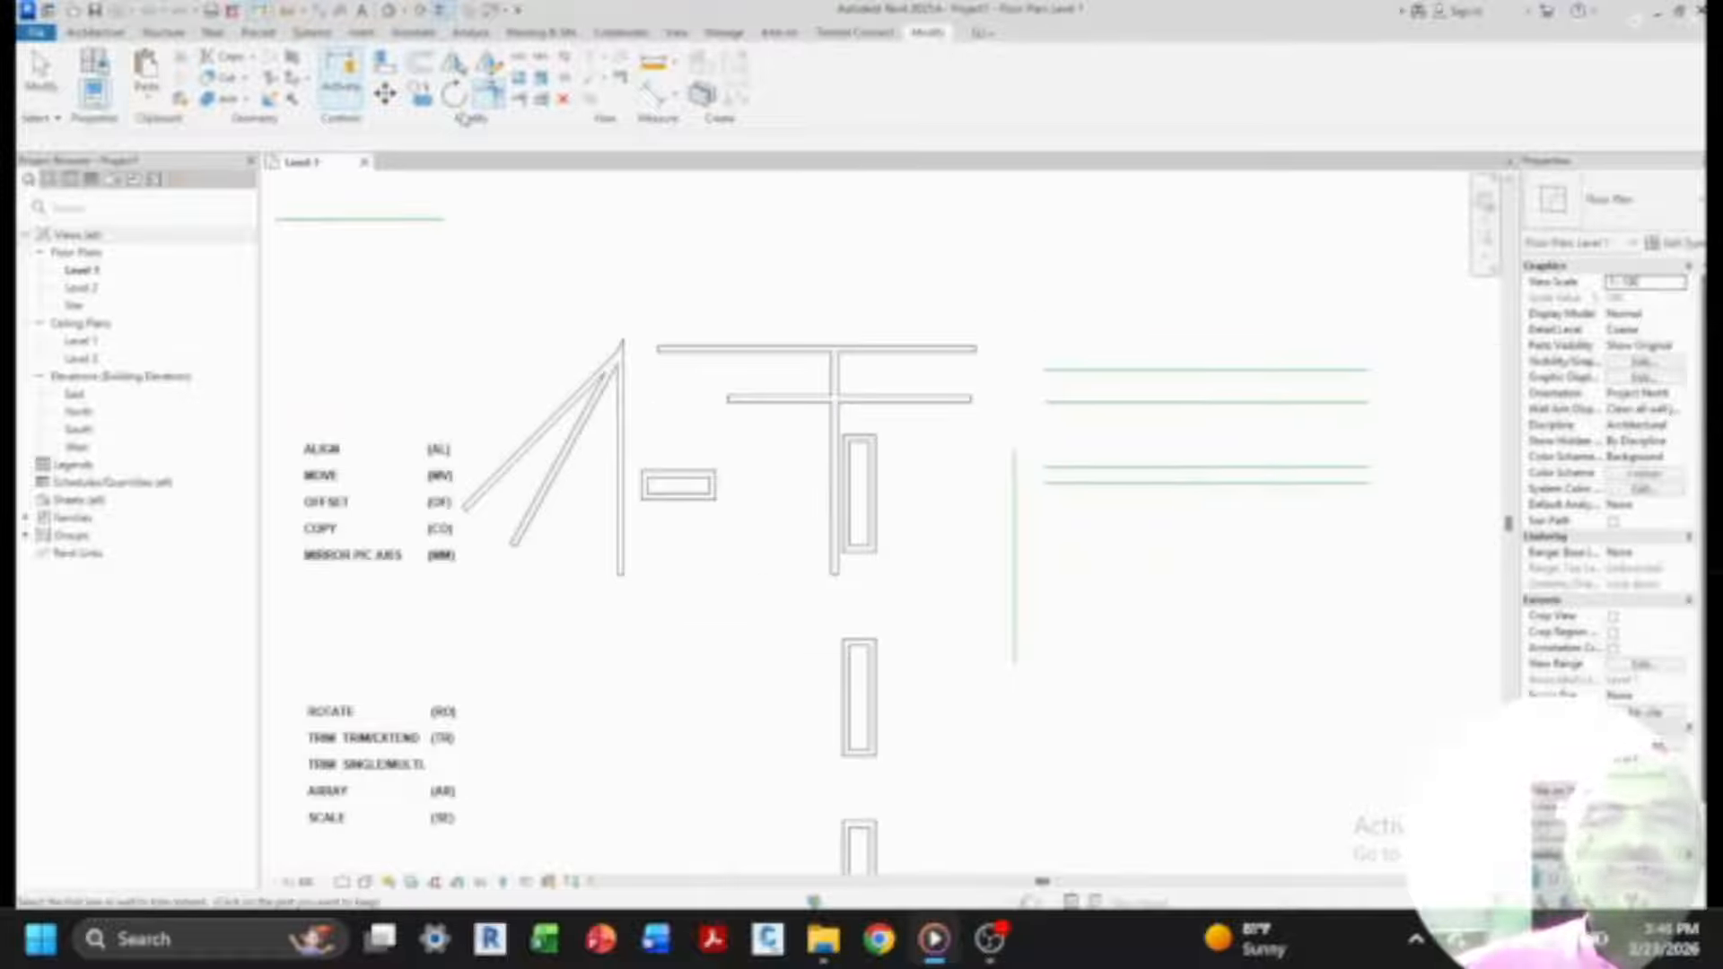
- Trim the upper horizontal wall and the vertical wall to a corner, keeping the upper wall's left portion, and undo it
{"action": "left_click", "coordinate": [826, 353]}
{"action": "left_click", "coordinate": [837, 375]}
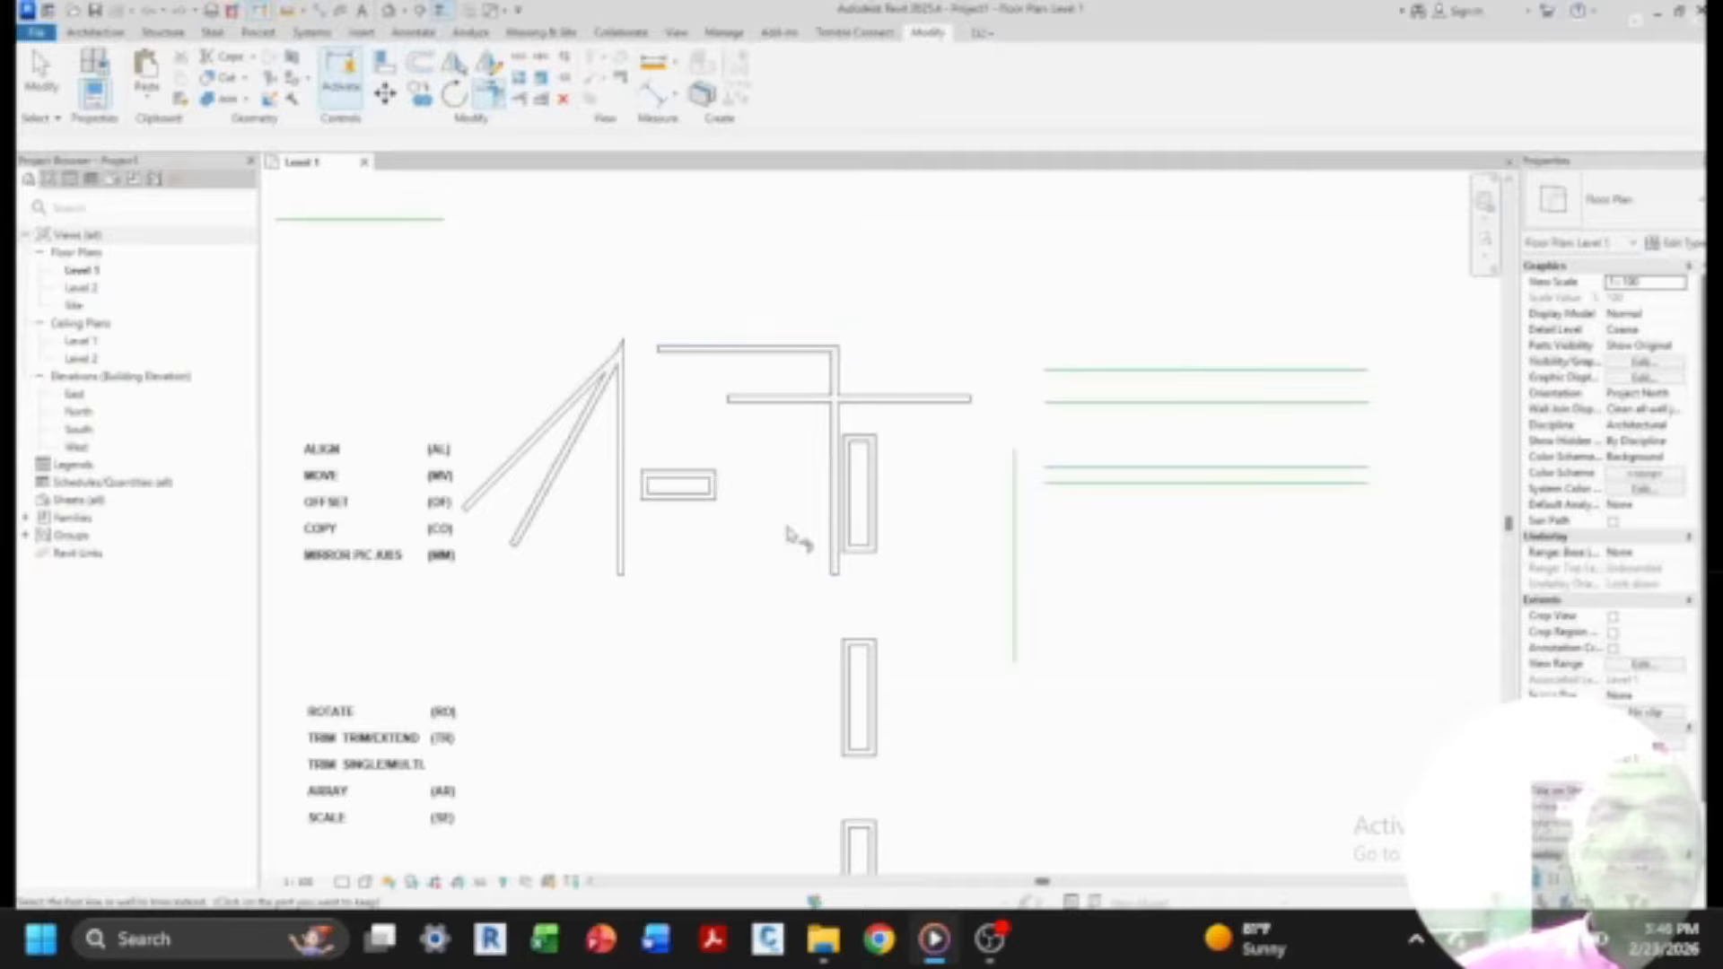
{"action": "key", "text": "ctrl+z"}
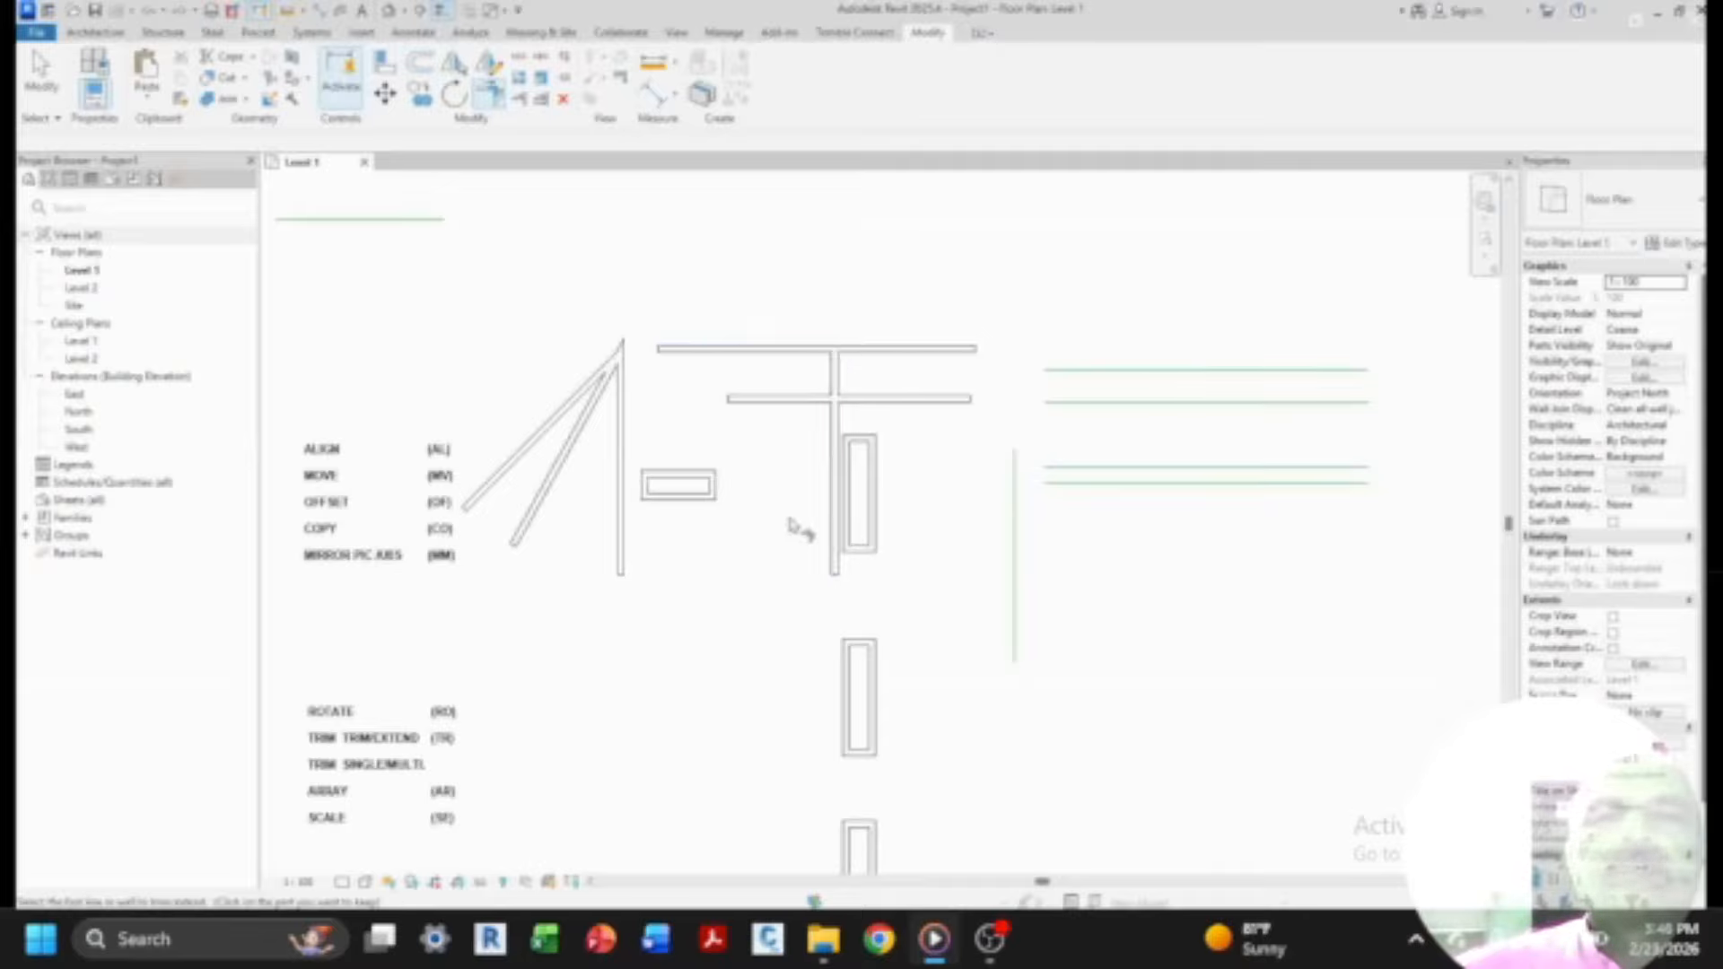
- Trim the lower crossing horizontal wall against the vertical wall to form a corner, keeping its left part and the vertical wall's lower part
{"action": "left_click", "coordinate": [876, 402]}
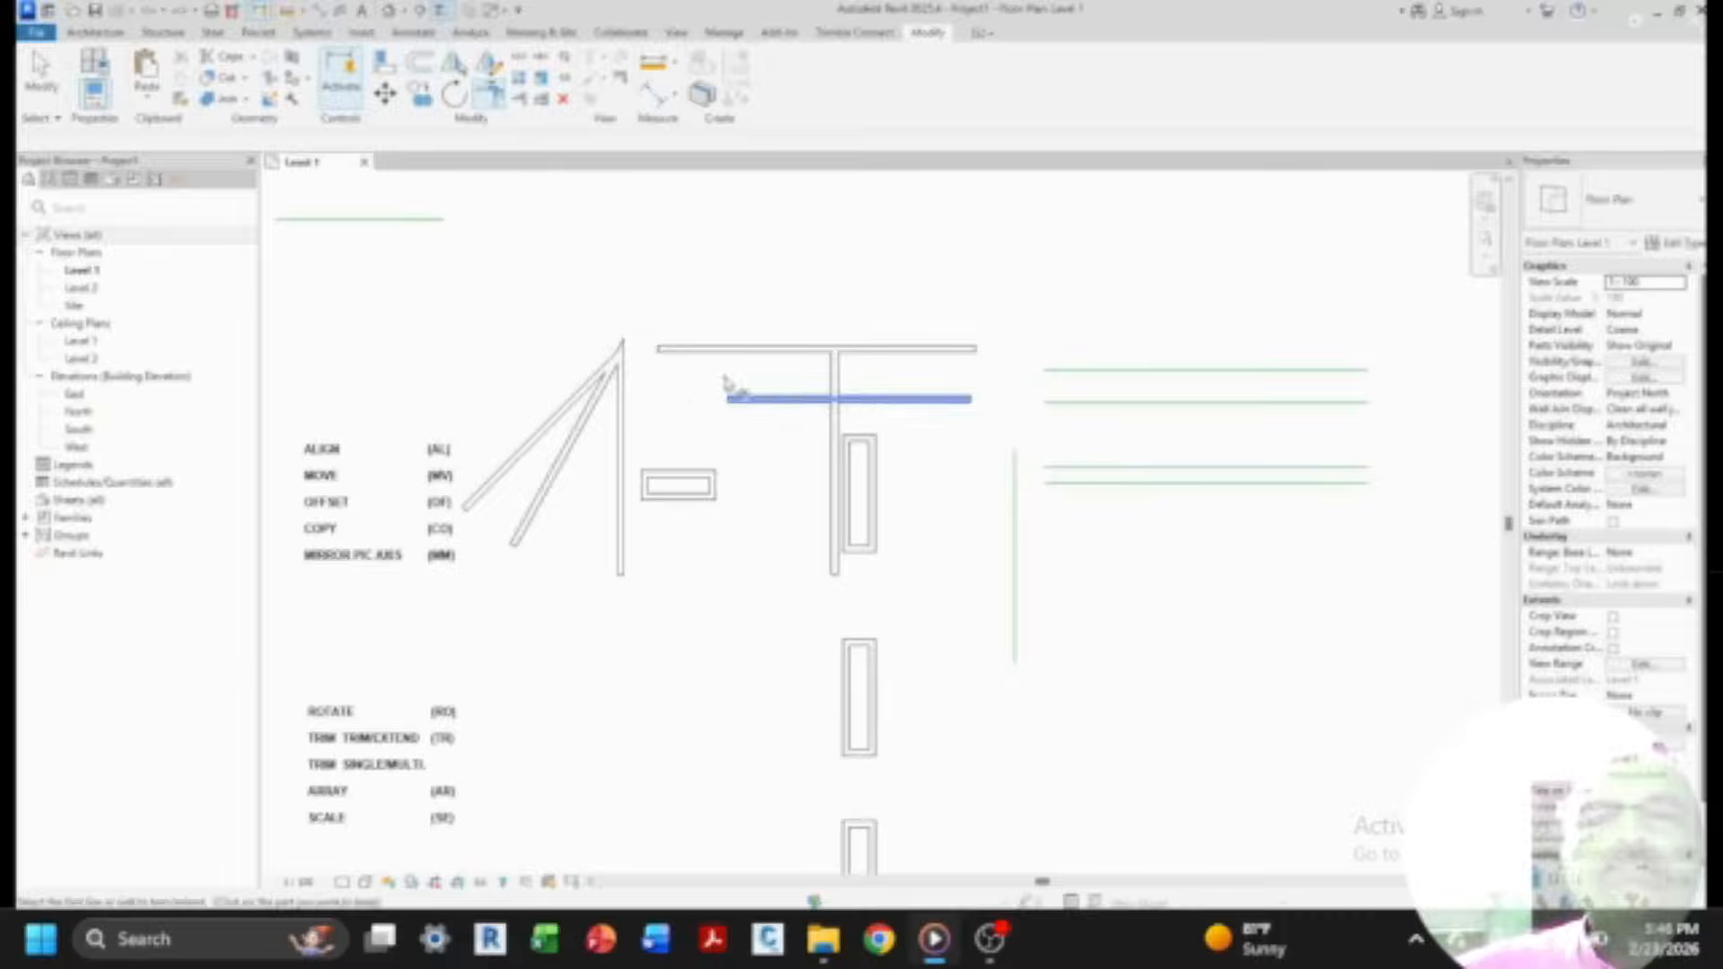
{"action": "left_click", "coordinate": [839, 426]}
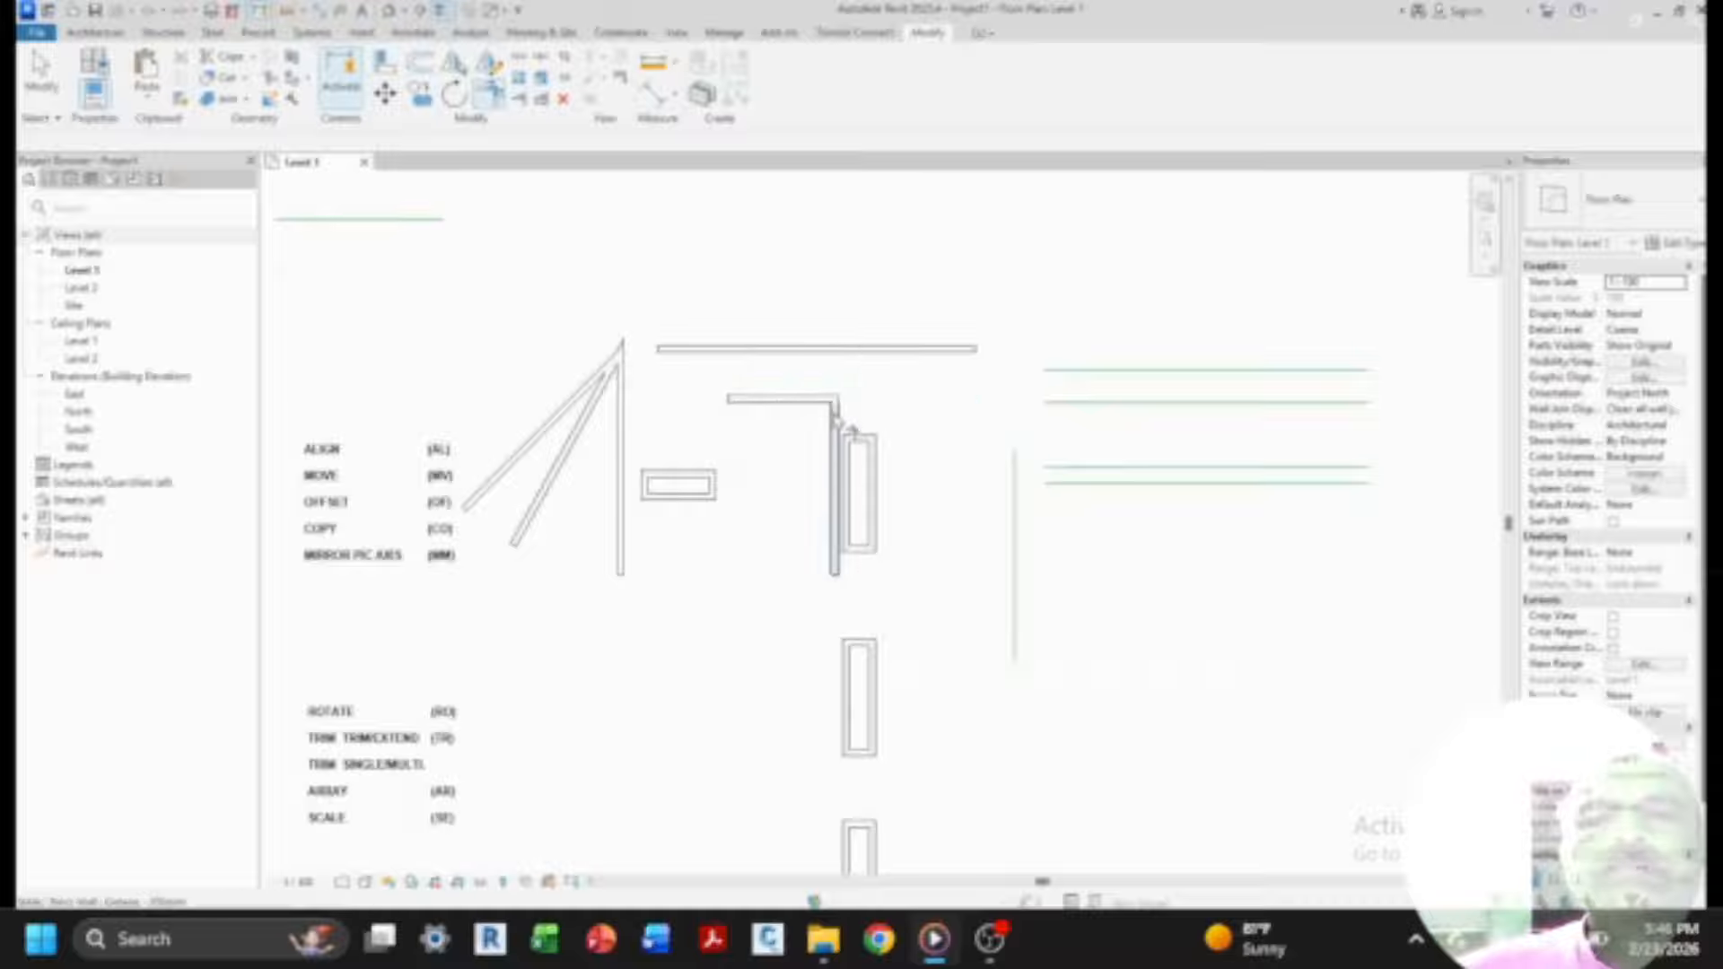
{"action": "left_click", "coordinate": [783, 408]}
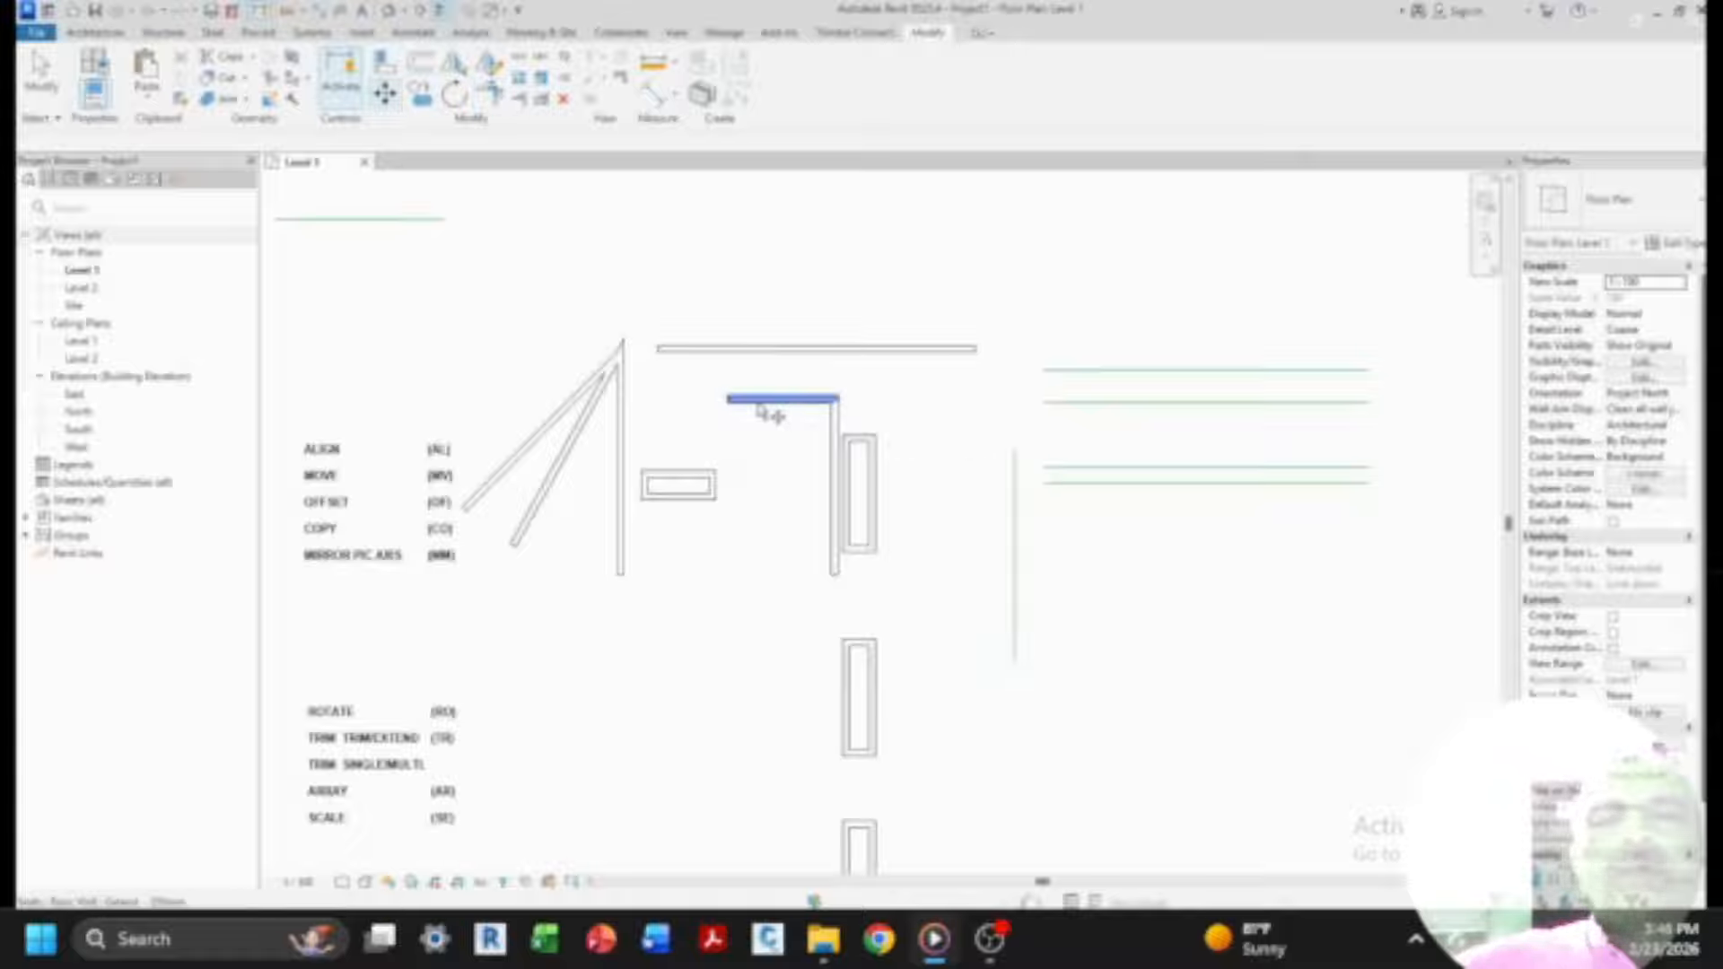
{"action": "key", "text": "Escape"}
- Move the trimmed short horizontal wall left so that a gap separates it from the vertical wall
{"action": "left_click", "coordinate": [769, 401]}
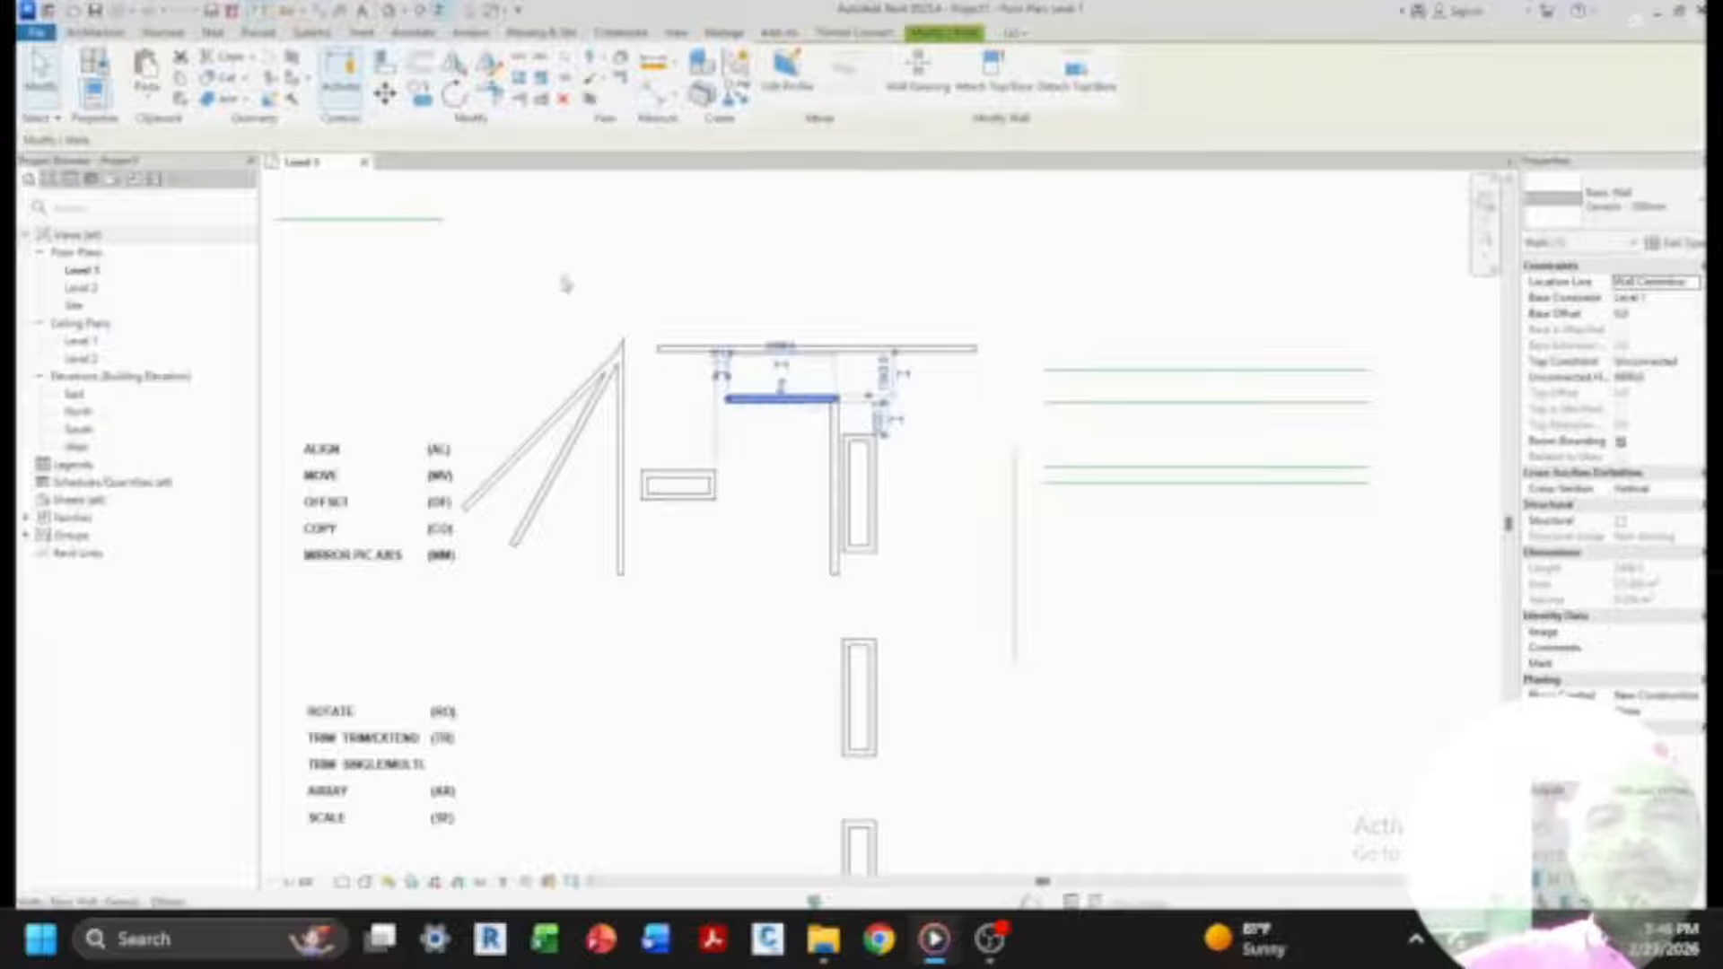
{"action": "key", "text": "r"}
{"action": "key", "text": "o"}
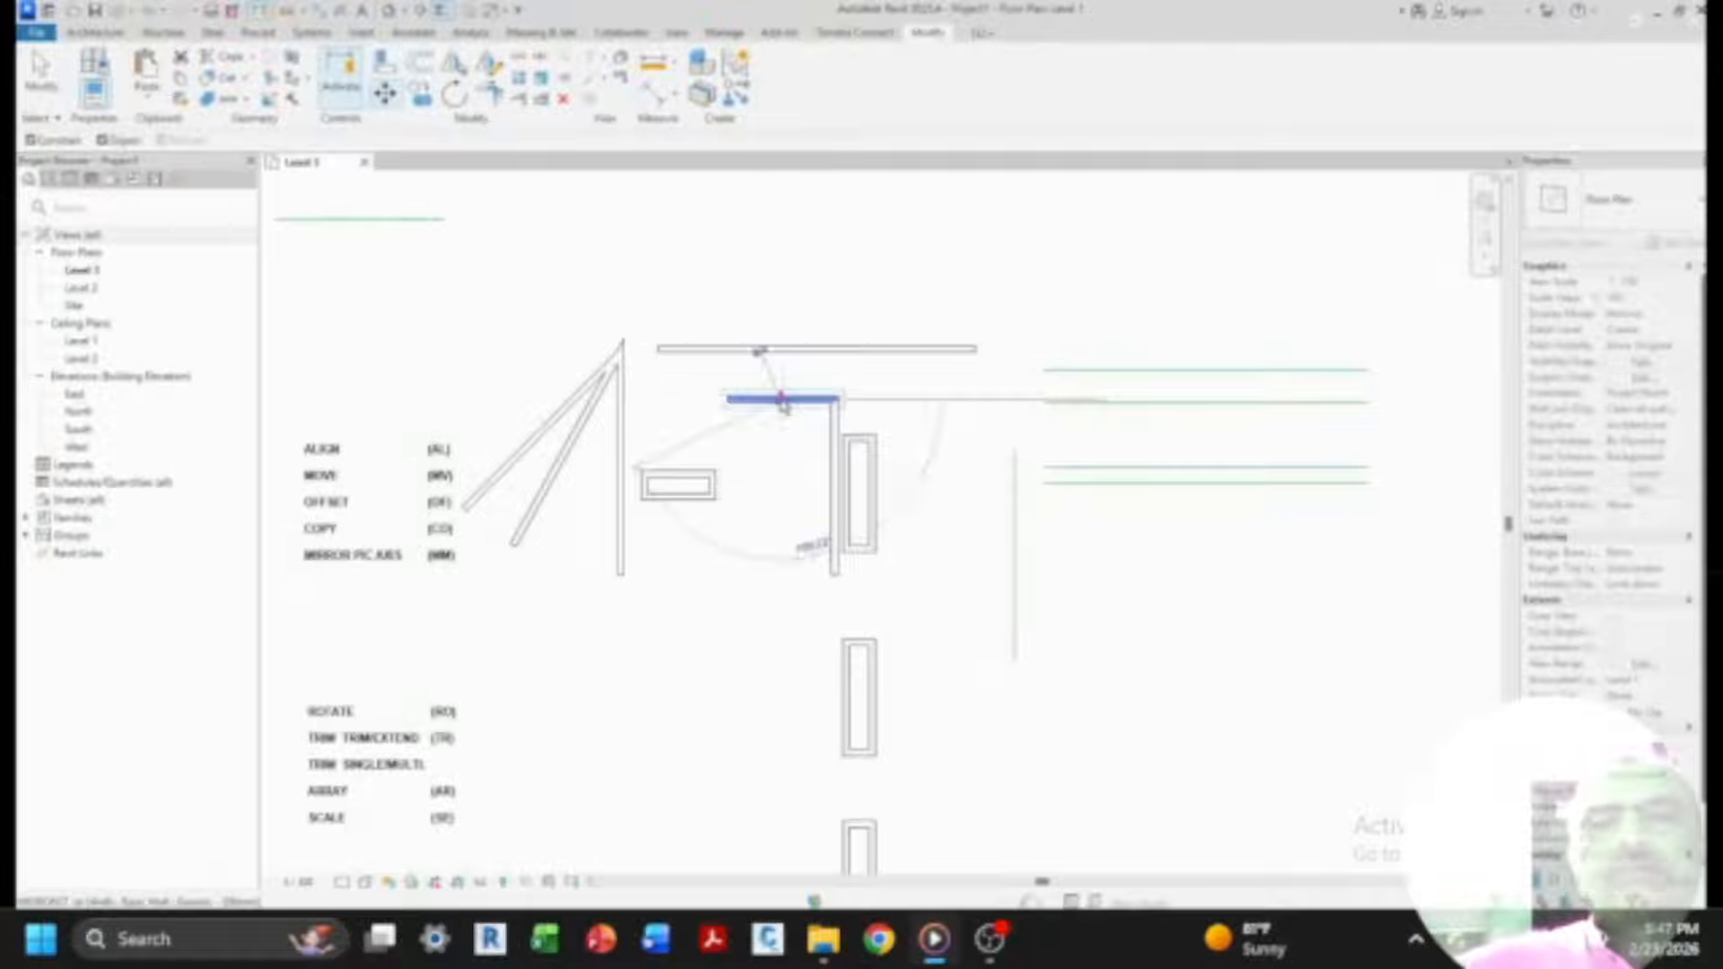
{"action": "left_click", "coordinate": [709, 399]}
{"action": "left_click", "coordinate": [825, 461]}
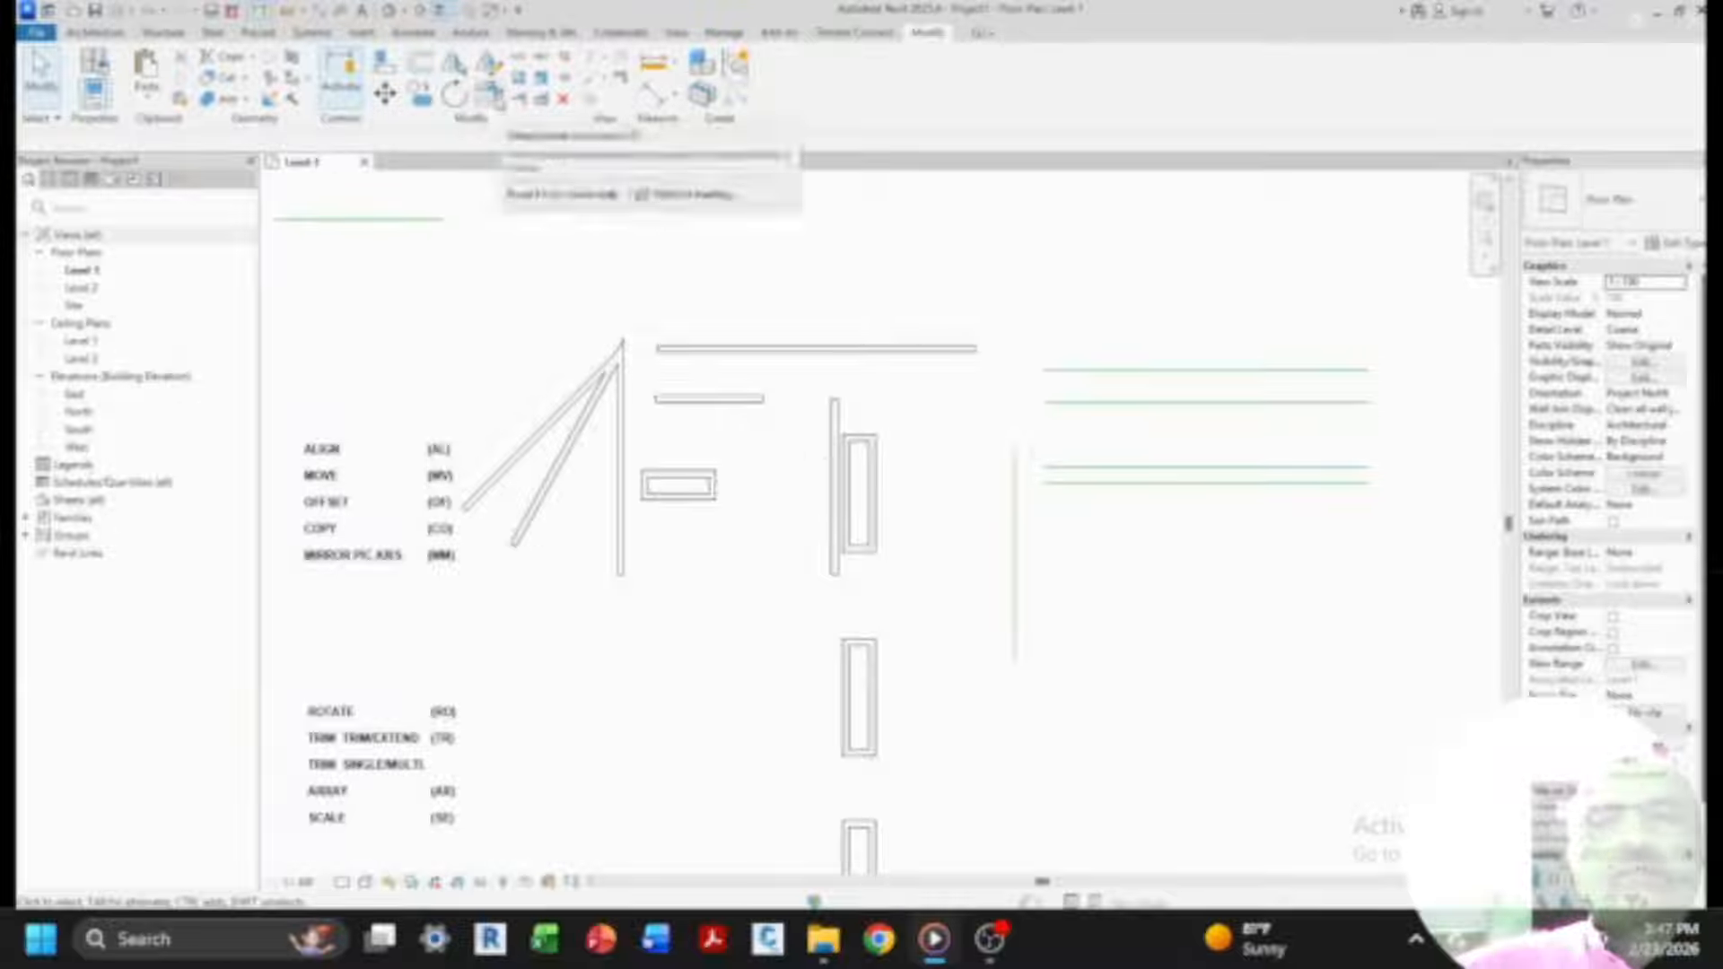
- Join the upper horizontal wall and the vertical wall into a corner, keeping the upper wall's right portion, and undo the result
{"action": "left_click", "coordinate": [490, 92]}
{"action": "left_click", "coordinate": [863, 355]}
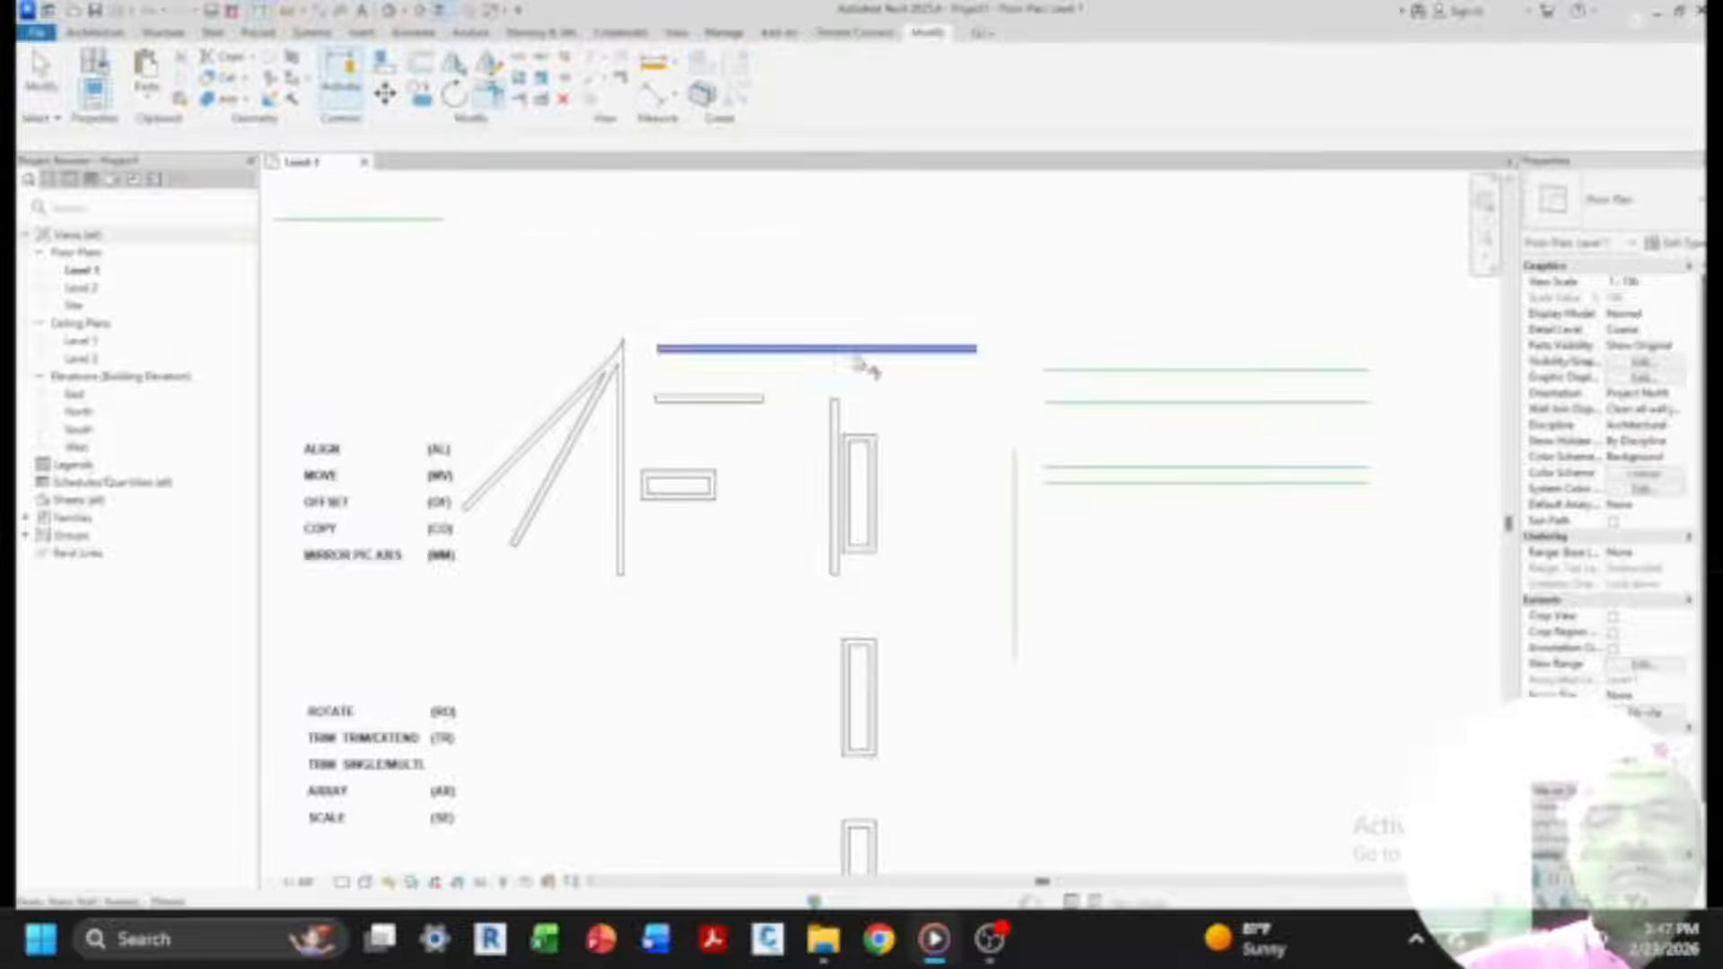
{"action": "left_click", "coordinate": [837, 424]}
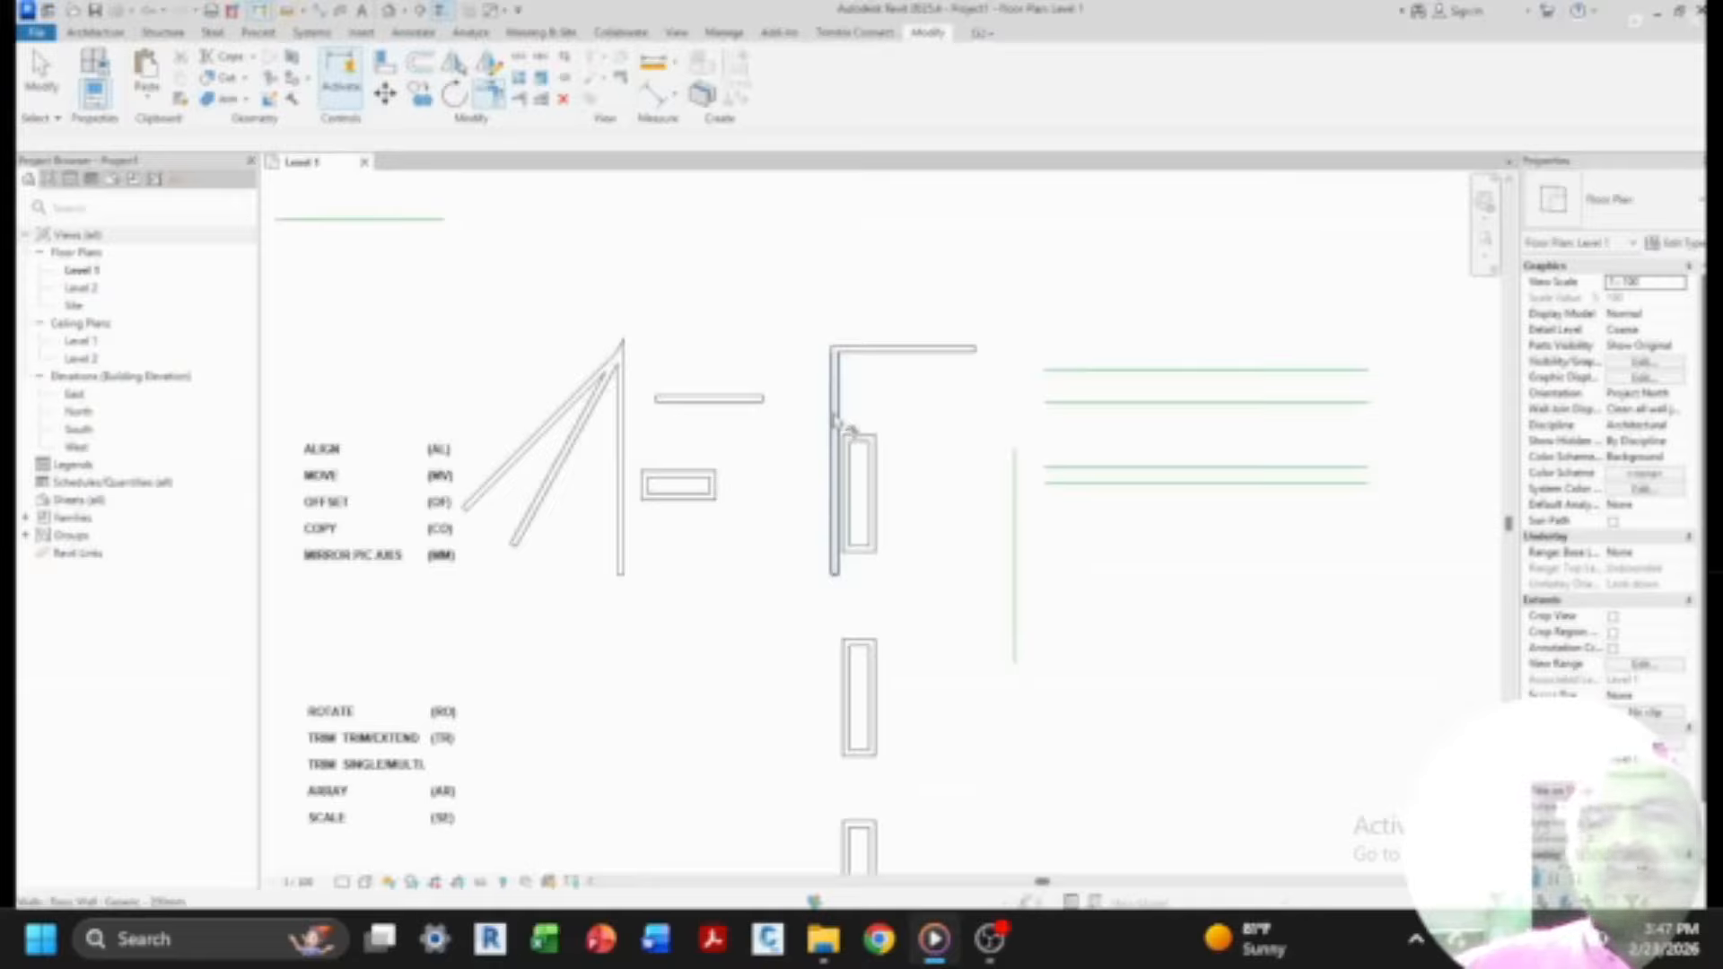
{"action": "left_click", "coordinate": [835, 420]}
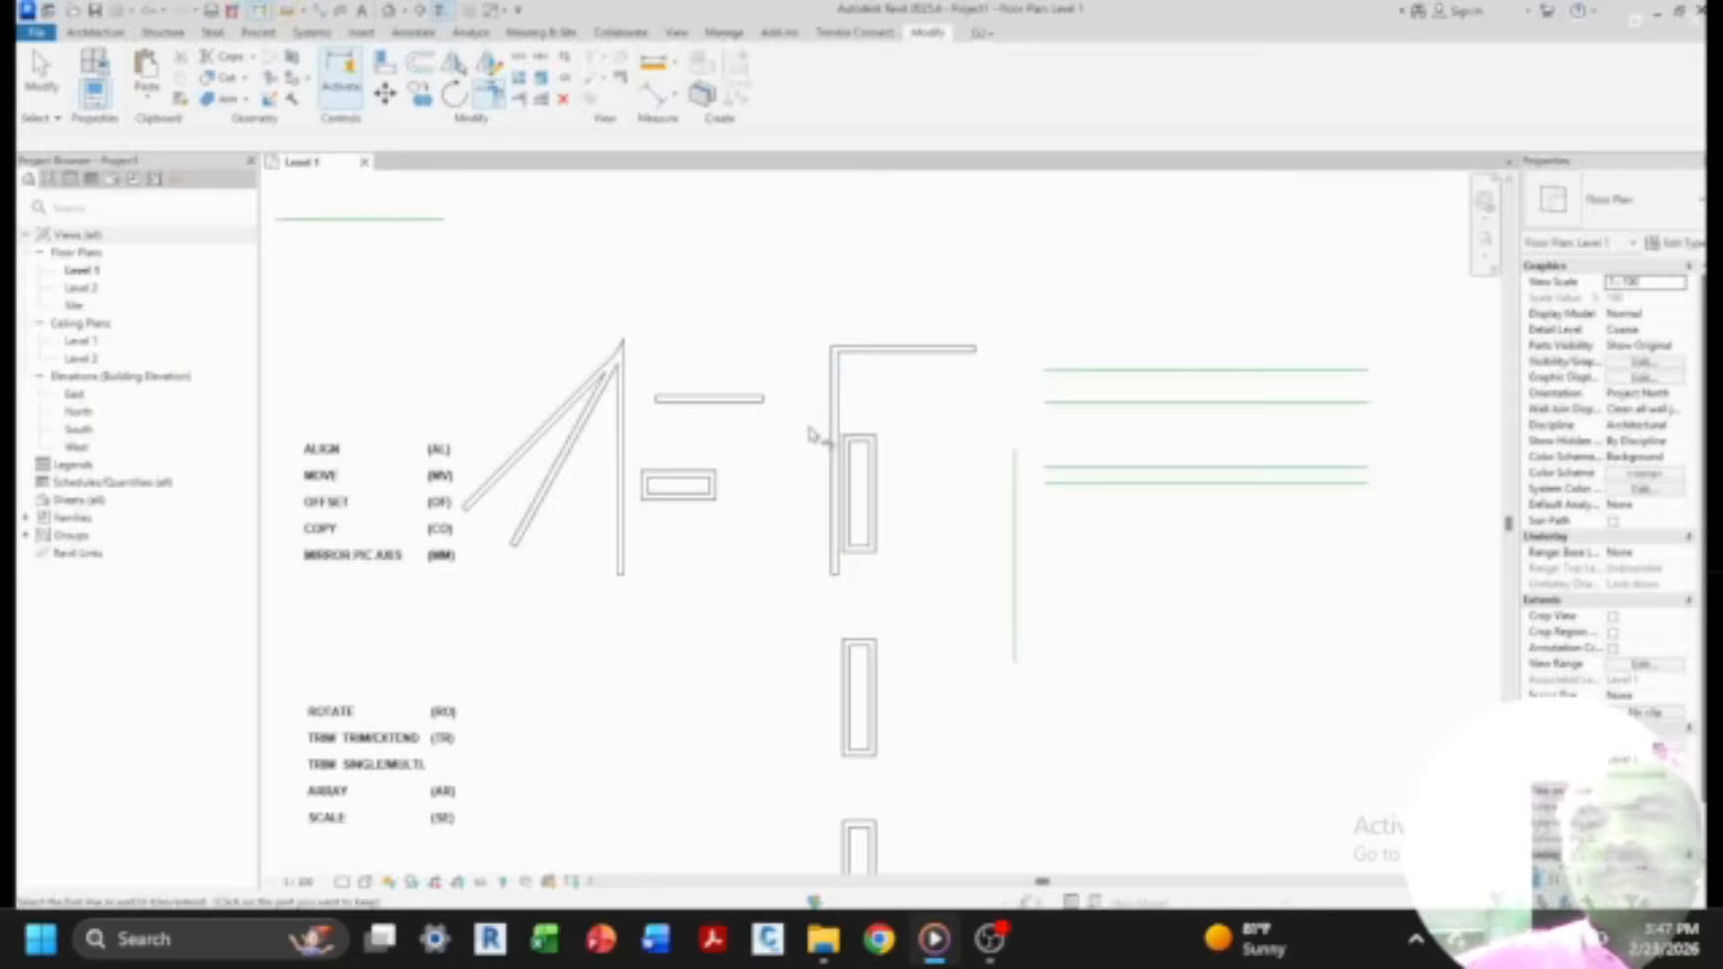
{"action": "left_click", "coordinate": [812, 436]}
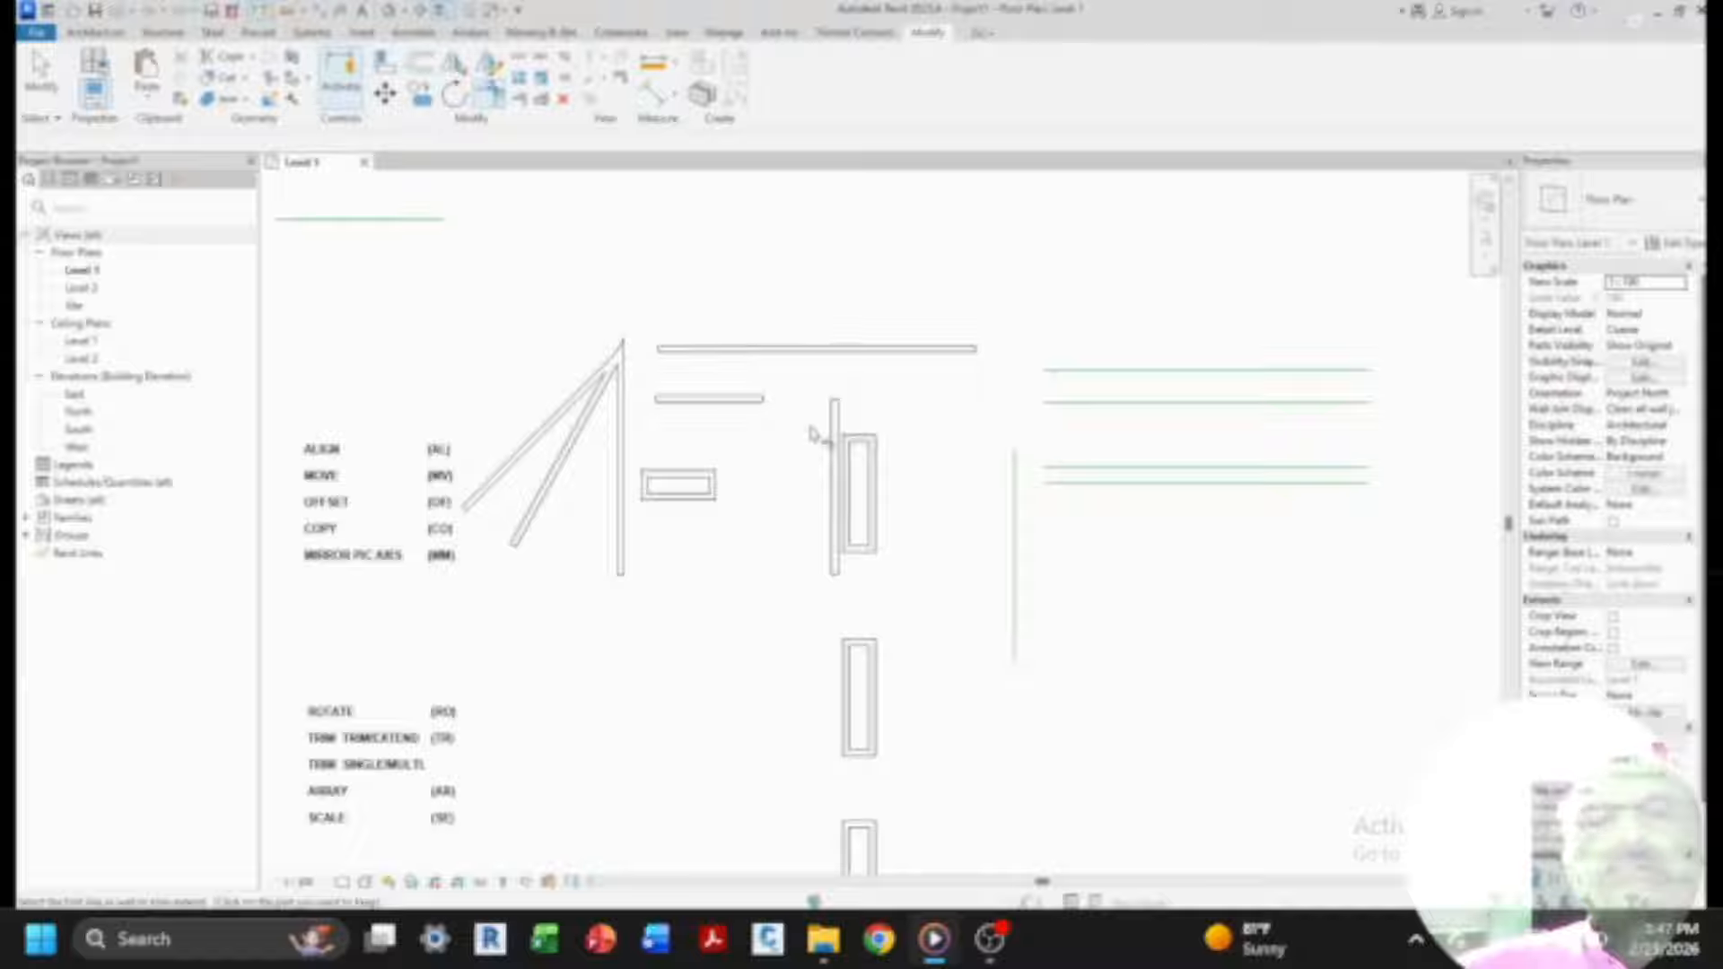
{"action": "left_click", "coordinate": [814, 349]}
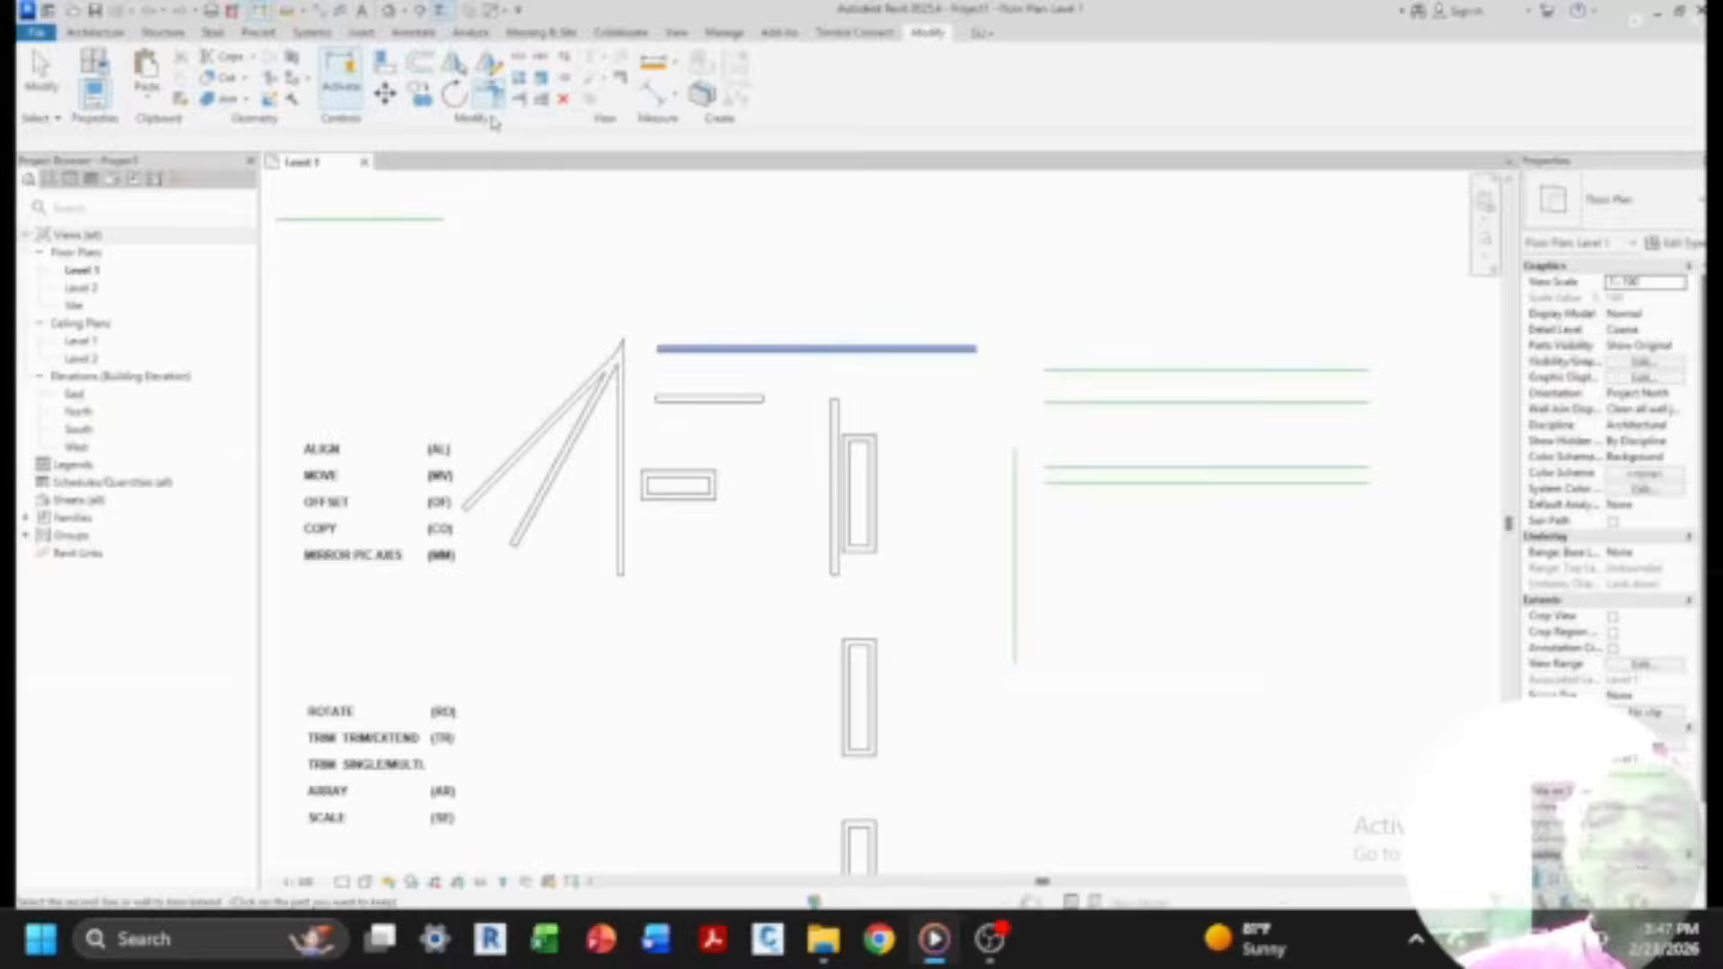
{"action": "left_click", "coordinate": [827, 414]}
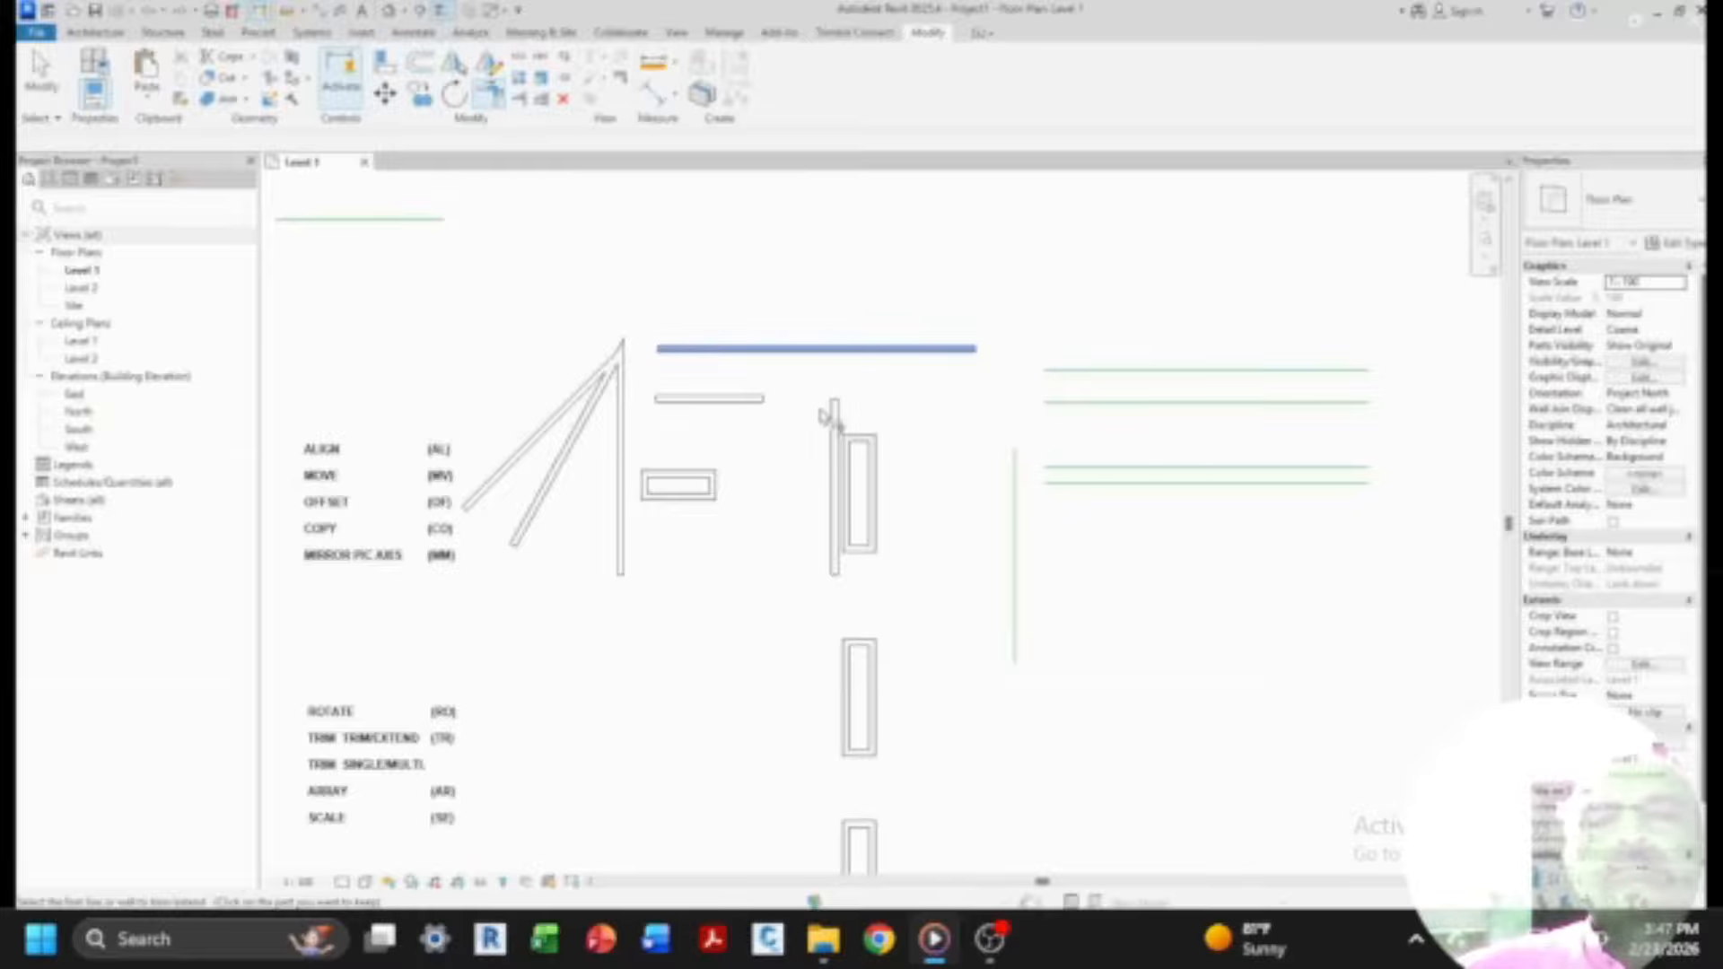
{"action": "left_click", "coordinate": [834, 409]}
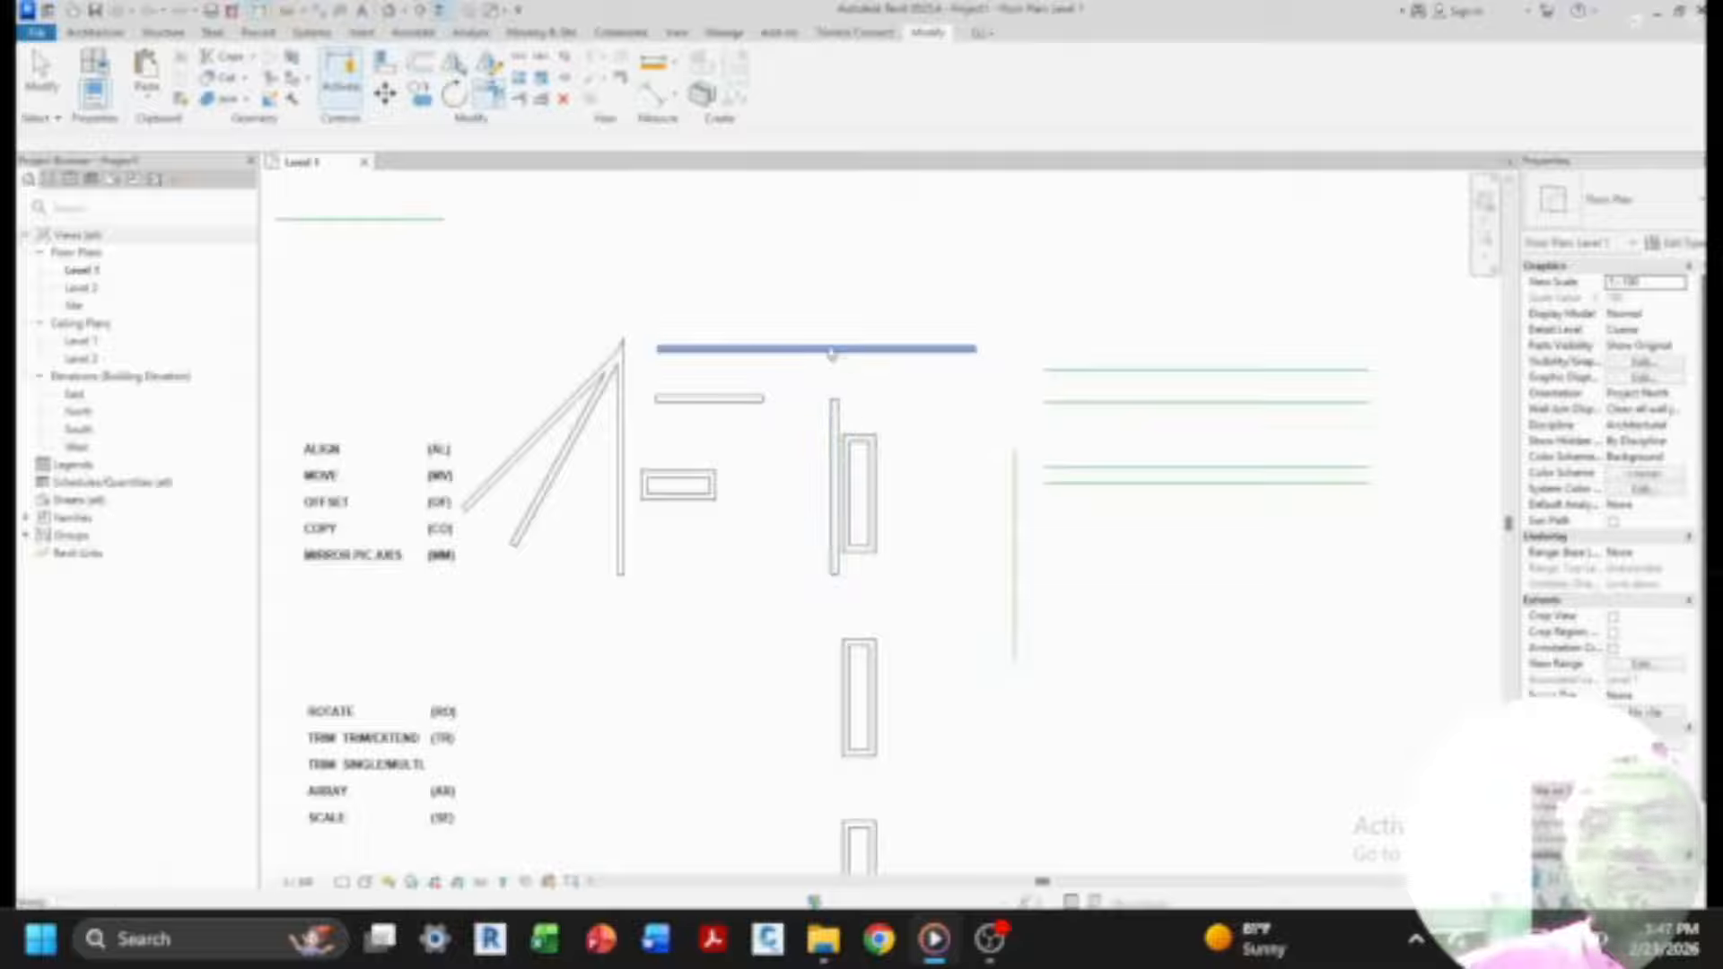
{"action": "left_click", "coordinate": [835, 408]}
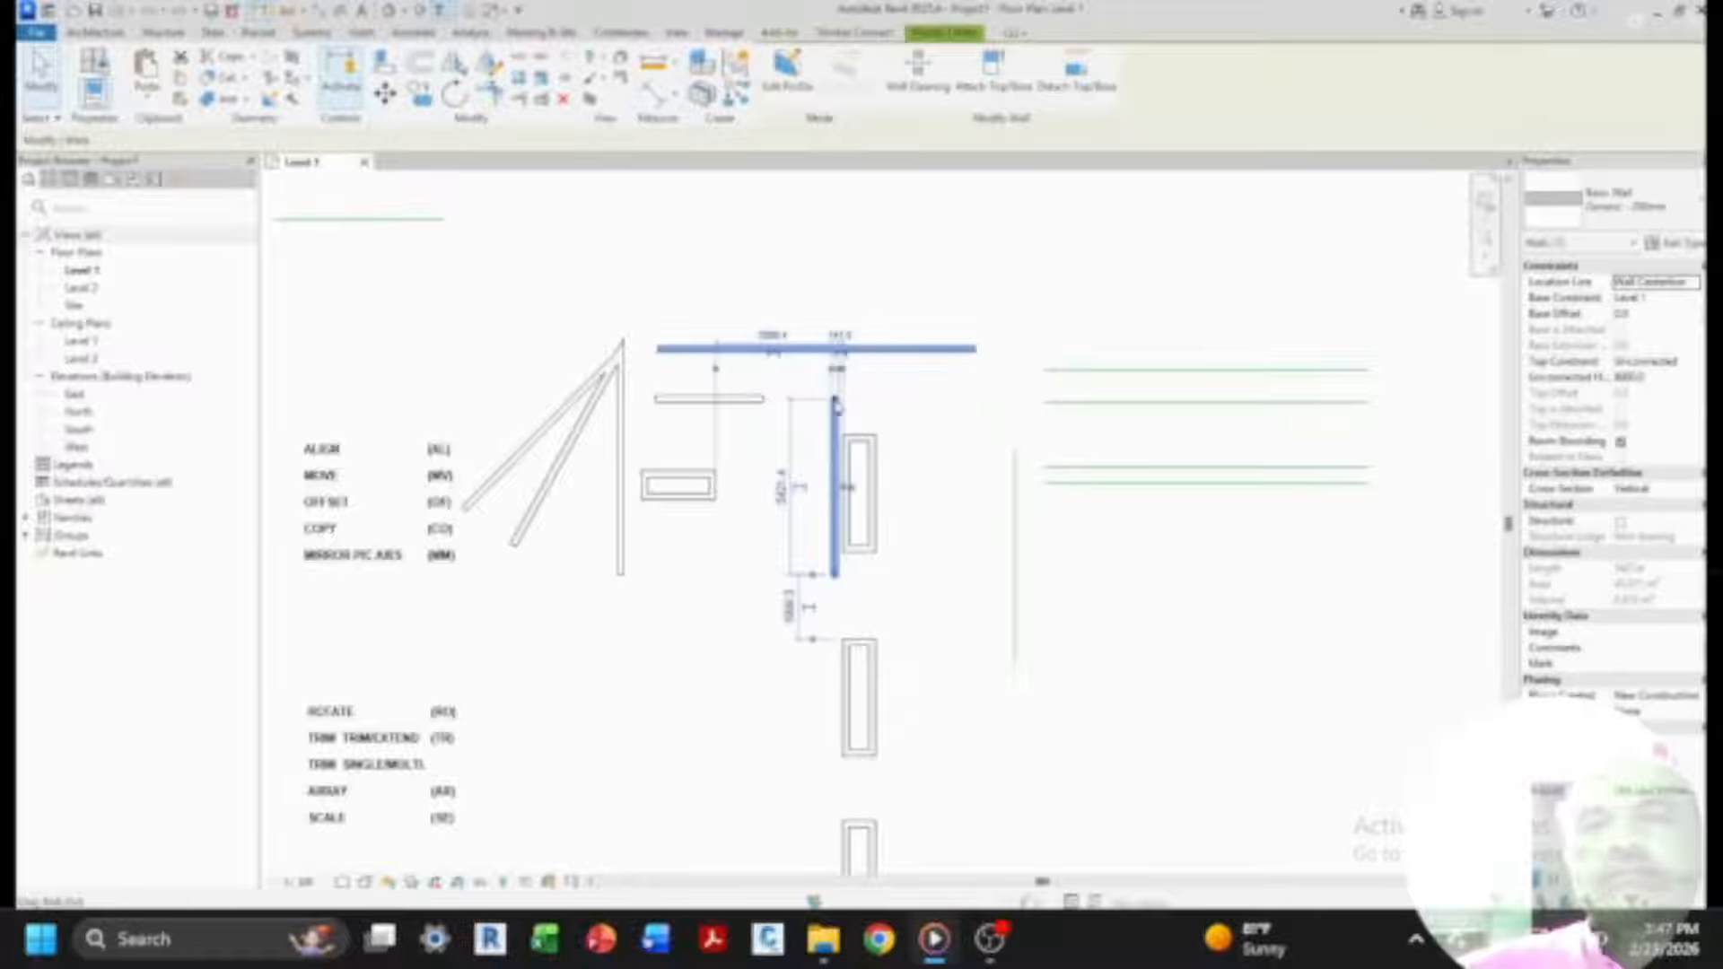
{"action": "key", "text": "Escape"}
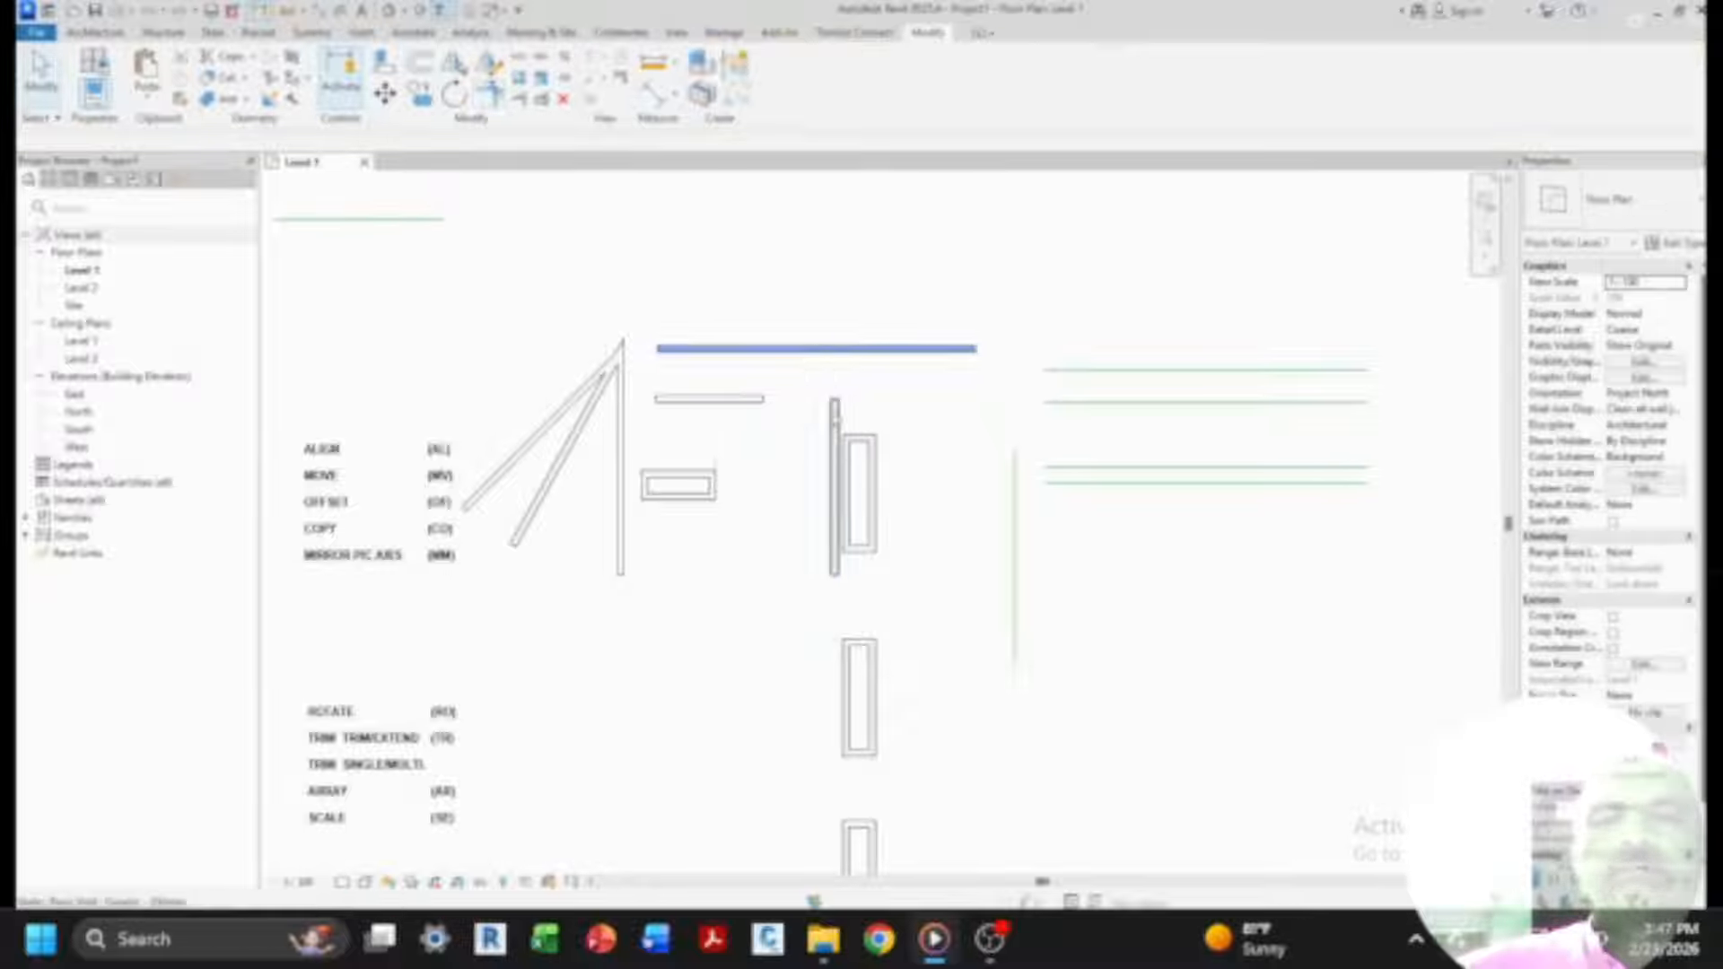
{"action": "left_click", "coordinate": [831, 361]}
{"action": "left_click", "coordinate": [834, 422]}
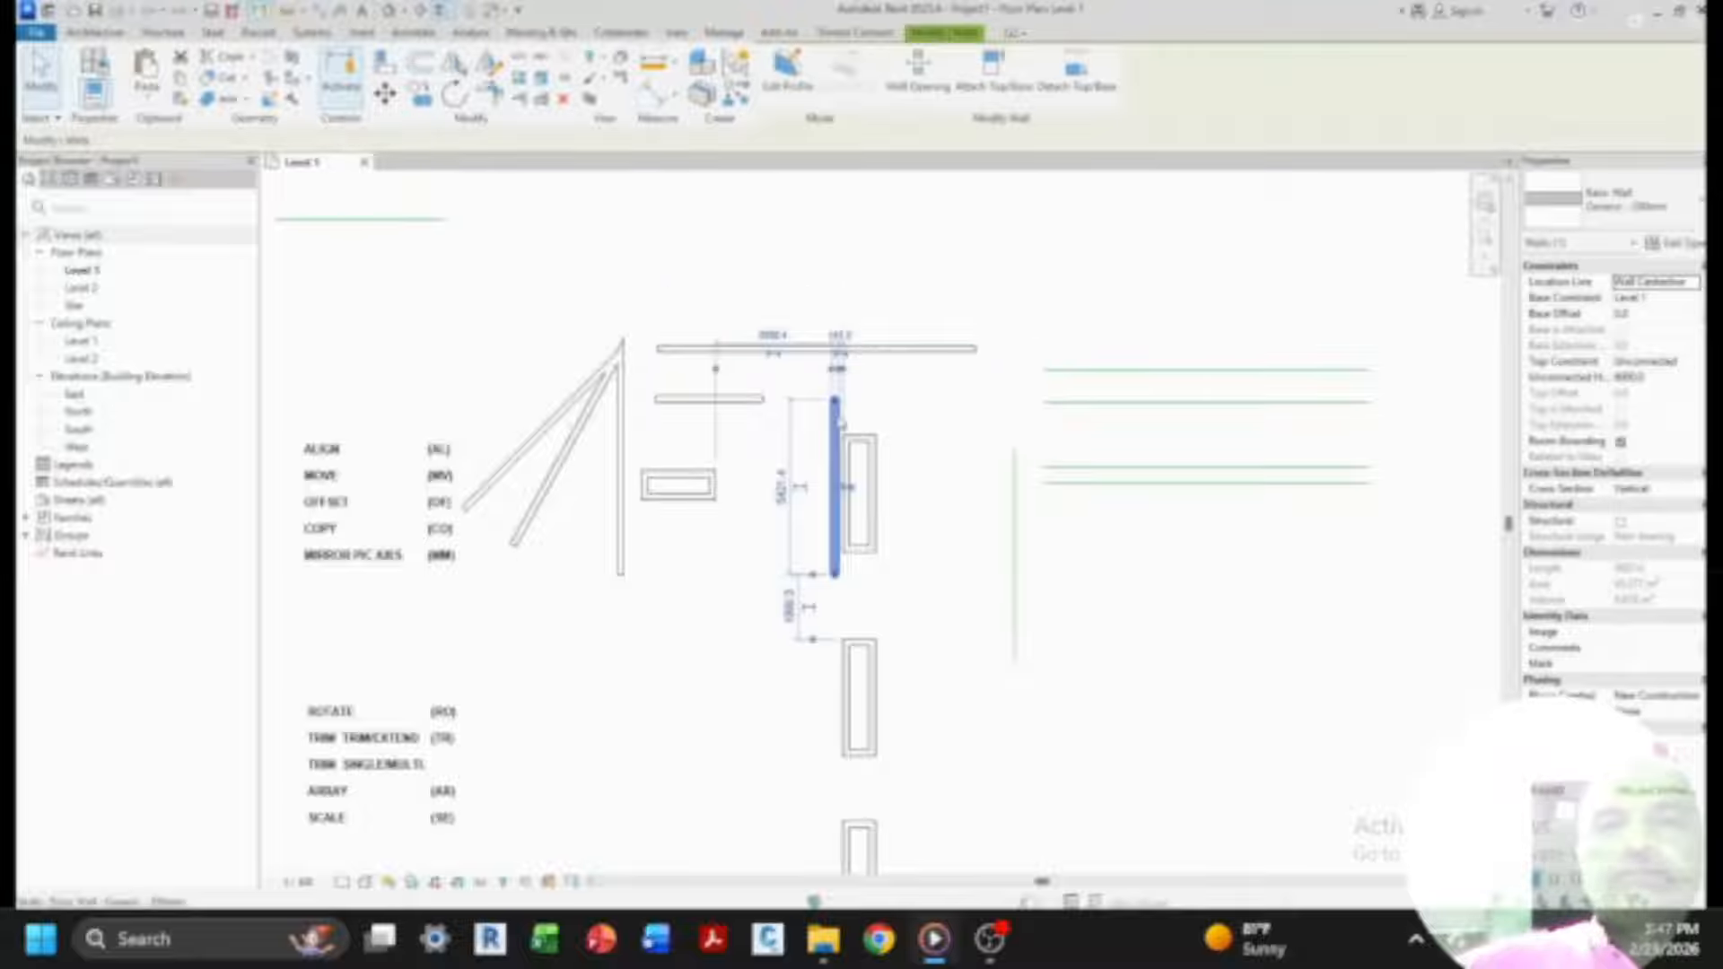
{"action": "key", "text": "Escape"}
{"action": "left_click", "coordinate": [758, 401]}
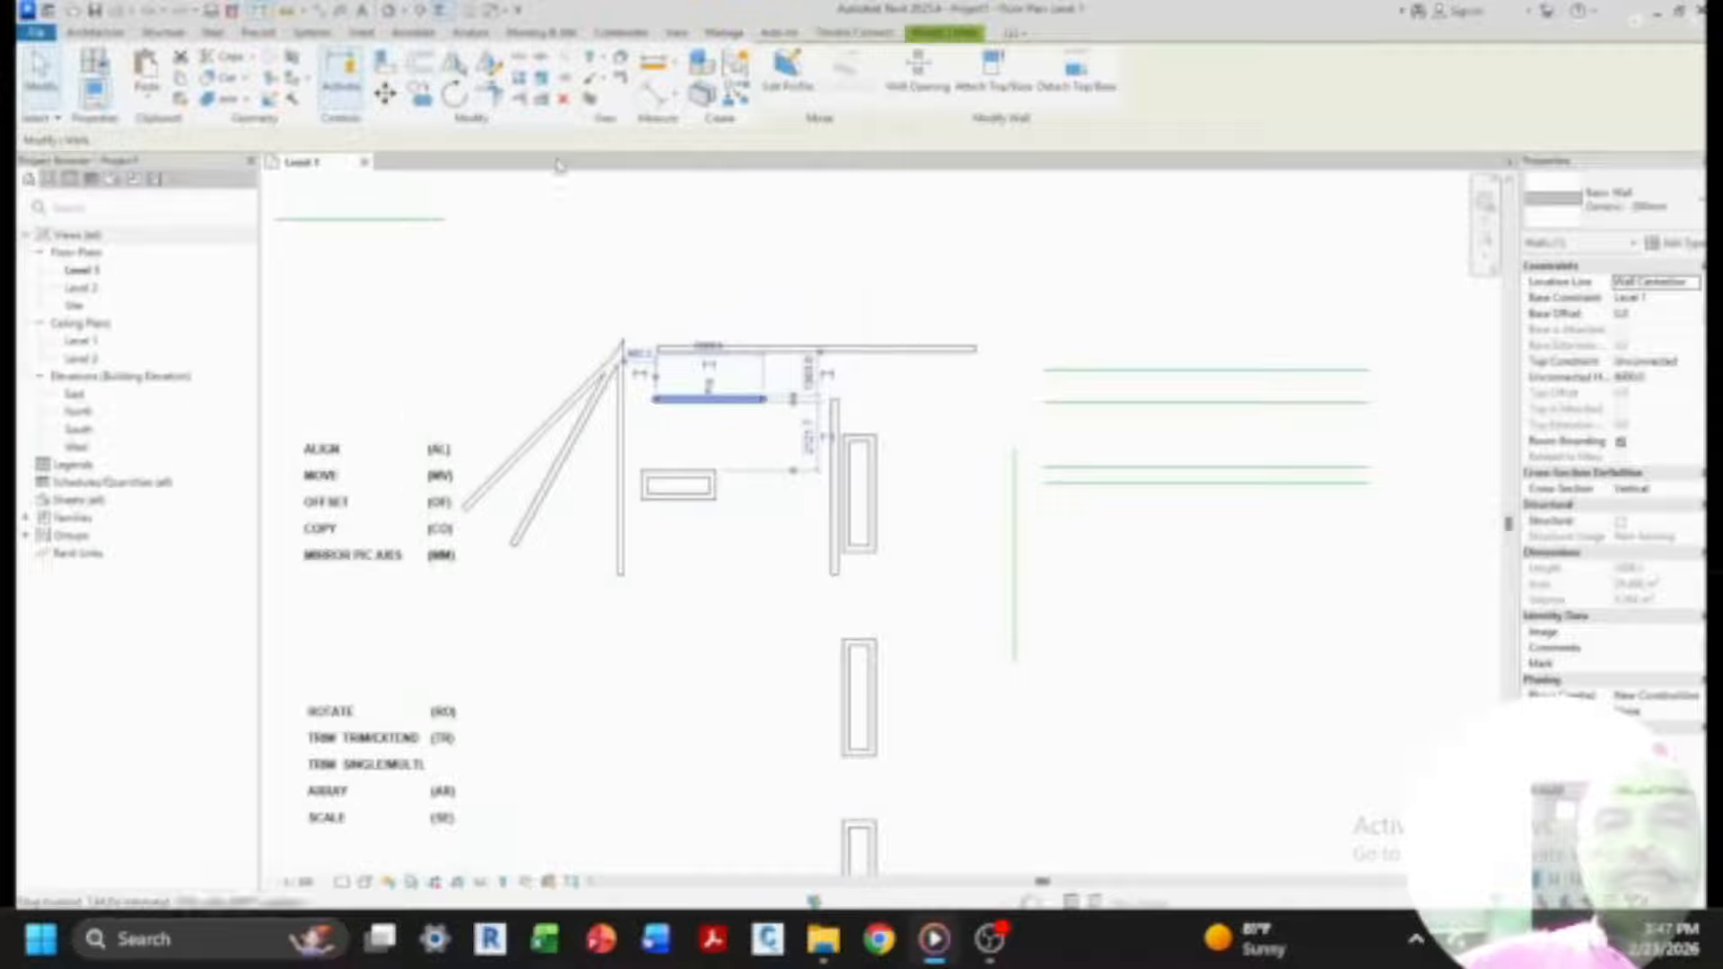
{"action": "key", "text": "Escape"}
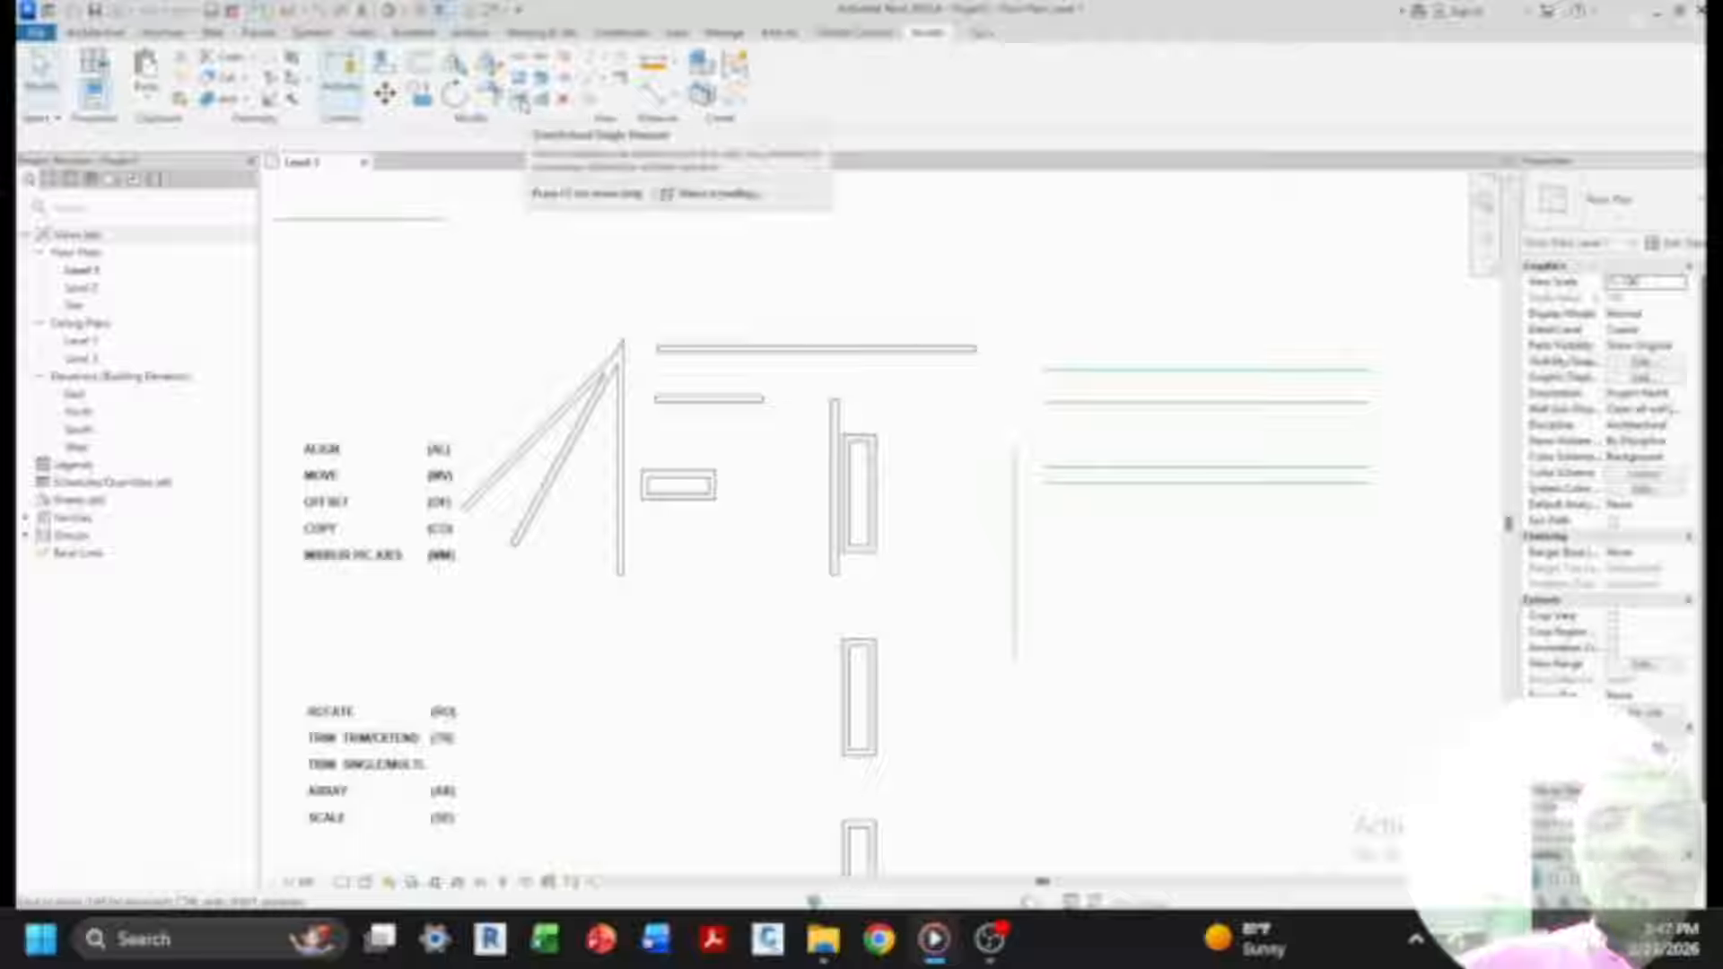
- Extend the vertical wall up to the upper horizontal wall with Trim/Extend Single Element
{"action": "left_click", "coordinate": [522, 101]}
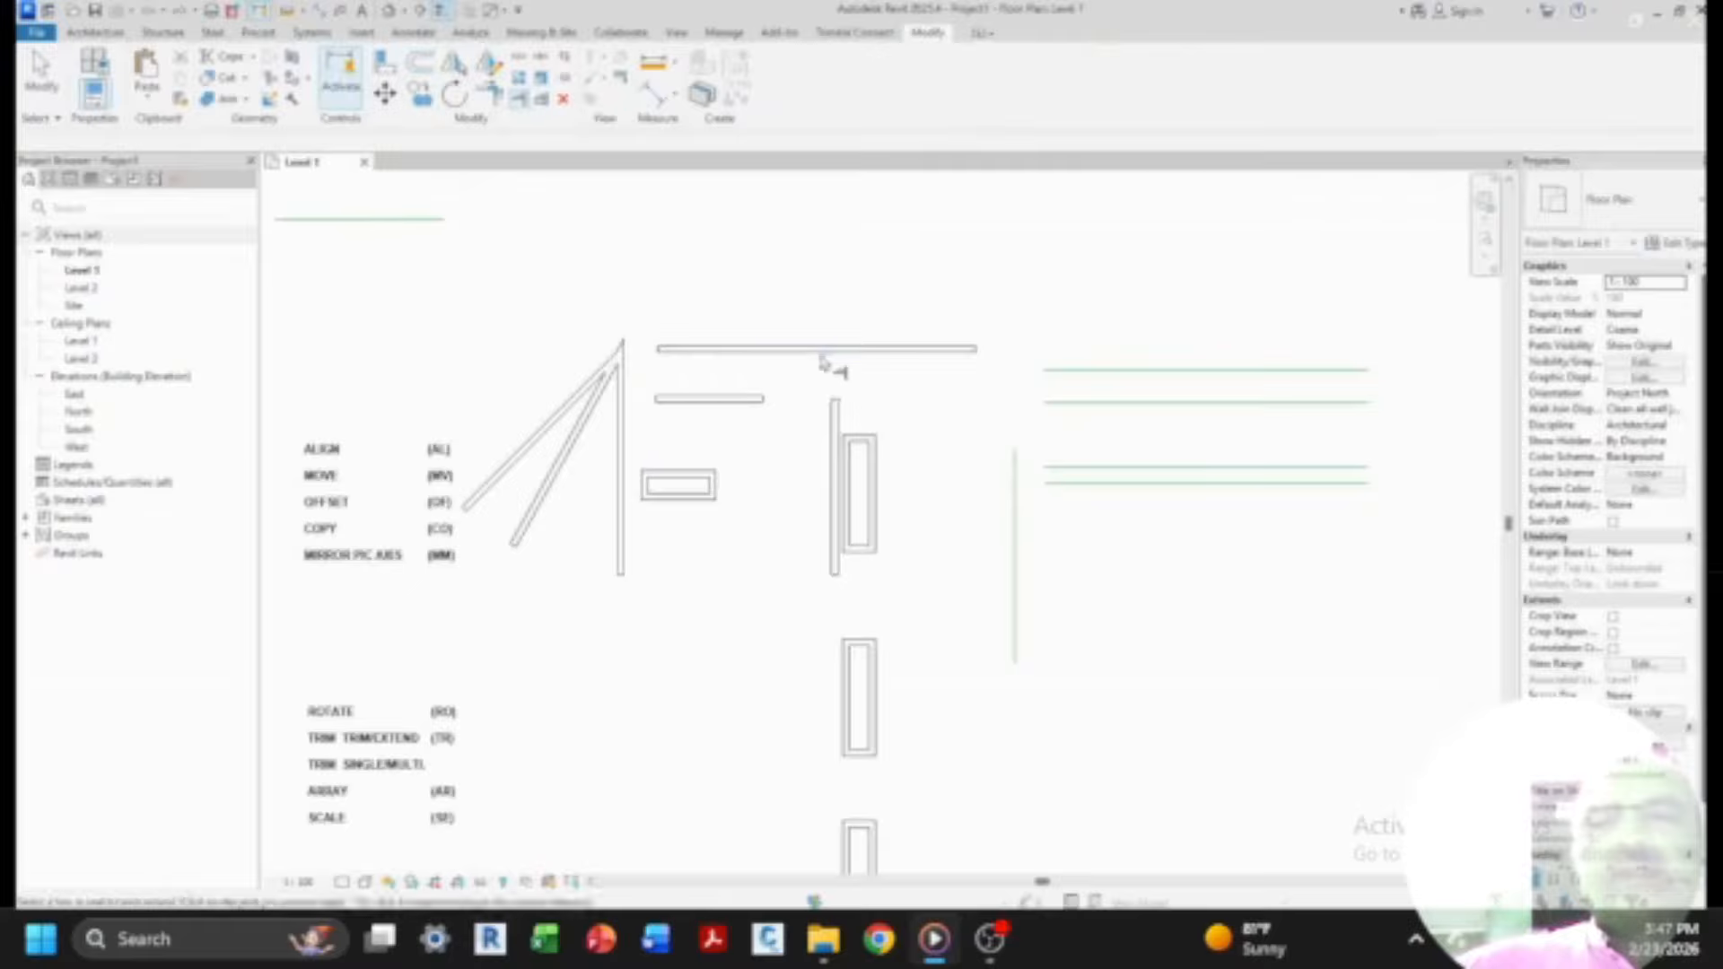
{"action": "left_click", "coordinate": [837, 421]}
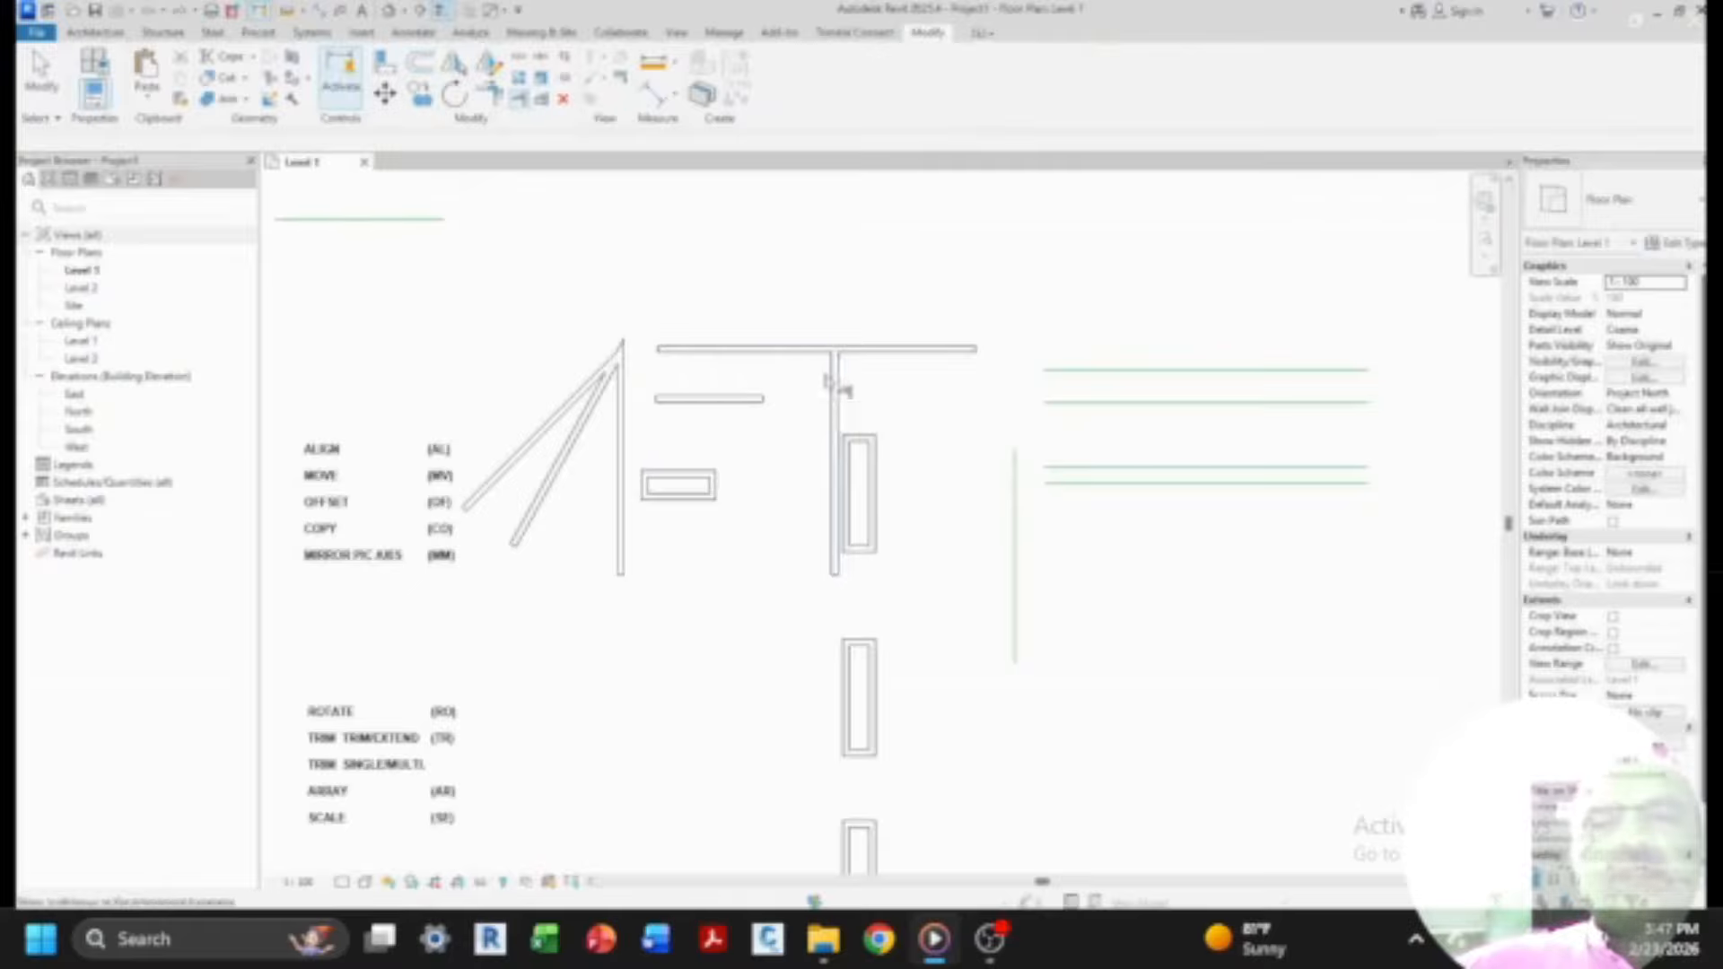
{"action": "key", "text": "Escape"}
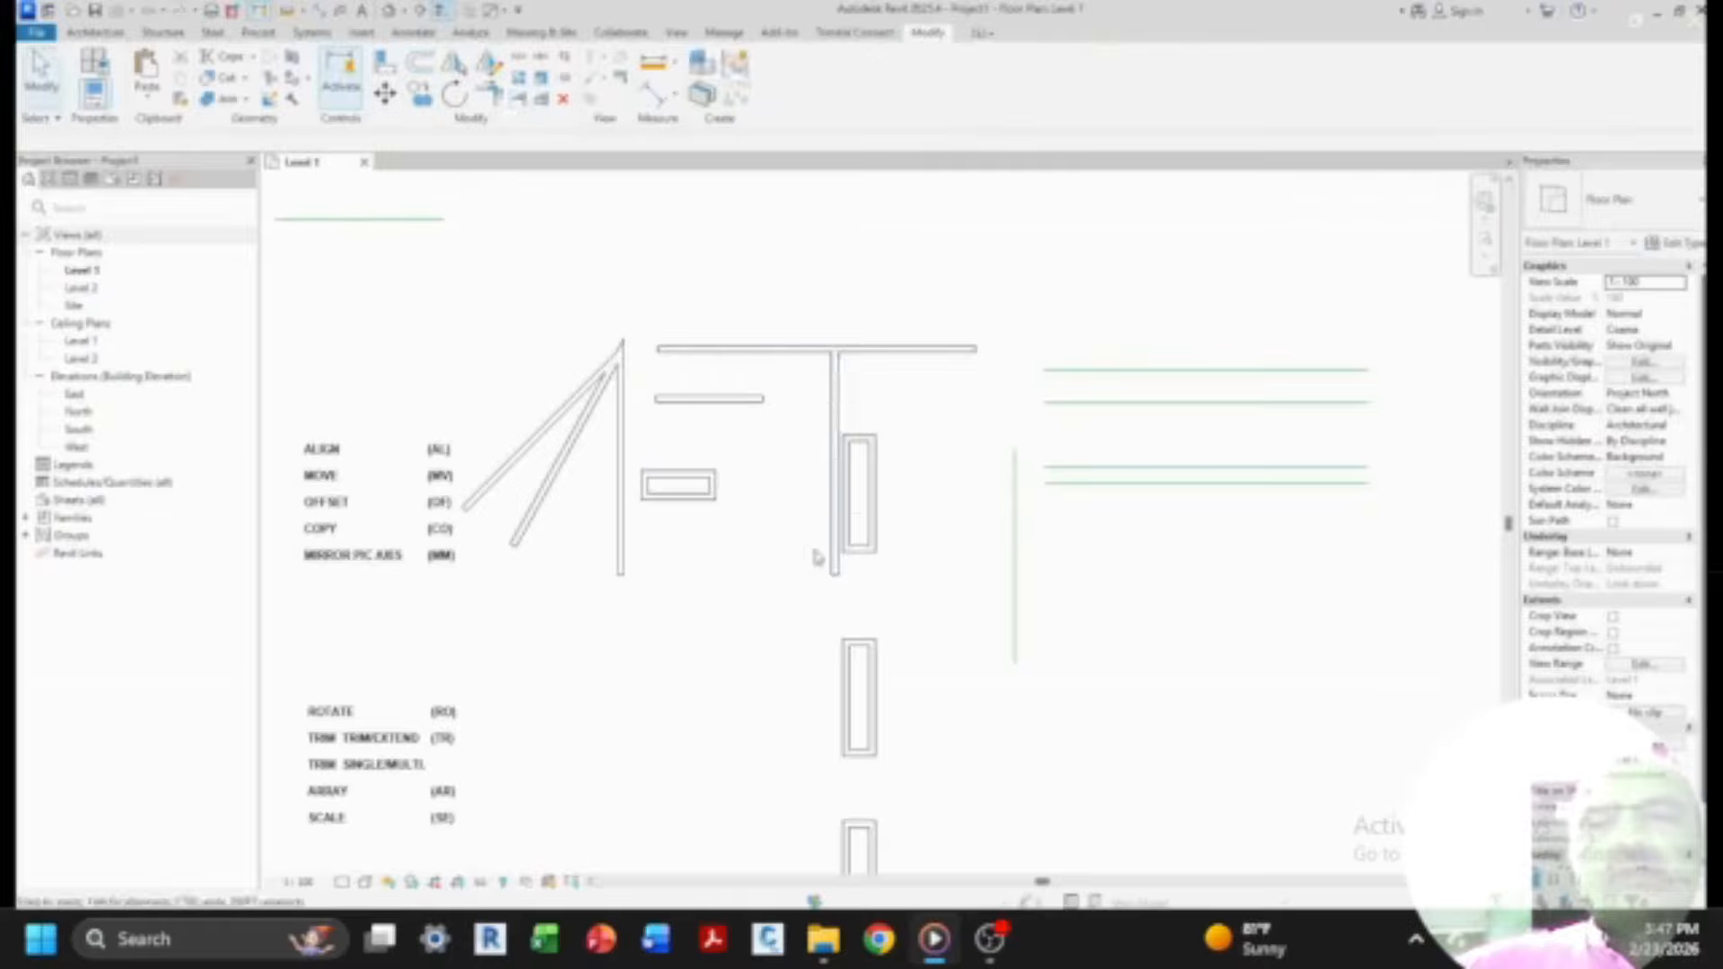
- Copy the short horizontal wall twice straight below itself, using the Multiple option
{"action": "left_click", "coordinate": [729, 400]}
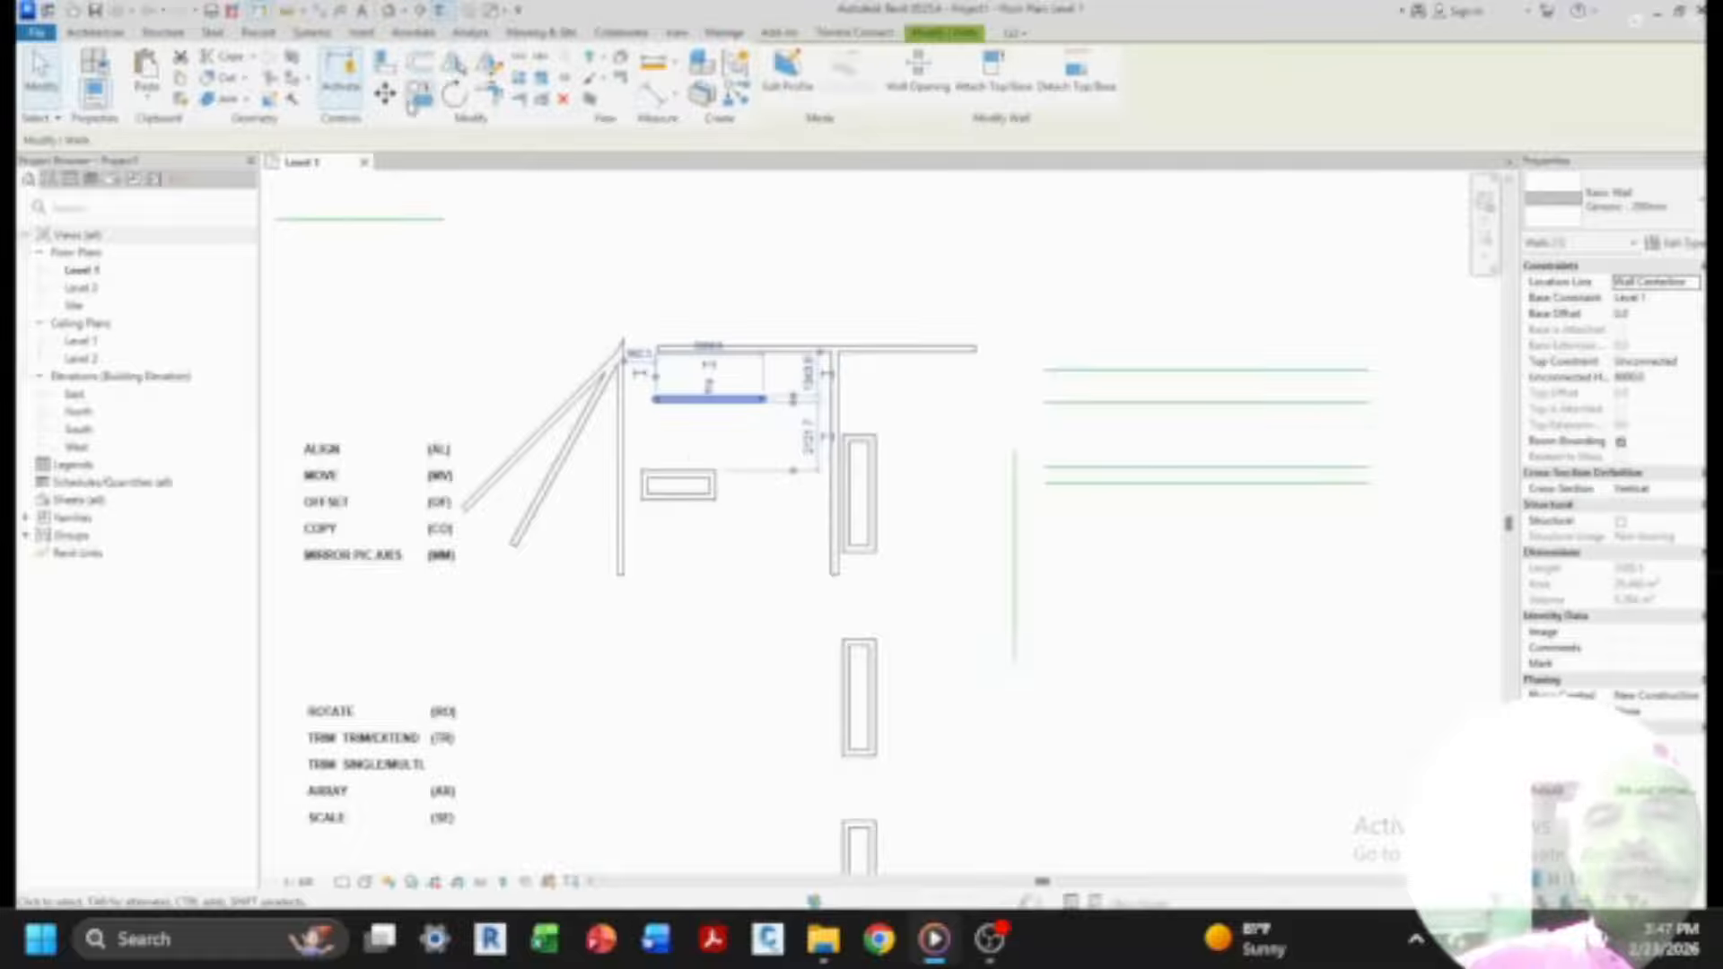
{"action": "key", "text": "c"}
{"action": "key", "text": "o"}
{"action": "left_click", "coordinate": [709, 399]}
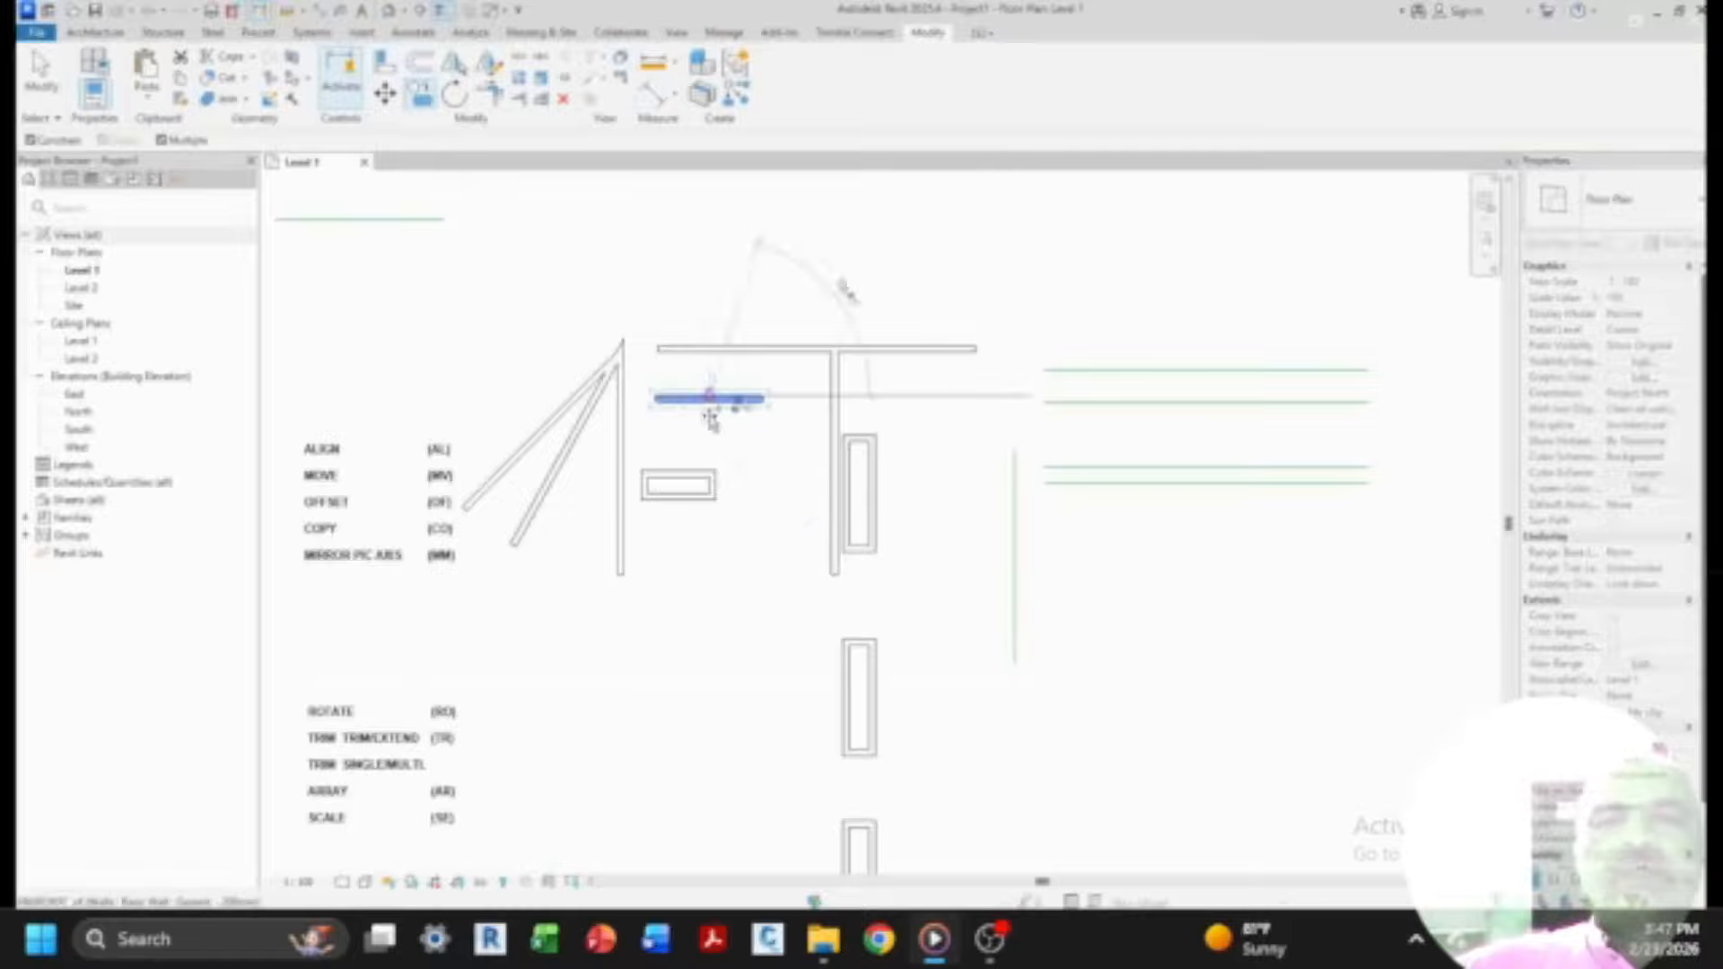
{"action": "left_click", "coordinate": [710, 428]}
{"action": "left_click", "coordinate": [710, 452]}
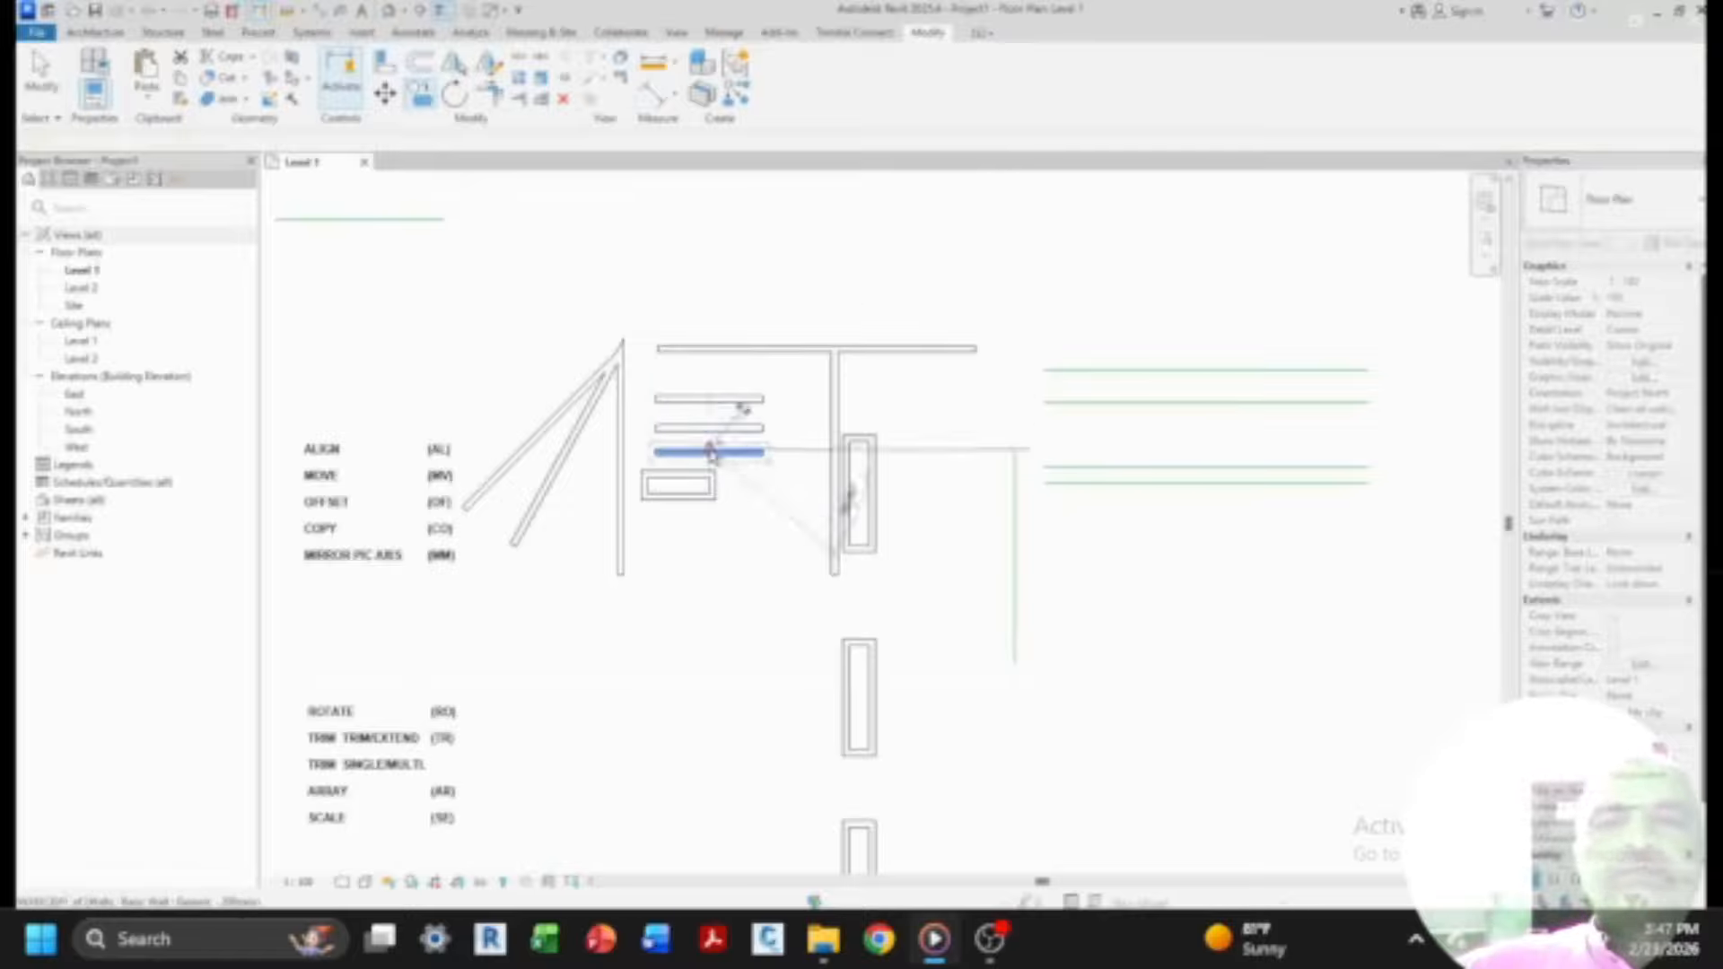
{"action": "key", "text": "Escape"}
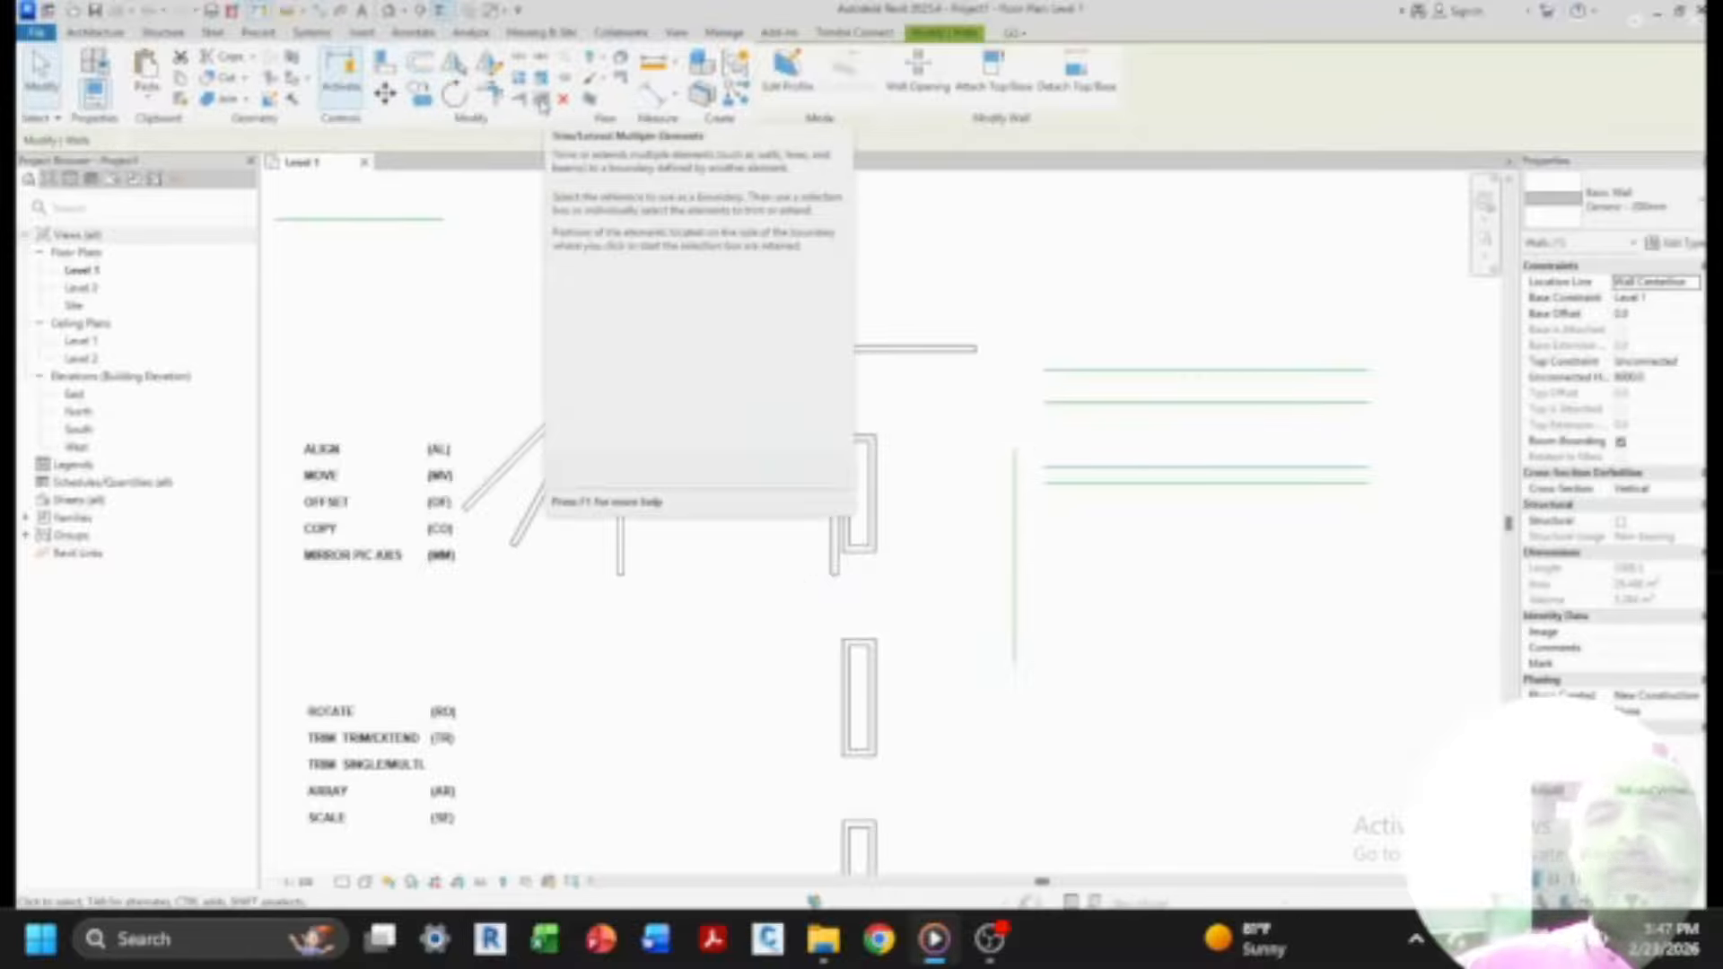
- Extend the three short horizontal walls to the vertical wall with Trim/Extend Multiple Elements
{"action": "left_click", "coordinate": [716, 300]}
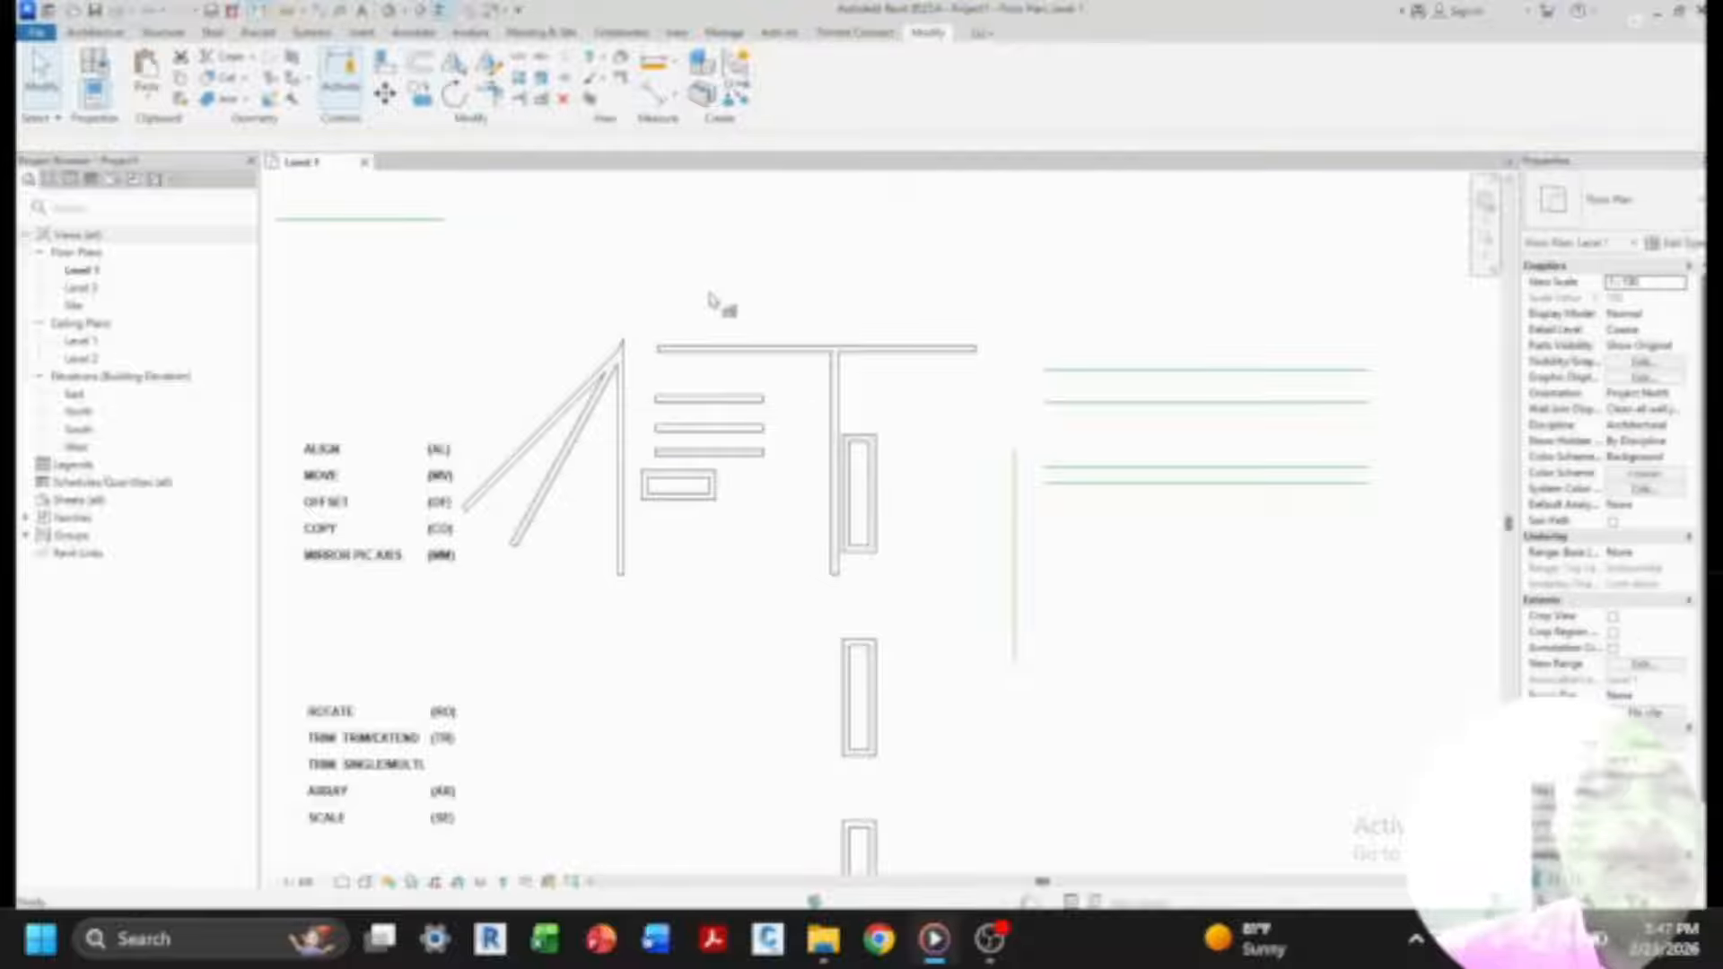
{"action": "left_click", "coordinate": [833, 440]}
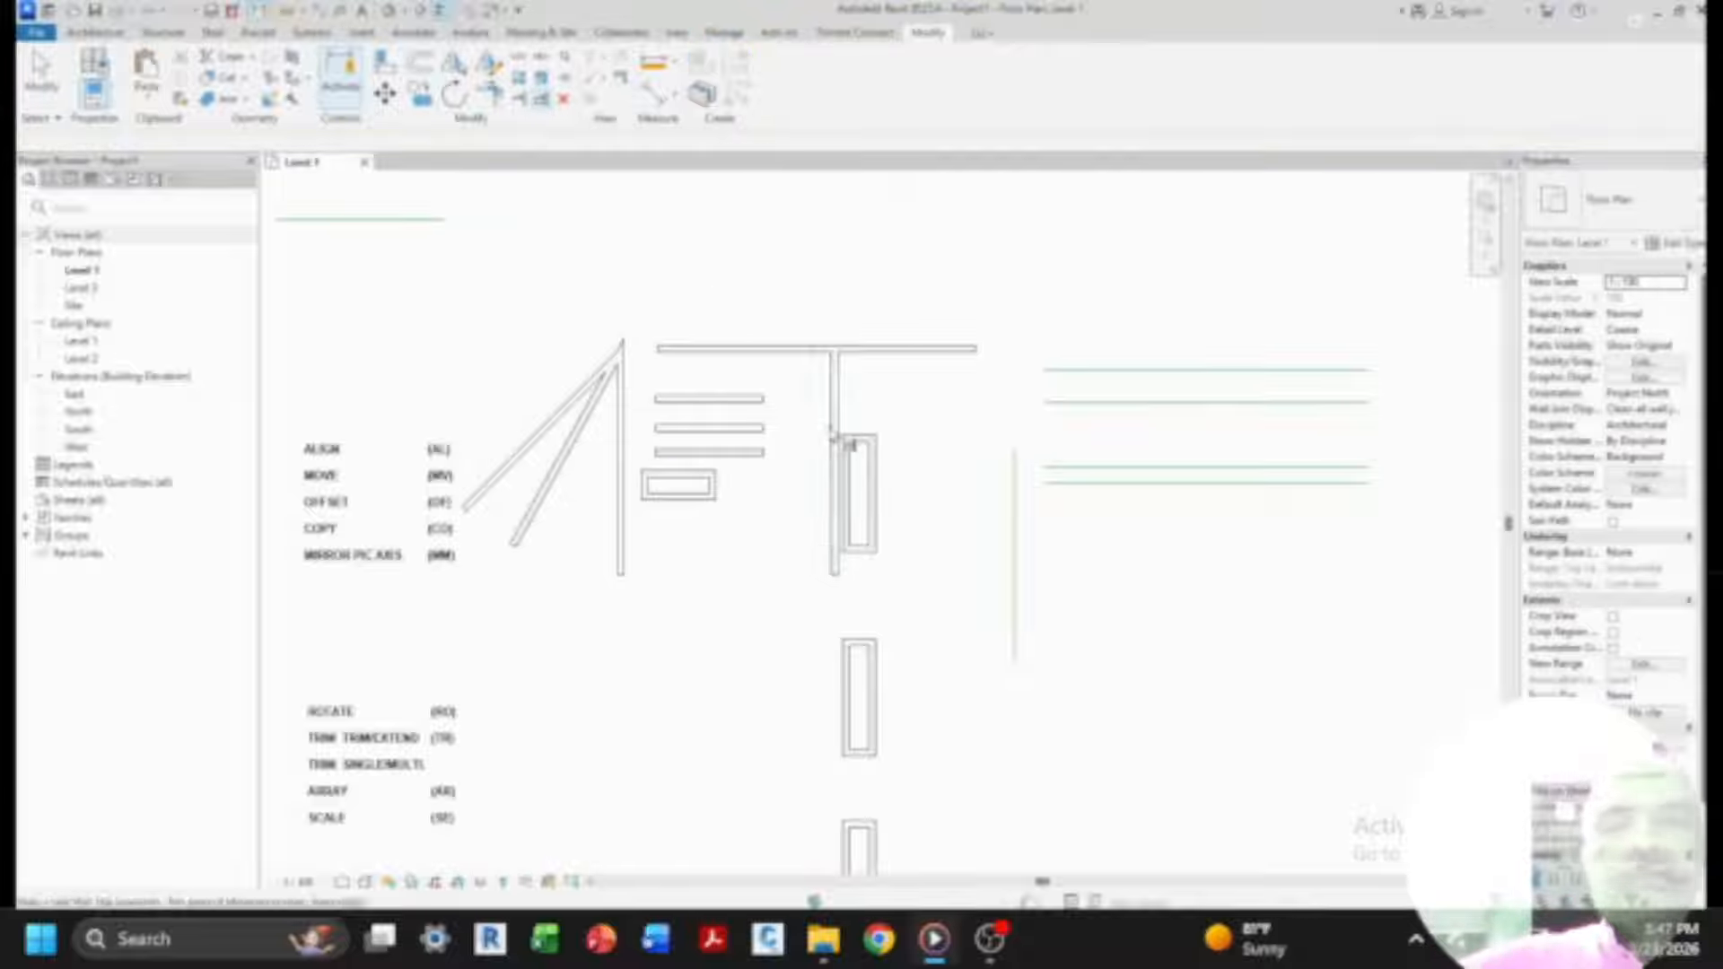
{"action": "left_click", "coordinate": [765, 402]}
{"action": "left_click", "coordinate": [765, 429]}
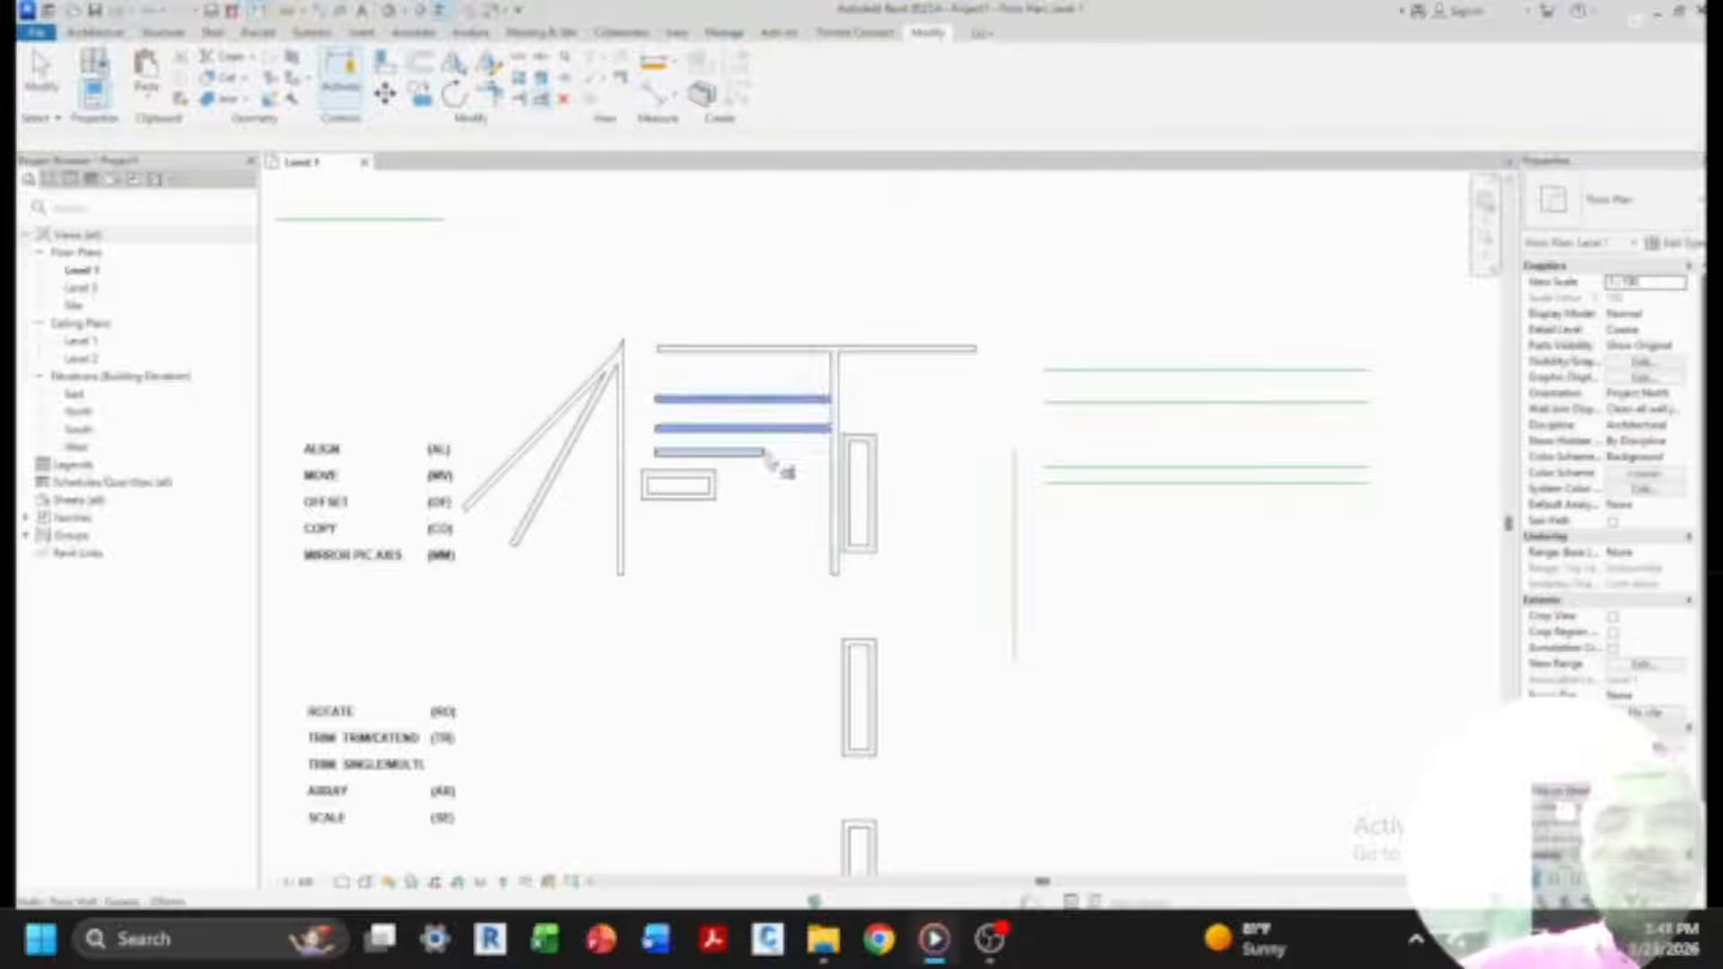
{"action": "left_click", "coordinate": [765, 453]}
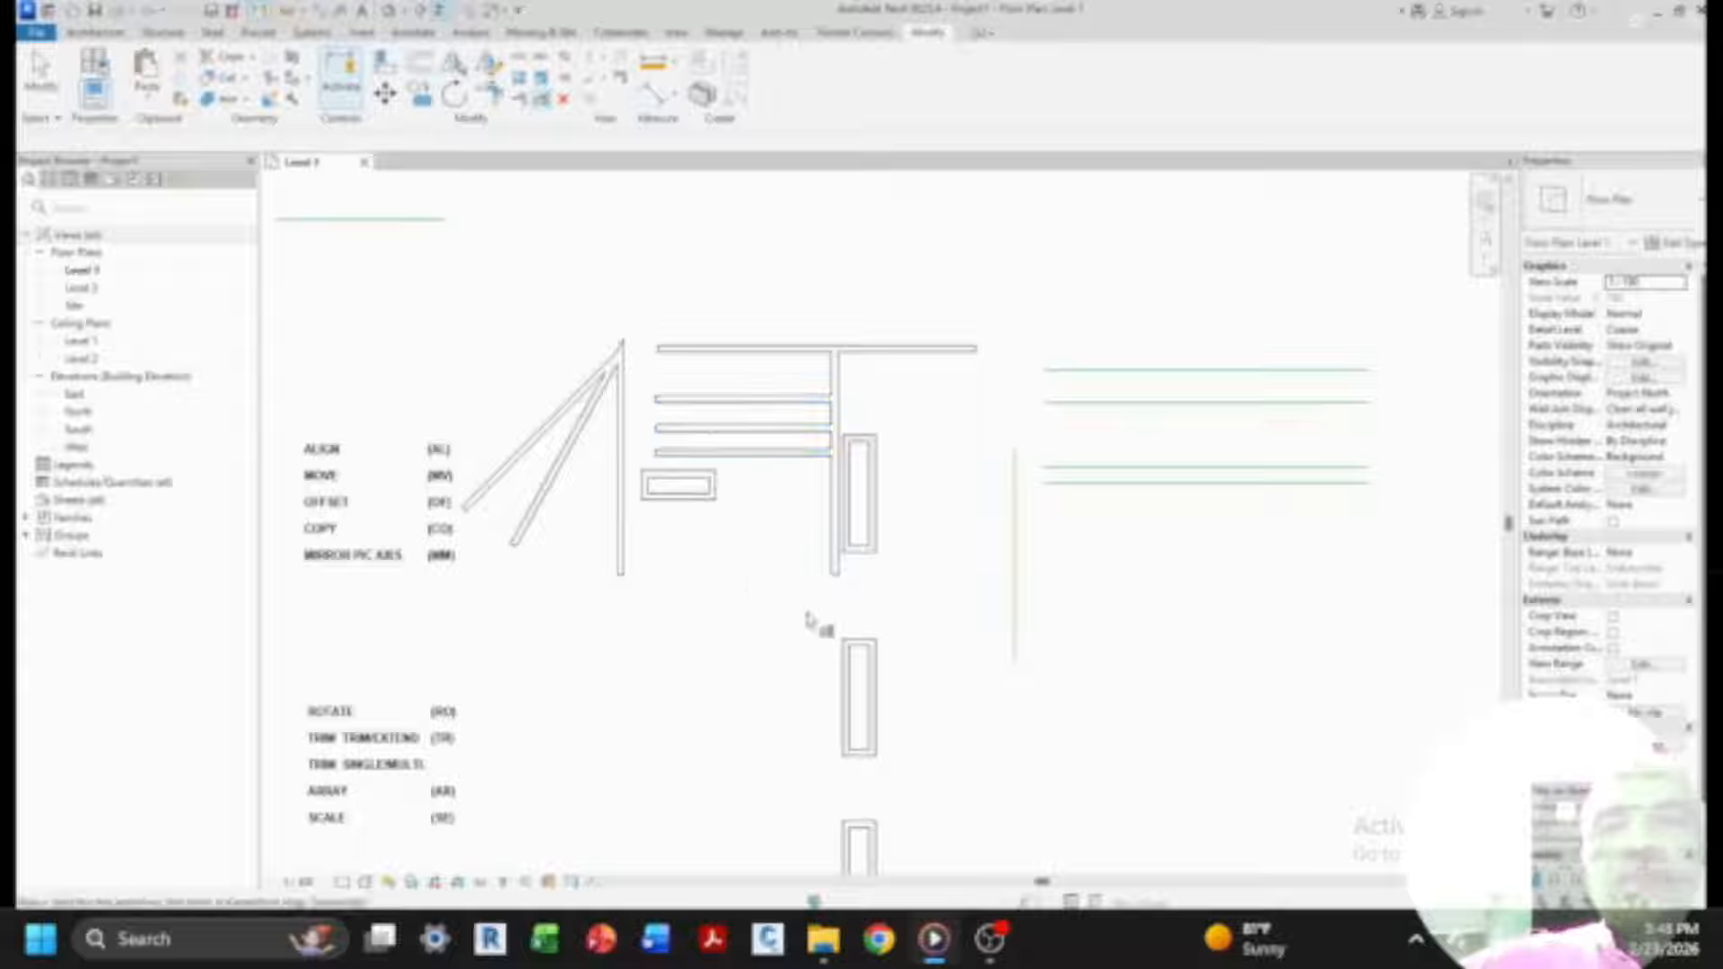
{"action": "key", "text": "Escape"}
- Examine the tool list beside the sample walls to find the tools still to demonstrate
{"action": "scroll", "coordinate": [794, 235], "scroll_direction": "down", "scroll_amount": 2}
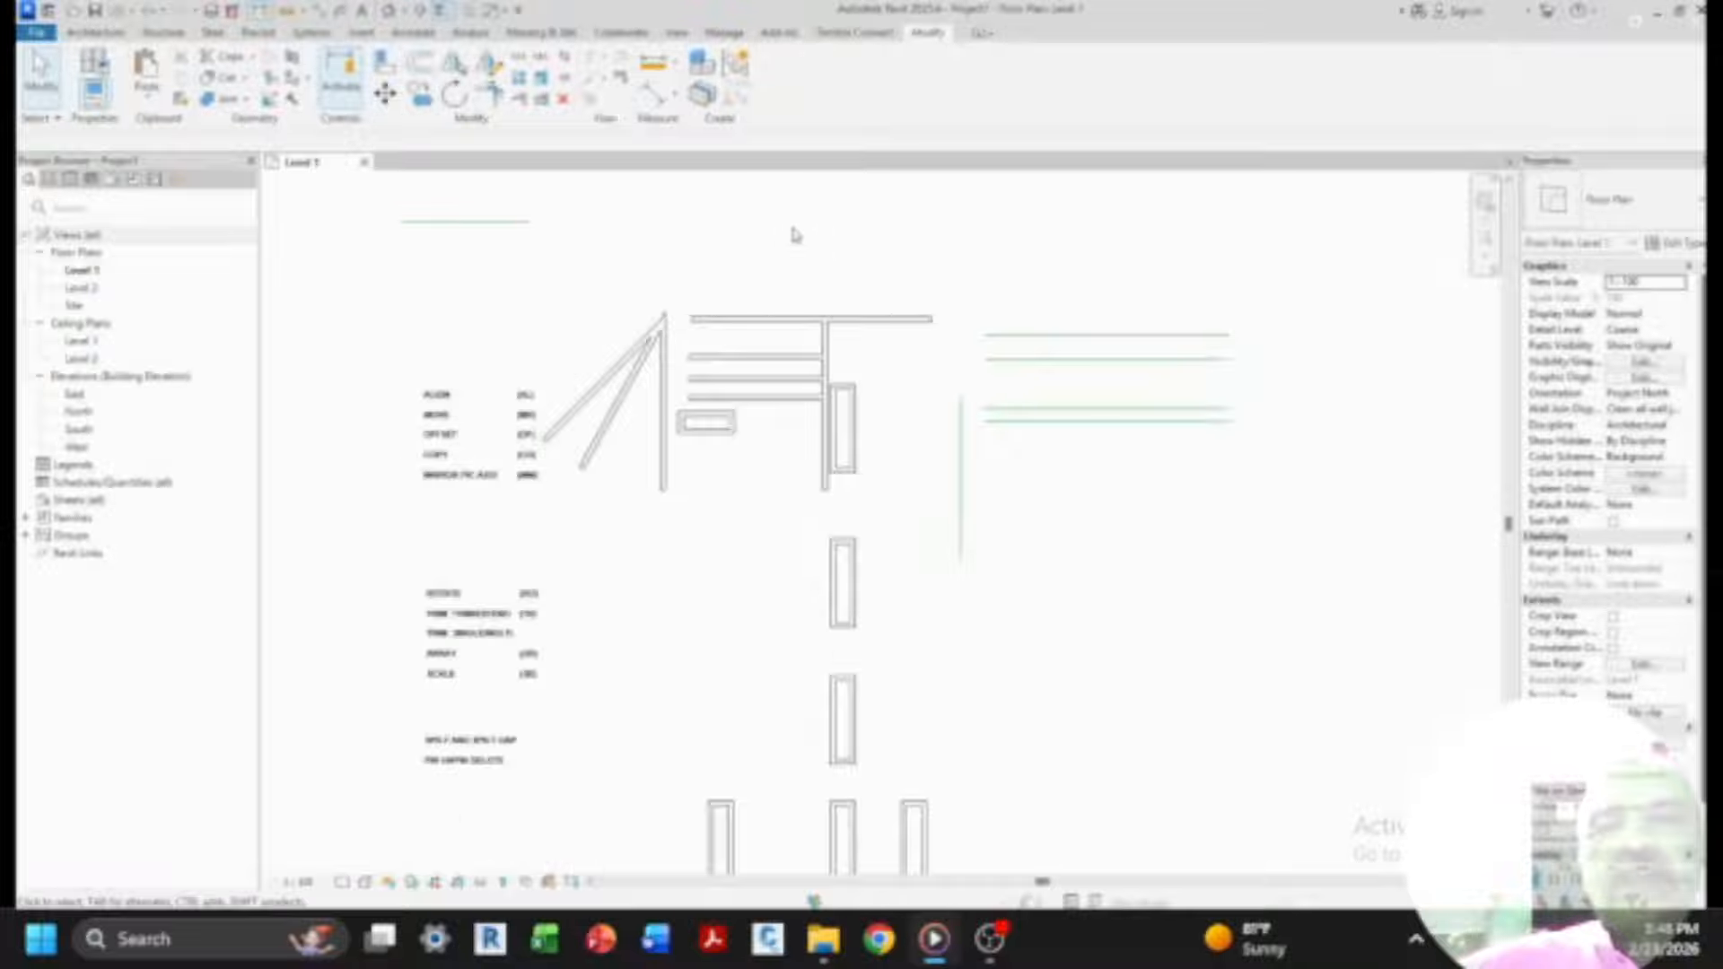
{"action": "scroll", "coordinate": [739, 257], "scroll_direction": "down", "scroll_amount": 1}
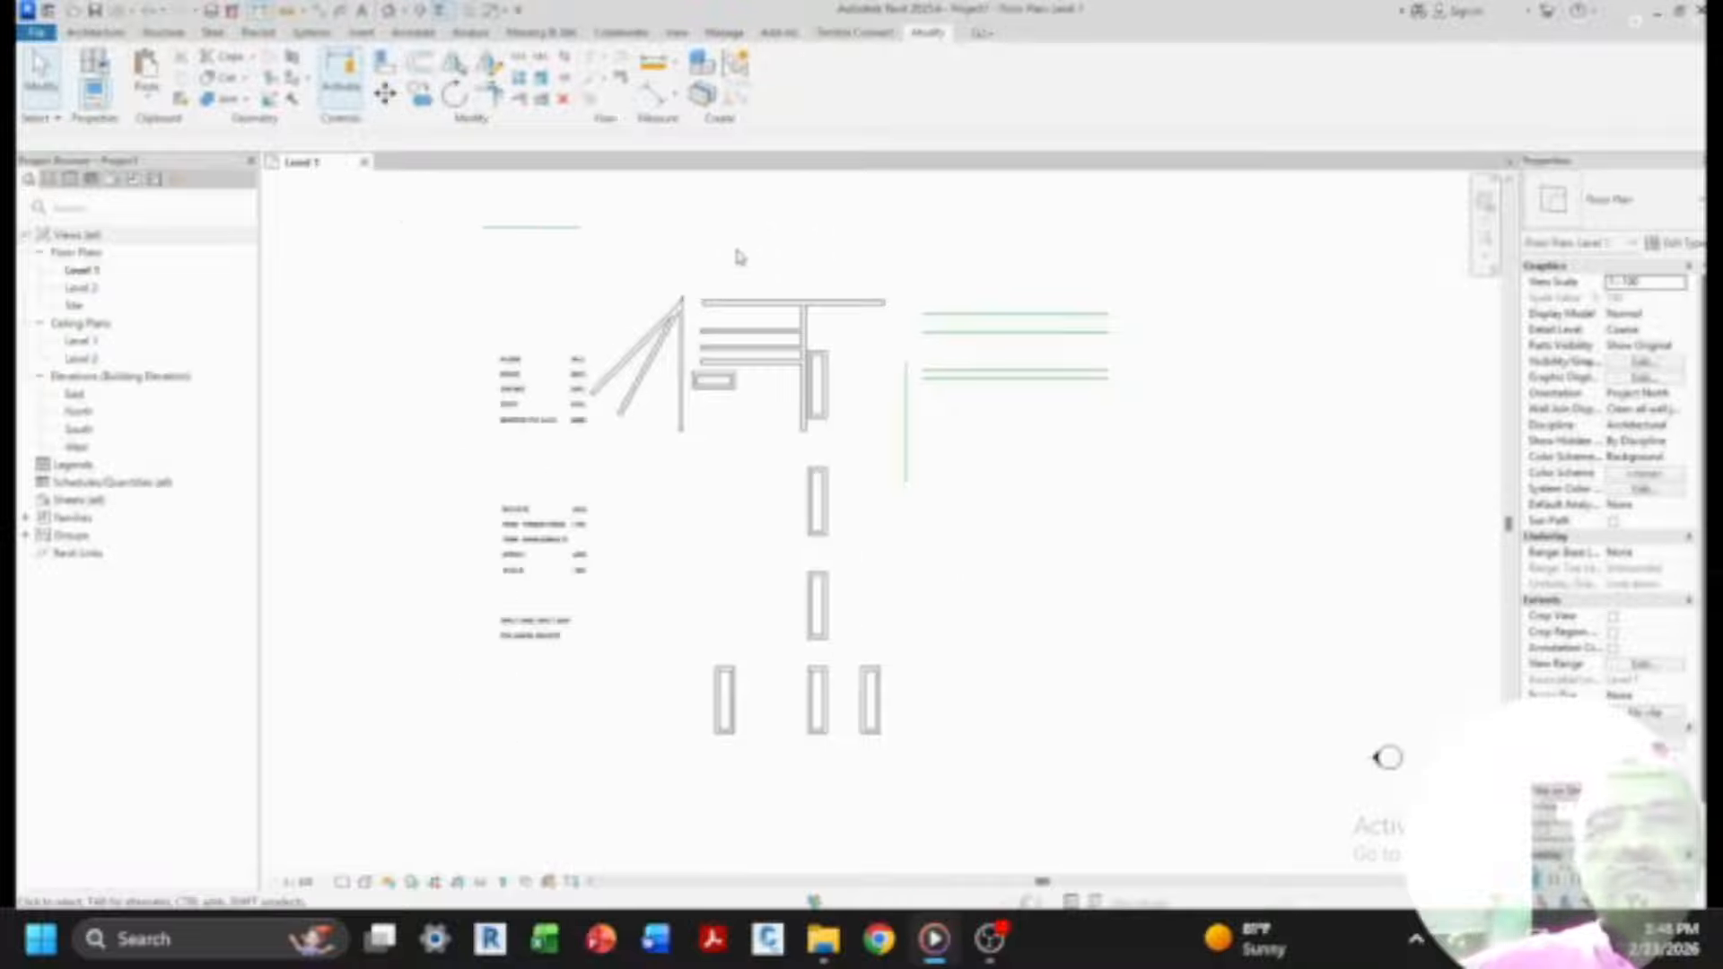
{"action": "scroll", "coordinate": [739, 257], "scroll_direction": "down", "scroll_amount": 1}
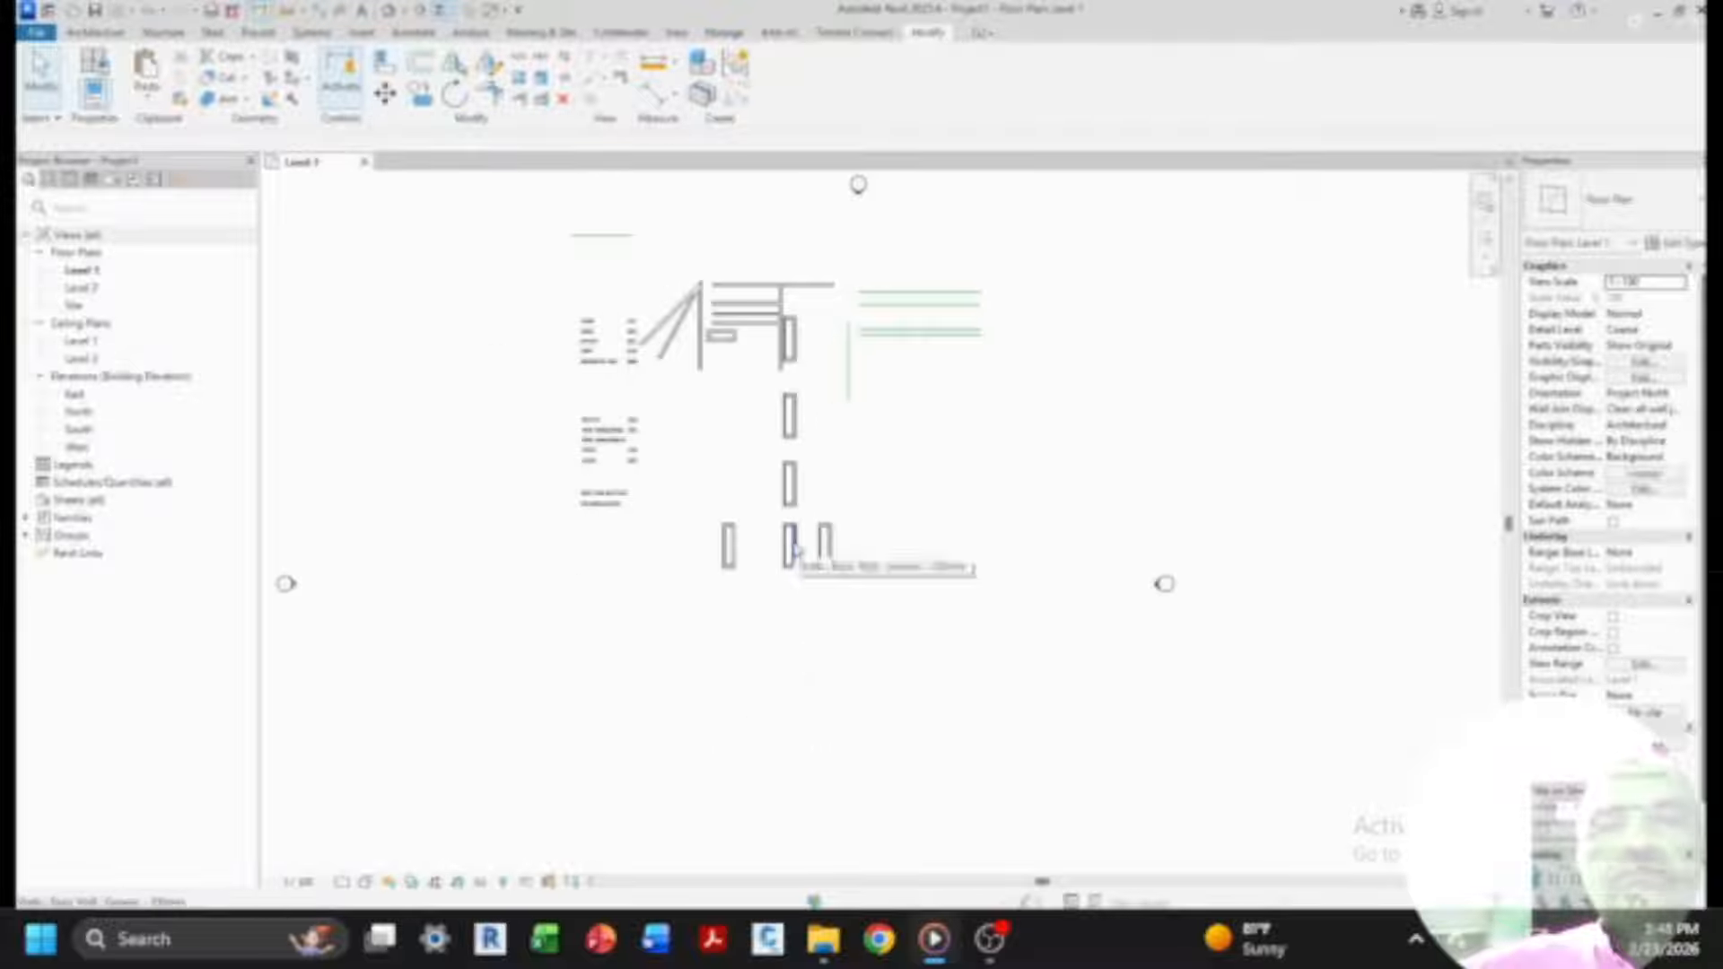
{"action": "scroll", "coordinate": [808, 500], "scroll_direction": "up", "scroll_amount": 1}
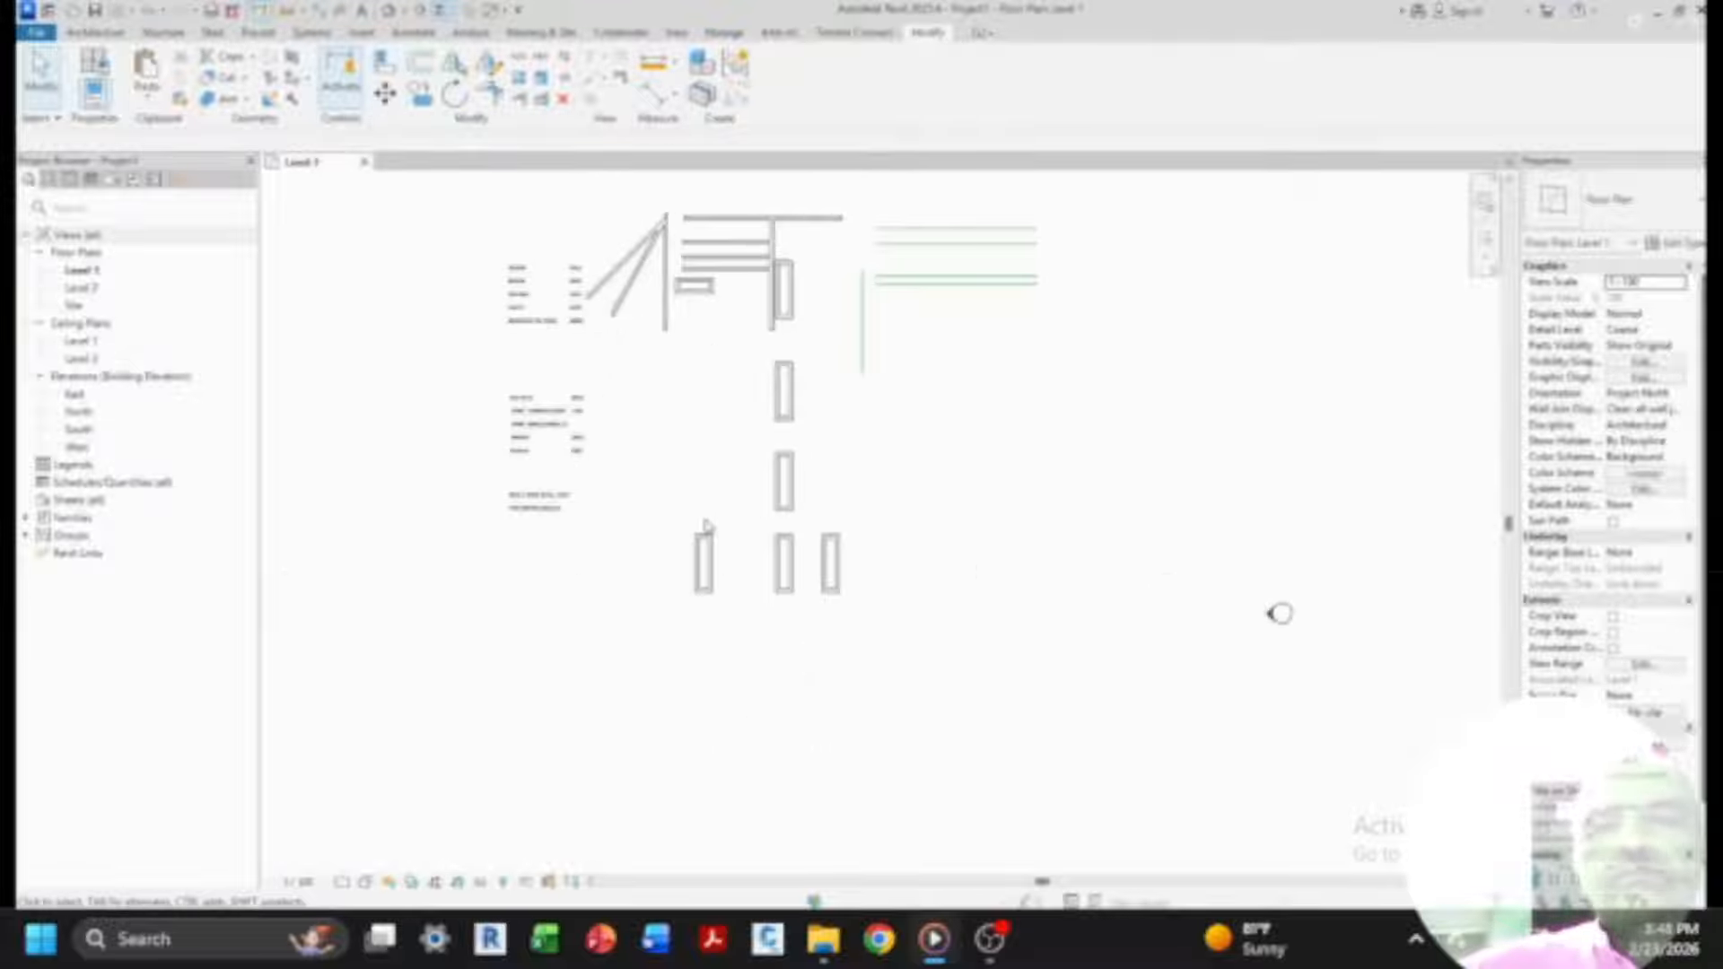
{"action": "scroll", "coordinate": [705, 528], "scroll_direction": "down", "scroll_amount": 2}
{"action": "scroll", "coordinate": [724, 534], "scroll_direction": "up", "scroll_amount": 1}
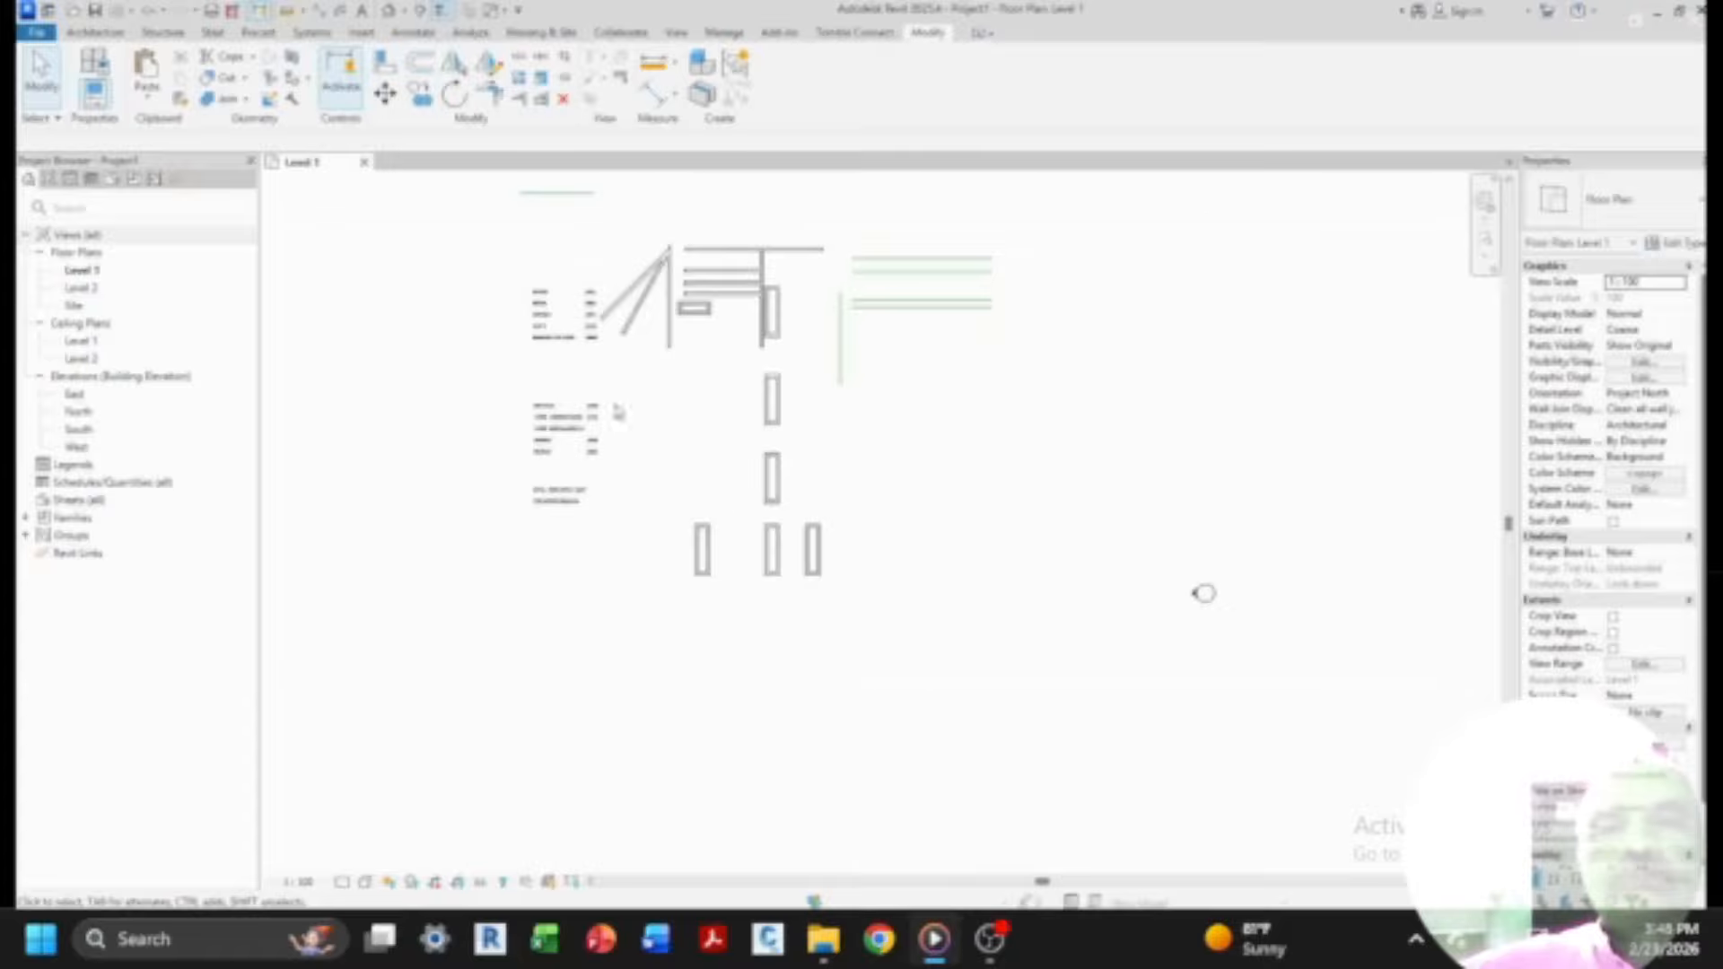
{"action": "scroll", "coordinate": [618, 410], "scroll_direction": "up", "scroll_amount": 3}
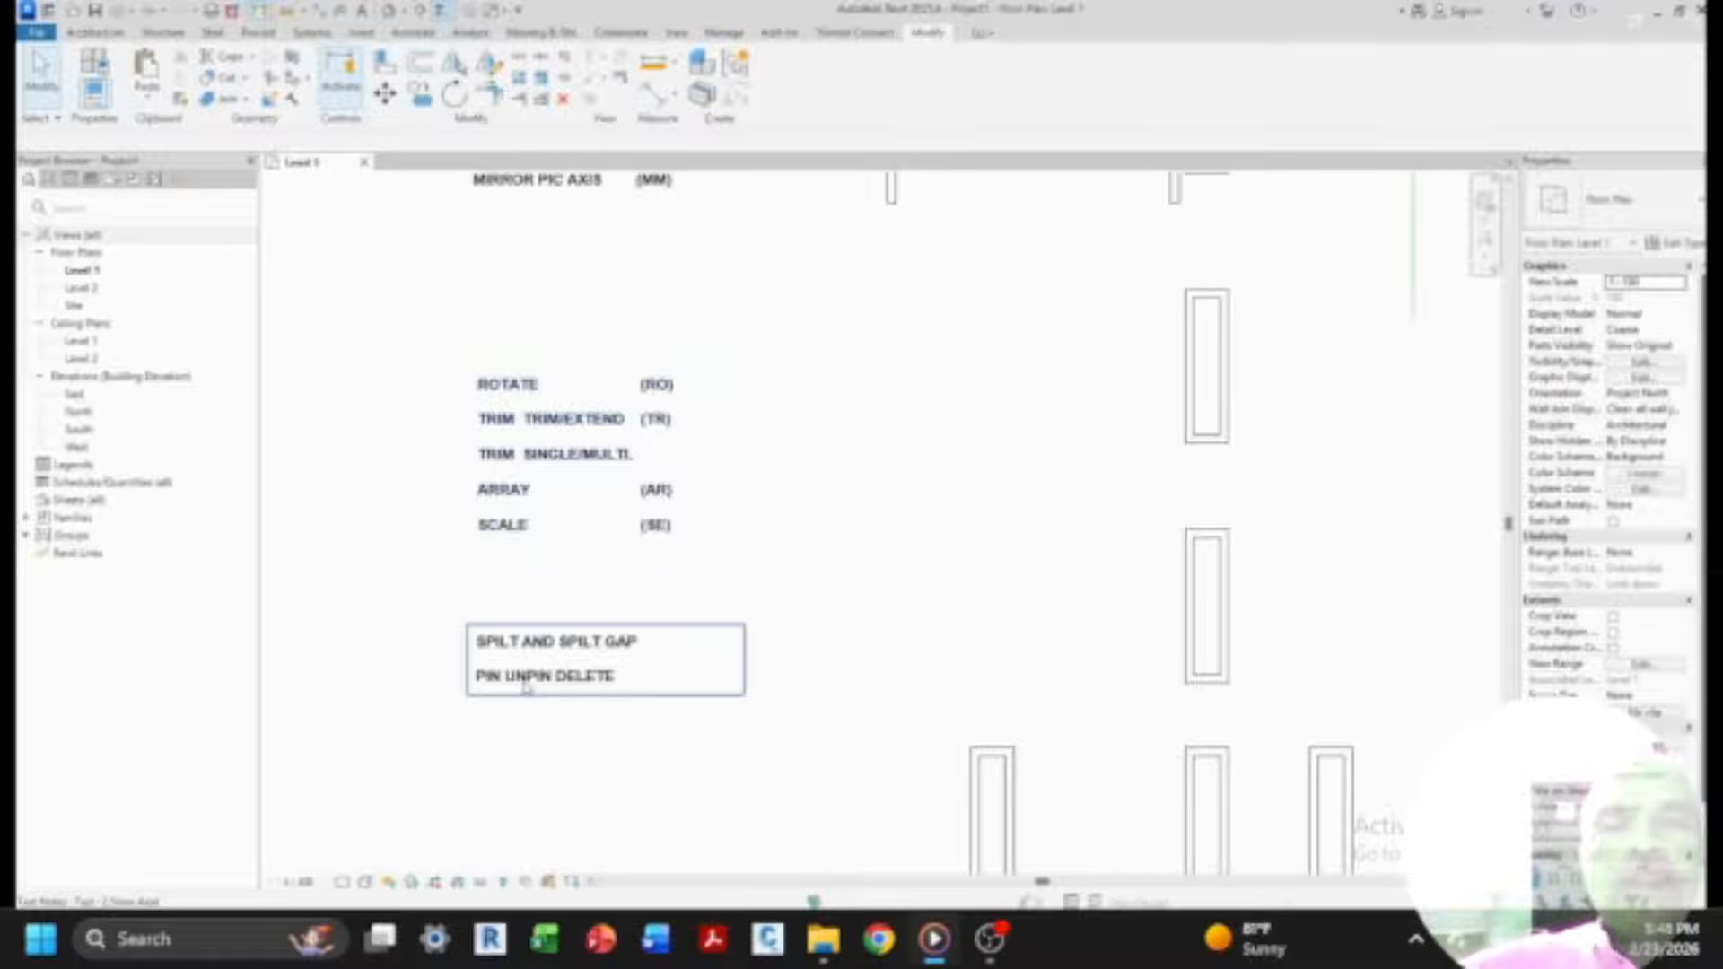
{"action": "scroll", "coordinate": [529, 673], "scroll_direction": "down", "scroll_amount": 4}
{"action": "scroll", "coordinate": [616, 548], "scroll_direction": "up", "scroll_amount": 1}
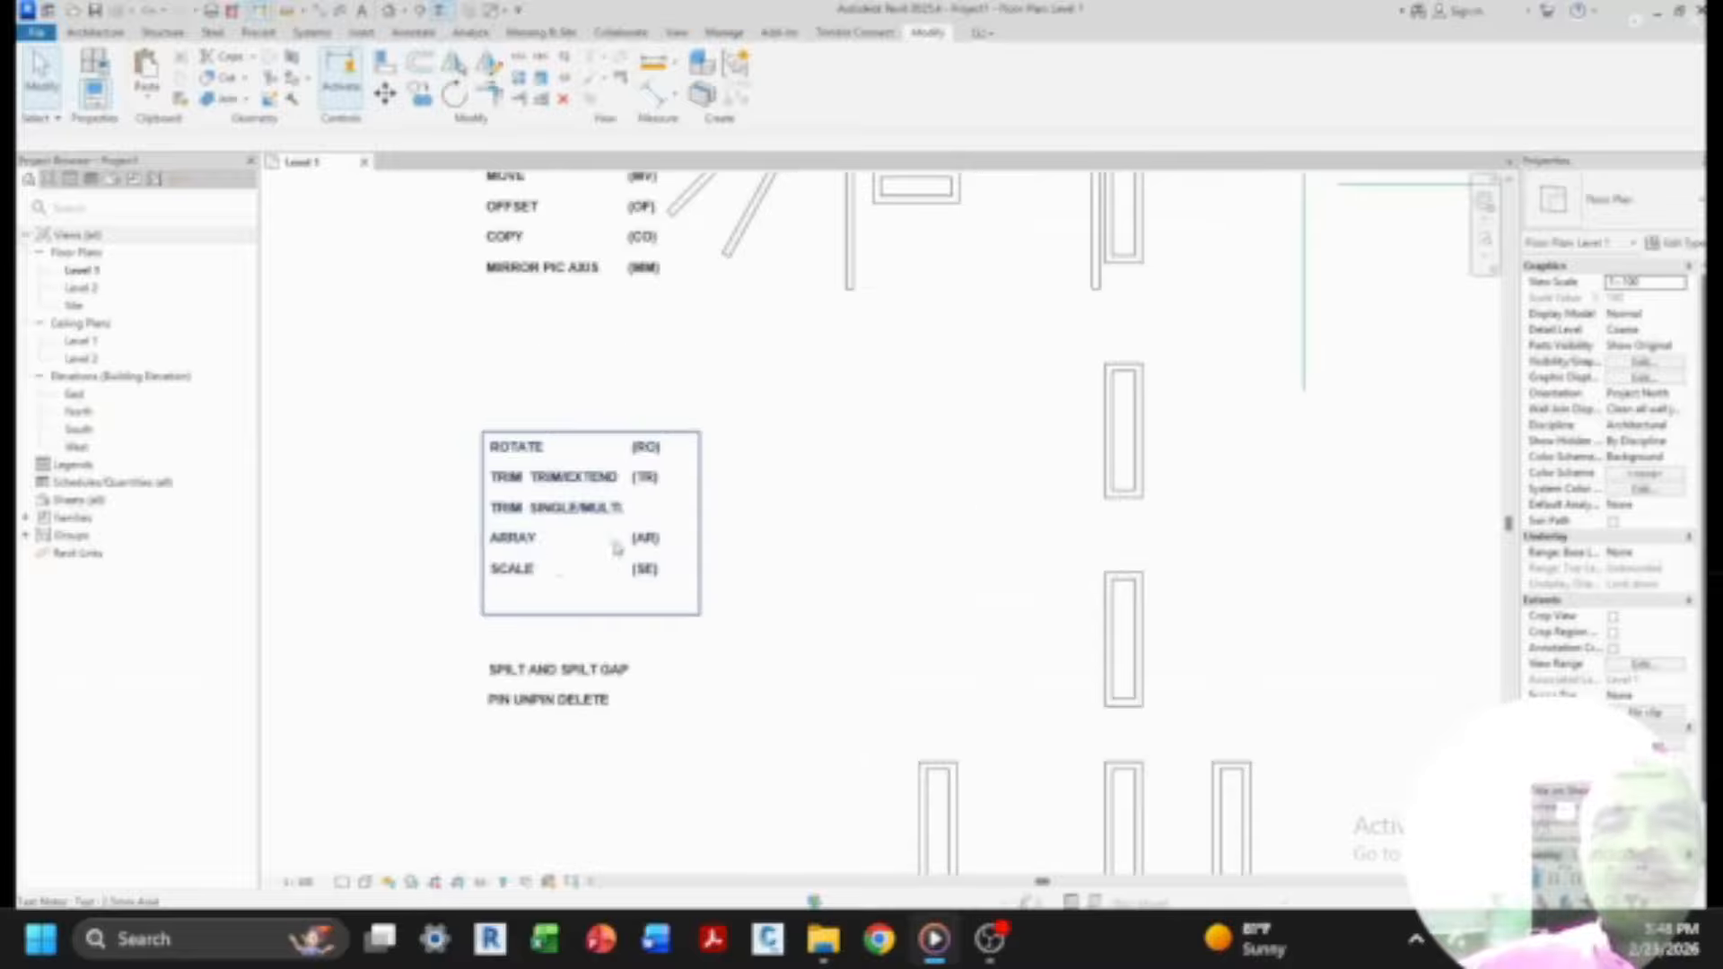
{"action": "scroll", "coordinate": [530, 509], "scroll_direction": "up", "scroll_amount": 1}
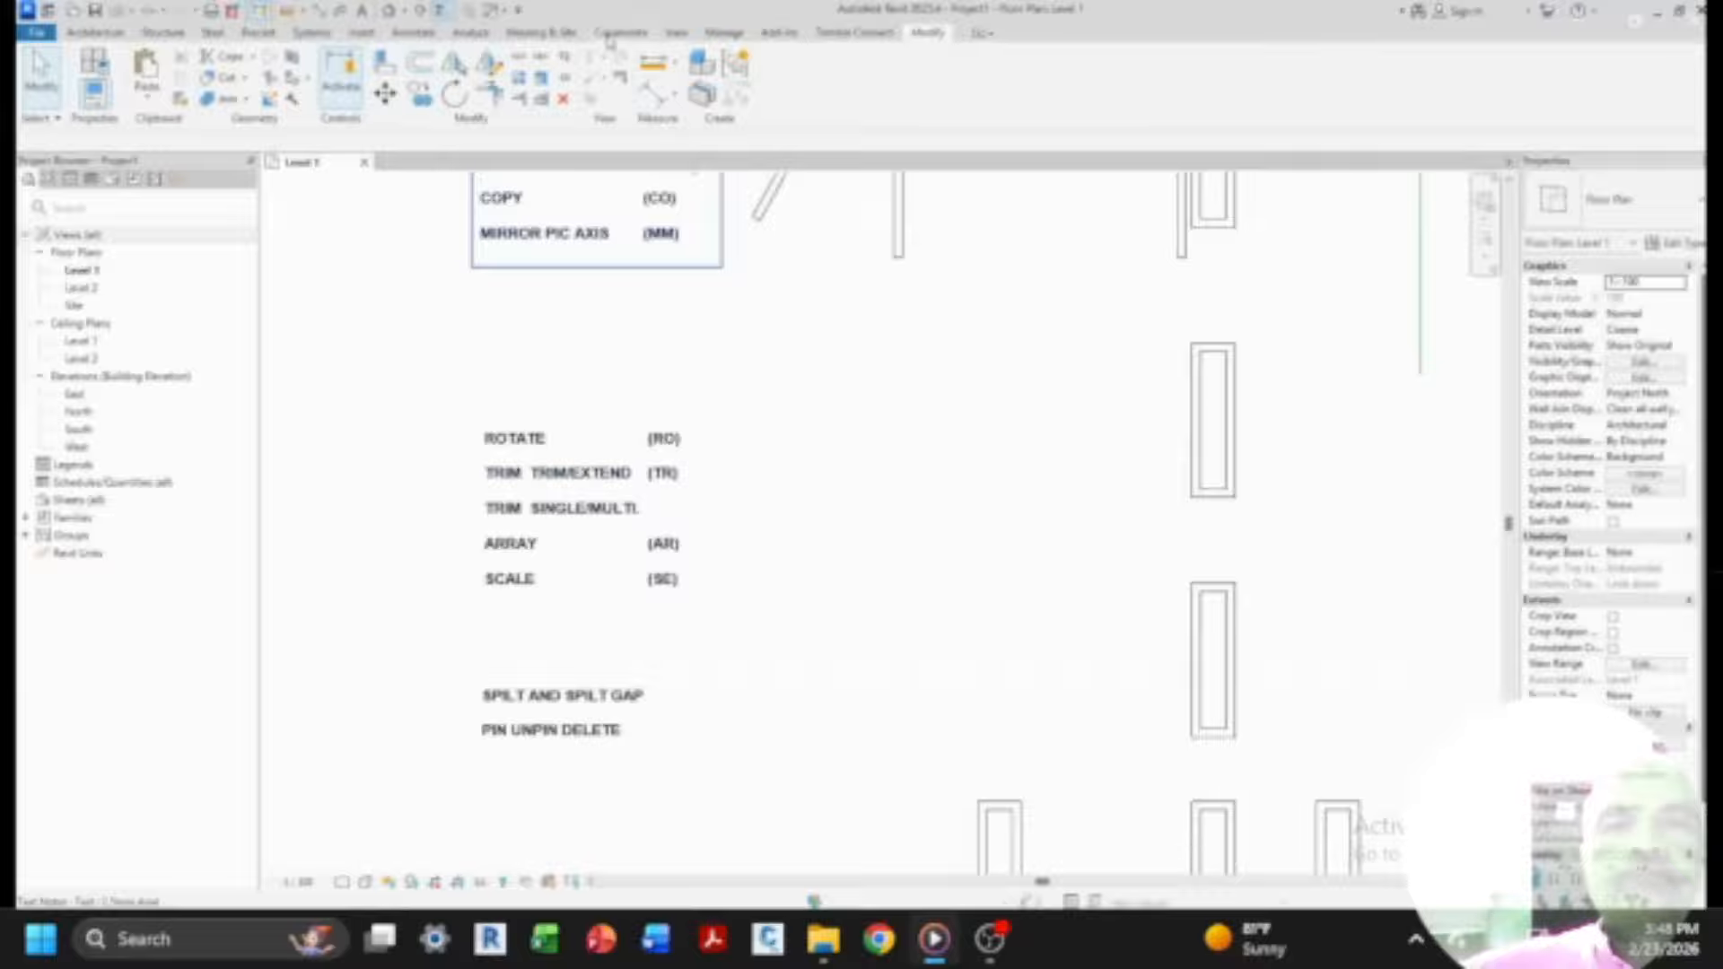
- Draw a small horizontal rectangle with Model Line in the empty area beside the ROTATE to SCALE list
{"action": "left_click", "coordinate": [115, 34]}
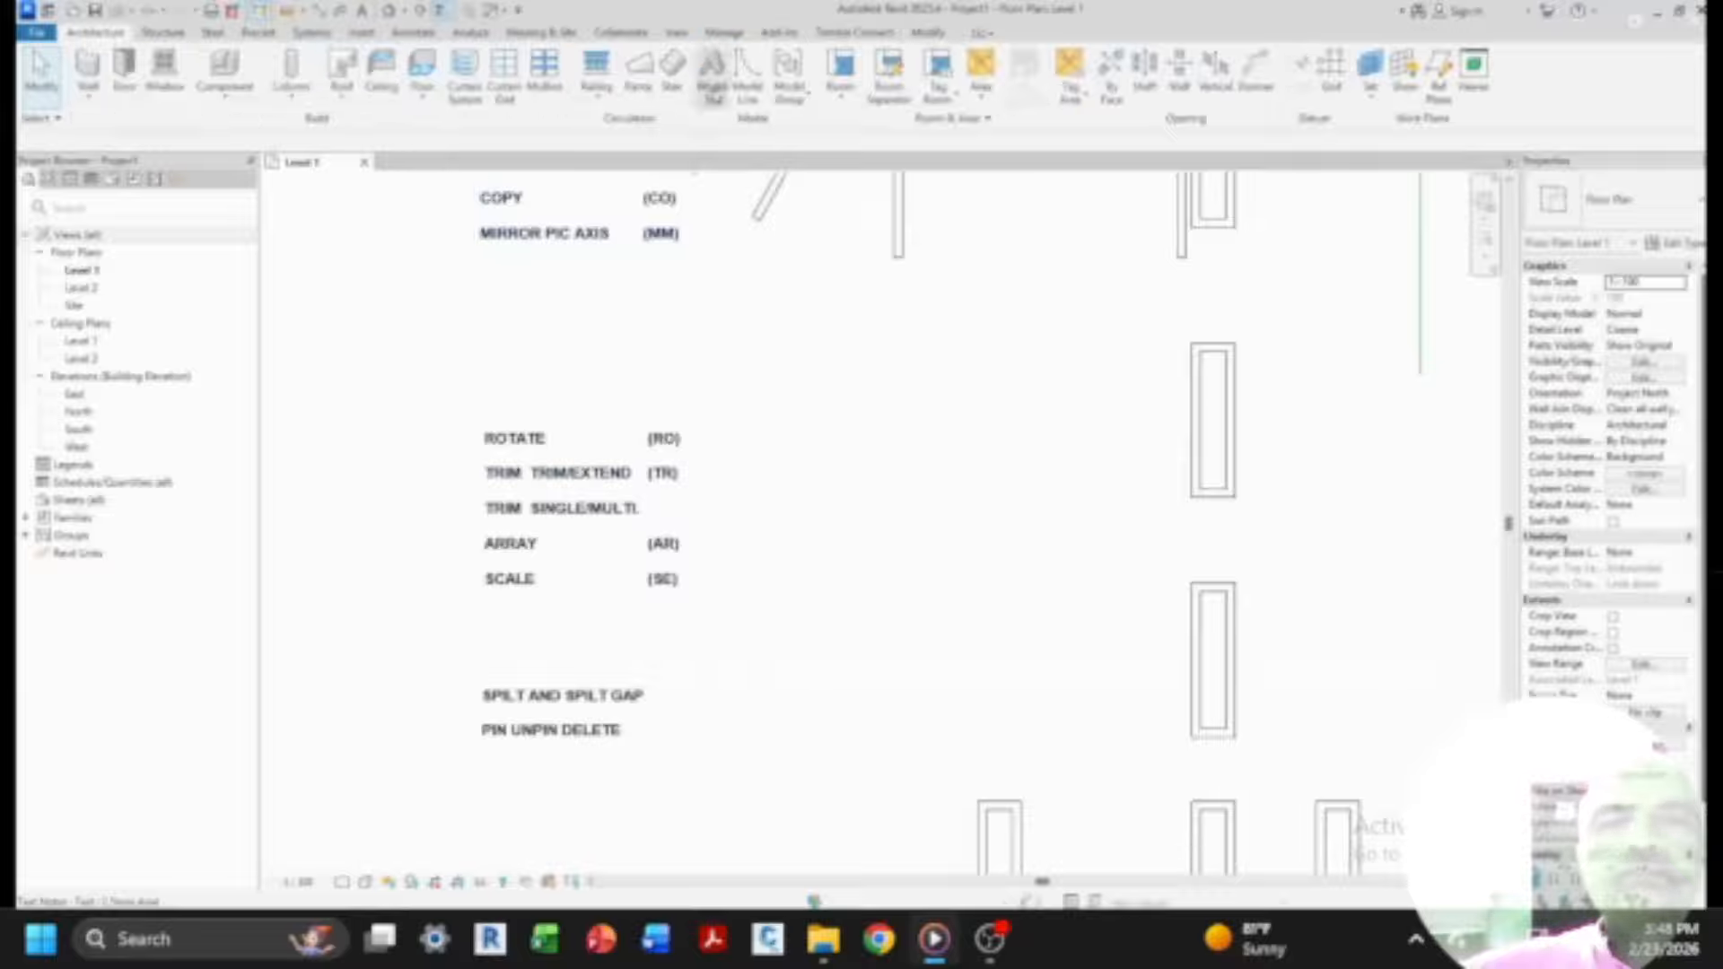
{"action": "left_click", "coordinate": [739, 76]}
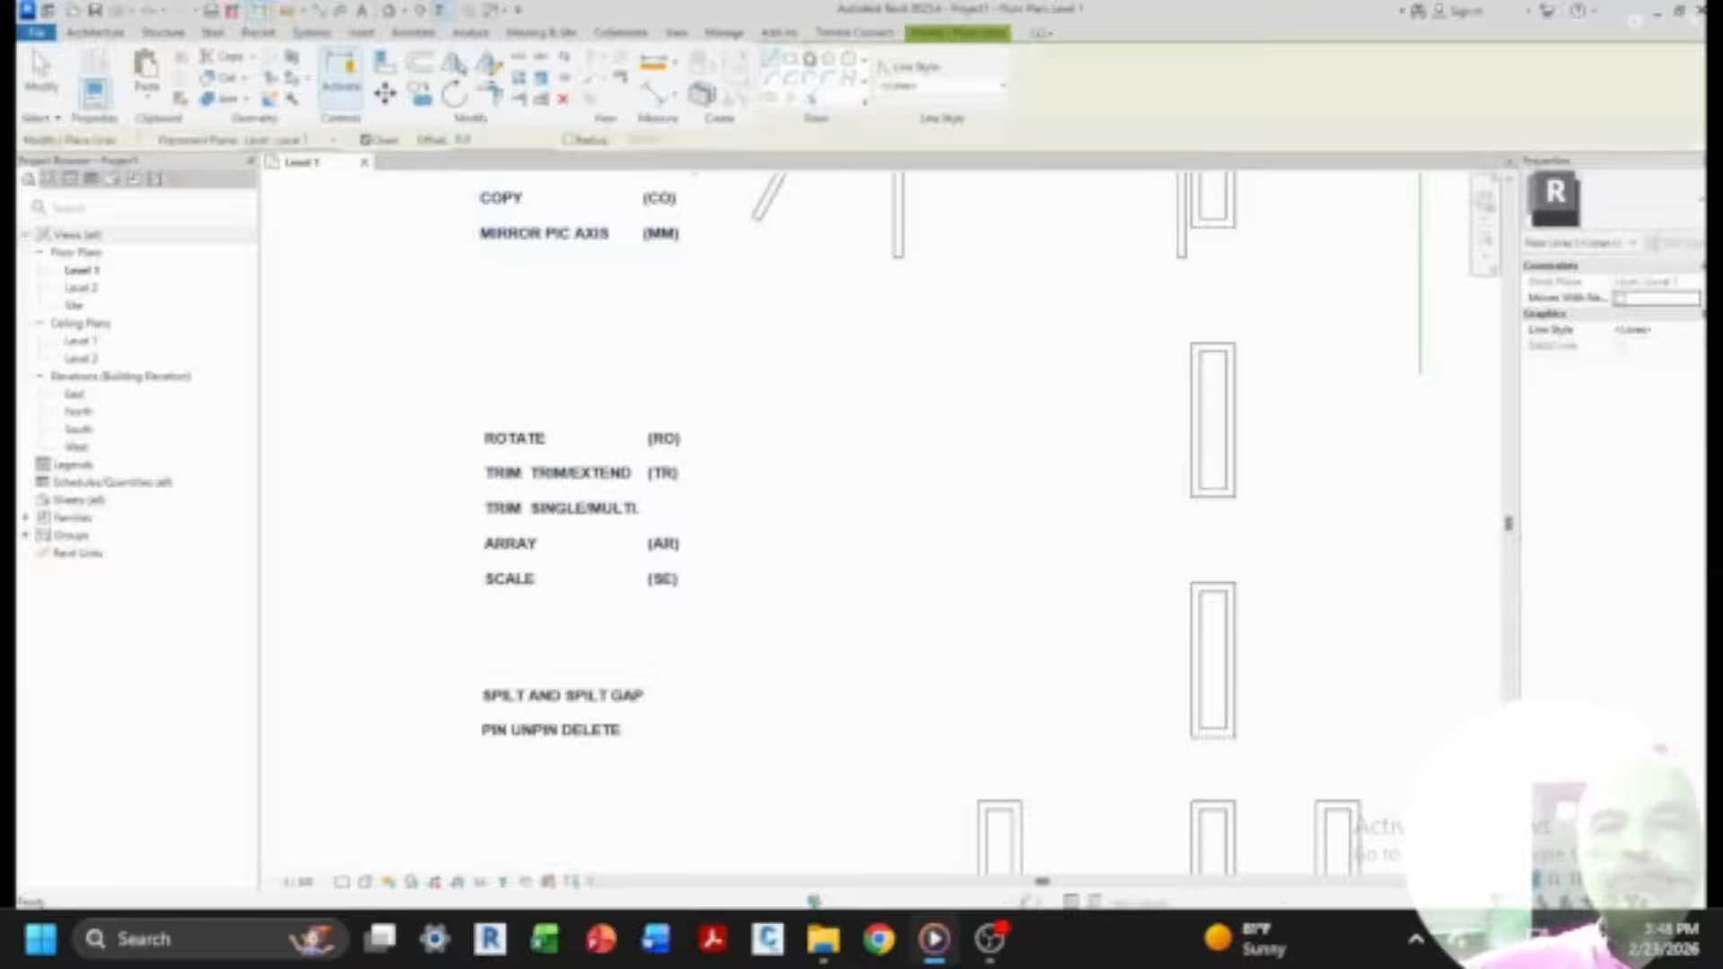
{"action": "left_click", "coordinate": [793, 61]}
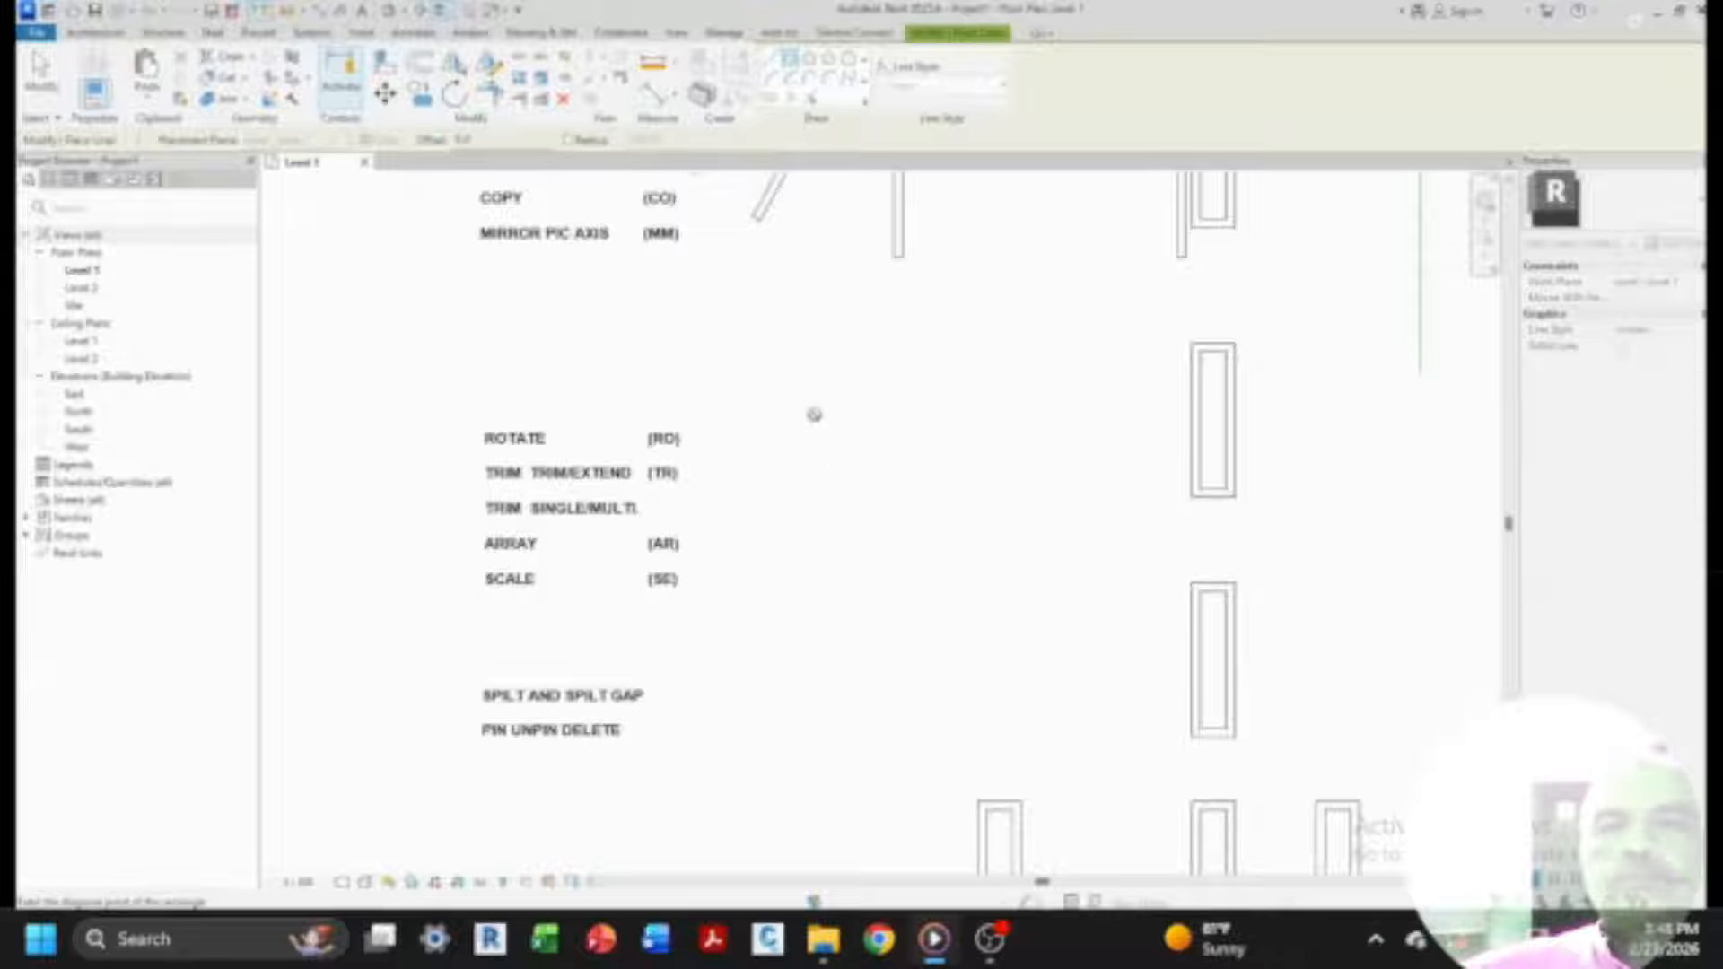
{"action": "left_click", "coordinate": [790, 357]}
{"action": "left_click", "coordinate": [851, 432]}
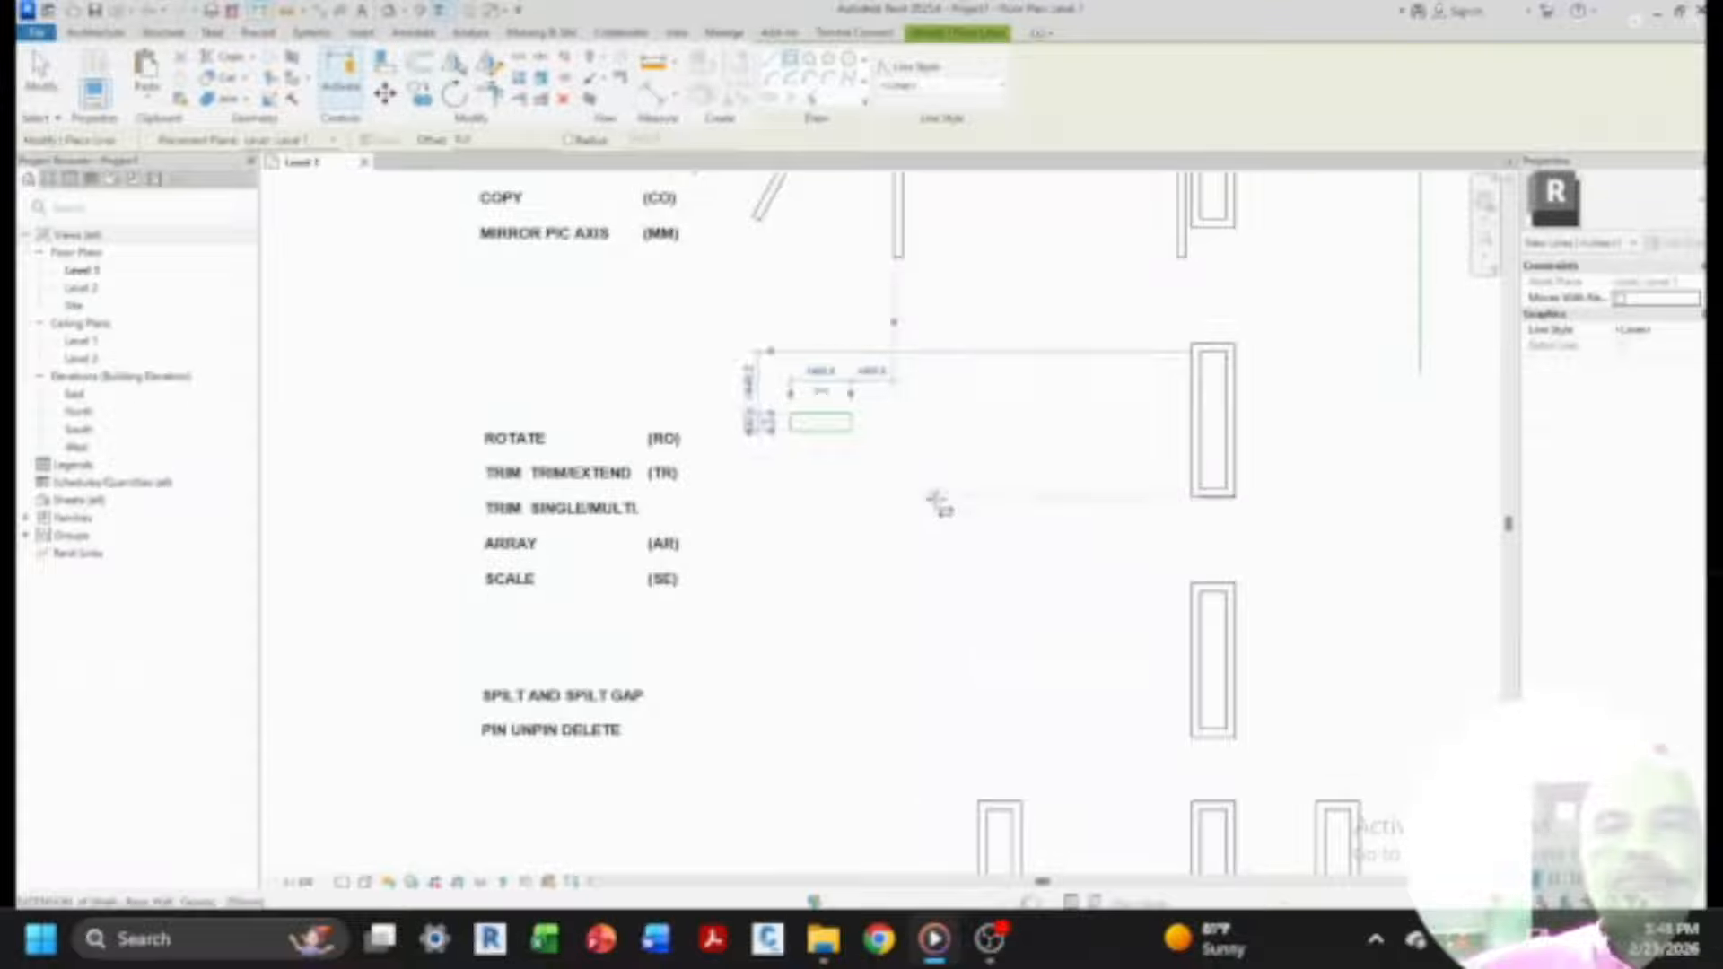
- Draw a model line circle between the small rectangle and the column of narrow wall rectangles
{"action": "left_click", "coordinate": [987, 432]}
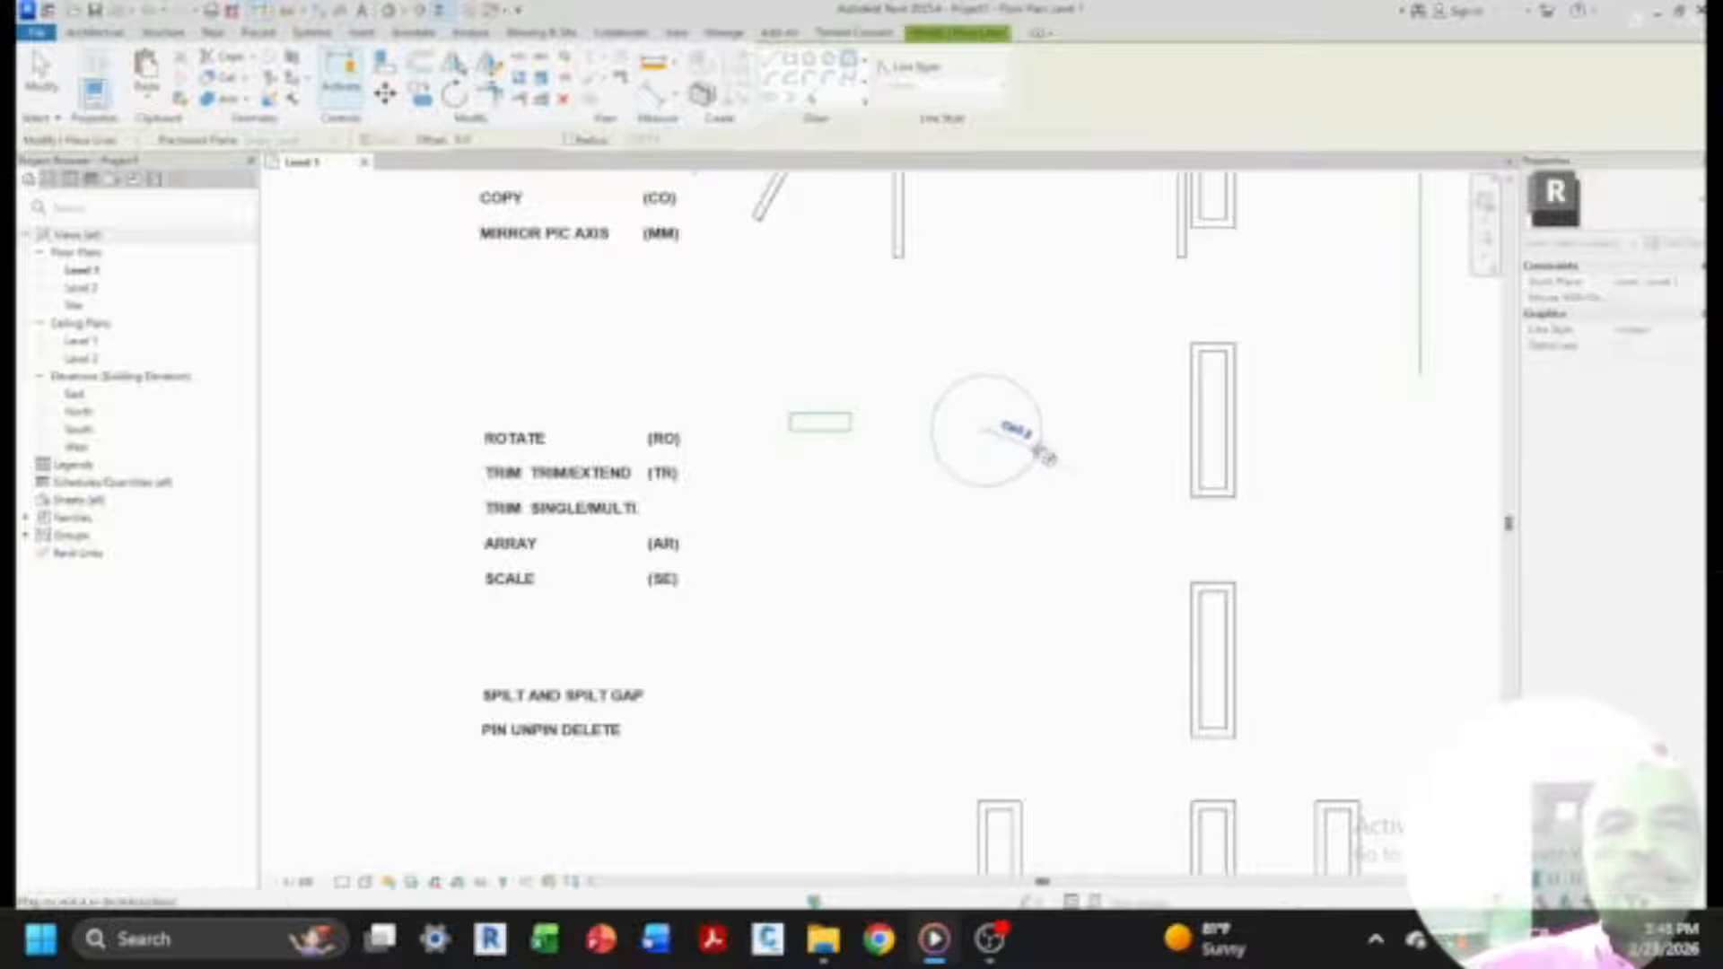
{"action": "left_click", "coordinate": [1026, 447]}
{"action": "key", "text": "Escape"}
{"action": "key", "text": "Escape"}
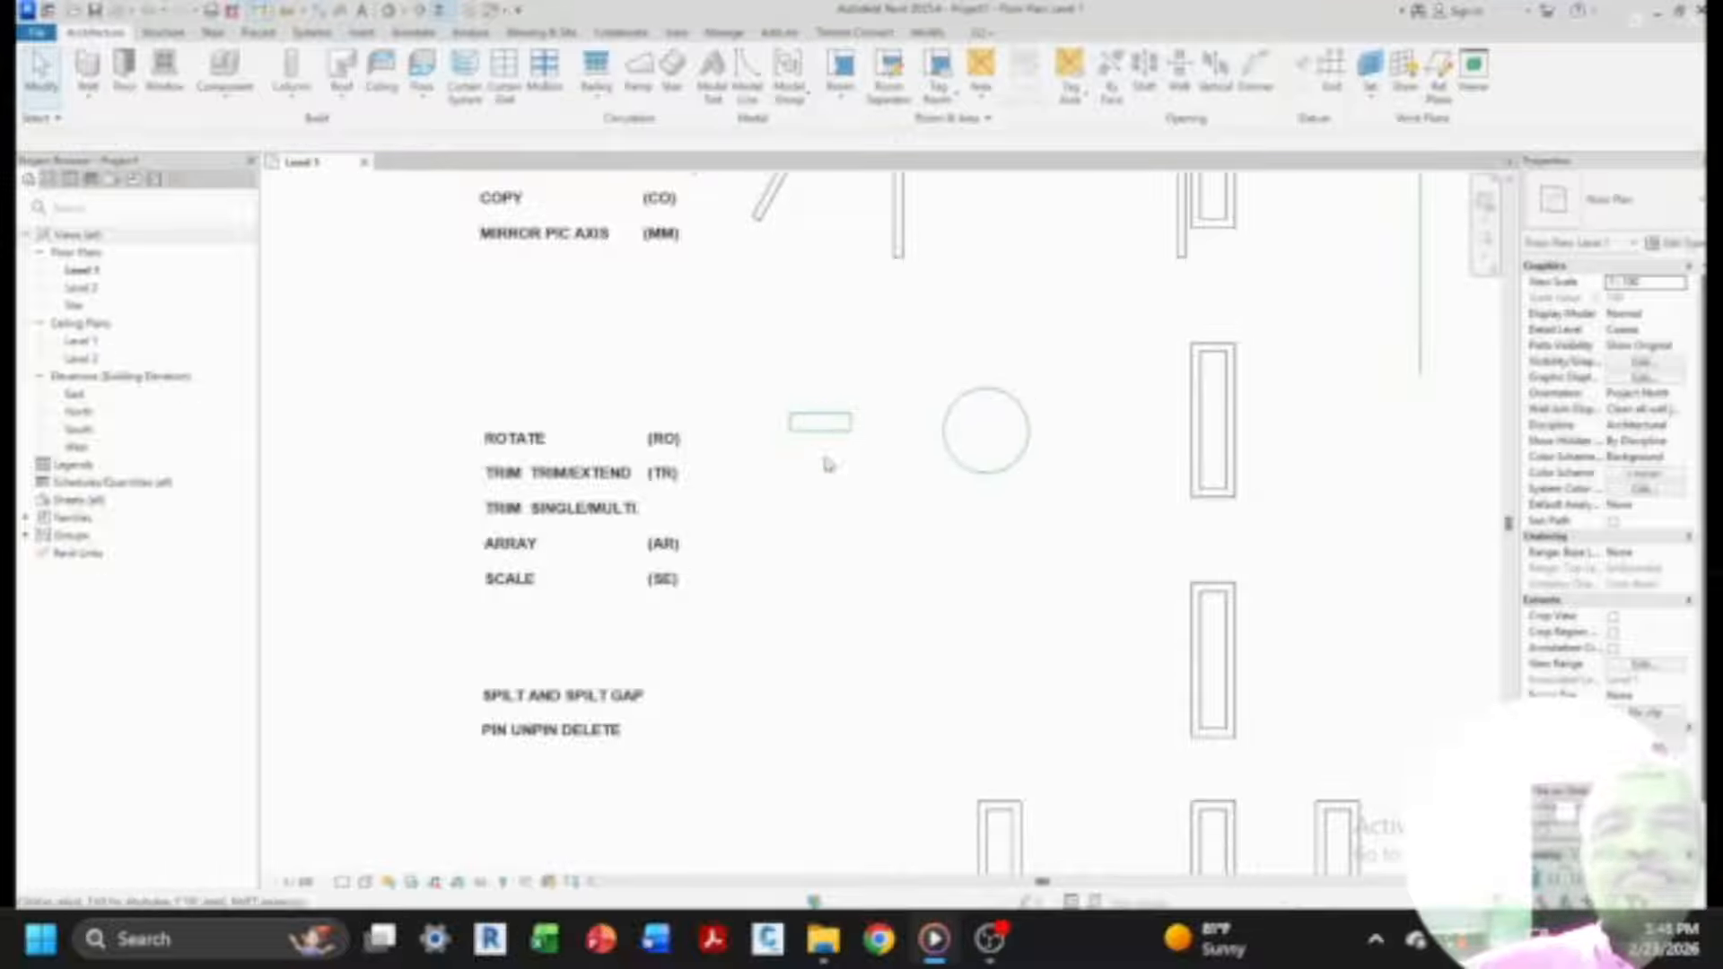
- Create a linear array of the small rectangle straight down with 10 items, grouped and associated, using the Last option
{"action": "left_click", "coordinate": [918, 34]}
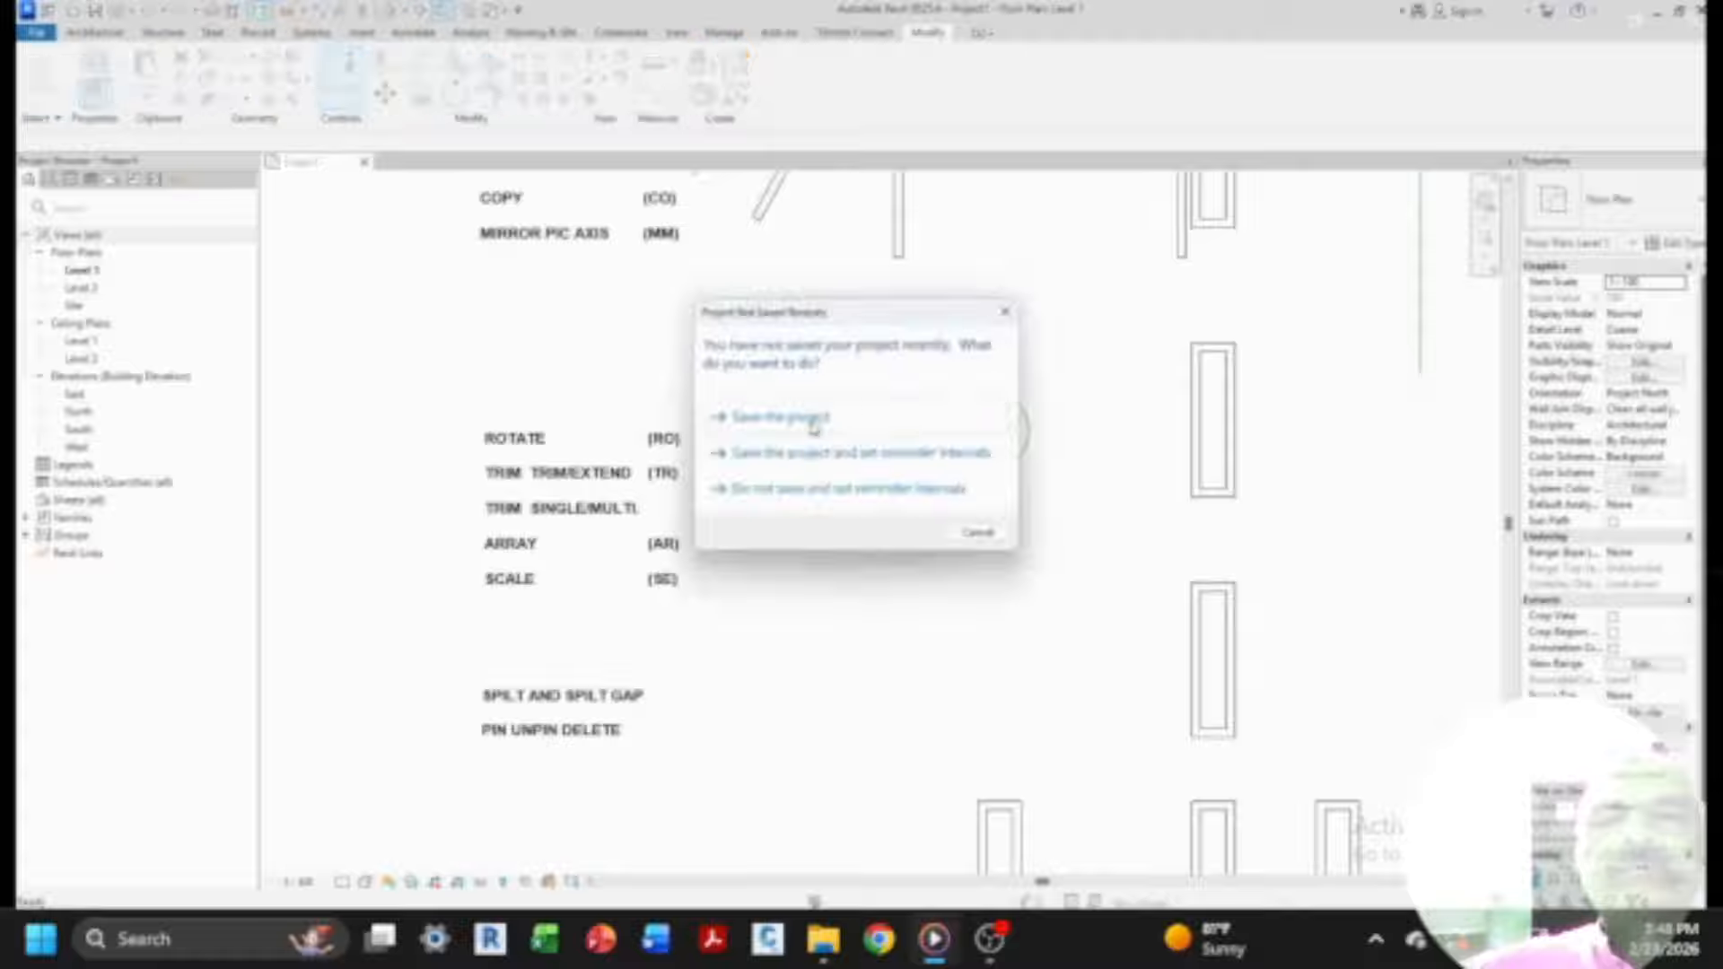
{"action": "left_click", "coordinate": [1005, 312]}
{"action": "left_click_drag", "start_coordinate": [773, 398], "coordinate": [880, 457]}
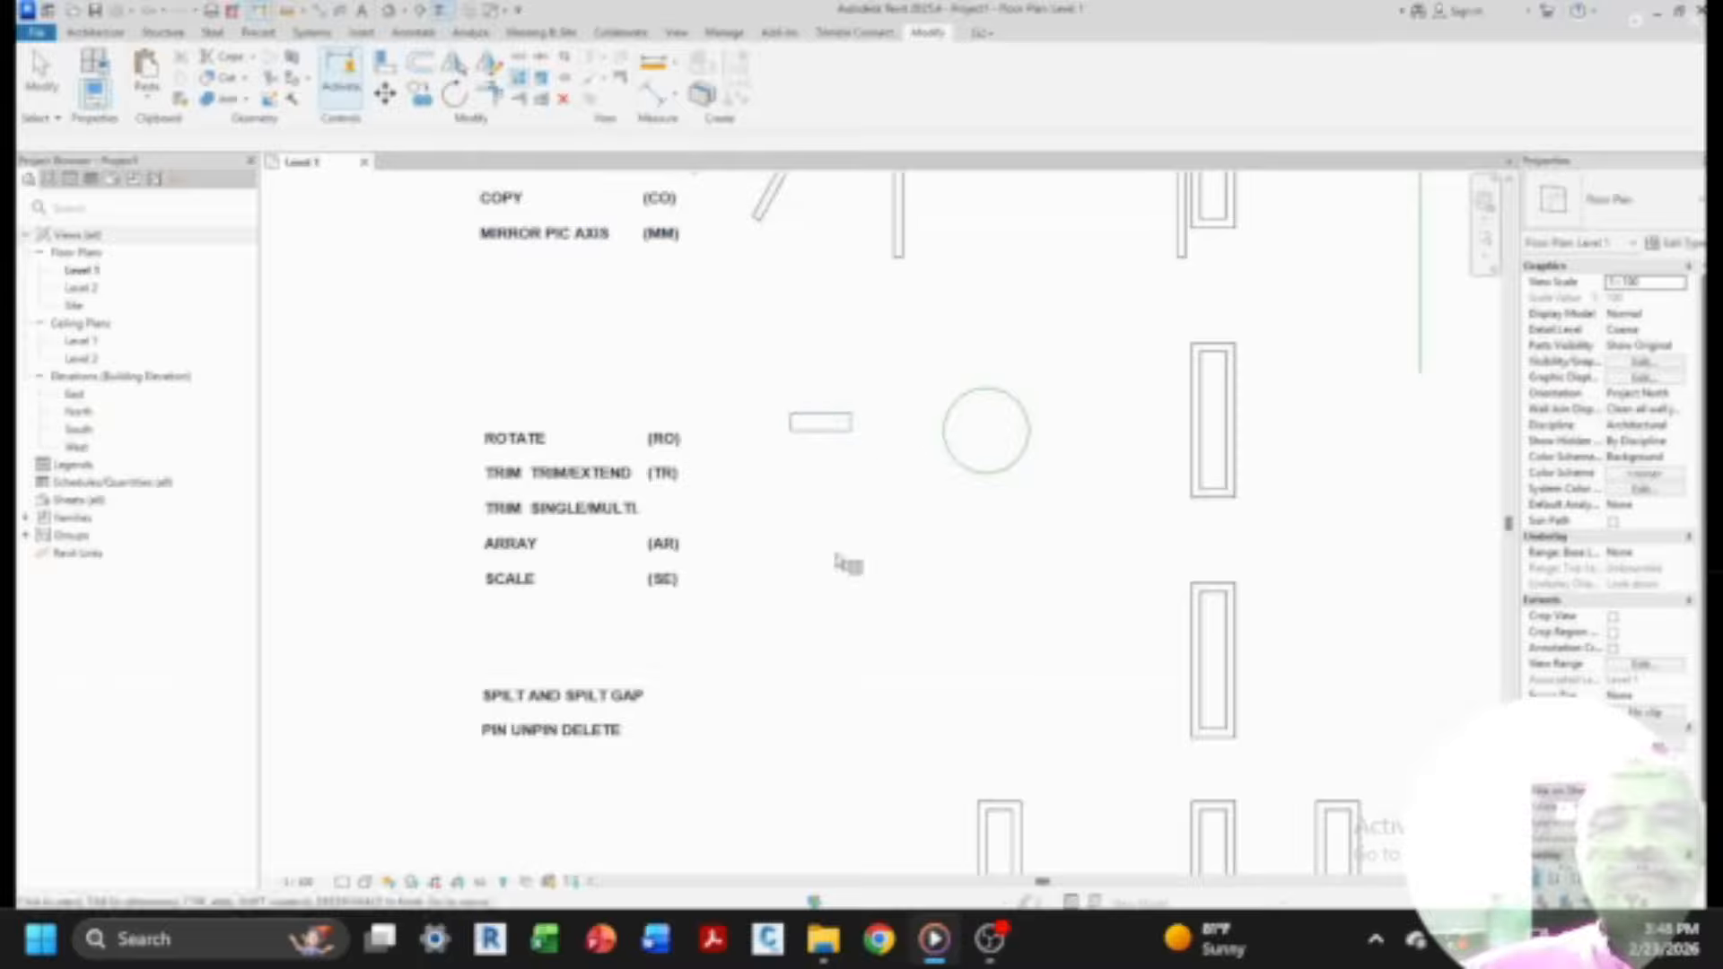
{"action": "left_click", "coordinate": [520, 80]}
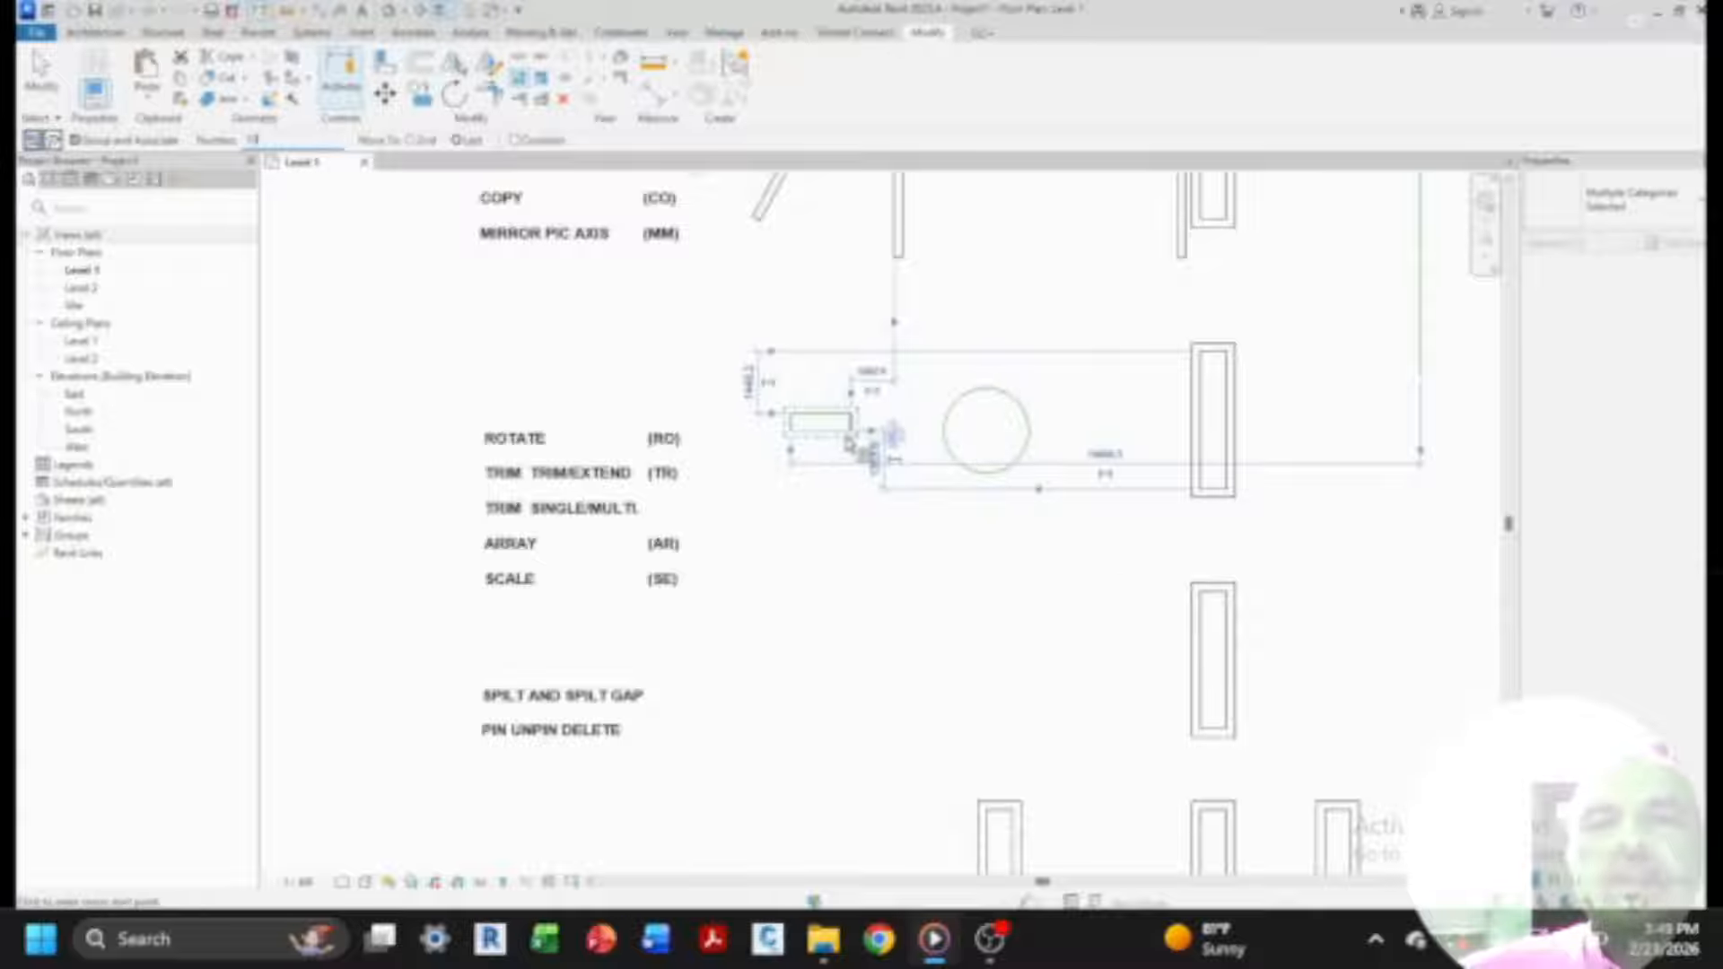
{"action": "left_click", "coordinate": [822, 433]}
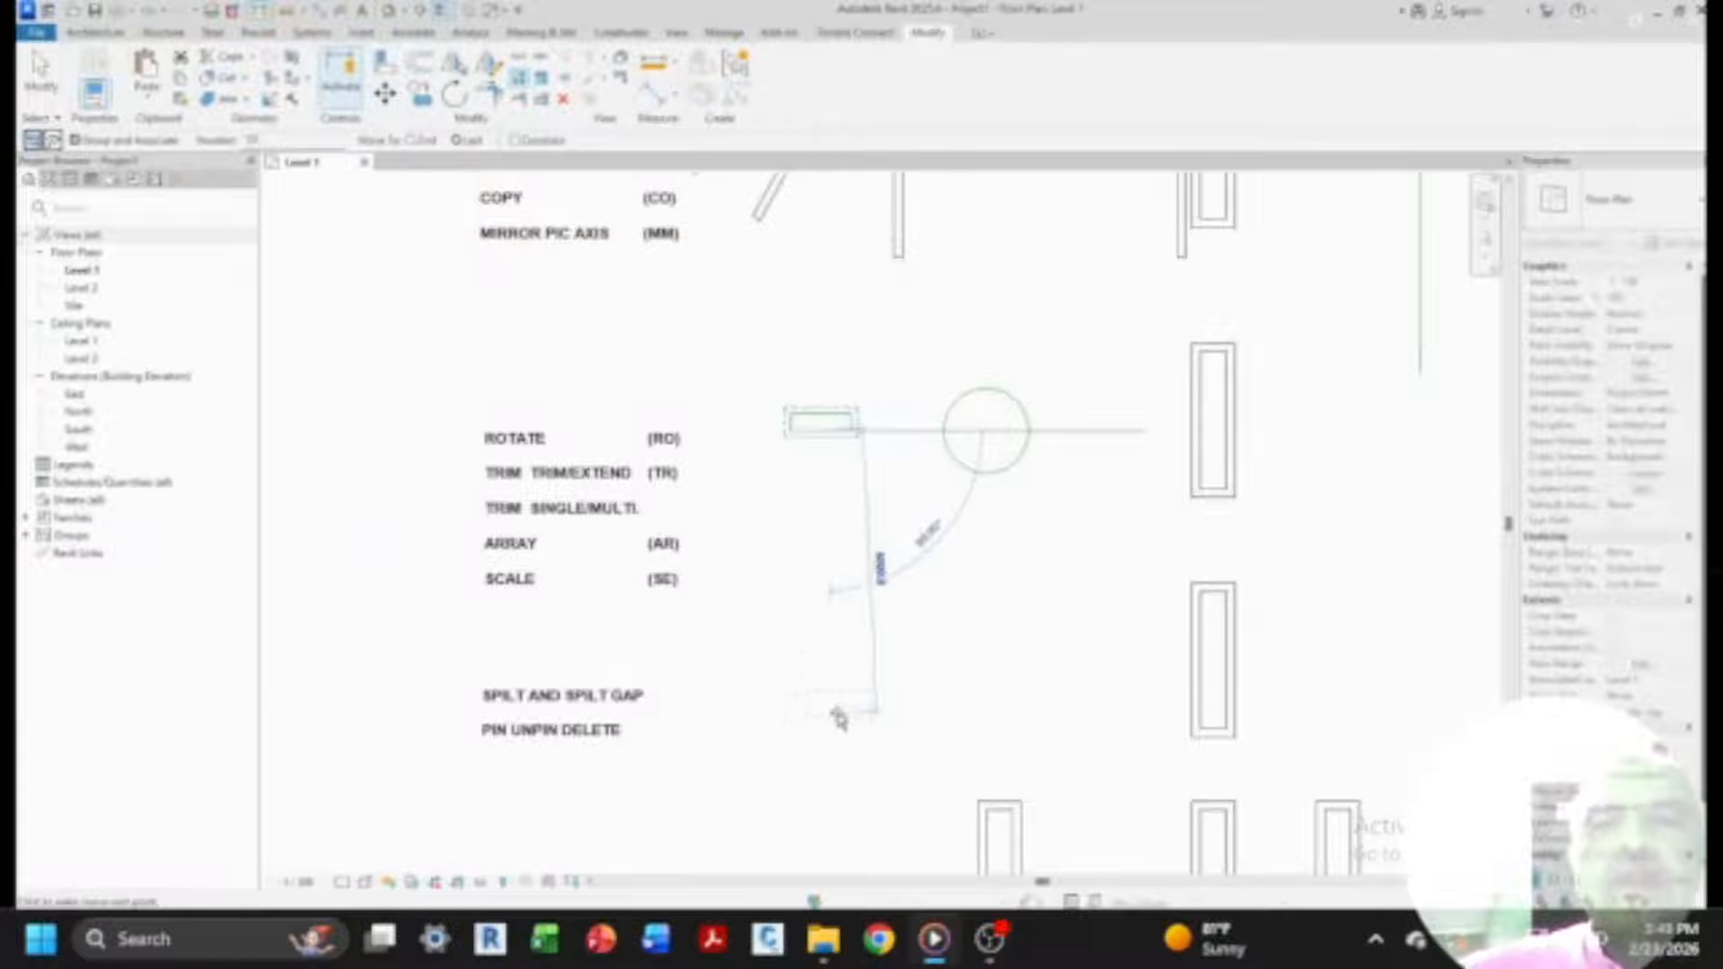
{"action": "left_click", "coordinate": [816, 751]}
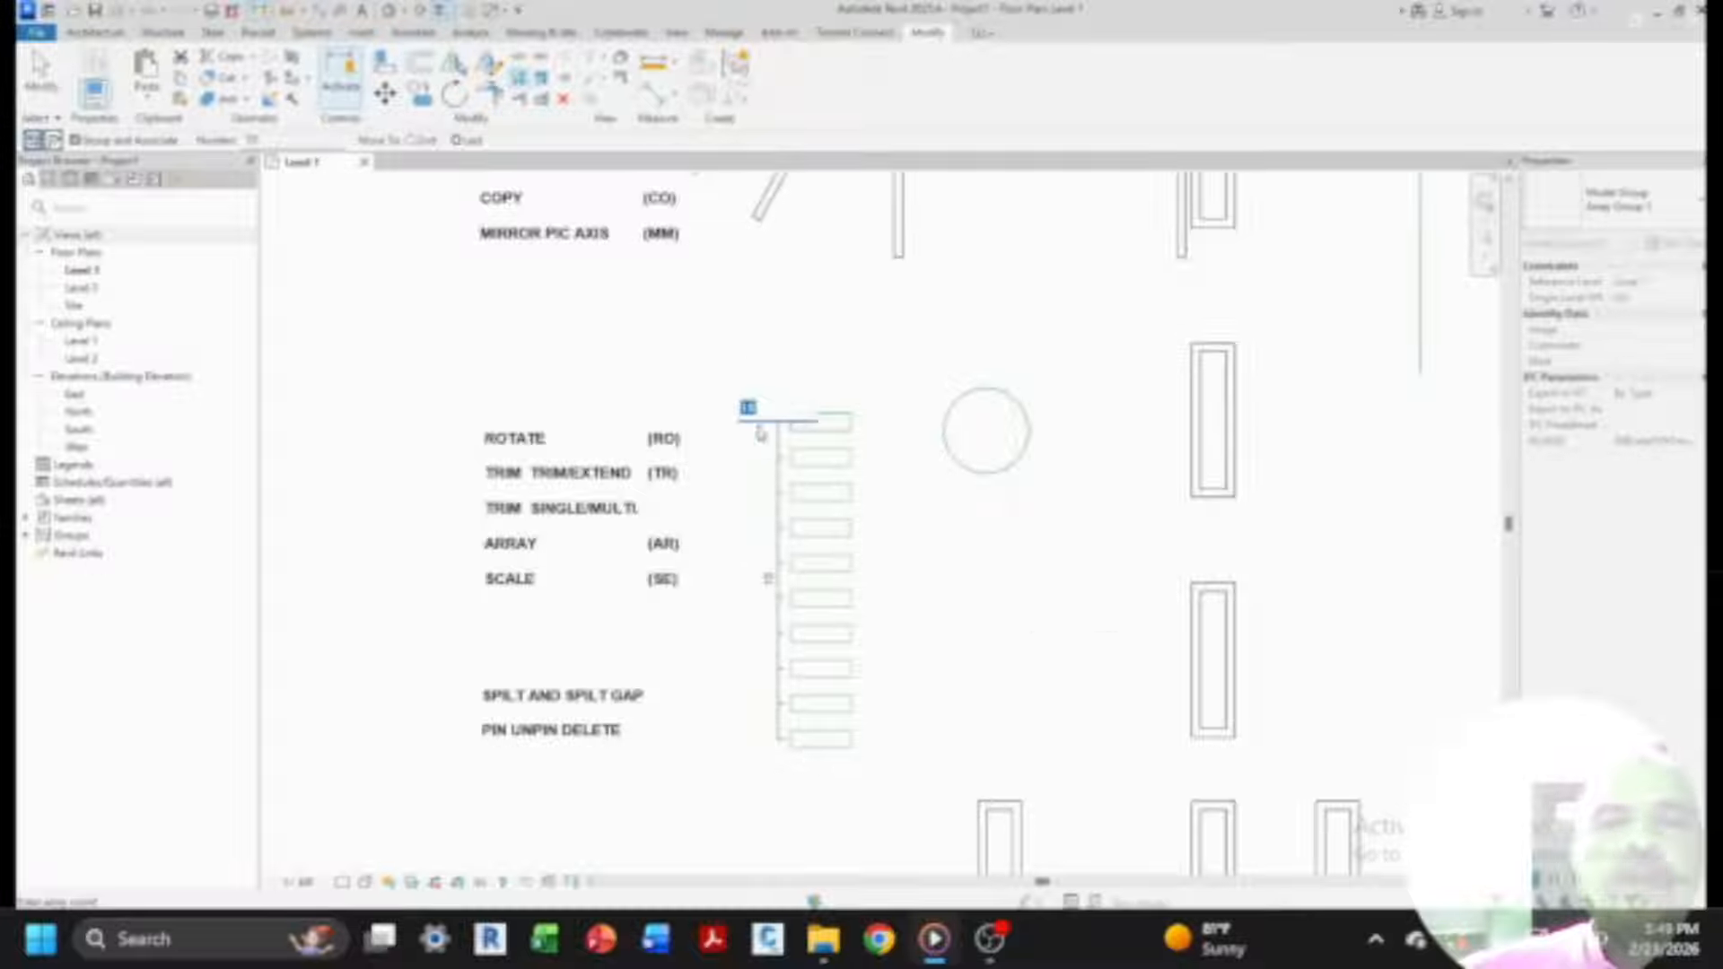
- Set the rectangle array's item count to 8
{"action": "type", "text": "8"}
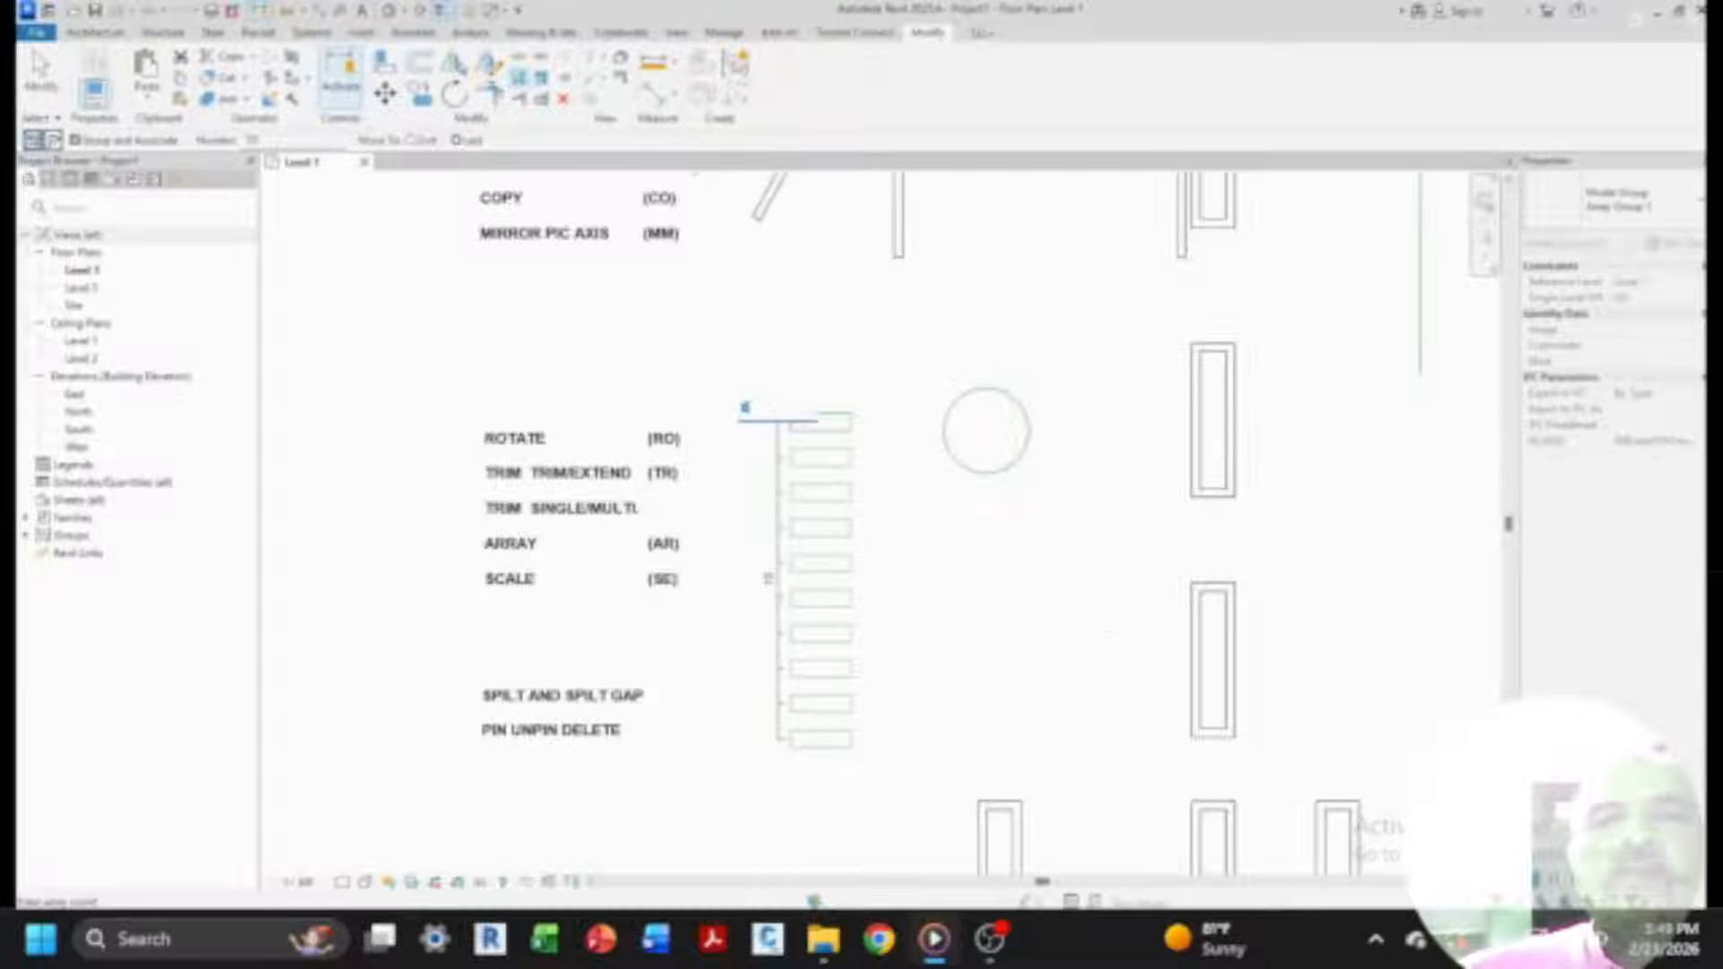
{"action": "key", "text": "Return"}
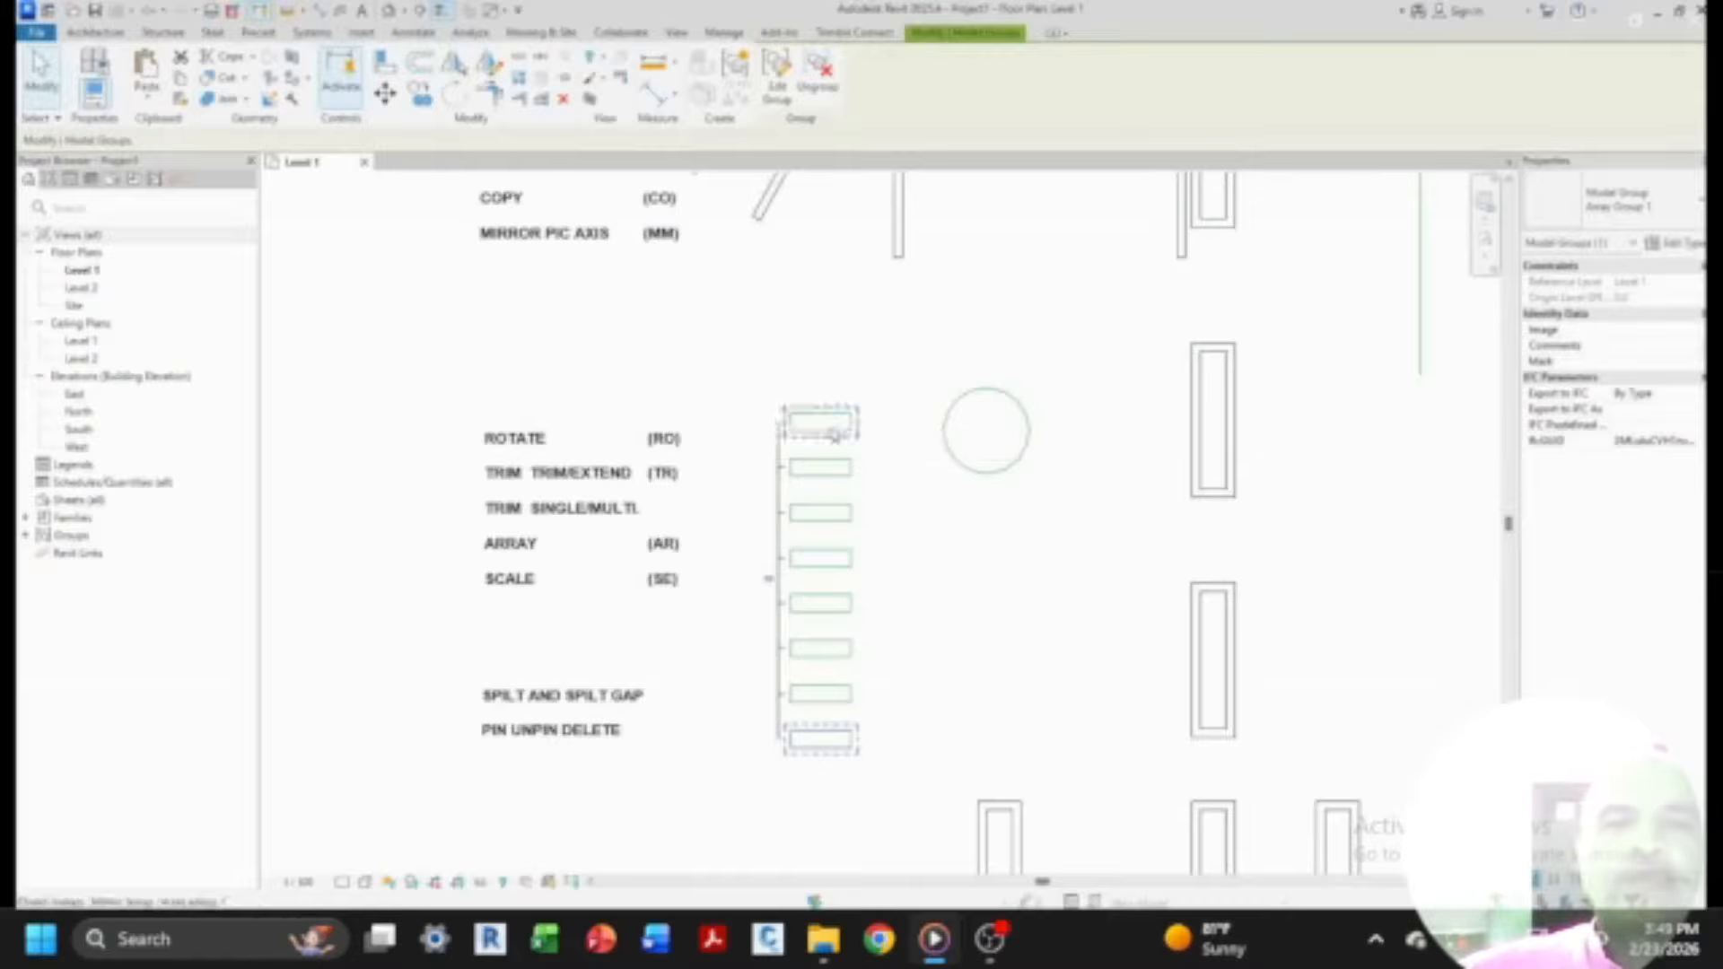
{"action": "left_click", "coordinate": [778, 590]}
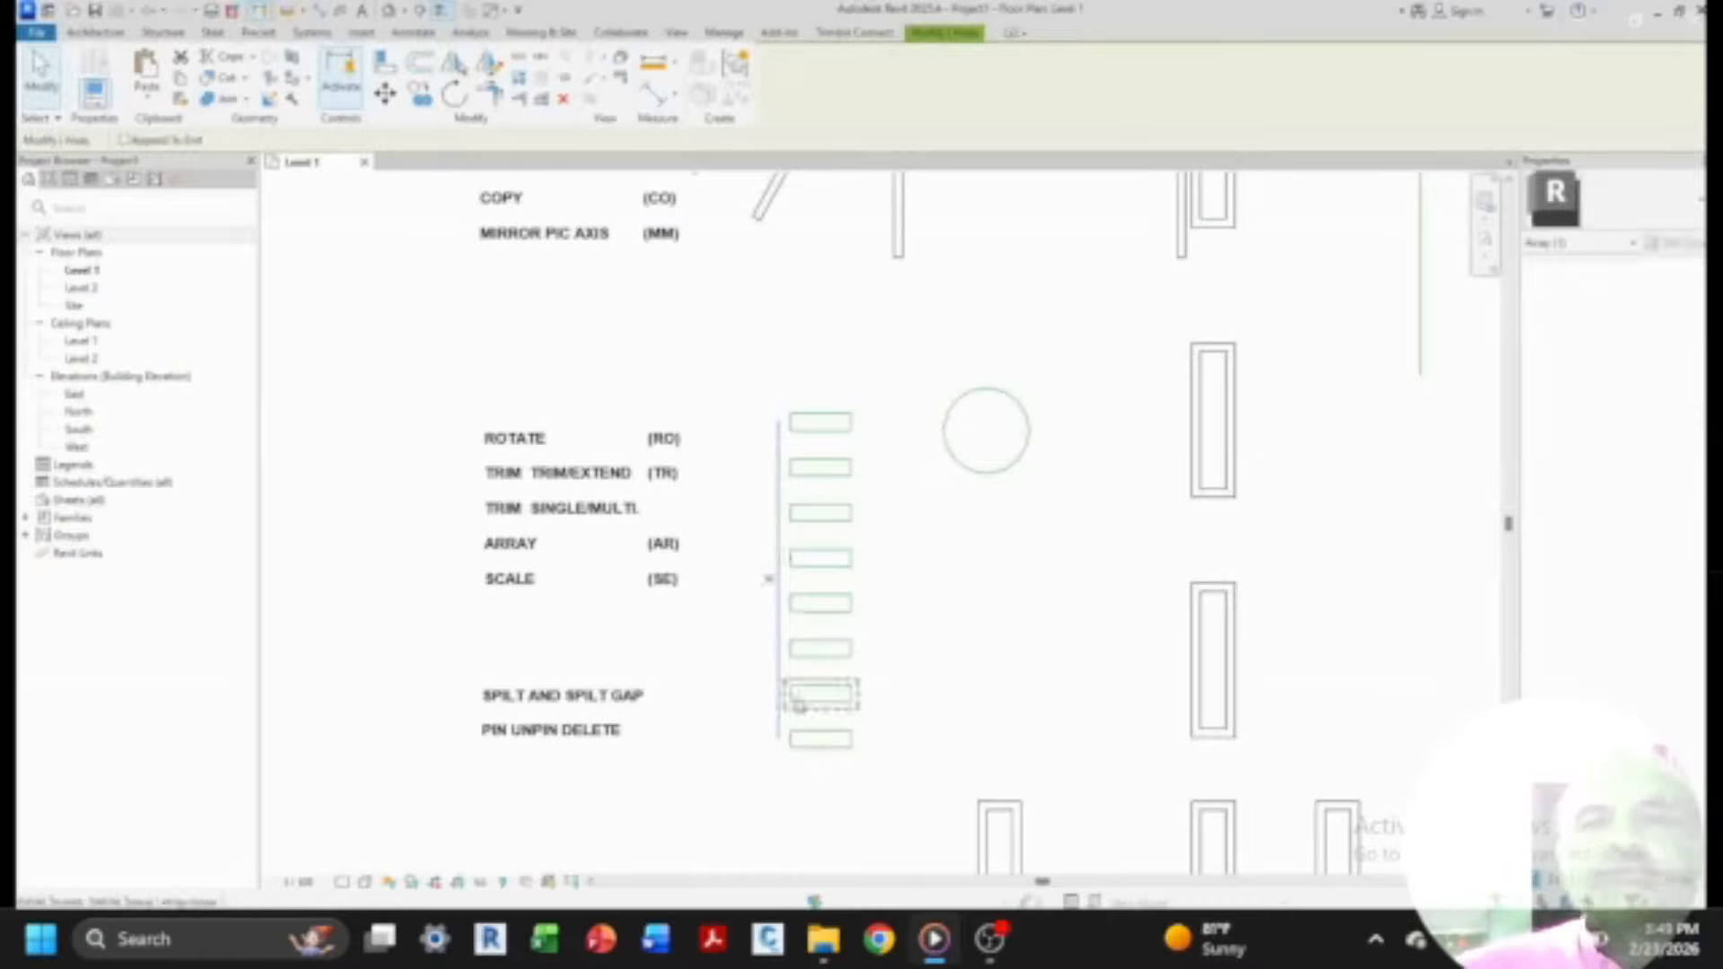
{"action": "left_click", "coordinate": [897, 704]}
{"action": "scroll", "coordinate": [952, 467], "scroll_direction": "down", "scroll_amount": 2}
{"action": "scroll", "coordinate": [953, 467], "scroll_direction": "up", "scroll_amount": 2}
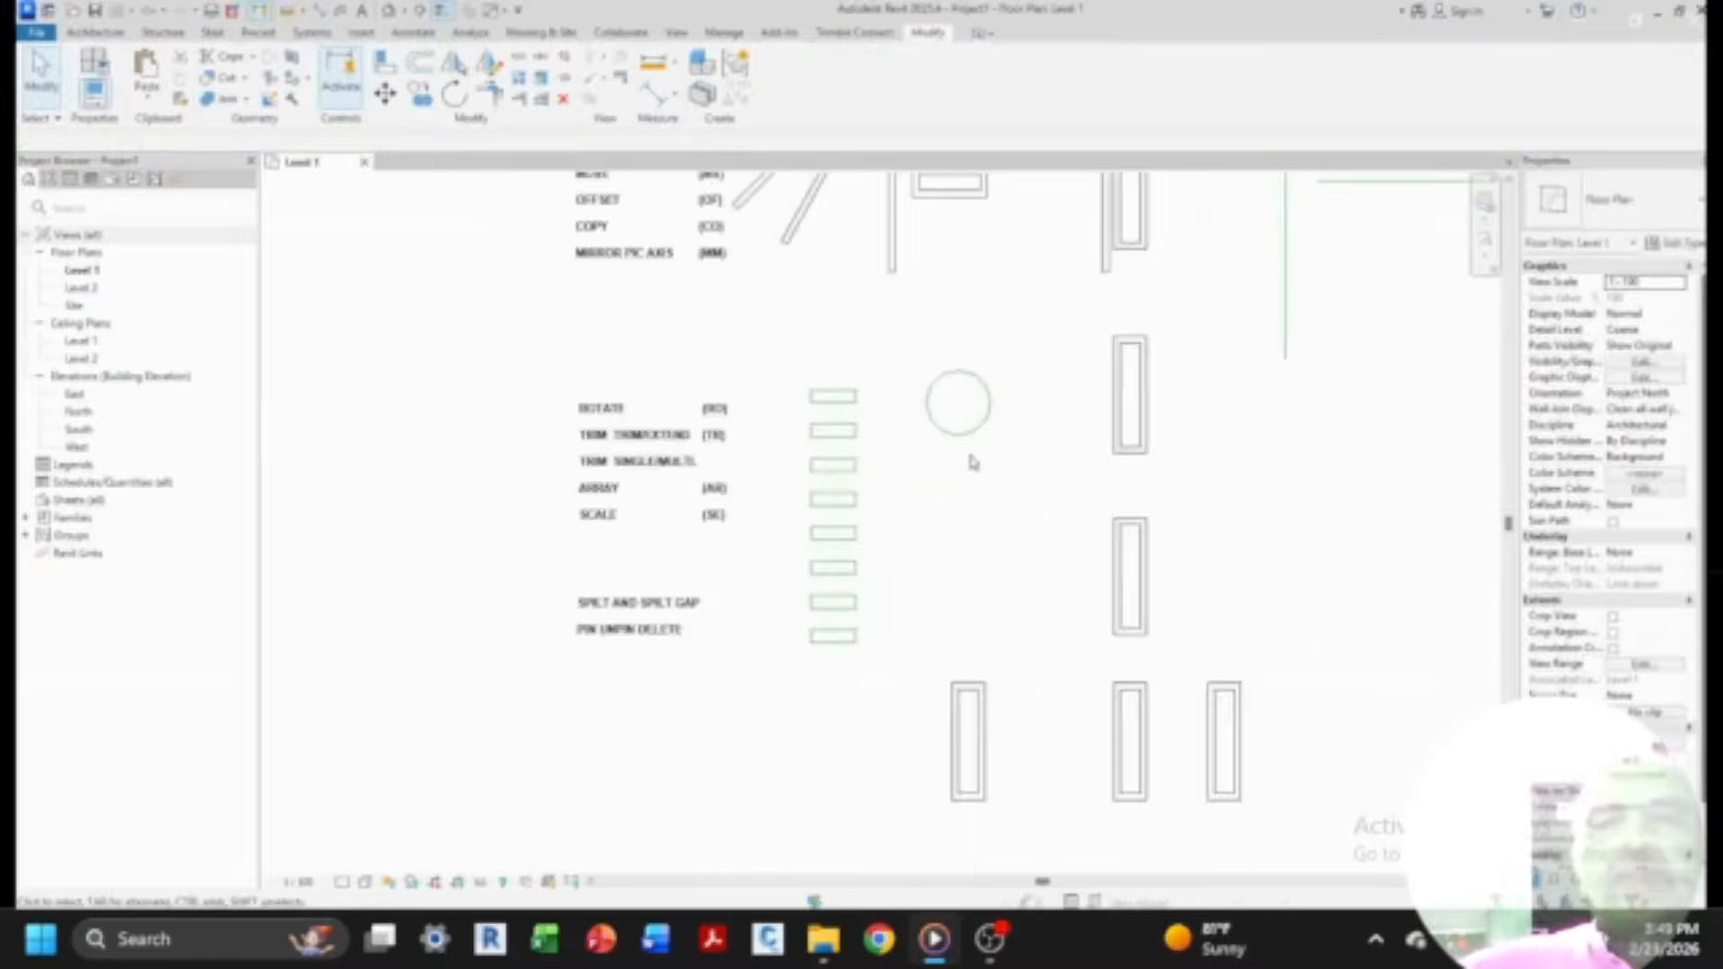
{"action": "left_click", "coordinate": [936, 427]}
{"action": "left_click", "coordinate": [645, 388]}
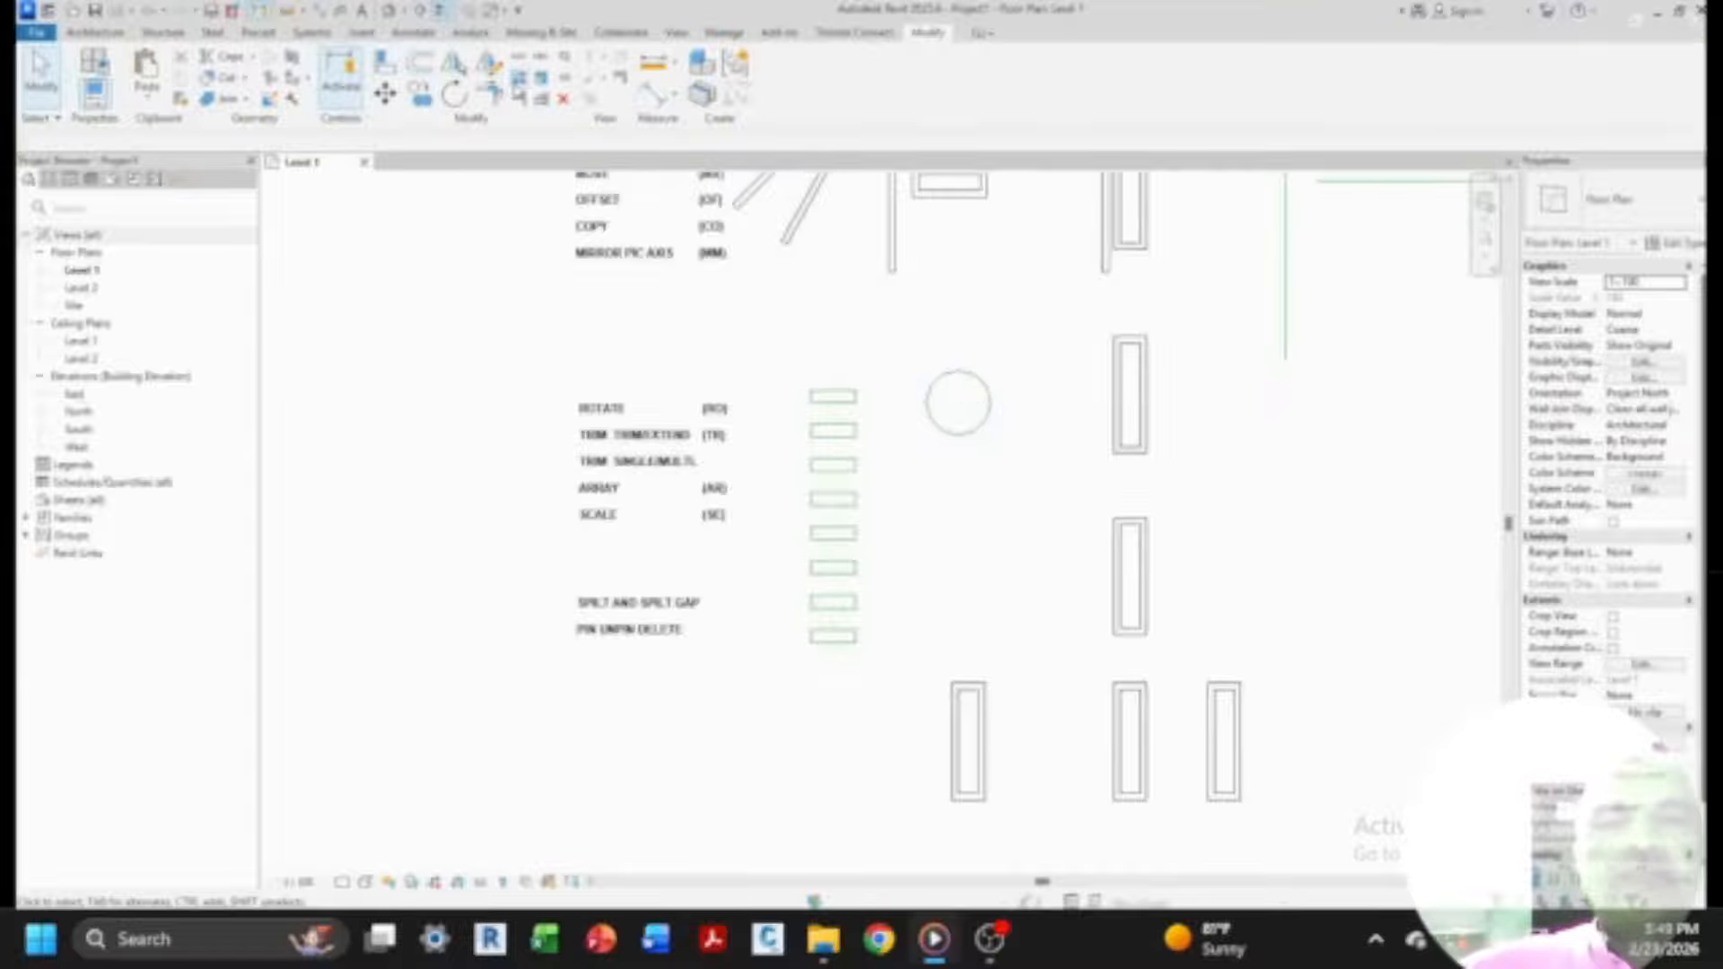
{"action": "left_click", "coordinate": [520, 83]}
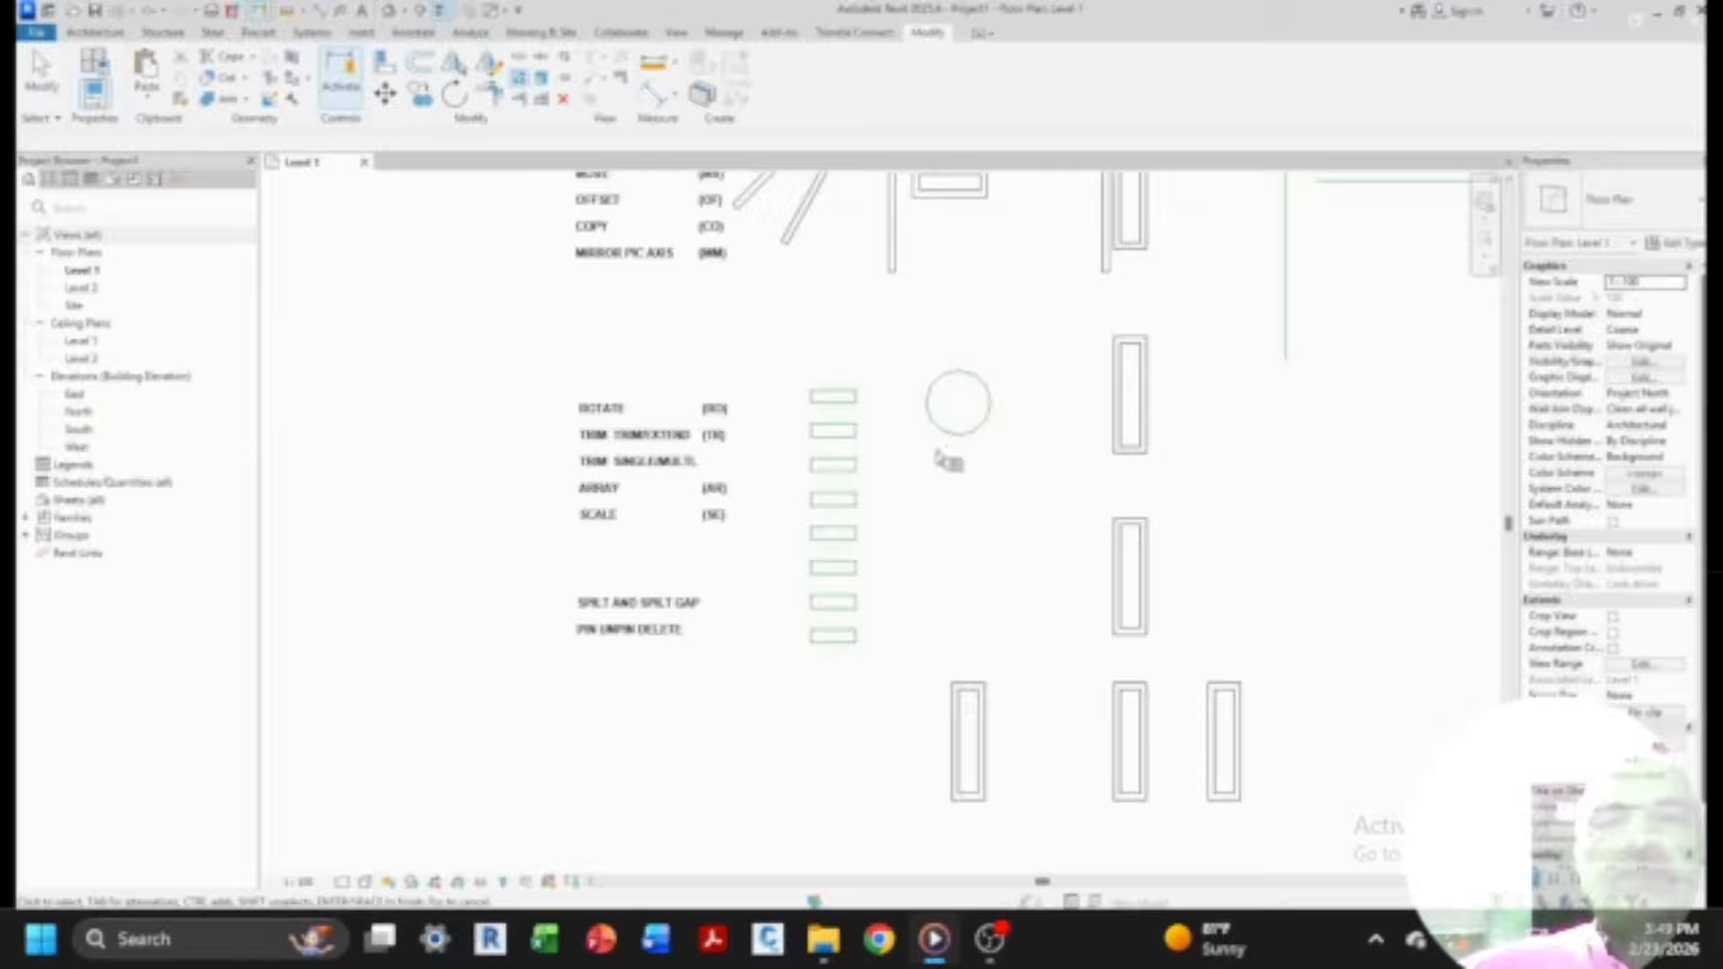
{"action": "left_click", "coordinate": [959, 377]}
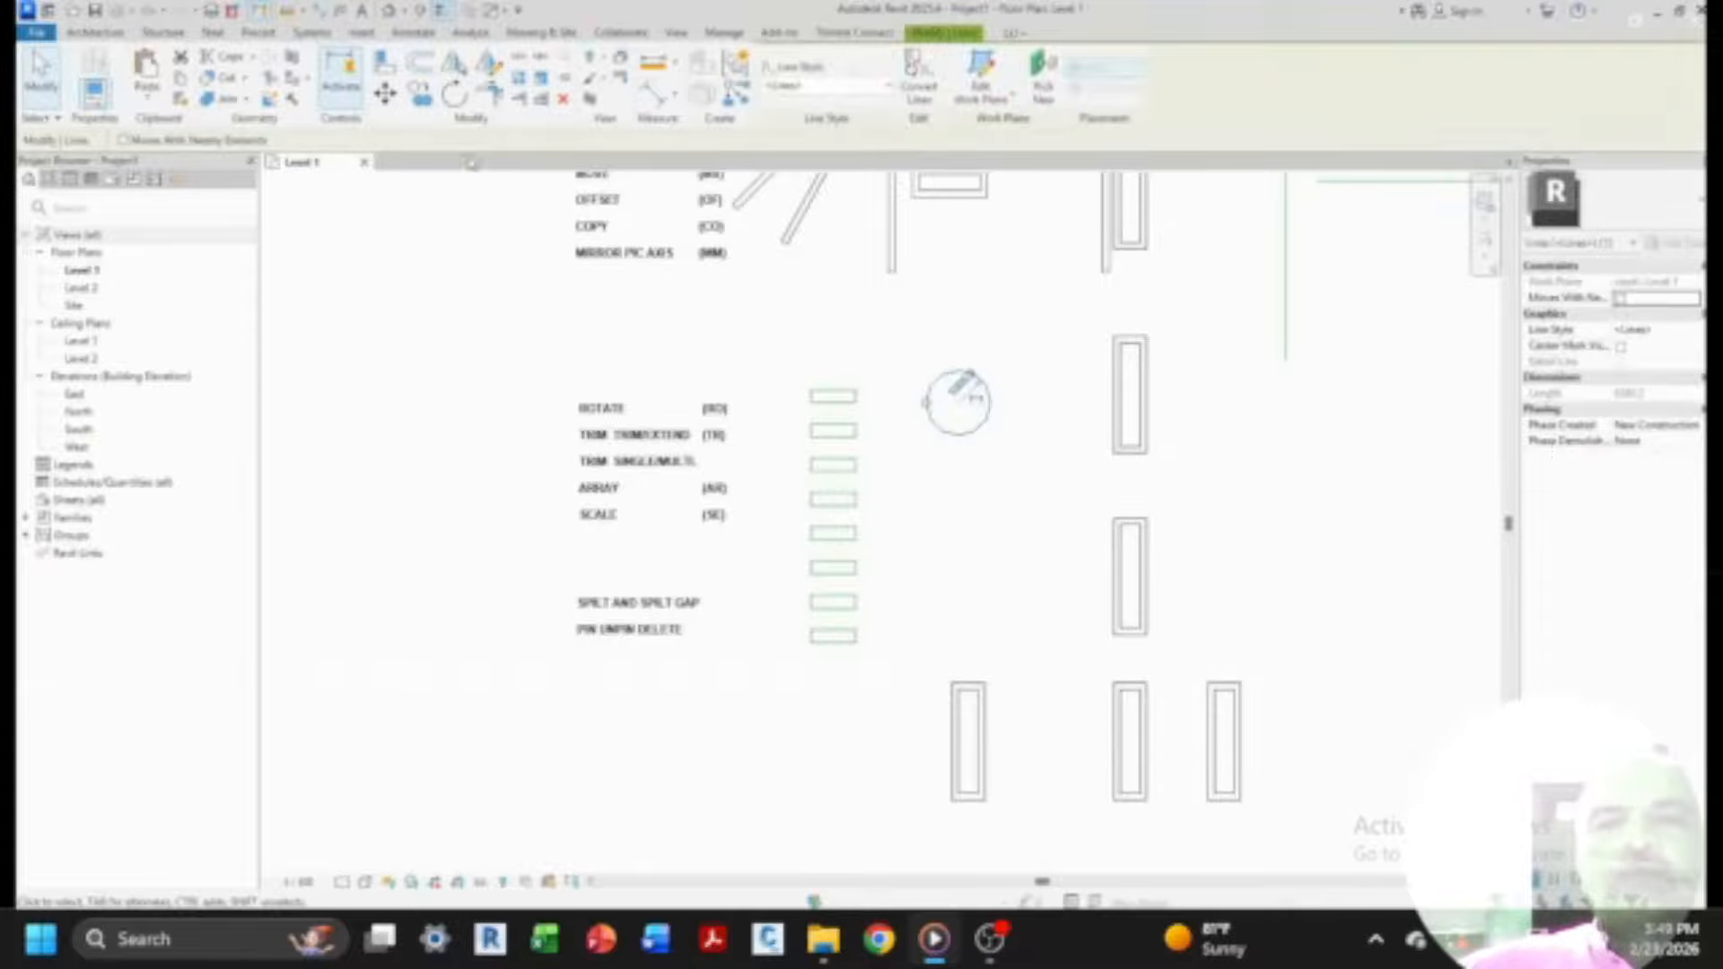
{"action": "key", "text": "a"}
{"action": "key", "text": "r"}
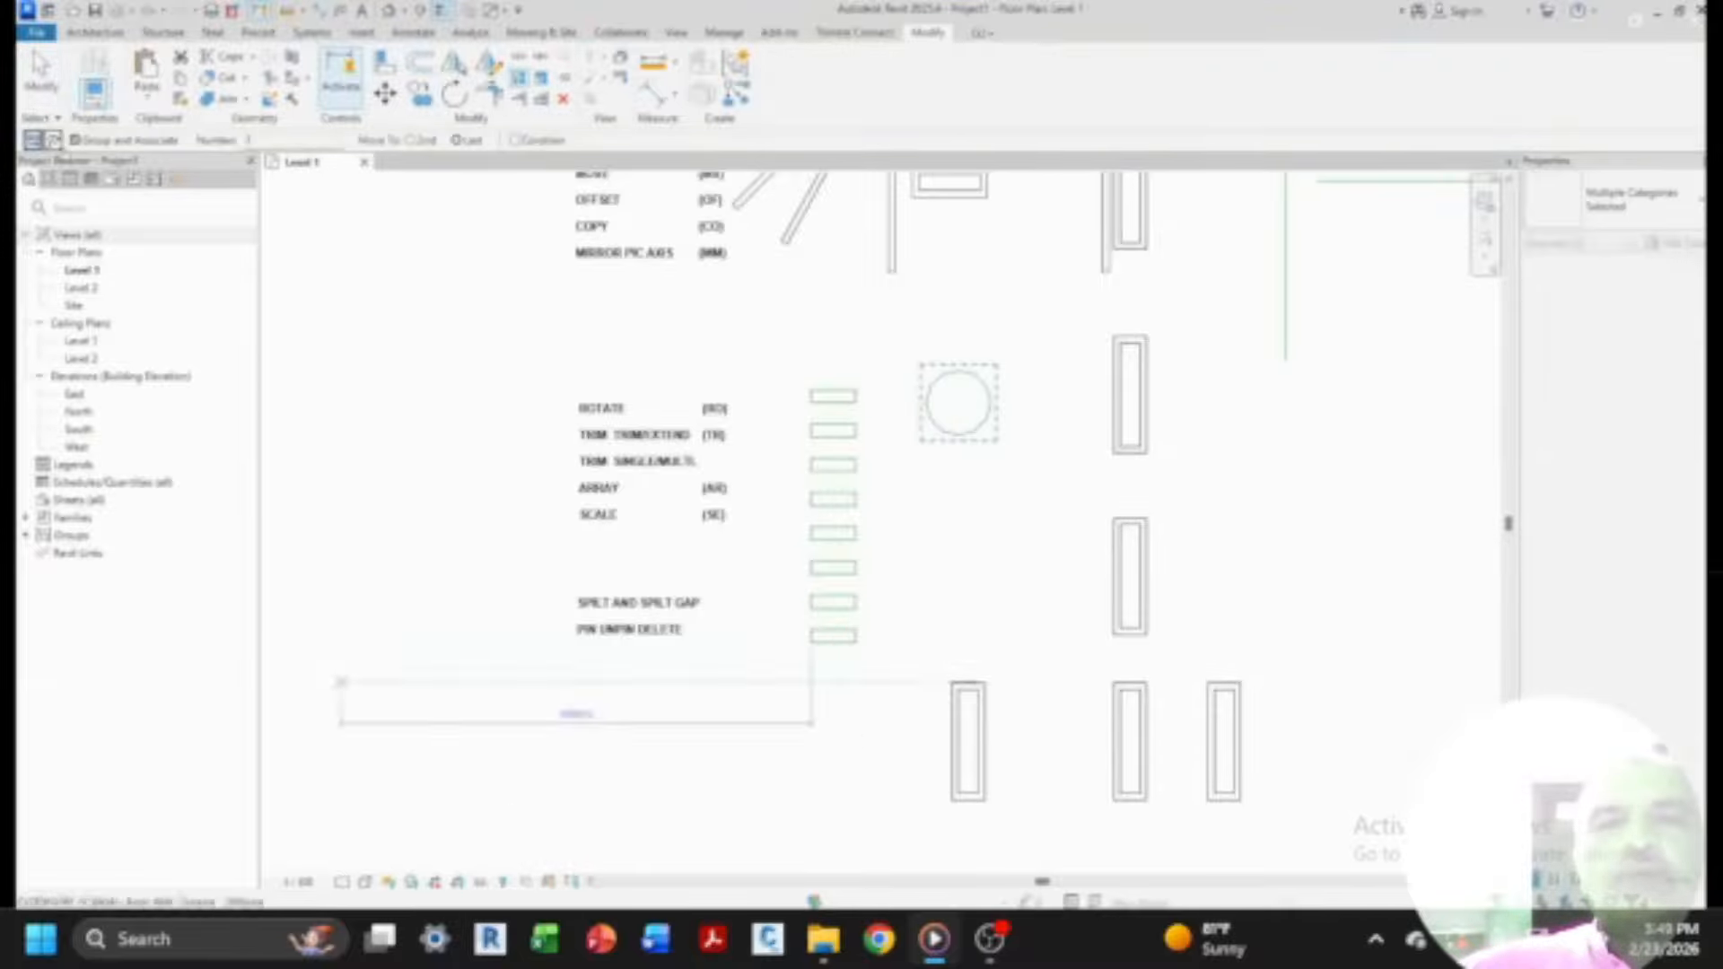
{"action": "left_click", "coordinate": [52, 141]}
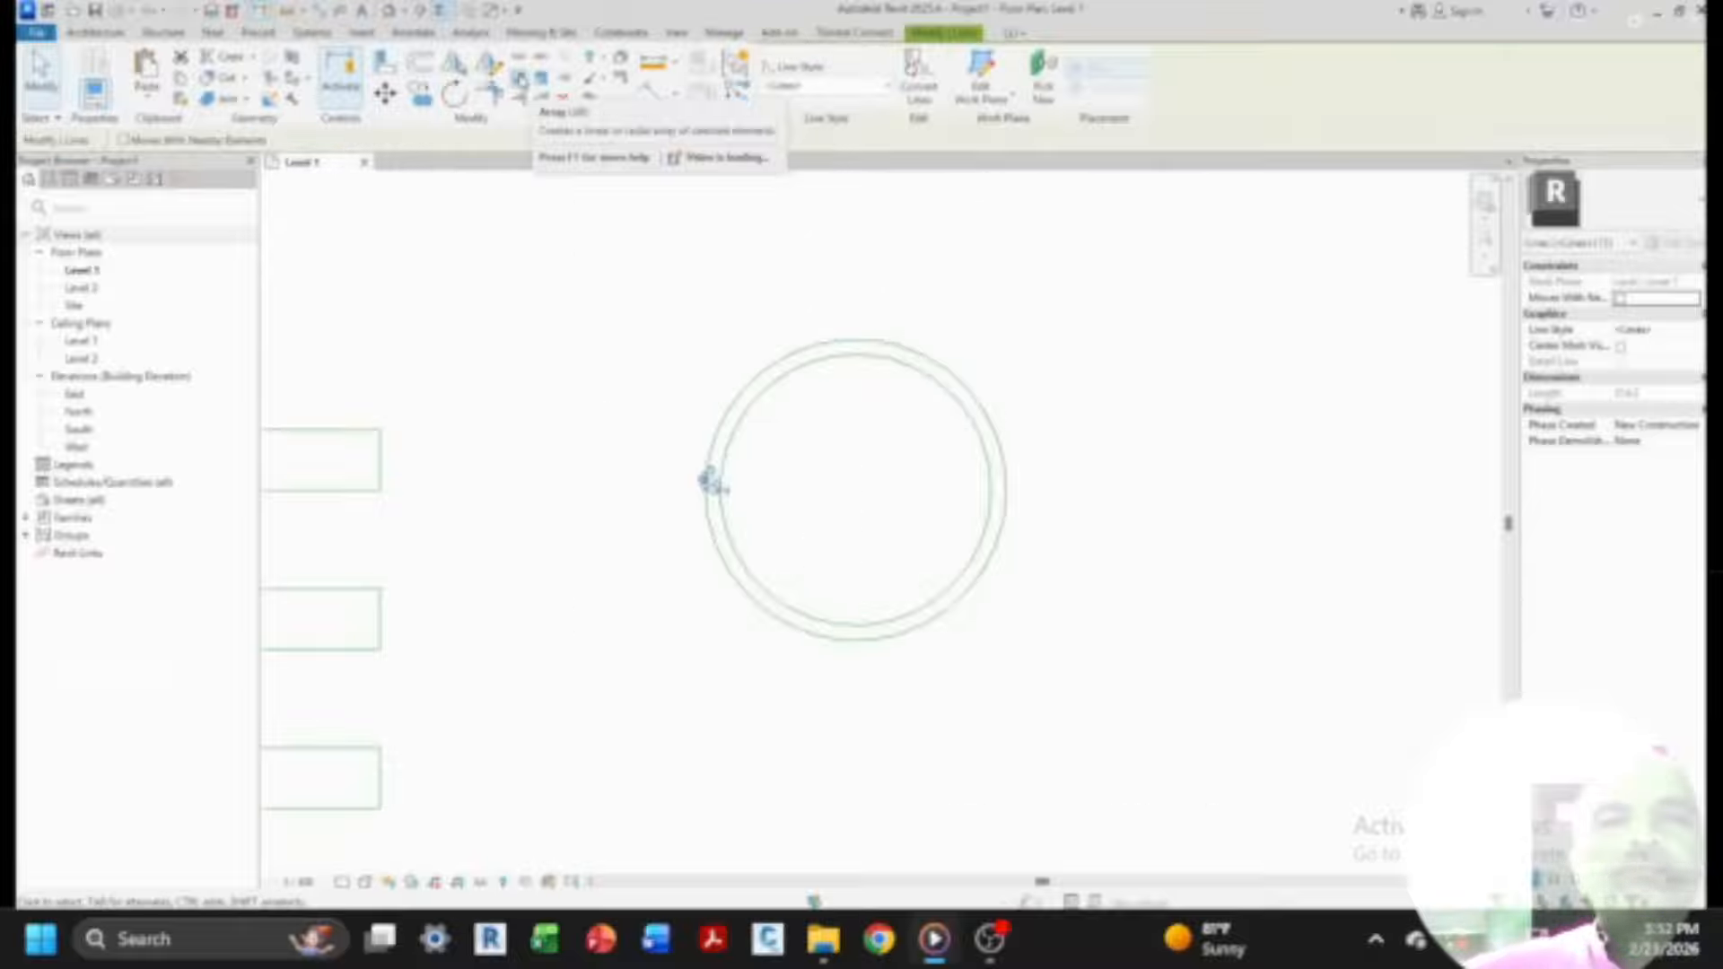
- Create a grouped radial array of the small circle about the ring's center, spanning half the ring with 10 items and the Last option
{"action": "left_click", "coordinate": [521, 79]}
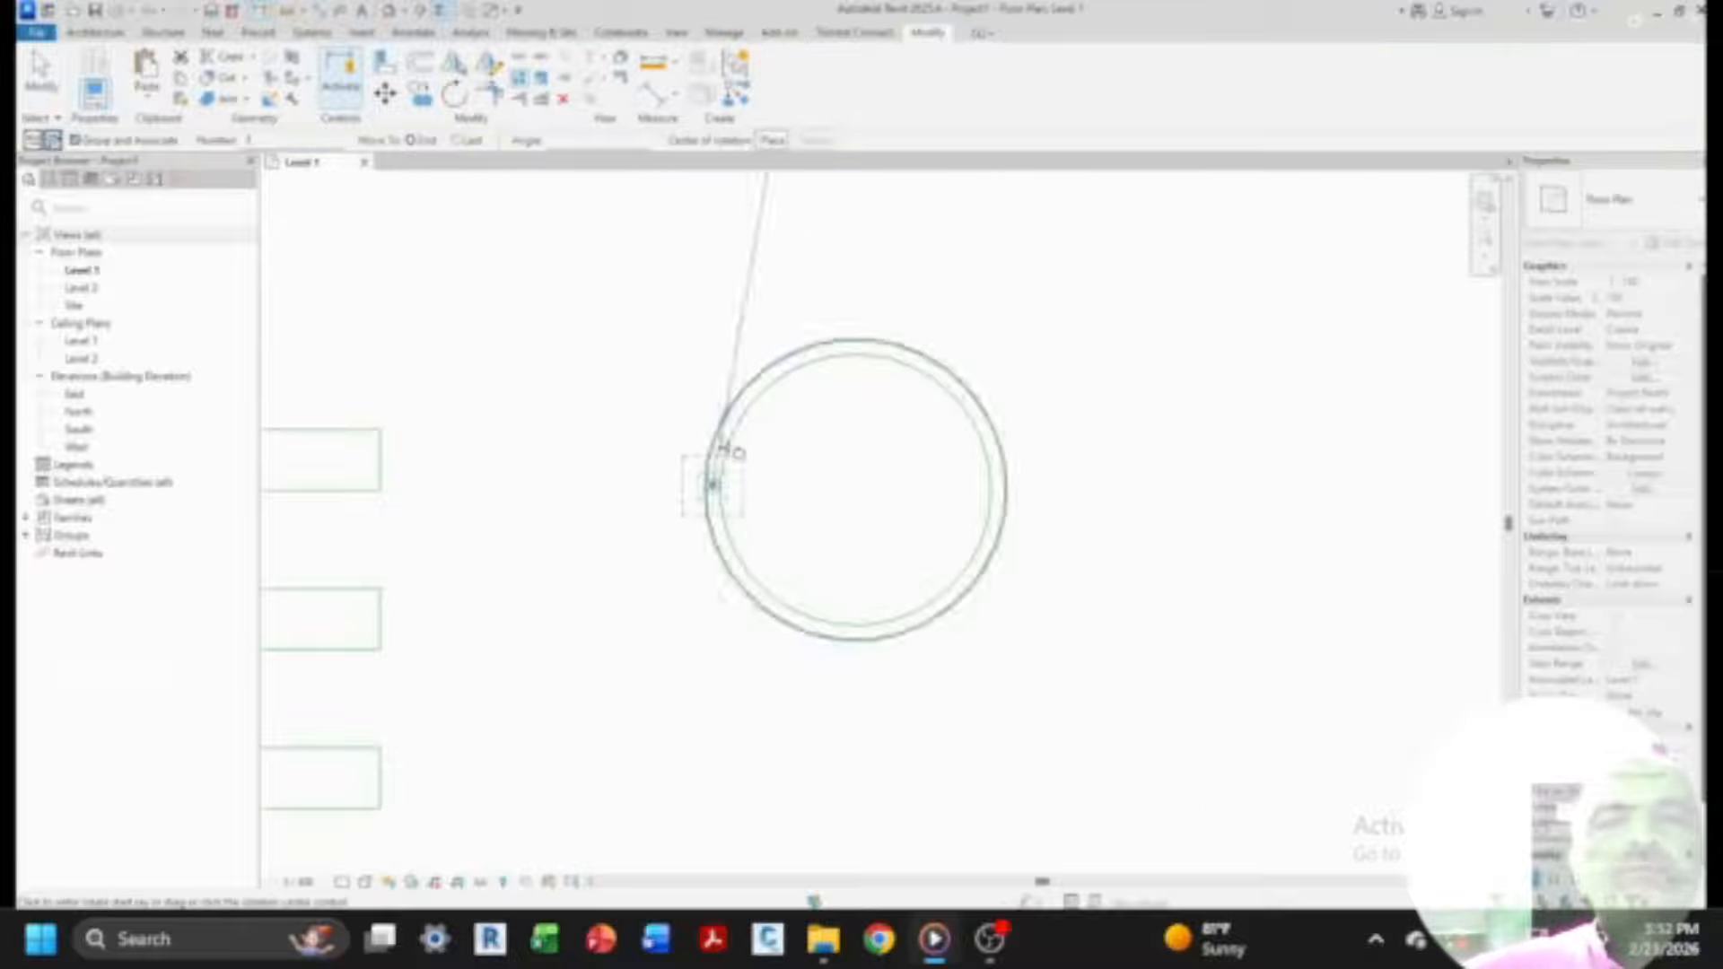
{"action": "left_click_drag", "start_coordinate": [715, 483], "coordinate": [856, 489]}
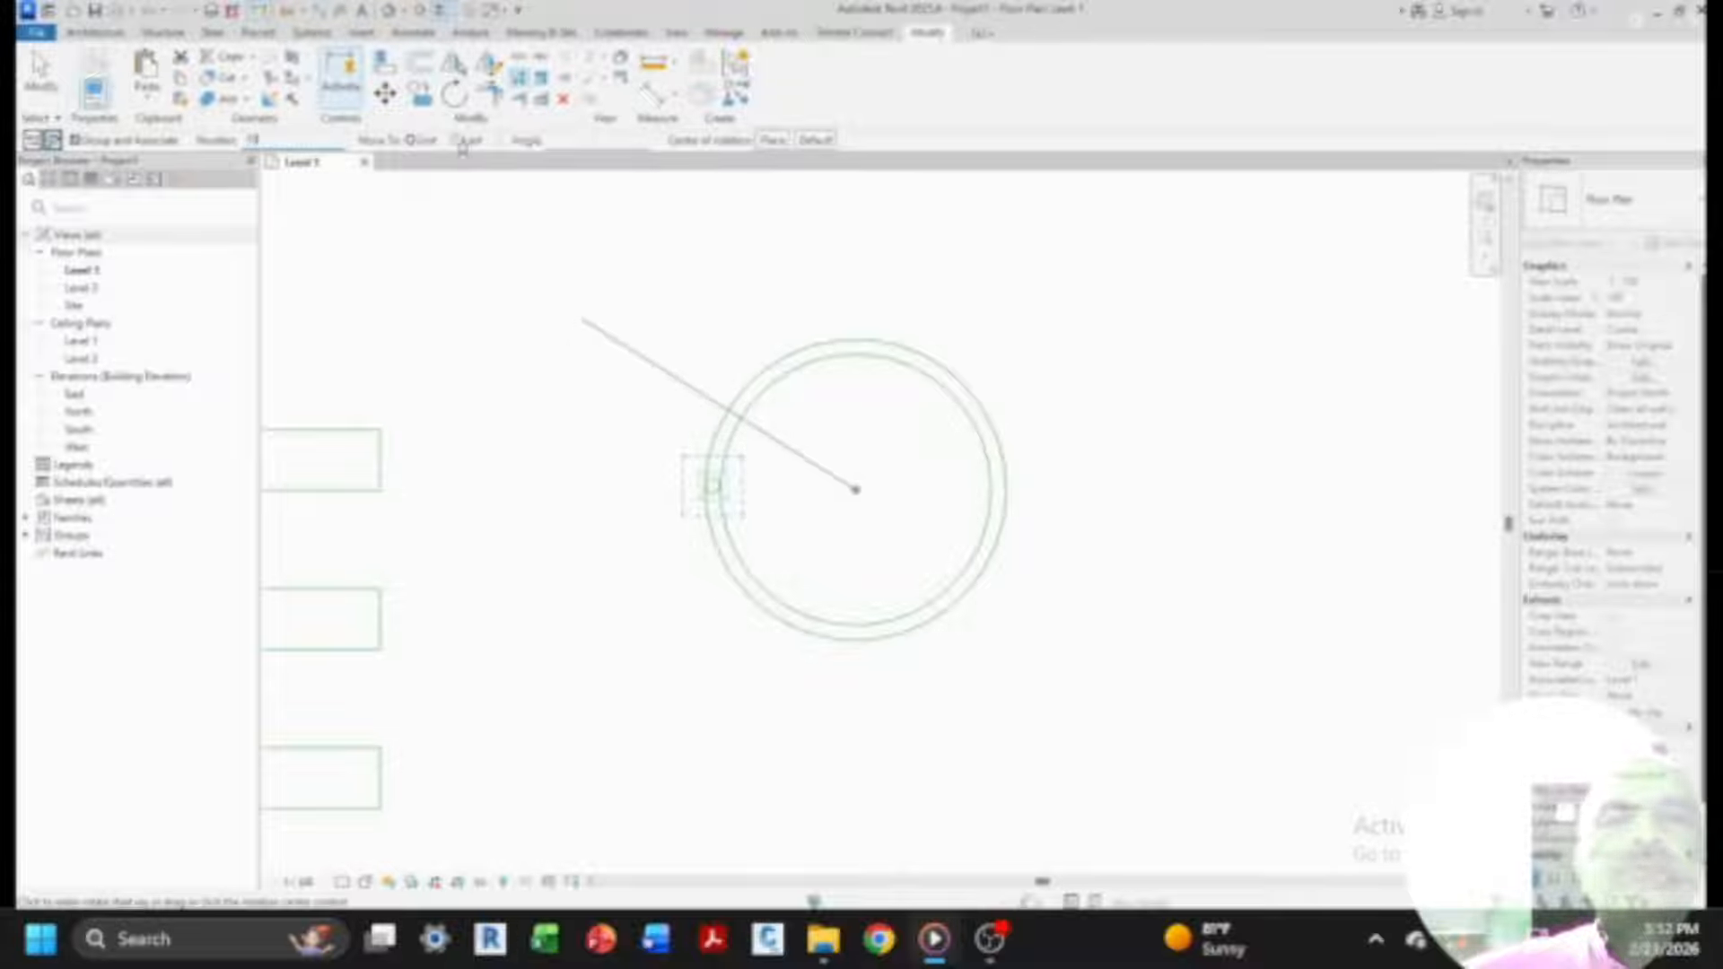
{"action": "left_click", "coordinate": [712, 486]}
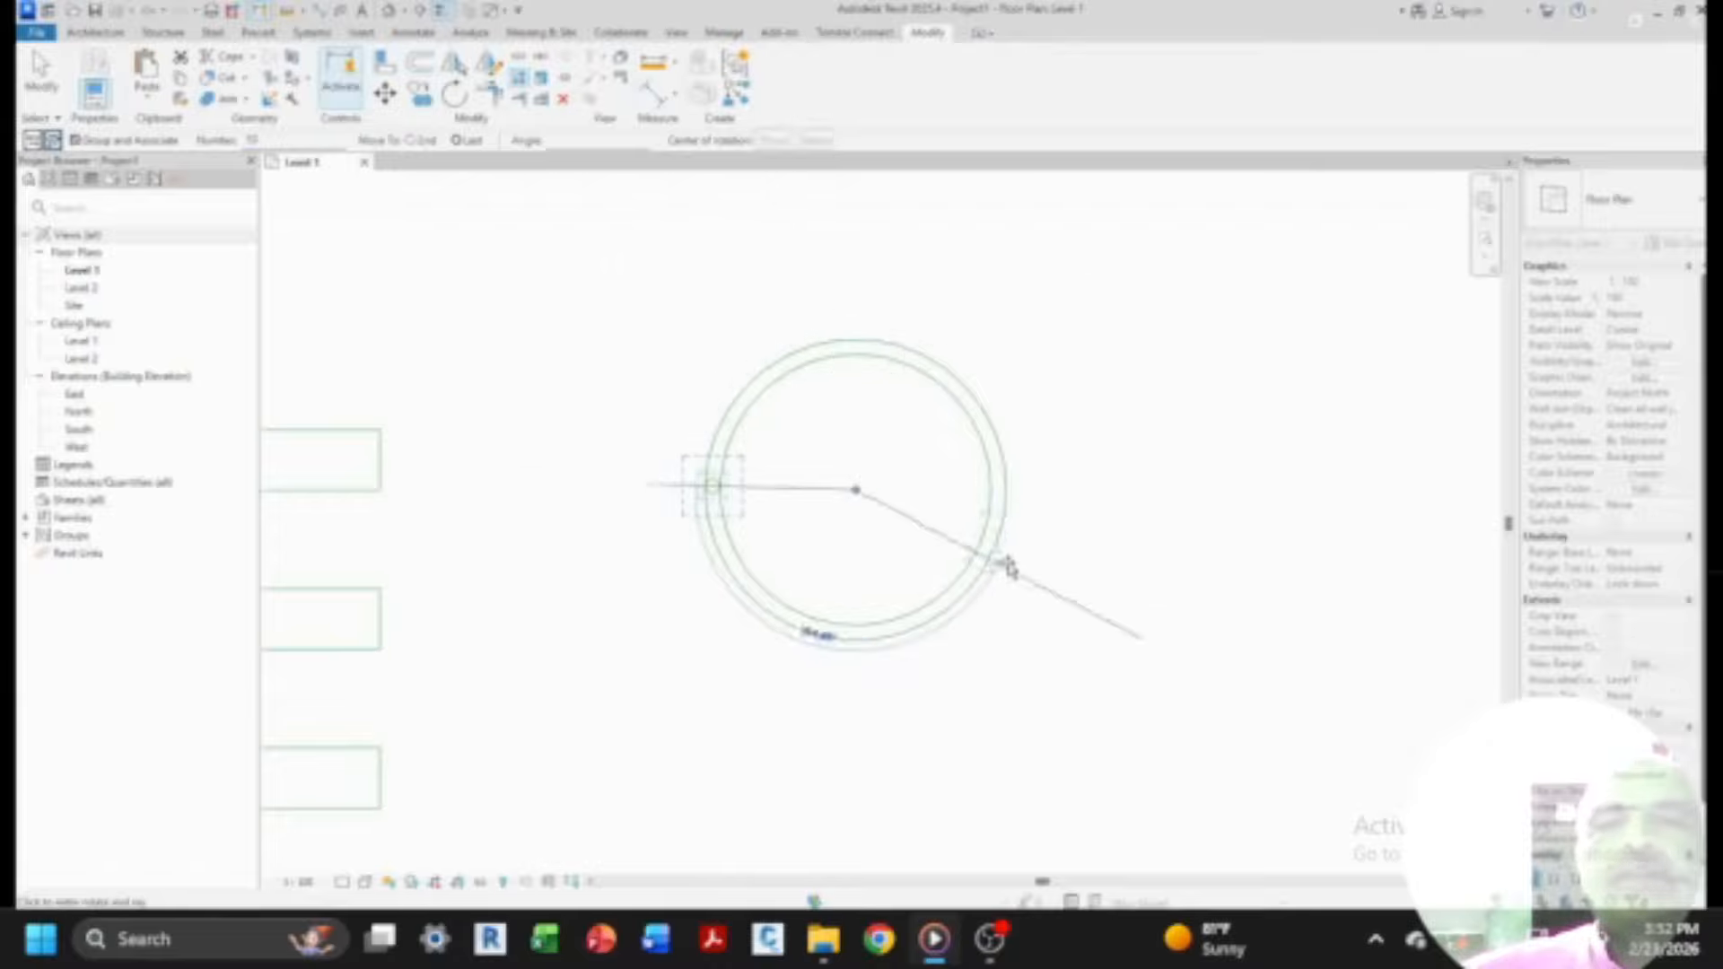
{"action": "left_click", "coordinate": [1008, 497]}
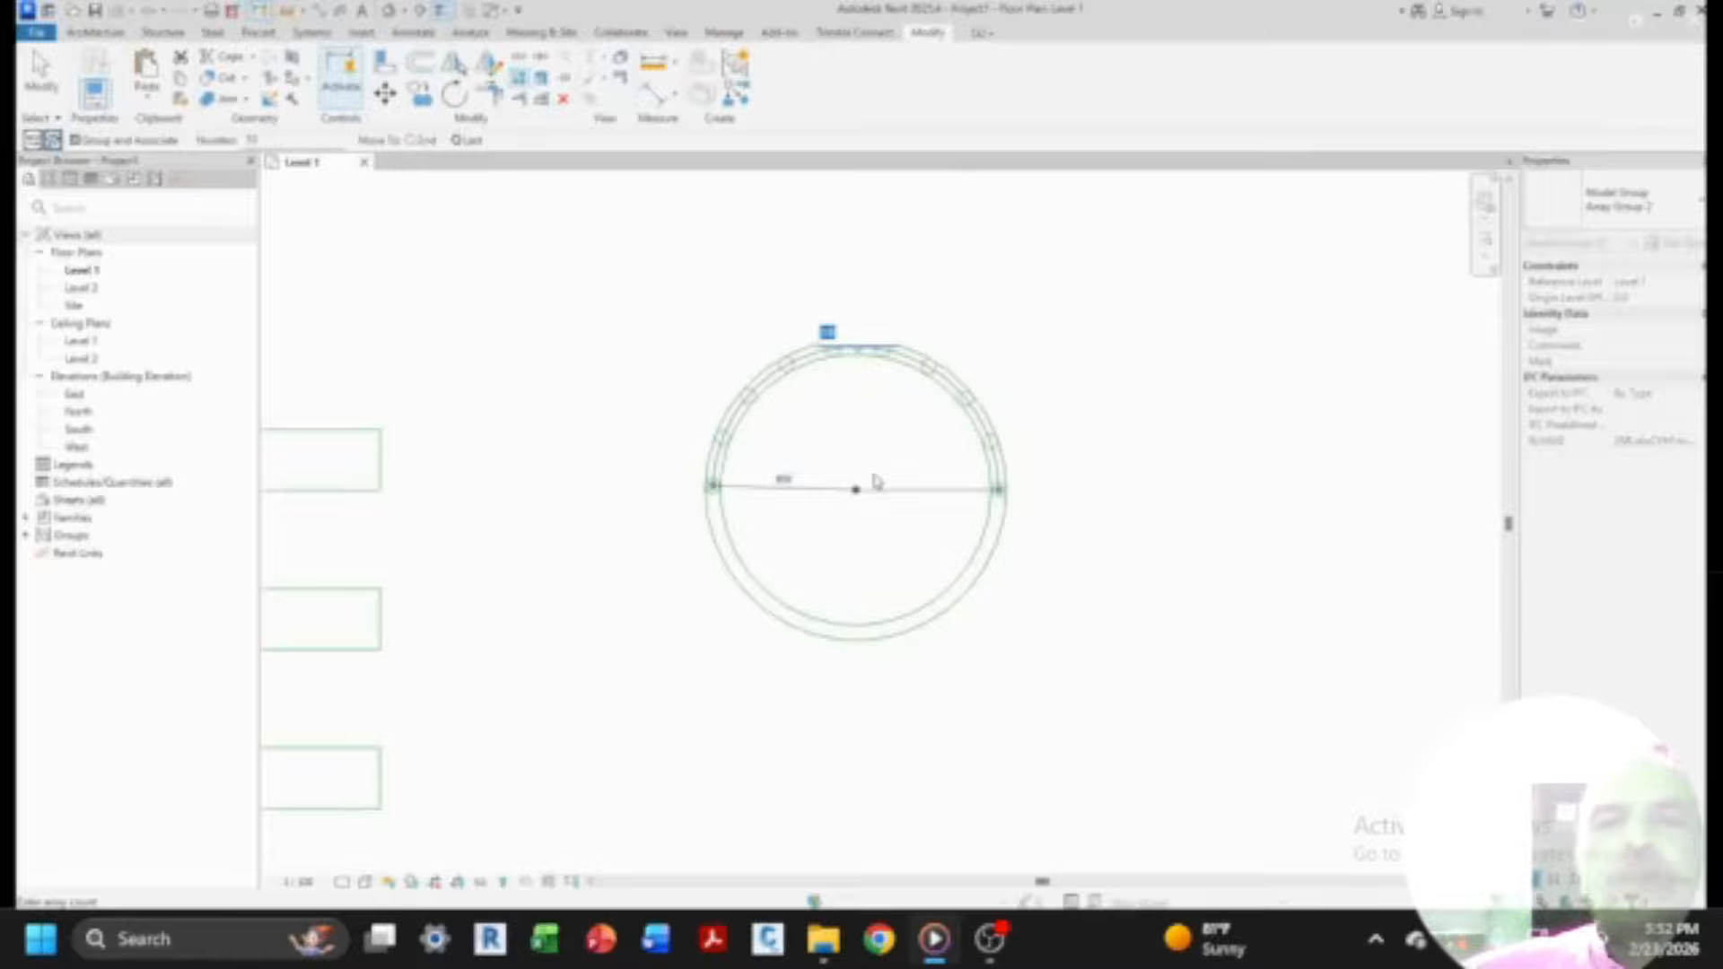
- Set the circle array's item count to 20 and extend its last member around the ring to beside the first circle
{"action": "scroll", "coordinate": [877, 482], "scroll_direction": "up", "scroll_amount": 2}
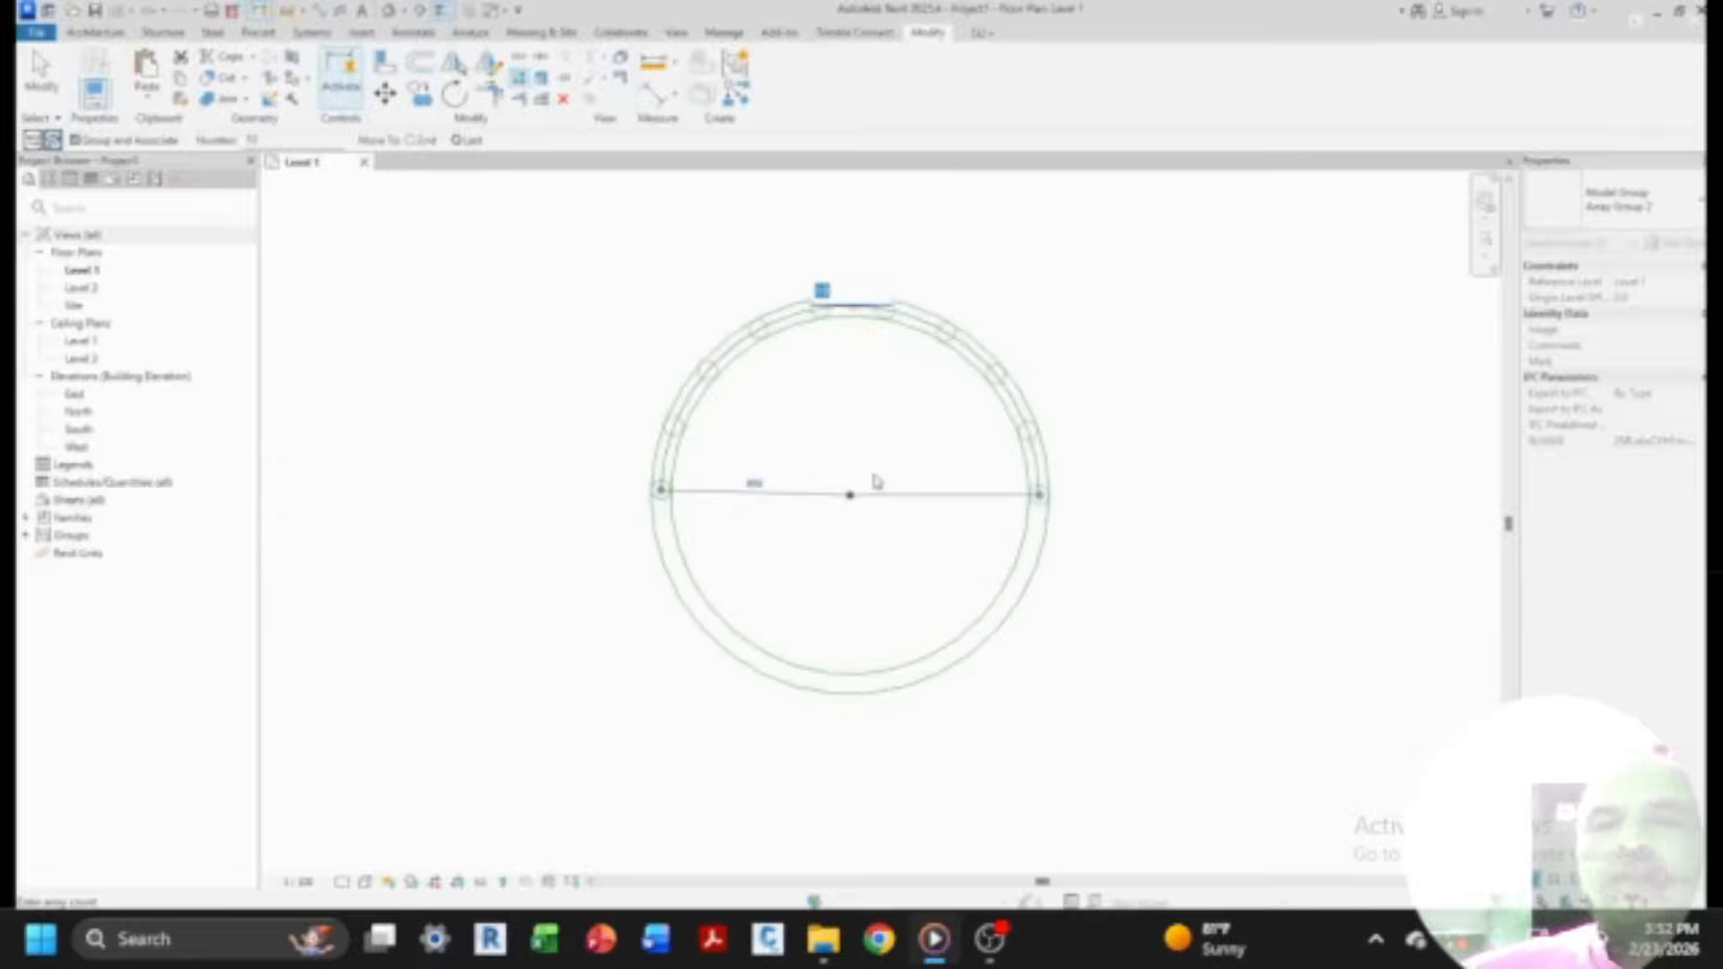
{"action": "left_click", "coordinate": [877, 482]}
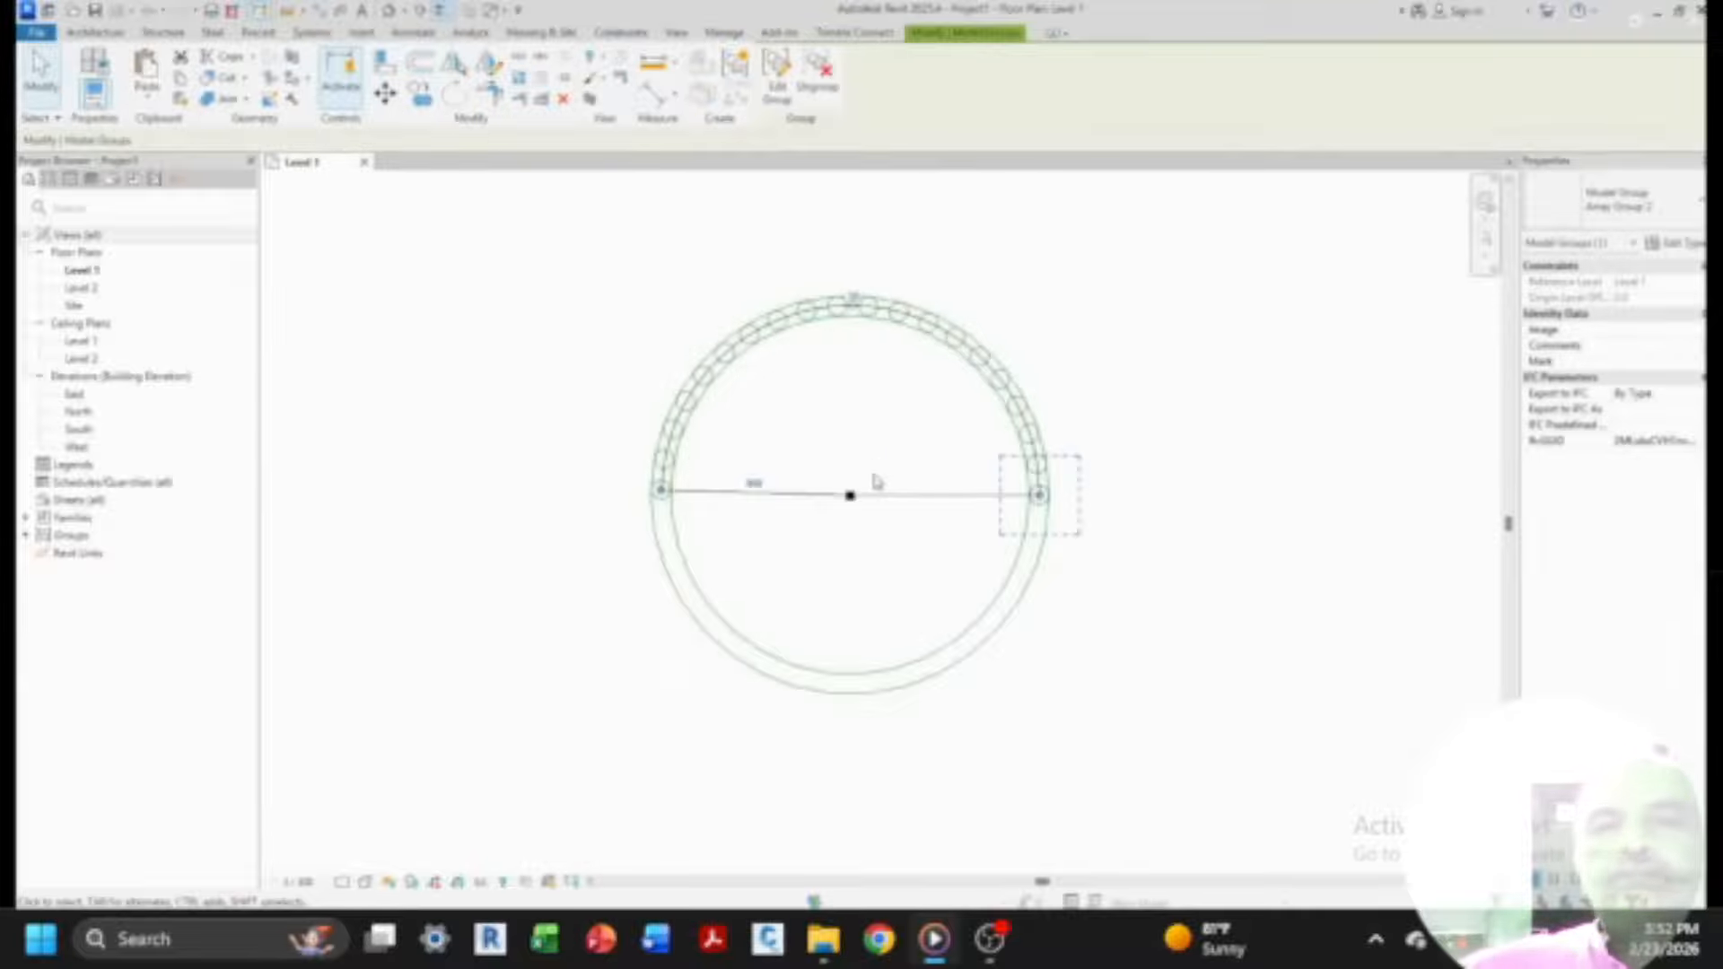
{"action": "left_click_drag", "start_coordinate": [1038, 494], "coordinate": [667, 543]}
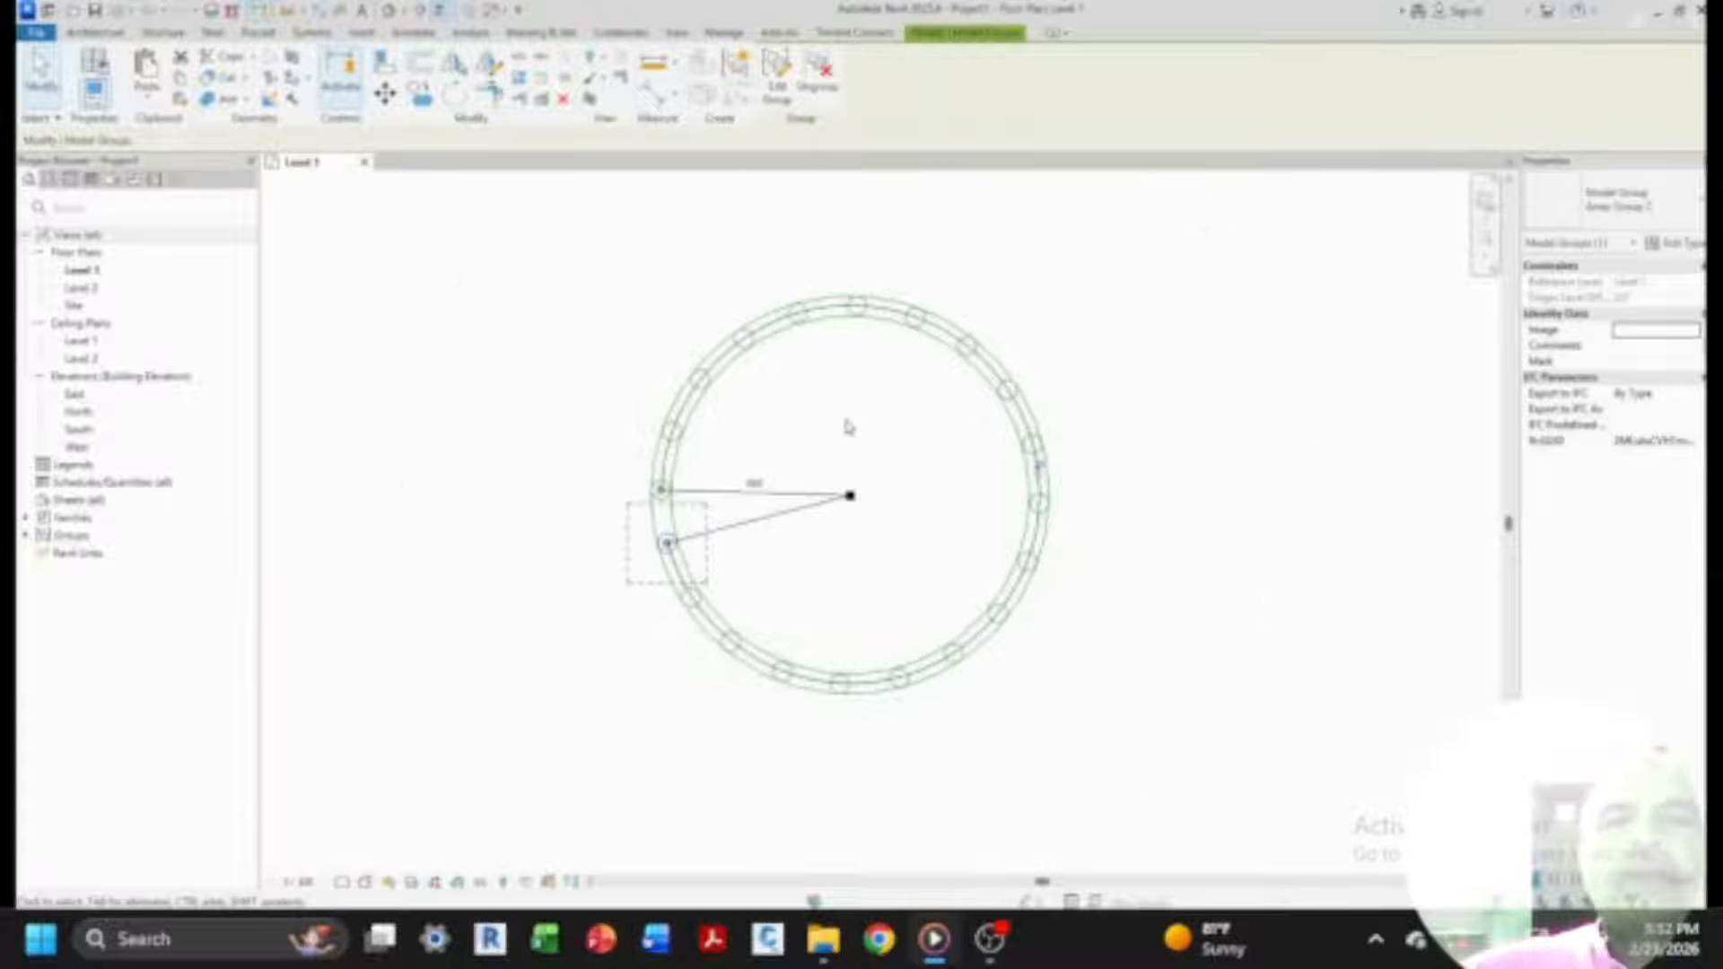
{"action": "left_click", "coordinate": [1084, 428]}
{"action": "scroll", "coordinate": [958, 462], "scroll_direction": "down", "scroll_amount": 3}
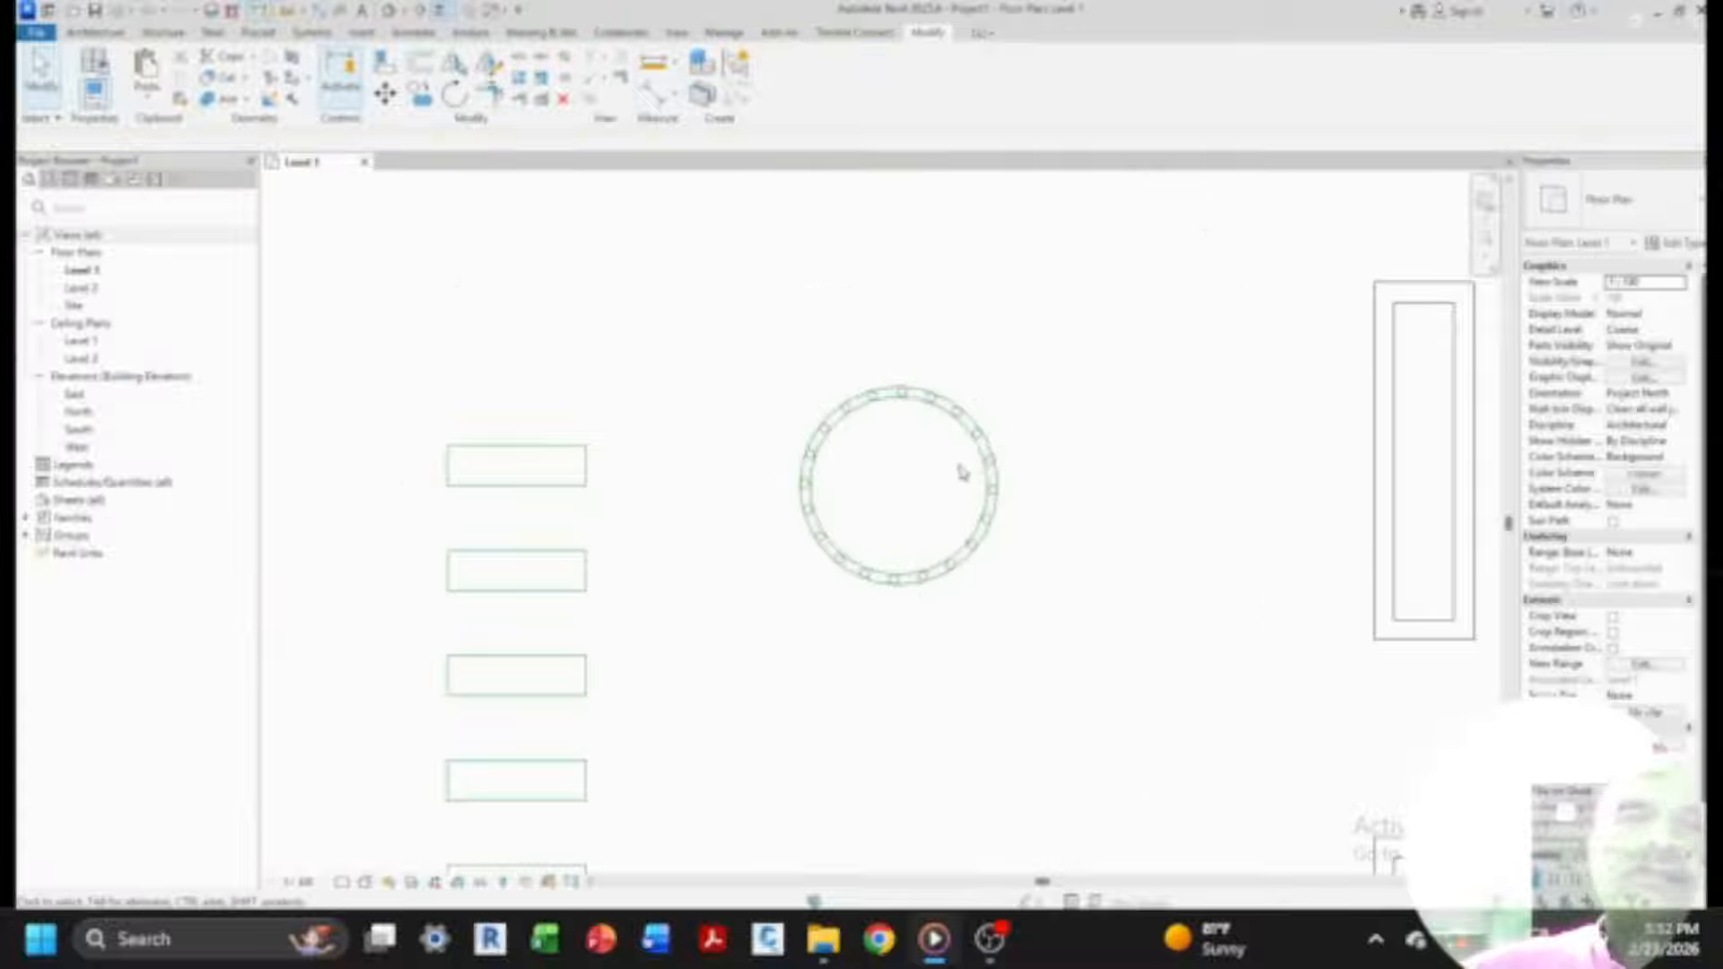
- Try to scale the ring and its arrayed circles graphically to about twice their size, and undo the scaling
{"action": "scroll", "coordinate": [956, 457], "scroll_direction": "up", "scroll_amount": 2}
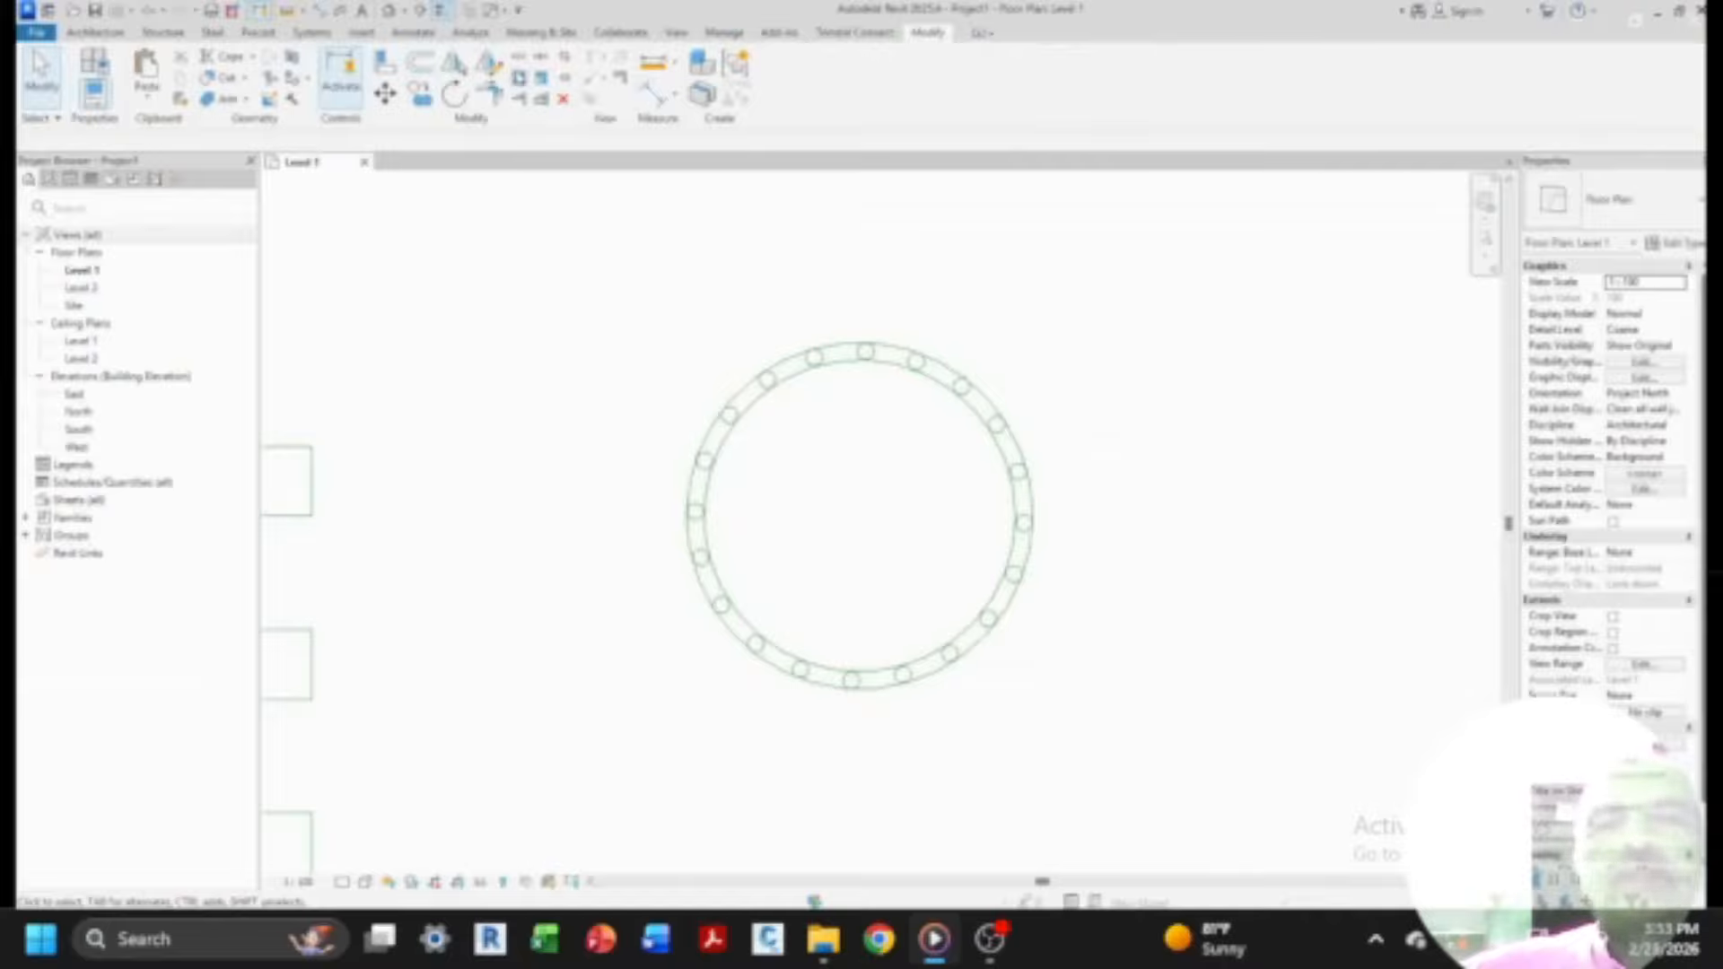
{"action": "scroll", "coordinate": [782, 431], "scroll_direction": "down", "scroll_amount": 1}
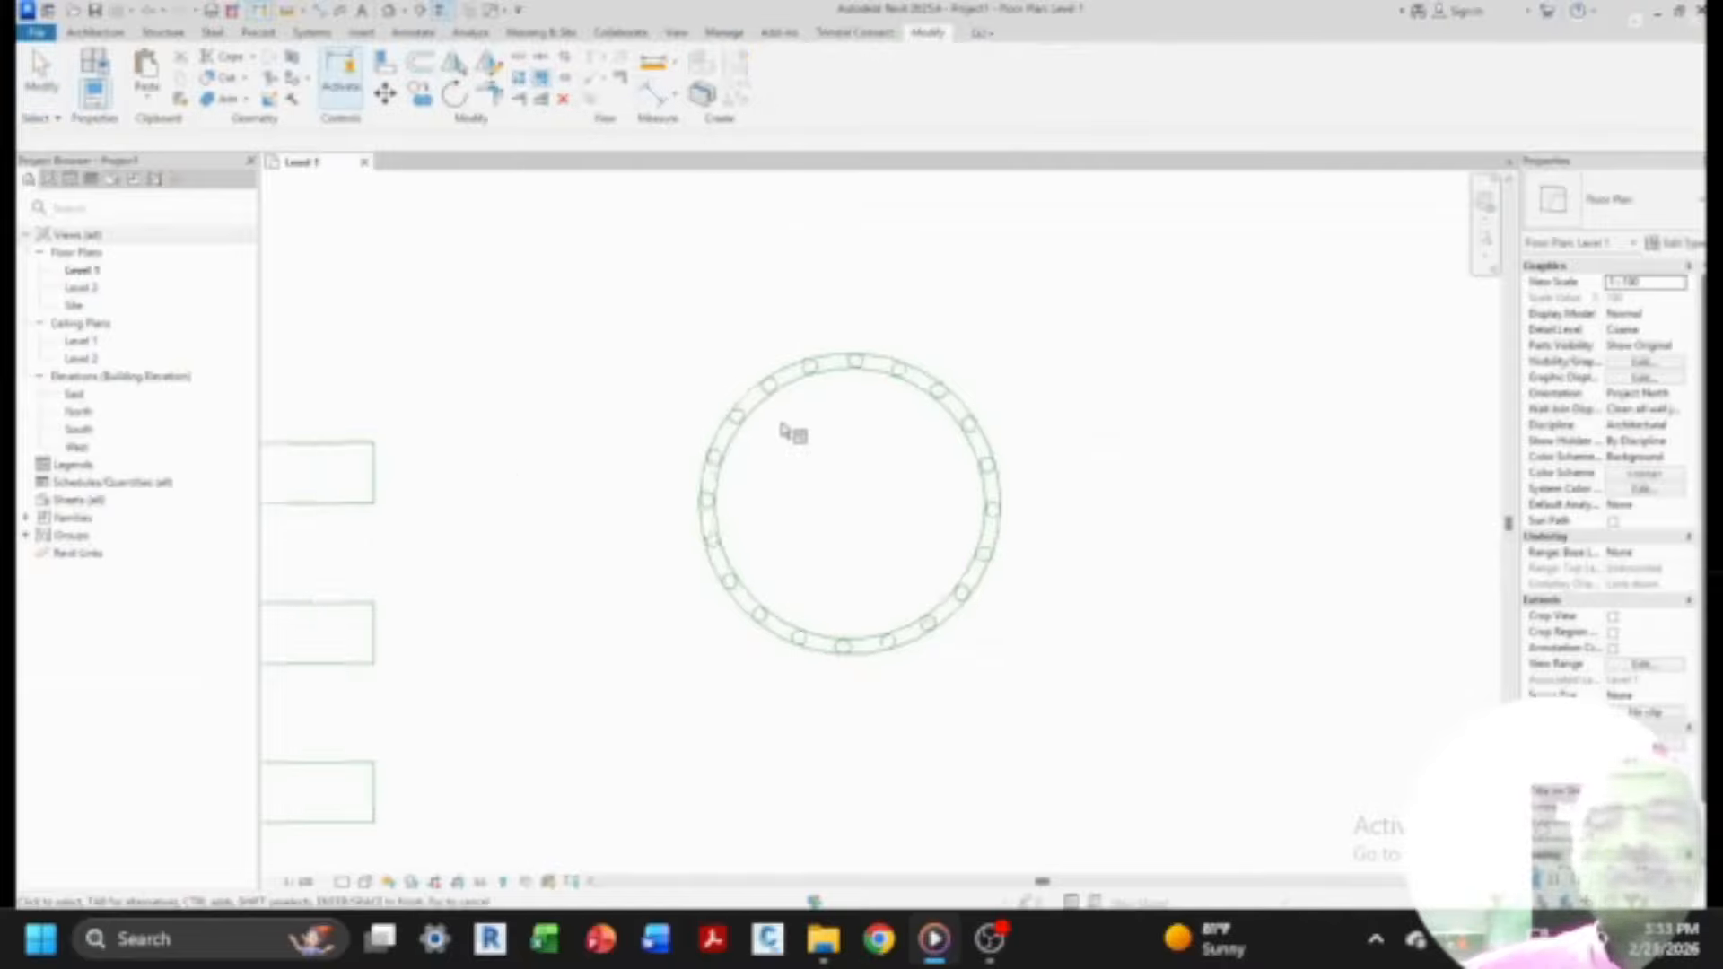
{"action": "scroll", "coordinate": [783, 431], "scroll_direction": "down", "scroll_amount": 1}
{"action": "left_click_drag", "start_coordinate": [677, 312], "coordinate": [1023, 648]}
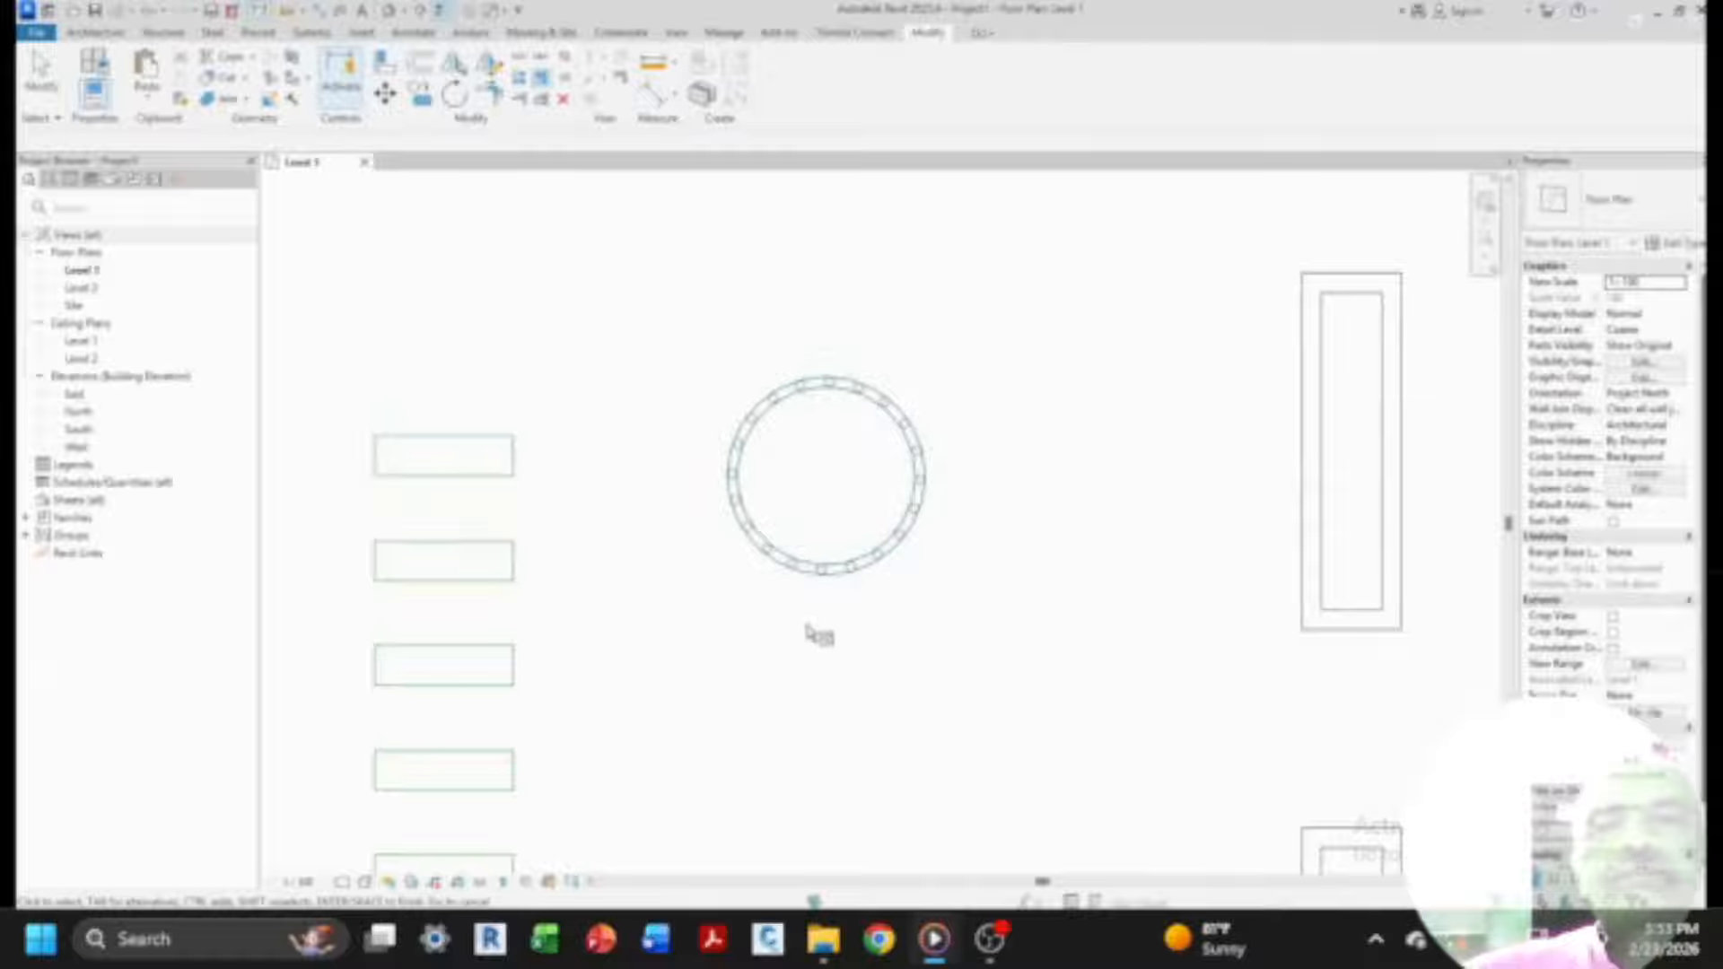
{"action": "key", "text": "r"}
{"action": "key", "text": "e"}
{"action": "left_click", "coordinate": [737, 455]}
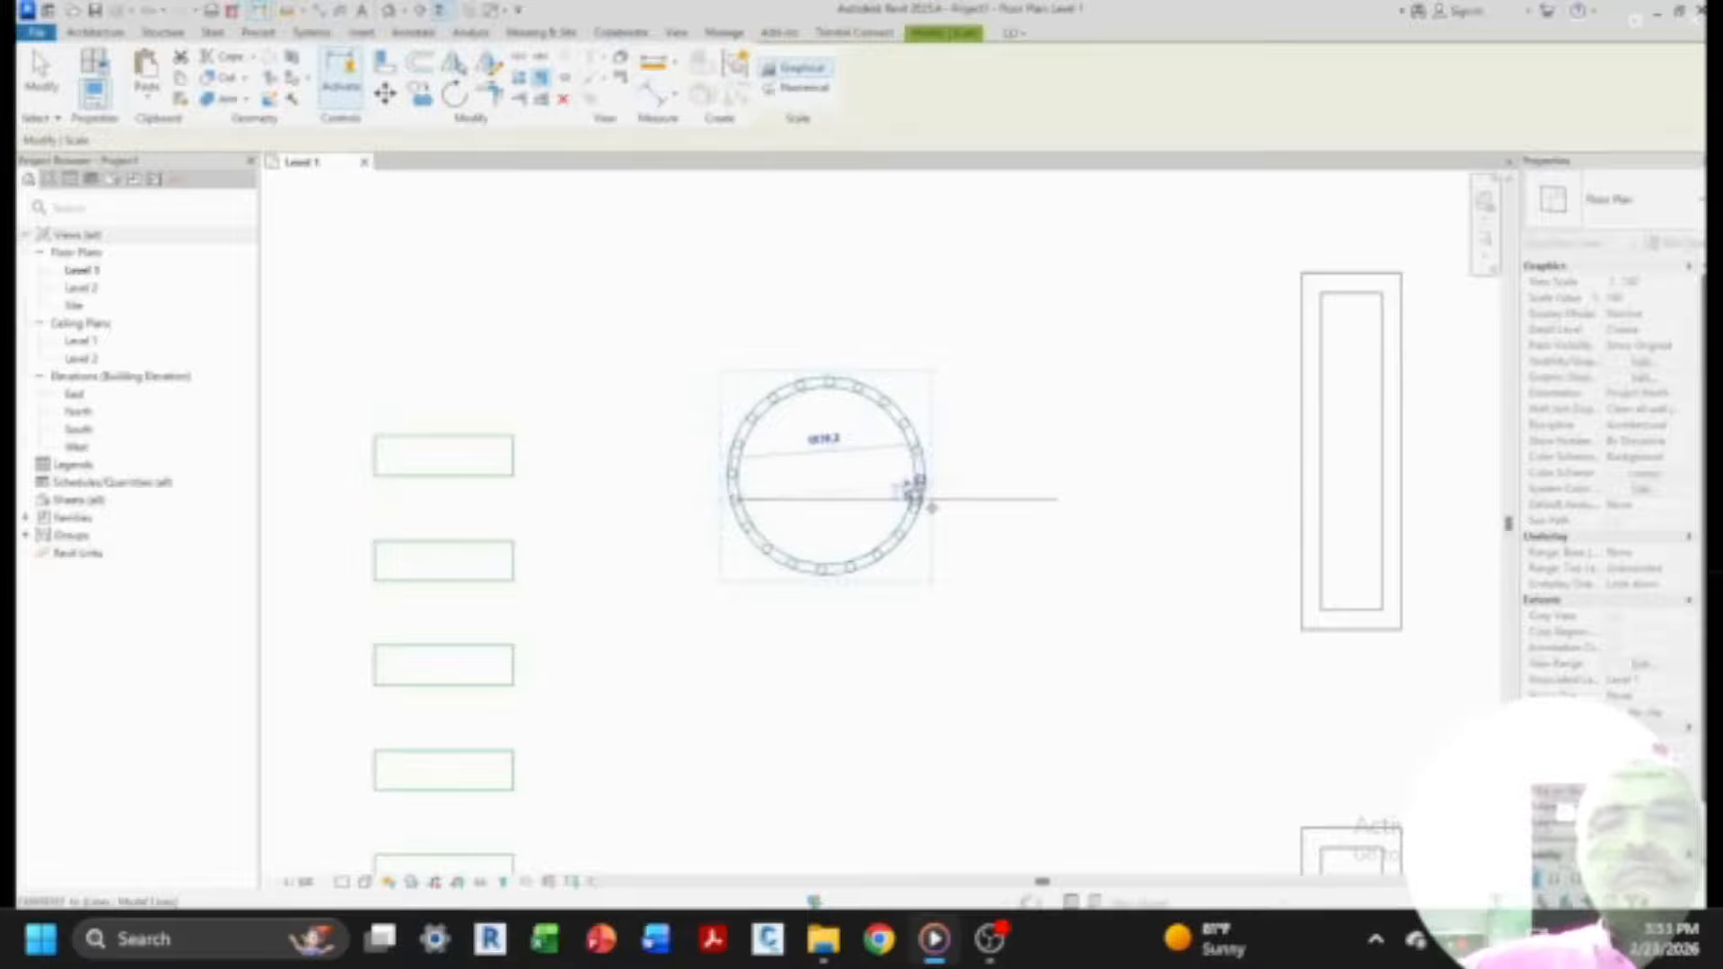
{"action": "left_click", "coordinate": [999, 503]}
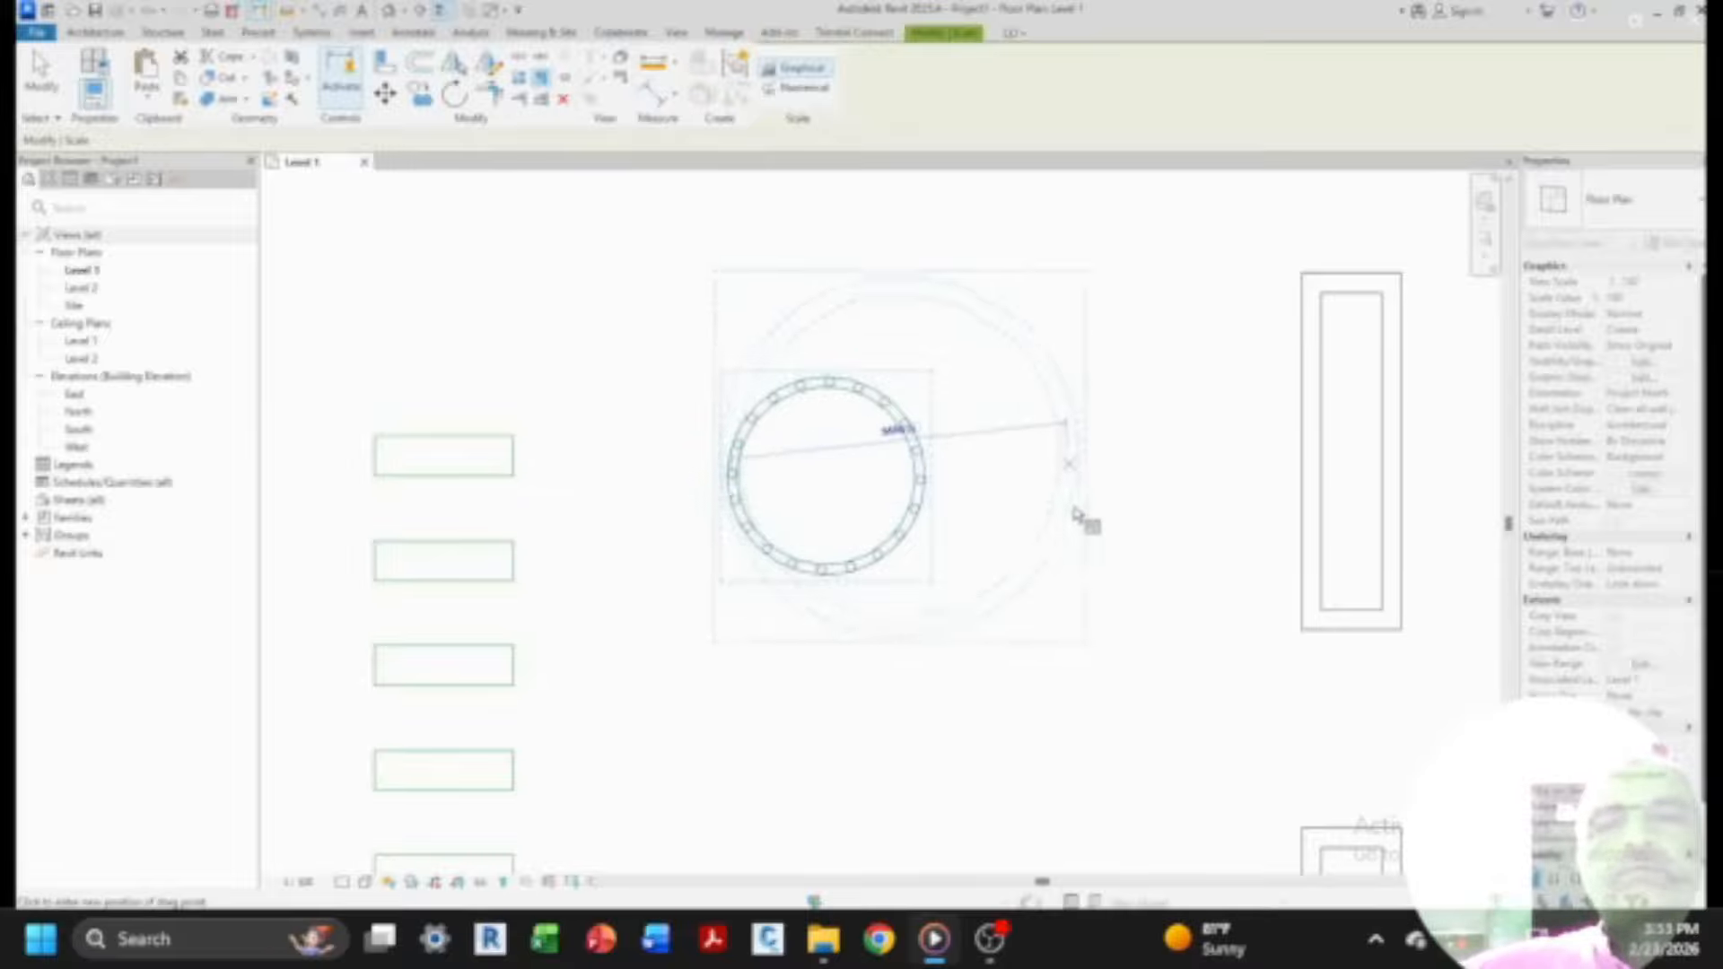
{"action": "left_click", "coordinate": [1125, 521]}
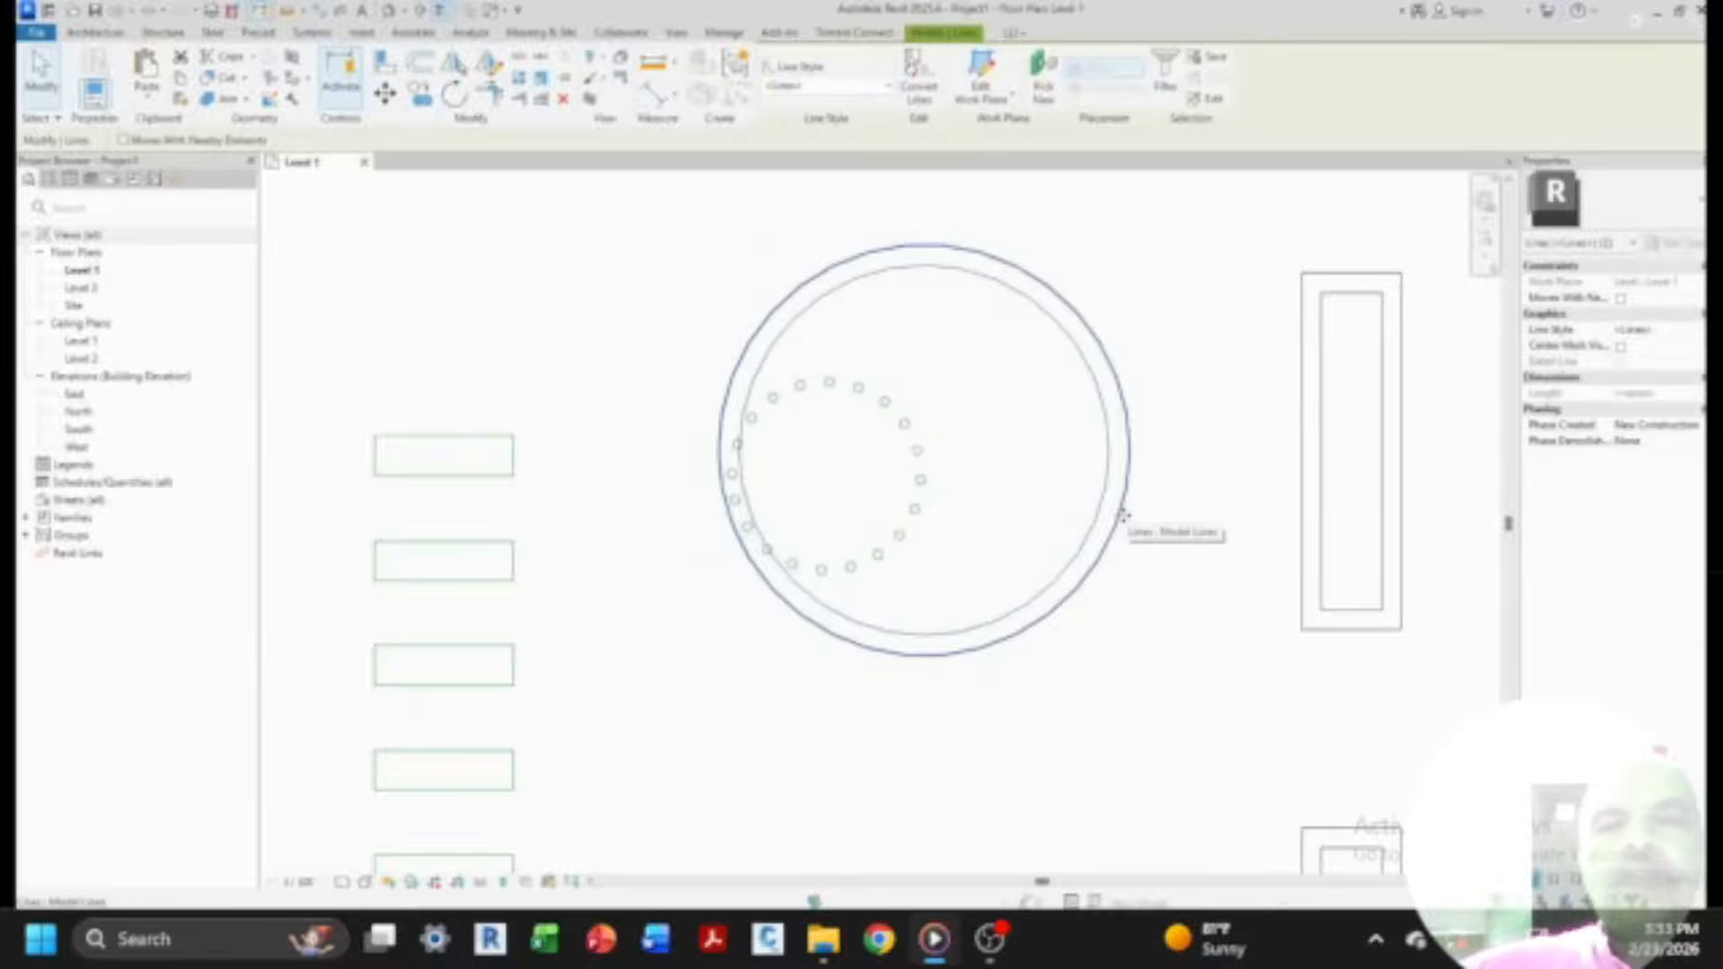
{"action": "scroll", "coordinate": [570, 426], "scroll_direction": "down", "scroll_amount": 2}
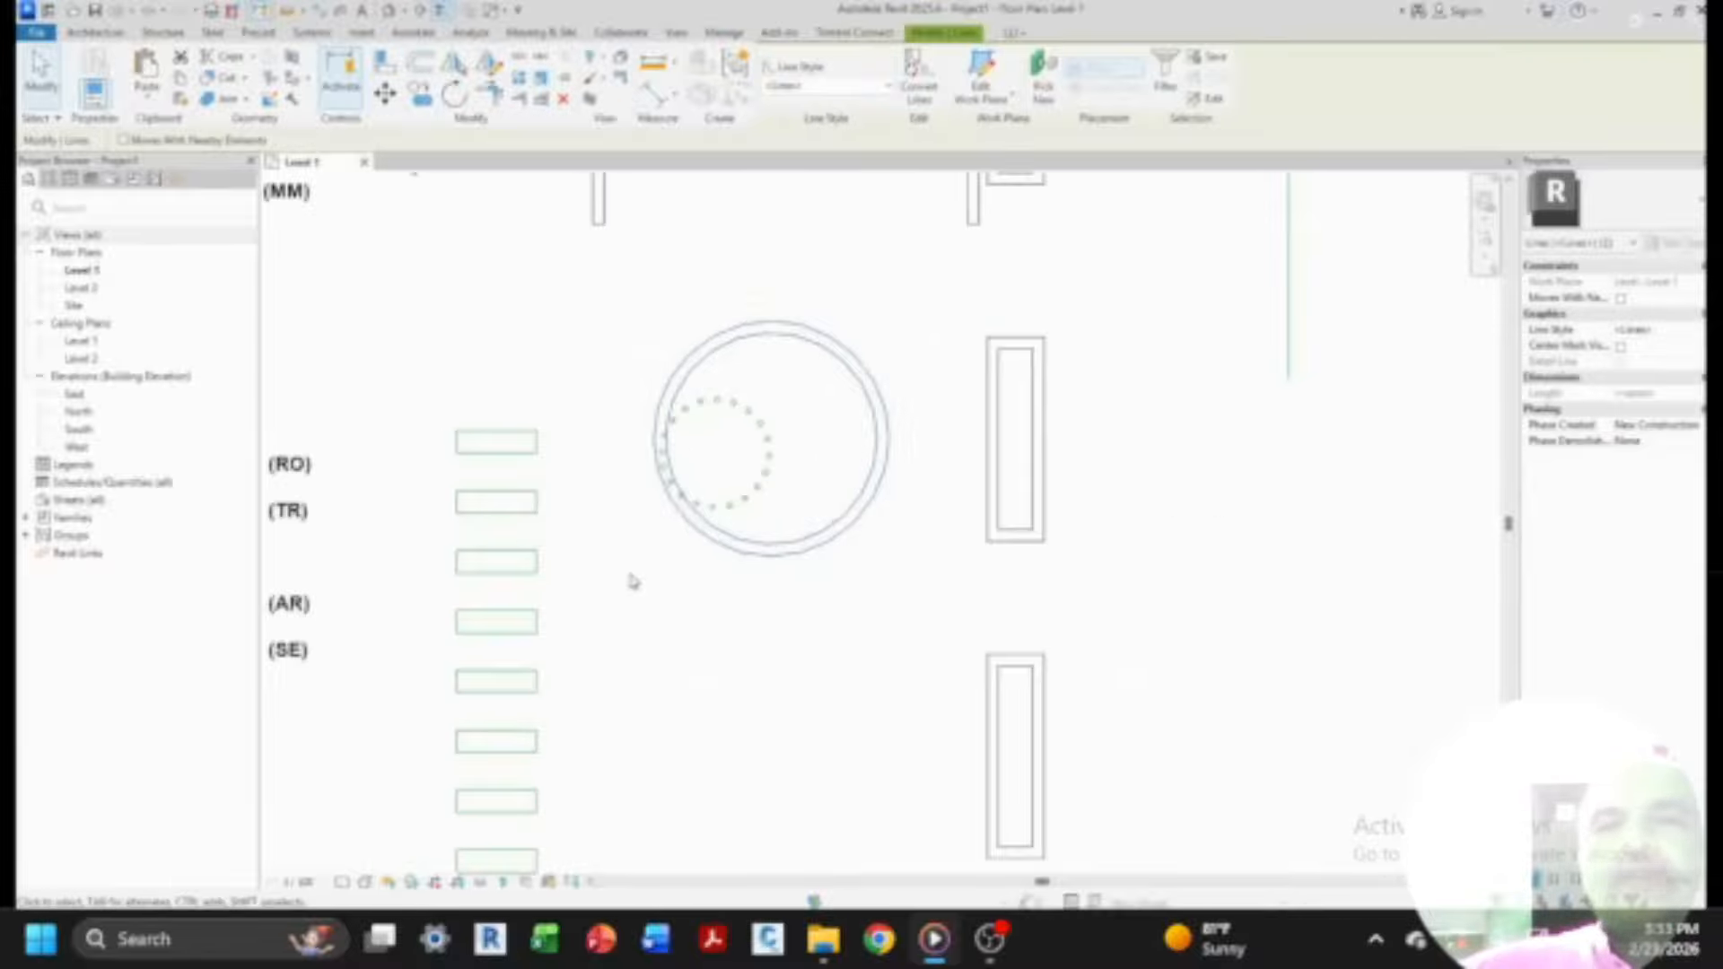
{"action": "key", "text": "ctrl+z"}
{"action": "scroll", "coordinate": [610, 581], "scroll_direction": "up", "scroll_amount": 2}
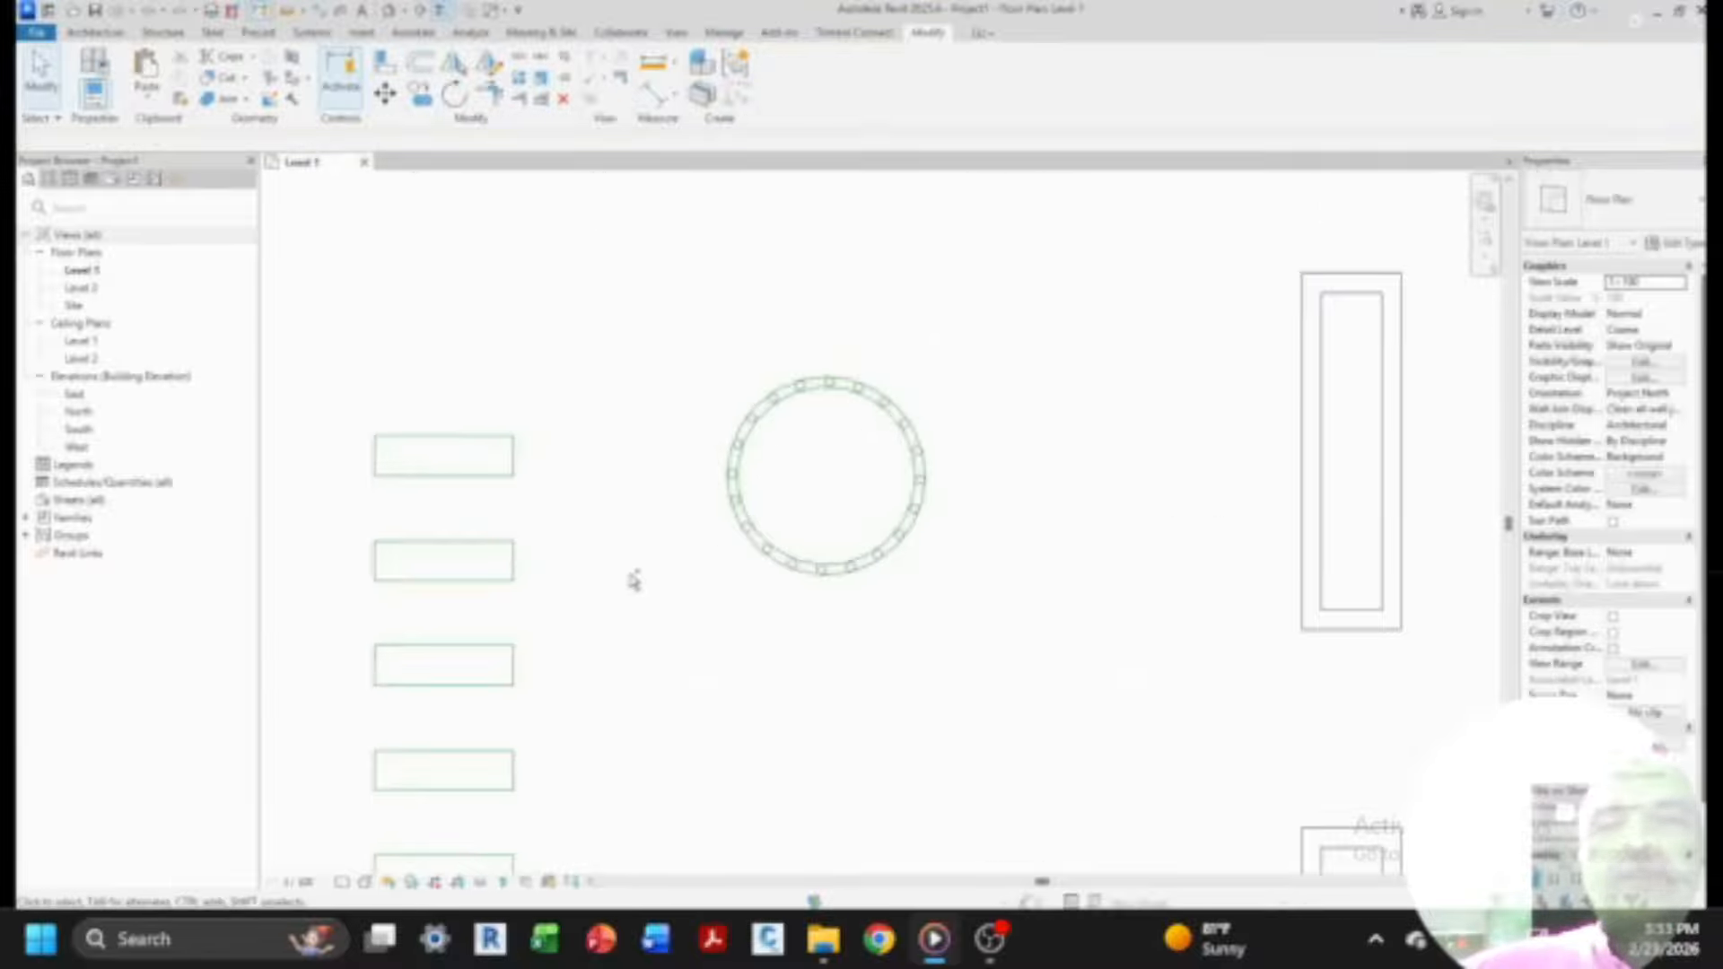
{"action": "left_click", "coordinate": [395, 455]}
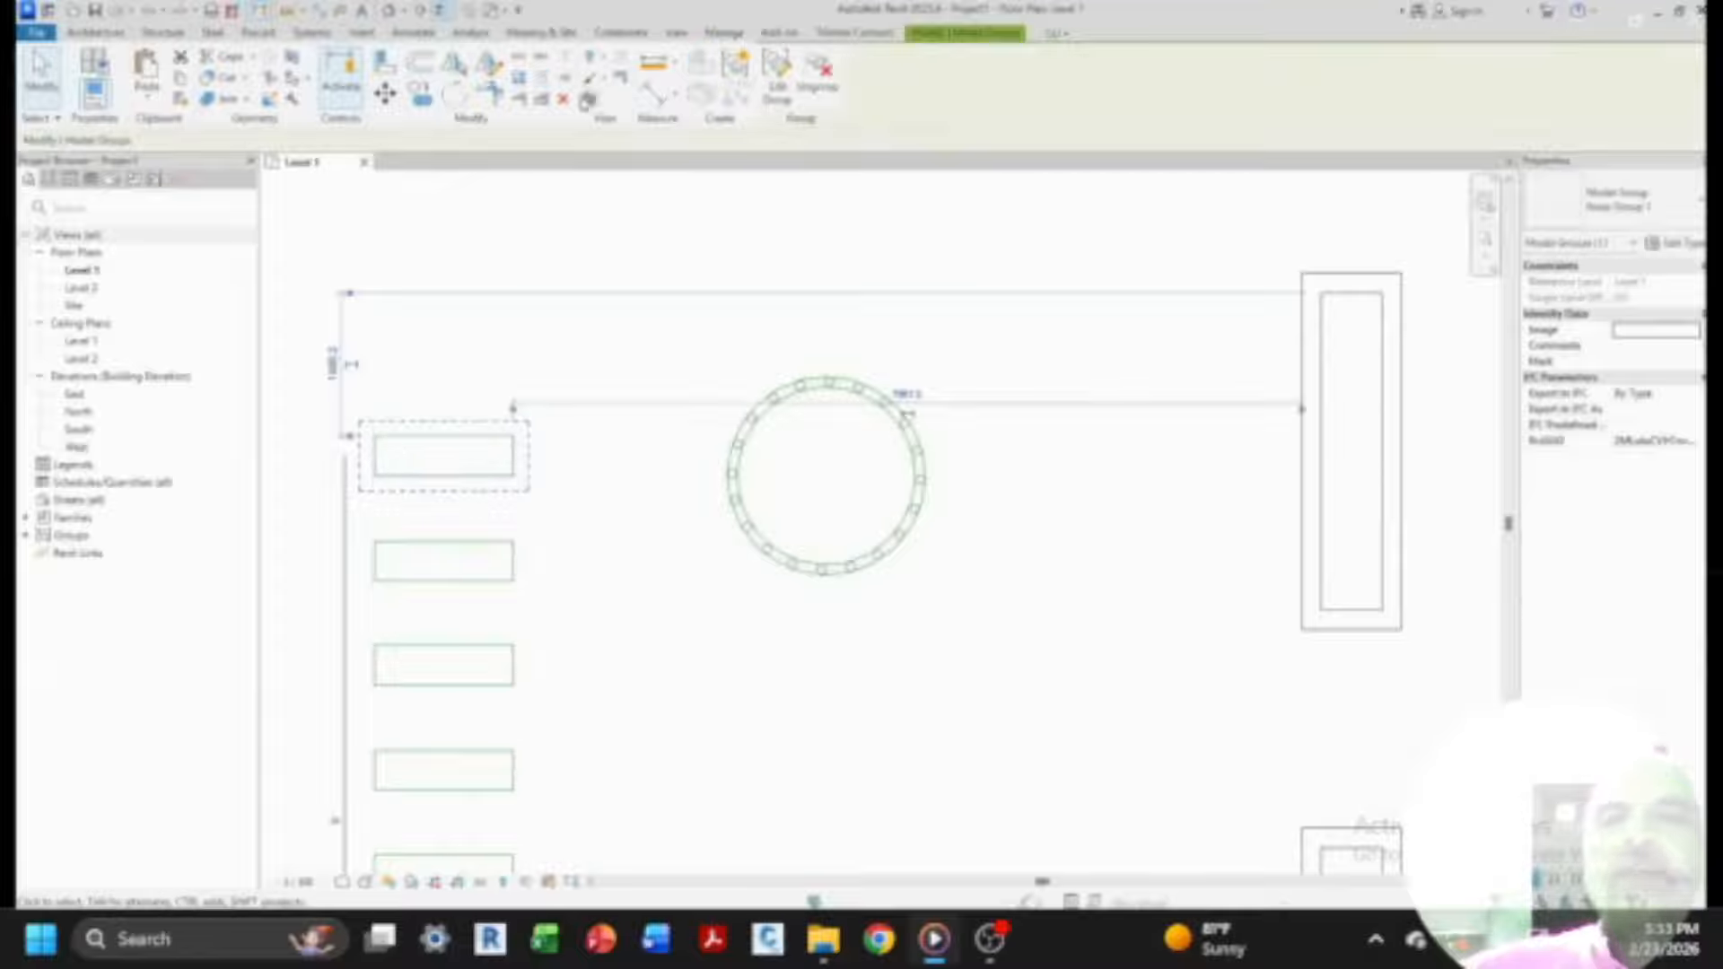
{"action": "scroll", "coordinate": [575, 472], "scroll_direction": "down", "scroll_amount": 2}
{"action": "left_click", "coordinate": [578, 475]}
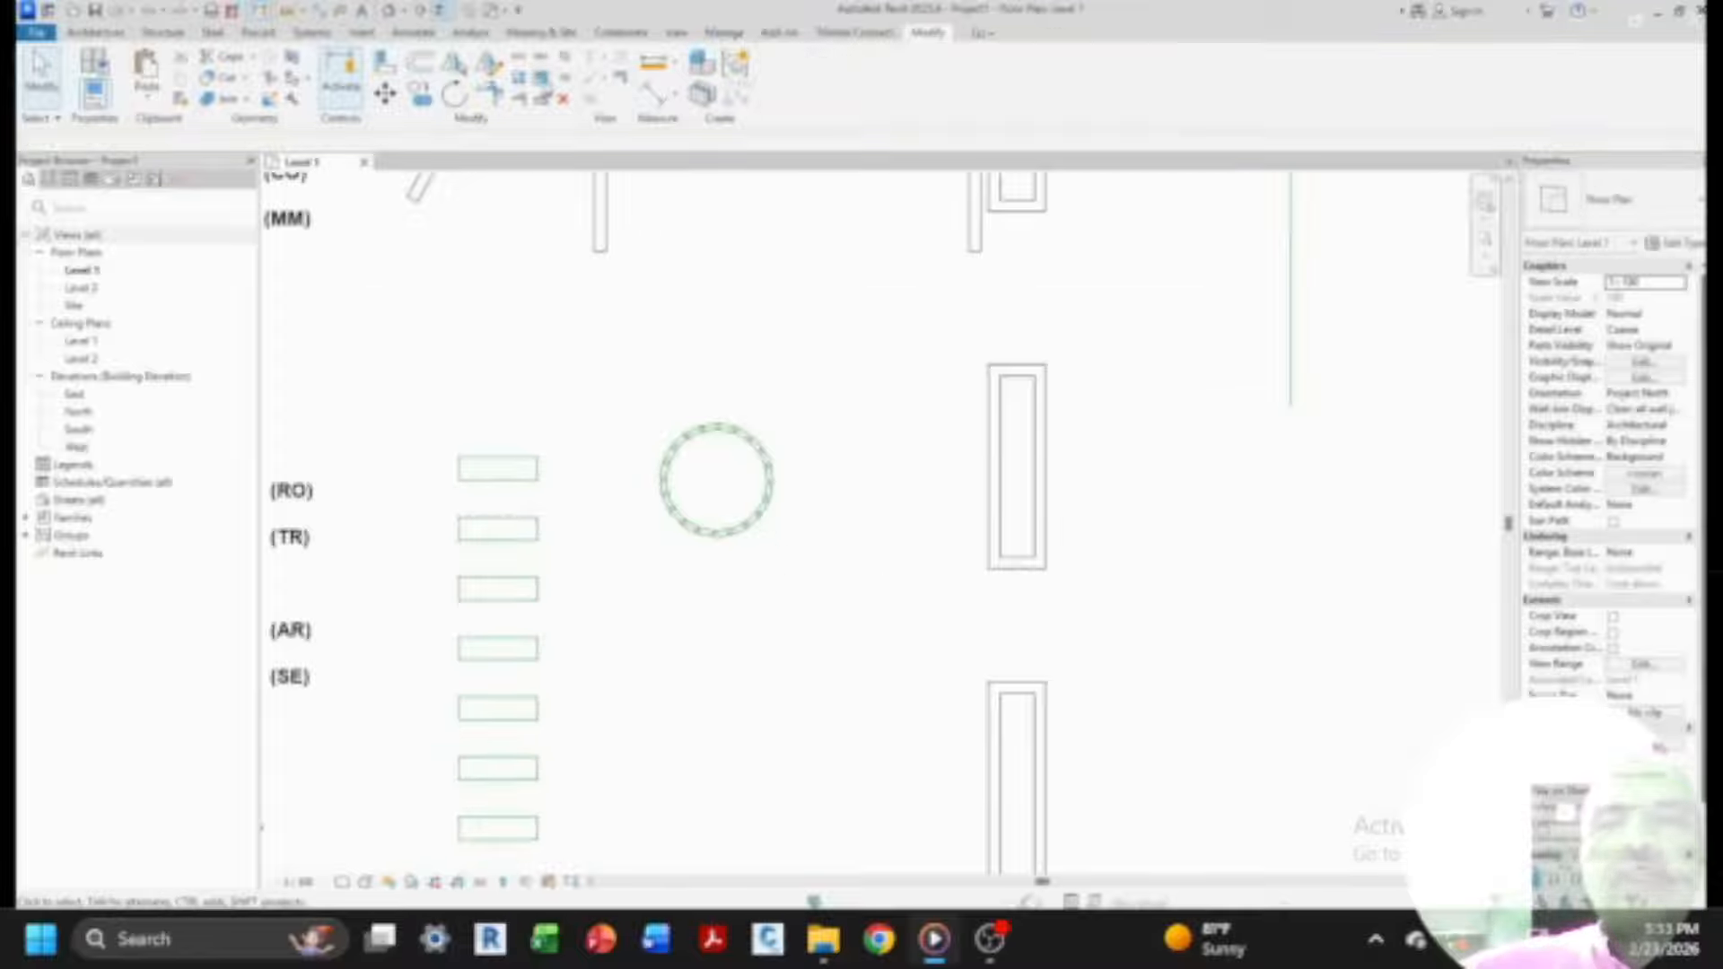
{"action": "left_click_drag", "start_coordinate": [424, 437], "coordinate": [609, 514]}
{"action": "scroll", "coordinate": [616, 579], "scroll_direction": "down", "scroll_amount": 2}
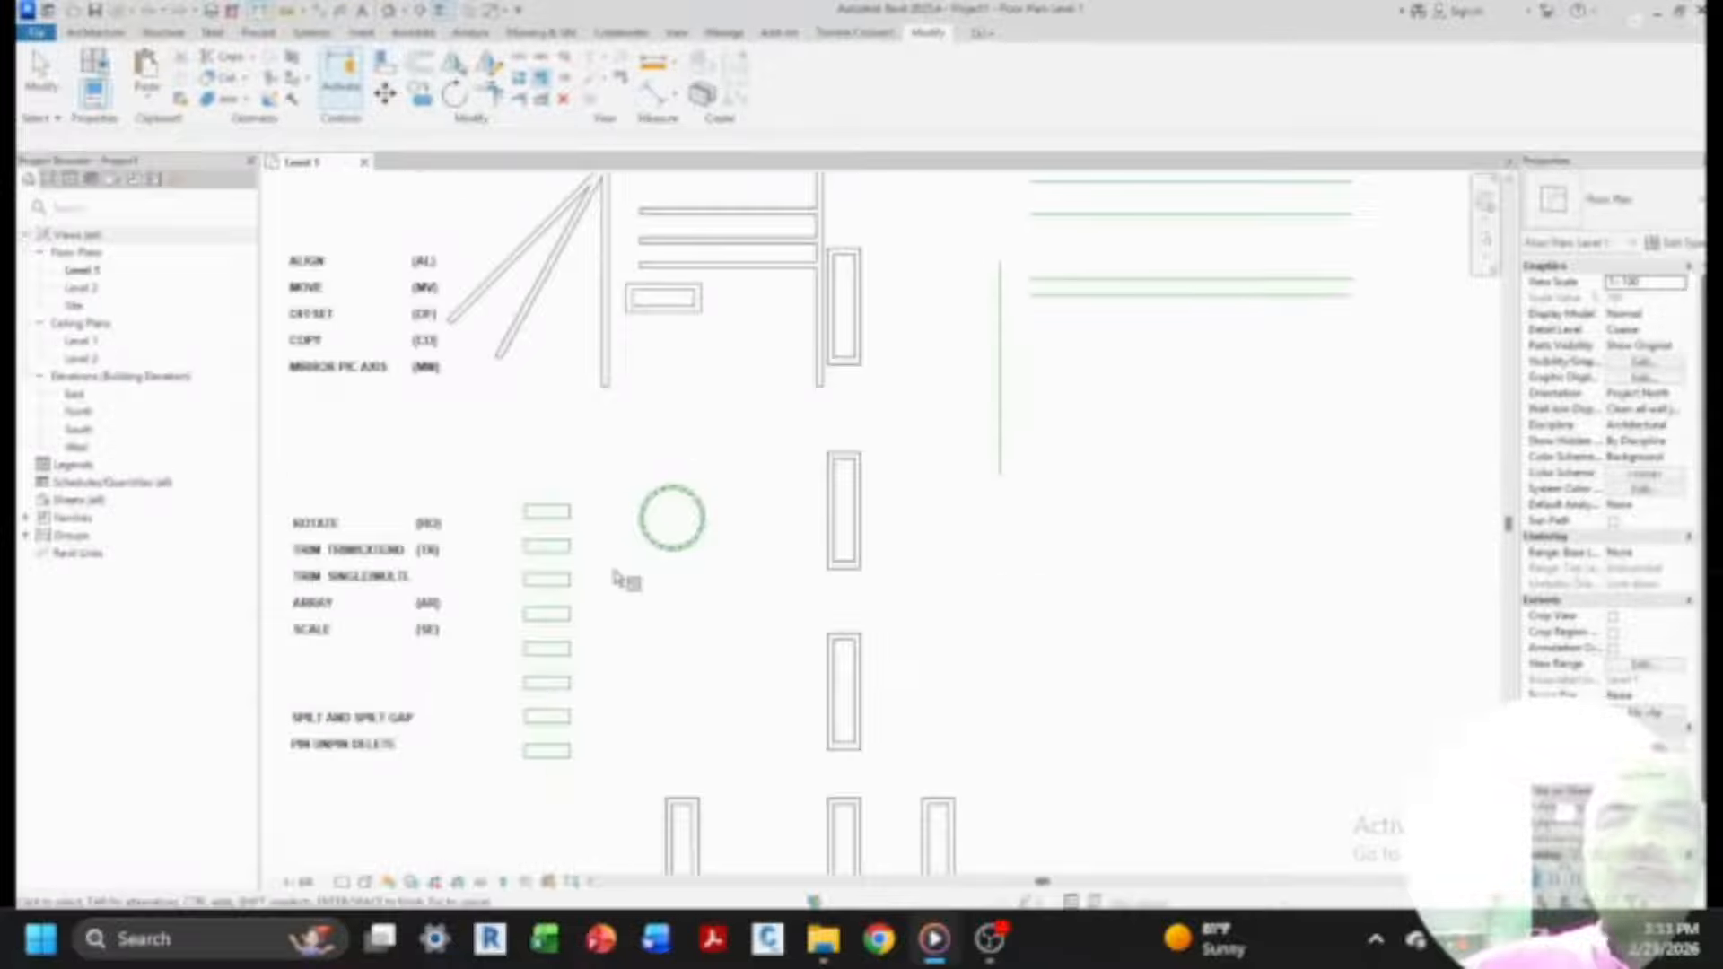
- Try to scale the small horizontal wall rectangle to about twice its size from its lower corner, and undo the scaling
{"action": "scroll", "coordinate": [657, 258], "scroll_direction": "up", "scroll_amount": 4}
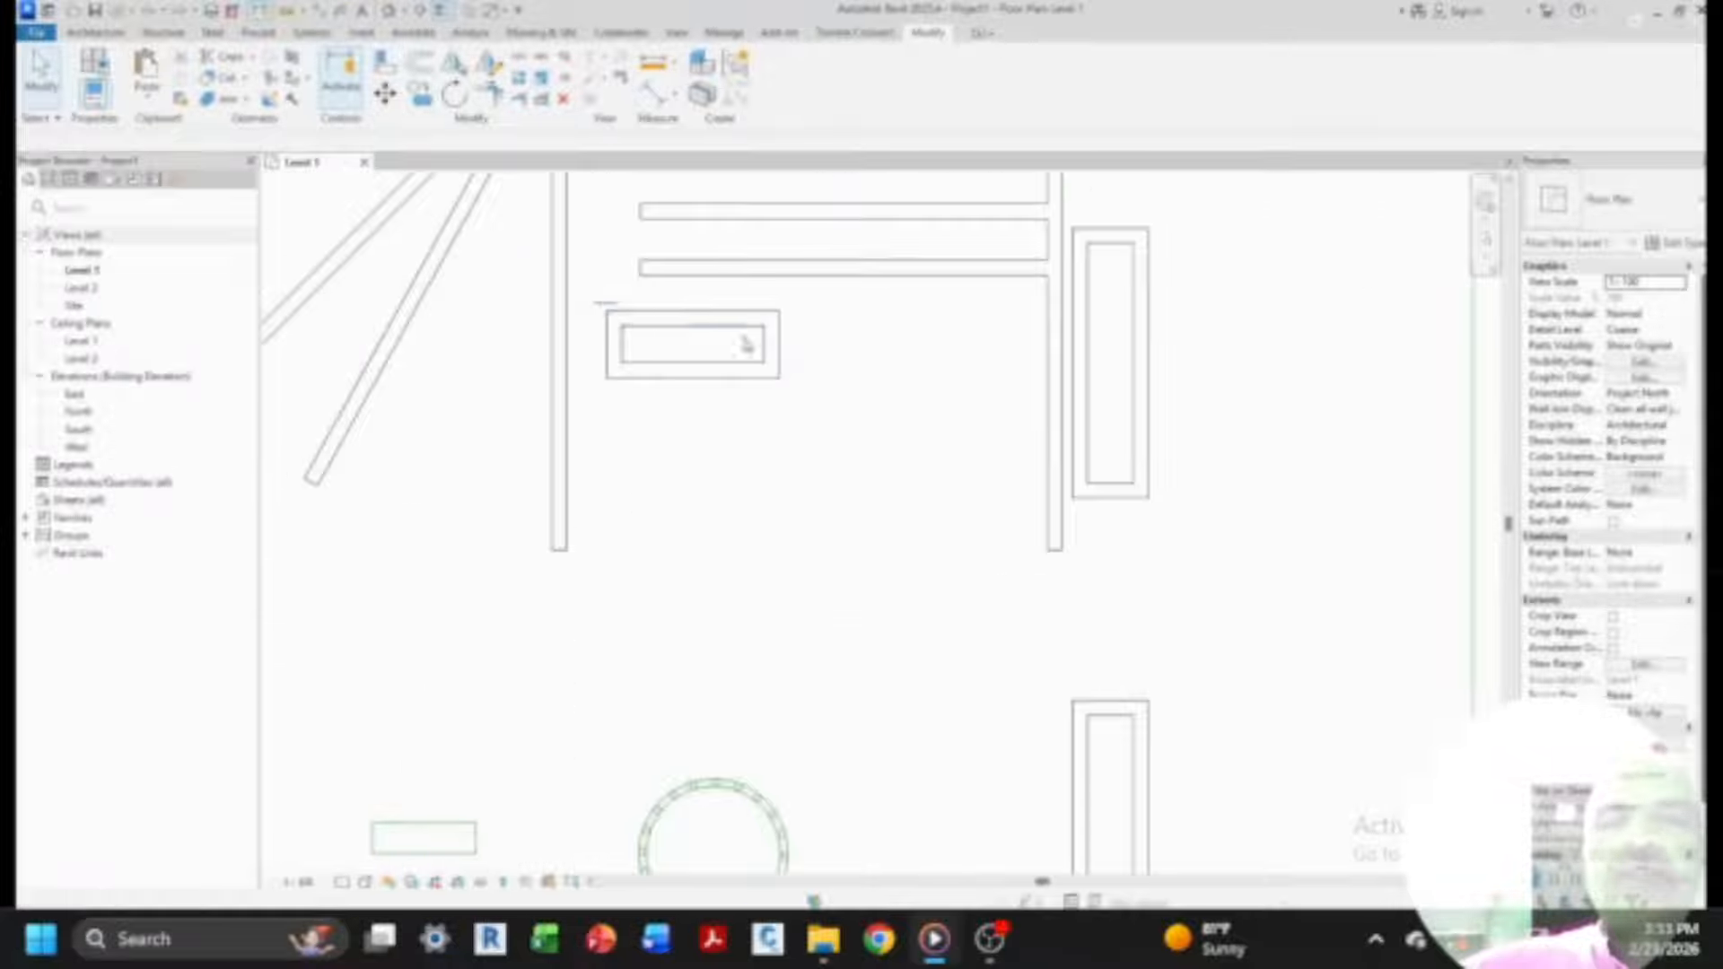
{"action": "left_click_drag", "start_coordinate": [592, 304], "coordinate": [779, 401]}
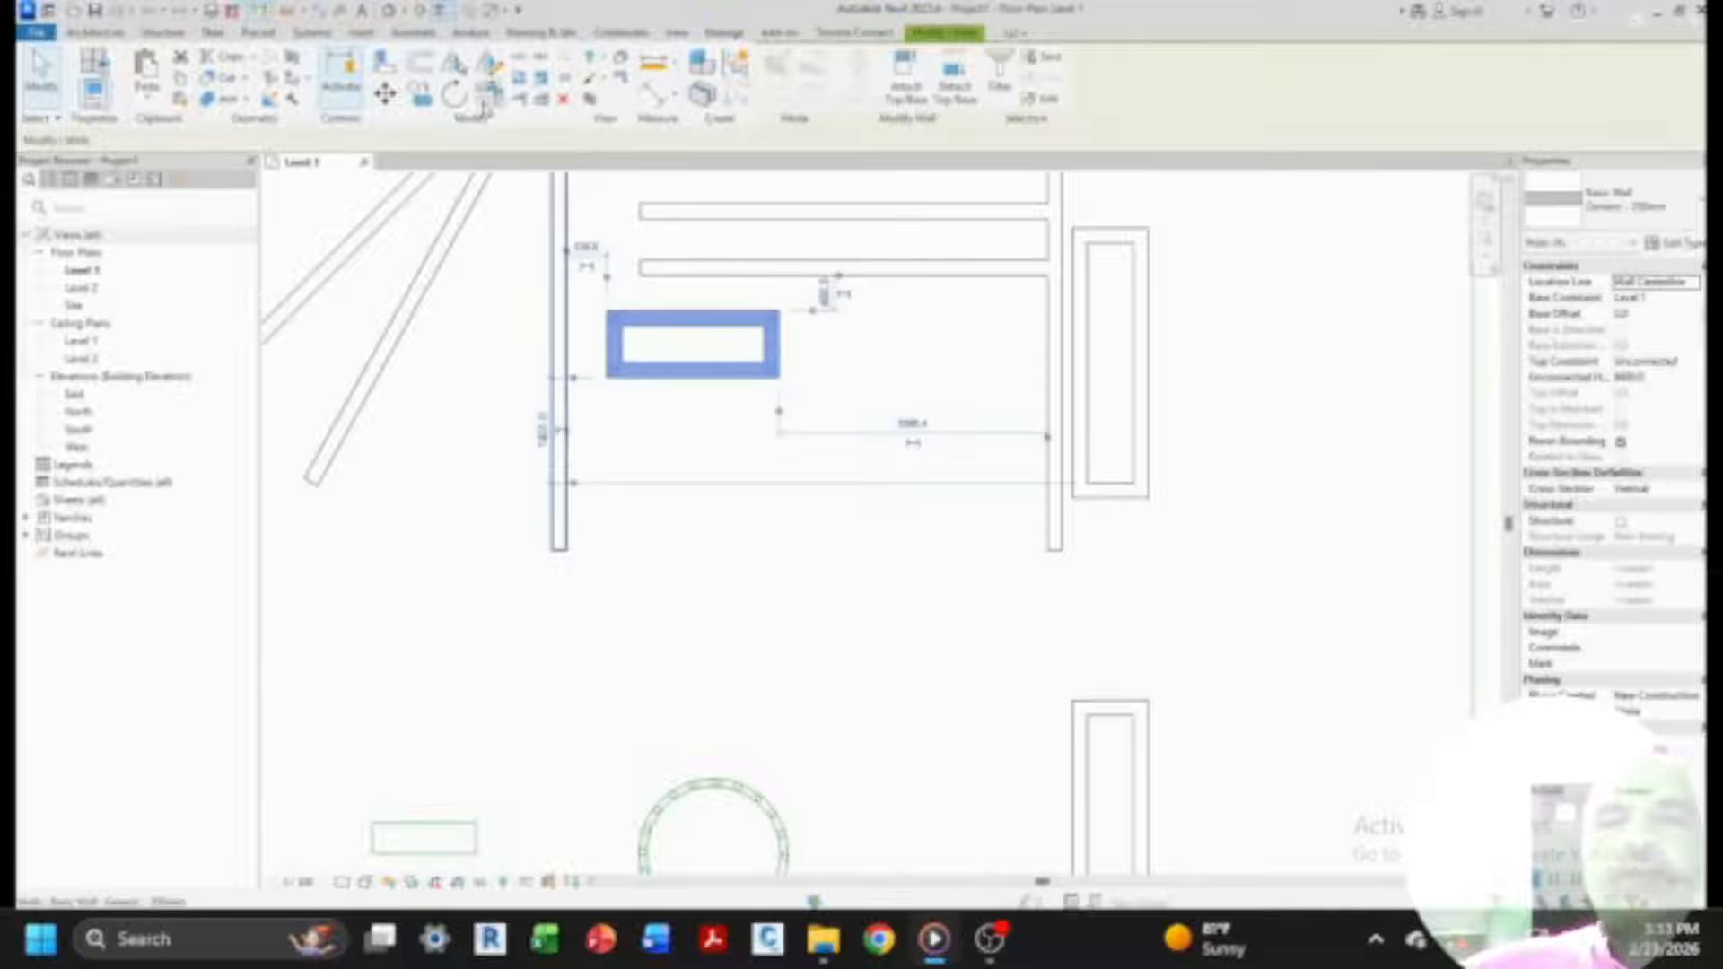
{"action": "left_click", "coordinate": [541, 79]}
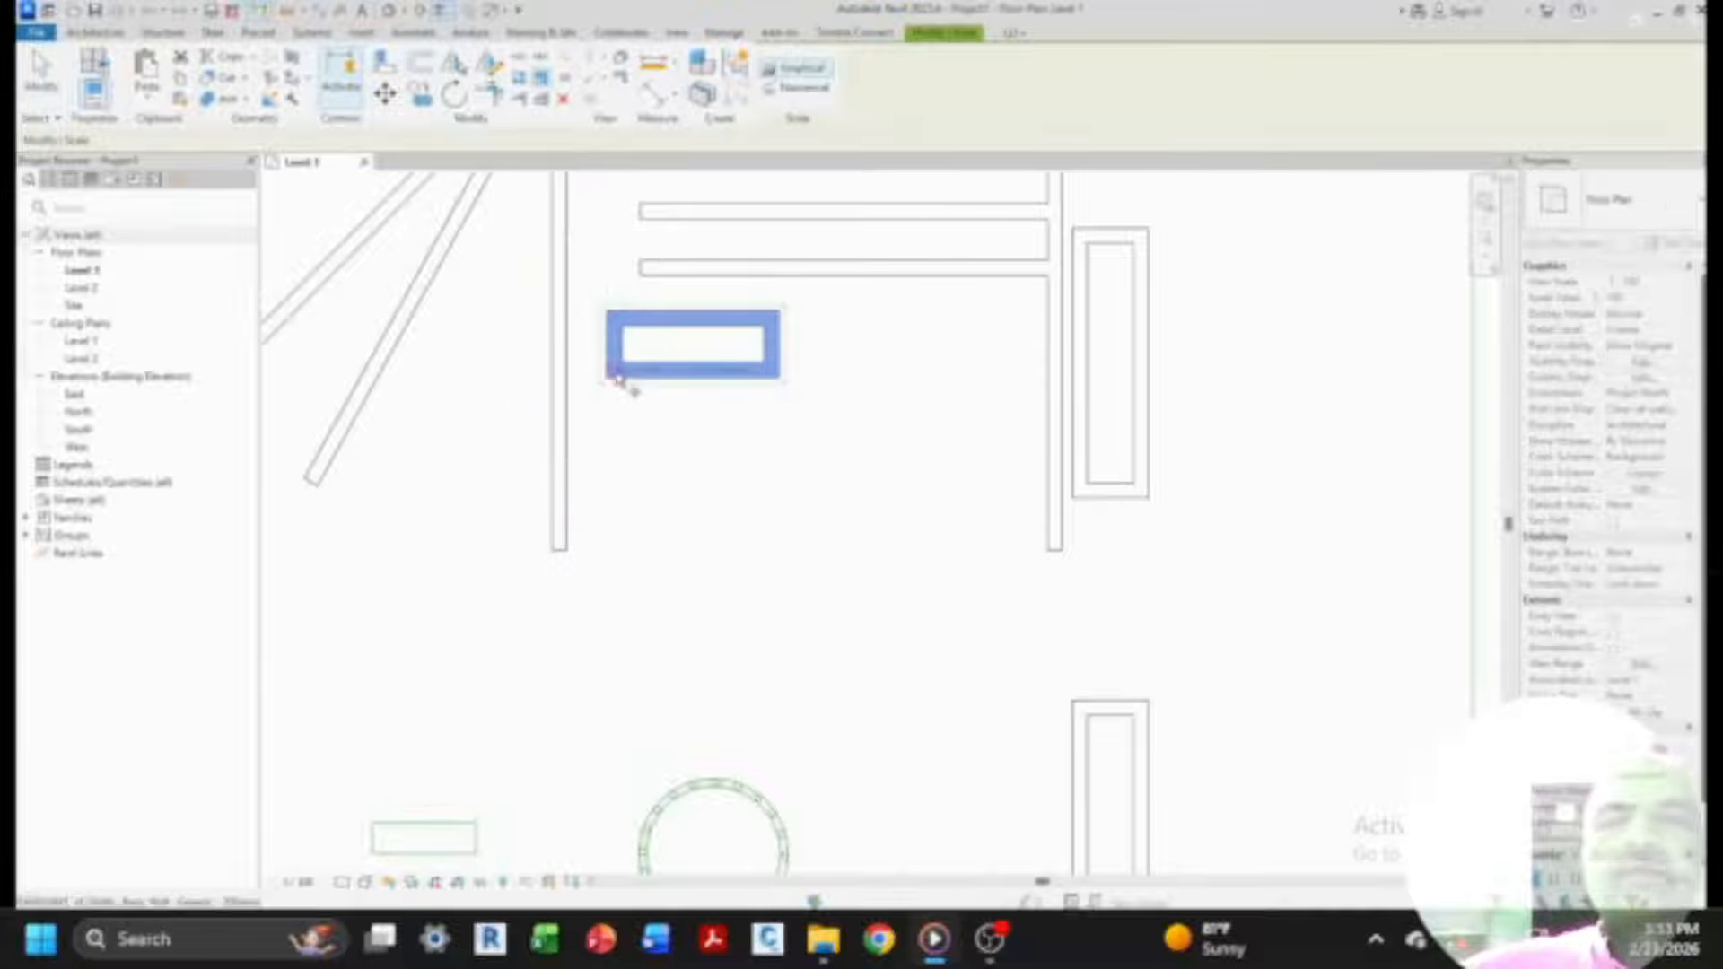
{"action": "left_click", "coordinate": [768, 374]}
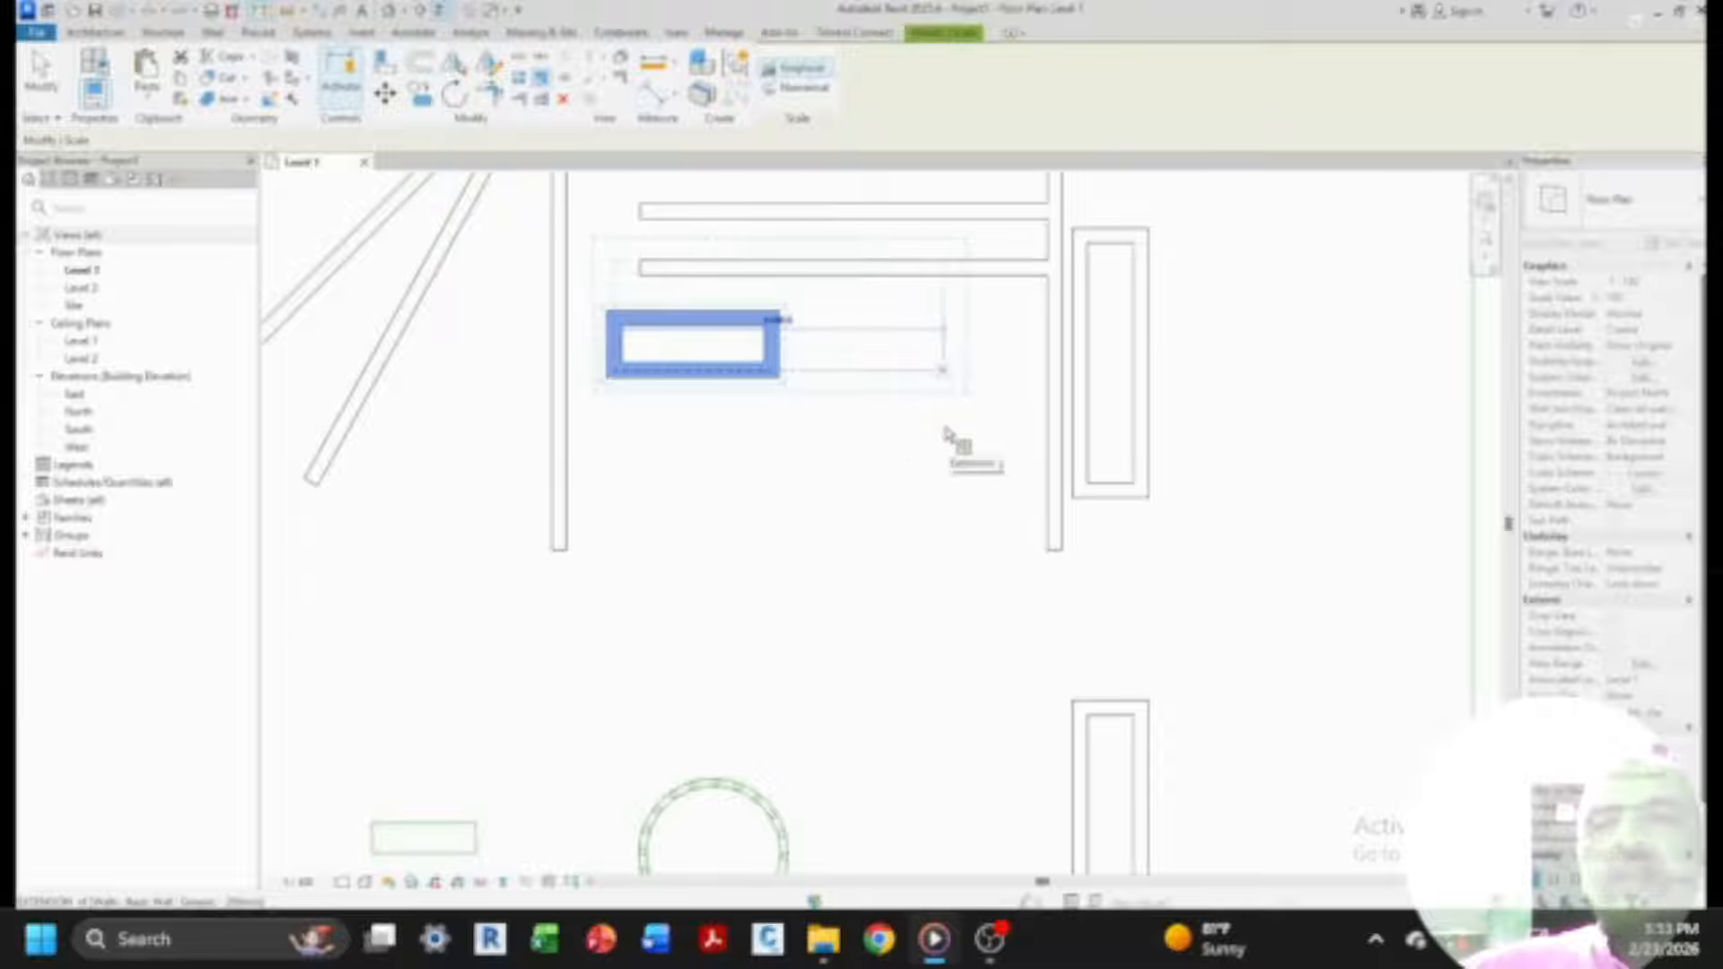
{"action": "left_click", "coordinate": [933, 448]}
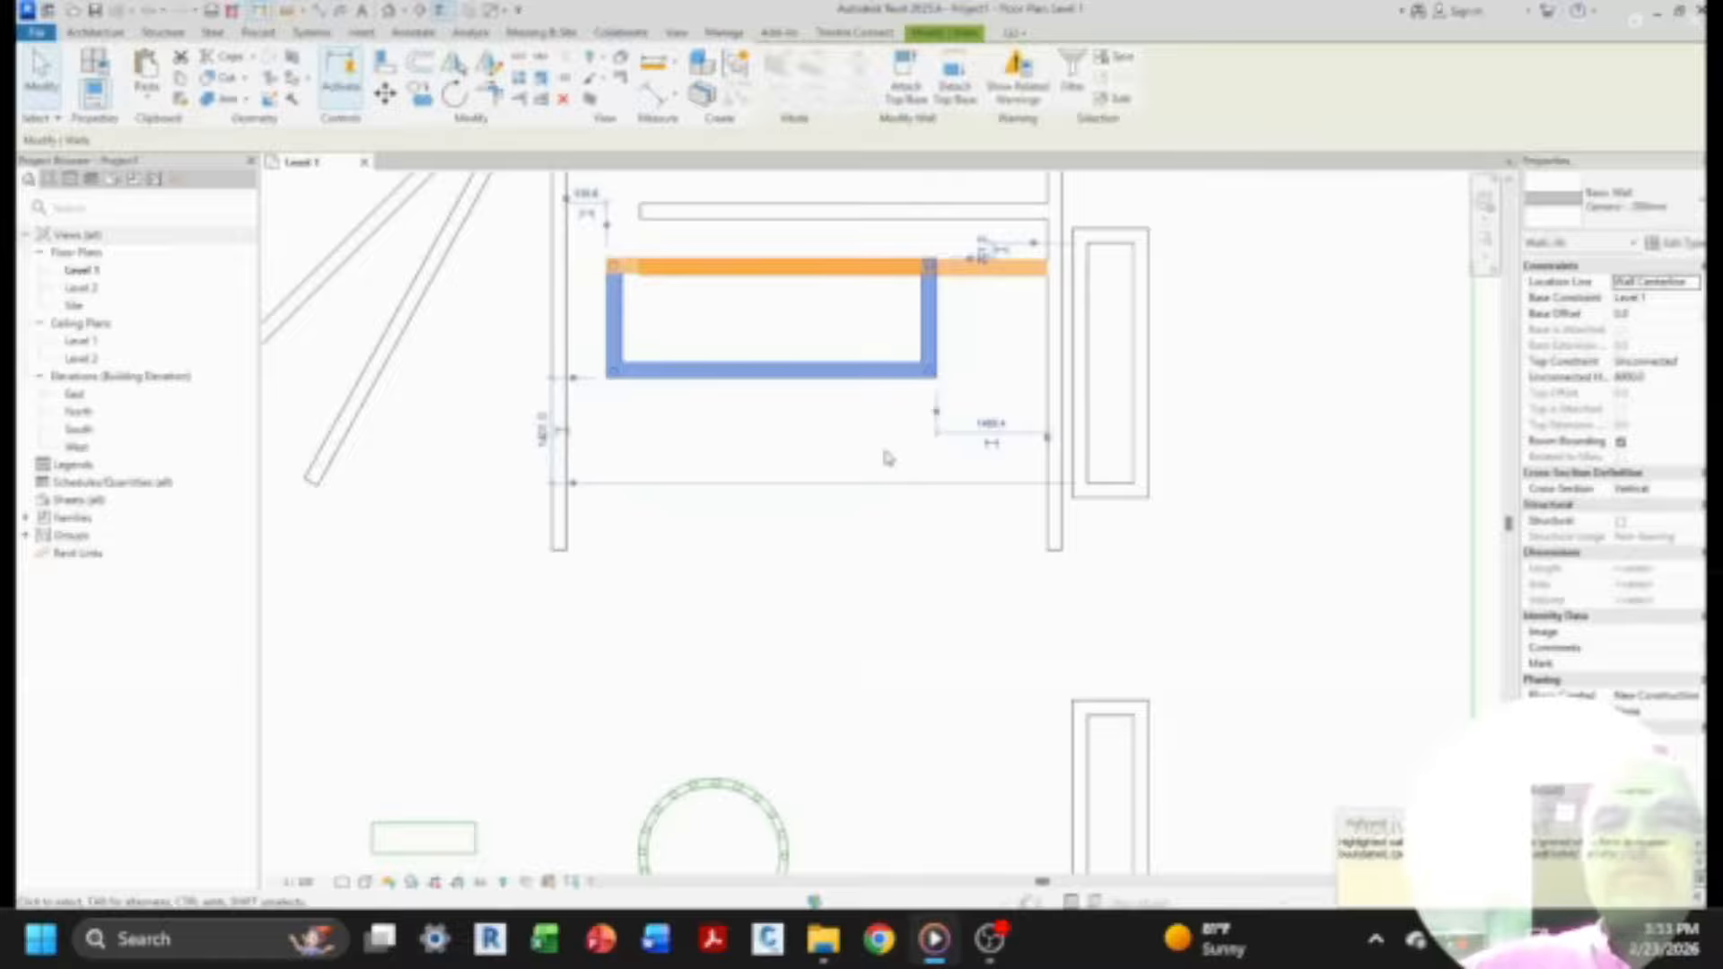
{"action": "left_click", "coordinate": [859, 482]}
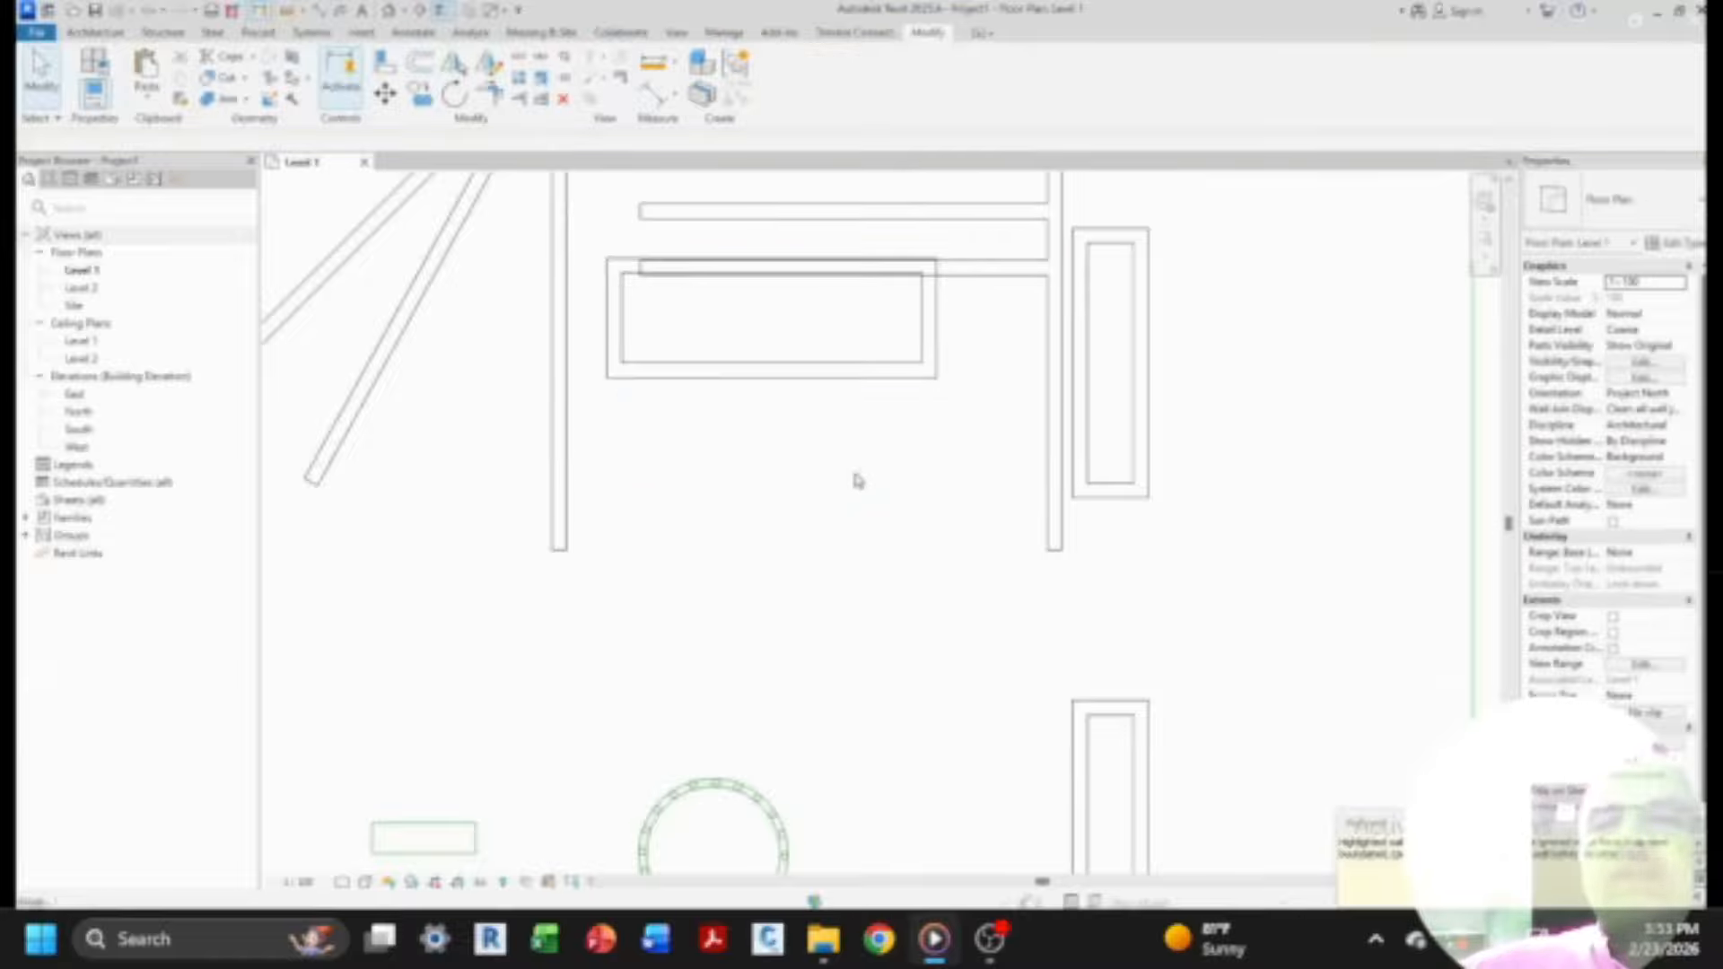
{"action": "key", "text": "ctrl+z"}
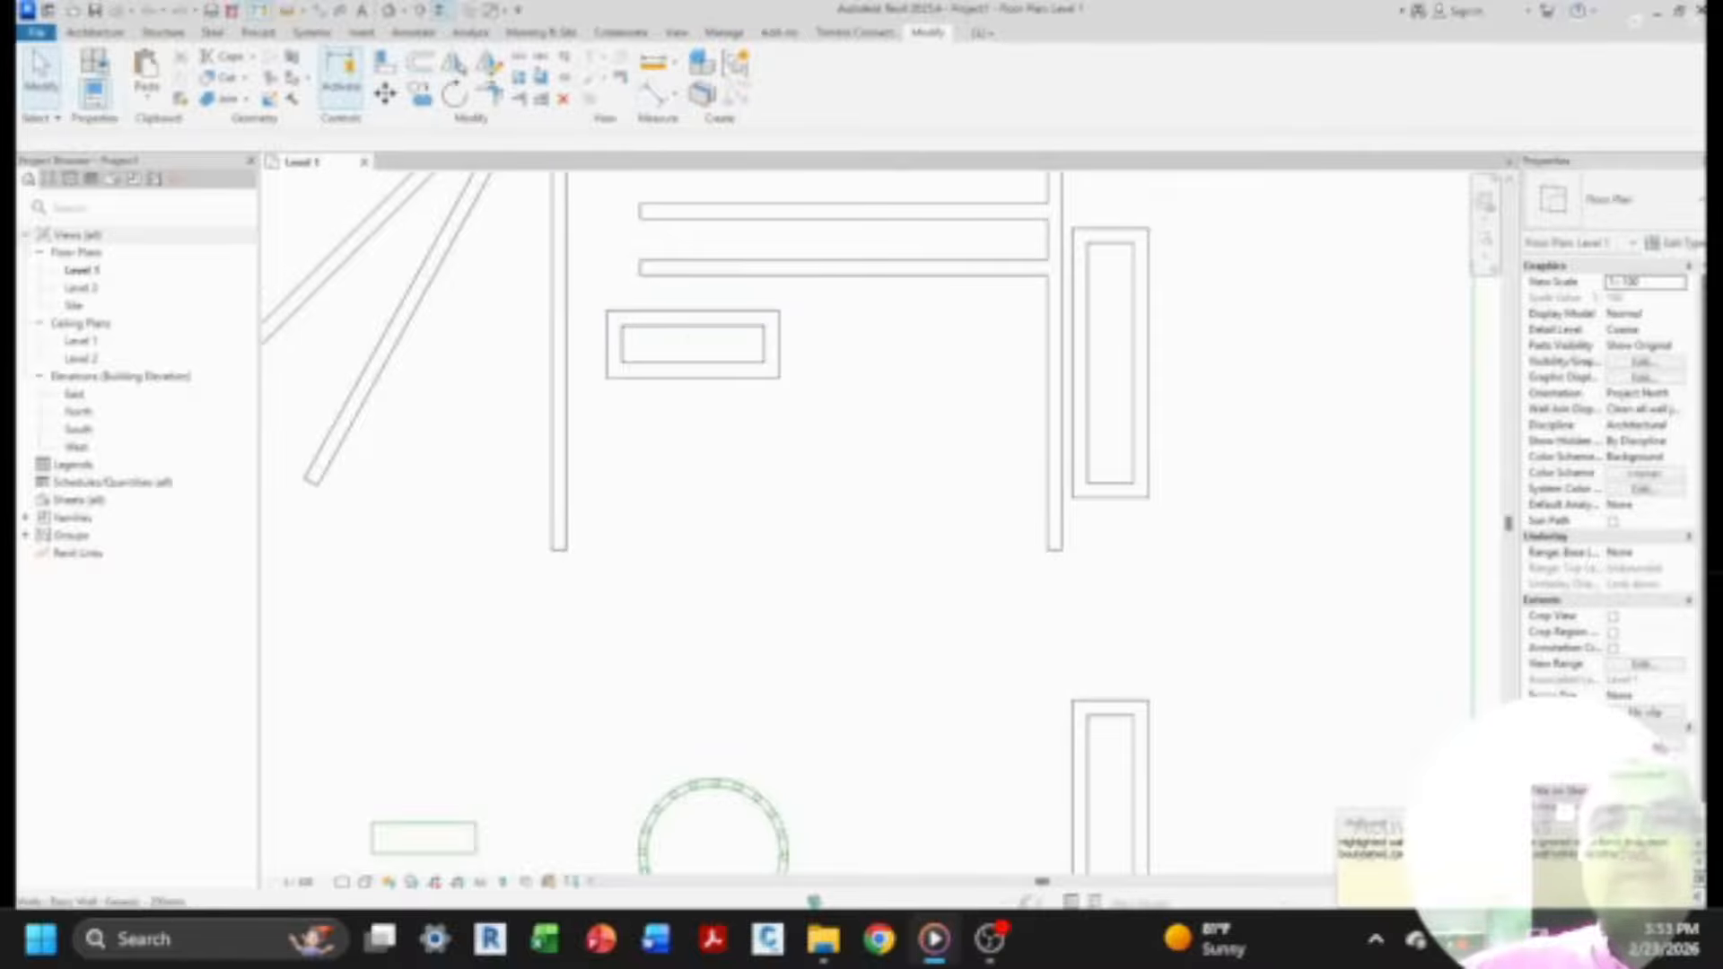
- Scale the small horizontal wall rectangle graphically to slightly larger, using the midpoint of its short wall as origin and the opposite wall as reference
{"action": "left_click_drag", "start_coordinate": [584, 294], "coordinate": [823, 412]}
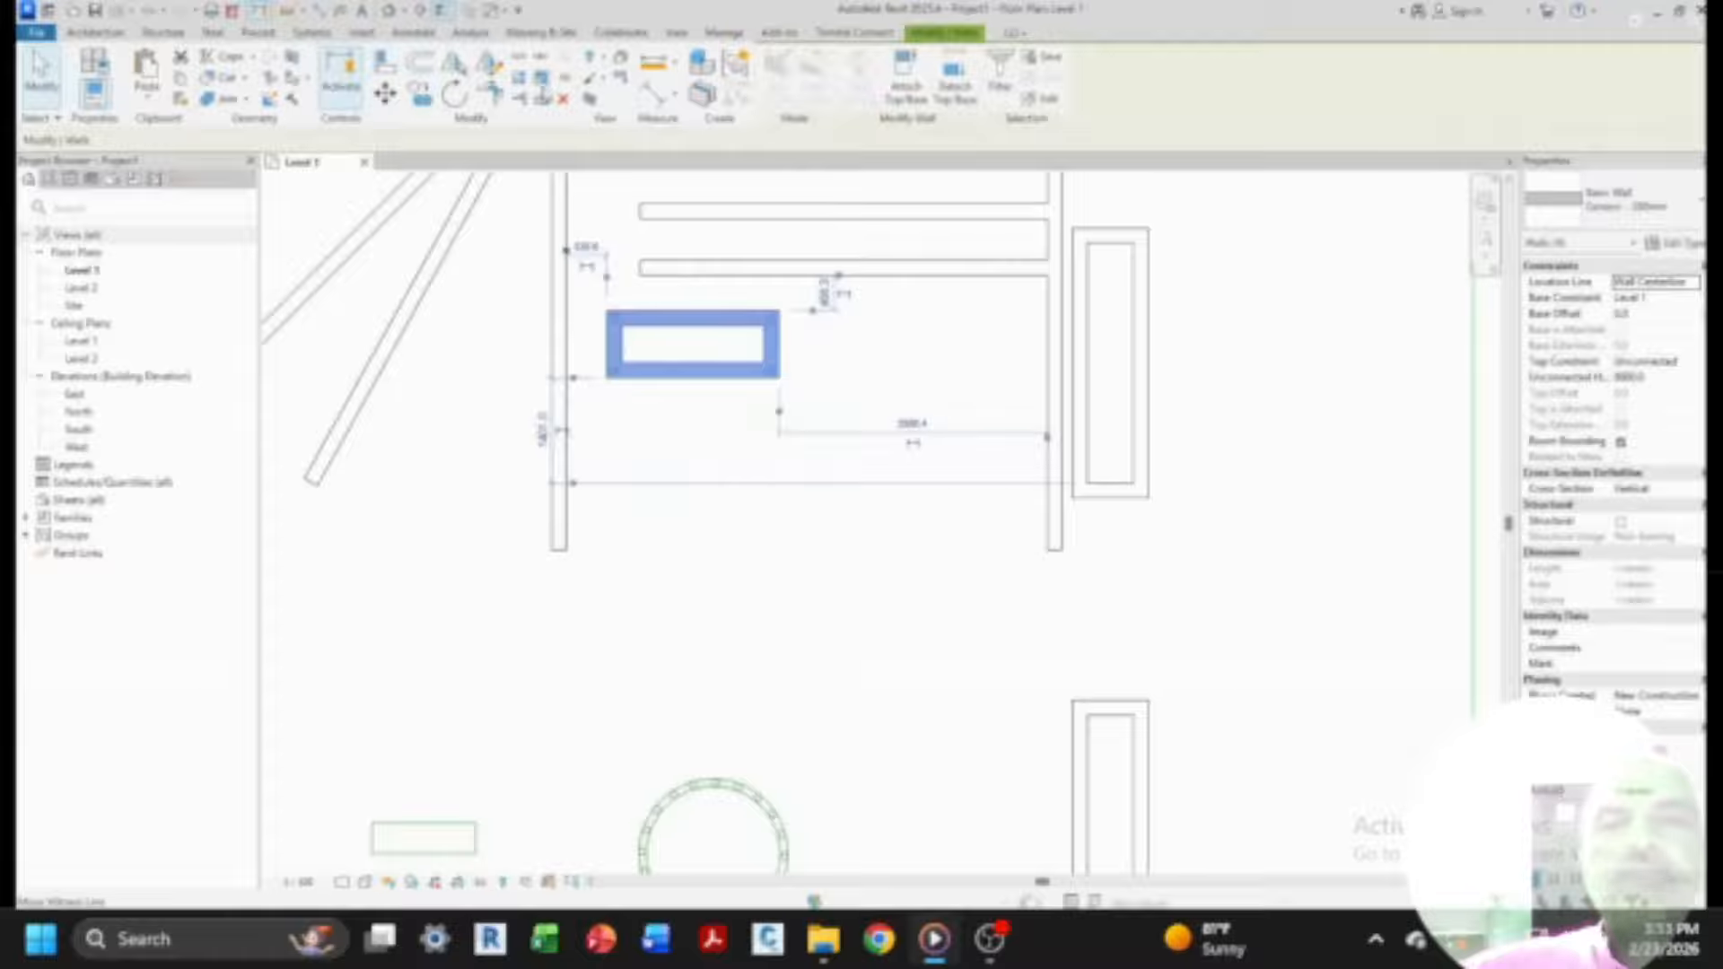
{"action": "left_click", "coordinate": [542, 97]}
{"action": "left_click", "coordinate": [619, 348]}
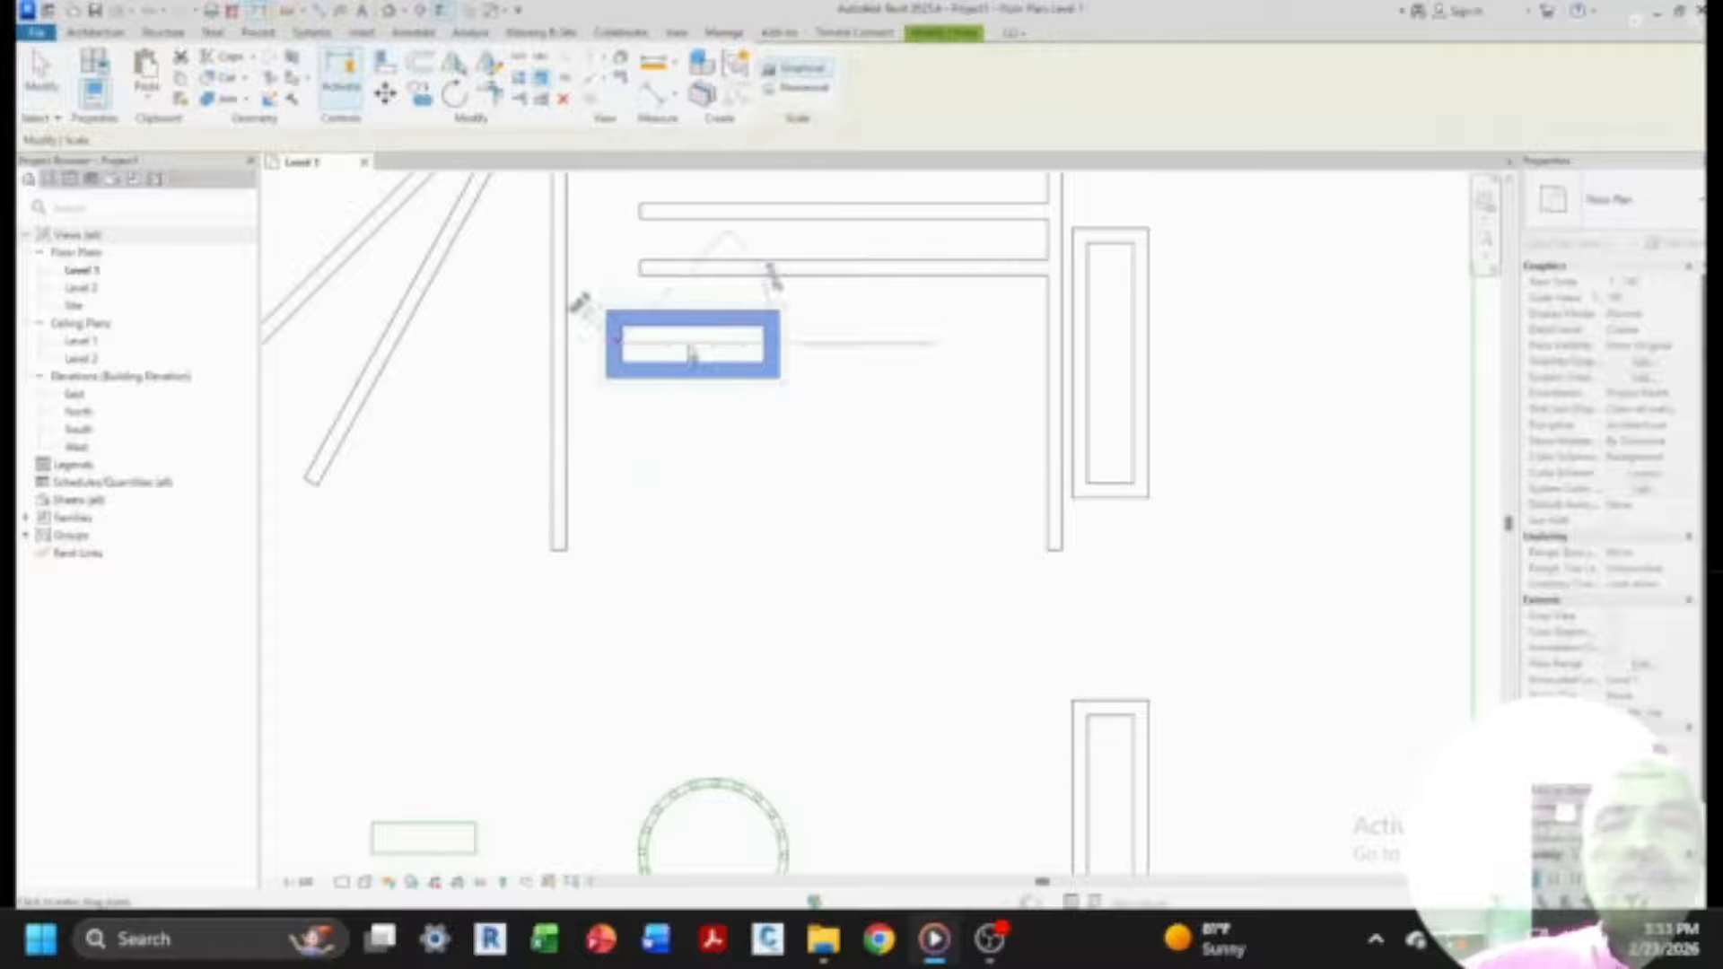
{"action": "left_click", "coordinate": [774, 348]}
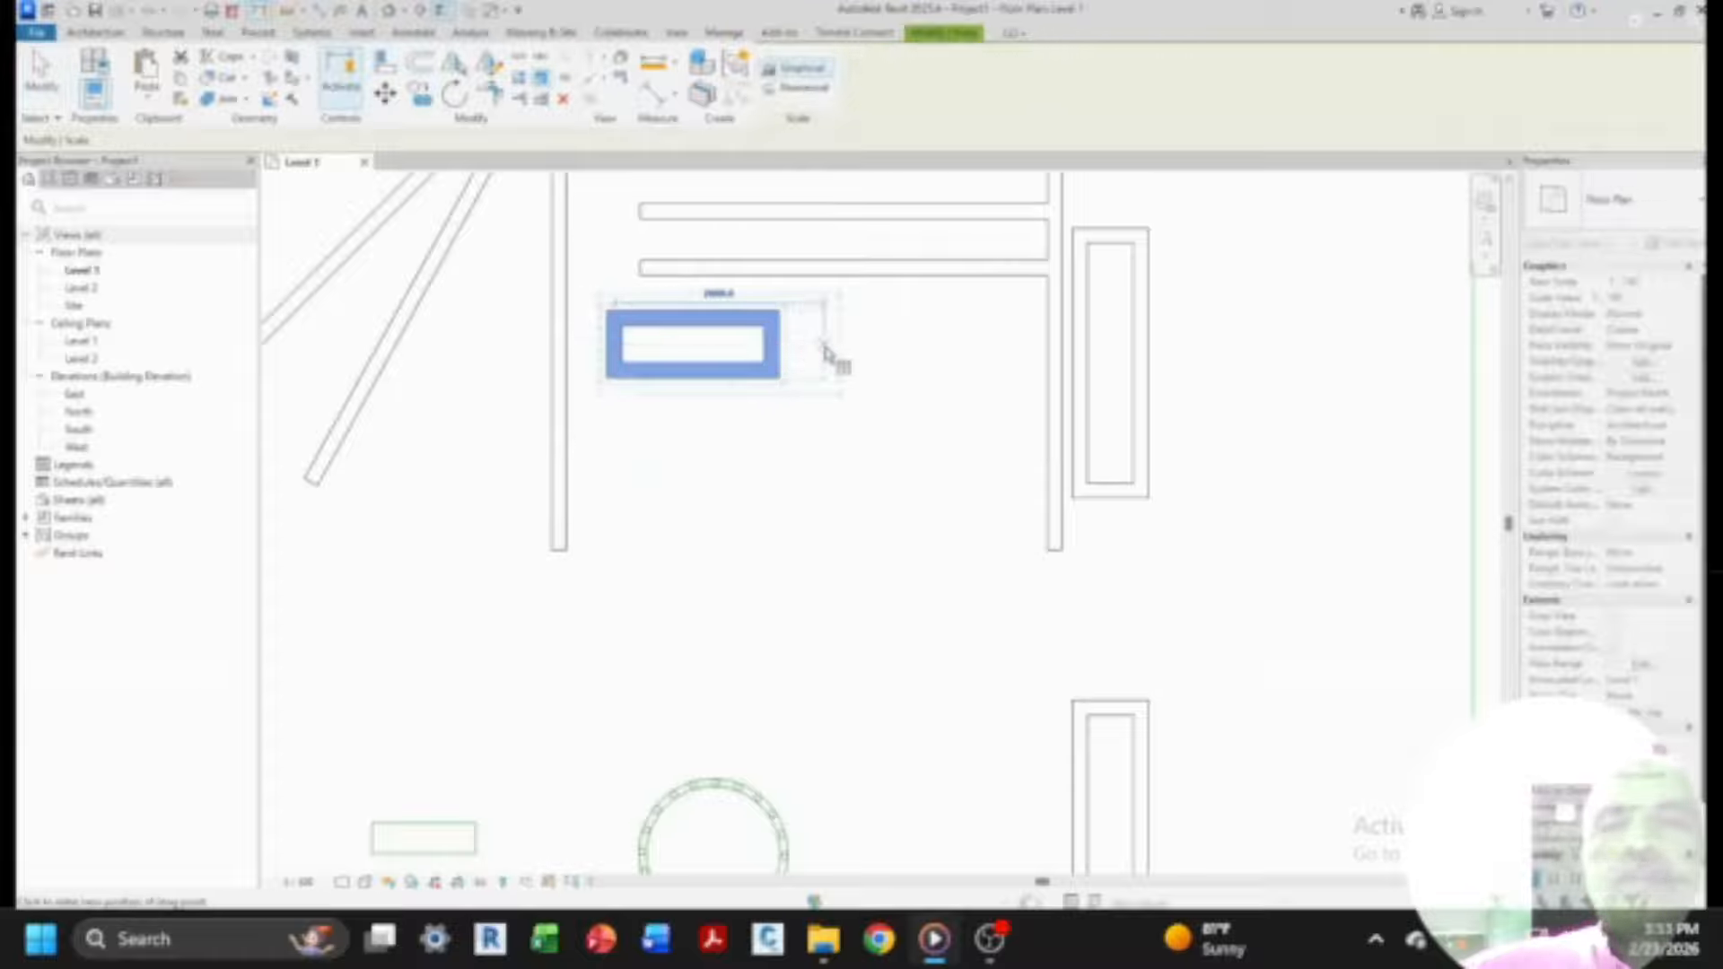
{"action": "left_click", "coordinate": [824, 347]}
{"action": "scroll", "coordinate": [842, 512], "scroll_direction": "down", "scroll_amount": 2}
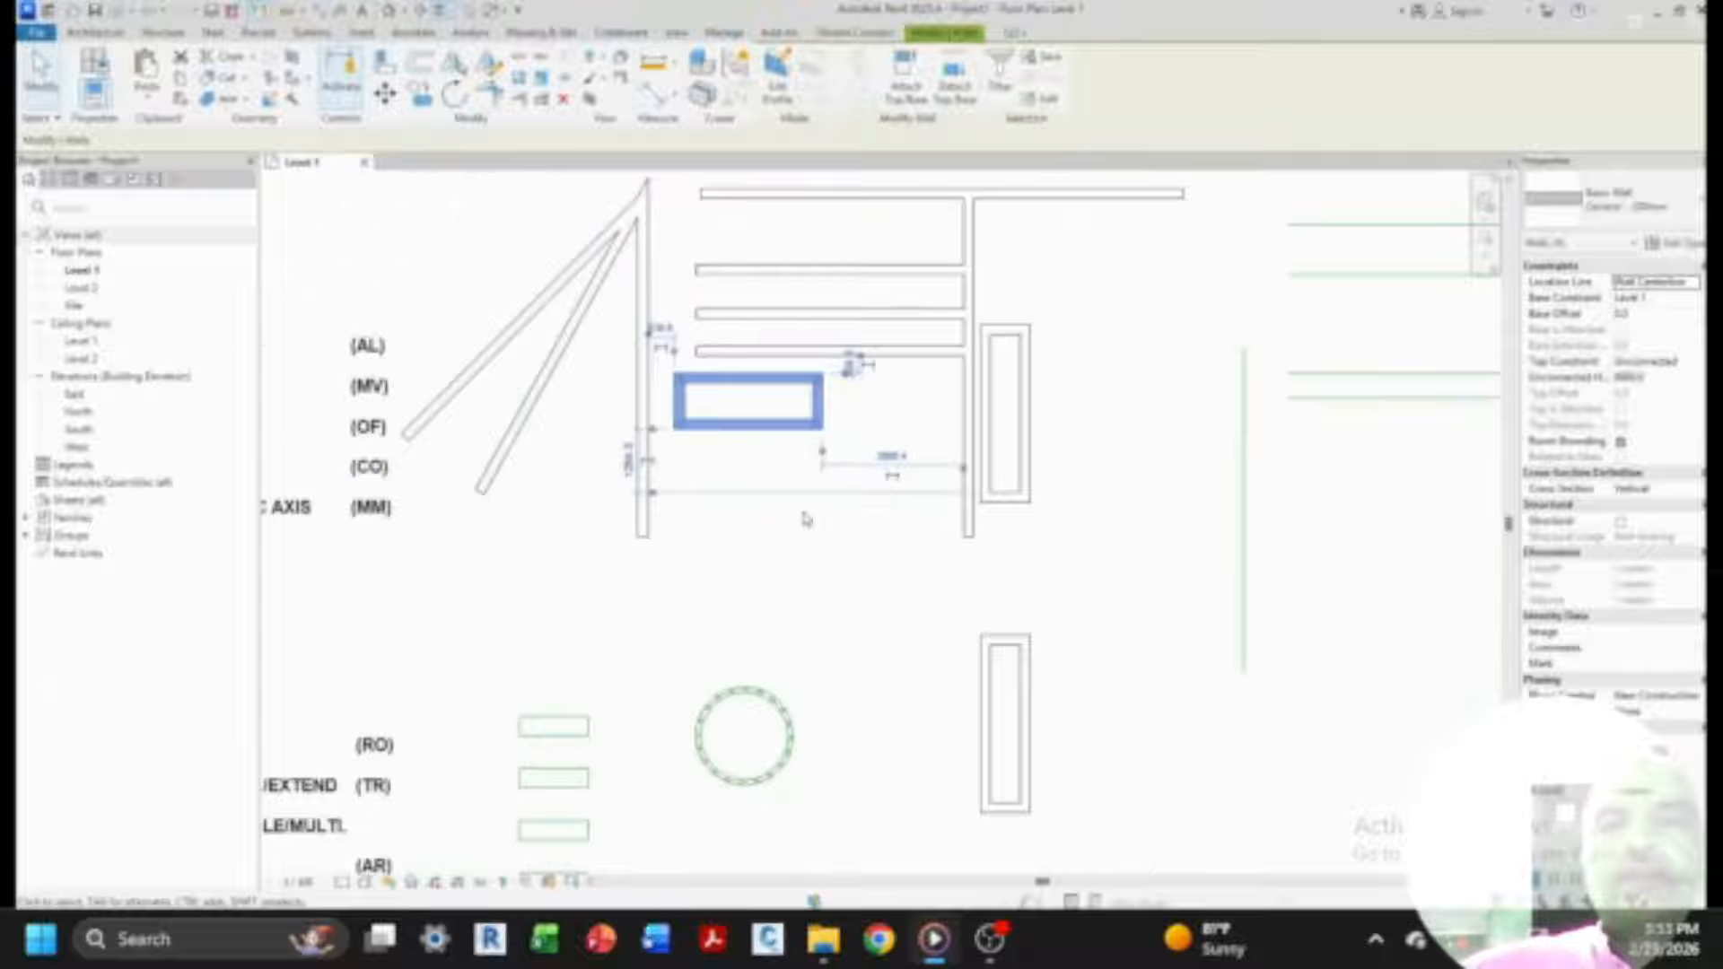
{"action": "key", "text": "Escape"}
- Review the on-screen list of Modify tools against the sample geometry, including the remaining split, split gap, pin, unpin and delete entries
{"action": "scroll", "coordinate": [906, 510], "scroll_direction": "down", "scroll_amount": 3}
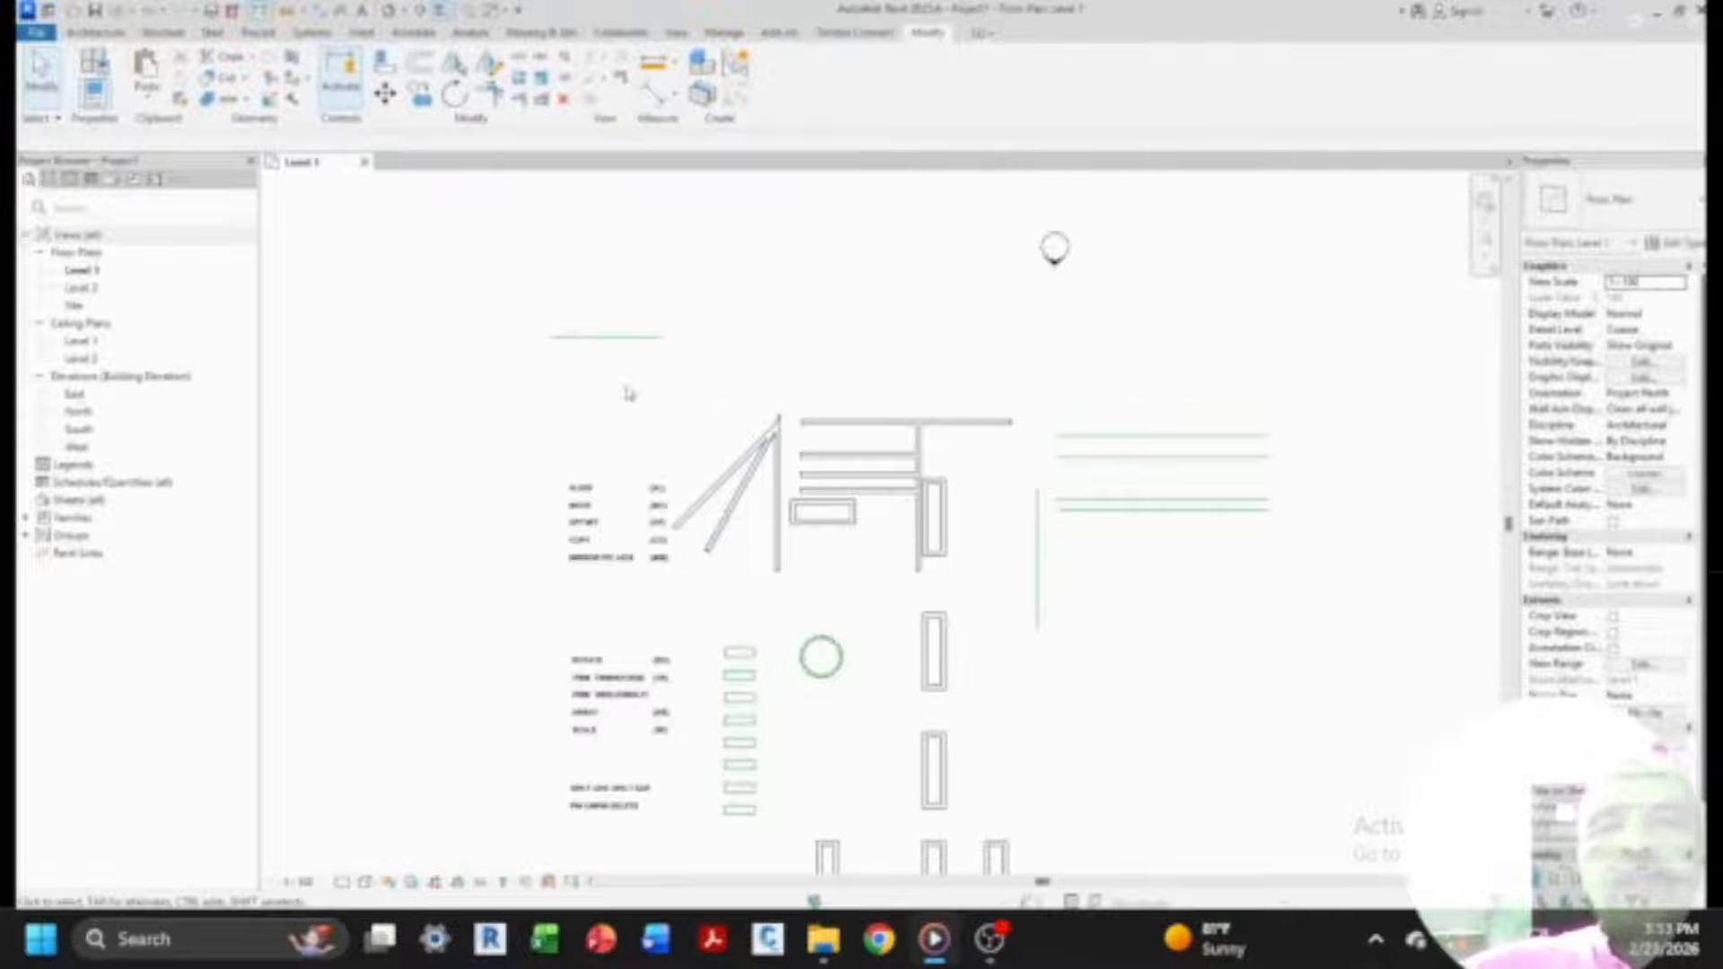
{"action": "scroll", "coordinate": [608, 394], "scroll_direction": "down", "scroll_amount": 2}
{"action": "scroll", "coordinate": [606, 534], "scroll_direction": "up", "scroll_amount": 4}
{"action": "scroll", "coordinate": [607, 351], "scroll_direction": "down", "scroll_amount": 2}
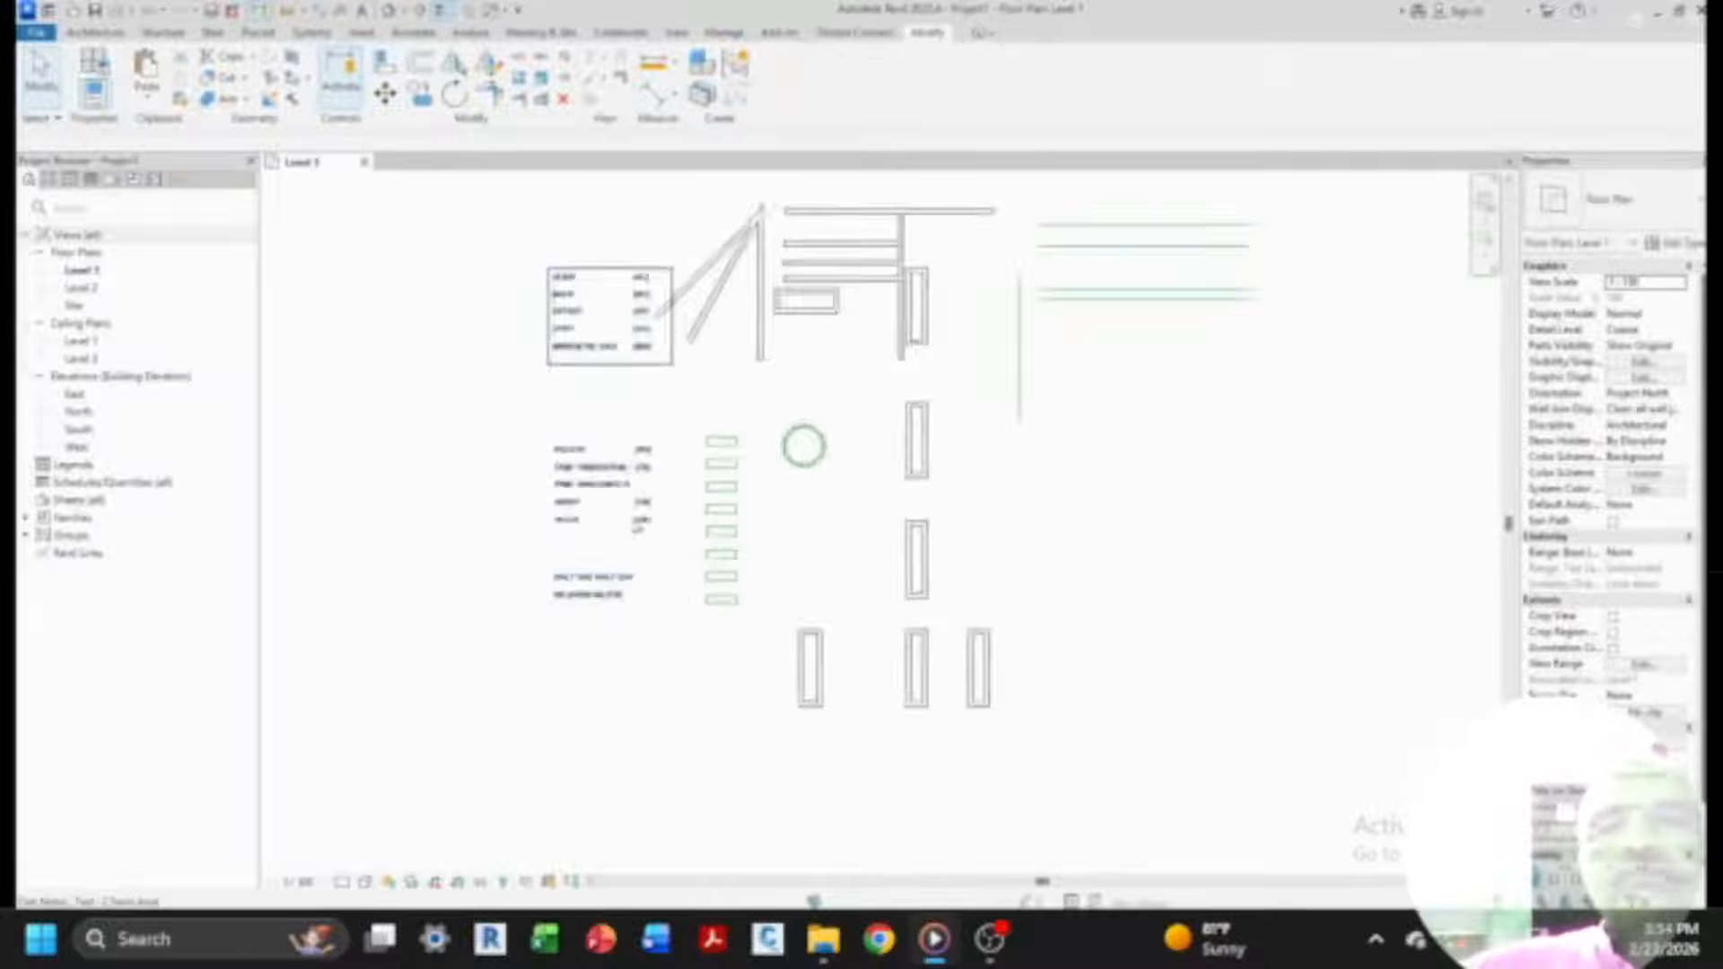
{"action": "scroll", "coordinate": [642, 599], "scroll_direction": "up", "scroll_amount": 2}
{"action": "scroll", "coordinate": [574, 592], "scroll_direction": "up", "scroll_amount": 4}
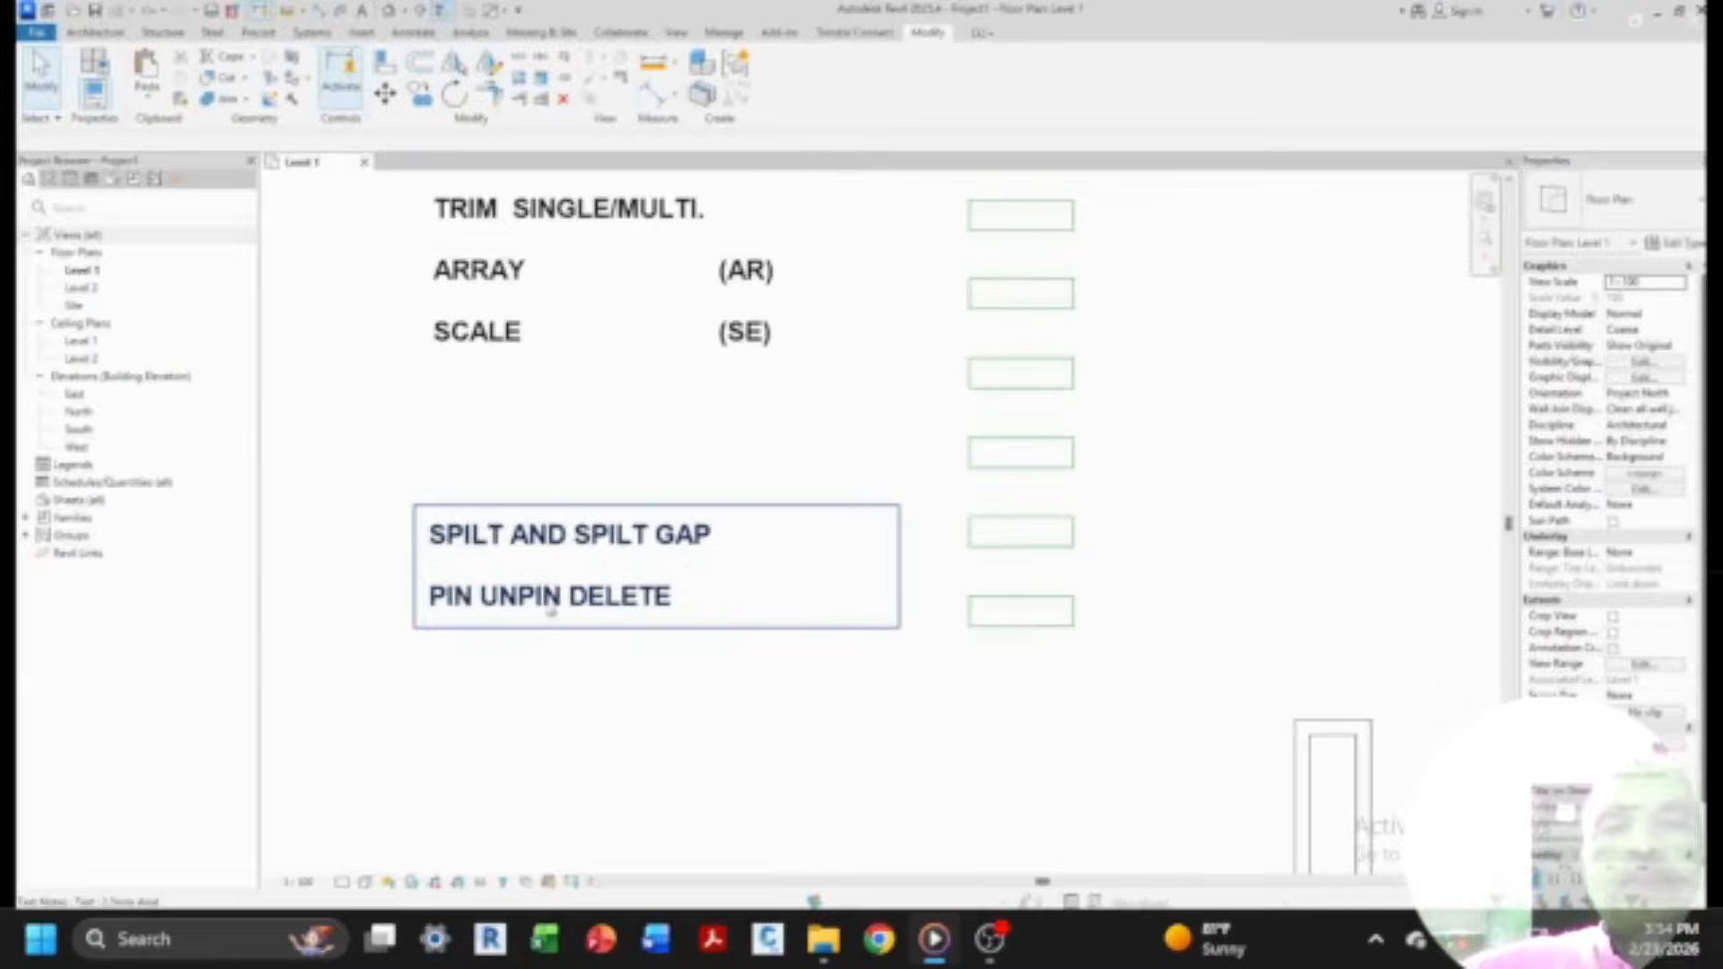
{"action": "scroll", "coordinate": [570, 571], "scroll_direction": "down", "scroll_amount": 2}
{"action": "scroll", "coordinate": [570, 572], "scroll_direction": "down", "scroll_amount": 3}
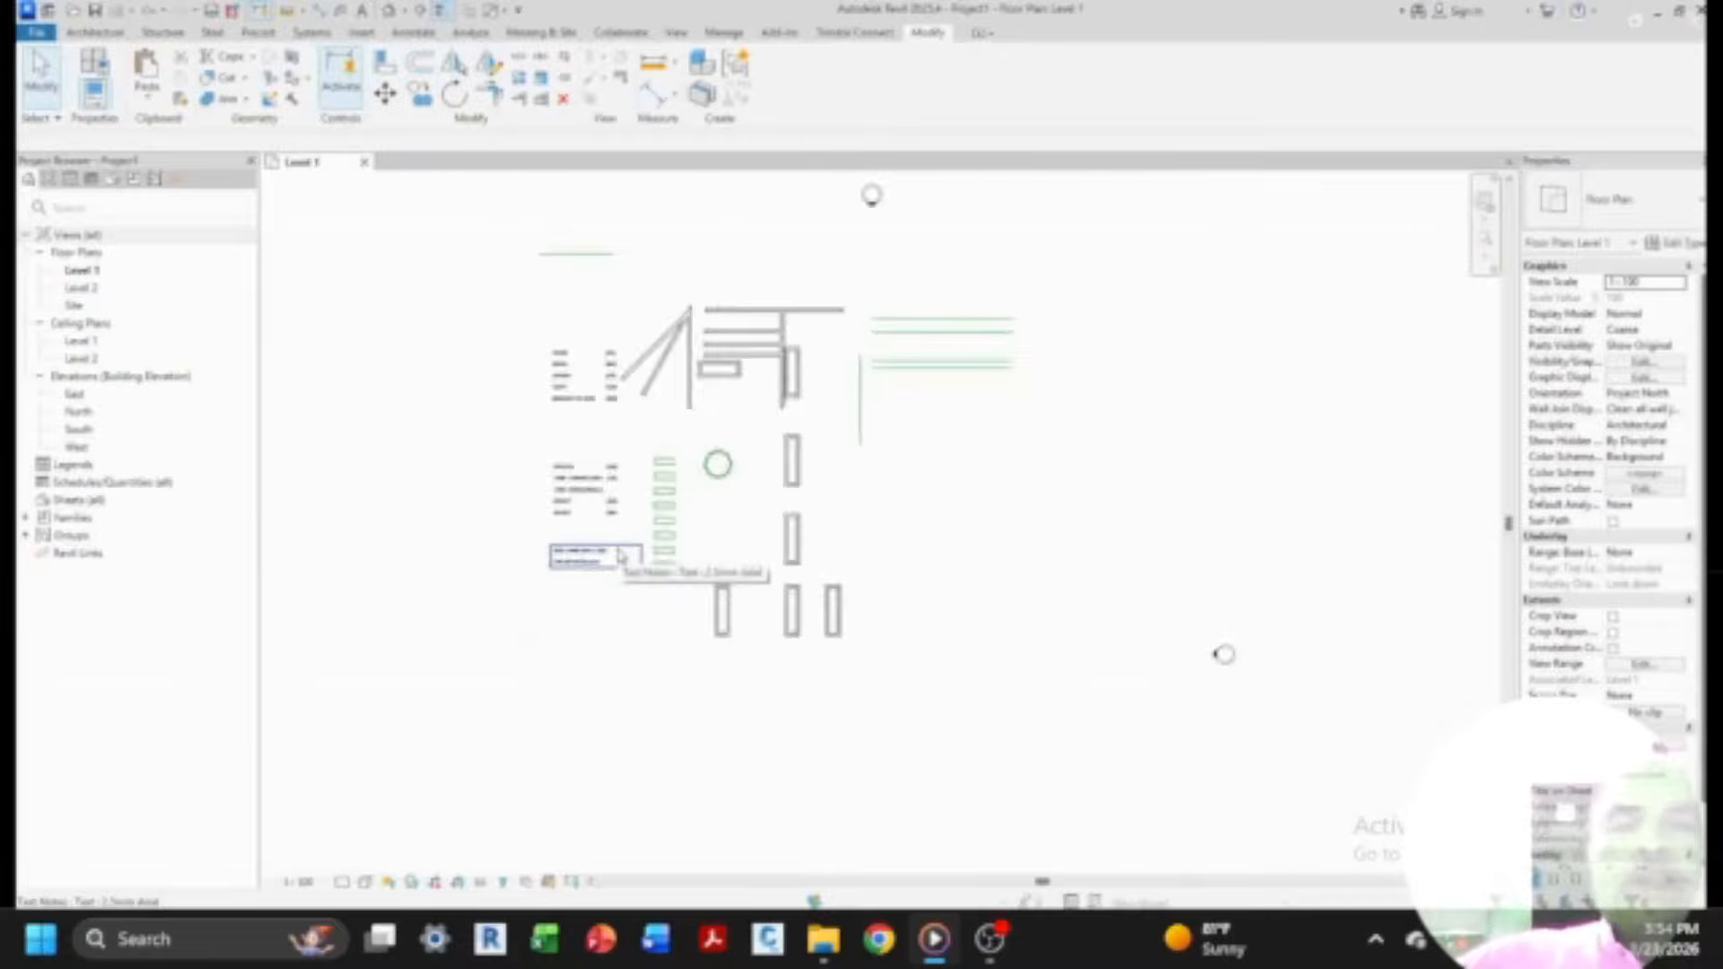
{"action": "scroll", "coordinate": [607, 459], "scroll_direction": "up", "scroll_amount": 2}
{"action": "scroll", "coordinate": [610, 476], "scroll_direction": "up", "scroll_amount": 1}
{"action": "scroll", "coordinate": [588, 400], "scroll_direction": "down", "scroll_amount": 1}
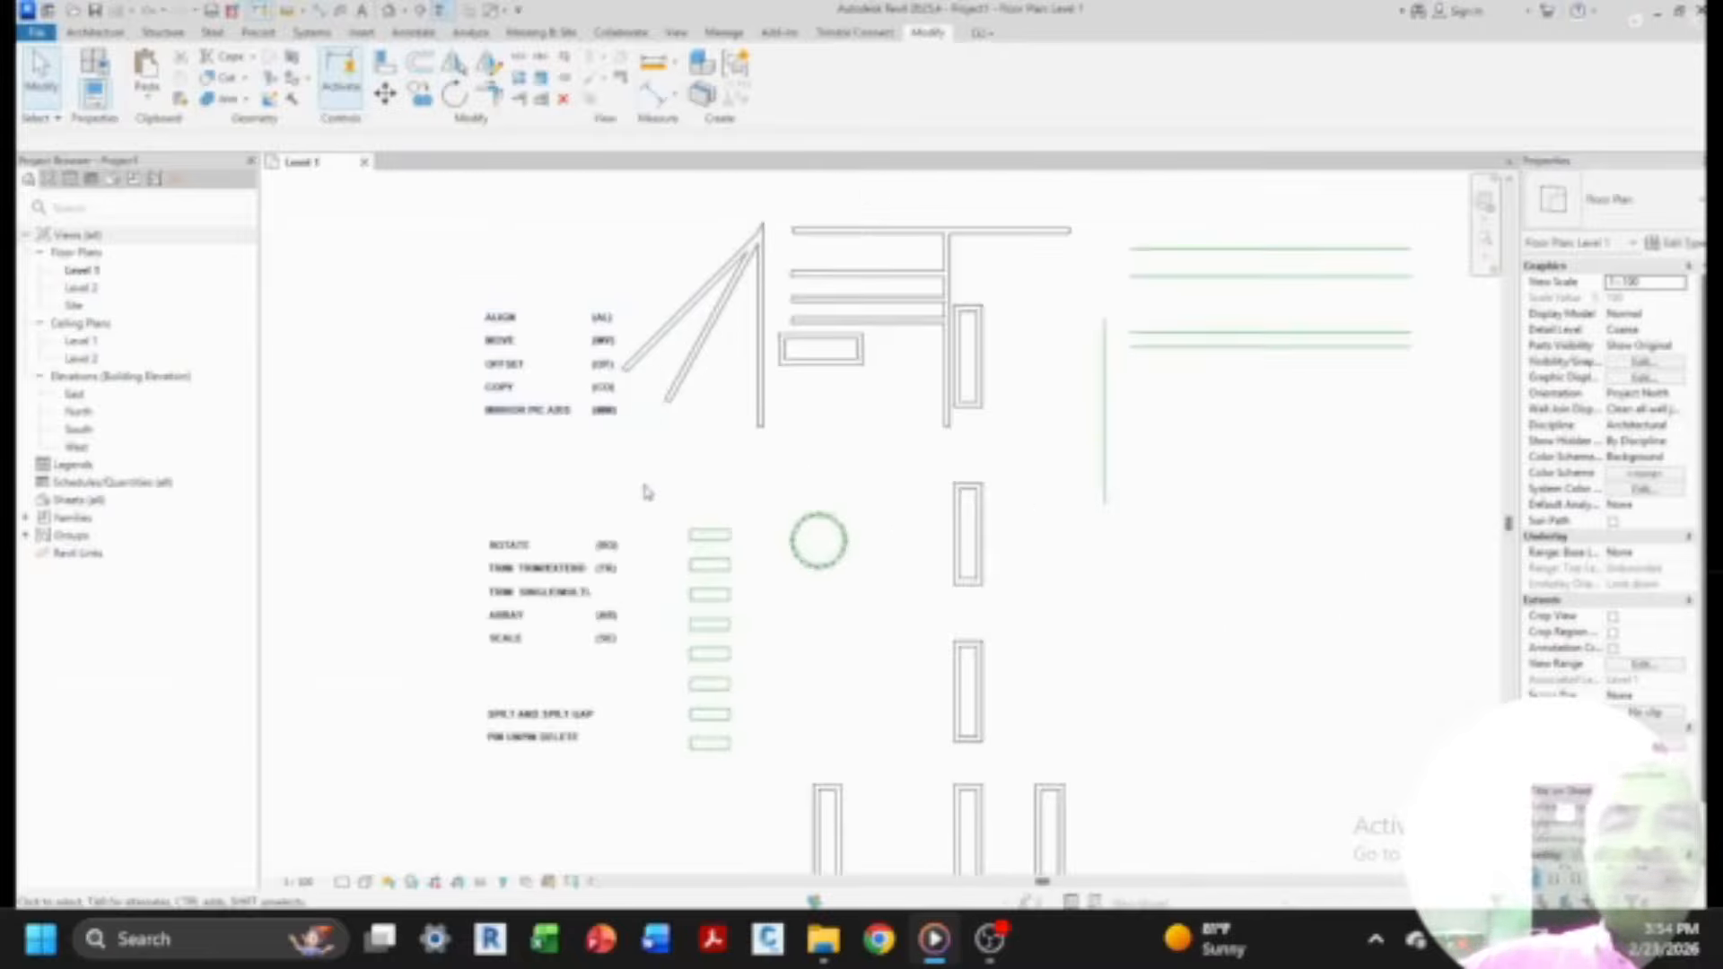
- Split the long uppermost horizontal wall at two points on its stretch before the vertical wall, using Split Element
{"action": "scroll", "coordinate": [761, 526], "scroll_direction": "down", "scroll_amount": 2}
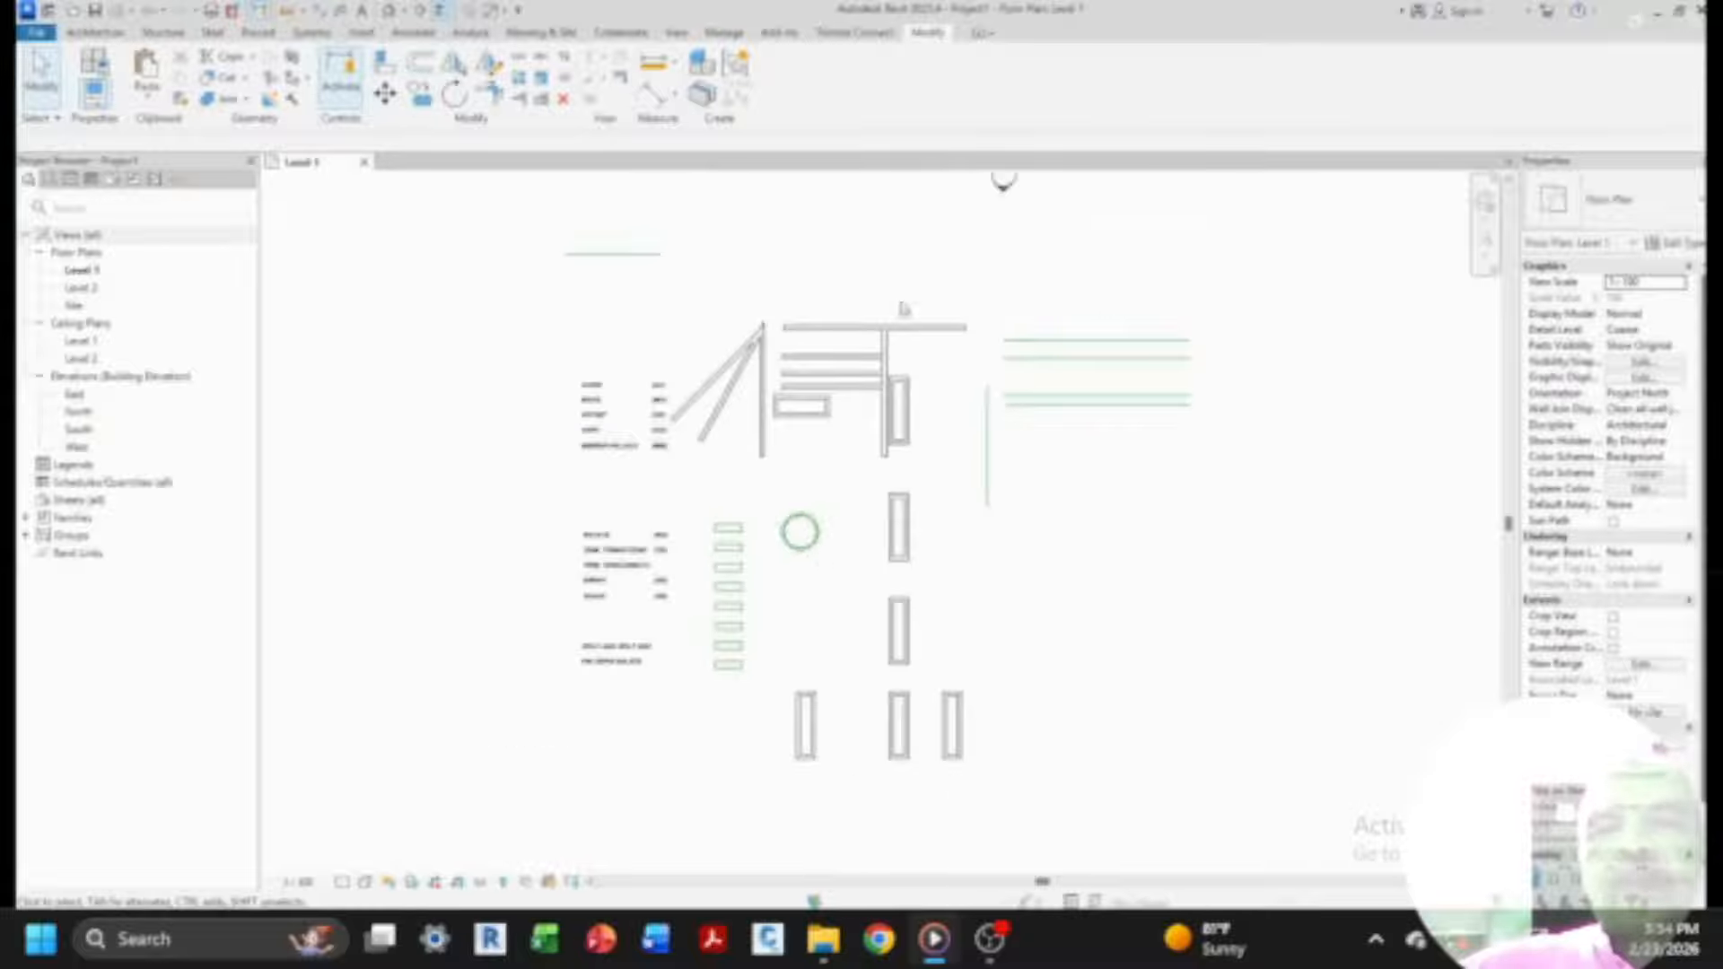
{"action": "scroll", "coordinate": [909, 286], "scroll_direction": "up", "scroll_amount": 2}
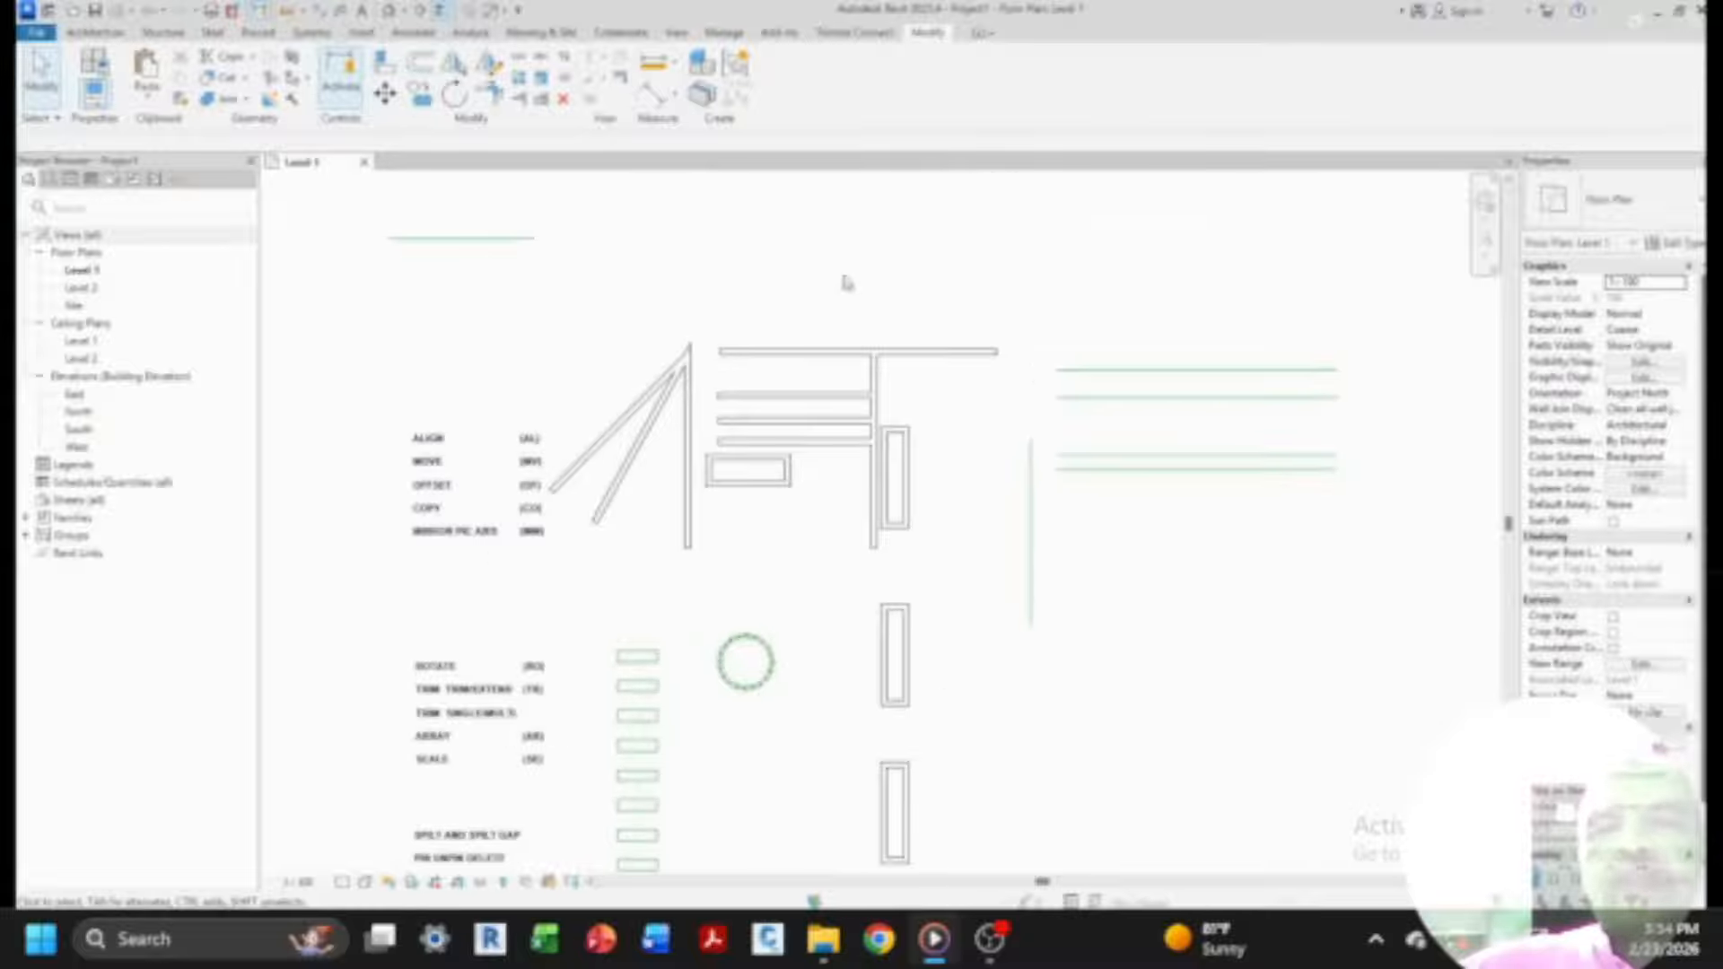
{"action": "left_click", "coordinate": [525, 61]}
{"action": "scroll", "coordinate": [808, 369], "scroll_direction": "up", "scroll_amount": 1}
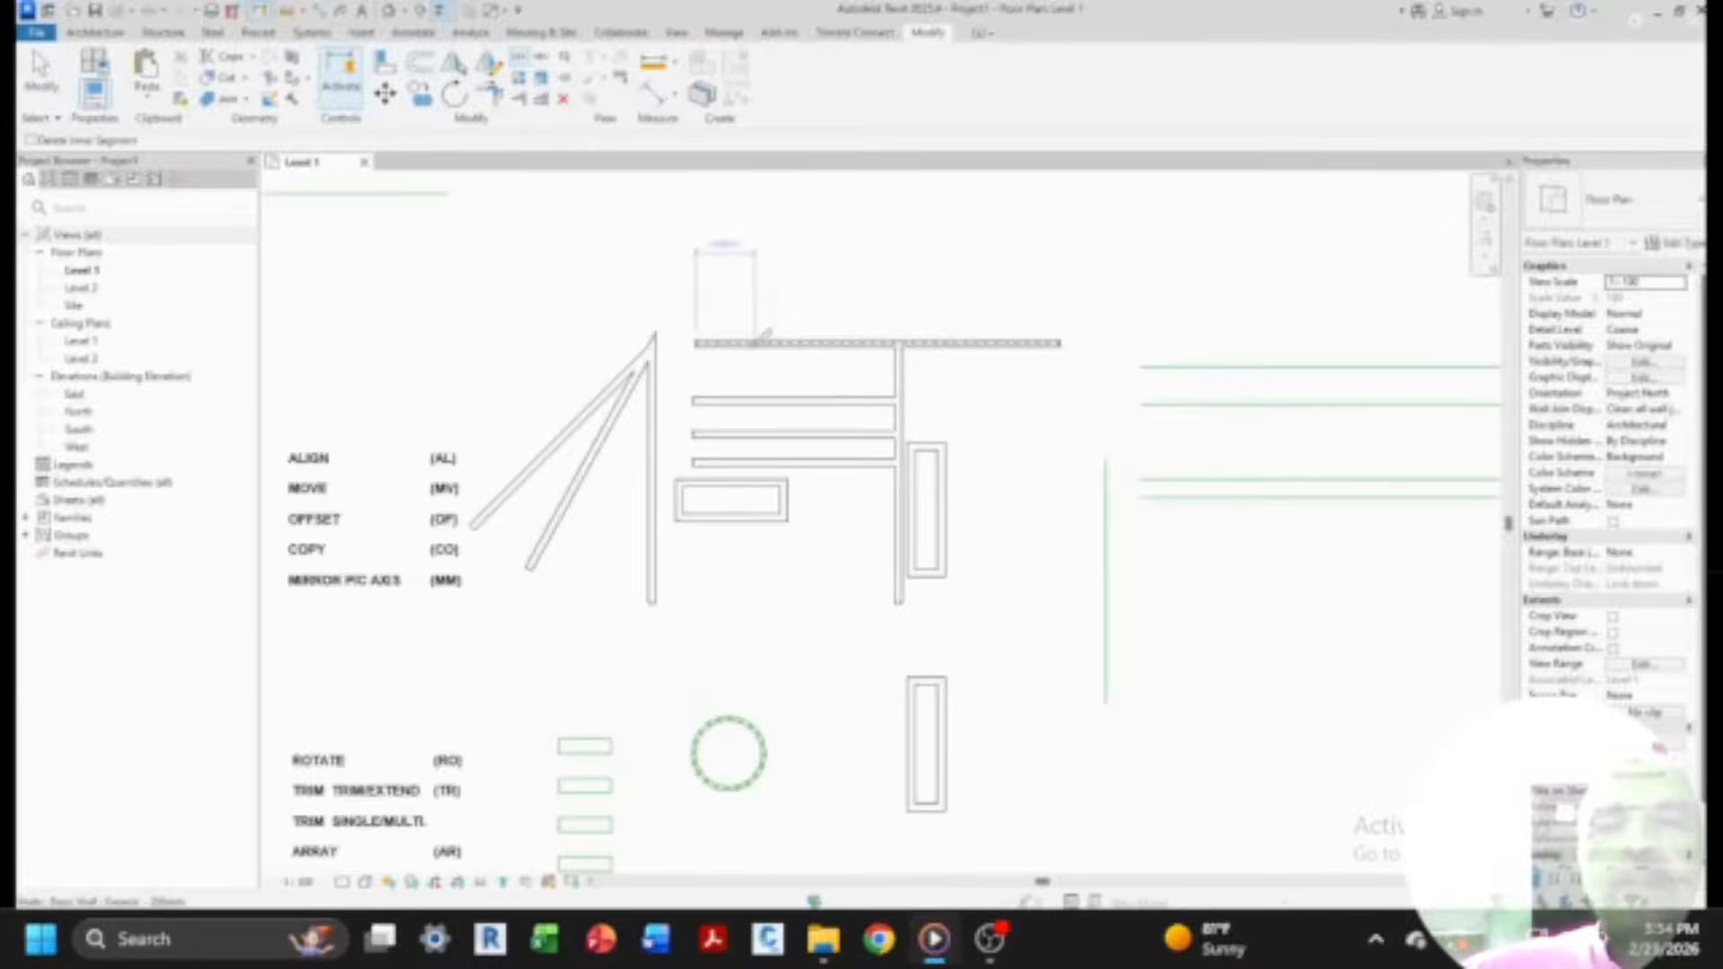
{"action": "left_click", "coordinate": [804, 341]}
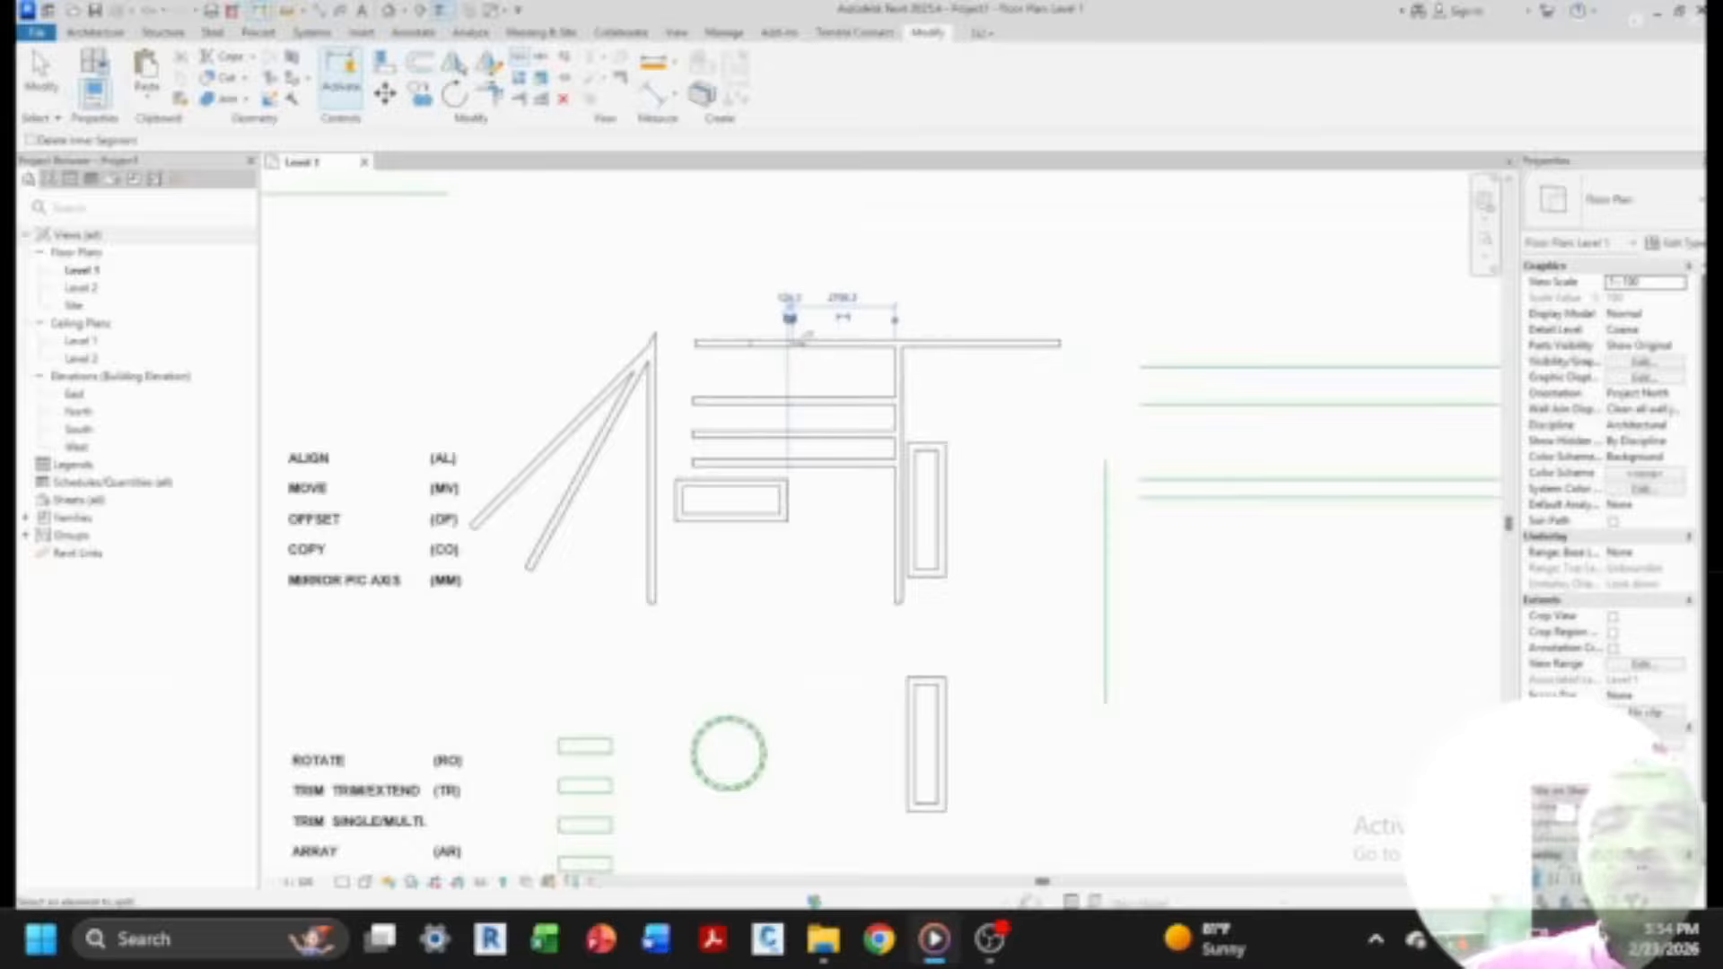
{"action": "scroll", "coordinate": [809, 411], "scroll_direction": "up", "scroll_amount": 2}
{"action": "key", "text": "Escape"}
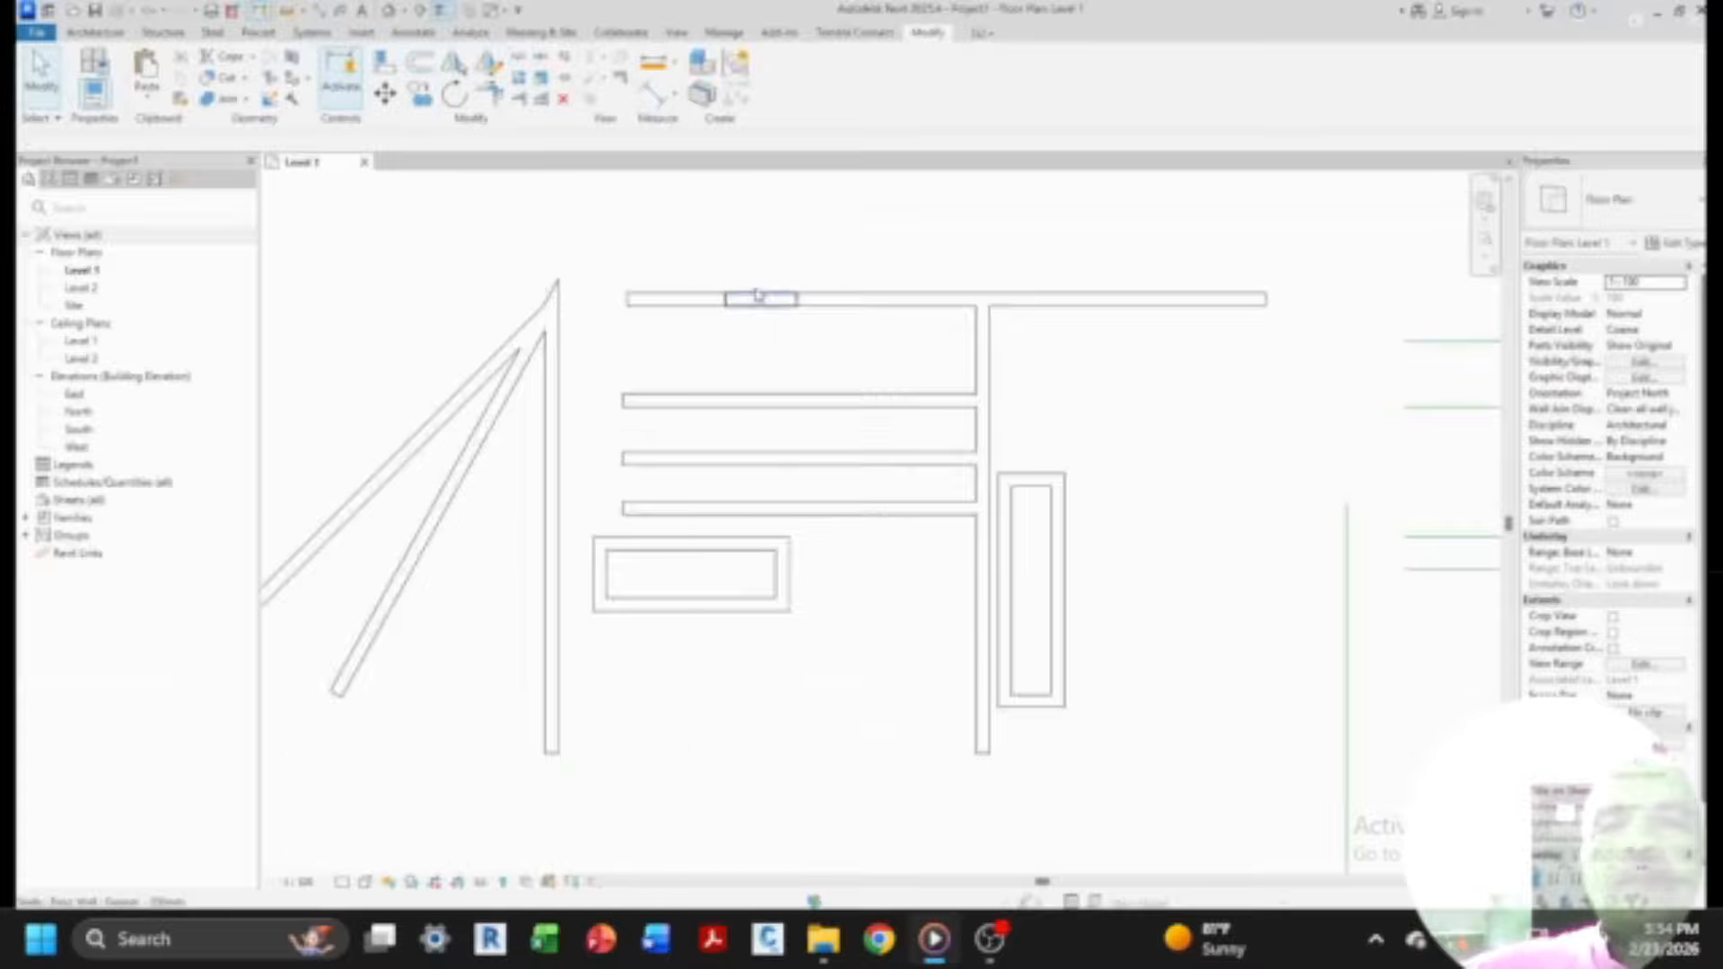
- Remove the short wall segment between the two split points, leaving an opening in the uppermost horizontal wall
{"action": "left_click", "coordinate": [761, 299]}
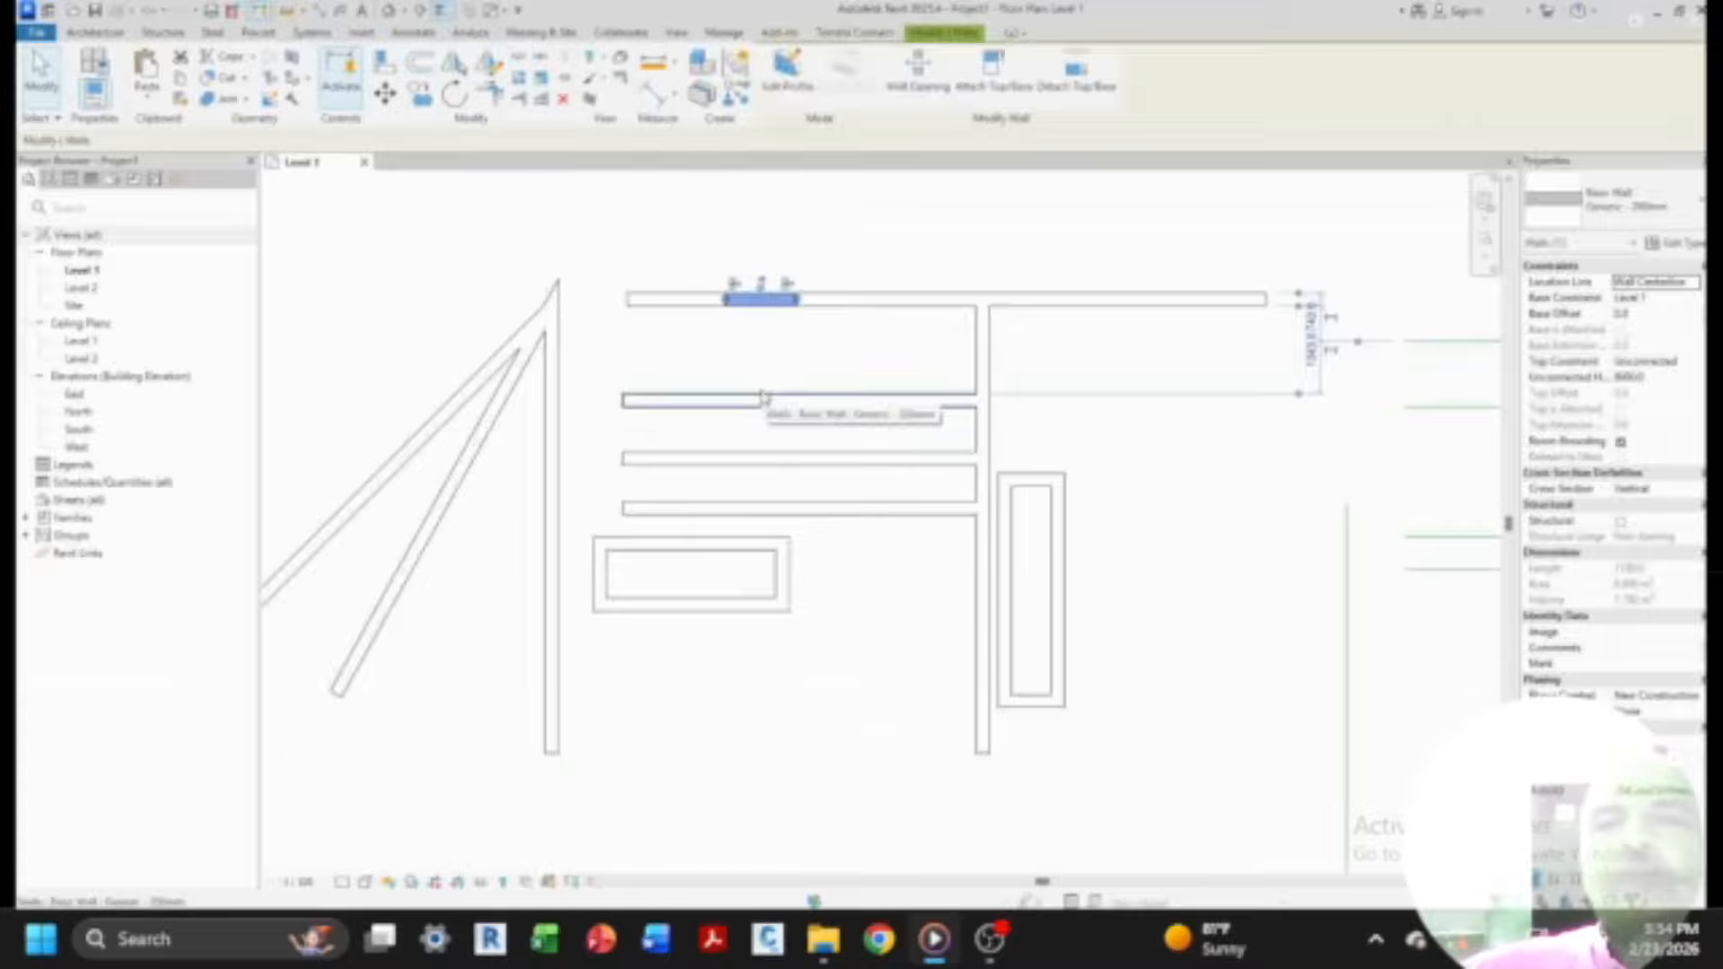
{"action": "key", "text": "Escape"}
{"action": "scroll", "coordinate": [719, 433], "scroll_direction": "down", "scroll_amount": 2}
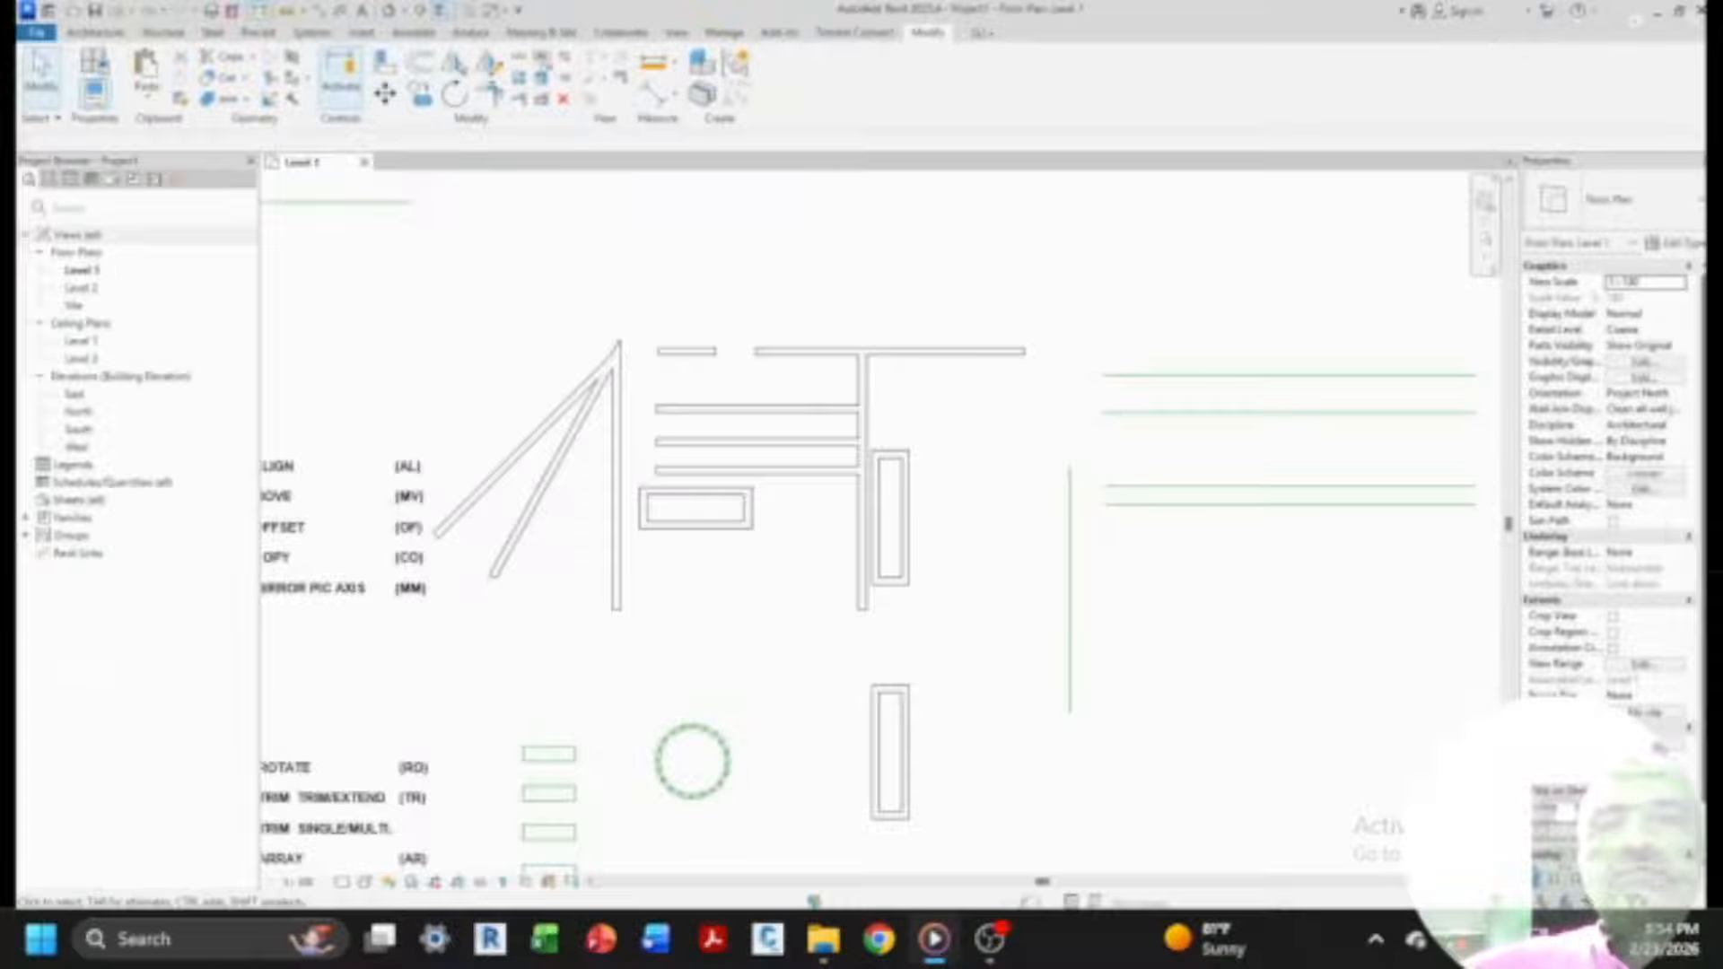
- Split the uppermost wall with a gap at two points beyond the vertical wall and check the short segment between them
{"action": "left_click", "coordinate": [541, 58]}
{"action": "left_click", "coordinate": [912, 351]}
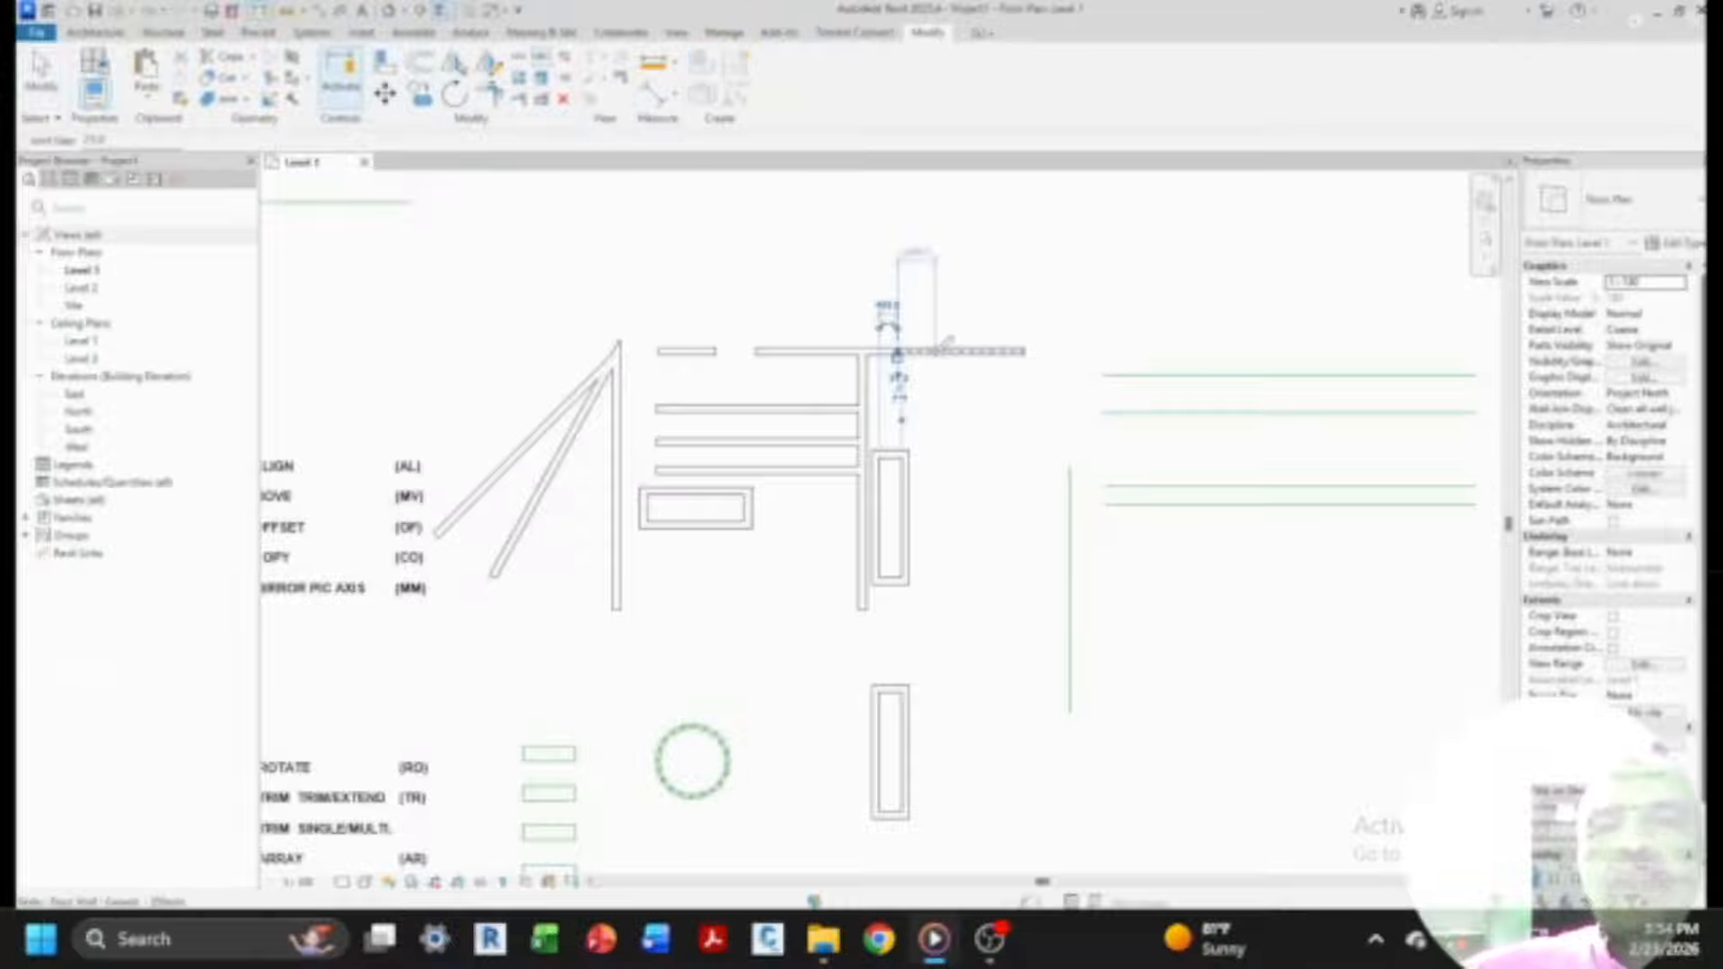
{"action": "key", "text": "Escape"}
{"action": "scroll", "coordinate": [923, 373], "scroll_direction": "up", "scroll_amount": 3}
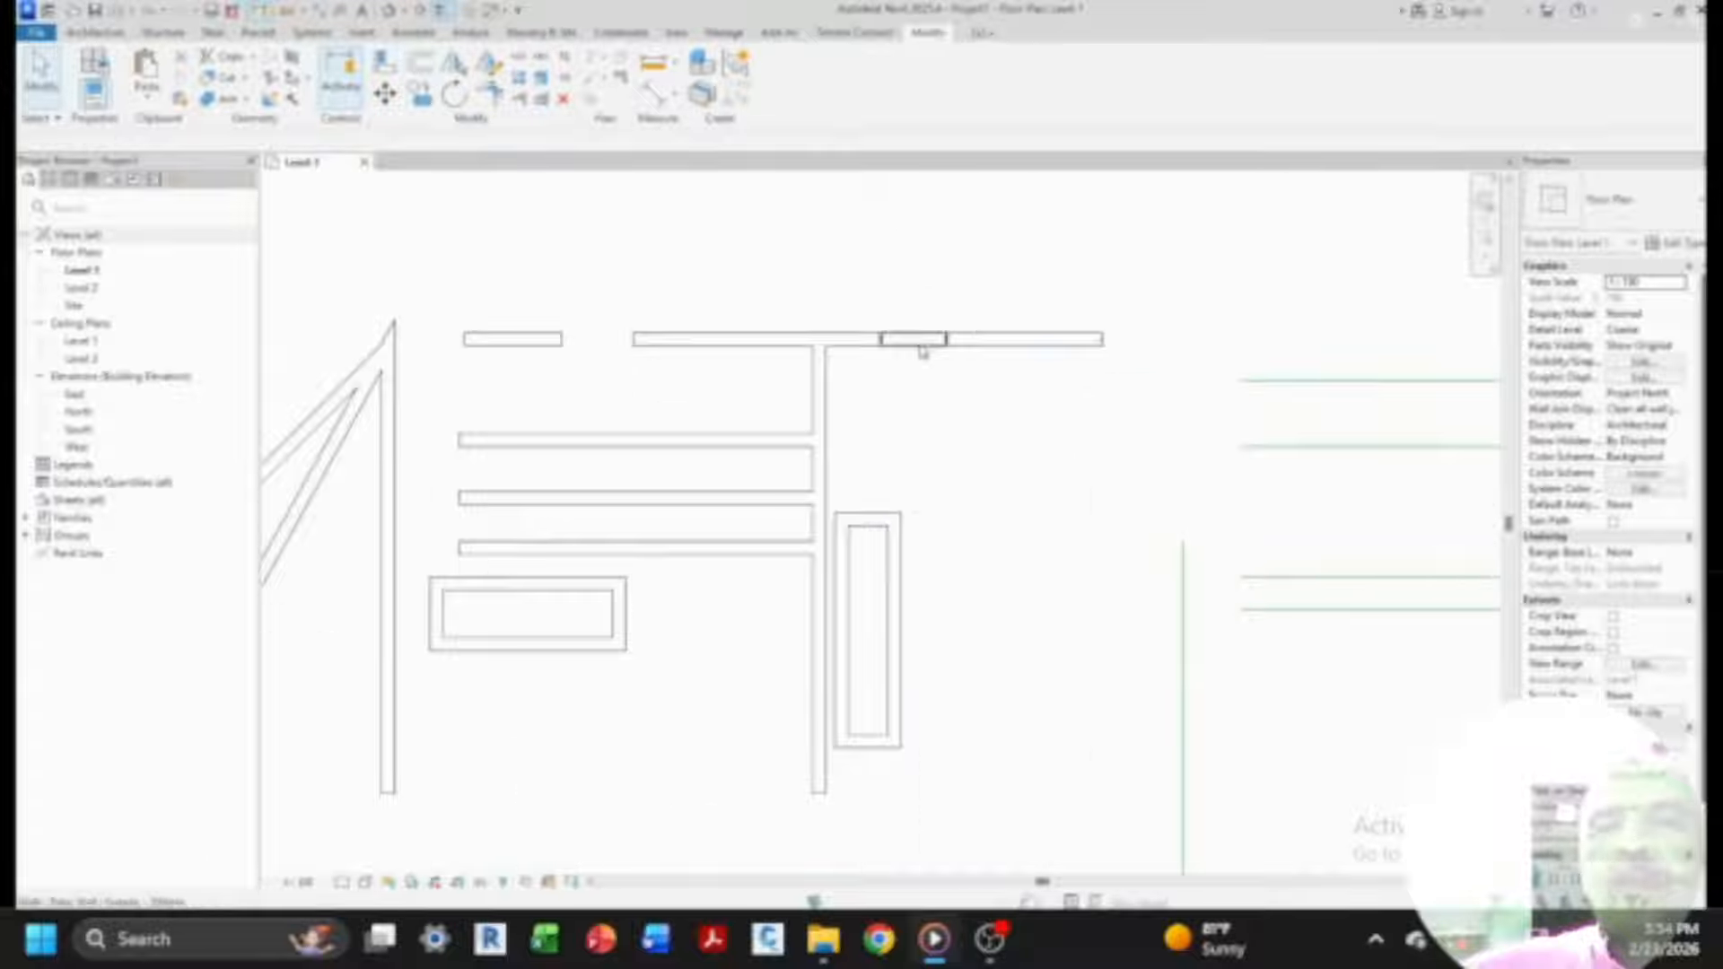
{"action": "left_click", "coordinate": [922, 349]}
{"action": "scroll", "coordinate": [914, 348], "scroll_direction": "down", "scroll_amount": 3}
{"action": "key", "text": "Escape"}
- Split the upper of the three parallel horizontal walls near its middle without a gap, and check the separated wall segments
{"action": "left_click", "coordinate": [741, 396]}
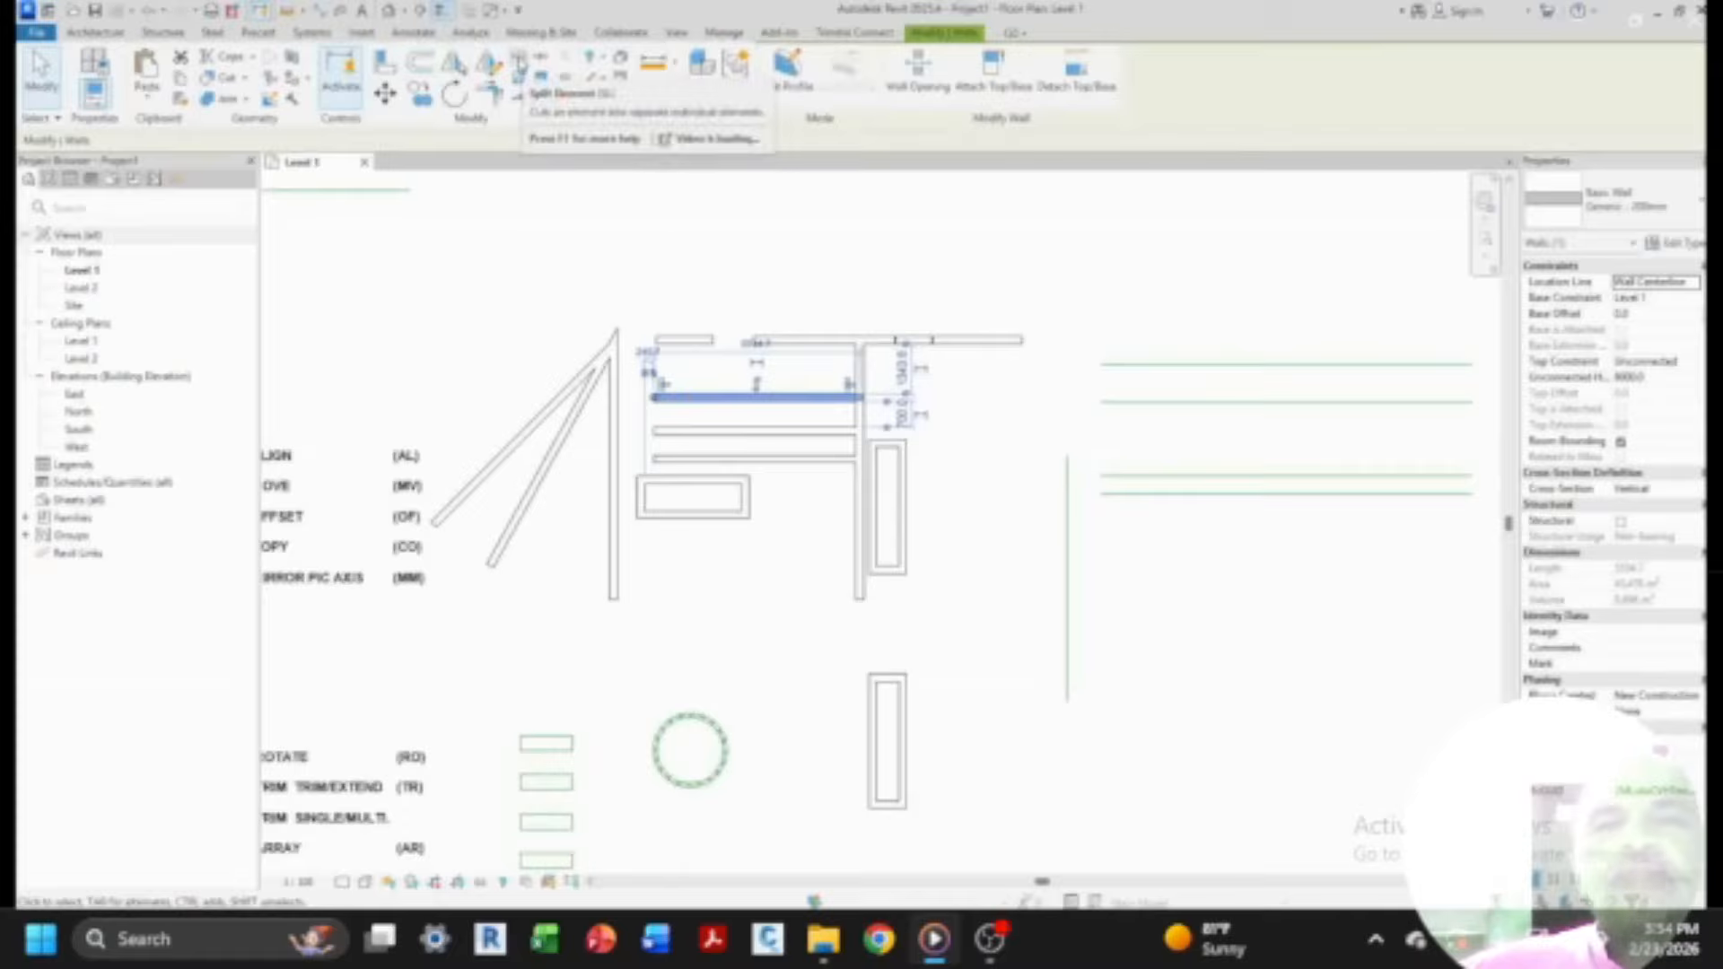
{"action": "left_click", "coordinate": [520, 63]}
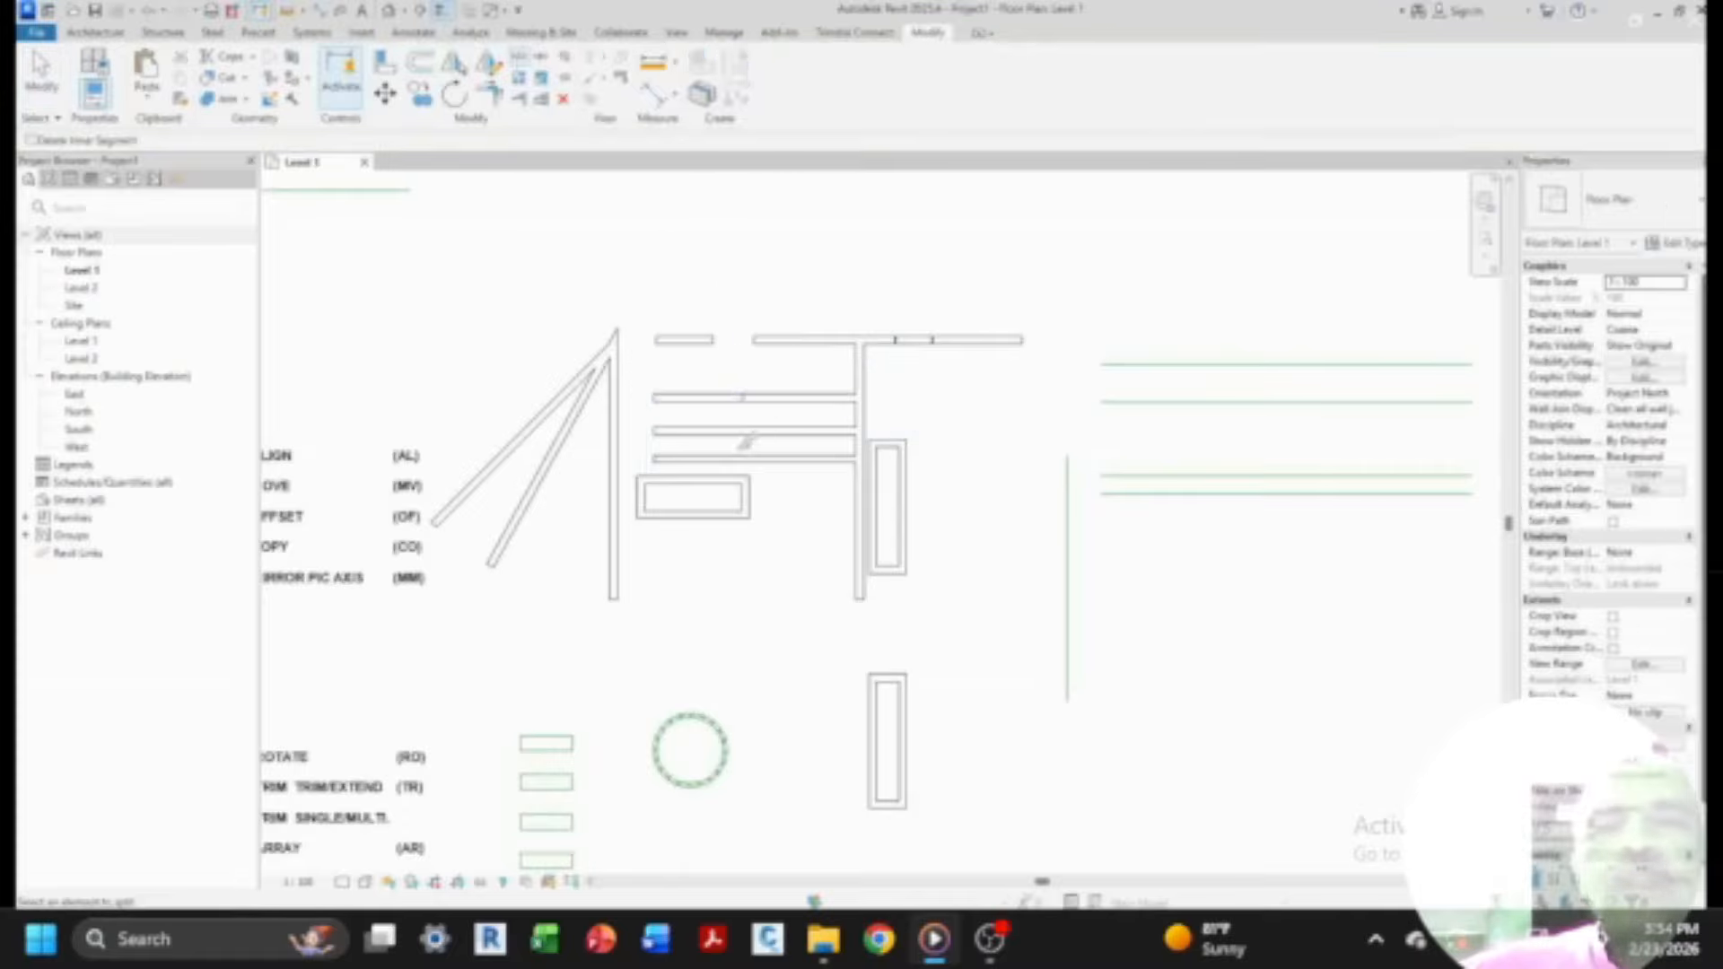
{"action": "key", "text": "Escape"}
{"action": "left_click", "coordinate": [714, 400]}
{"action": "key", "text": "Escape"}
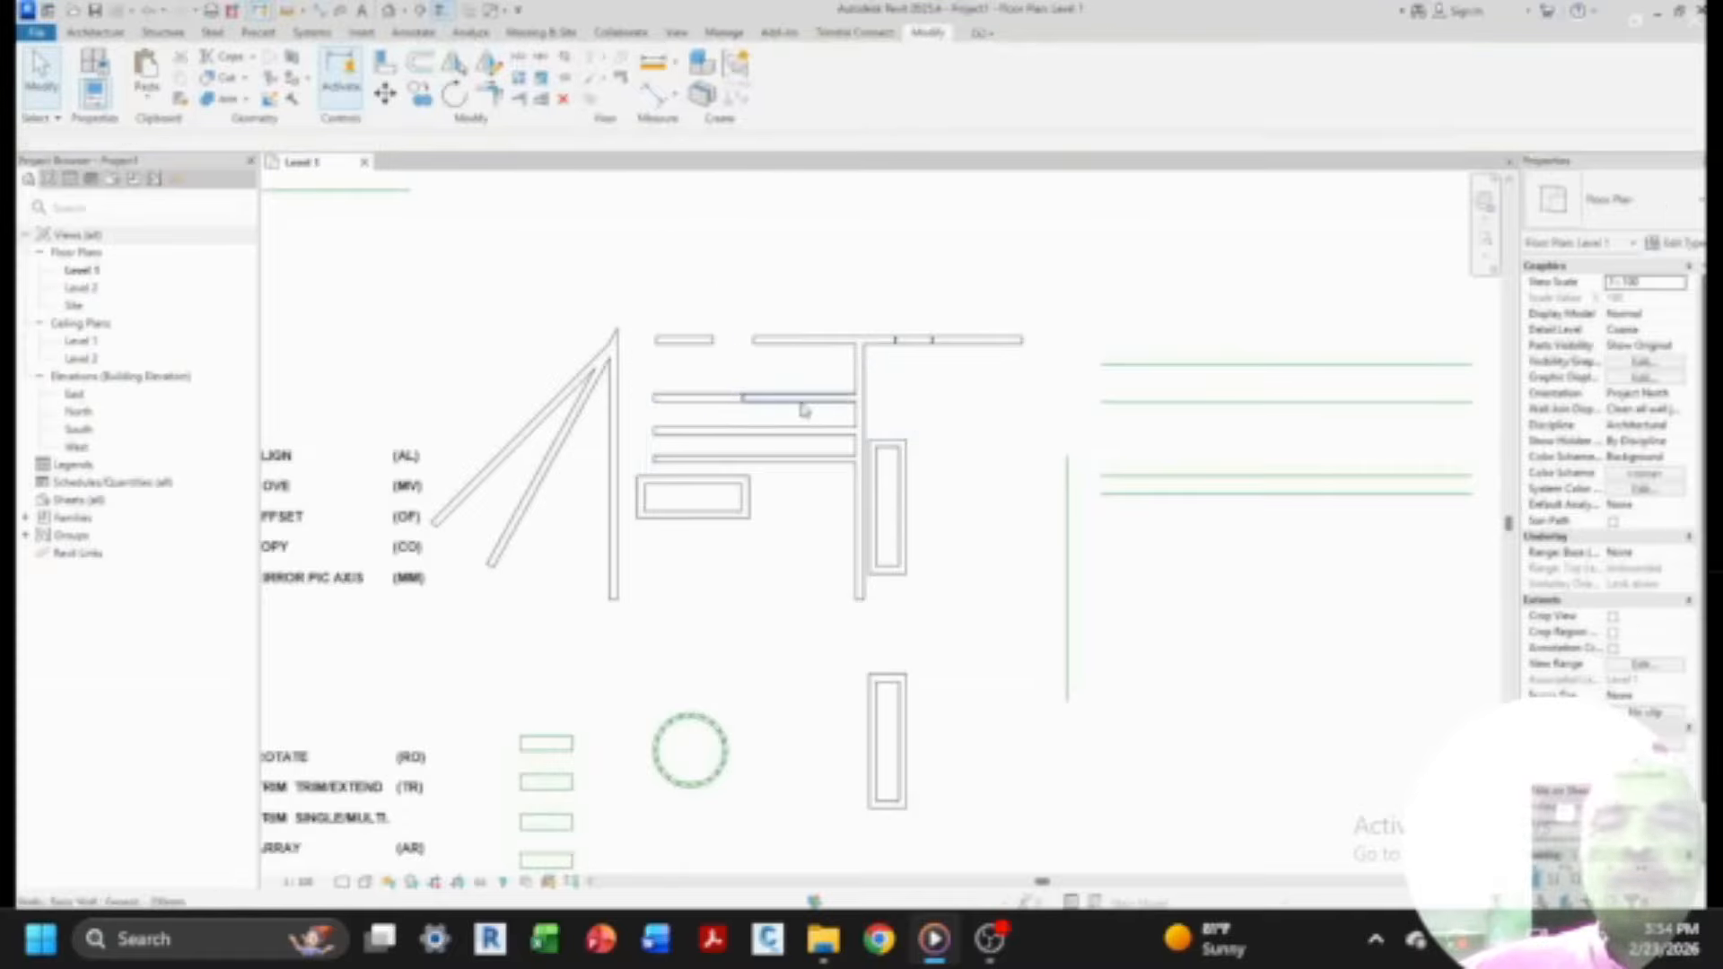
{"action": "left_click", "coordinate": [719, 399]}
{"action": "key", "text": "Escape"}
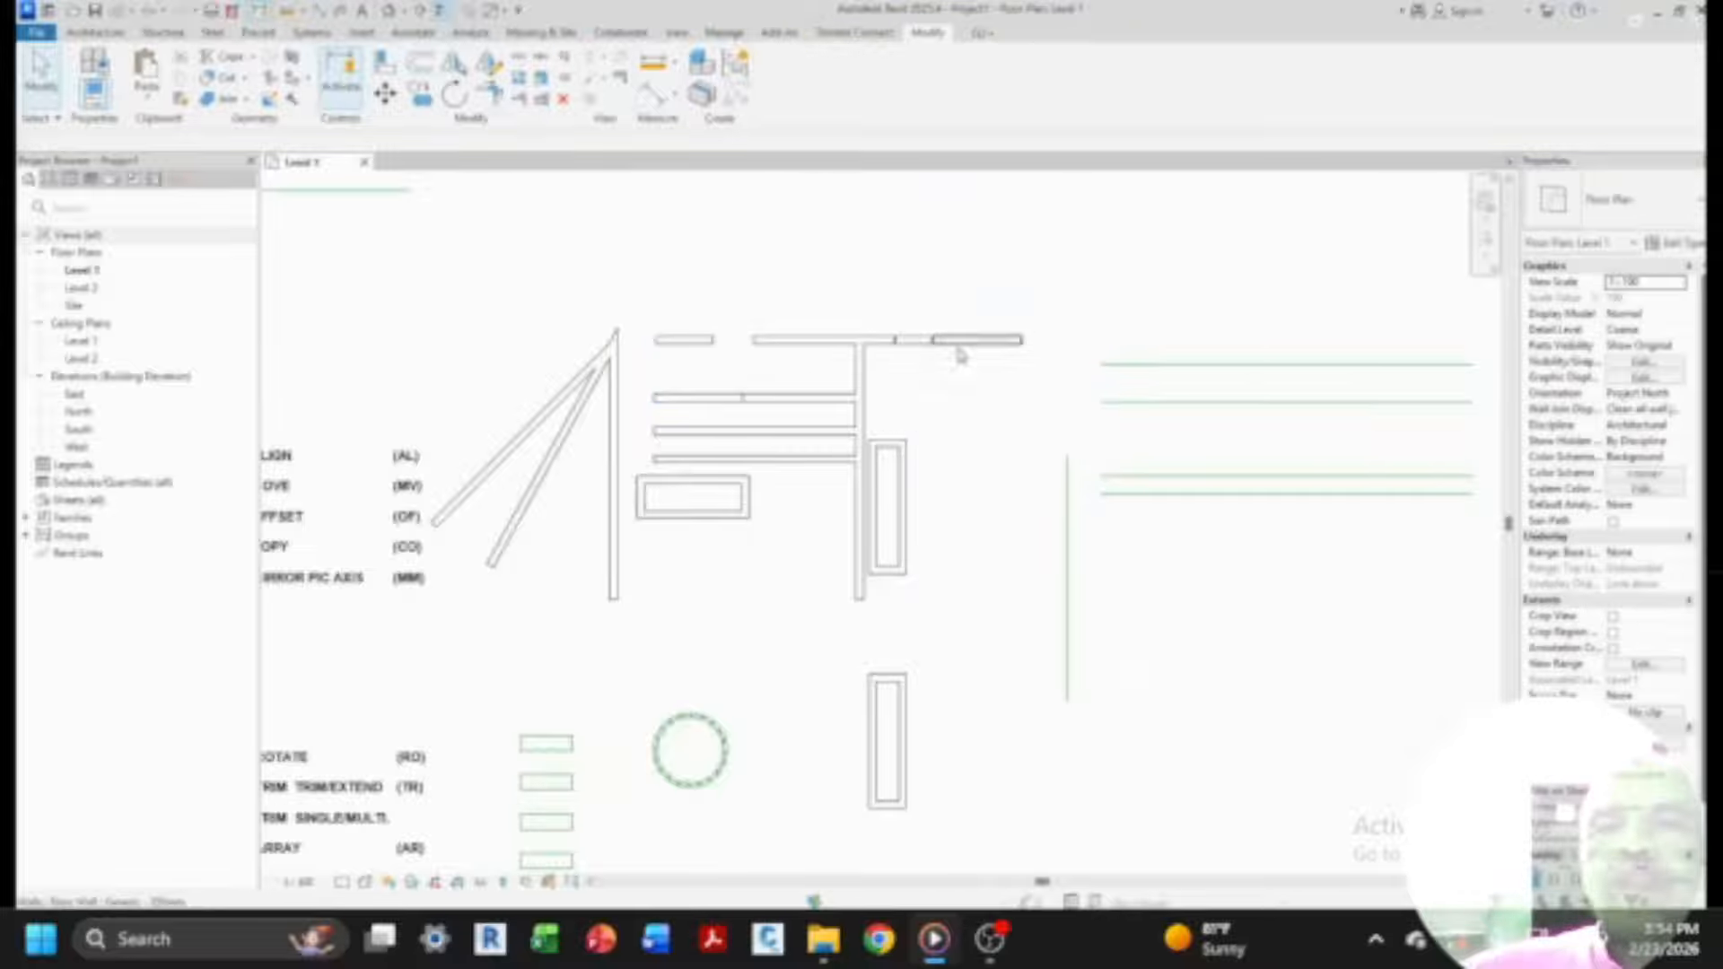
{"action": "left_click", "coordinate": [912, 339]}
{"action": "key", "text": "Escape"}
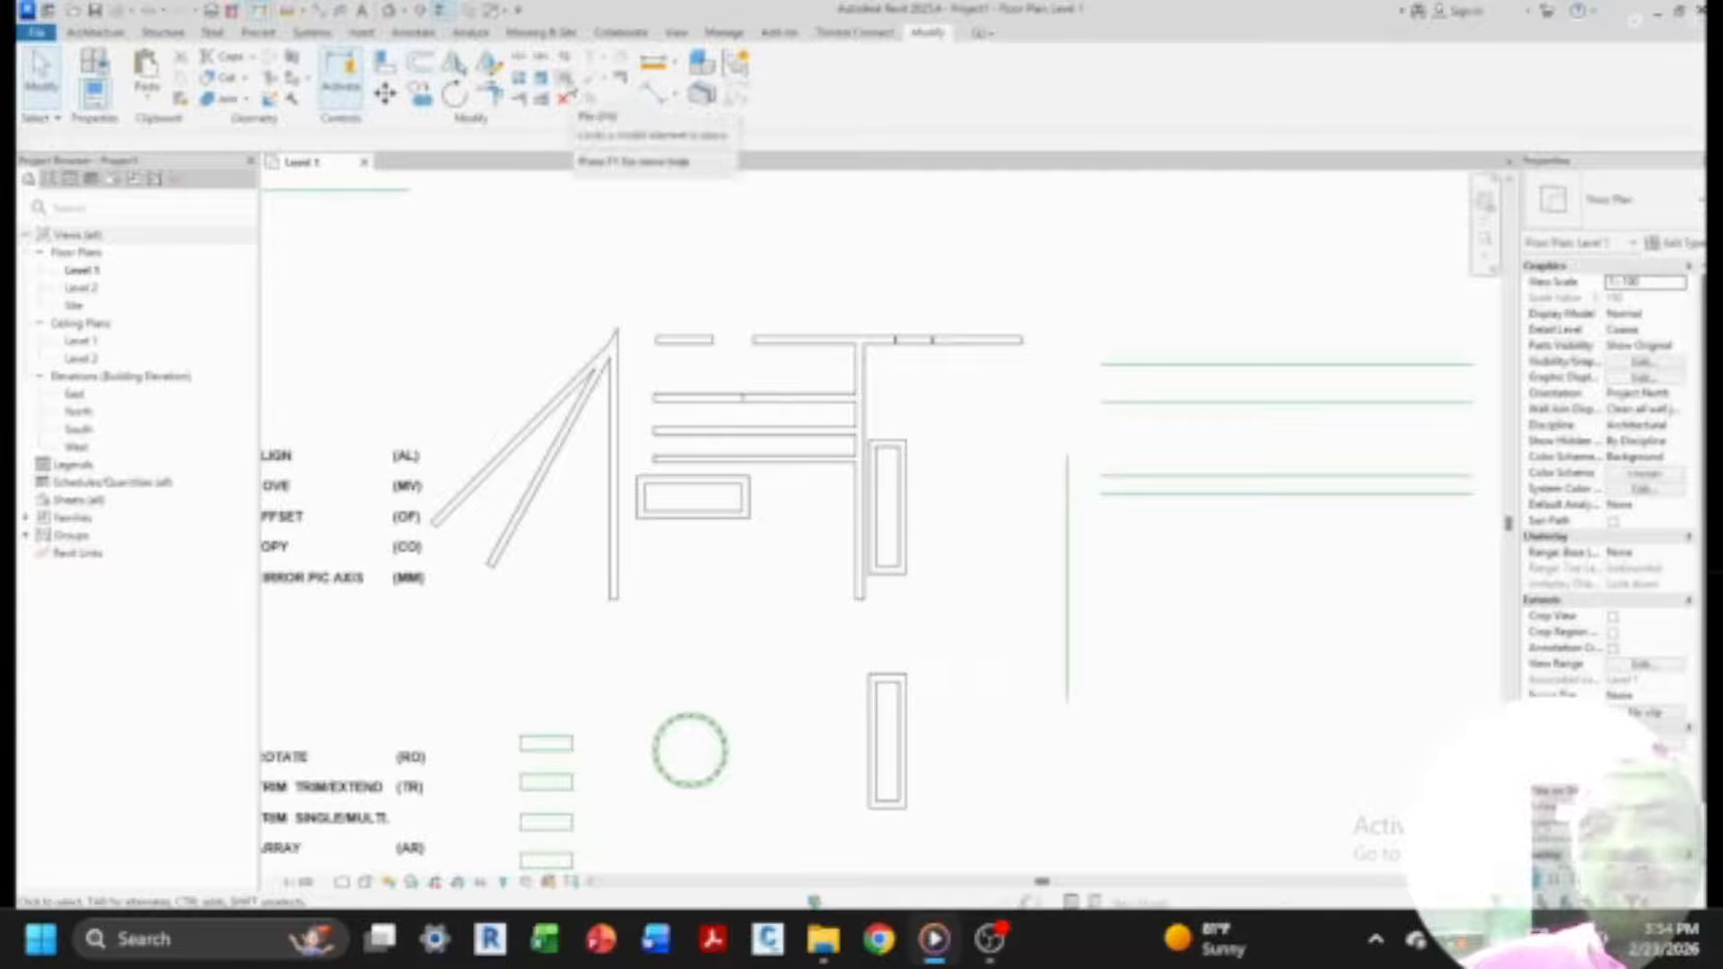
- Pin the middle of the three parallel horizontal walls and reselect it to check its pin
{"action": "left_click", "coordinate": [711, 432]}
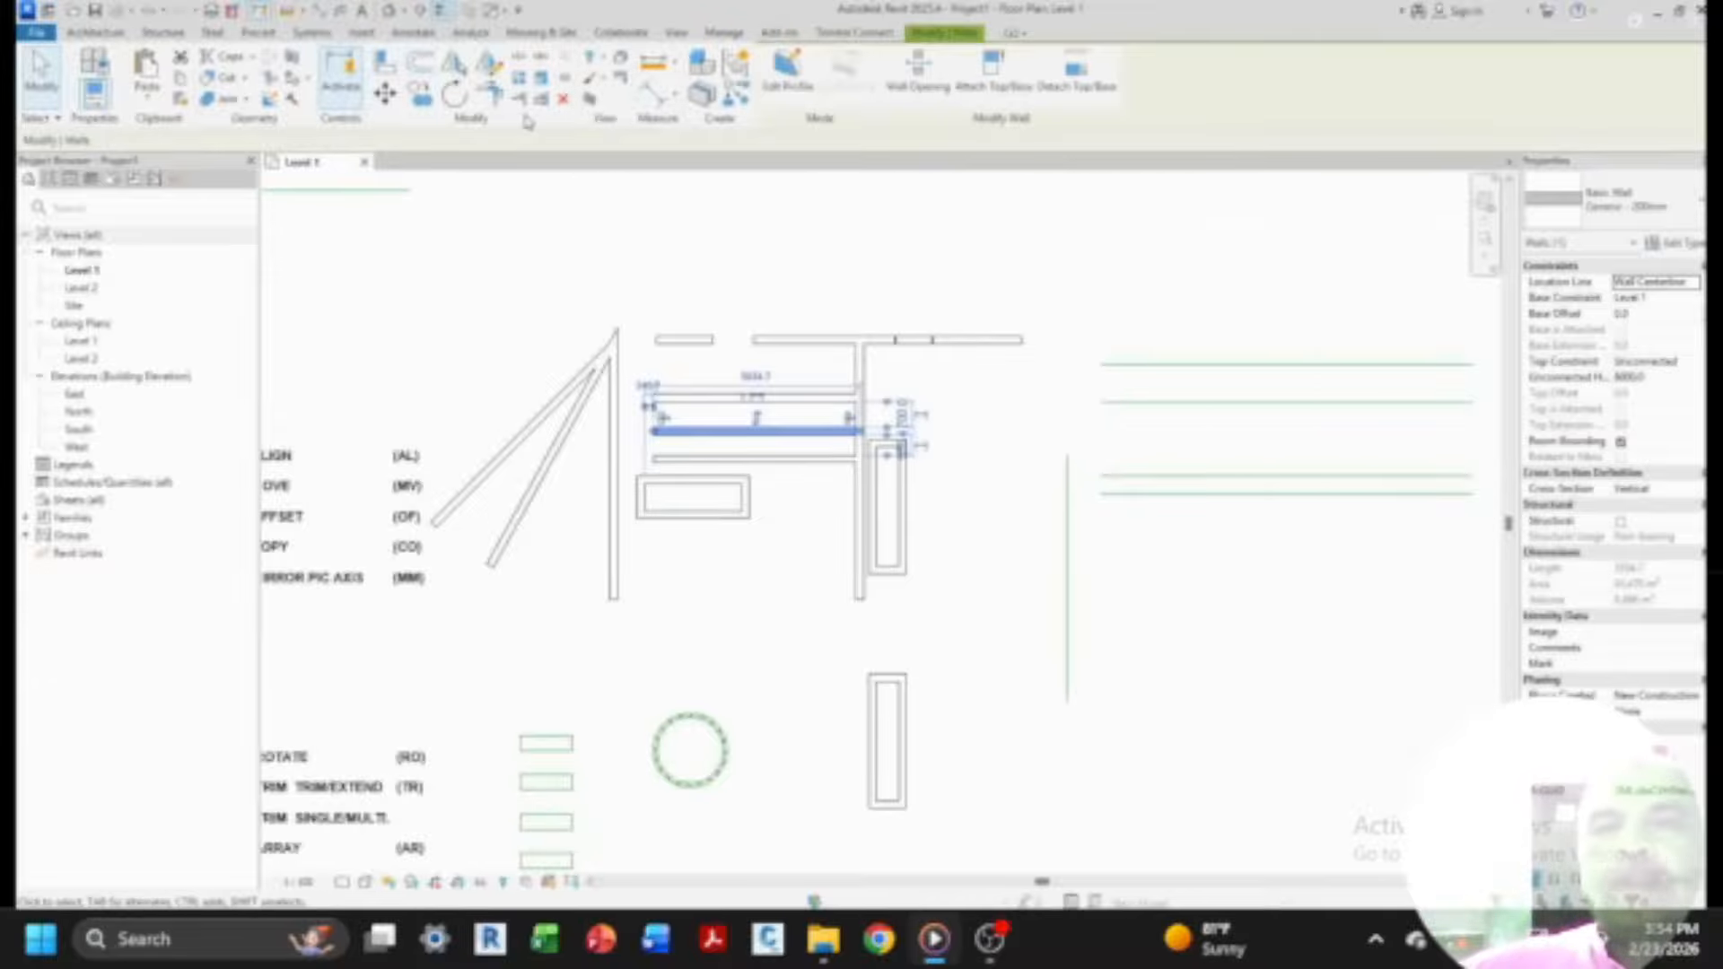
{"action": "left_click", "coordinate": [827, 604]}
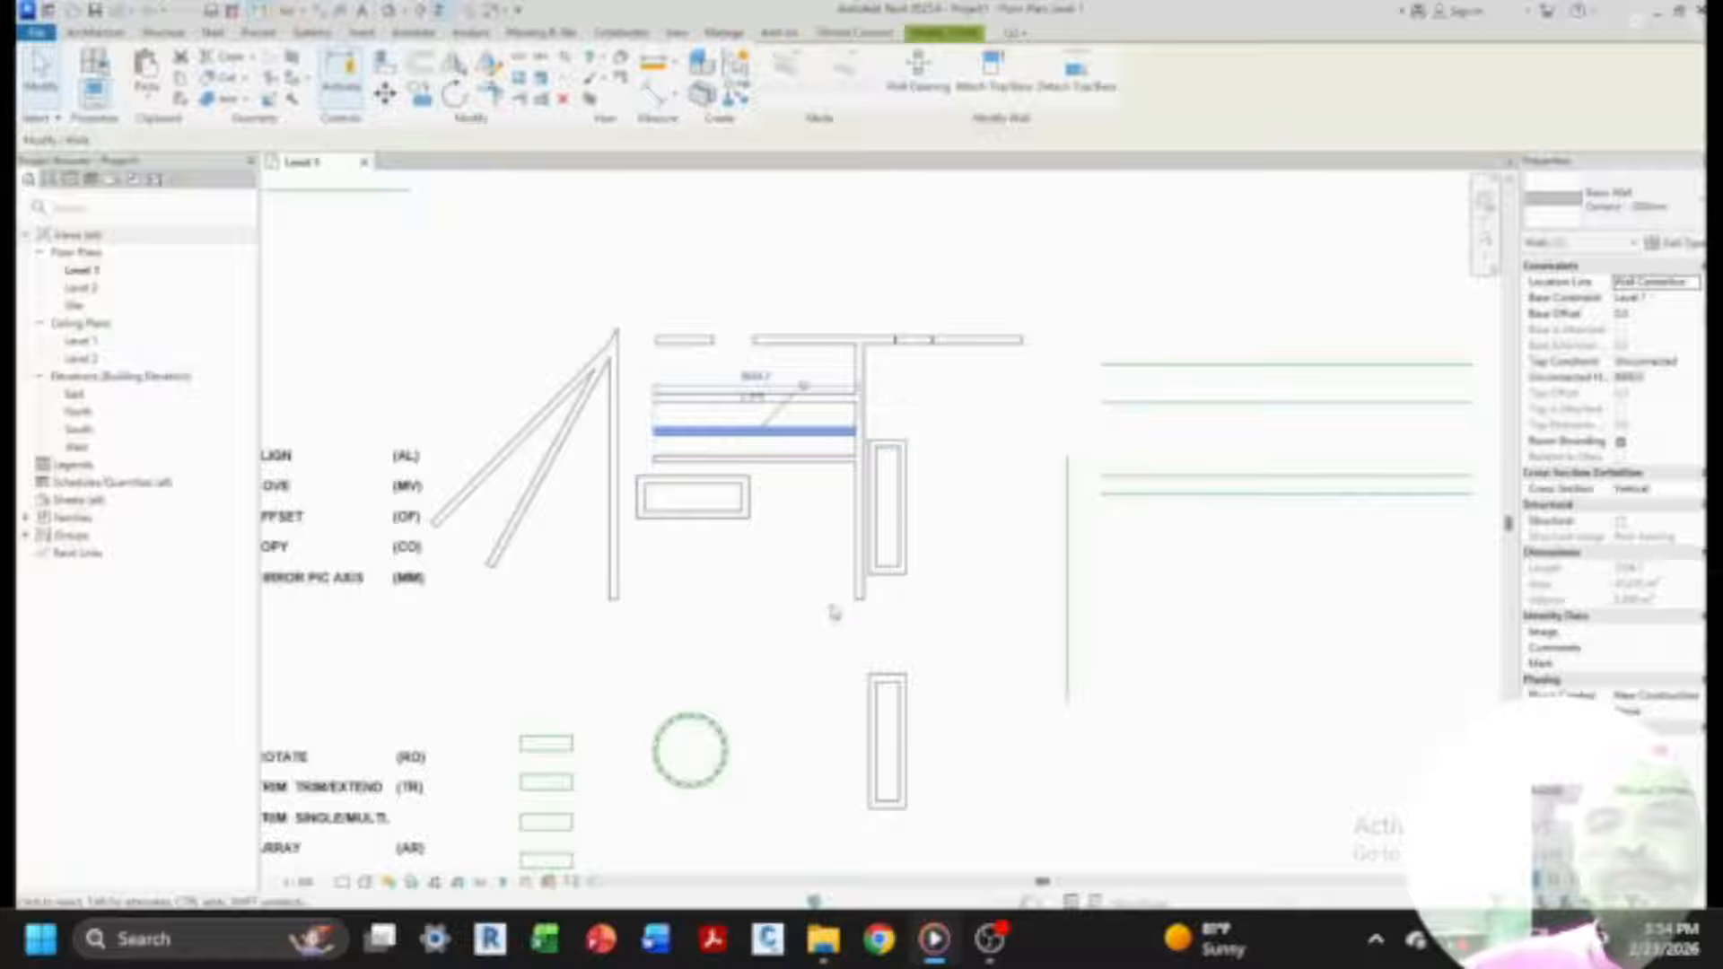
{"action": "left_click", "coordinate": [776, 437]}
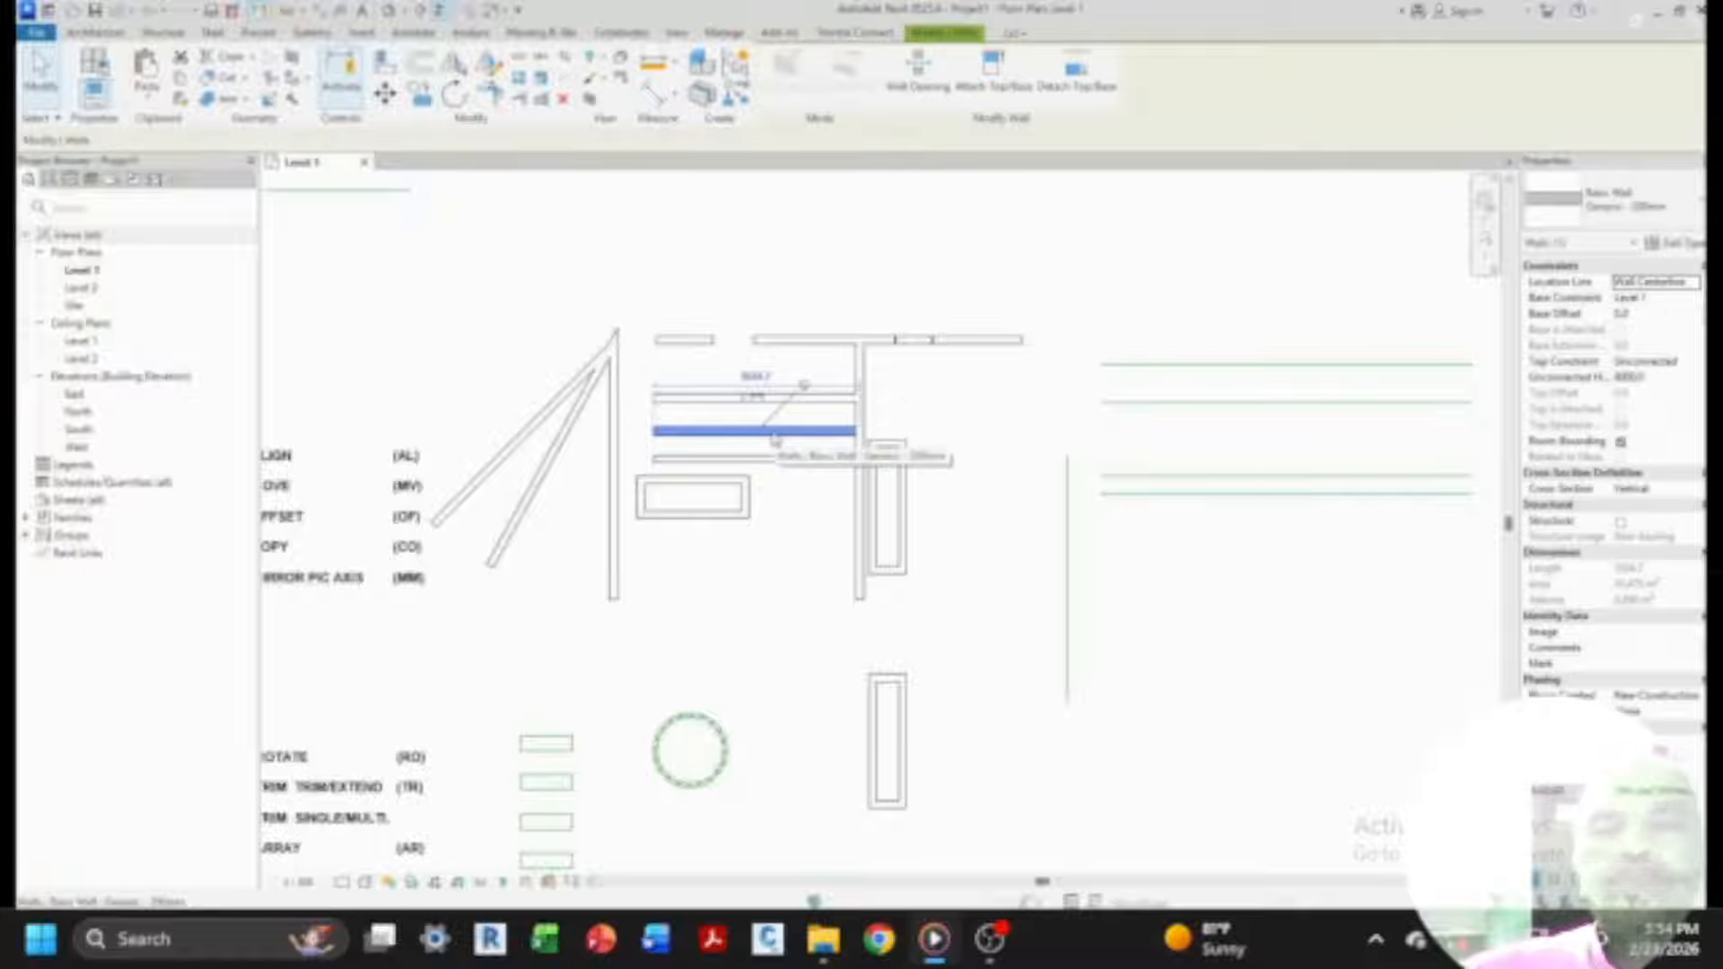
{"action": "left_click", "coordinate": [772, 596]}
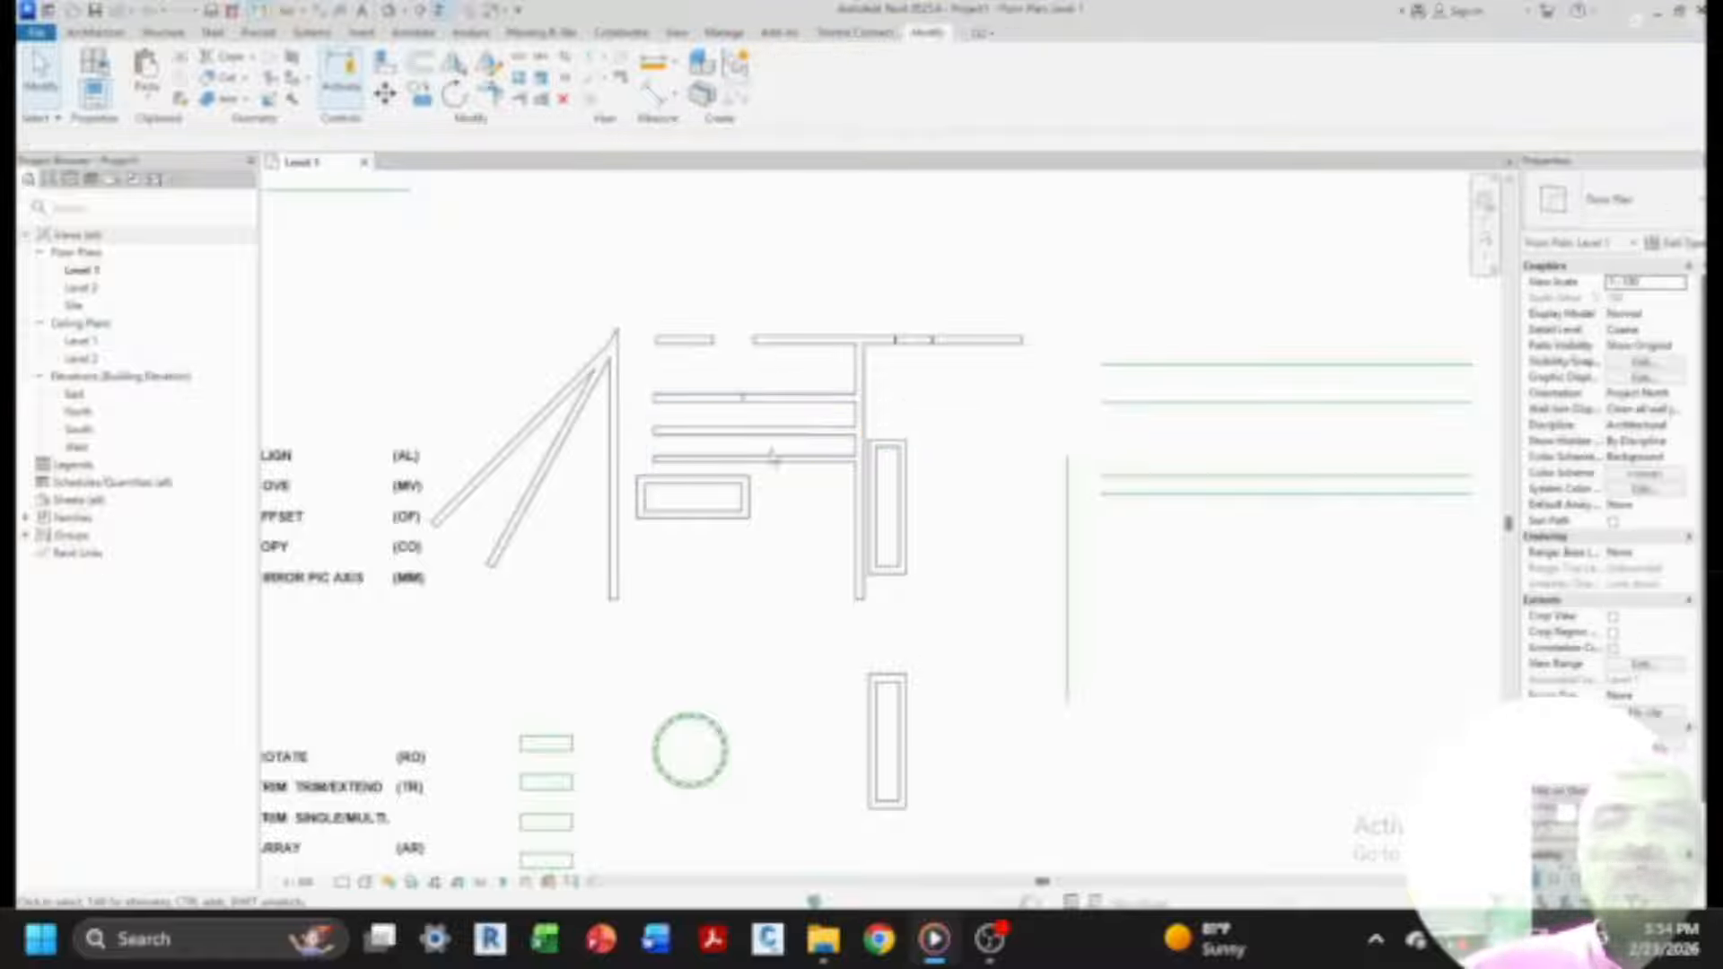
- Unpin the middle of the three parallel horizontal walls and delete it
{"action": "left_click", "coordinate": [775, 429]}
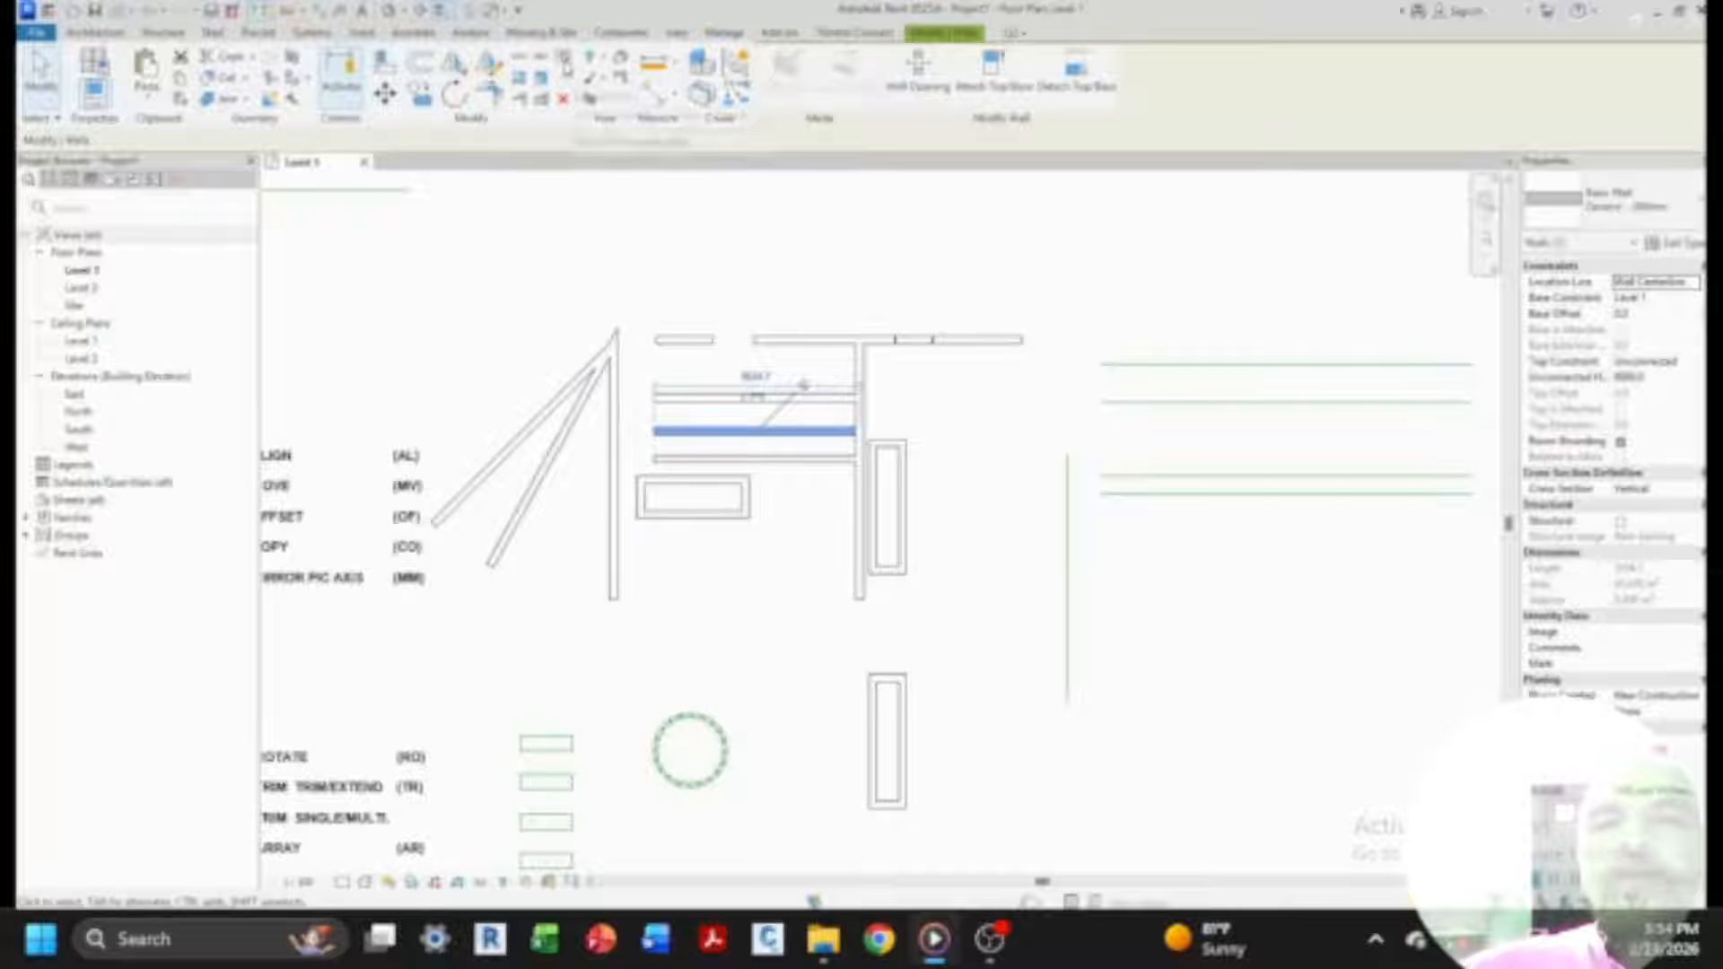
{"action": "left_click", "coordinate": [567, 64]}
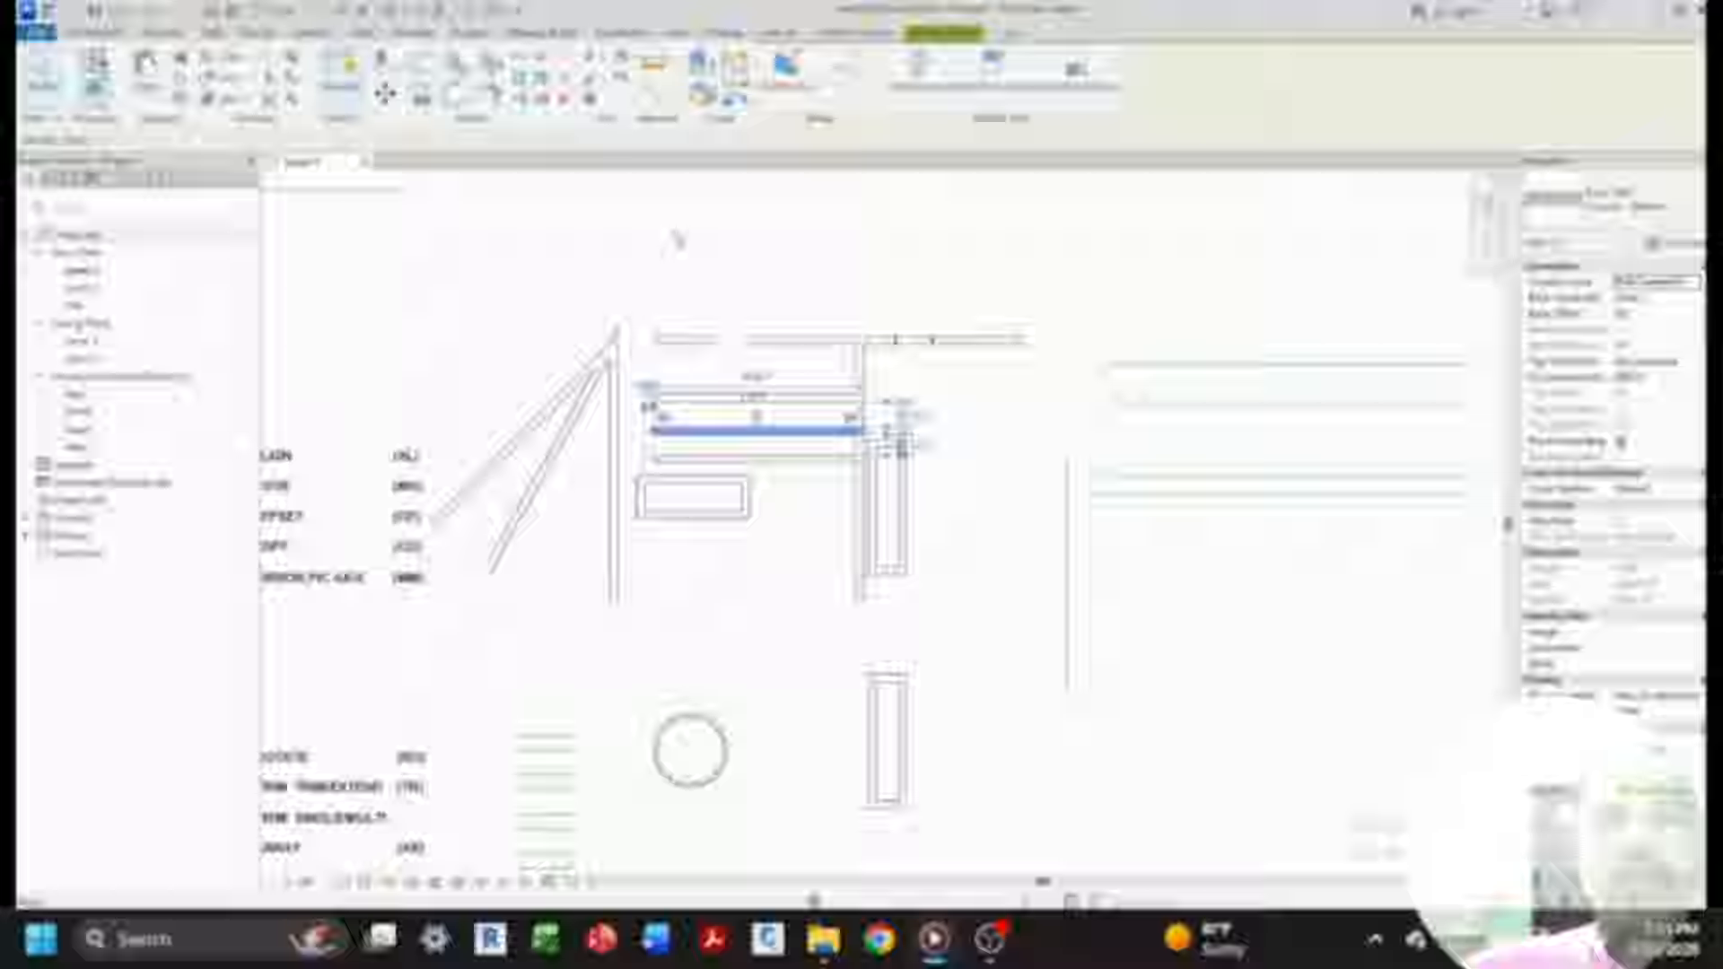
{"action": "left_click", "coordinate": [758, 536]}
{"action": "left_click", "coordinate": [769, 433]}
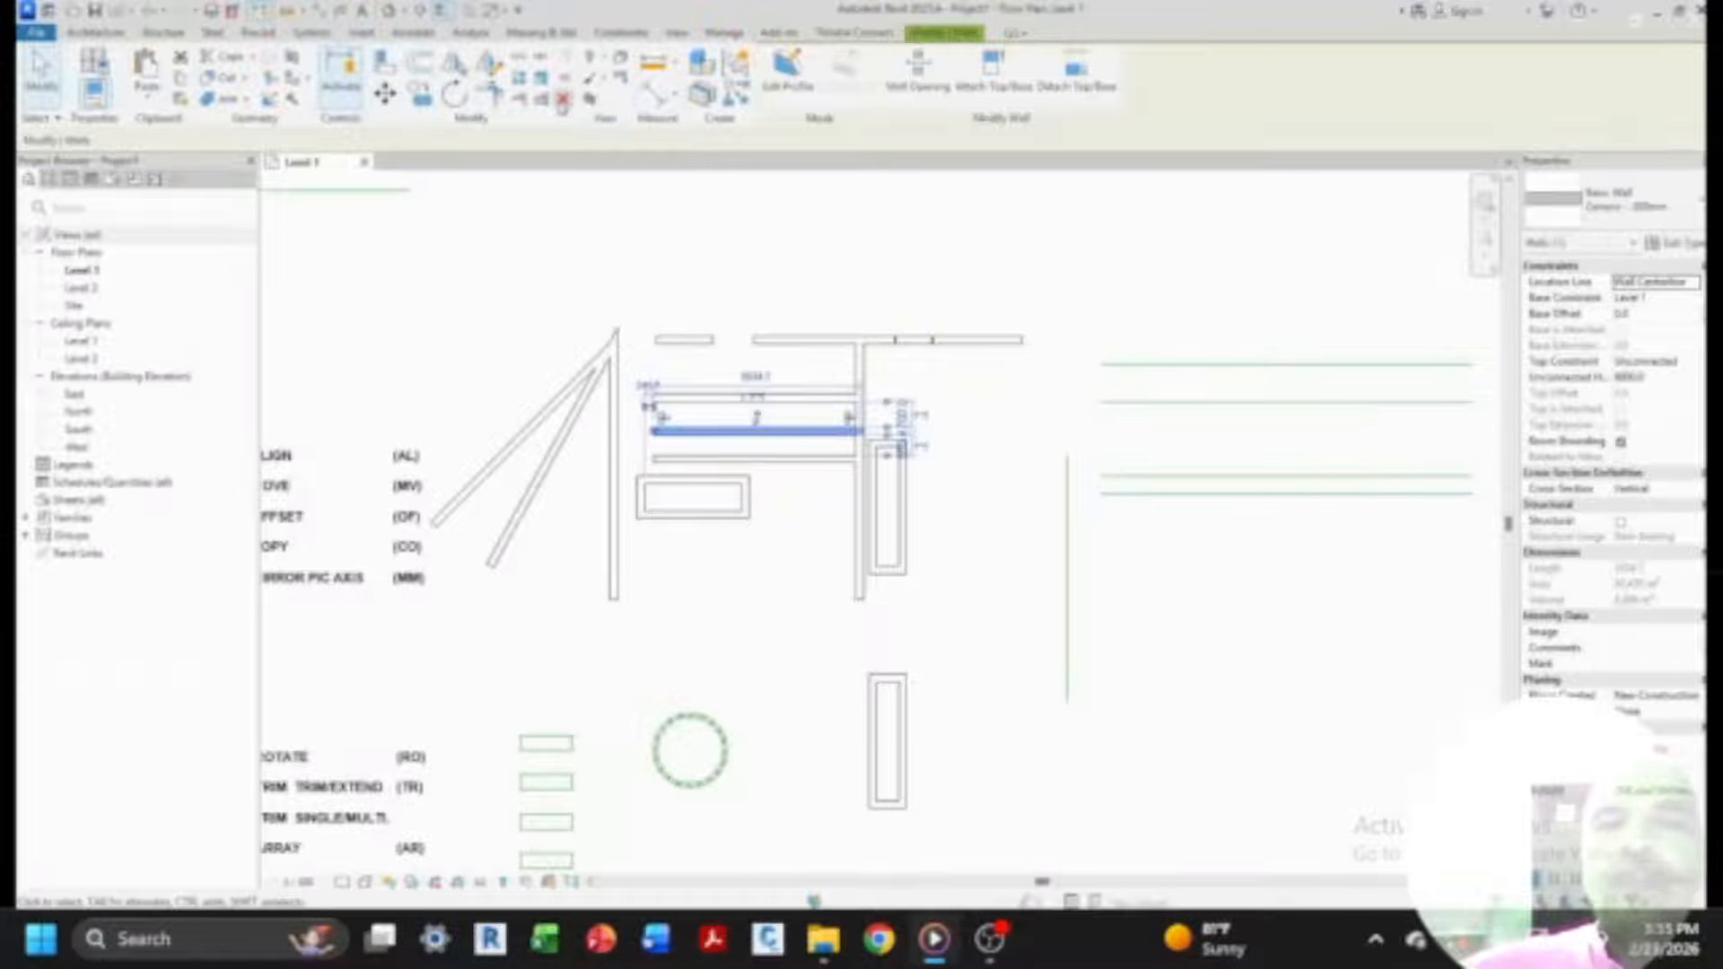
{"action": "left_click", "coordinate": [562, 99]}
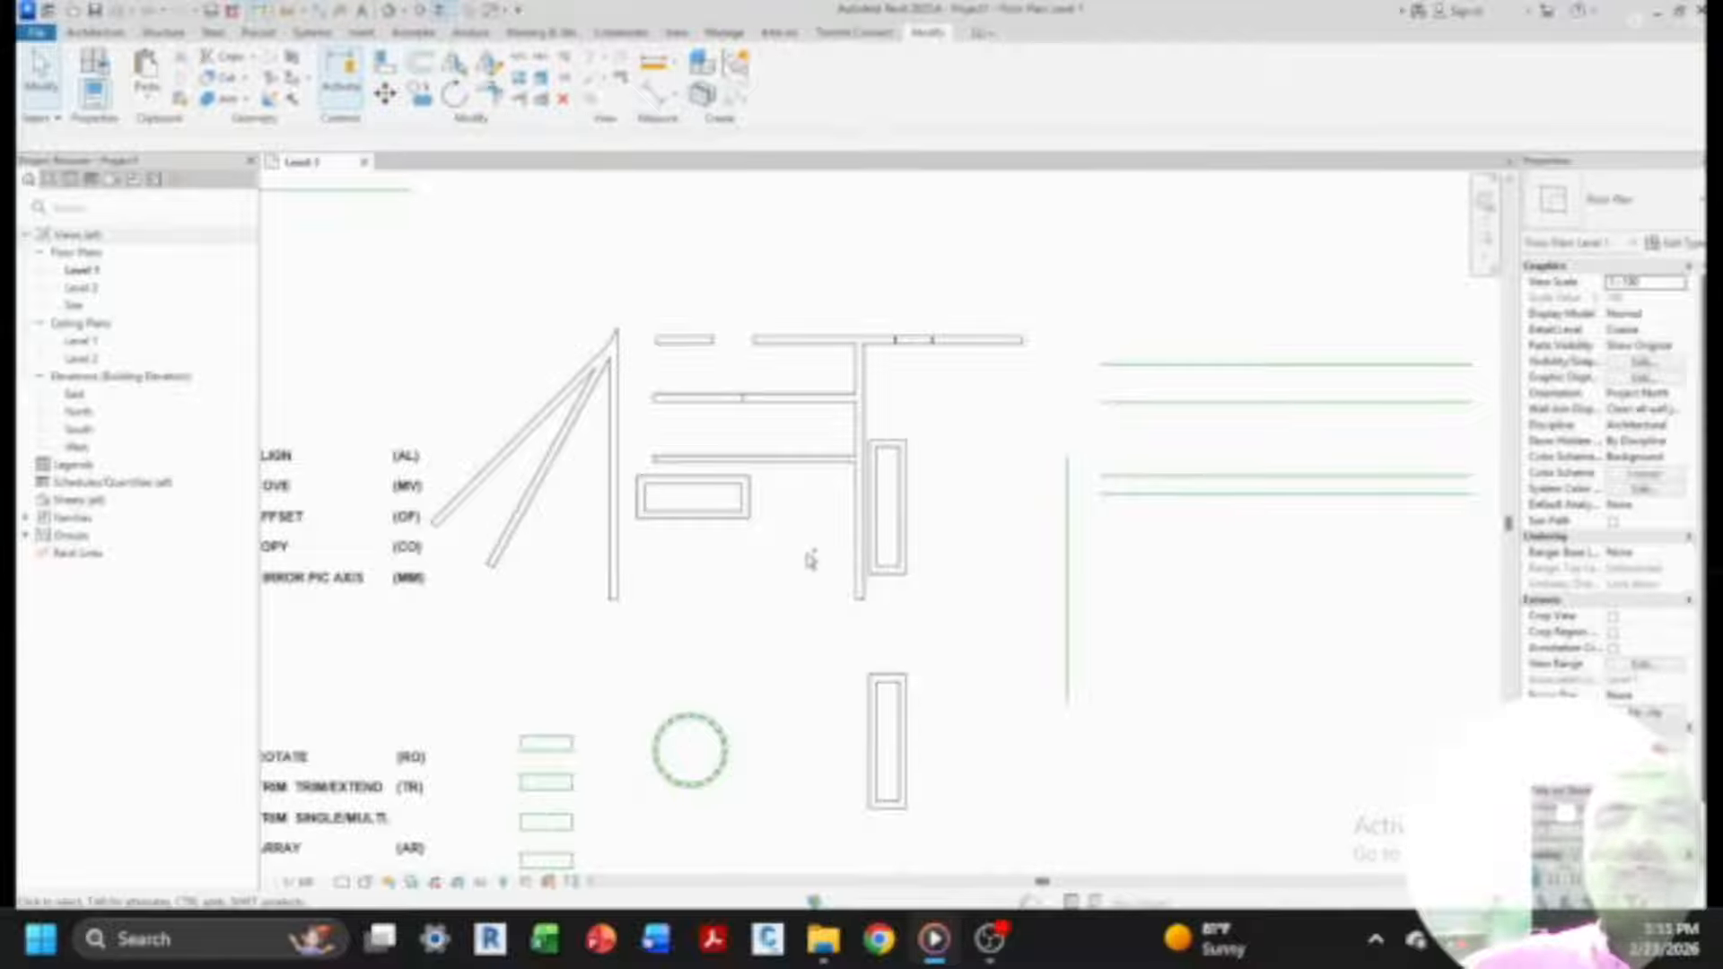
- Review all three text groups of Modify tools, from Align to Pin, Unpin and Delete, alongside the finished sample walls and lines
{"action": "scroll", "coordinate": [810, 560], "scroll_direction": "down", "scroll_amount": 5}
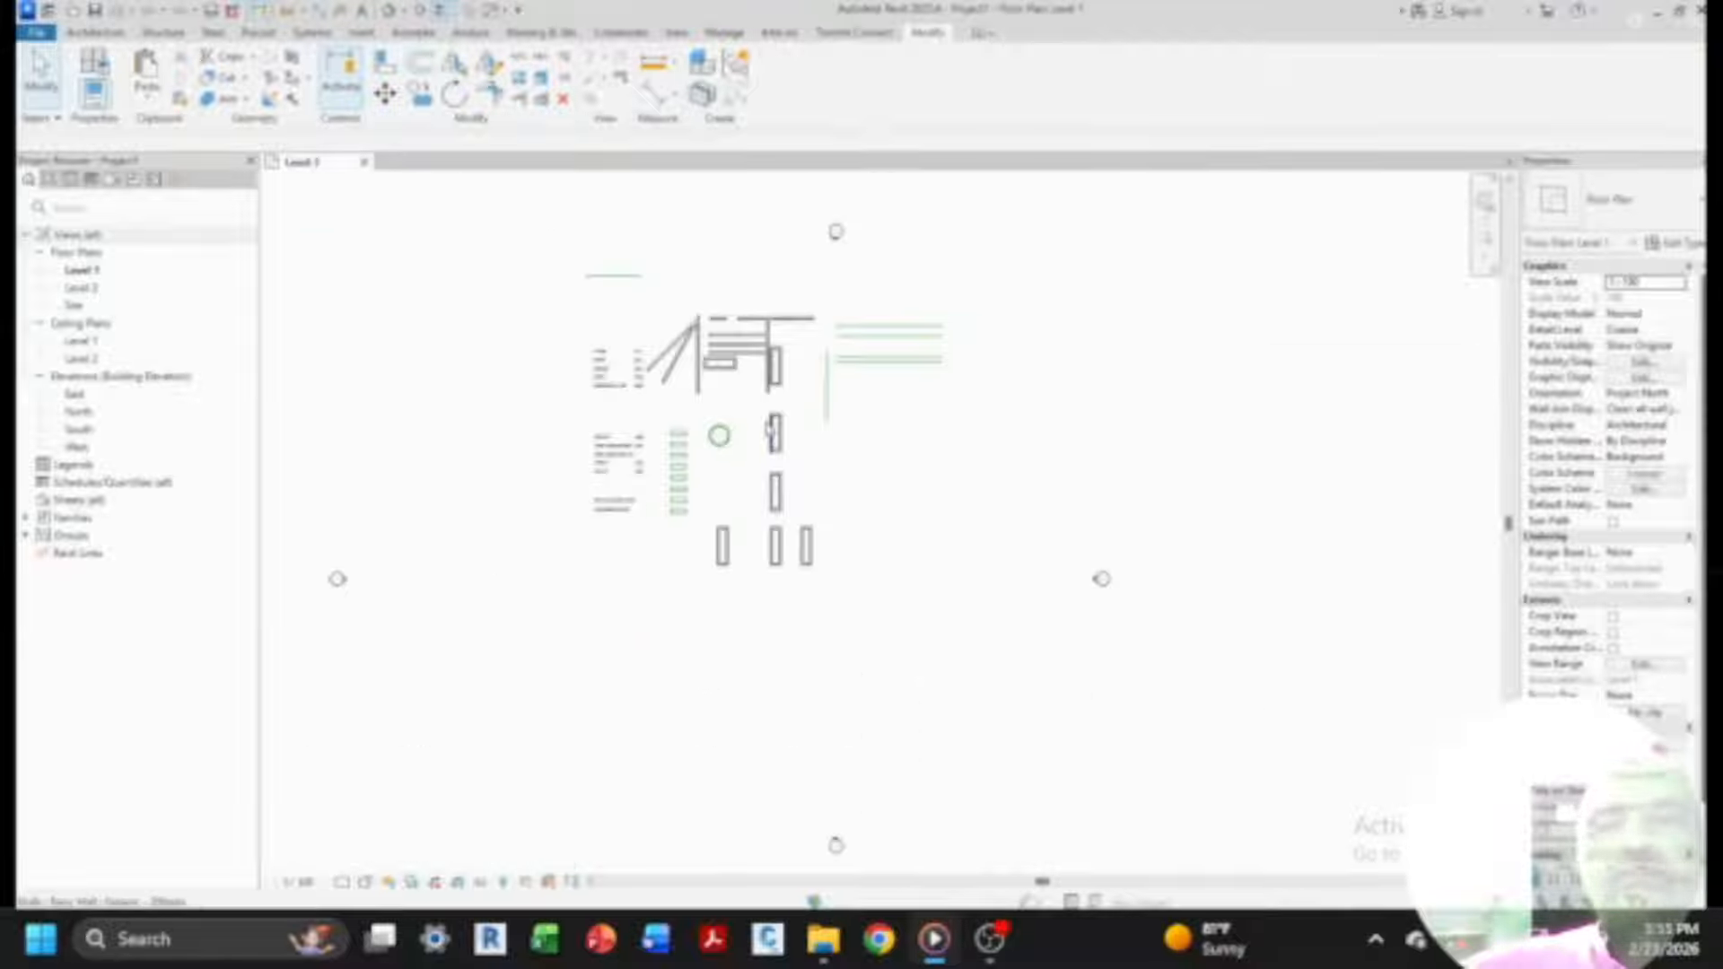
{"action": "scroll", "coordinate": [734, 465], "scroll_direction": "up", "scroll_amount": 2}
{"action": "scroll", "coordinate": [742, 594], "scroll_direction": "down", "scroll_amount": 2}
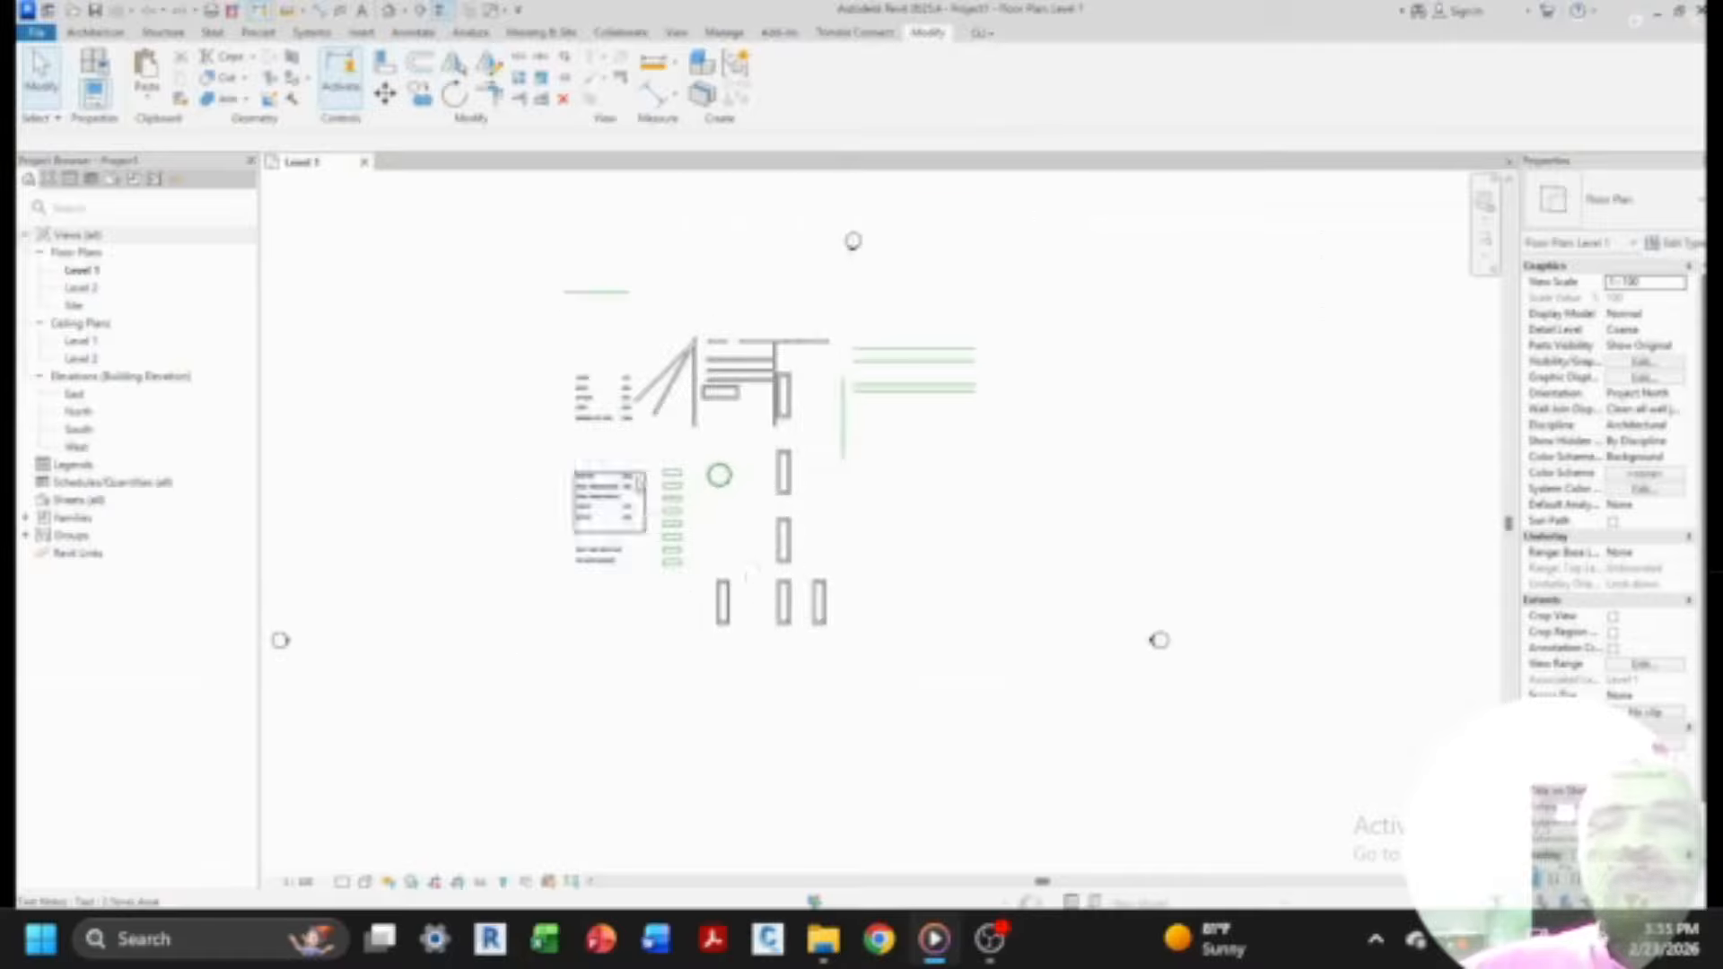
{"action": "scroll", "coordinate": [623, 440], "scroll_direction": "up", "scroll_amount": 4}
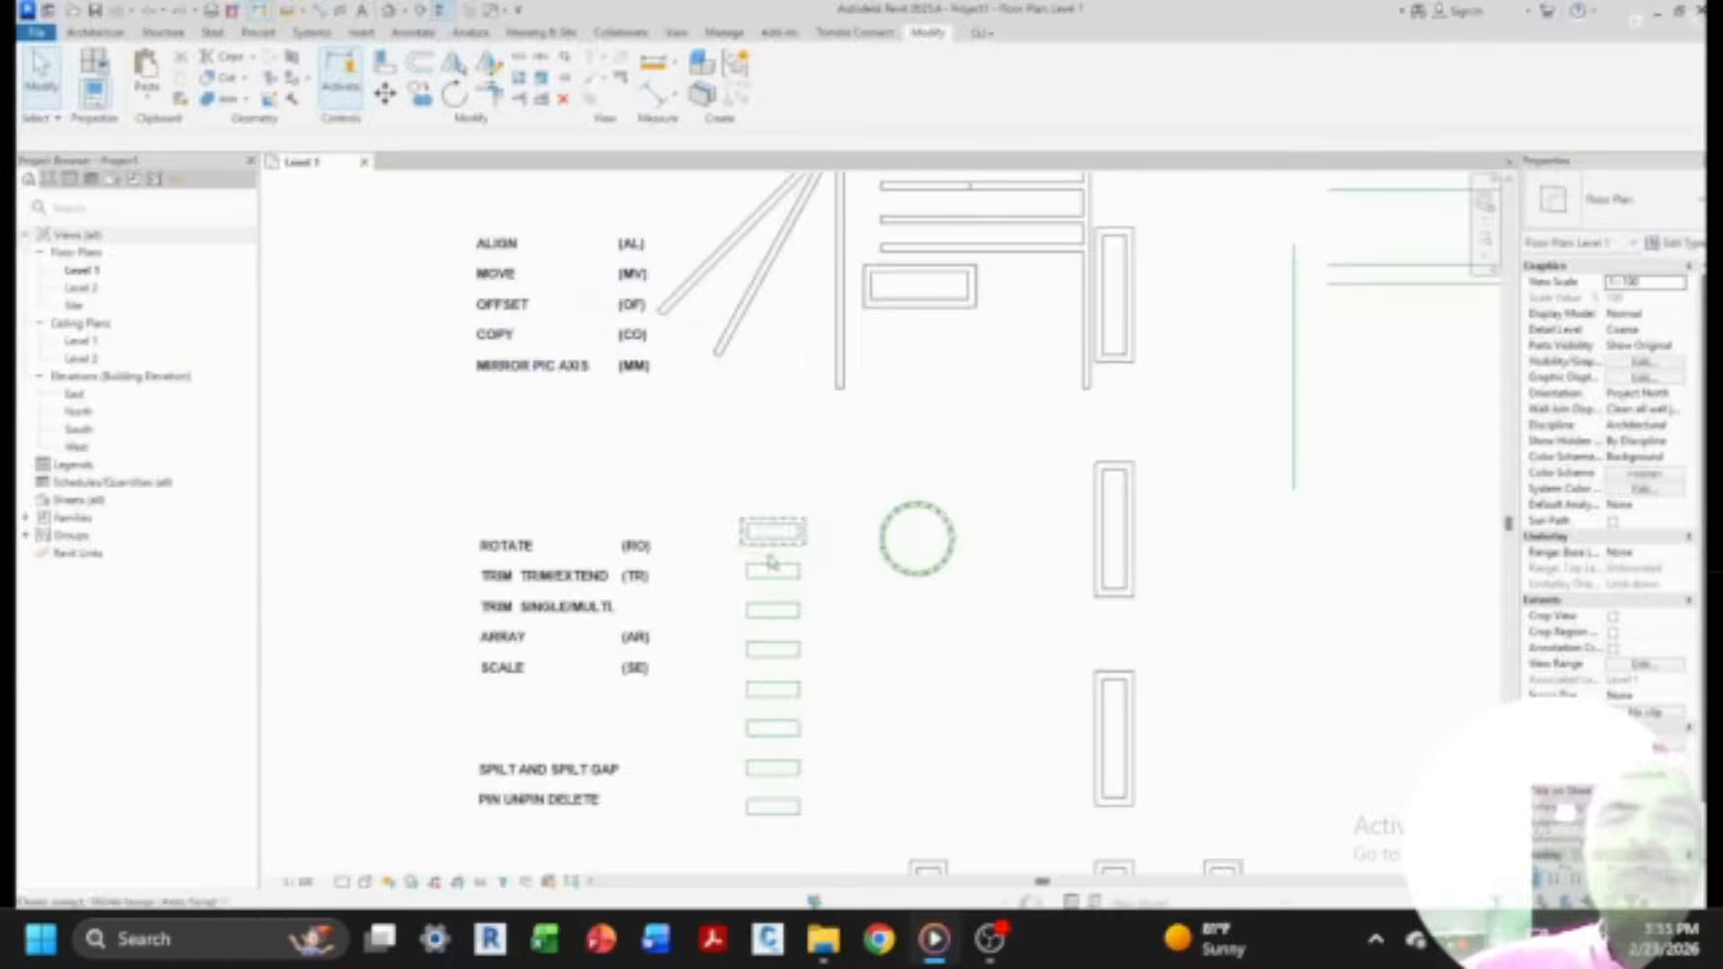
{"action": "left_click", "coordinate": [497, 257]}
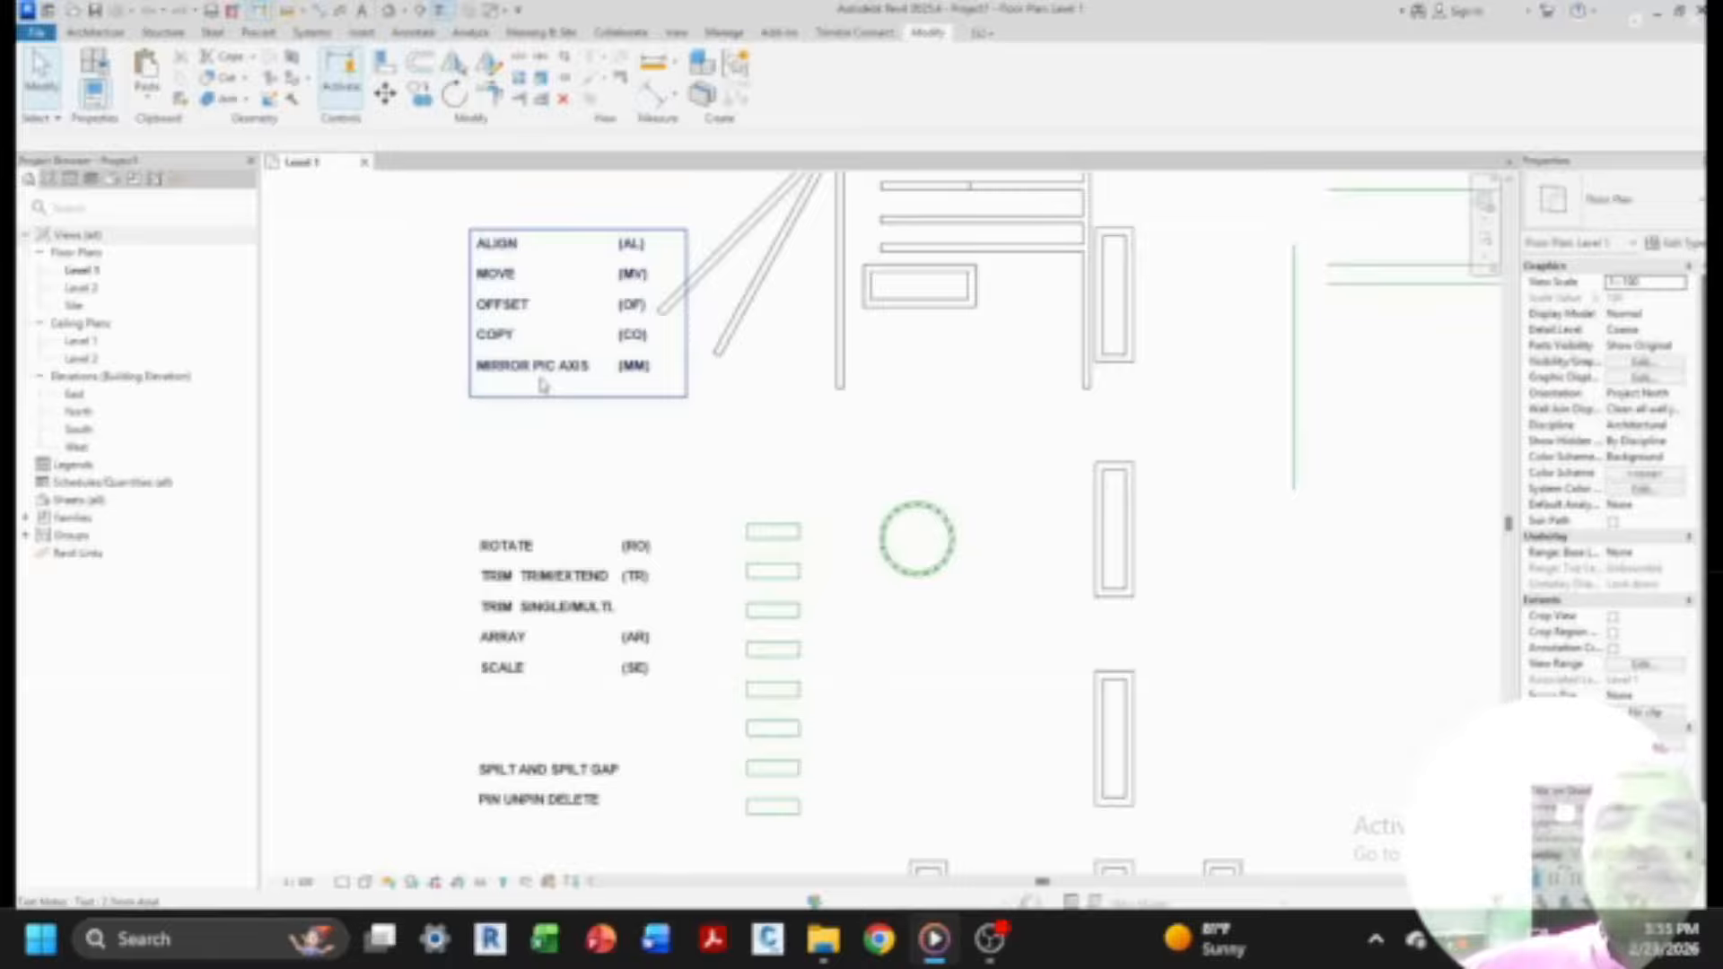
{"action": "scroll", "coordinate": [468, 313], "scroll_direction": "down", "scroll_amount": 1}
{"action": "left_click", "coordinate": [493, 544]}
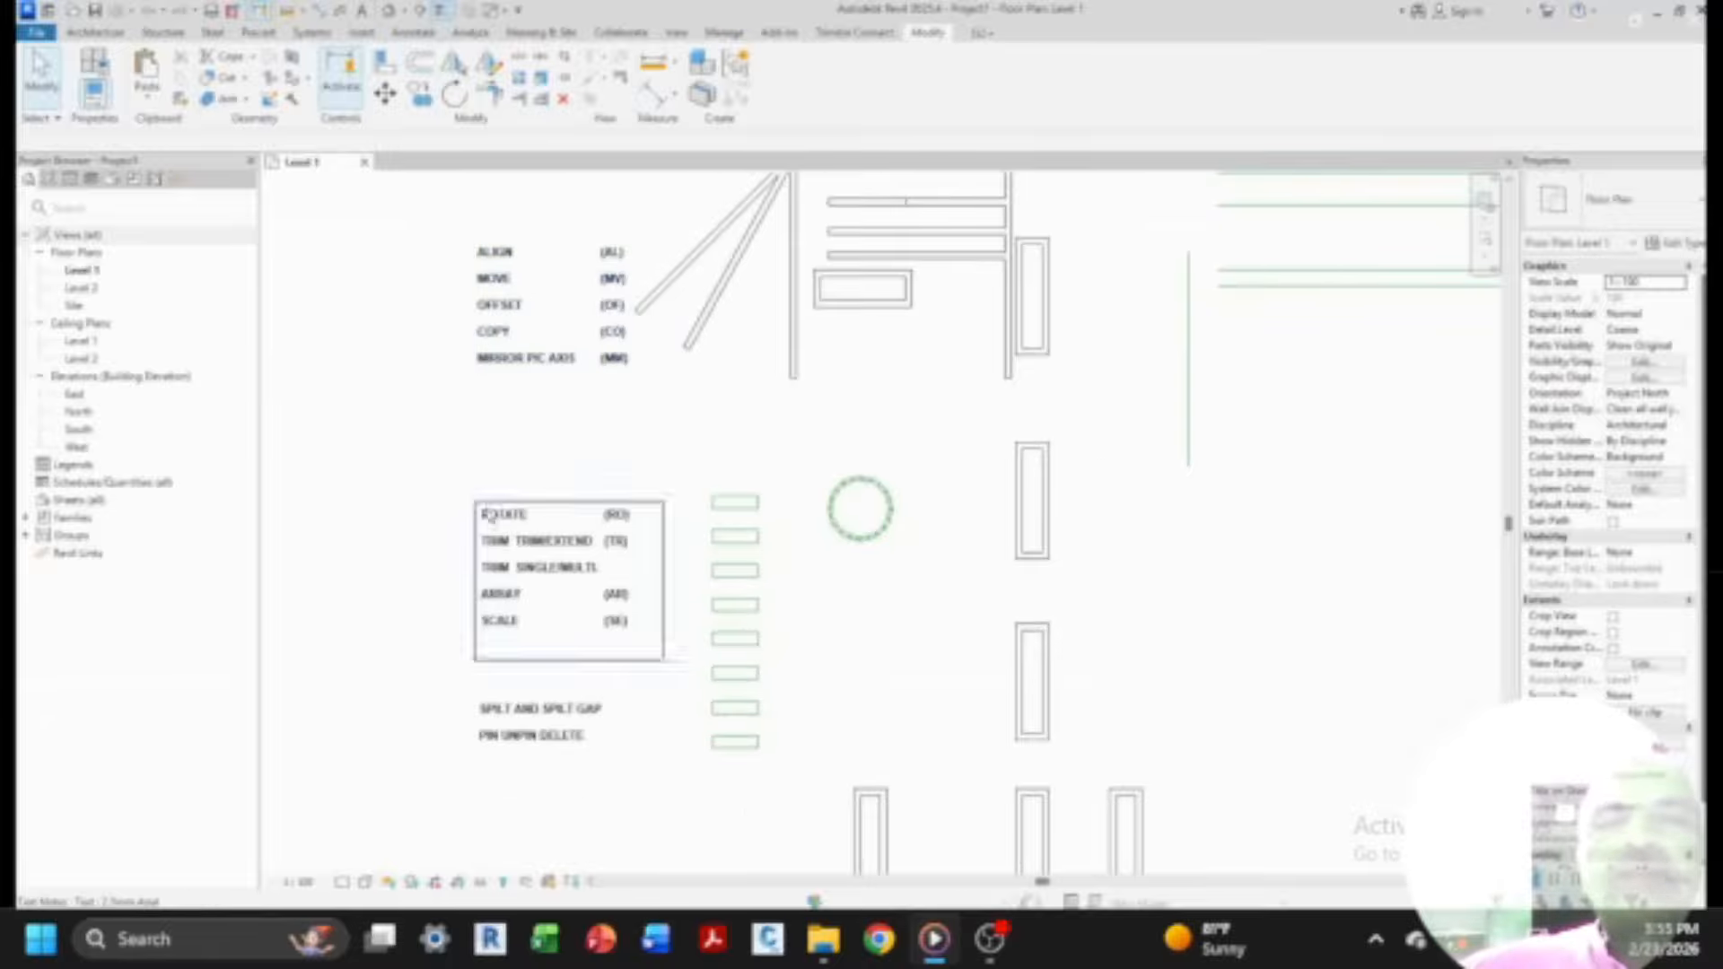
{"action": "left_click", "coordinate": [517, 409]}
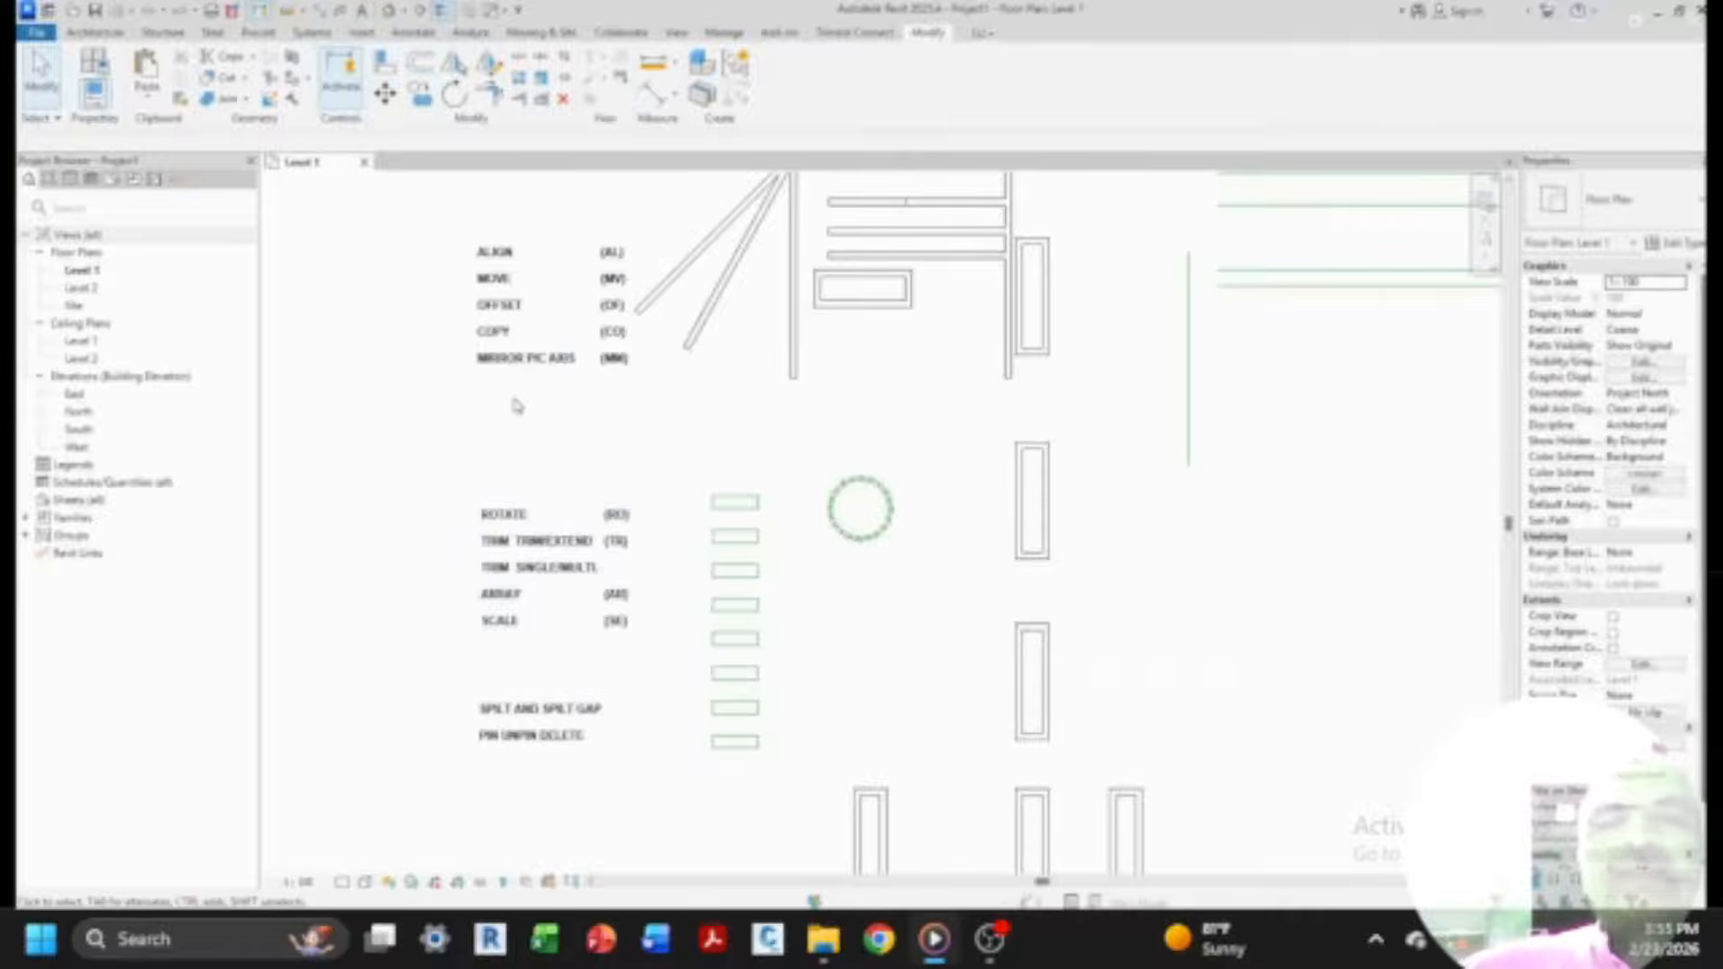
{"action": "left_click", "coordinate": [492, 551]}
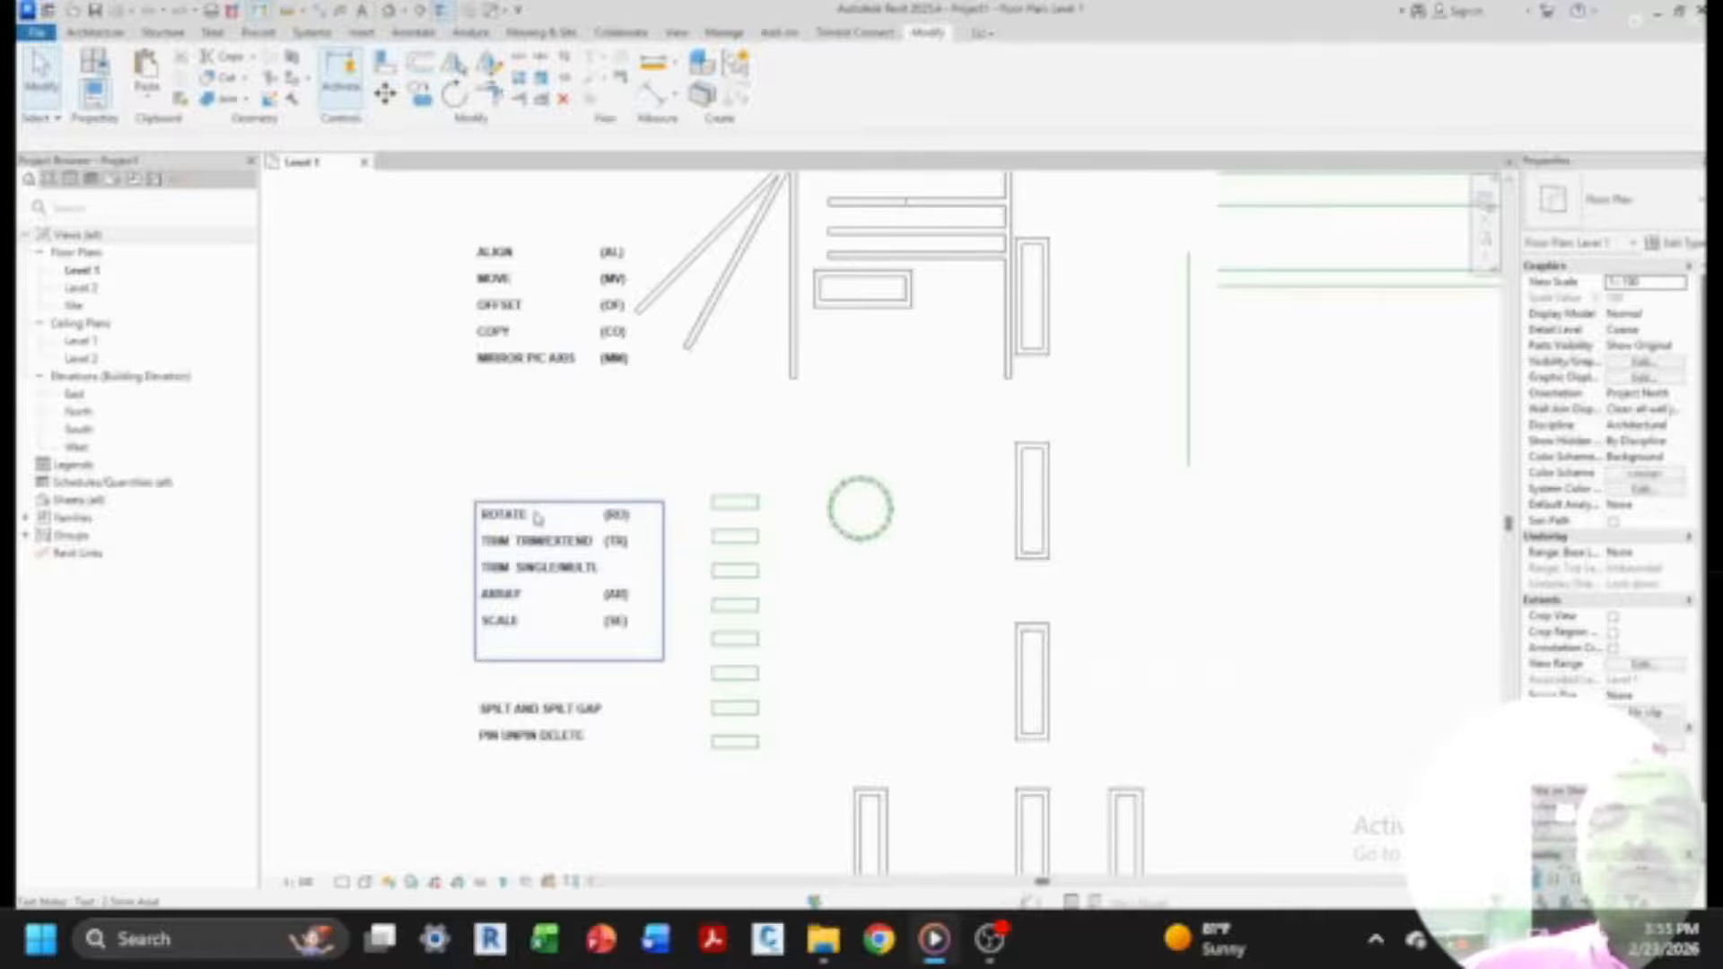
{"action": "scroll", "coordinate": [565, 462], "scroll_direction": "down", "scroll_amount": 1}
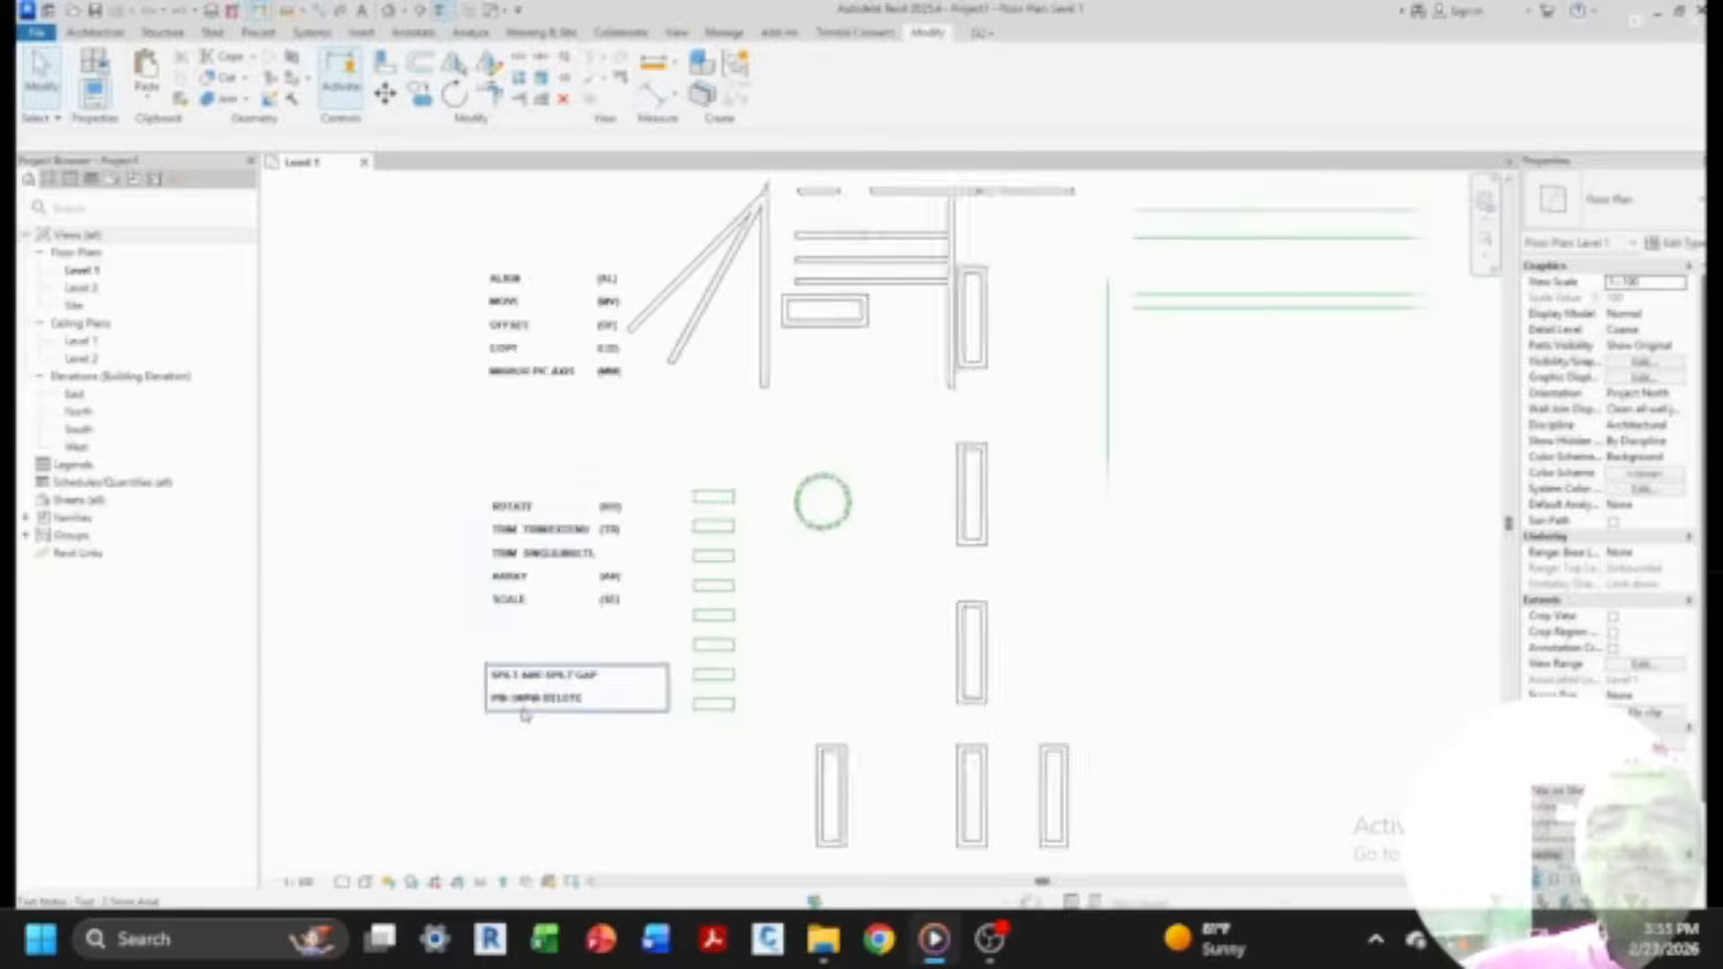
{"action": "scroll", "coordinate": [507, 696], "scroll_direction": "up", "scroll_amount": 3}
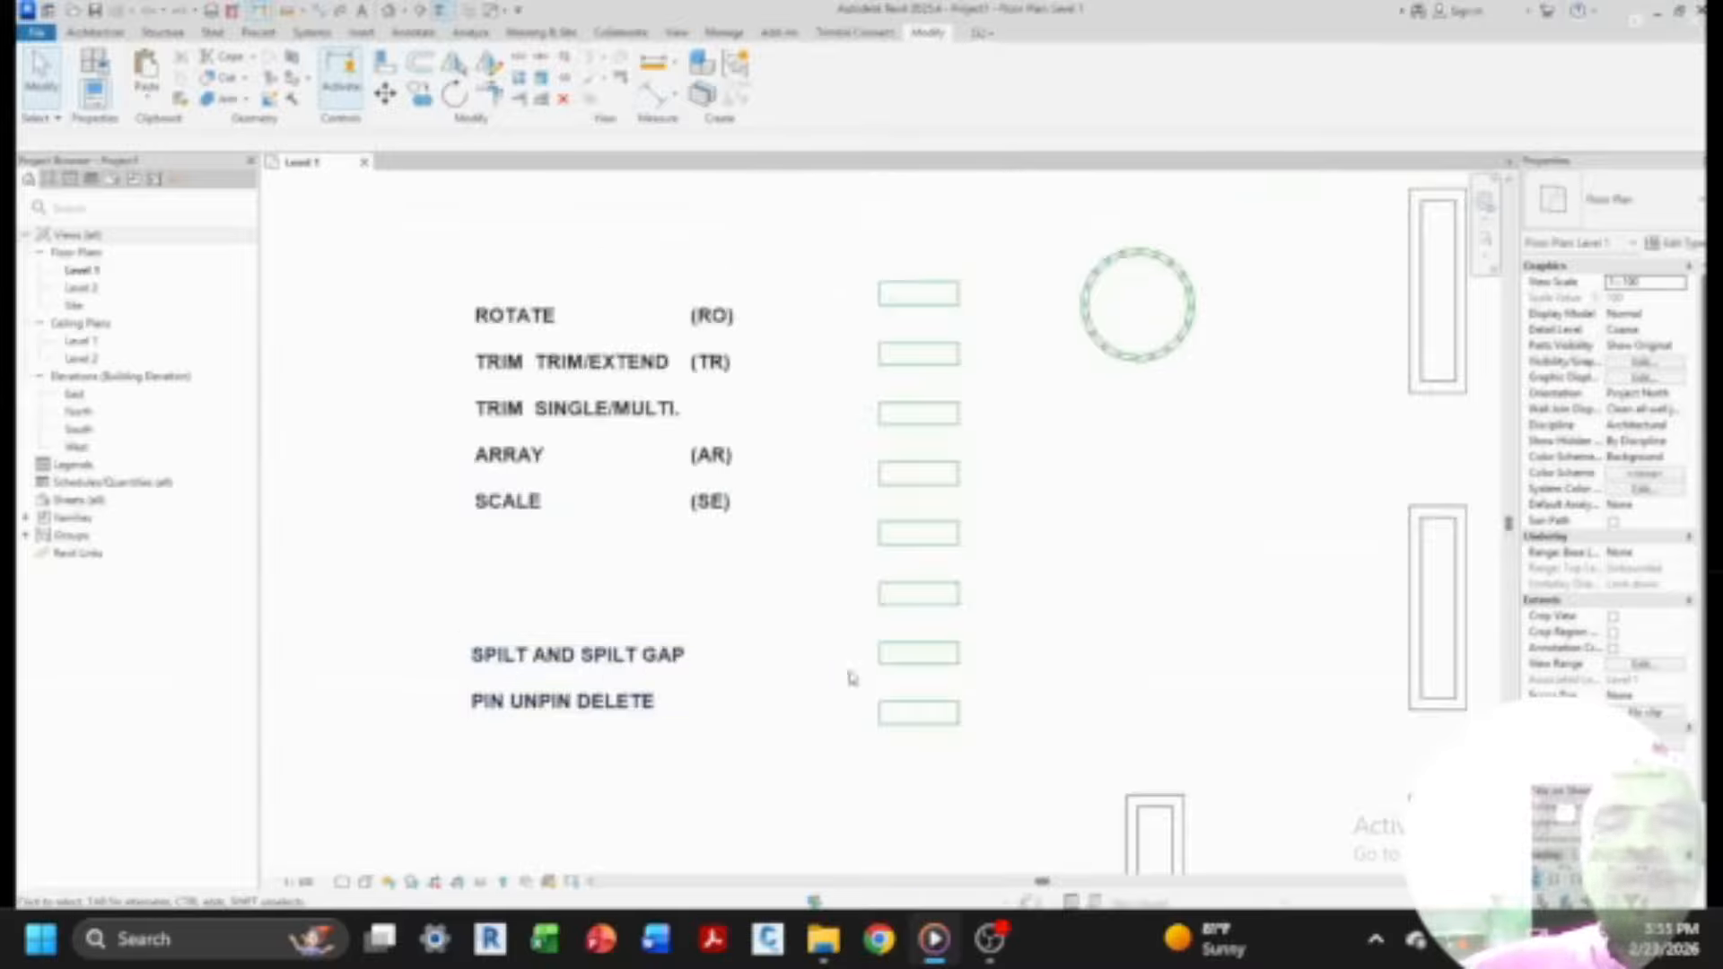
{"action": "scroll", "coordinate": [480, 754], "scroll_direction": "down", "scroll_amount": 5}
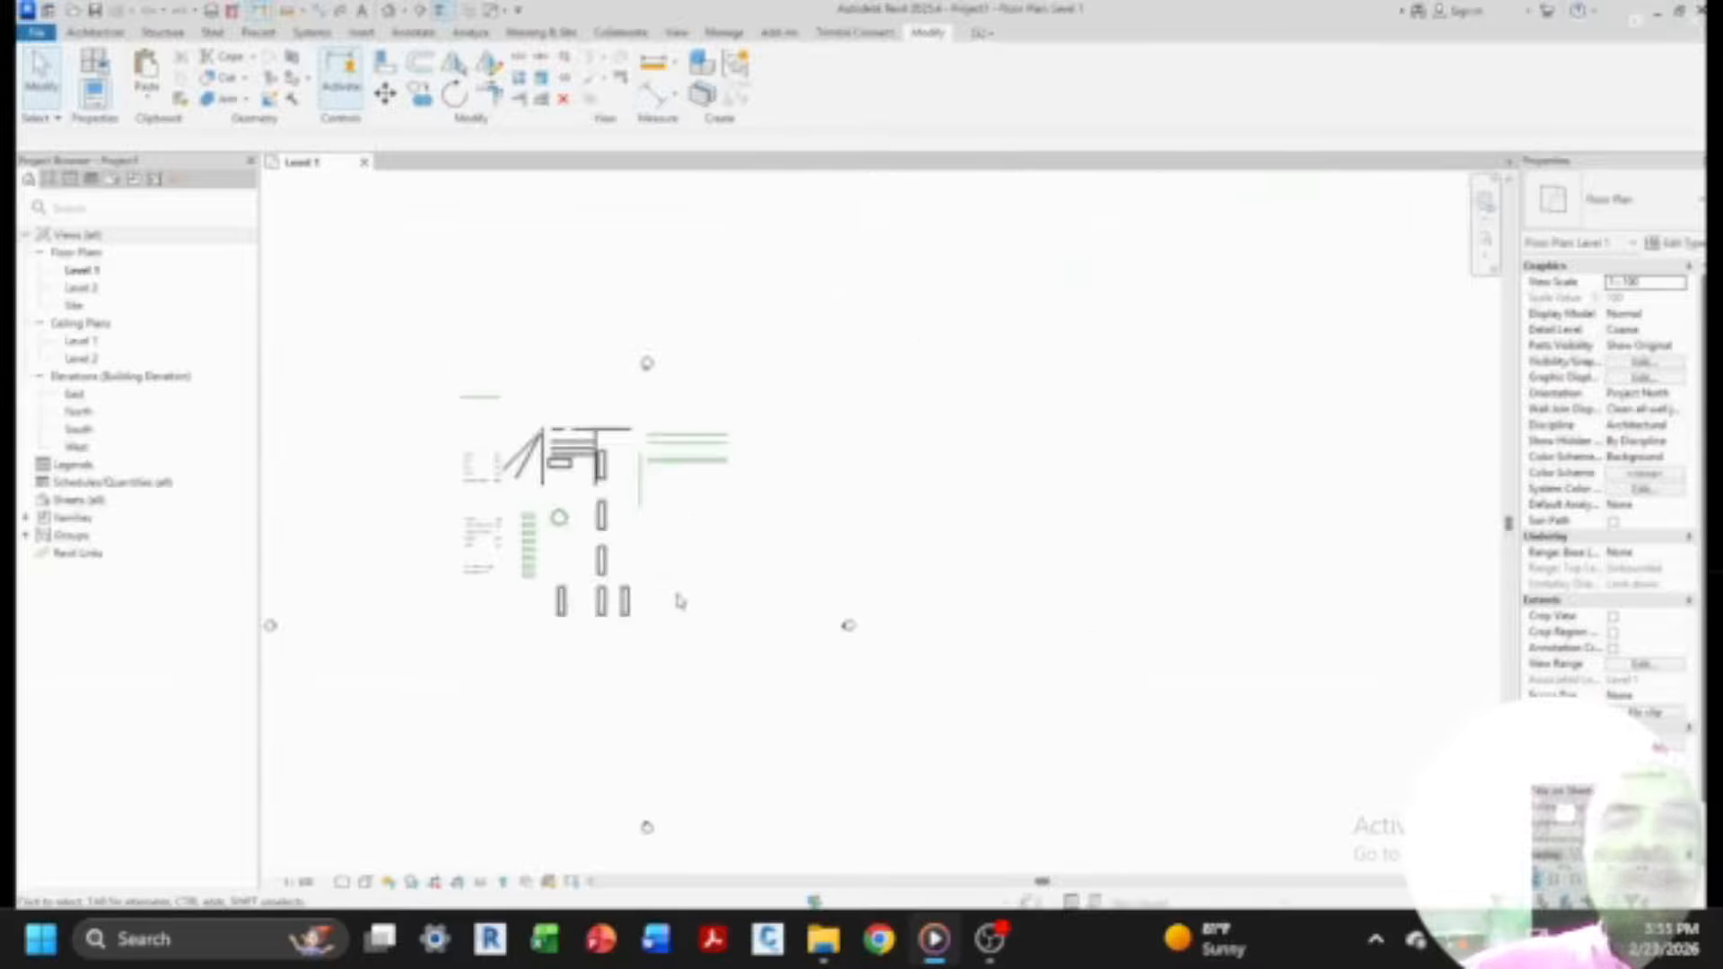
{"action": "scroll", "coordinate": [732, 548], "scroll_direction": "down", "scroll_amount": 3}
{"action": "scroll", "coordinate": [610, 565], "scroll_direction": "up", "scroll_amount": 4}
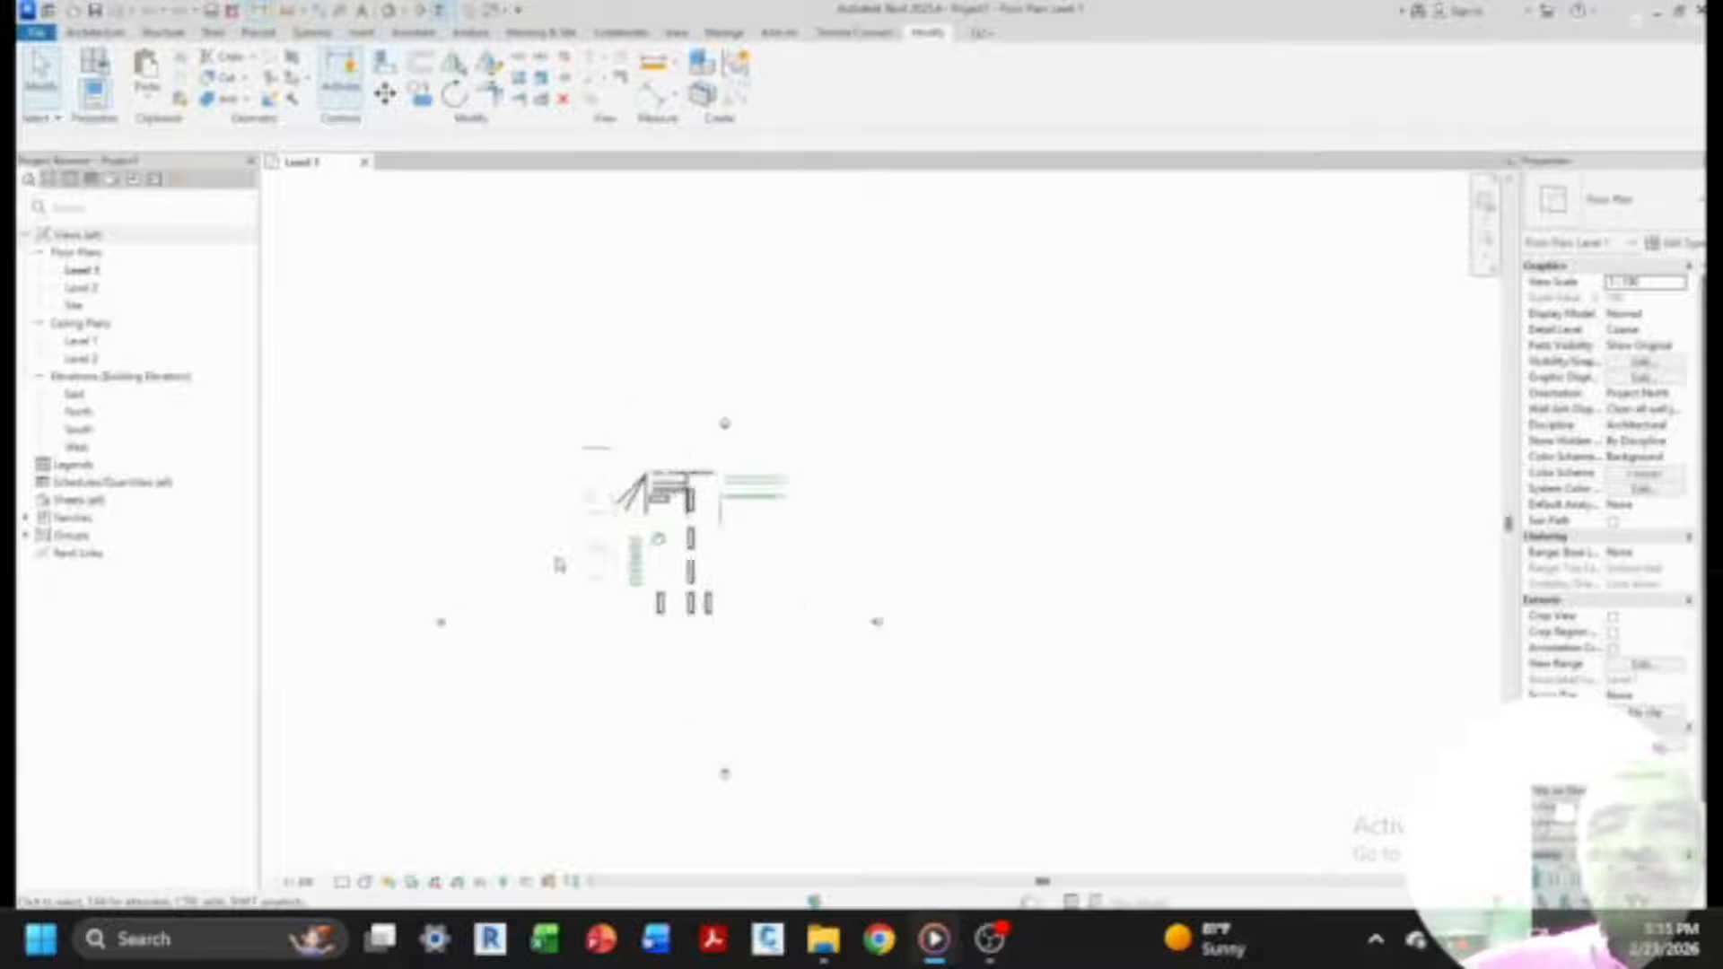
{"action": "scroll", "coordinate": [709, 454], "scroll_direction": "up", "scroll_amount": 2}
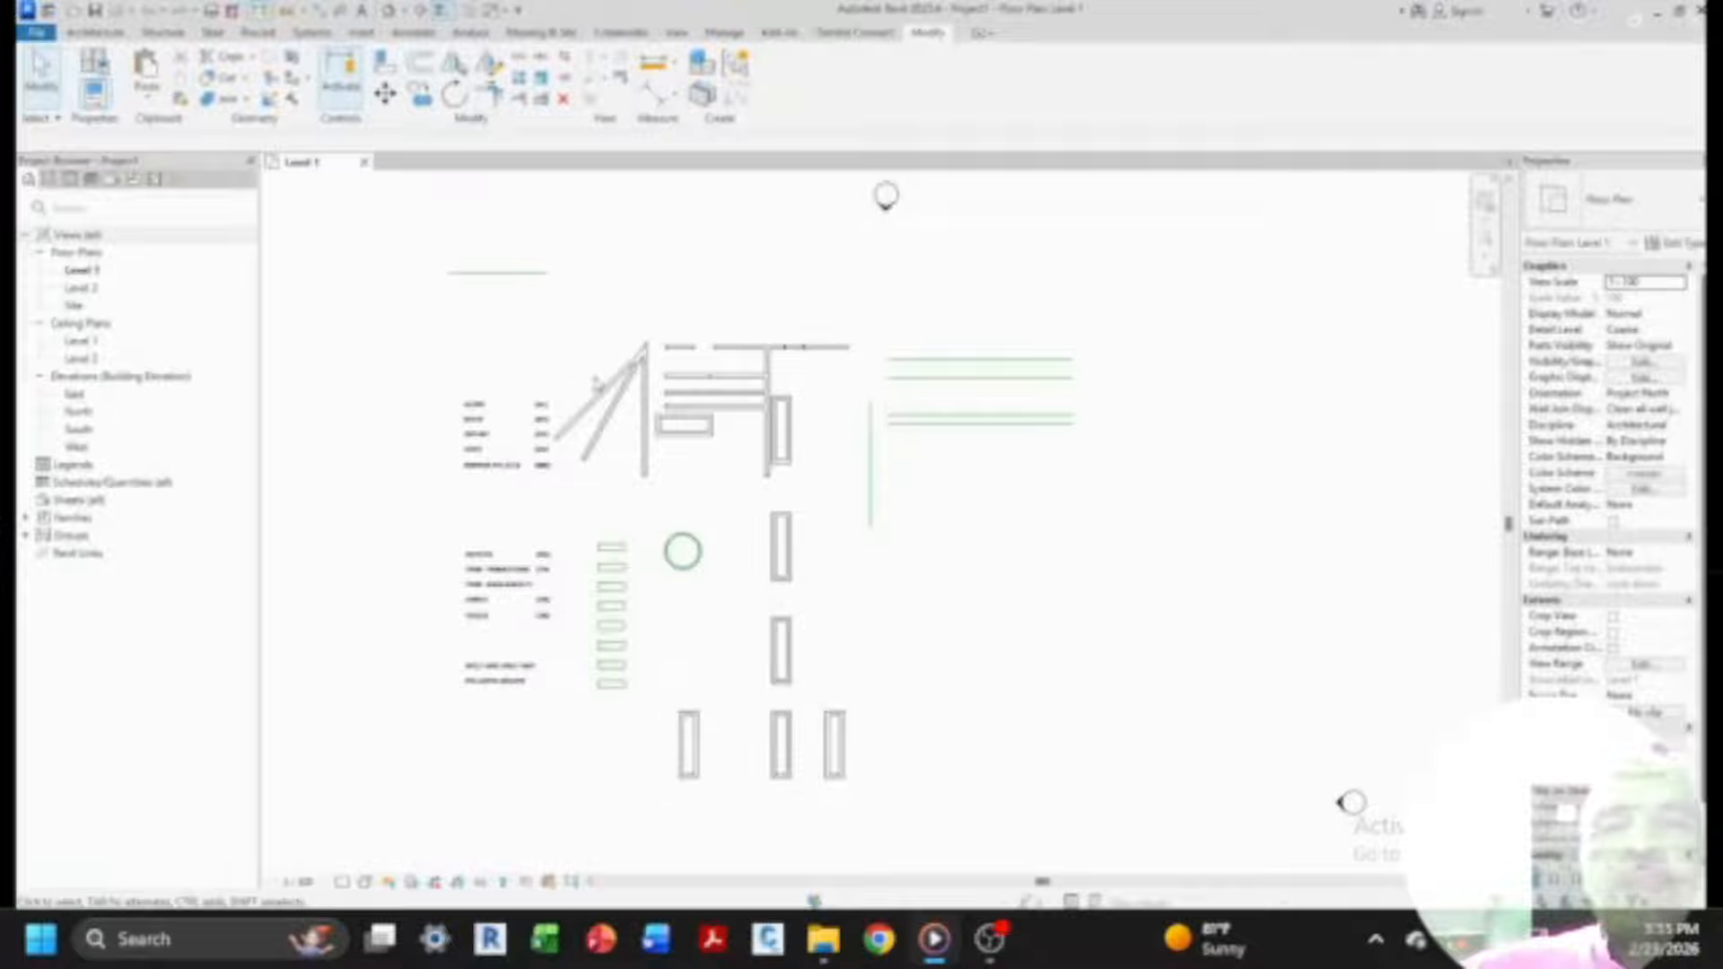
{"action": "left_click", "coordinate": [616, 434]}
{"action": "left_click", "coordinate": [607, 422]}
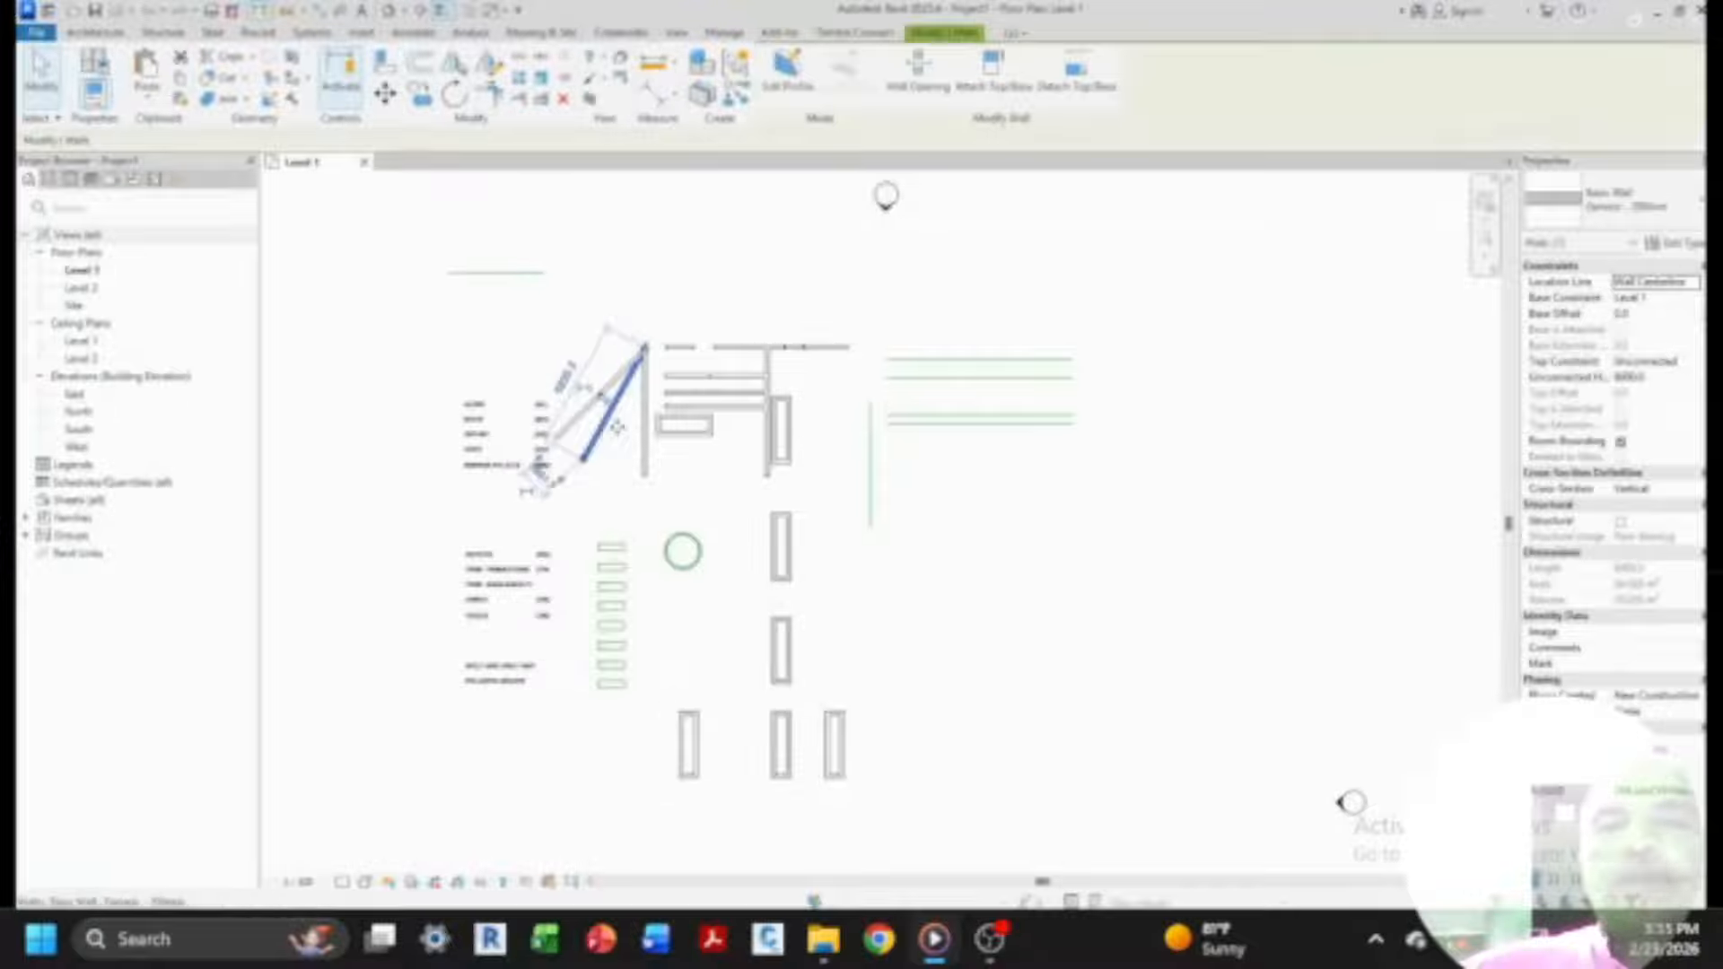
{"action": "scroll", "coordinate": [622, 428], "scroll_direction": "down", "scroll_amount": 3}
{"action": "left_click", "coordinate": [923, 485]}
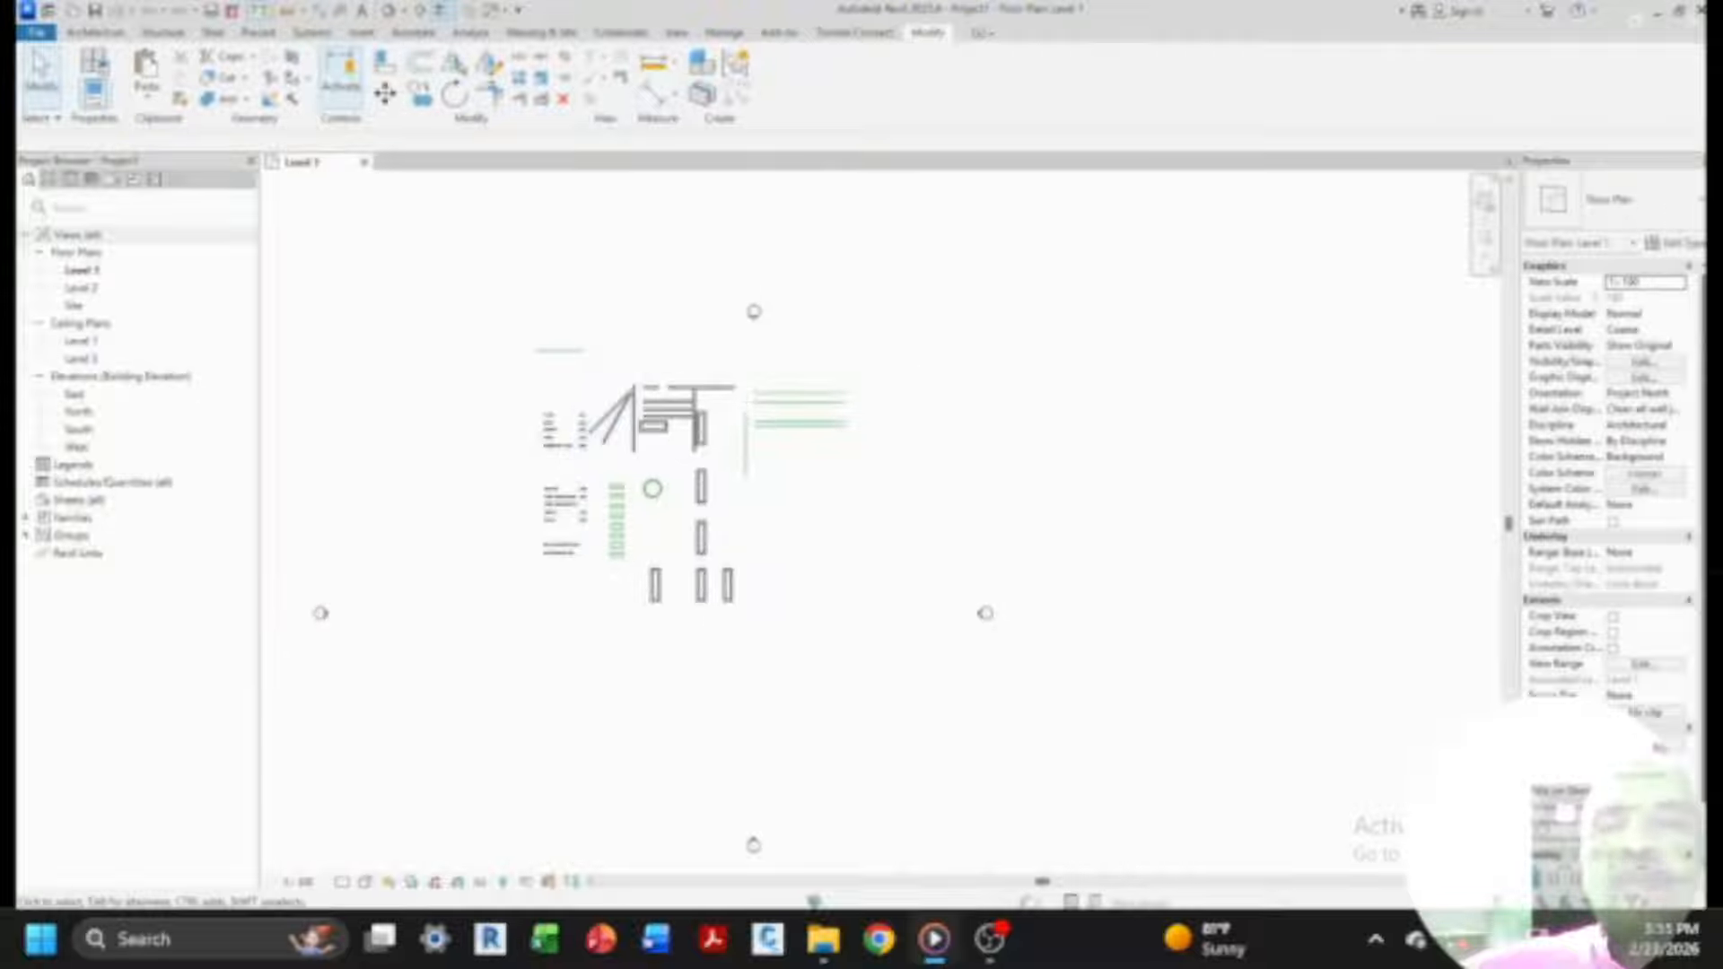
{"action": "left_click_drag", "start_coordinate": [986, 904], "coordinate": [1005, 439]}
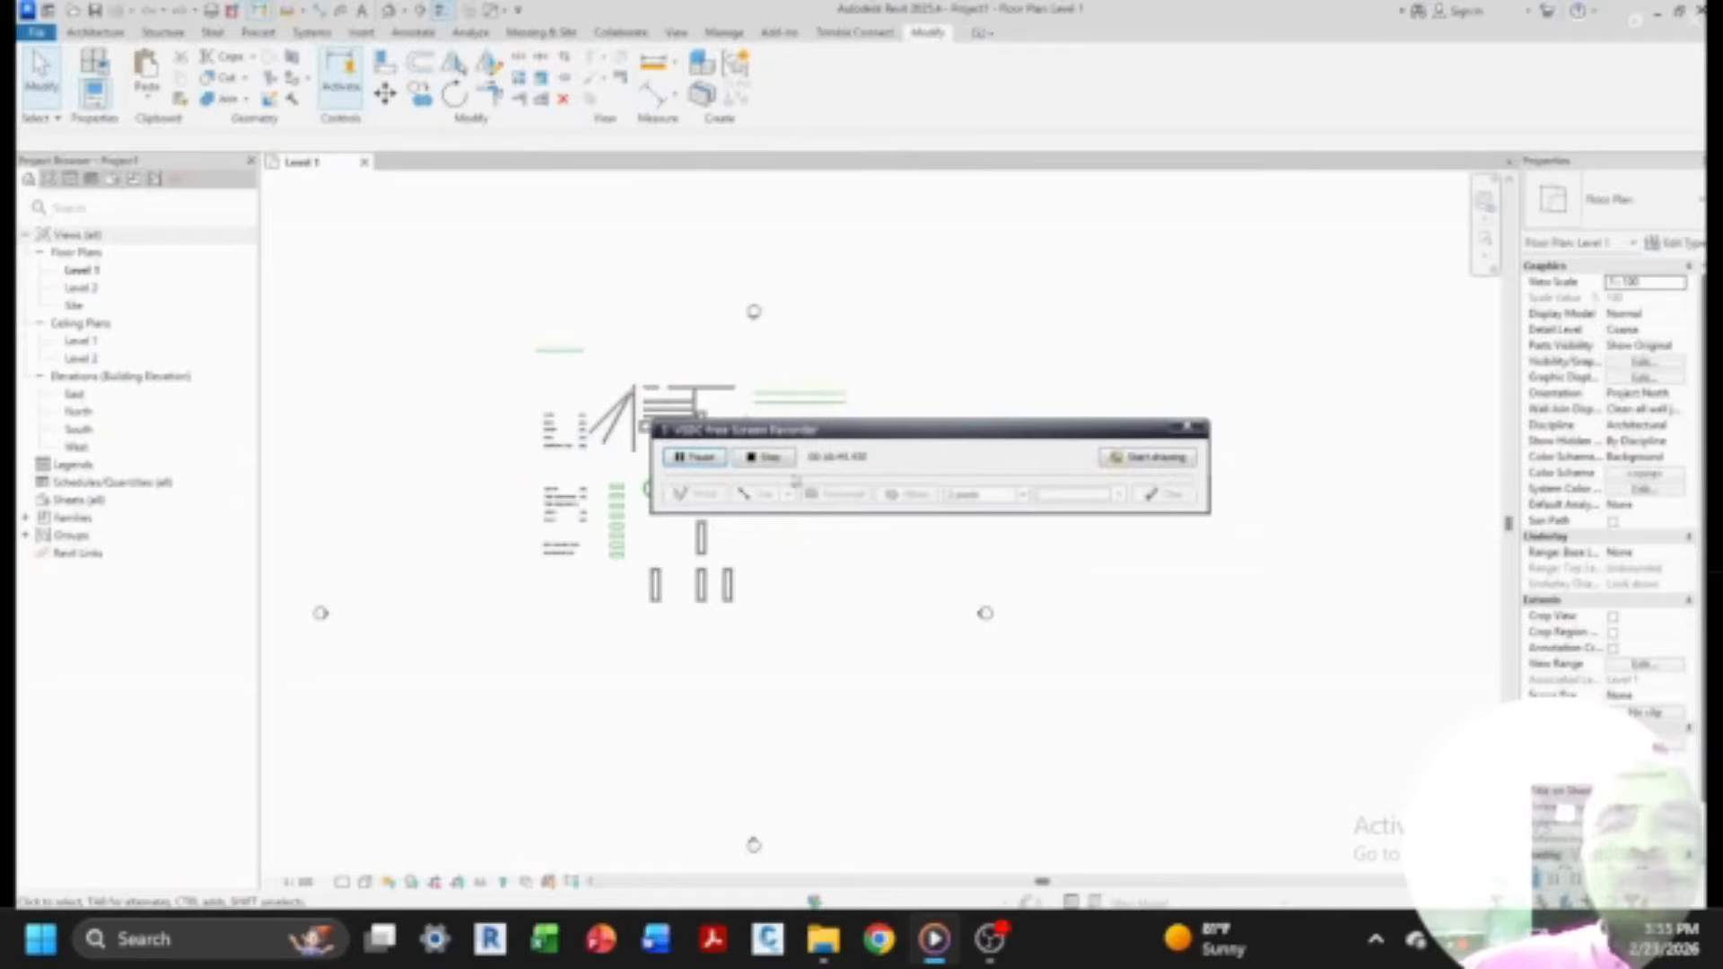
{"action": "left_click", "coordinate": [774, 457]}
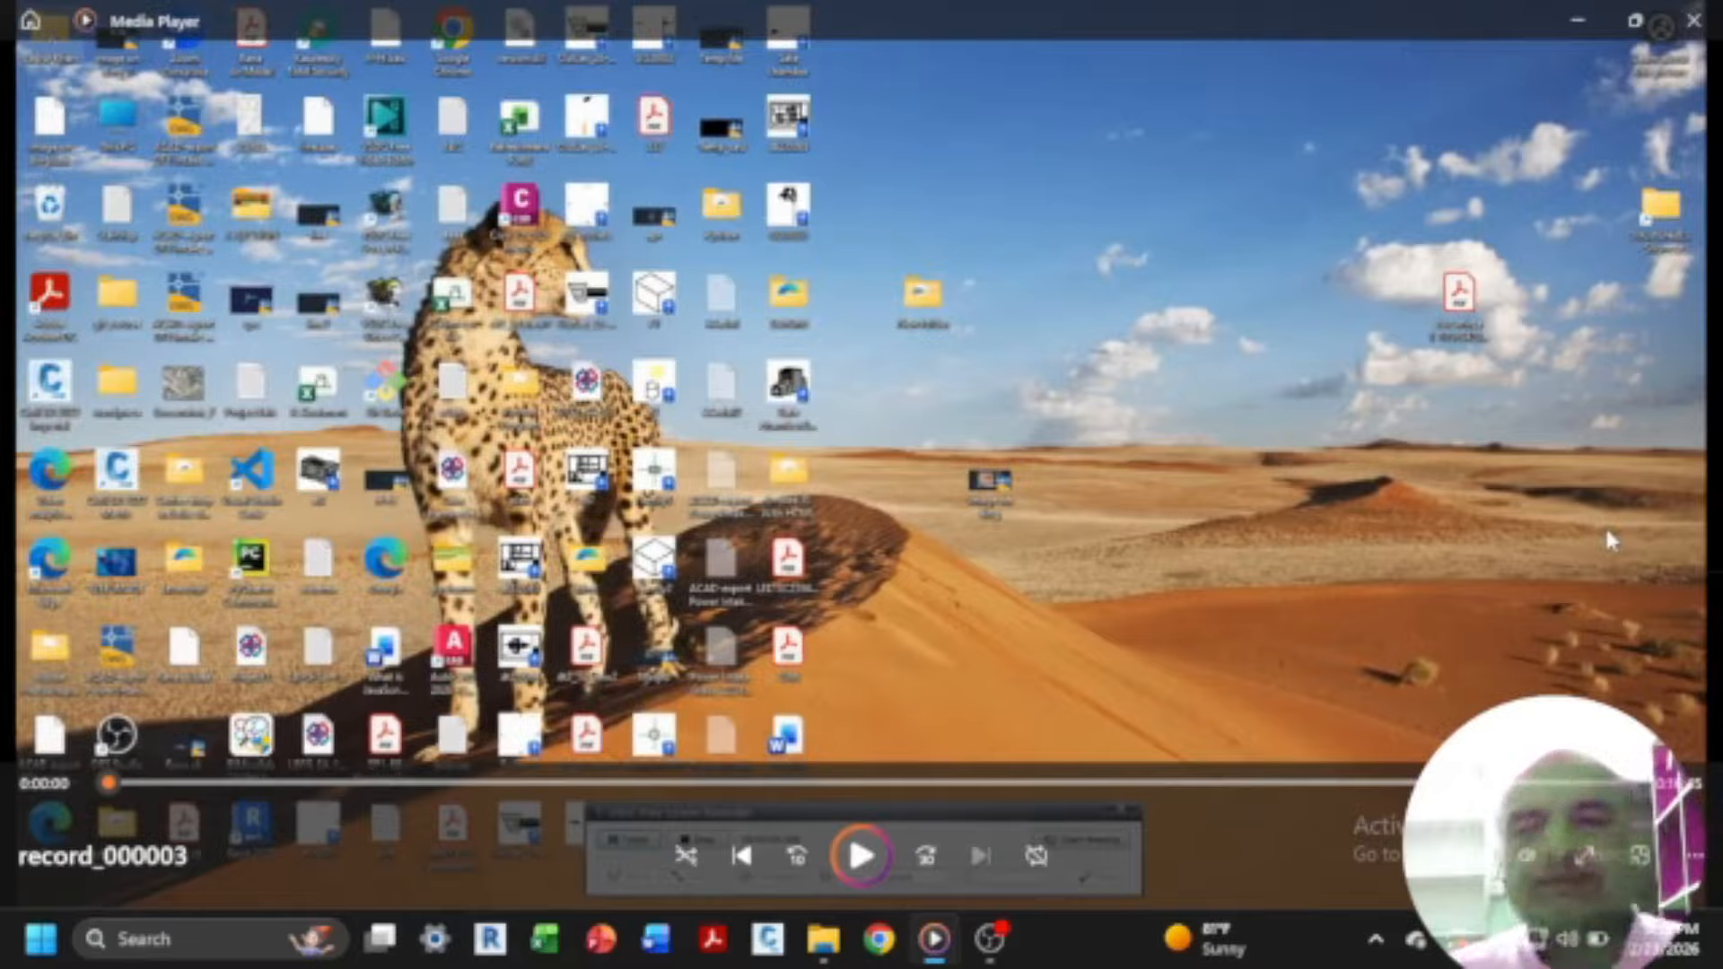
{"action": "mouse_move", "coordinate": [990, 938]}
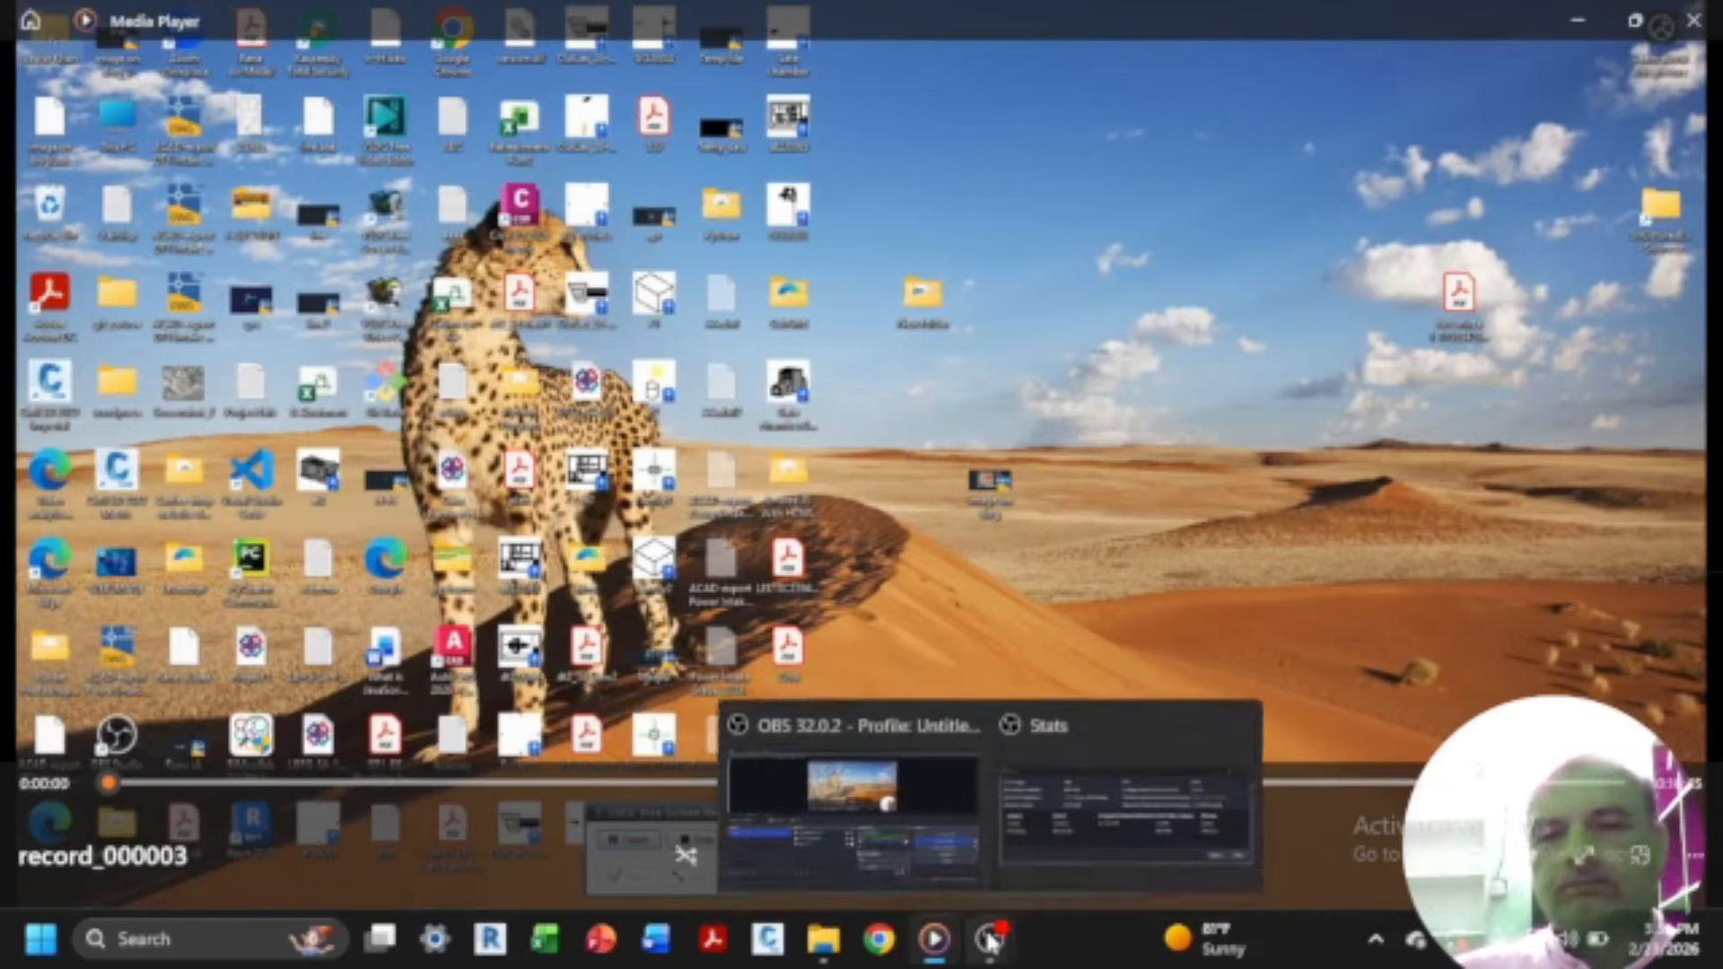